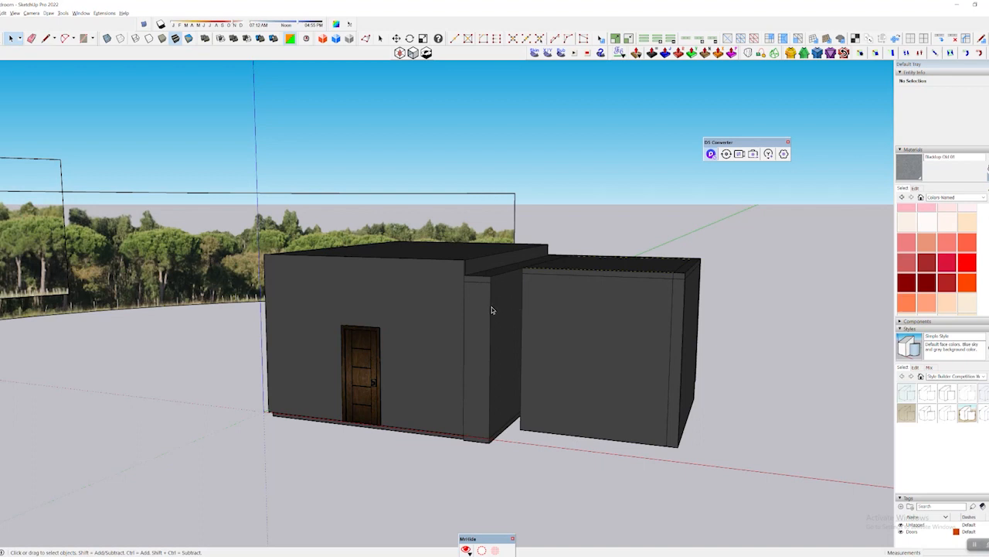
- Hide the door component on the front wall of the building
{"action": "middle_click_drag", "start_coordinate": [403, 313], "coordinate": [395, 382]}
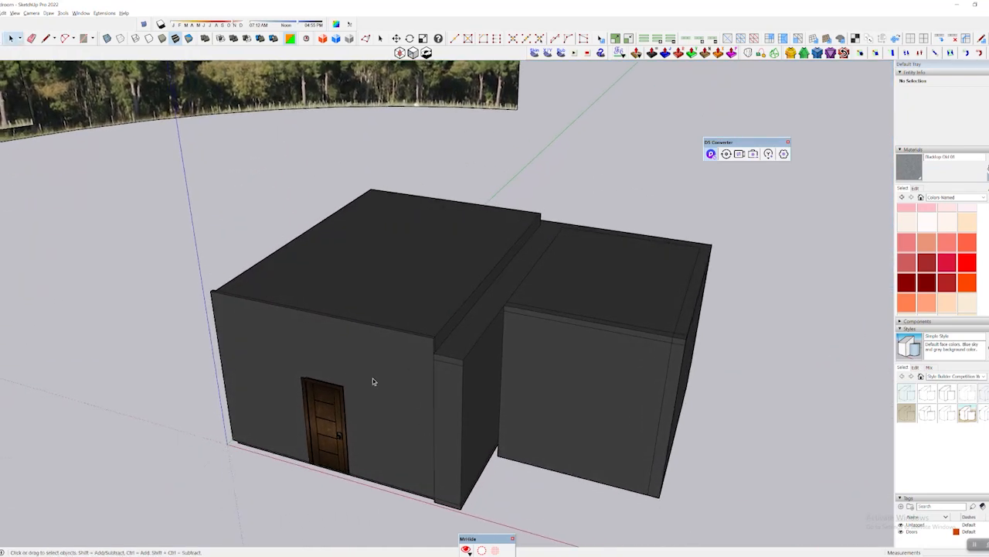
{"action": "scroll", "coordinate": [388, 366], "scroll_direction": "down", "scroll_amount": 1}
{"action": "middle_click_drag", "start_coordinate": [372, 349], "coordinate": [479, 297]}
{"action": "scroll", "coordinate": [485, 302], "scroll_direction": "up", "scroll_amount": 3}
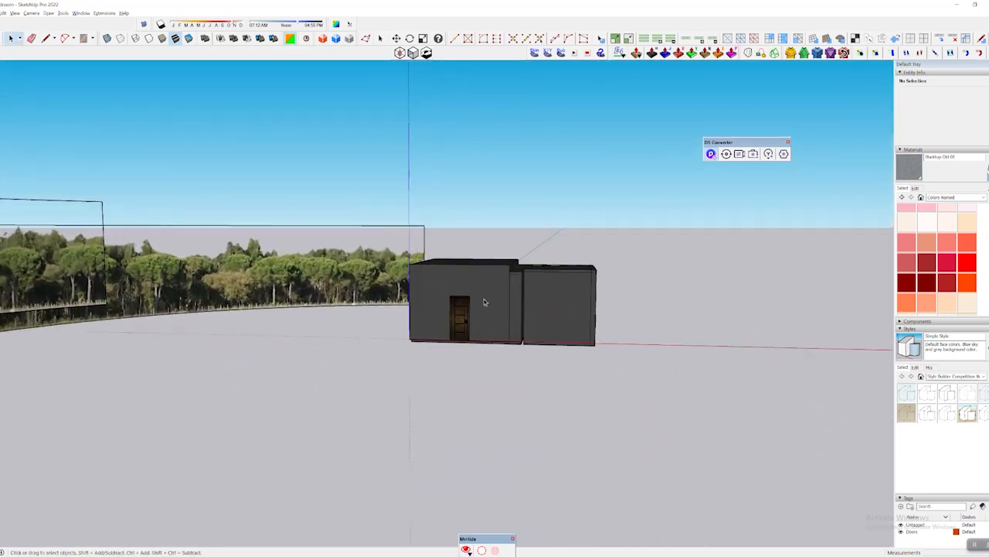
{"action": "middle_click_drag", "start_coordinate": [404, 298], "coordinate": [430, 256]}
{"action": "scroll", "coordinate": [473, 270], "scroll_direction": "up", "scroll_amount": 3}
{"action": "scroll", "coordinate": [415, 354], "scroll_direction": "up", "scroll_amount": 1}
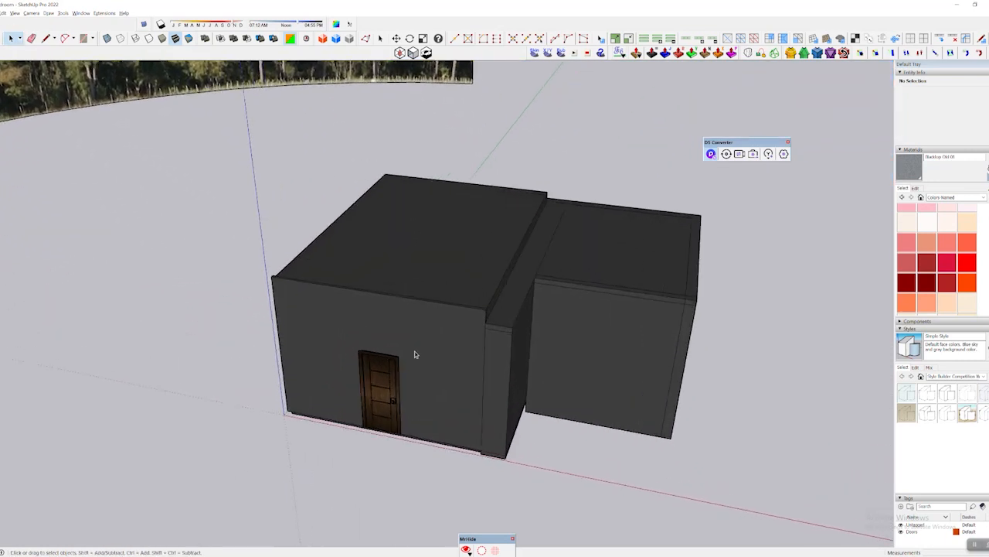
{"action": "left_click", "coordinate": [382, 387]}
{"action": "scroll", "coordinate": [381, 388], "scroll_direction": "up", "scroll_amount": 2}
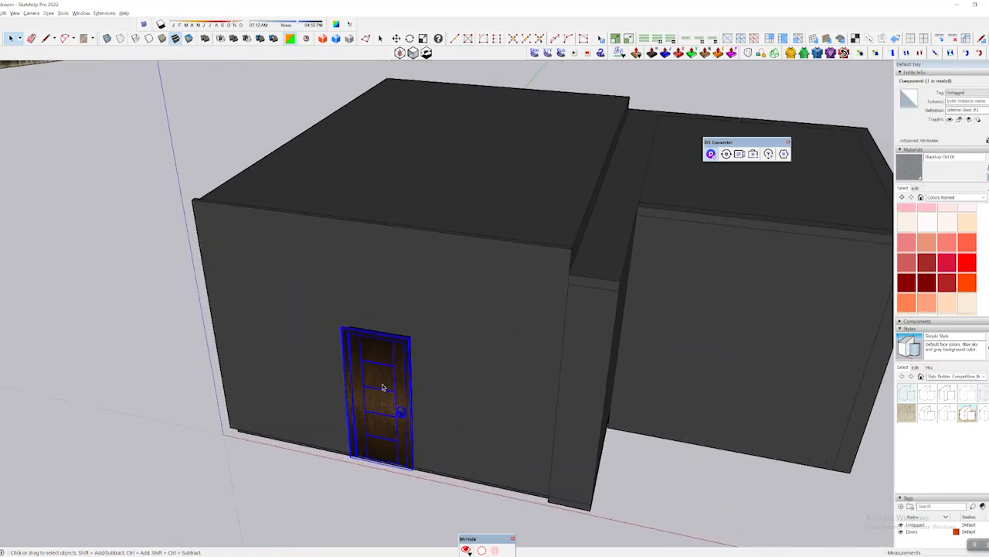
{"action": "right_click", "coordinate": [381, 382]}
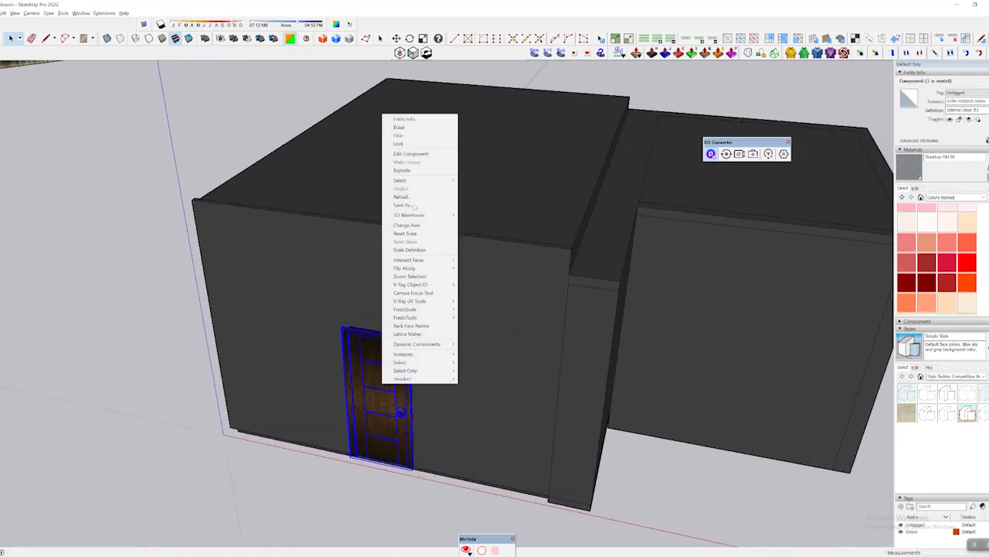
{"action": "left_click", "coordinate": [402, 136]}
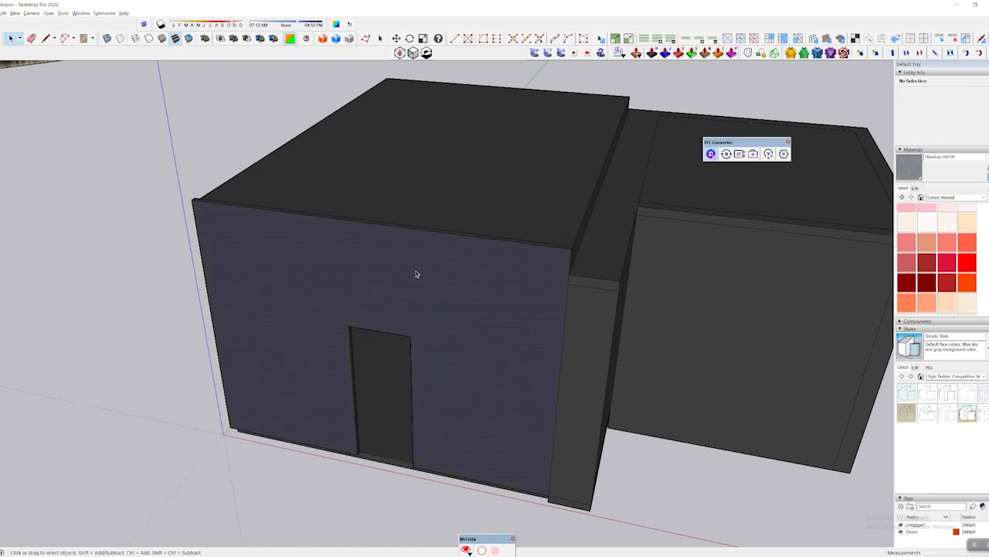
- Hide the main room's roof face and front wall faces to open up the interior
{"action": "right_click", "coordinate": [467, 161]}
{"action": "left_click", "coordinate": [499, 182]}
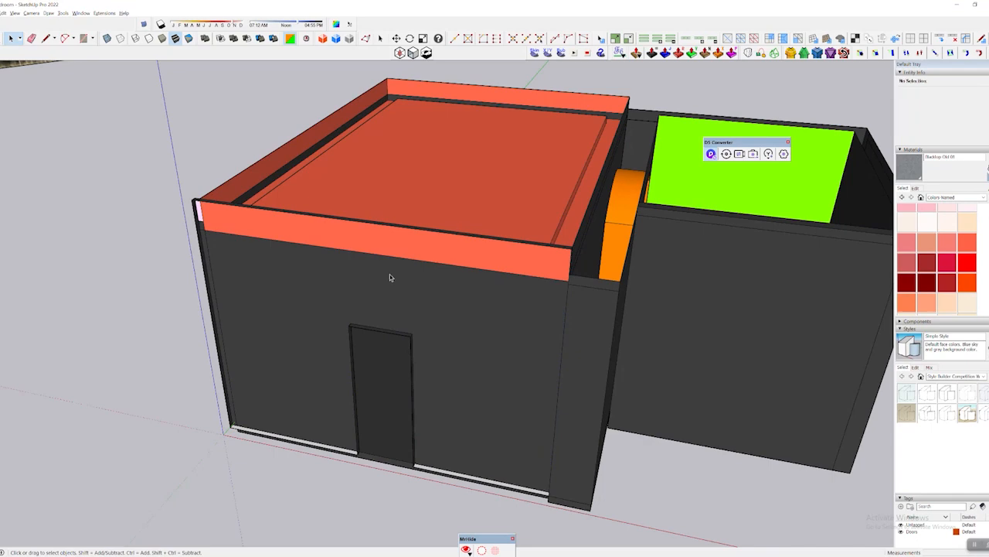
{"action": "right_click", "coordinate": [437, 329]}
{"action": "left_click", "coordinate": [453, 348]}
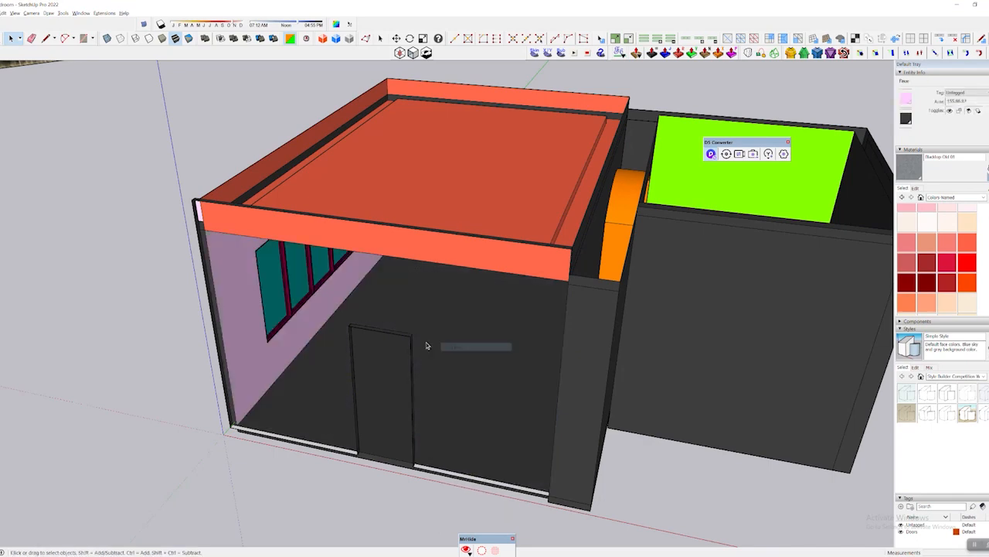
{"action": "middle_click_drag", "start_coordinate": [296, 326], "coordinate": [409, 237]}
{"action": "scroll", "coordinate": [285, 263], "scroll_direction": "up", "scroll_amount": 4}
{"action": "middle_click_drag", "start_coordinate": [296, 260], "coordinate": [289, 297]}
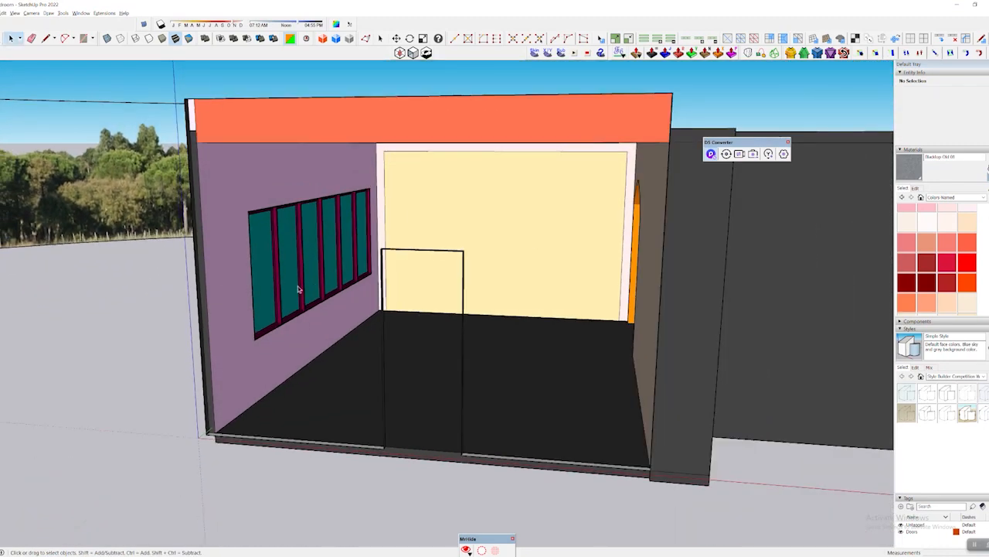
{"action": "middle_click_drag", "start_coordinate": [308, 291], "coordinate": [327, 269]}
{"action": "middle_click_drag", "start_coordinate": [358, 241], "coordinate": [490, 293]}
{"action": "right_click", "coordinate": [456, 188]}
{"action": "left_click", "coordinate": [473, 199]}
- Examine the room's windows and back wall, plus the arched opening and the shelf in the space behind it
{"action": "scroll", "coordinate": [506, 268], "scroll_direction": "down", "scroll_amount": 3}
{"action": "scroll", "coordinate": [487, 305], "scroll_direction": "up", "scroll_amount": 3}
{"action": "middle_click_drag", "start_coordinate": [445, 352], "coordinate": [451, 274]}
{"action": "scroll", "coordinate": [445, 308], "scroll_direction": "up", "scroll_amount": 3}
{"action": "left_click", "coordinate": [442, 241]}
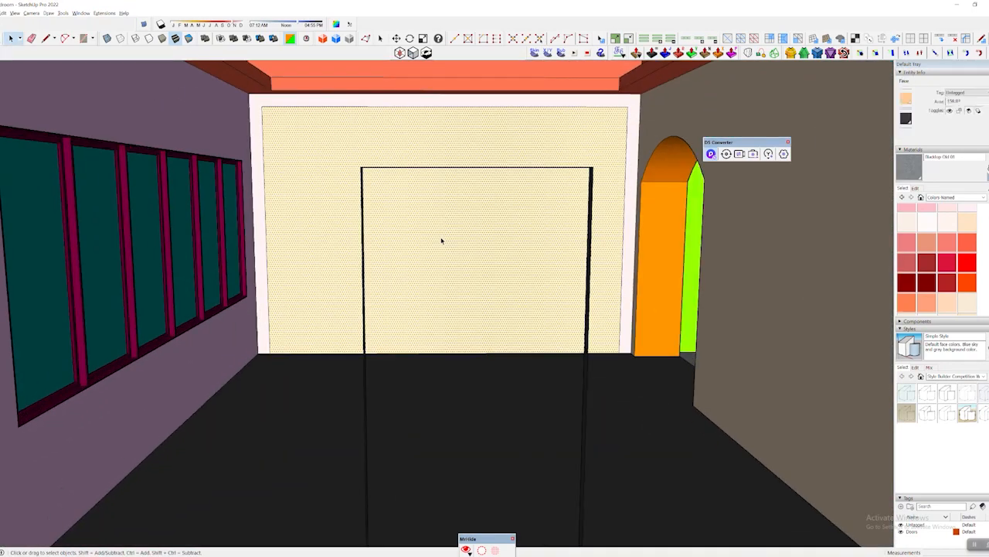
{"action": "middle_click_drag", "start_coordinate": [467, 254], "coordinate": [565, 285]}
{"action": "scroll", "coordinate": [491, 261], "scroll_direction": "up", "scroll_amount": 4}
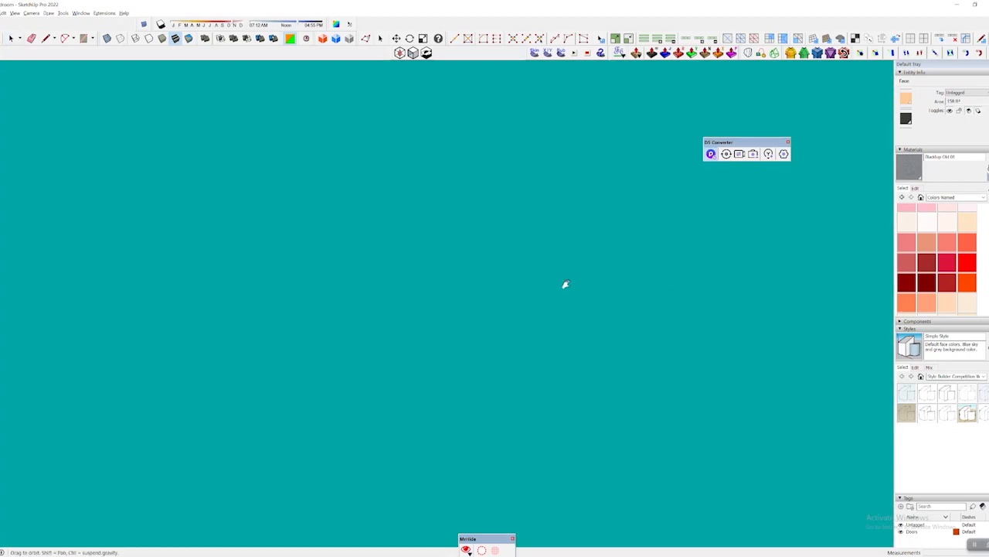
{"action": "scroll", "coordinate": [540, 297], "scroll_direction": "up", "scroll_amount": 4}
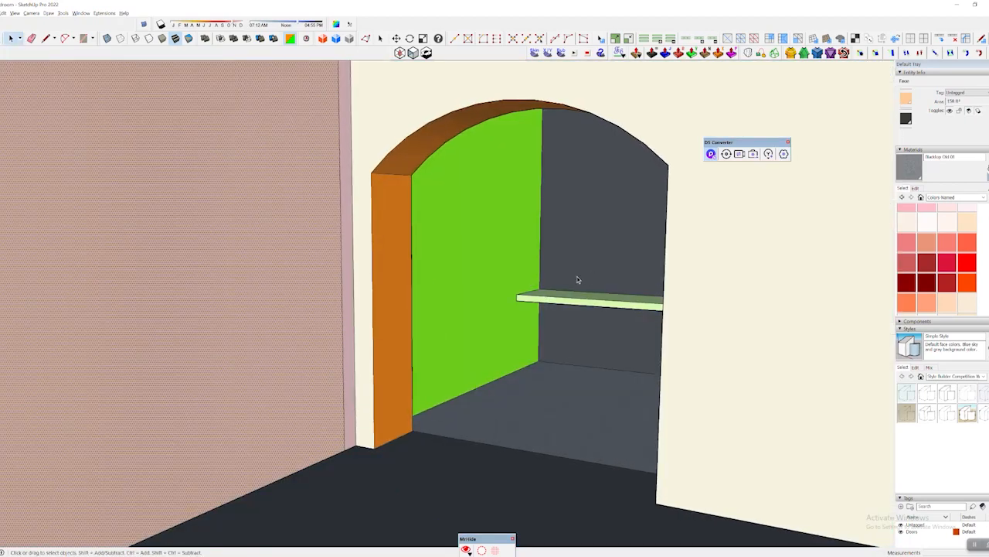
{"action": "scroll", "coordinate": [580, 280], "scroll_direction": "up", "scroll_amount": 1}
{"action": "middle_click_drag", "start_coordinate": [586, 279], "coordinate": [638, 271]}
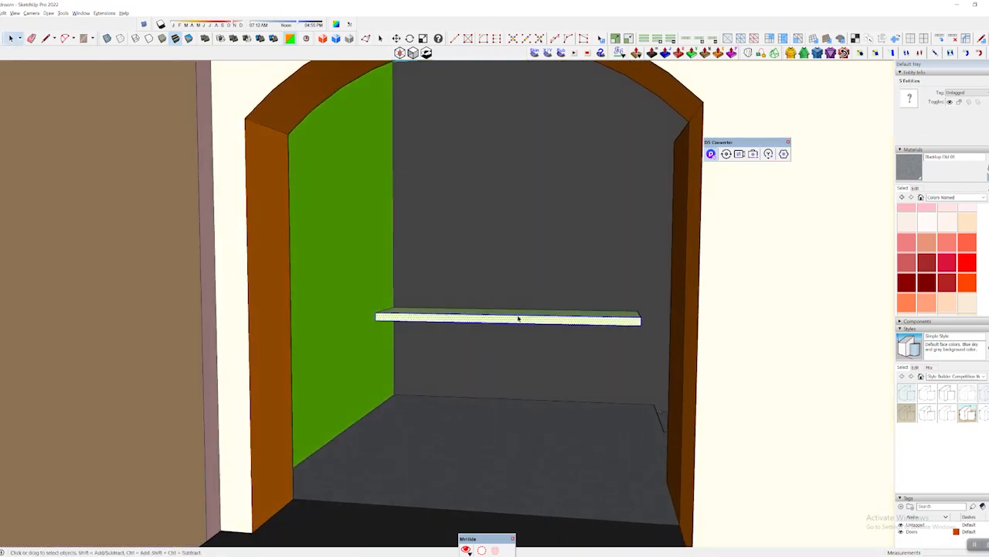
{"action": "middle_click_drag", "start_coordinate": [530, 320], "coordinate": [434, 334], "text": "shift"}
{"action": "scroll", "coordinate": [488, 314], "scroll_direction": "up", "scroll_amount": 2}
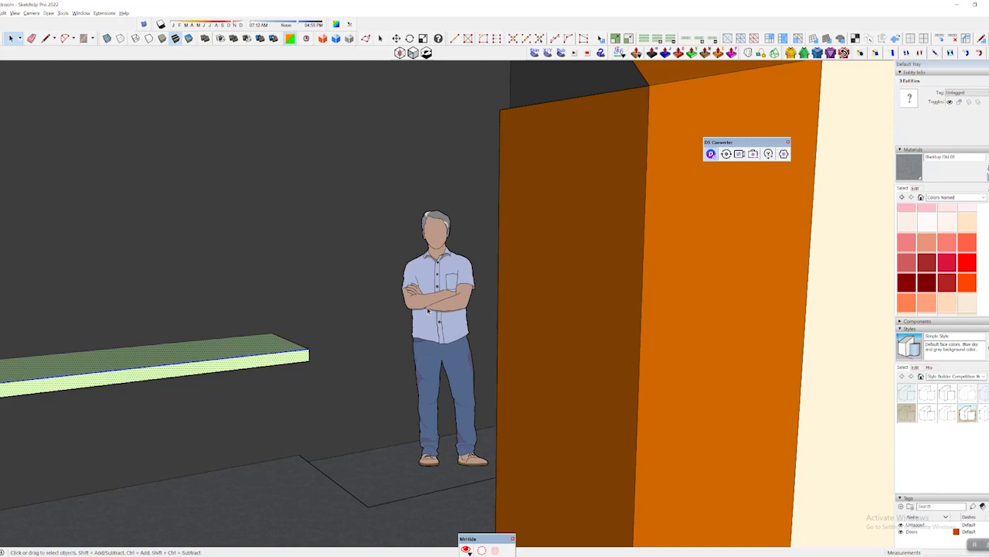
{"action": "middle_click_drag", "start_coordinate": [493, 283], "coordinate": [399, 345]}
{"action": "scroll", "coordinate": [367, 334], "scroll_direction": "down", "scroll_amount": 4}
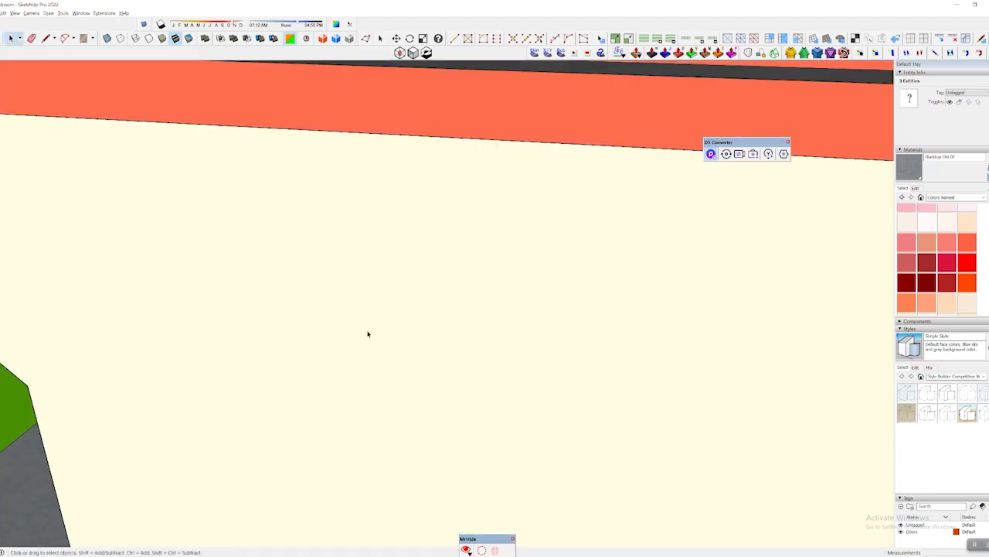
{"action": "key", "text": "shift+z"}
{"action": "middle_click_drag", "start_coordinate": [521, 243], "coordinate": [267, 448]}
{"action": "scroll", "coordinate": [309, 332], "scroll_direction": "up", "scroll_amount": 4}
{"action": "middle_click_drag", "start_coordinate": [371, 313], "coordinate": [247, 290]}
{"action": "scroll", "coordinate": [387, 263], "scroll_direction": "up", "scroll_amount": 2}
{"action": "left_click", "coordinate": [434, 256]}
{"action": "middle_click_drag", "start_coordinate": [434, 252], "coordinate": [469, 259]}
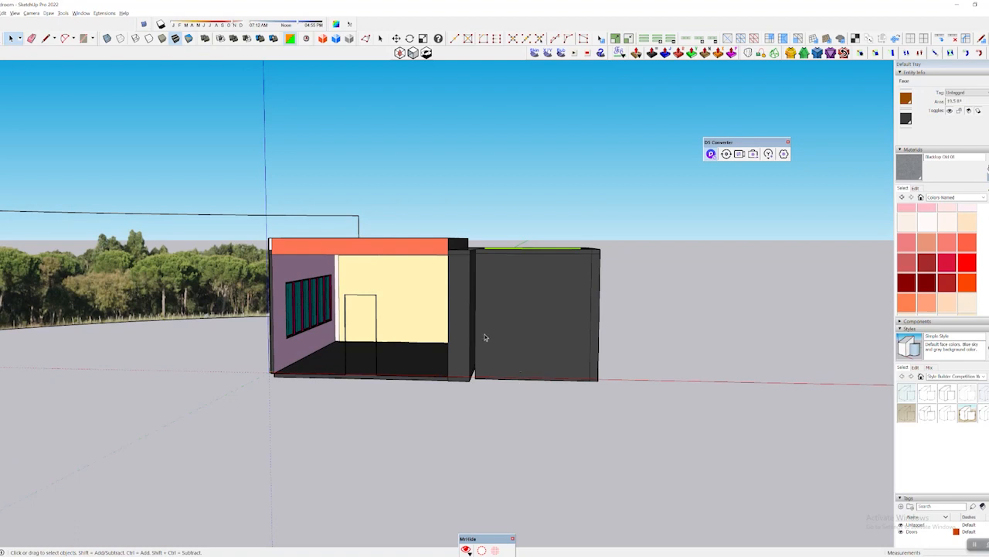
- Turn on the display of hidden geometry and hidden objects and unhide everything in the model
{"action": "key", "text": "ctrl+a"}
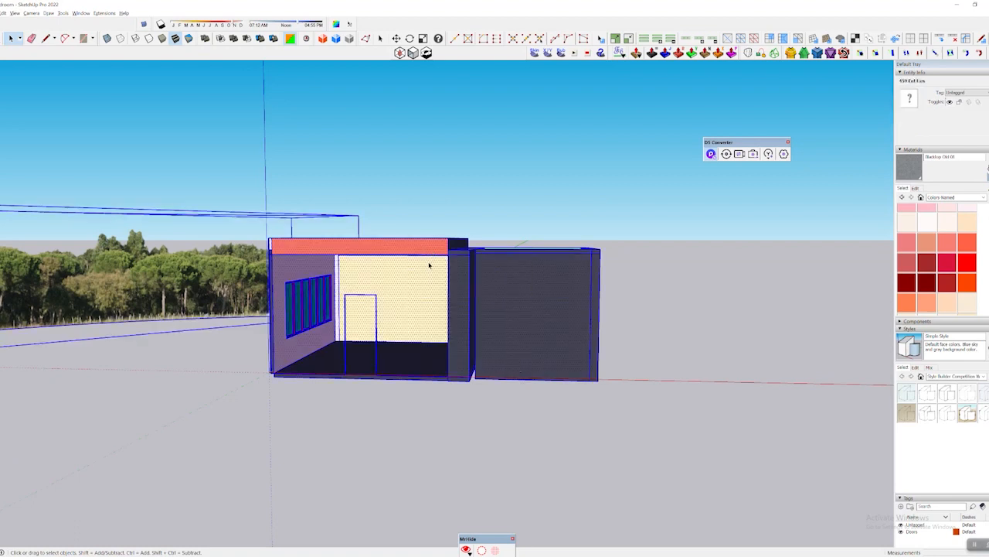
{"action": "right_click", "coordinate": [429, 265]}
{"action": "left_click", "coordinate": [420, 221]}
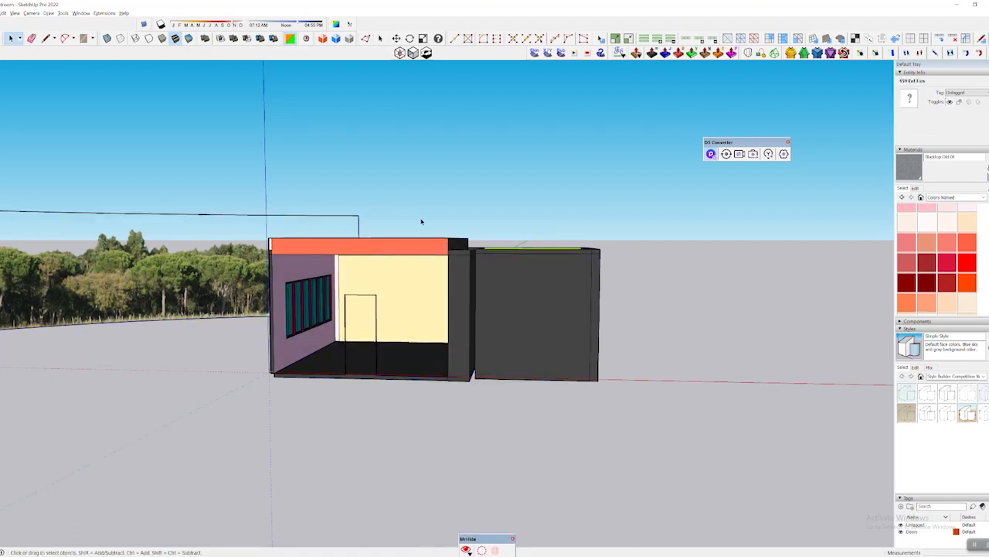
{"action": "key", "text": "ctrl+a"}
{"action": "left_click", "coordinate": [15, 13]}
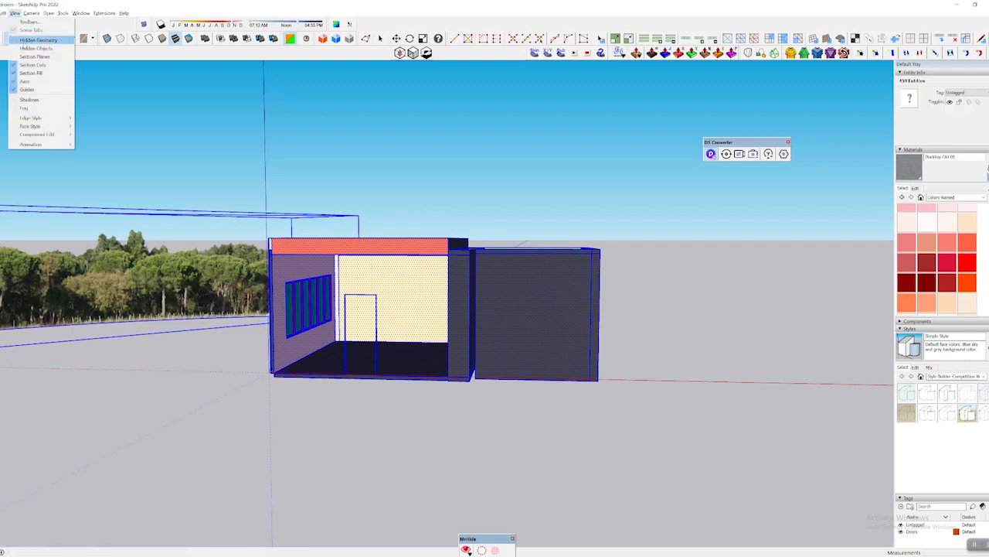
{"action": "left_click", "coordinate": [24, 42]}
{"action": "left_click", "coordinate": [15, 13]}
{"action": "left_click", "coordinate": [29, 49]}
{"action": "middle_click_drag", "start_coordinate": [369, 210], "coordinate": [385, 225]}
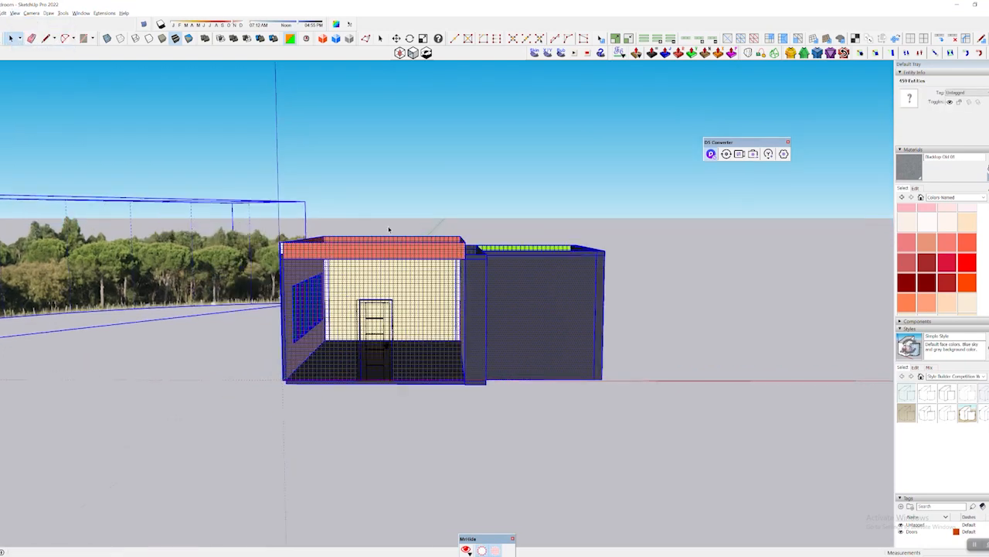
{"action": "right_click", "coordinate": [416, 273]}
{"action": "left_click", "coordinate": [434, 272]}
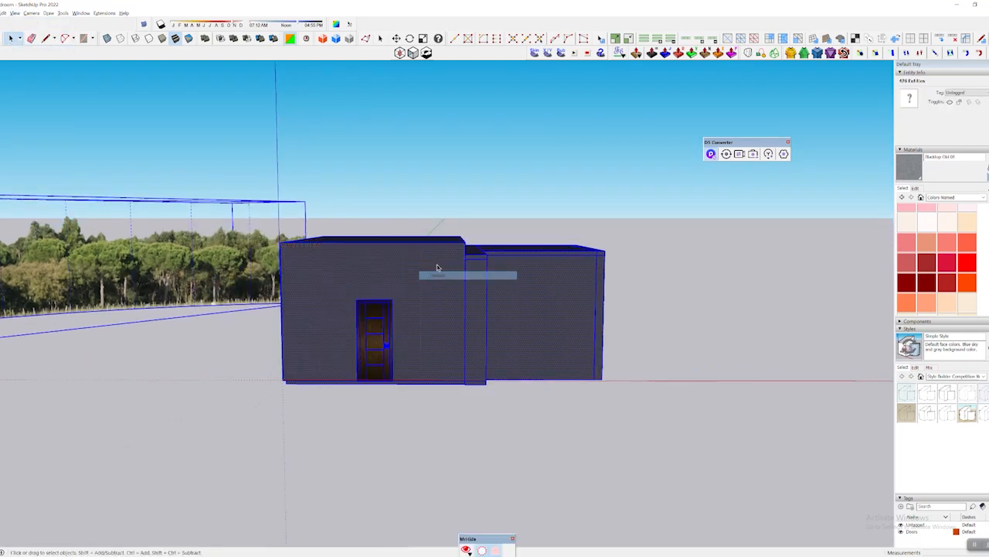
- Start the D5 Converter sync for the bedroom model and switch to D5 Render
{"action": "middle_click_drag", "start_coordinate": [413, 192], "coordinate": [320, 235]}
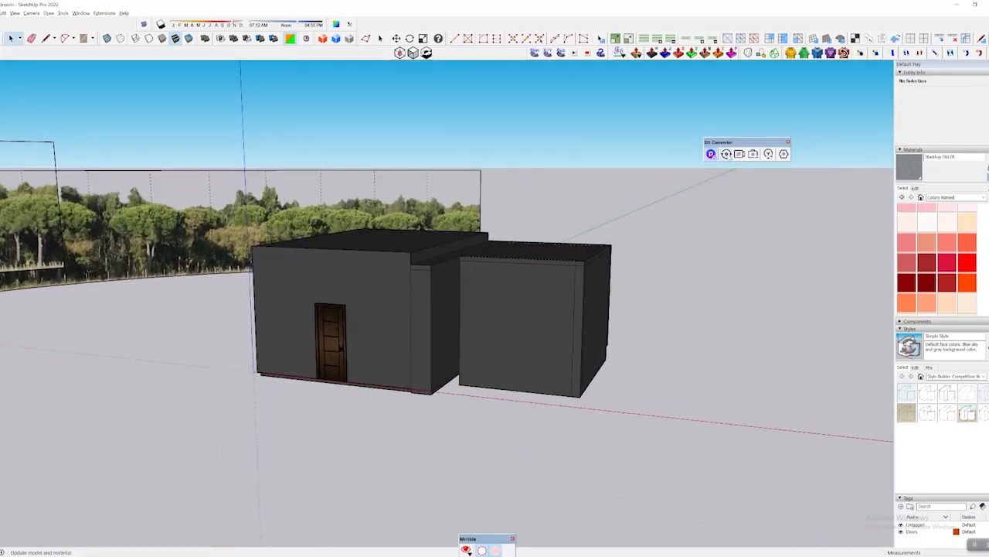
{"action": "left_click_drag", "start_coordinate": [724, 144], "coordinate": [564, 192]}
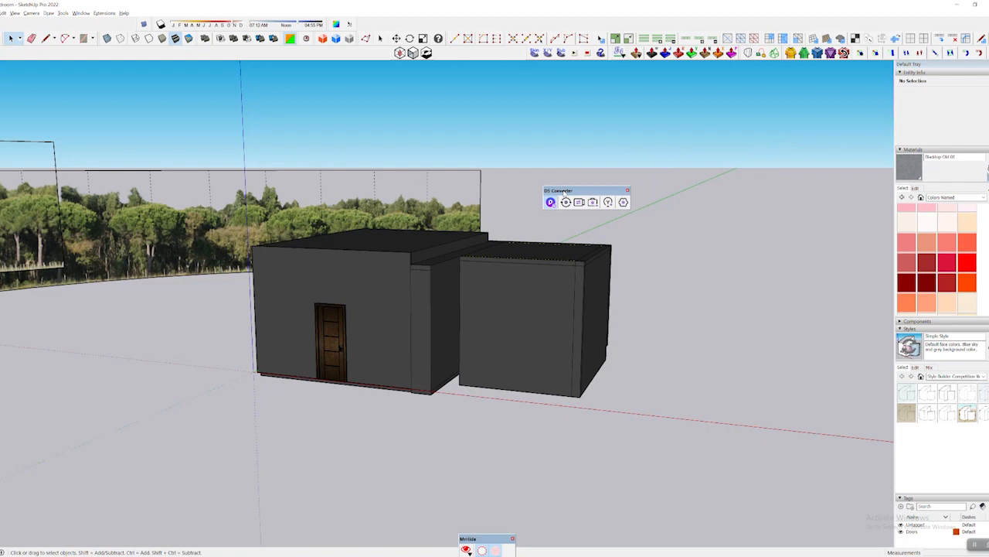
{"action": "left_click", "coordinate": [566, 202]}
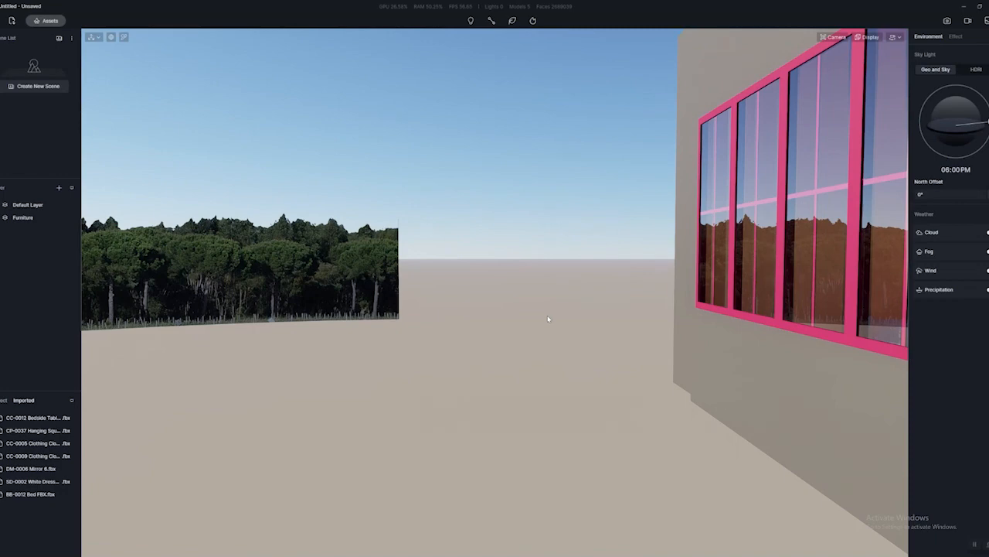
- Examine the imported building's exterior from the side with the front door
{"action": "scroll", "coordinate": [541, 291], "scroll_direction": "down", "scroll_amount": 5}
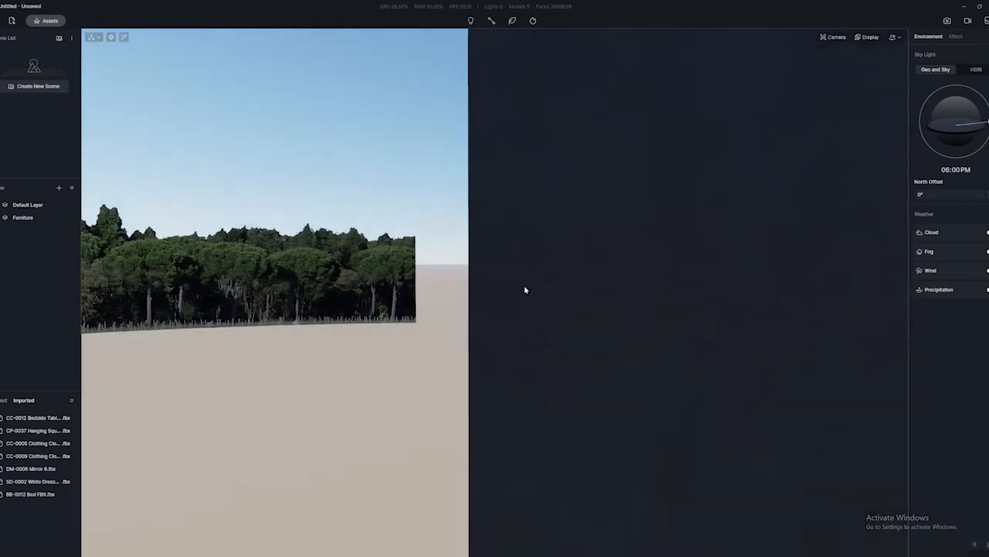
{"action": "scroll", "coordinate": [524, 287], "scroll_direction": "down", "scroll_amount": 5}
{"action": "scroll", "coordinate": [542, 271], "scroll_direction": "down", "scroll_amount": 2}
{"action": "right_click_drag", "start_coordinate": [468, 283], "coordinate": [439, 281]}
{"action": "key", "text": "e"}
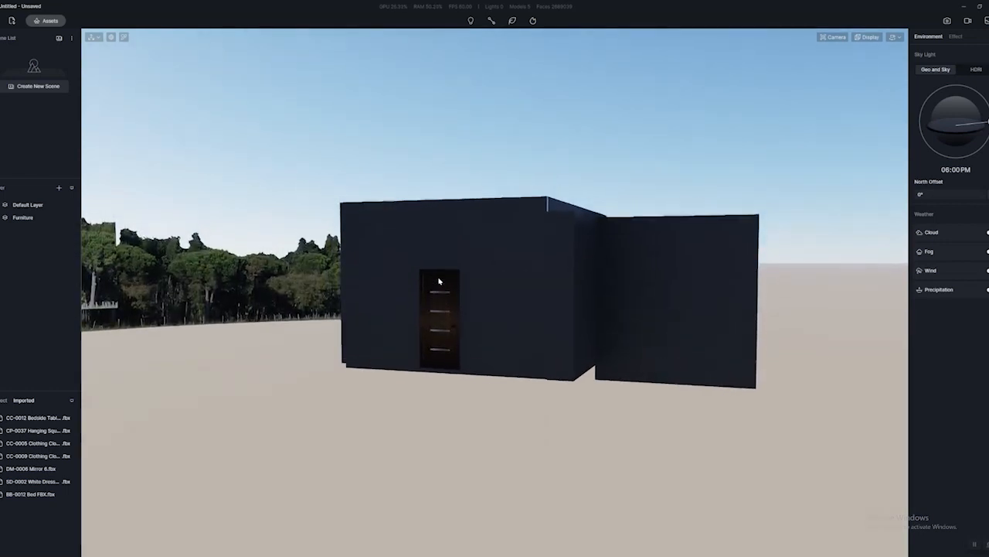
{"action": "key", "text": "w"}
{"action": "key", "text": "a"}
{"action": "key", "text": "w"}
{"action": "right_click_drag", "start_coordinate": [411, 314], "coordinate": [599, 297]}
{"action": "key", "text": "s"}
{"action": "key", "text": "a"}
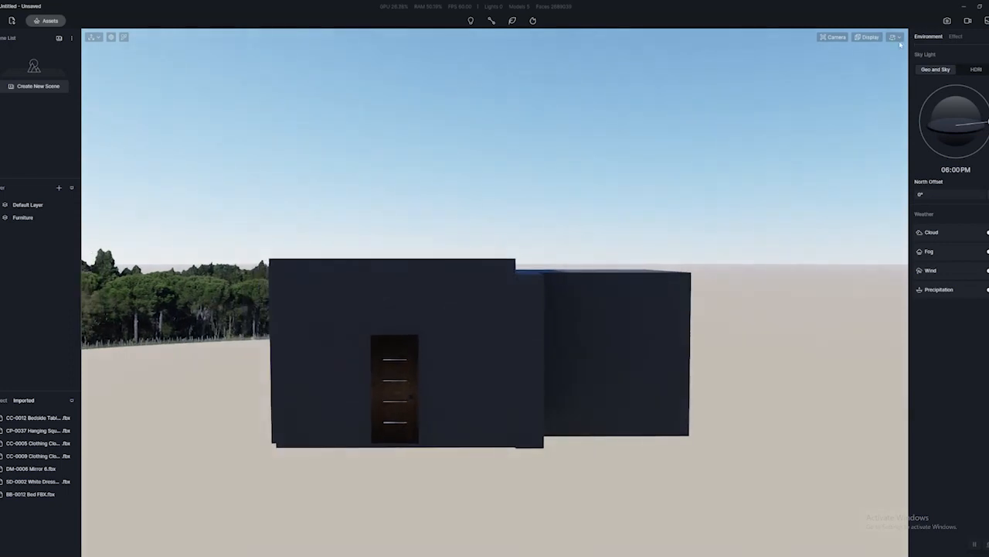
- Switch the viewport navigation mode to Orbit and back to Fly
{"action": "left_click", "coordinate": [893, 37]}
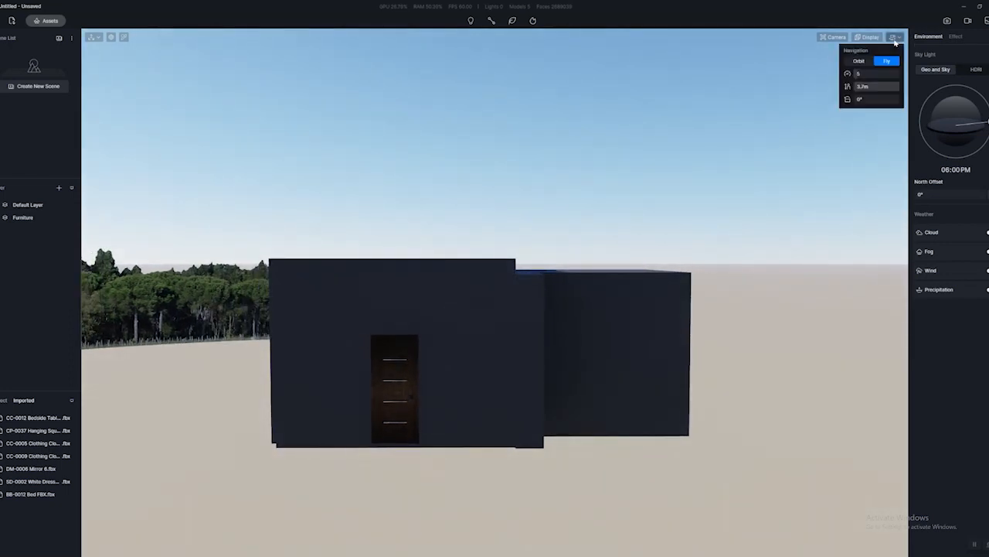
{"action": "left_click", "coordinate": [857, 62]}
{"action": "left_click", "coordinate": [894, 40]}
{"action": "left_click", "coordinate": [894, 40]}
{"action": "left_click", "coordinate": [887, 61]}
- Fly from the building's exterior into the bedroom to view the bed and the back wall
{"action": "right_click_drag", "start_coordinate": [570, 273], "coordinate": [480, 306]}
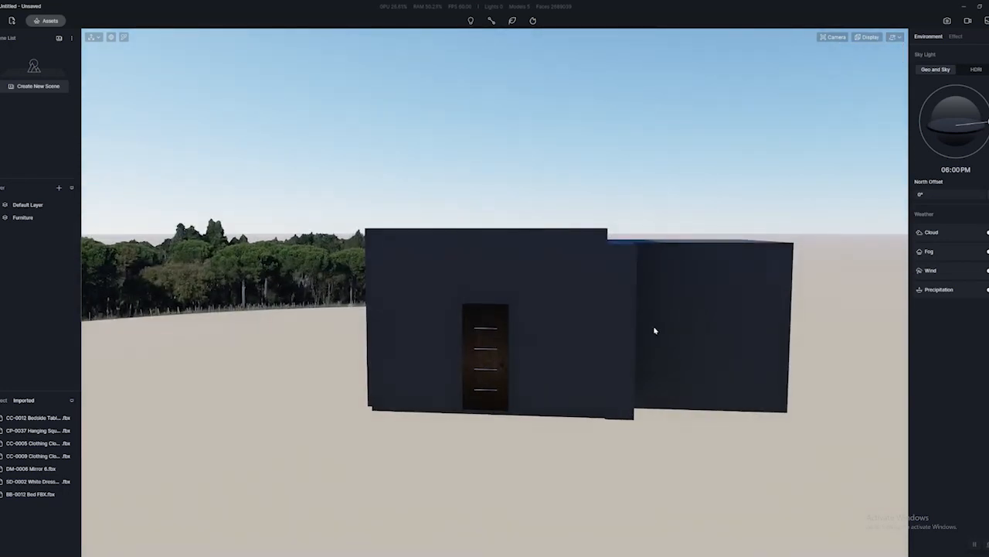
{"action": "key", "text": "d"}
{"action": "right_click_drag", "start_coordinate": [613, 339], "coordinate": [305, 342]}
{"action": "key", "text": "w"}
{"action": "right_click_drag", "start_coordinate": [550, 335], "coordinate": [729, 319]}
{"action": "key", "text": "q"}
{"action": "key", "text": "s"}
{"action": "key", "text": "w"}
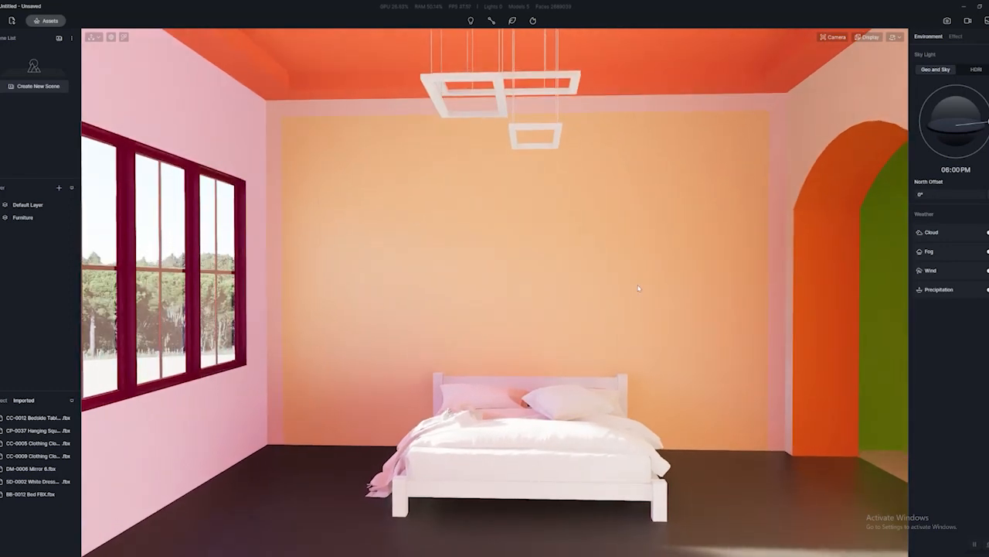
- Examine the bedroom furniture by selecting the hanging square lamp, the bed and the white dresser
{"action": "right_click_drag", "start_coordinate": [644, 305], "coordinate": [662, 258]}
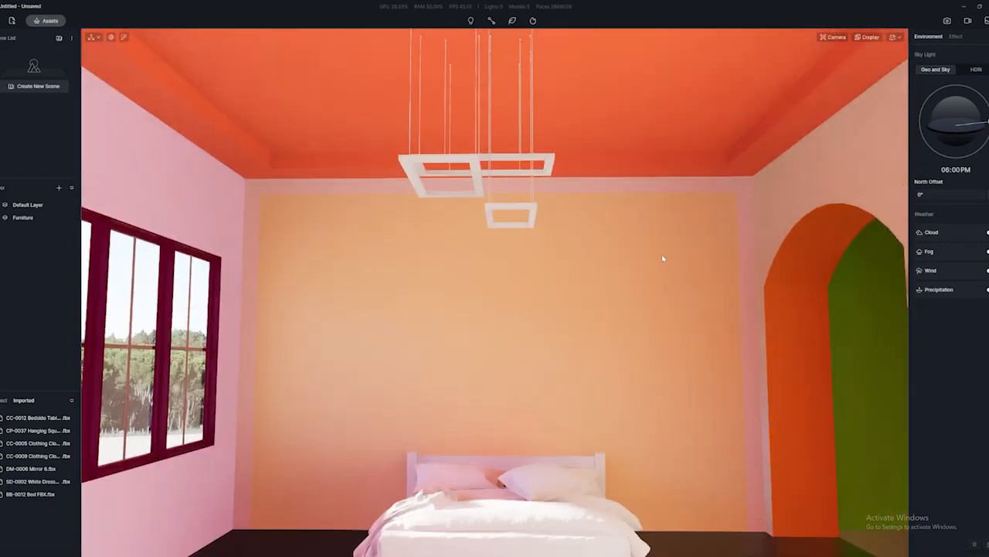
{"action": "left_click", "coordinate": [475, 176]}
{"action": "right_click_drag", "start_coordinate": [599, 200], "coordinate": [600, 256]}
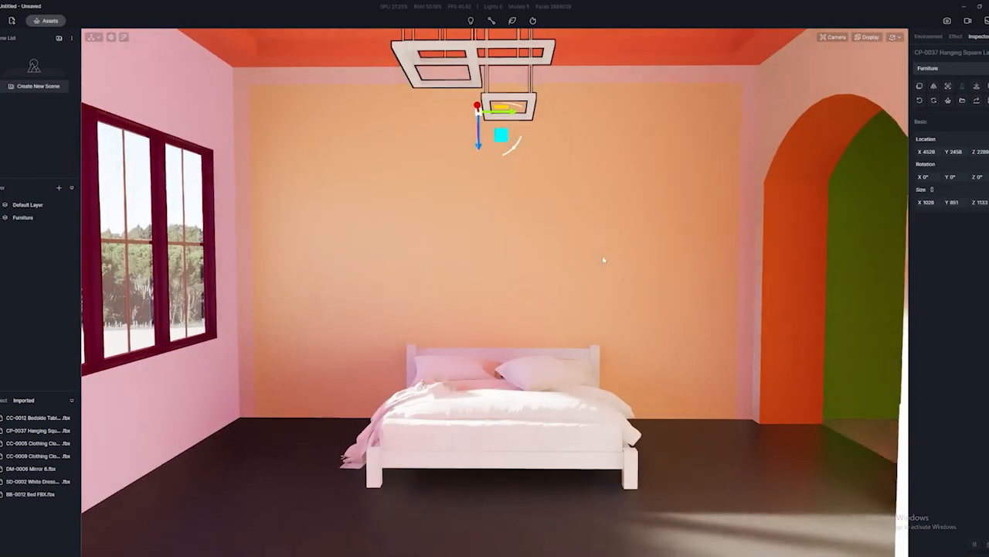
{"action": "left_click", "coordinate": [512, 422]}
{"action": "right_click_drag", "start_coordinate": [513, 423], "coordinate": [718, 416]}
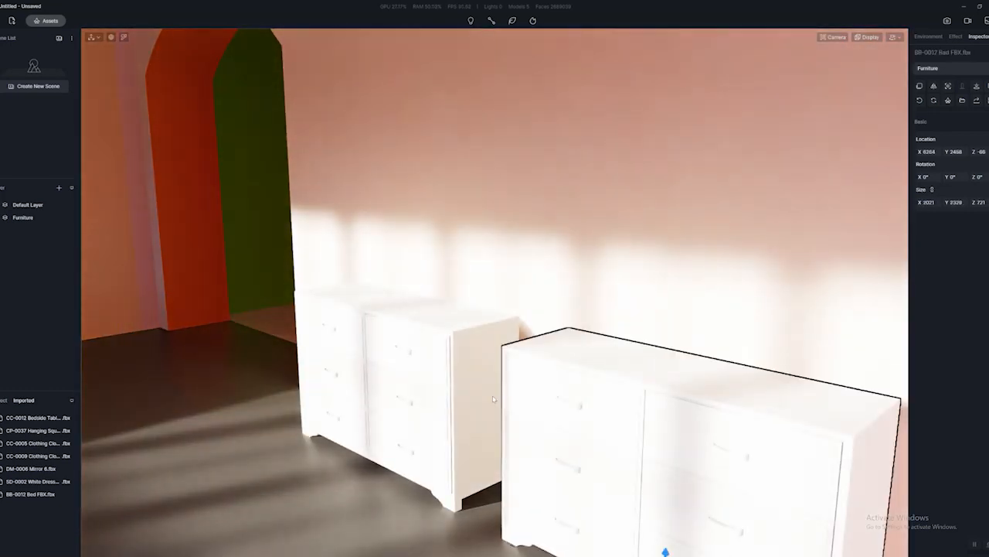
{"action": "right_click_drag", "start_coordinate": [393, 383], "coordinate": [592, 345]}
{"action": "right_click_drag", "start_coordinate": [654, 294], "coordinate": [279, 247]}
{"action": "key", "text": "s"}
{"action": "key", "text": "d"}
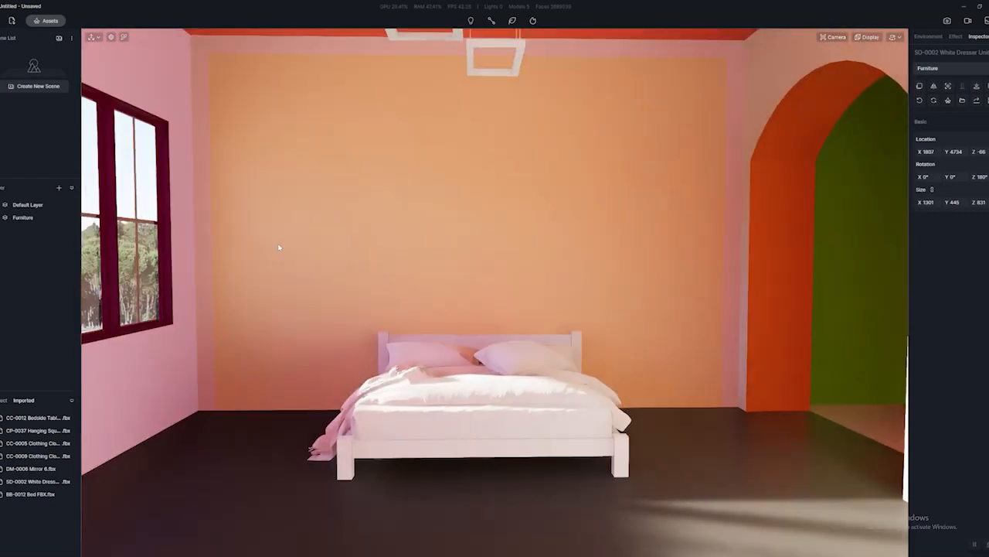
{"action": "key", "text": "a"}
{"action": "right_click_drag", "start_coordinate": [435, 255], "coordinate": [417, 245]}
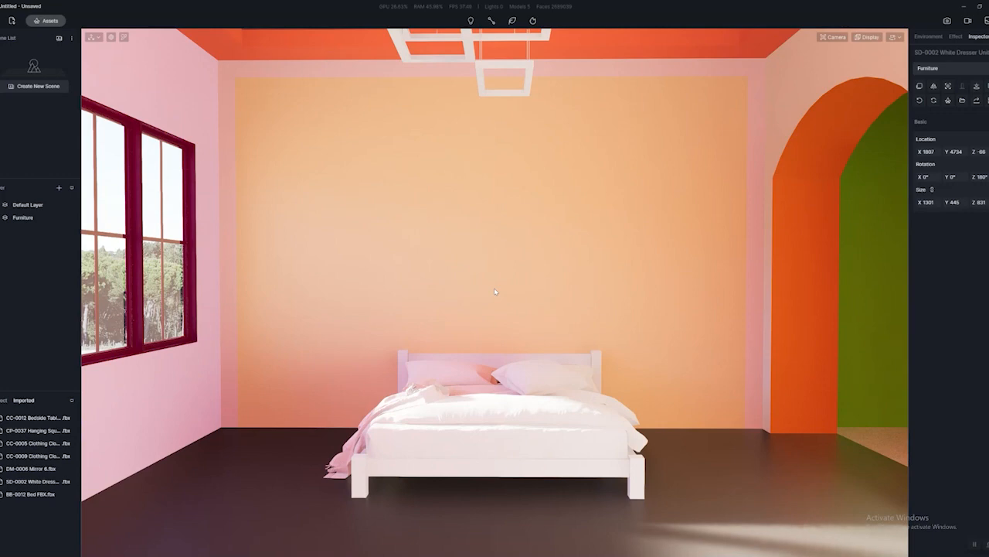
- Examine the bed and the back wall from lower and higher viewpoints, briefly selecting the bed
{"action": "key", "text": "q"}
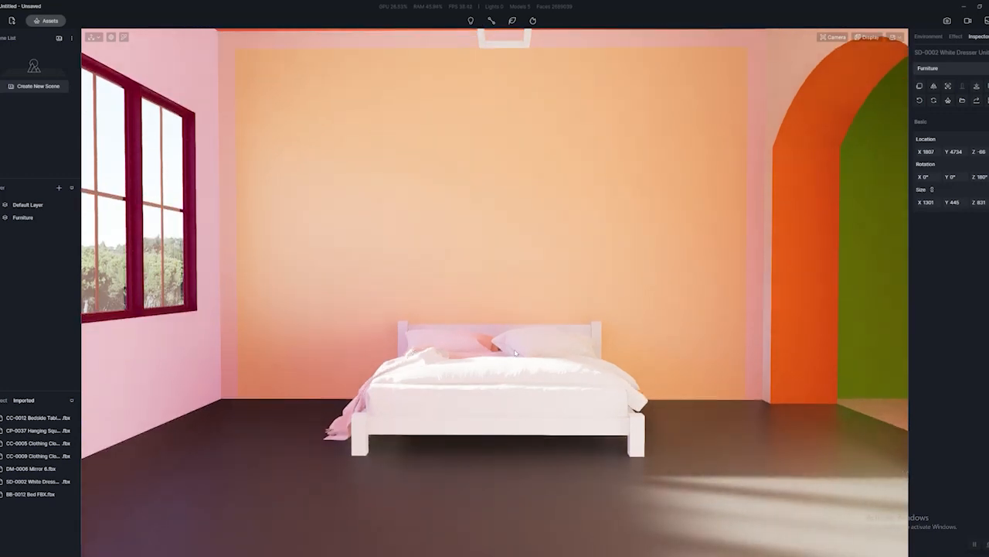
{"action": "left_click", "coordinate": [537, 352]}
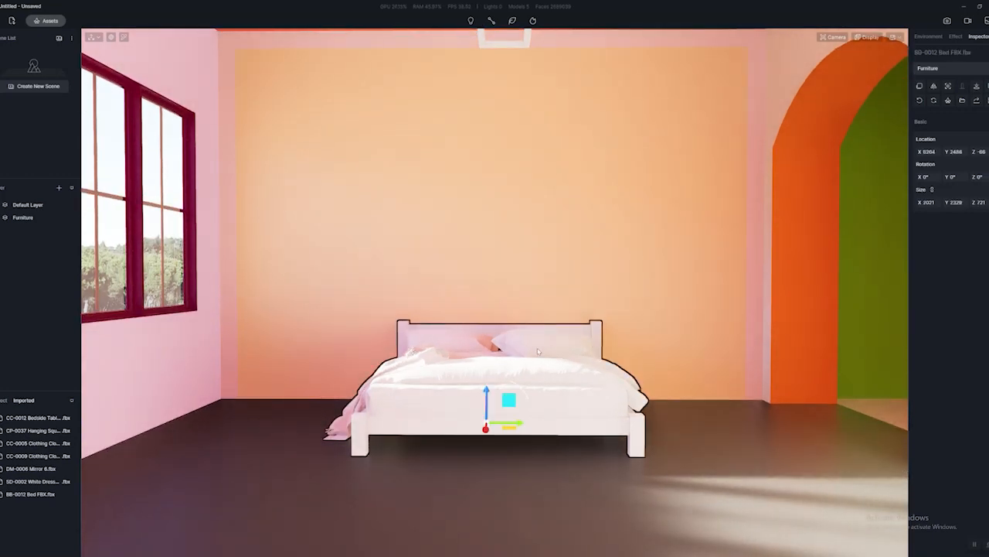
{"action": "key", "text": "Escape"}
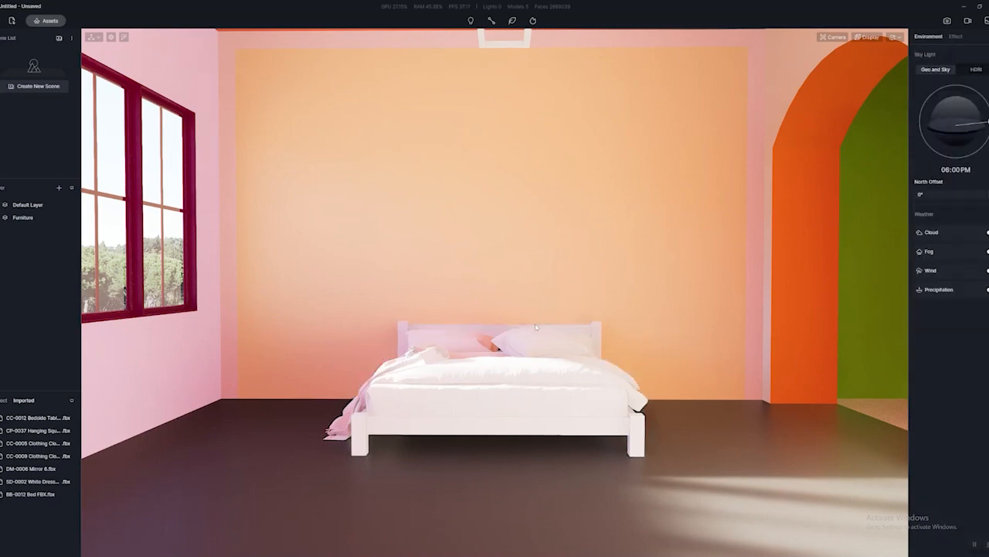
{"action": "key", "text": "e"}
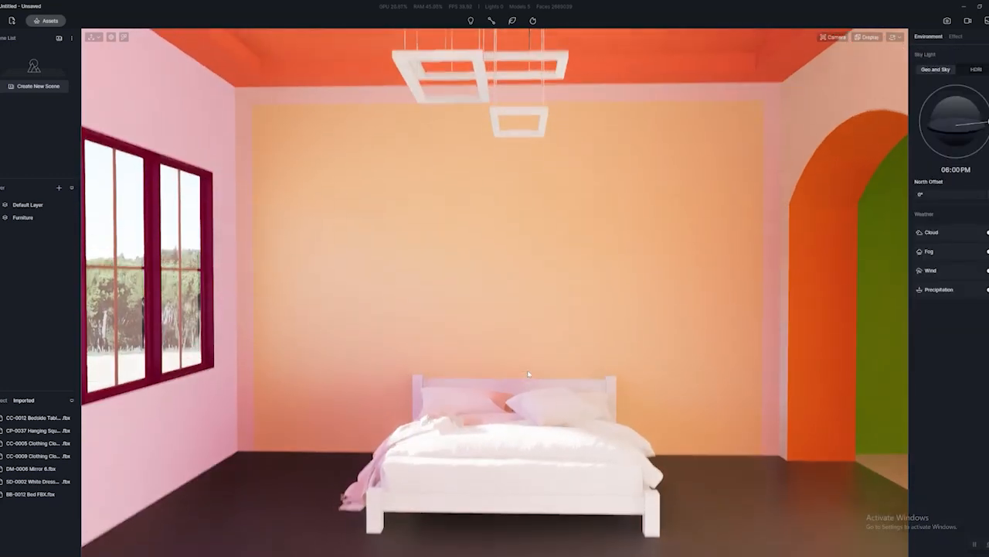
{"action": "right_click_drag", "start_coordinate": [528, 371], "coordinate": [527, 377]}
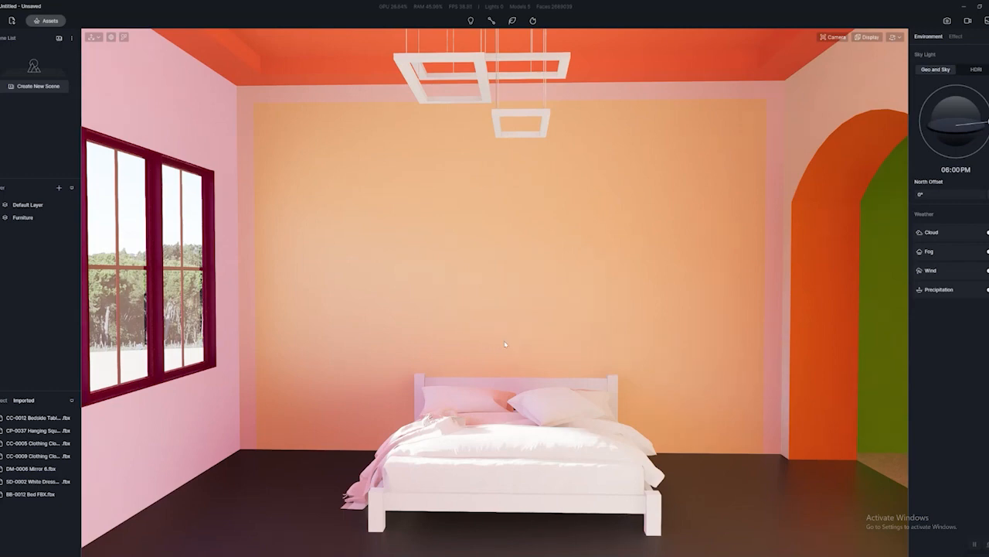
{"action": "right_click_drag", "start_coordinate": [504, 341], "coordinate": [510, 332]}
{"action": "key", "text": "q"}
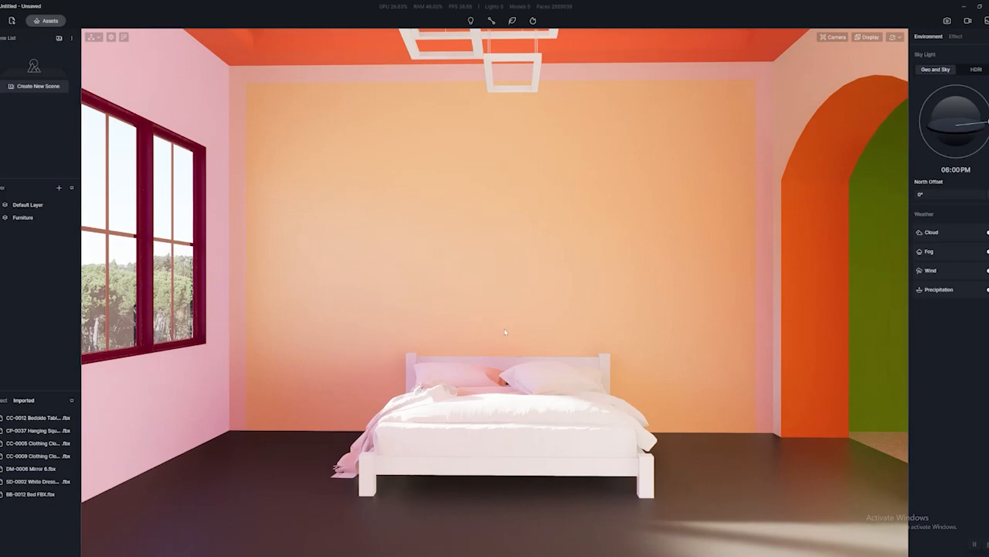
- Look around the bedroom to both sides, moving forward, backward and sideways, and return to the view facing the bed
{"action": "right_click_drag", "start_coordinate": [490, 337], "coordinate": [914, 355]}
{"action": "key", "text": "w"}
{"action": "key", "text": "w"}
{"action": "right_click_drag", "start_coordinate": [508, 345], "coordinate": [178, 349]}
{"action": "key", "text": "a"}
{"action": "key", "text": "d"}
{"action": "key", "text": "s"}
{"action": "key", "text": "s"}
{"action": "right_click_drag", "start_coordinate": [469, 348], "coordinate": [378, 324]}
{"action": "key", "text": "s"}
{"action": "key", "text": "d"}
{"action": "key", "text": "s"}
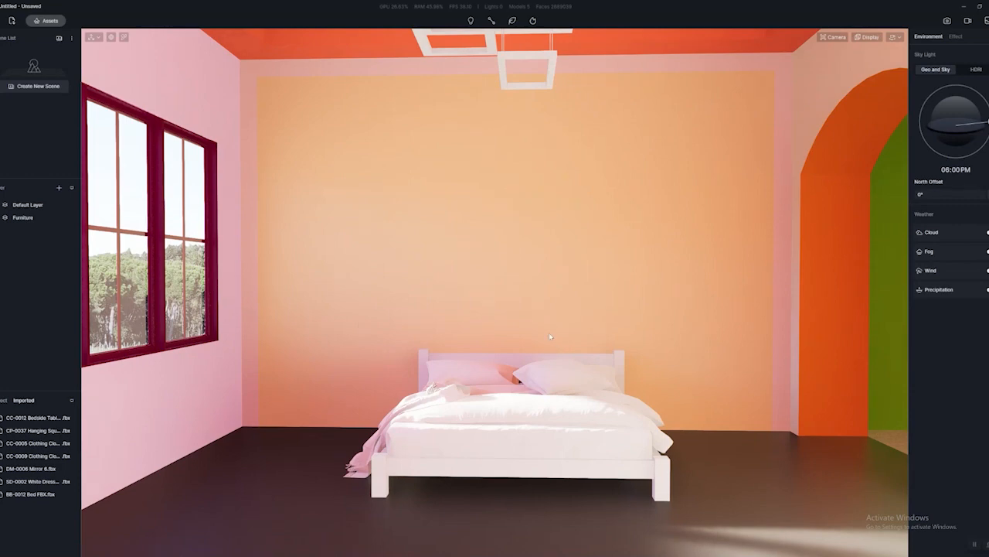
- Fly outside to examine the window facade, and return inside to a low view facing the bed
{"action": "key", "text": "s"}
{"action": "right_click_drag", "start_coordinate": [570, 323], "coordinate": [309, 315]}
{"action": "key", "text": "a"}
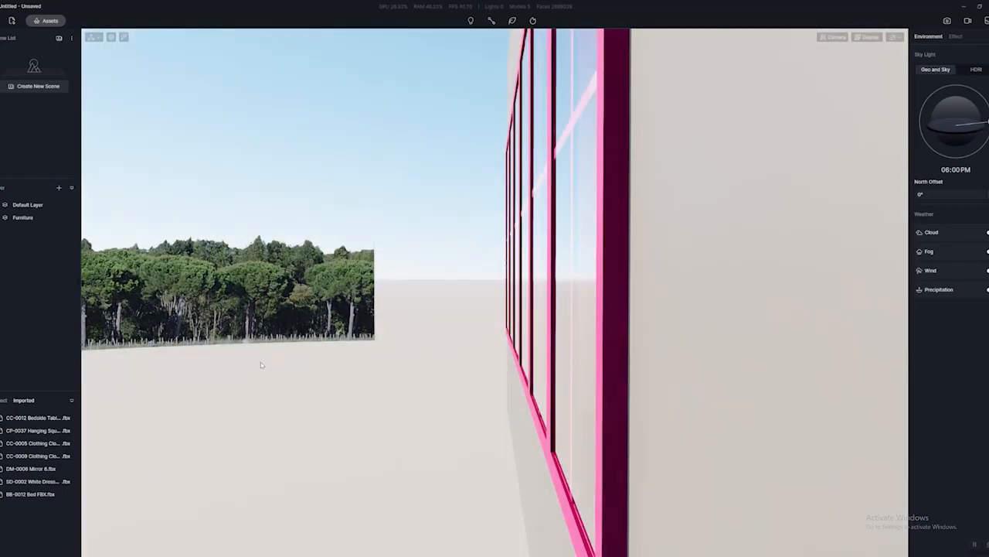
{"action": "key", "text": "d"}
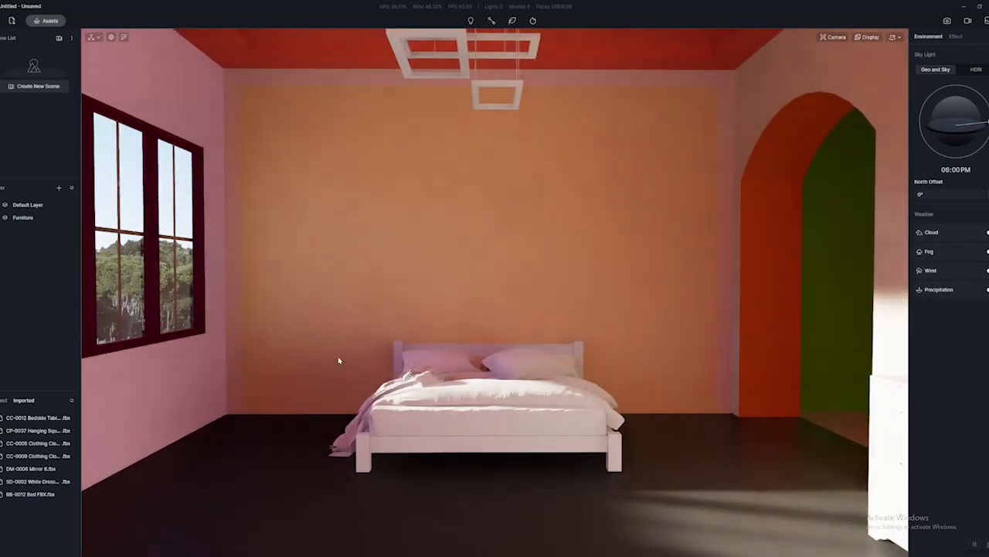
{"action": "key", "text": "q"}
{"action": "key", "text": "s"}
{"action": "key", "text": "w"}
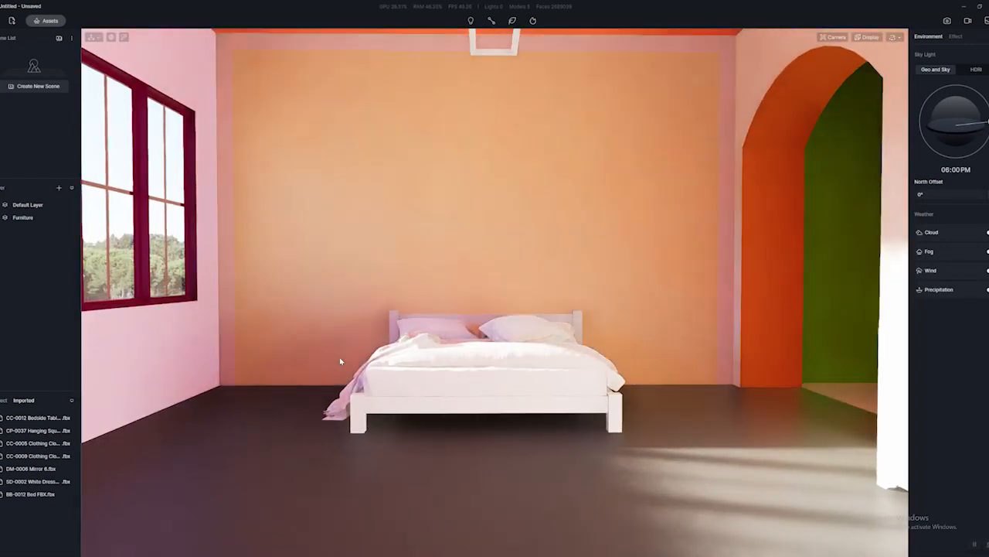
{"action": "right_click_drag", "start_coordinate": [341, 361], "coordinate": [333, 354]}
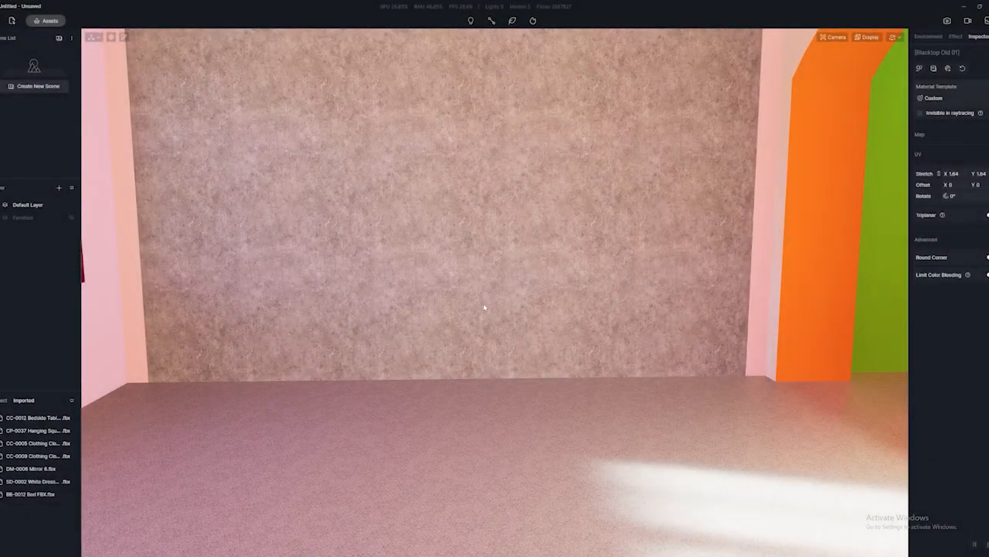
- Browse the Wood Floor materials in the asset library for the bedroom floor
{"action": "right_click_drag", "start_coordinate": [480, 303], "coordinate": [461, 356]}
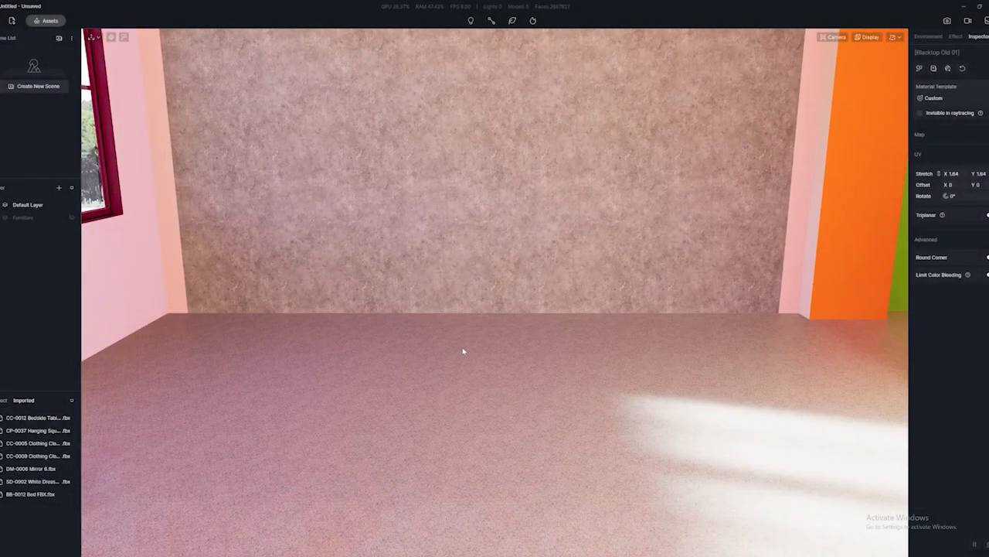
{"action": "key", "text": "alt+Tab"}
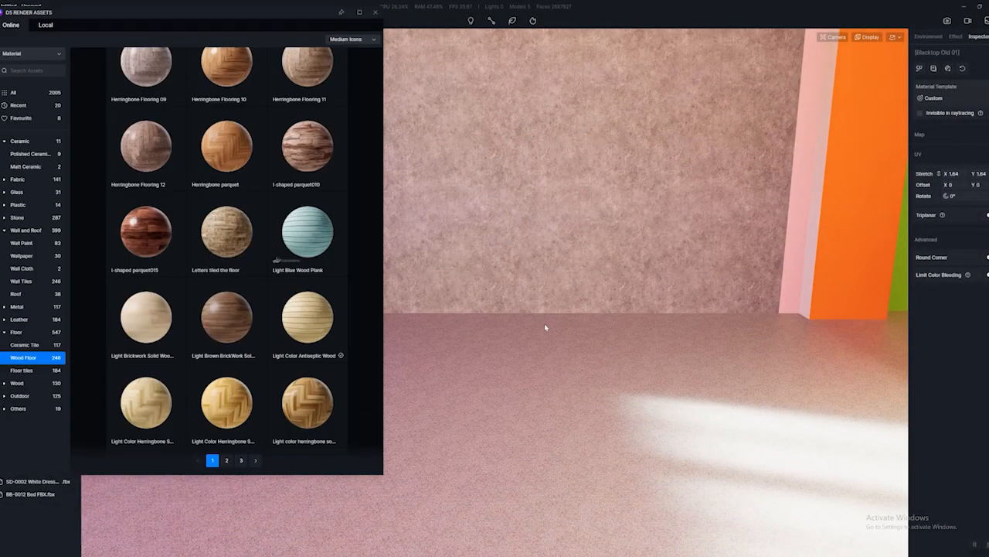
{"action": "left_click", "coordinate": [3, 332]}
{"action": "left_click", "coordinate": [4, 141]}
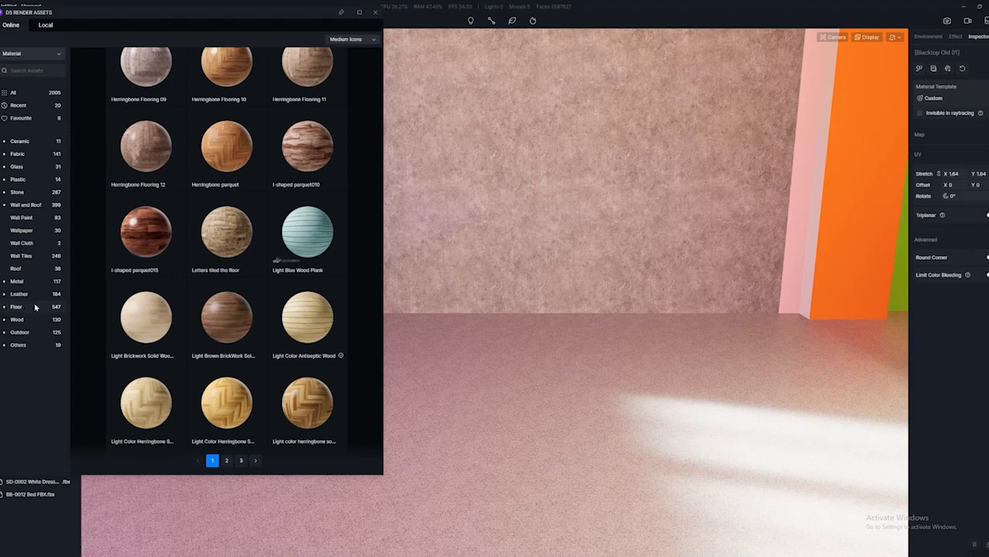
{"action": "left_click", "coordinate": [5, 308]}
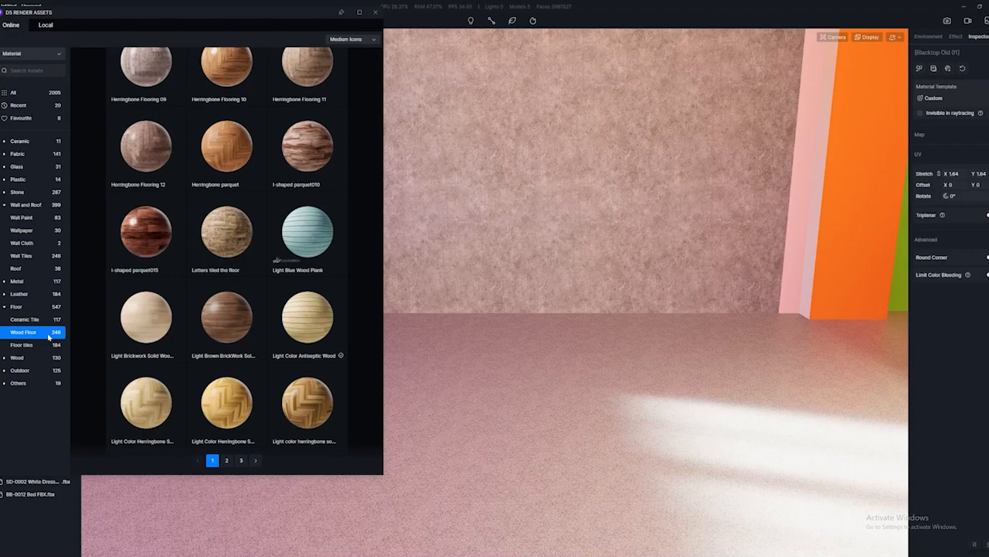
{"action": "scroll", "coordinate": [222, 318], "scroll_direction": "up", "scroll_amount": 3}
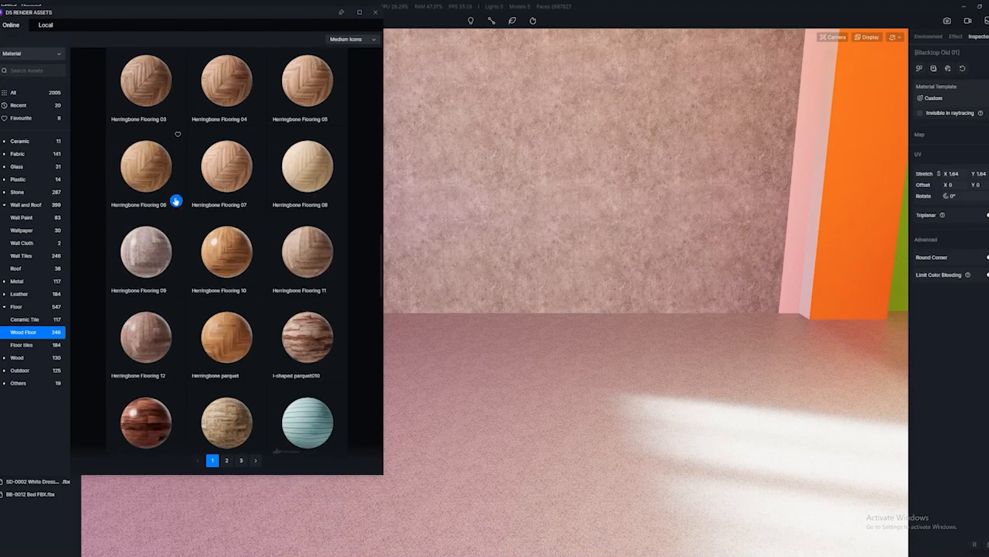
{"action": "scroll", "coordinate": [211, 218], "scroll_direction": "up", "scroll_amount": 3}
{"action": "scroll", "coordinate": [211, 218], "scroll_direction": "up", "scroll_amount": 2}
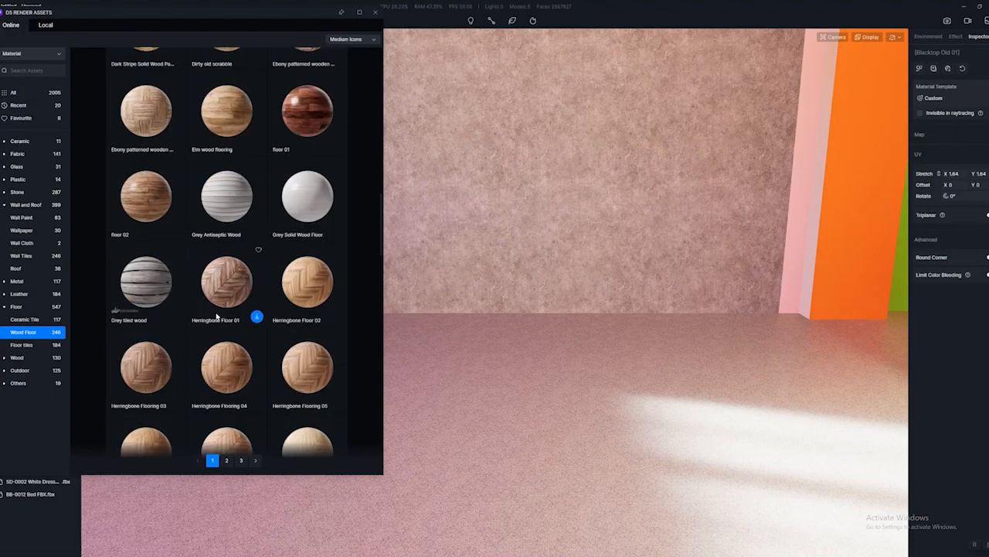
{"action": "scroll", "coordinate": [218, 315], "scroll_direction": "down", "scroll_amount": 6}
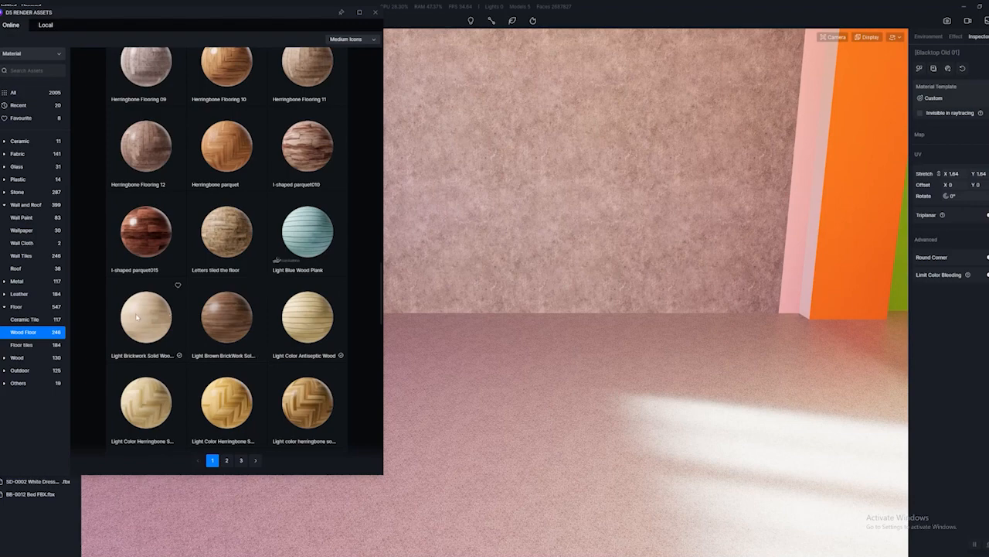
{"action": "scroll", "coordinate": [139, 310], "scroll_direction": "down", "scroll_amount": 3}
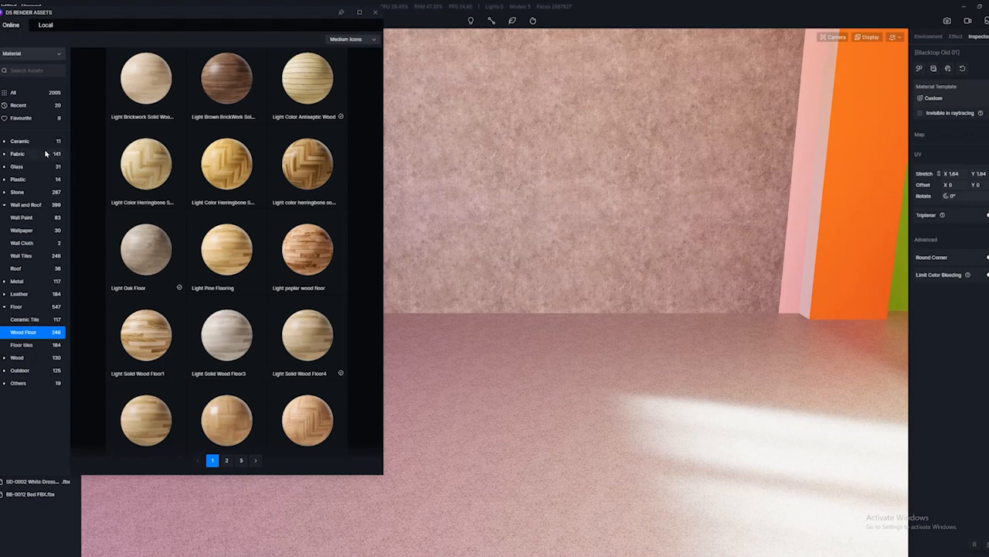
- Apply the favourite Natural Color Brickwall Solid wood material to the bedroom floor and set its UV rotation to 0°
{"action": "left_click", "coordinate": [32, 121]}
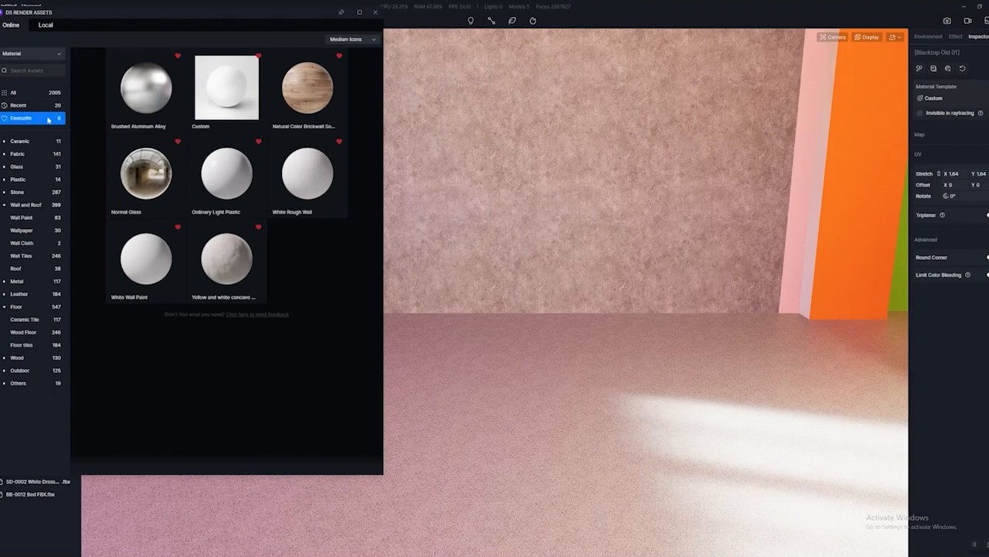
{"action": "left_click_drag", "start_coordinate": [307, 89], "coordinate": [565, 357]}
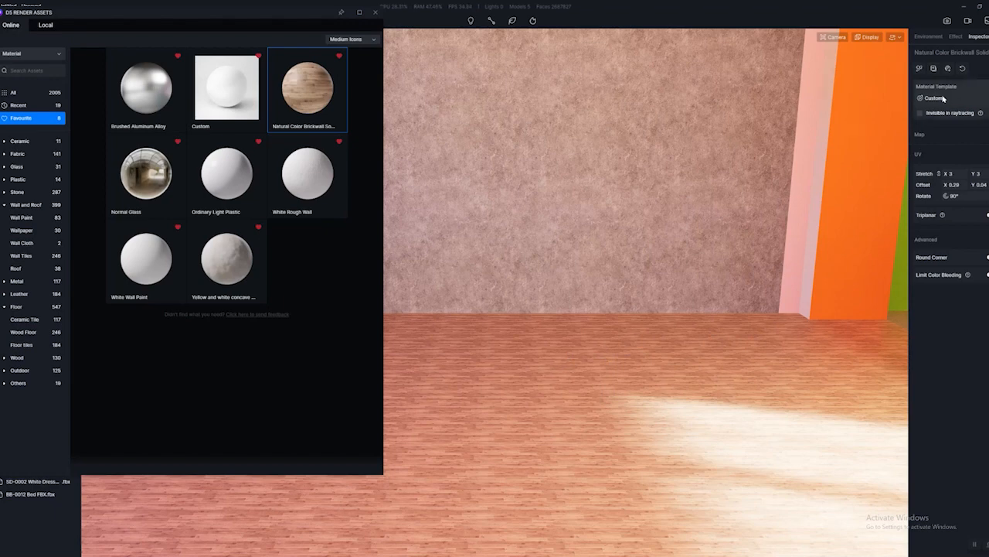
{"action": "left_click", "coordinate": [962, 196]}
{"action": "type", "text": "0"}
{"action": "key", "text": "Return"}
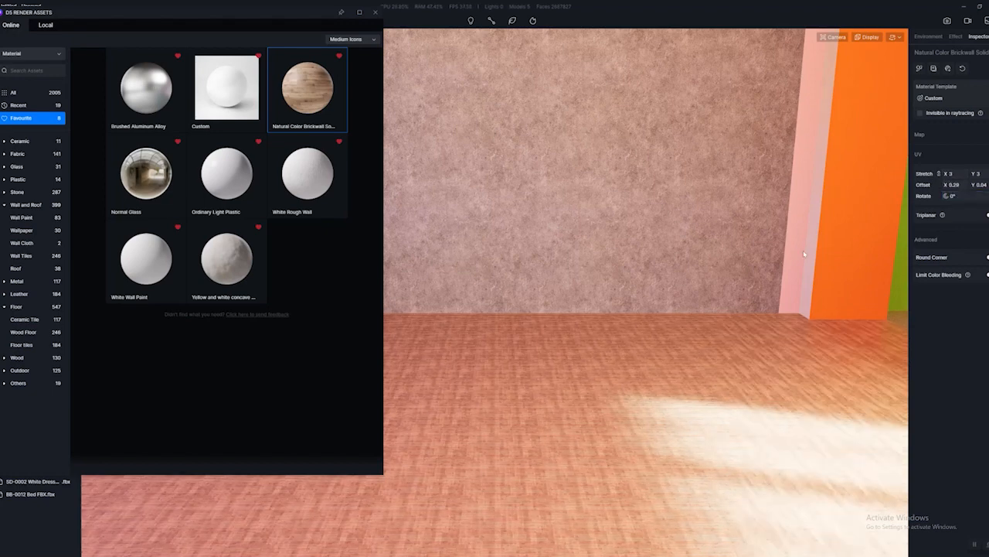
- Set the wood floor material's UV stretch to 1 in X and Y
{"action": "right_click_drag", "start_coordinate": [612, 340], "coordinate": [600, 420]}
{"action": "scroll", "coordinate": [580, 384], "scroll_direction": "up", "scroll_amount": 2}
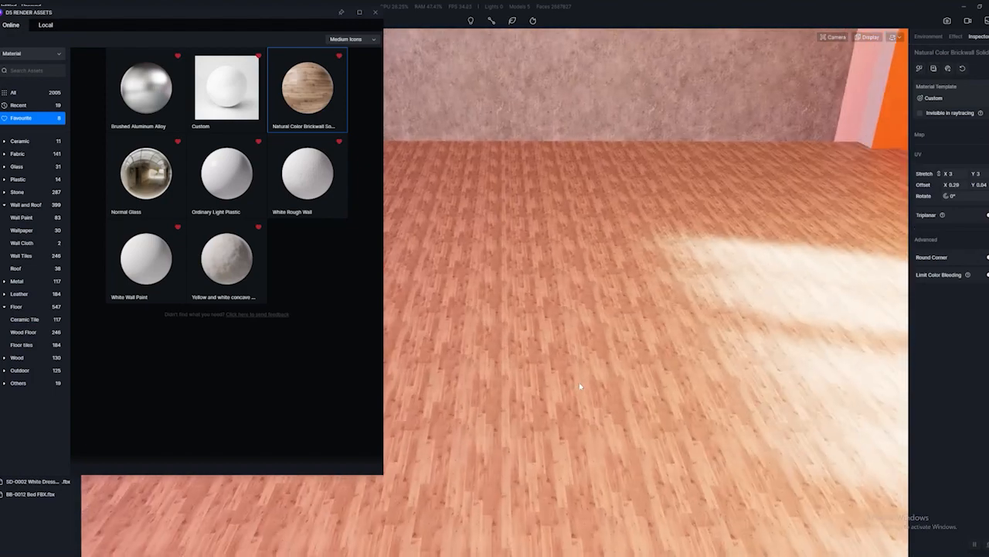
{"action": "right_click_drag", "start_coordinate": [579, 319], "coordinate": [563, 321]}
{"action": "scroll", "coordinate": [563, 321], "scroll_direction": "up", "scroll_amount": 2}
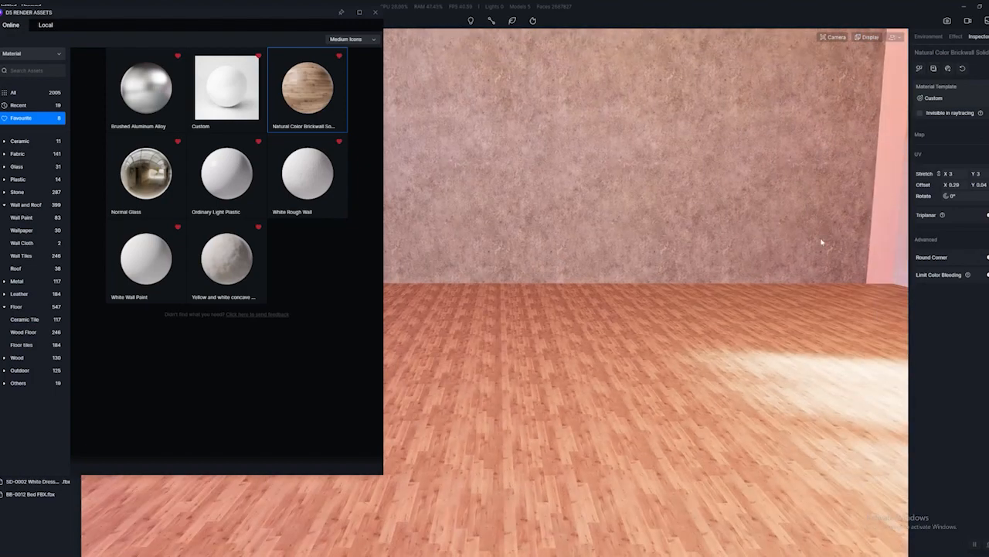
{"action": "left_click_drag", "start_coordinate": [957, 180], "coordinate": [869, 180]}
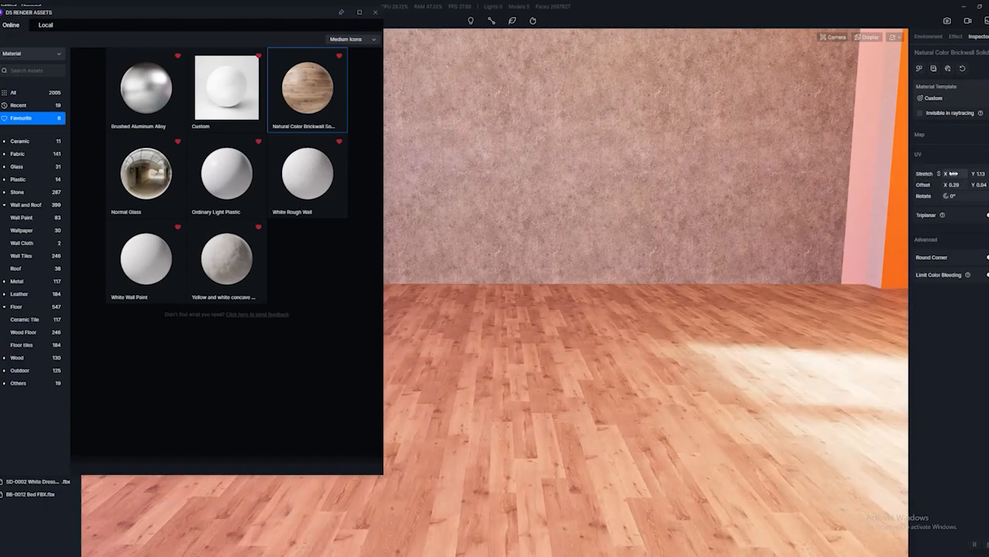
{"action": "type", "text": "1"}
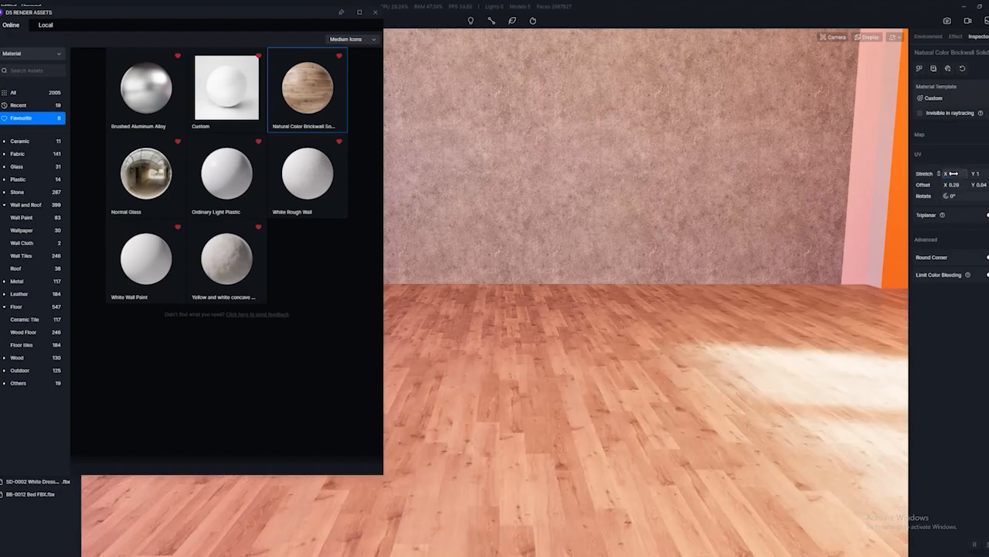
{"action": "key", "text": "Return"}
{"action": "right_click_drag", "start_coordinate": [706, 312], "coordinate": [589, 263]}
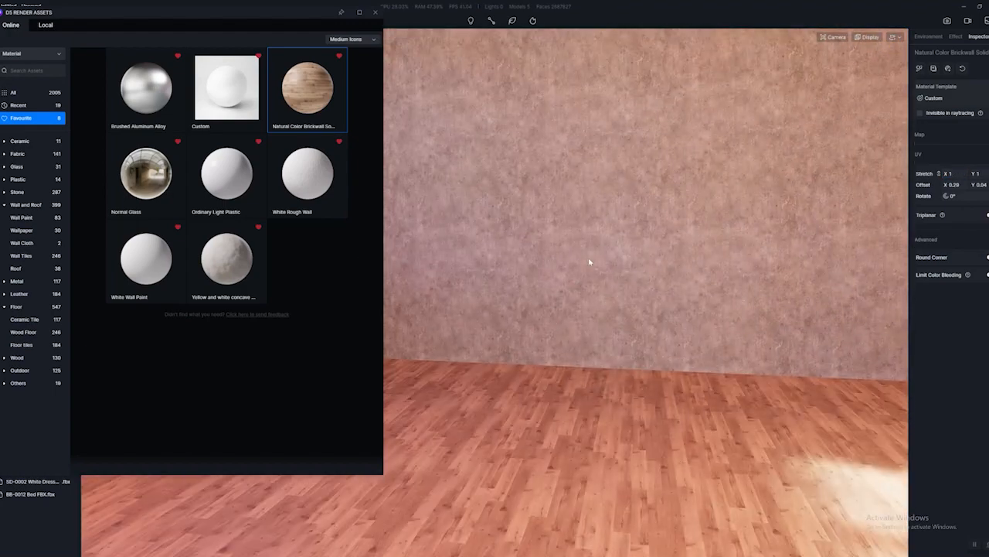
- Close the asset library and set the wood floor material's UV stretch to 0.6 in X and Y
{"action": "left_click", "coordinate": [375, 11]}
{"action": "right_click_drag", "start_coordinate": [526, 287], "coordinate": [607, 324]}
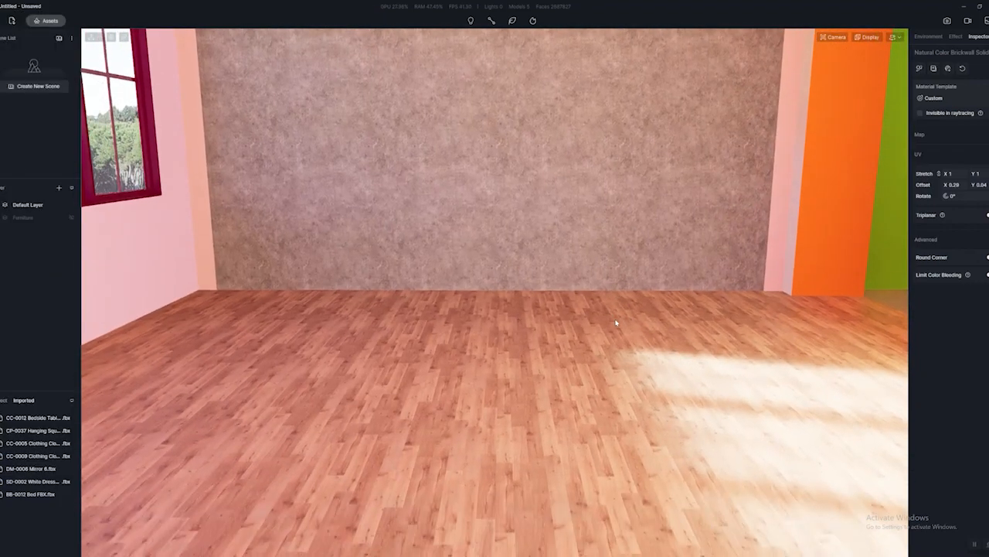
{"action": "key", "text": "q"}
{"action": "left_click_drag", "start_coordinate": [948, 172], "coordinate": [933, 173]}
{"action": "left_click", "coordinate": [953, 173]}
{"action": "type", "text": "0.6"}
{"action": "key", "text": "Return"}
{"action": "right_click_drag", "start_coordinate": [582, 295], "coordinate": [587, 274]}
{"action": "key", "text": "e"}
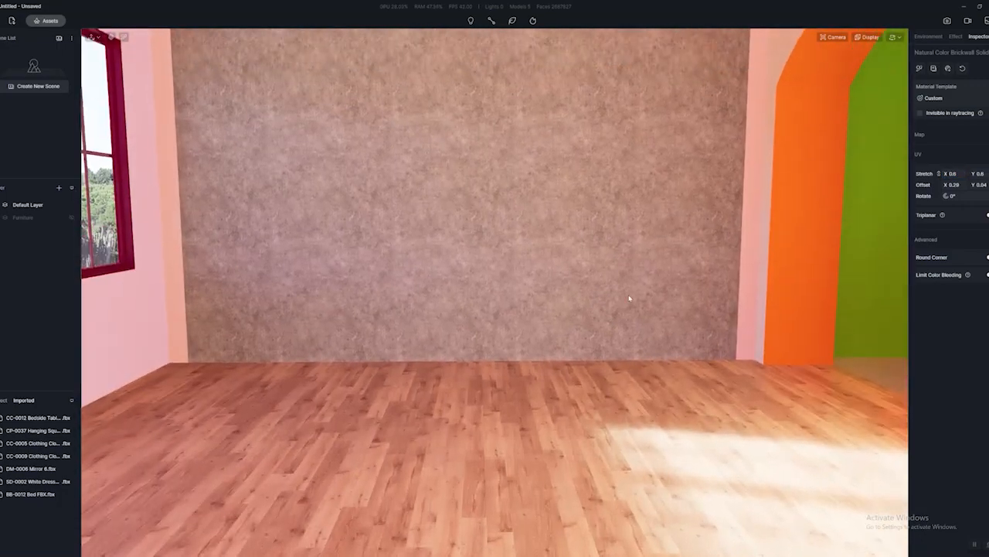
- Browse the Wall Paint materials in the asset library for the pink bedroom walls
{"action": "right_click_drag", "start_coordinate": [827, 330], "coordinate": [551, 301]}
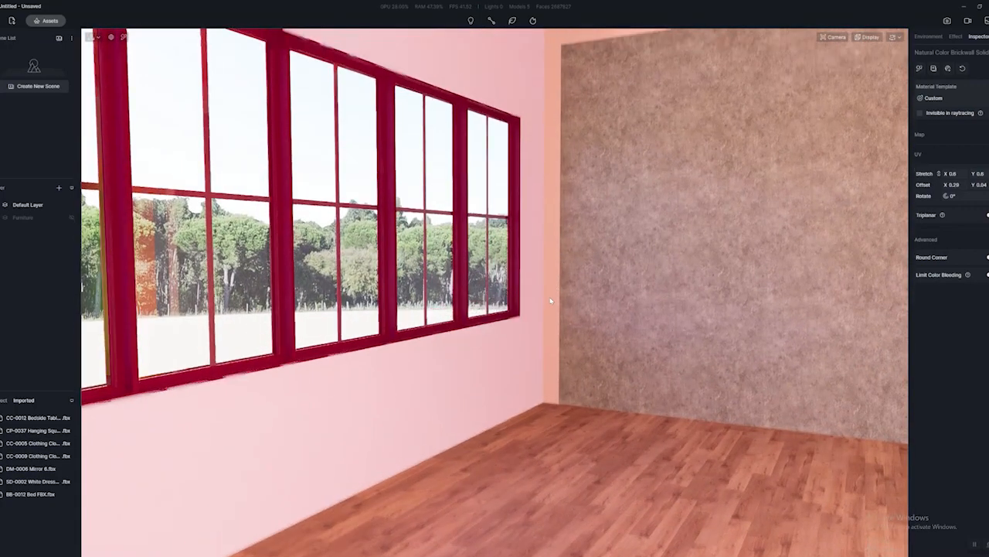
{"action": "key", "text": "e"}
{"action": "key", "text": "w"}
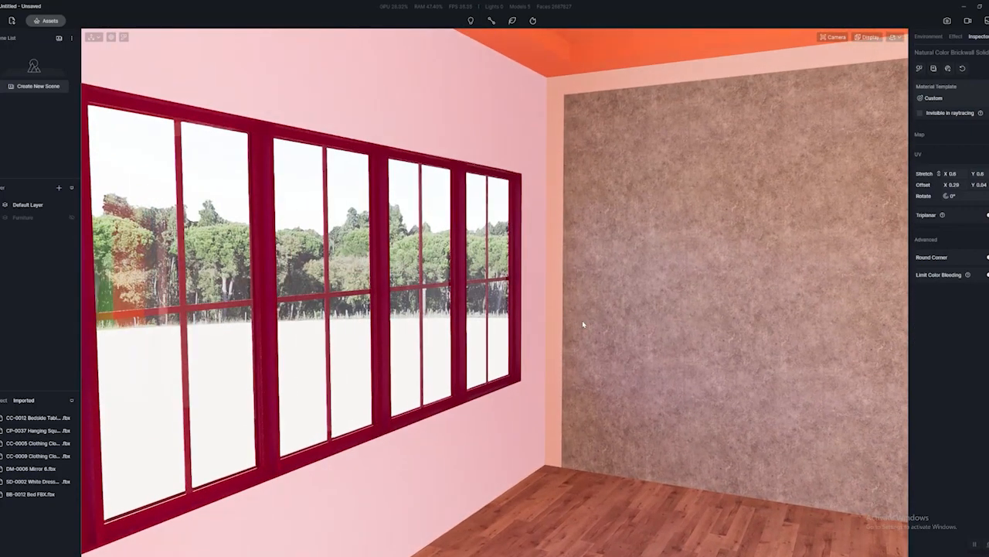
{"action": "key", "text": "s"}
{"action": "key", "text": "w"}
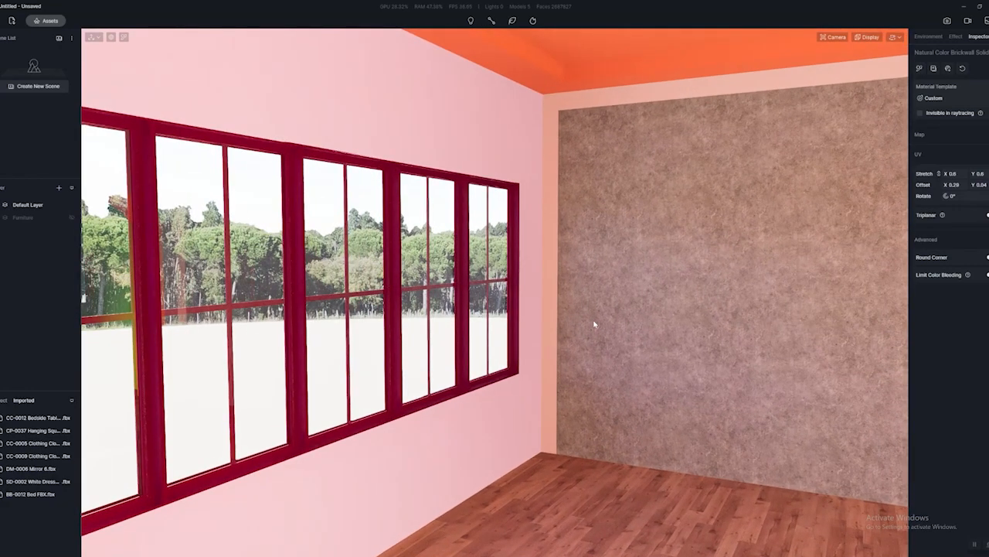
{"action": "key", "text": "w"}
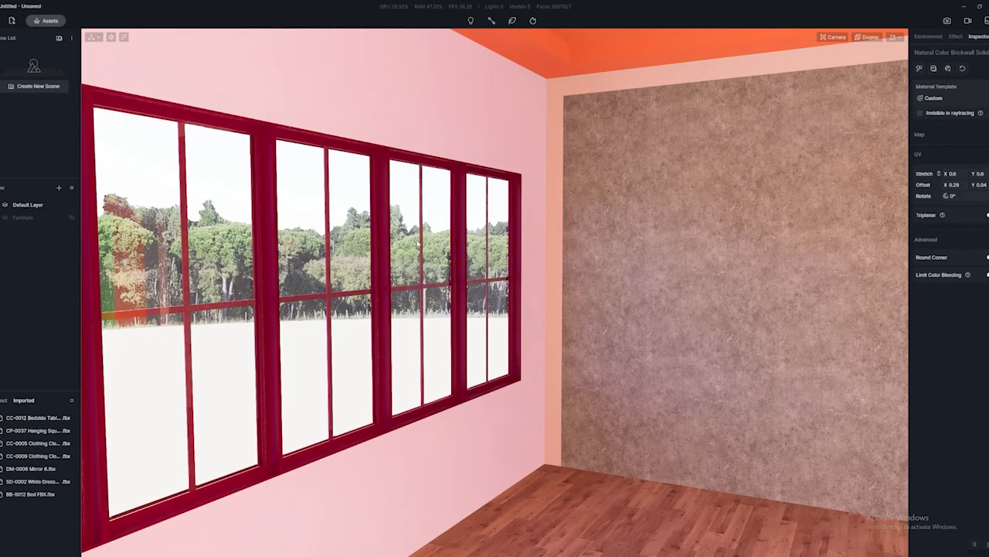
{"action": "left_click", "coordinate": [40, 23]}
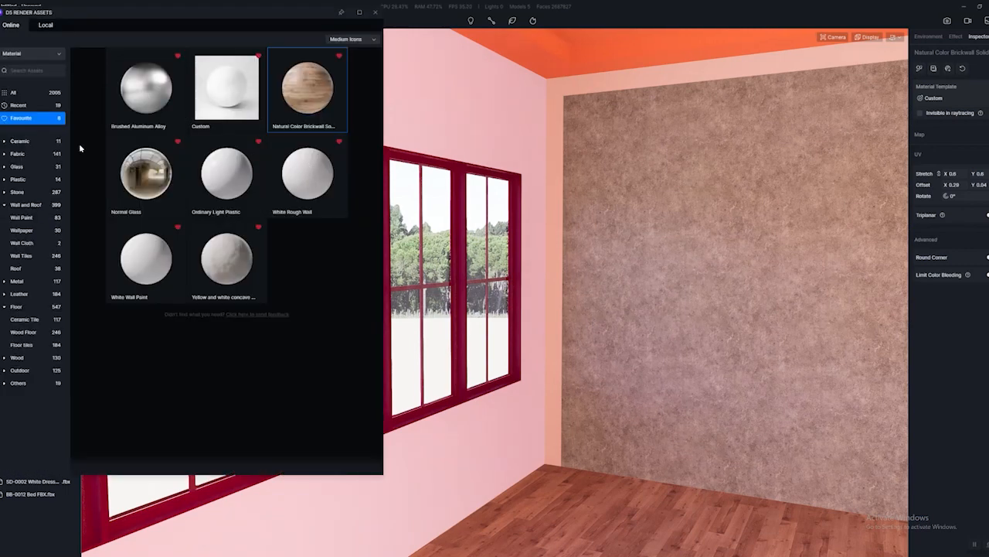
{"action": "left_click", "coordinate": [17, 207]}
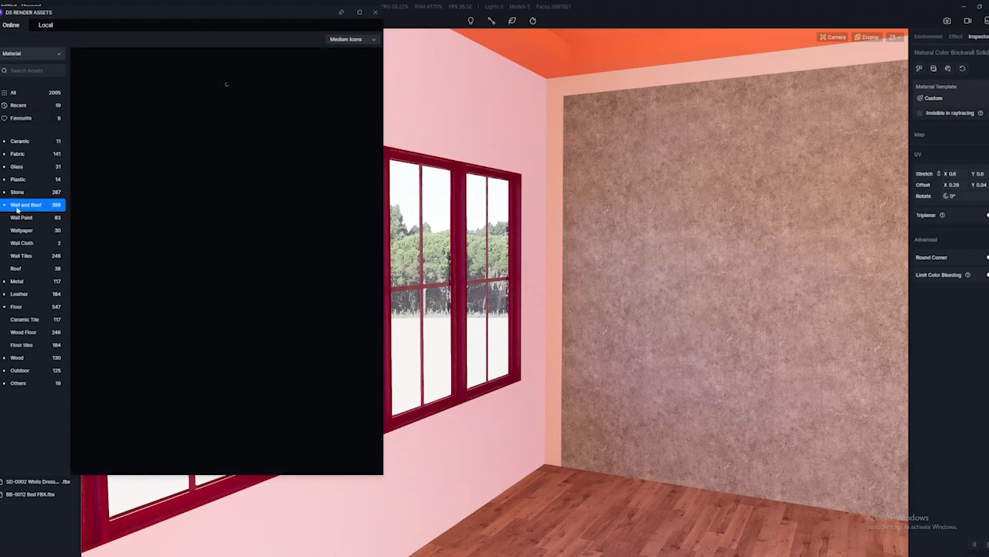
{"action": "left_click", "coordinate": [25, 219]}
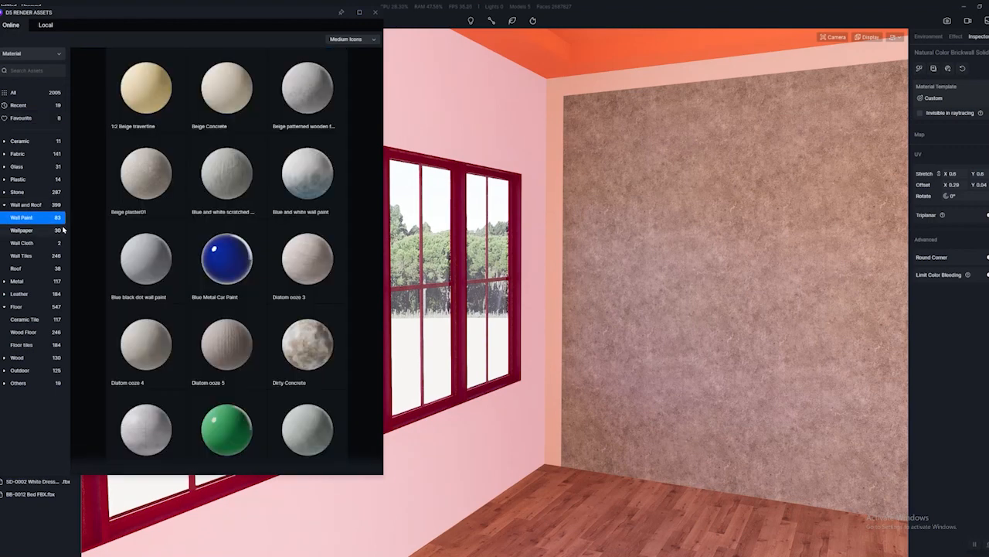
{"action": "scroll", "coordinate": [293, 284], "scroll_direction": "down", "scroll_amount": 1}
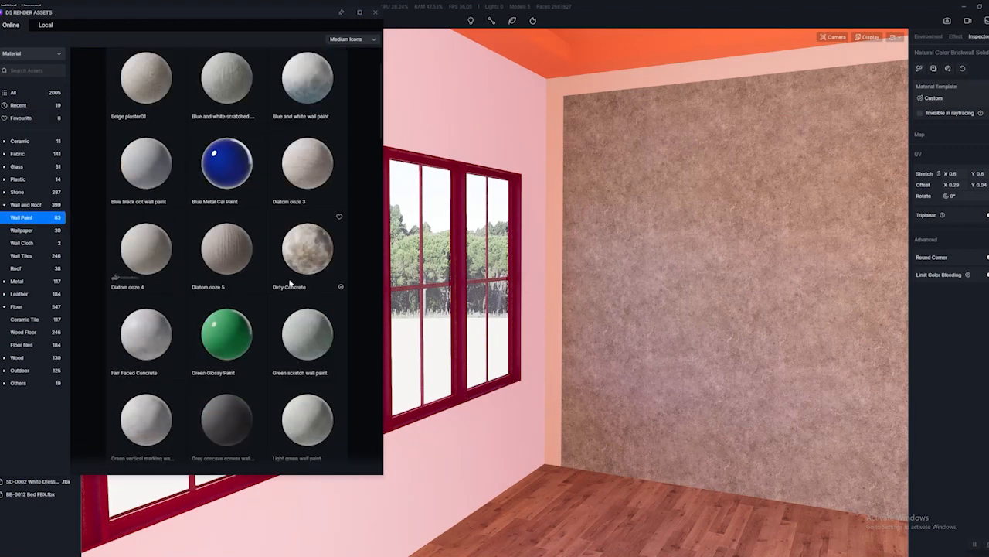
{"action": "scroll", "coordinate": [292, 284], "scroll_direction": "down", "scroll_amount": 5}
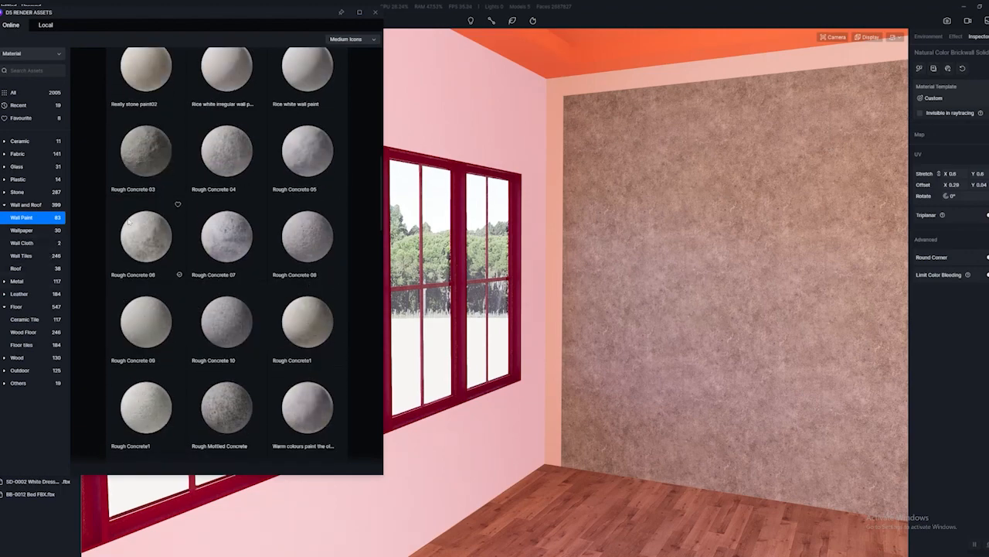
- Apply the favourite White Rough Wall material to the pink bedroom walls
{"action": "left_click", "coordinate": [23, 118]}
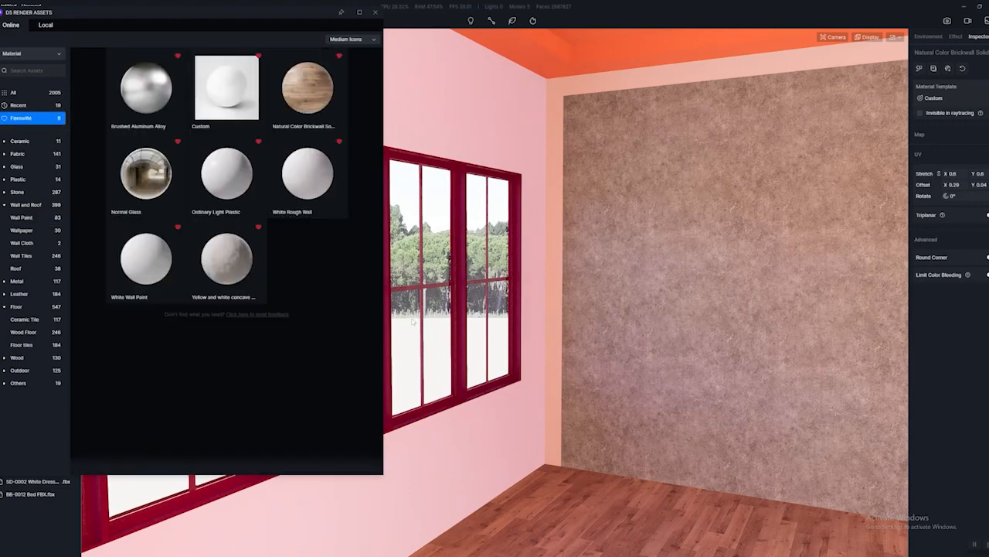
{"action": "left_click_drag", "start_coordinate": [289, 191], "coordinate": [555, 174]}
{"action": "right_click_drag", "start_coordinate": [529, 237], "coordinate": [920, 274]}
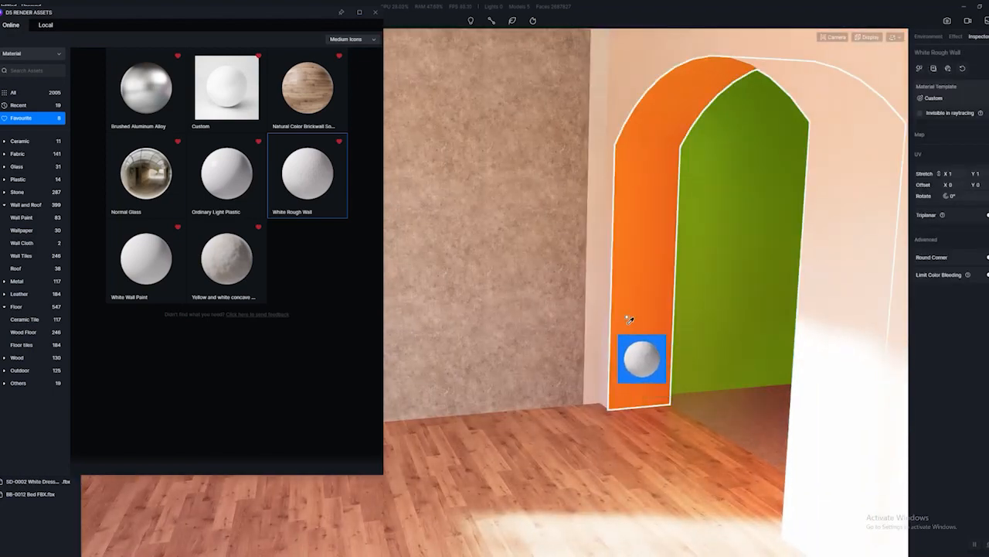
{"action": "right_click_drag", "start_coordinate": [618, 325], "coordinate": [624, 187]}
{"action": "right_click_drag", "start_coordinate": [754, 232], "coordinate": [213, 208]}
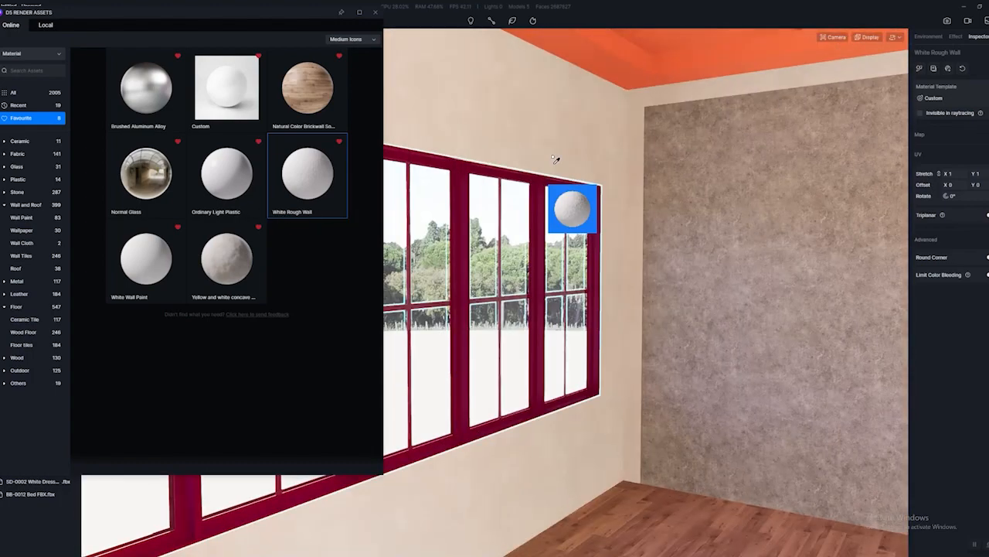
{"action": "right_click_drag", "start_coordinate": [533, 177], "coordinate": [603, 130]}
{"action": "right_click_drag", "start_coordinate": [514, 224], "coordinate": [582, 213]}
{"action": "key", "text": "Escape"}
- Sample the White Rough Wall material from the side wall, duplicate it, and apply the copy to the orange ceiling
{"action": "mouse_move", "coordinate": [744, 160]}
{"action": "right_mouse_down"}
{"action": "mouse_move", "coordinate": [453, 137]}
{"action": "mouse_move", "coordinate": [544, 141]}
{"action": "mouse_move", "coordinate": [580, 172]}
{"action": "mouse_move", "coordinate": [756, 166]}
{"action": "right_mouse_up"}
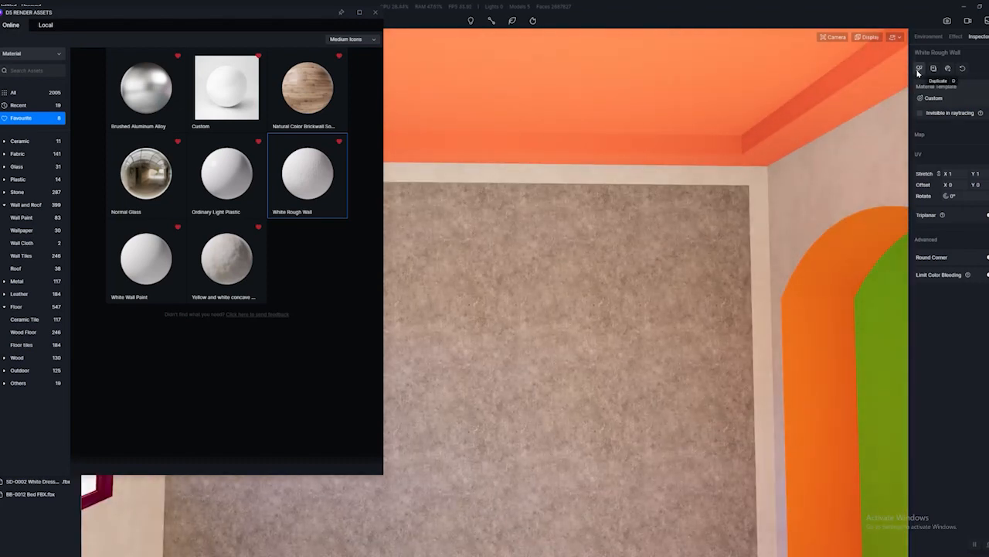
{"action": "key", "text": "i"}
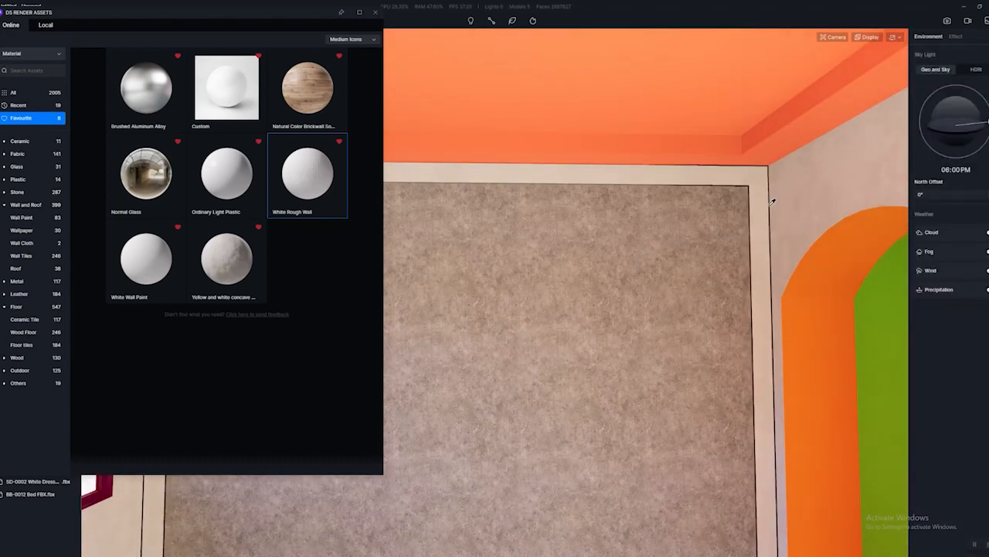
{"action": "left_click", "coordinate": [806, 181]}
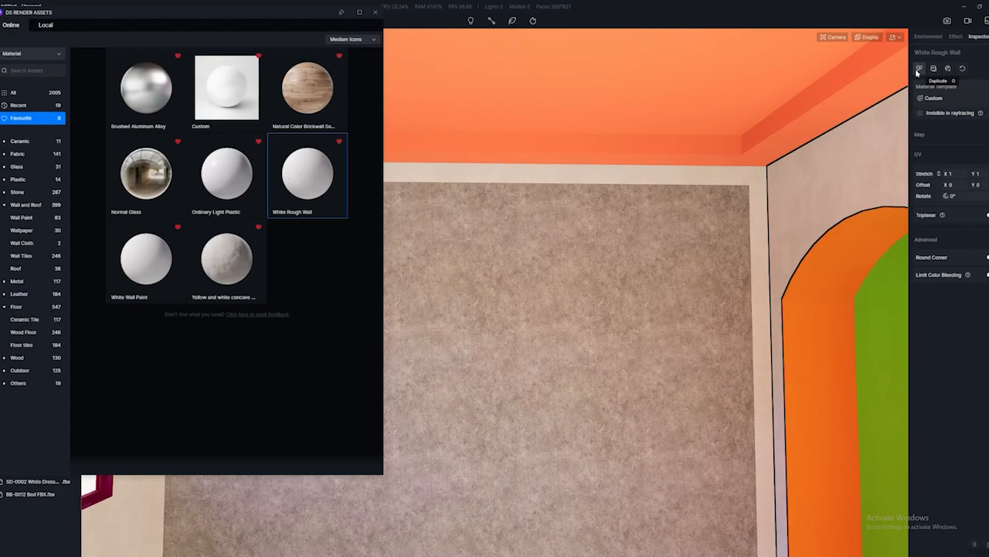
{"action": "left_click_drag", "start_coordinate": [919, 70], "coordinate": [674, 224]}
{"action": "right_click_drag", "start_coordinate": [763, 159], "coordinate": [798, 126]}
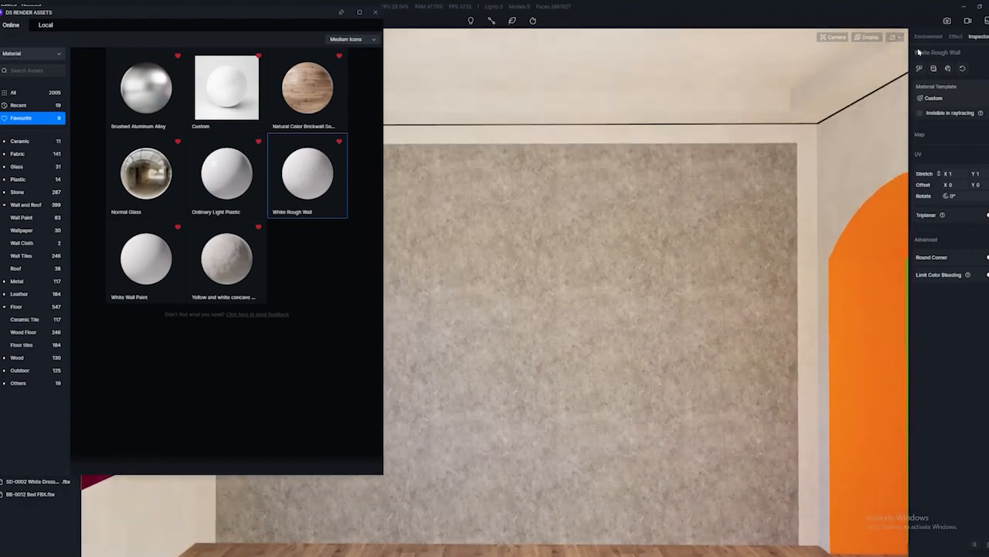
- Sample the ceiling's White Rough Wall material, darken its base color to grey, and close the asset library
{"action": "key", "text": "i"}
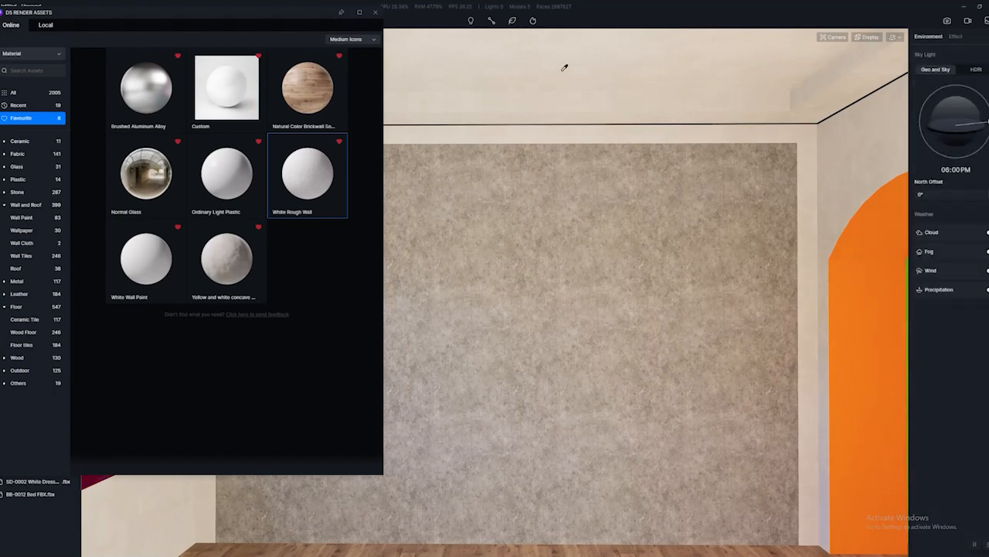
{"action": "left_click", "coordinate": [564, 69]}
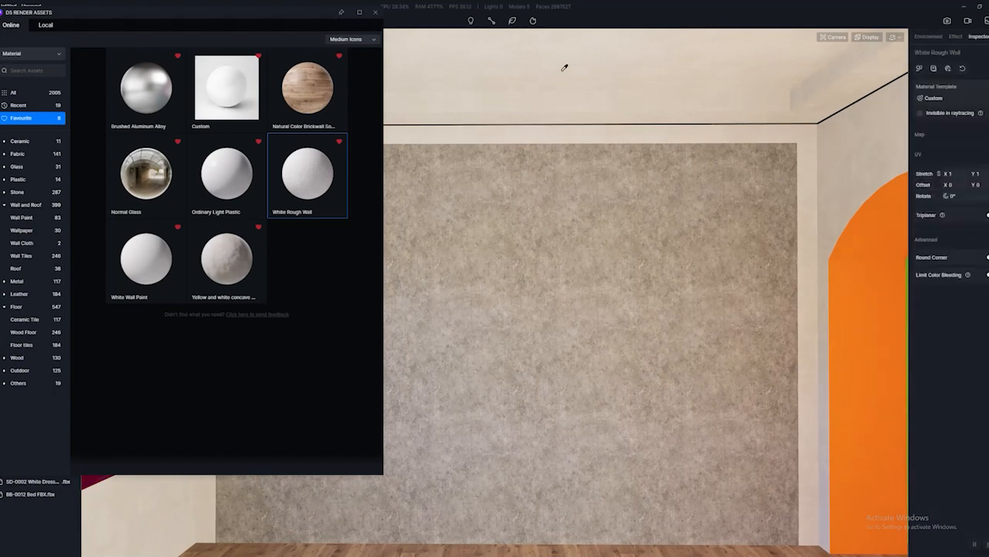
{"action": "left_click", "coordinate": [920, 135]}
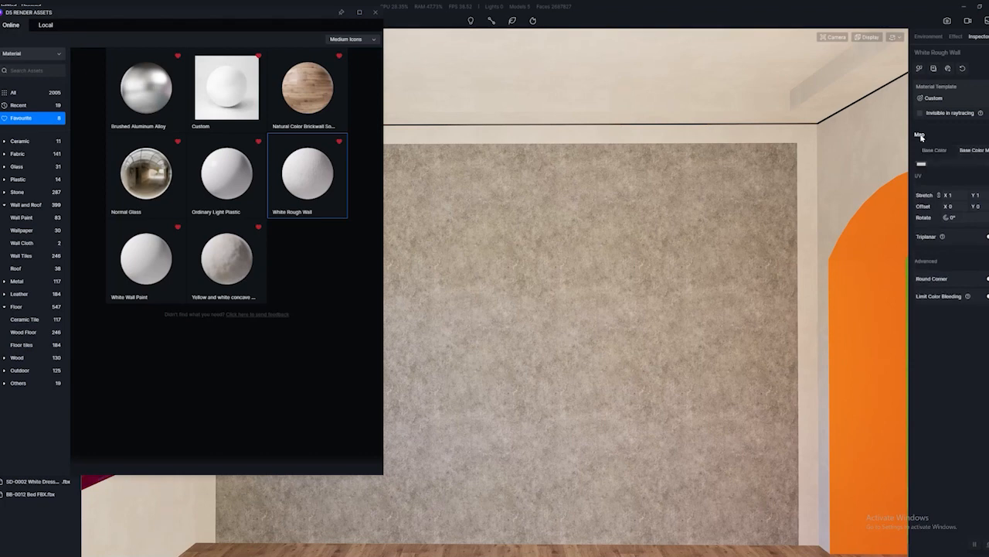
{"action": "left_click", "coordinate": [931, 151]}
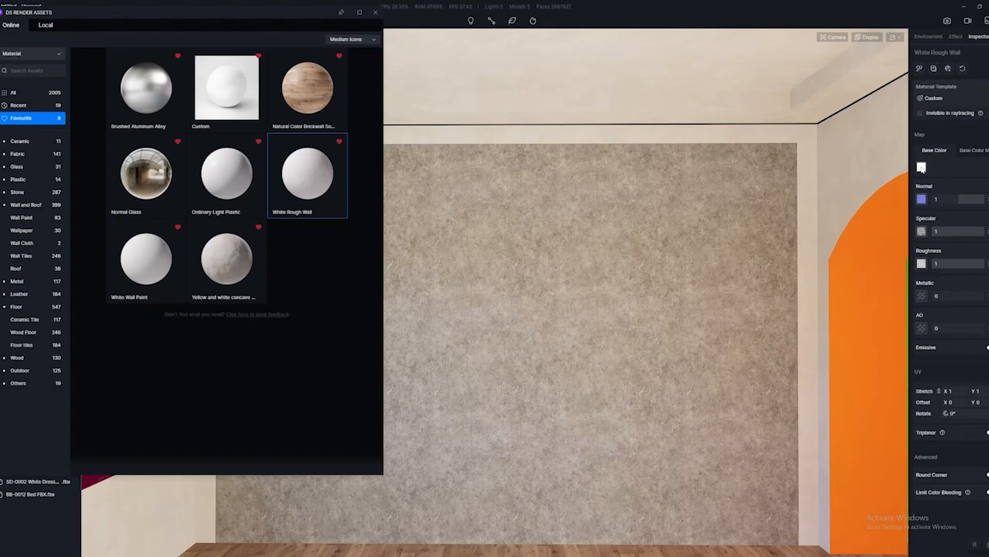
{"action": "left_click", "coordinate": [921, 167]}
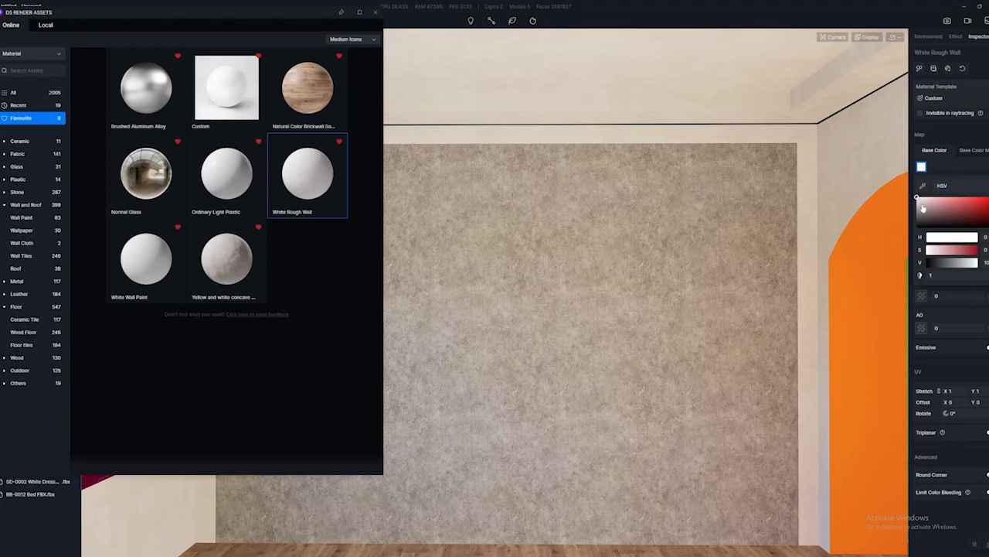
{"action": "left_click_drag", "start_coordinate": [917, 199], "coordinate": [918, 217]}
{"action": "mouse_move", "coordinate": [646, 235]}
{"action": "right_mouse_down"}
{"action": "mouse_move", "coordinate": [446, 234]}
{"action": "mouse_move", "coordinate": [612, 214]}
{"action": "mouse_move", "coordinate": [644, 264]}
{"action": "mouse_move", "coordinate": [590, 258]}
{"action": "mouse_move", "coordinate": [599, 267]}
{"action": "mouse_move", "coordinate": [585, 290]}
{"action": "mouse_move", "coordinate": [591, 313]}
{"action": "mouse_move", "coordinate": [594, 290]}
{"action": "mouse_move", "coordinate": [612, 272]}
{"action": "right_mouse_up"}
{"action": "key", "text": "Escape"}
{"action": "scroll", "coordinate": [585, 290], "scroll_direction": "down", "scroll_amount": 1}
{"action": "left_click", "coordinate": [381, 14]}
{"action": "middle_click_drag", "start_coordinate": [552, 350], "coordinate": [544, 313]}
{"action": "key", "text": "e"}
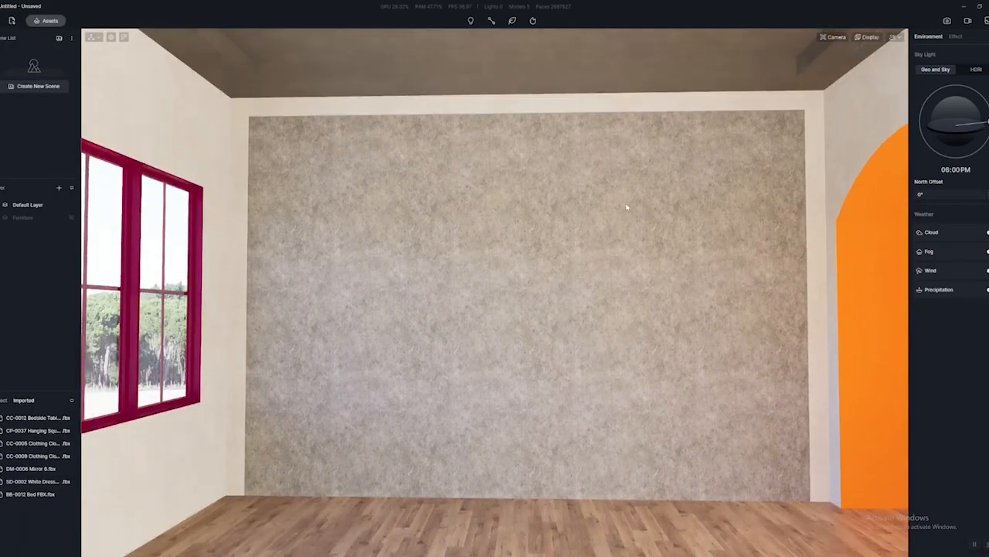
- Sample the Rough Concrete 04 material from the bedroom accent wall and apply it to the green wall beyond the arch
{"action": "left_click", "coordinate": [297, 116]}
{"action": "right_click_drag", "start_coordinate": [410, 279], "coordinate": [487, 302]}
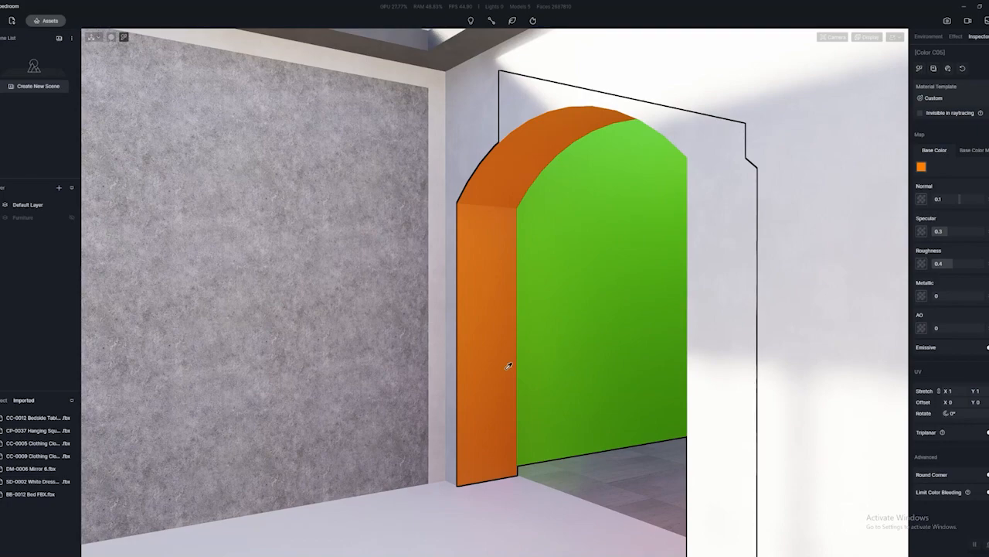
{"action": "right_click_drag", "start_coordinate": [625, 373], "coordinate": [532, 356]}
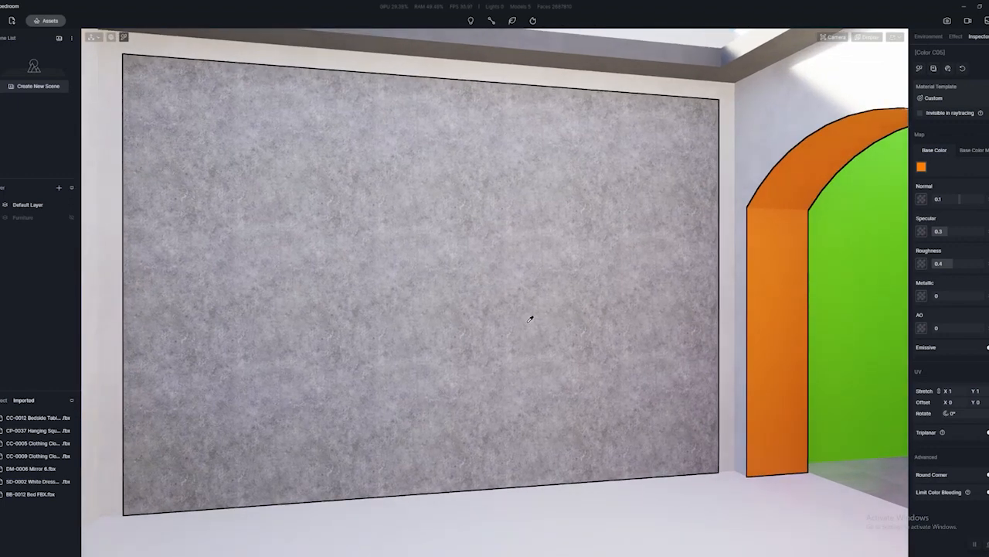
{"action": "left_click", "coordinate": [561, 277]}
{"action": "right_click_drag", "start_coordinate": [561, 276], "coordinate": [683, 259]}
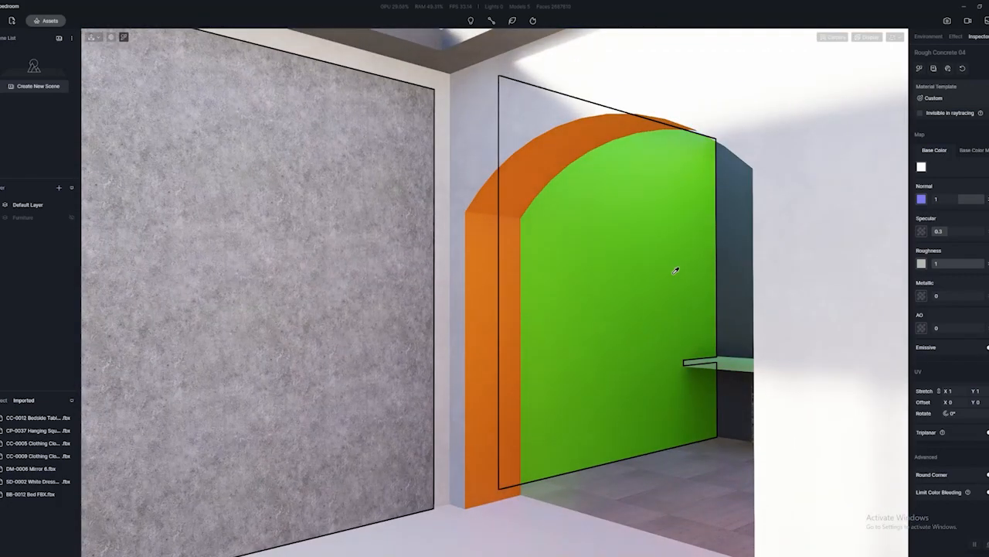
{"action": "left_click", "coordinate": [641, 288]}
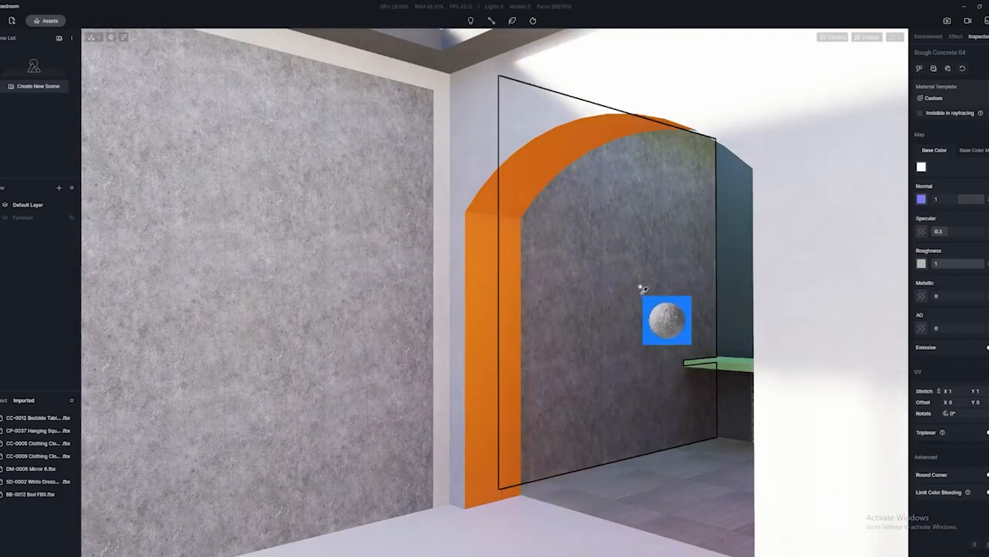
- Apply the sampled Rough Concrete 04 material to the back wall behind the shelf in the arched room
{"action": "scroll", "coordinate": [624, 302], "scroll_direction": "up", "scroll_amount": 2}
{"action": "scroll", "coordinate": [569, 331], "scroll_direction": "up", "scroll_amount": 2}
{"action": "right_click_drag", "start_coordinate": [570, 333], "coordinate": [667, 270]}
{"action": "scroll", "coordinate": [580, 378], "scroll_direction": "down", "scroll_amount": 2}
{"action": "right_click_drag", "start_coordinate": [471, 402], "coordinate": [619, 345]}
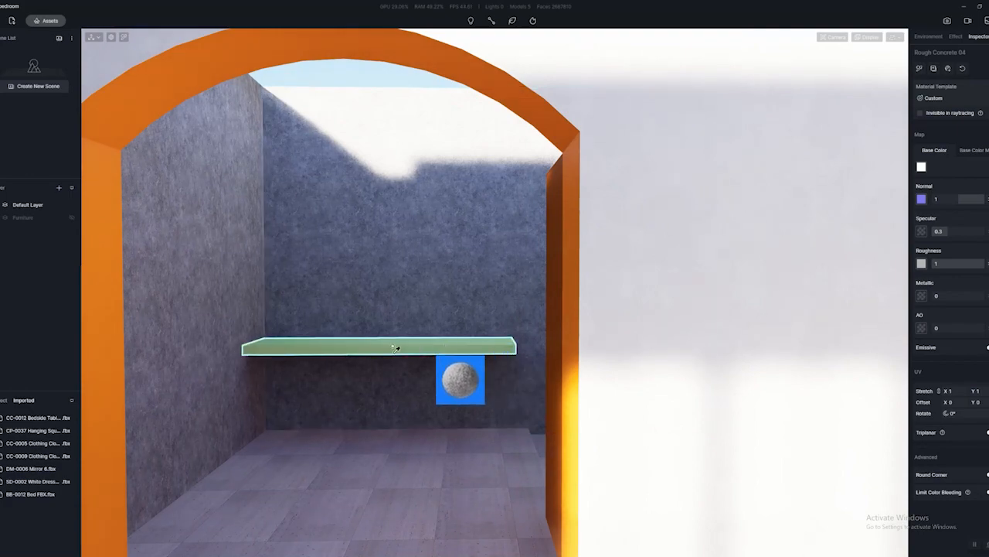
{"action": "right_click_drag", "start_coordinate": [513, 307], "coordinate": [503, 371]}
{"action": "key", "text": "Escape"}
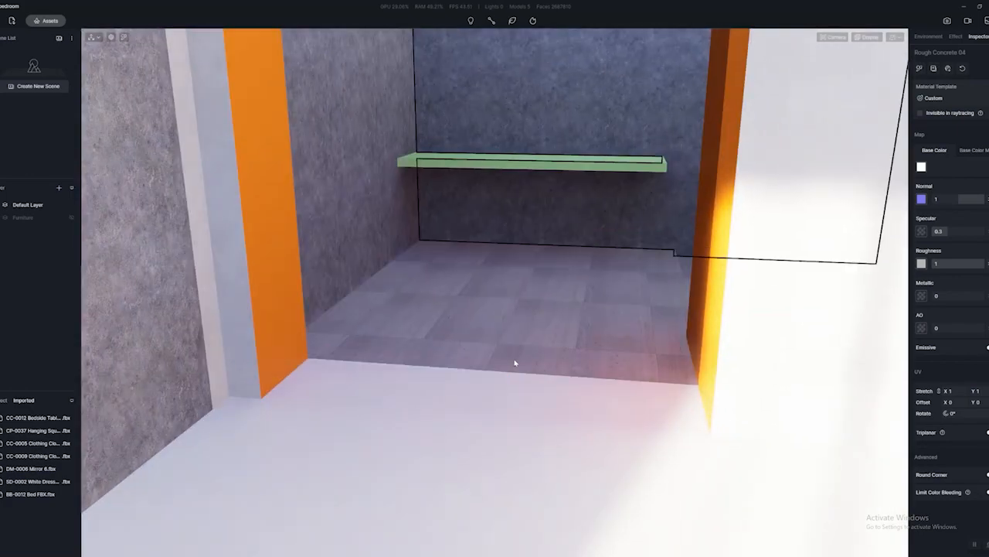
- Sample the arched room's floor, find 1:2 Mibai cave tile among the Ceramic Tile materials, and apply it to that floor
{"action": "scroll", "coordinate": [513, 363], "scroll_direction": "up", "scroll_amount": 2}
{"action": "left_click", "coordinate": [518, 361]}
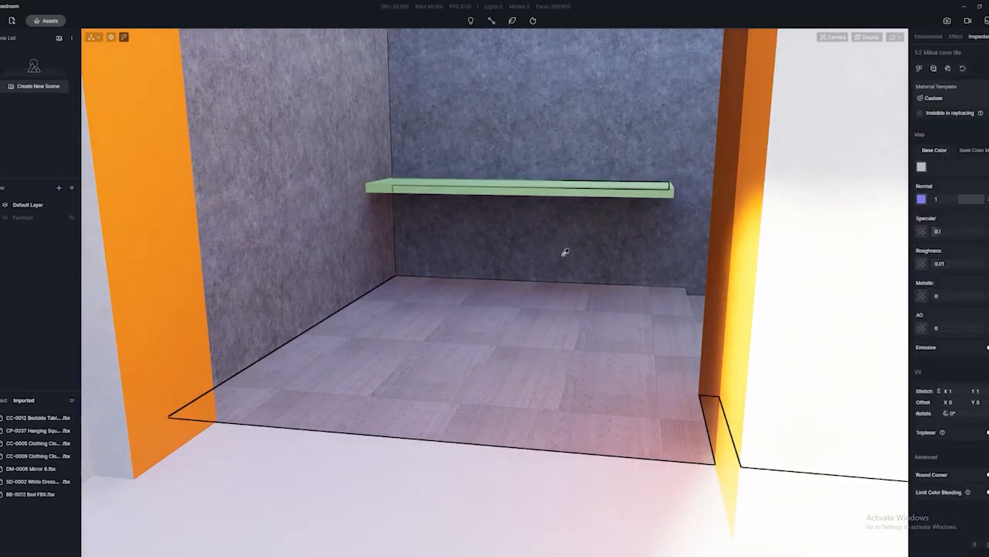
{"action": "key", "text": "m"}
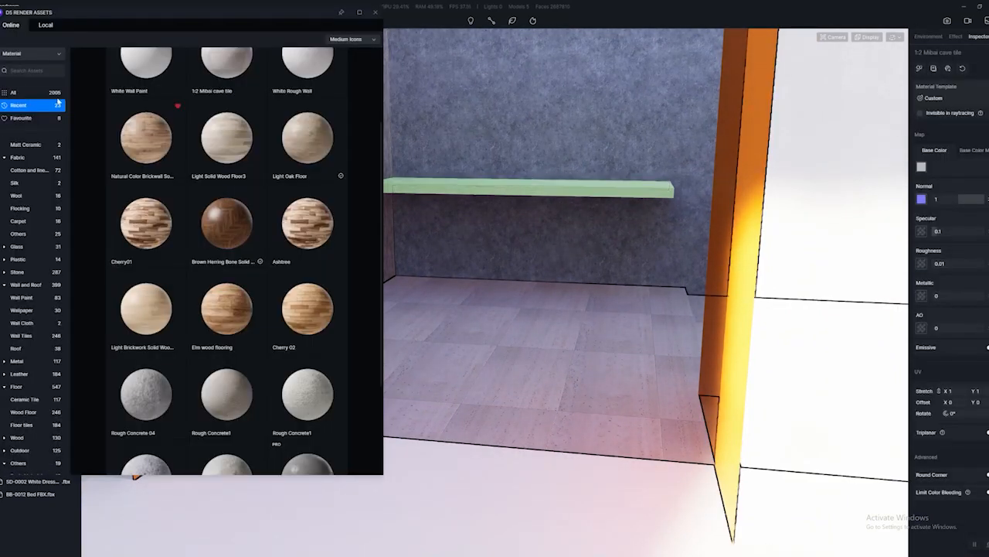
{"action": "scroll", "coordinate": [238, 186], "scroll_direction": "down", "scroll_amount": 3}
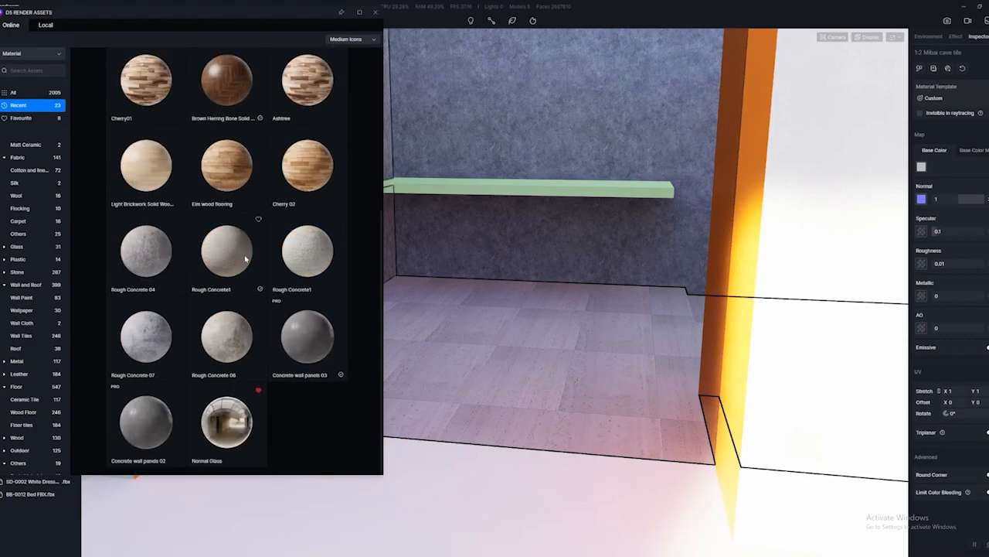
{"action": "scroll", "coordinate": [283, 287], "scroll_direction": "up", "scroll_amount": 4}
{"action": "scroll", "coordinate": [280, 209], "scroll_direction": "down", "scroll_amount": 4}
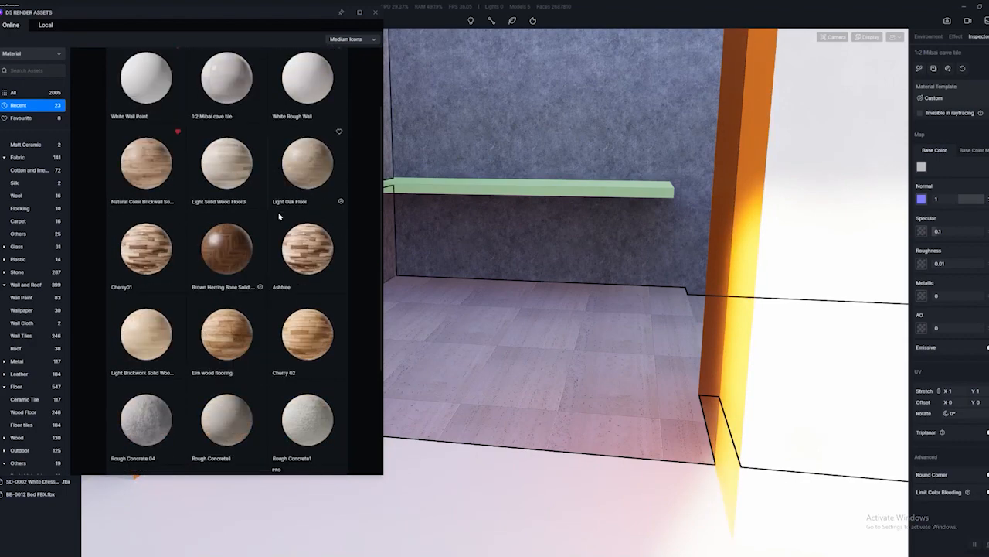
{"action": "scroll", "coordinate": [279, 264], "scroll_direction": "down", "scroll_amount": 1}
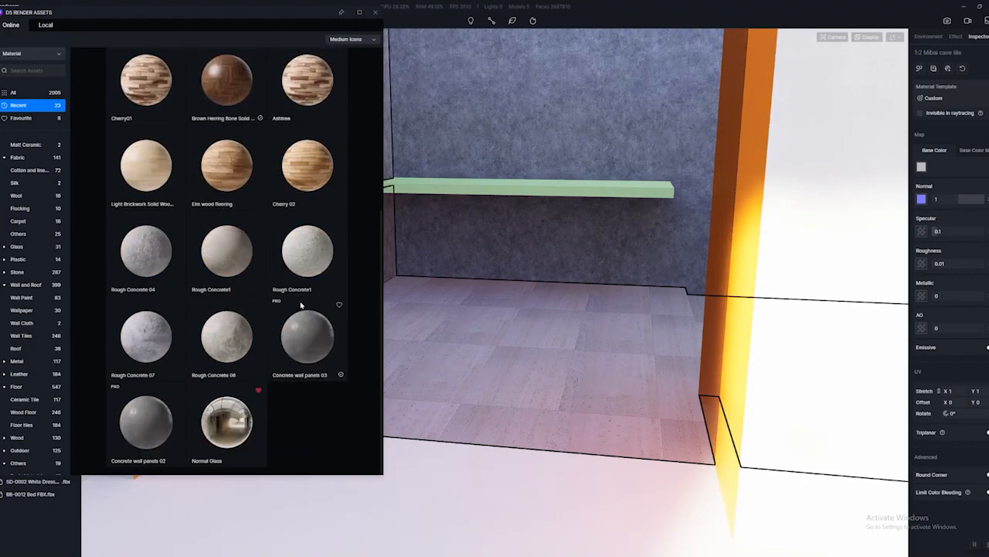
{"action": "left_click", "coordinate": [23, 398]}
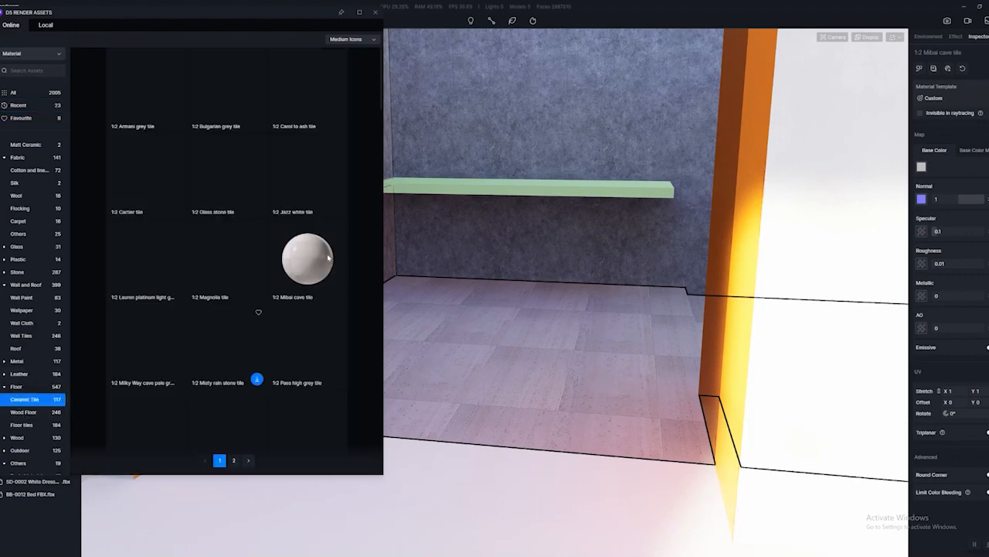
{"action": "left_click_drag", "start_coordinate": [304, 267], "coordinate": [489, 326]}
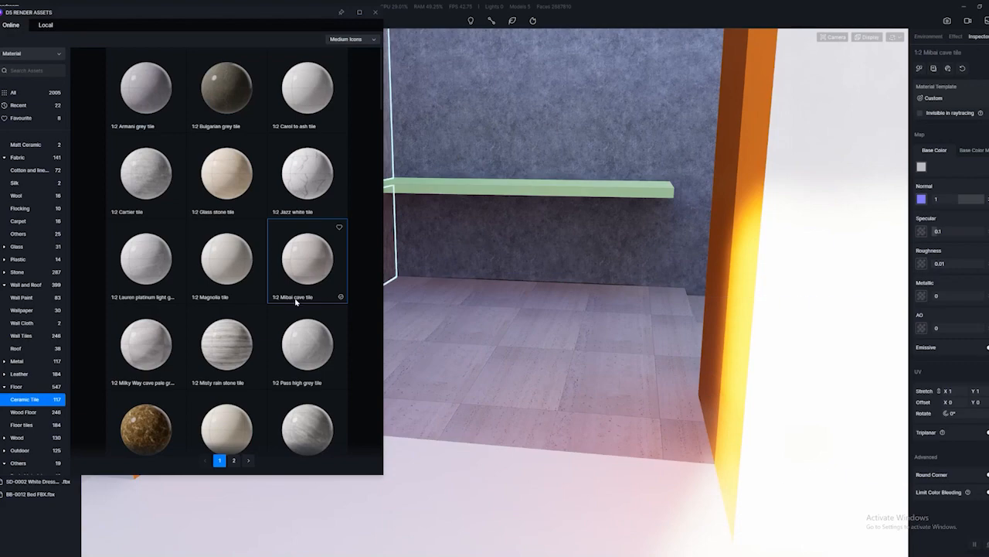
- Apply the Creamy White Wood Grain material from the Wood category to the green shelf in the arched room
{"action": "left_click_drag", "start_coordinate": [333, 301], "coordinate": [514, 269]}
{"action": "scroll", "coordinate": [518, 255], "scroll_direction": "up", "scroll_amount": 5}
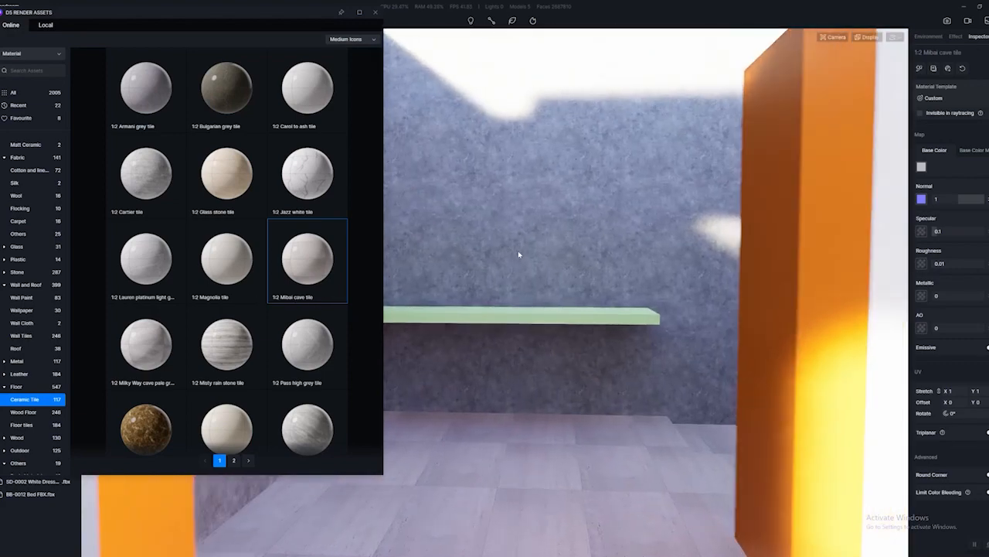
{"action": "left_click", "coordinate": [31, 439]}
{"action": "scroll", "coordinate": [241, 313], "scroll_direction": "down", "scroll_amount": 3}
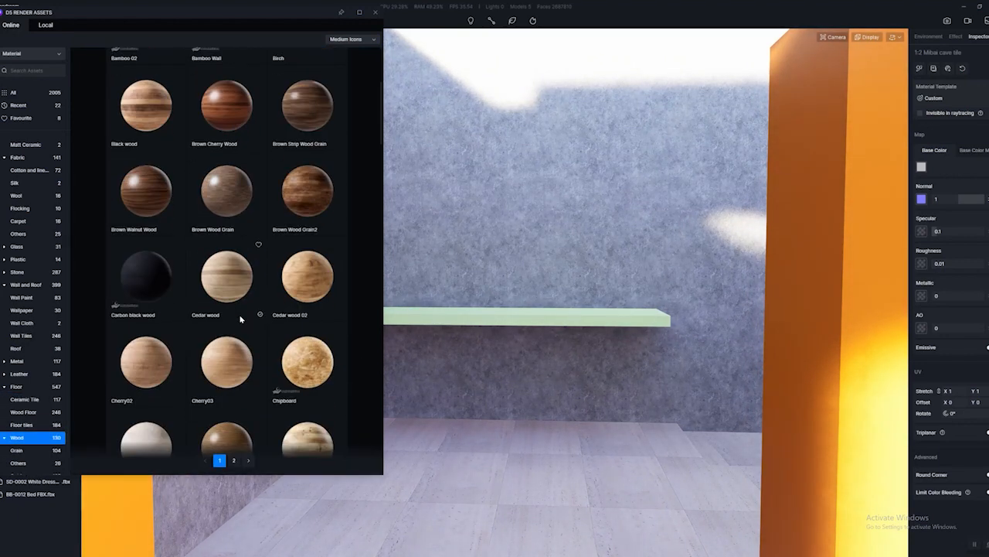
{"action": "scroll", "coordinate": [239, 314], "scroll_direction": "down", "scroll_amount": 3}
{"action": "left_click_drag", "start_coordinate": [145, 230], "coordinate": [492, 369]}
- Replace the shelf's material with European birch from the Wood category
{"action": "left_click", "coordinate": [226, 394]}
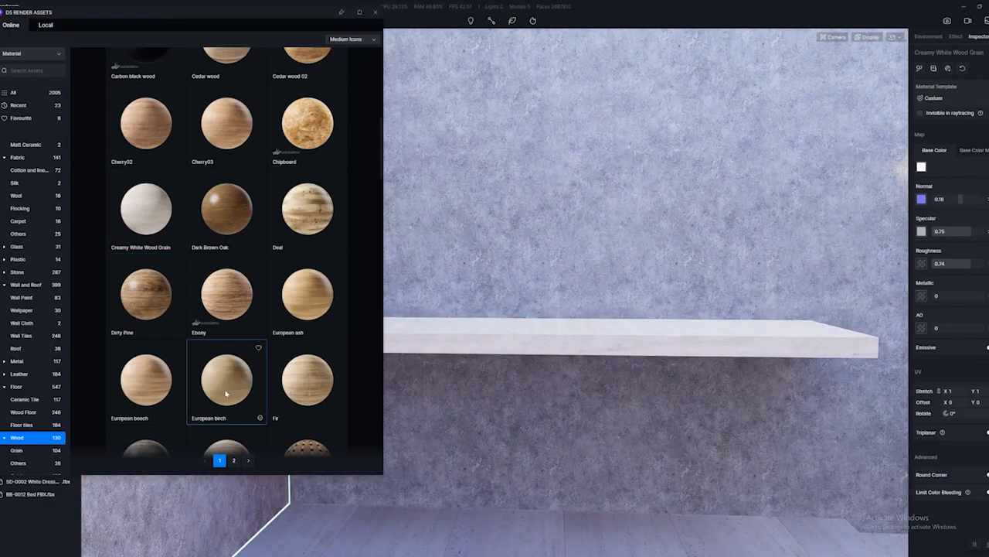
{"action": "left_click_drag", "start_coordinate": [225, 394], "coordinate": [492, 341]}
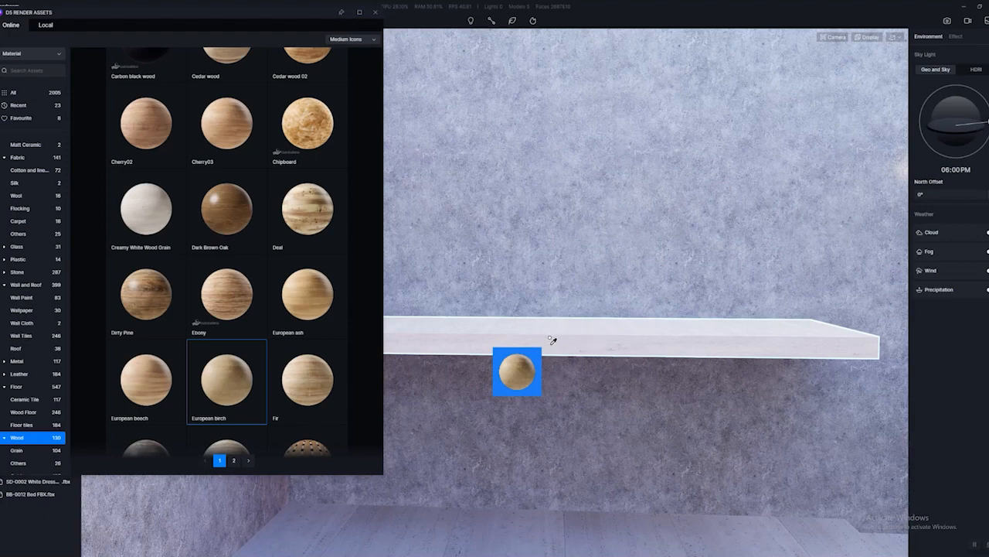
{"action": "left_click_drag", "start_coordinate": [518, 371], "coordinate": [613, 382]}
{"action": "scroll", "coordinate": [613, 382], "scroll_direction": "up", "scroll_amount": 5}
{"action": "right_click_drag", "start_coordinate": [613, 382], "coordinate": [662, 363]}
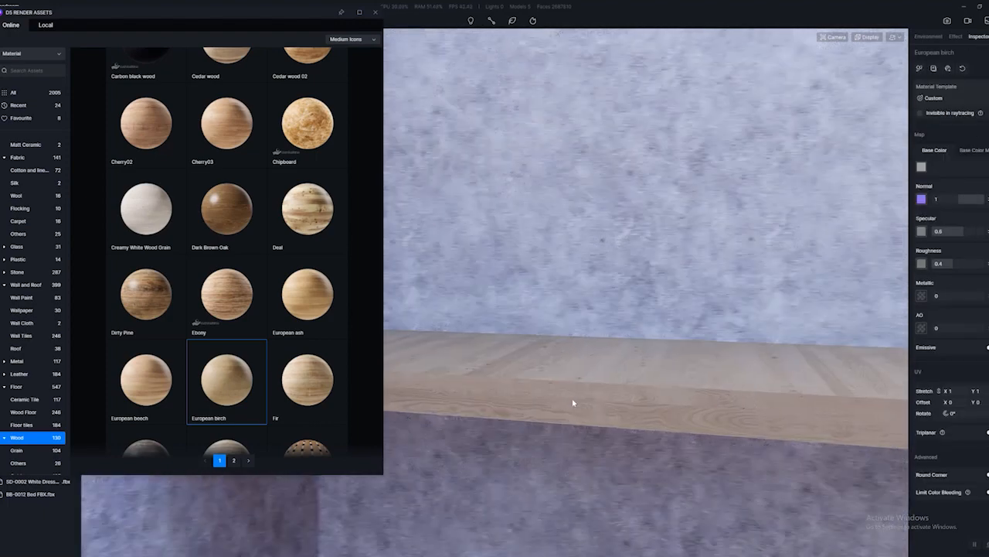
- Enable triplanar mapping for the shelf's European birch material and close the asset library
{"action": "scroll", "coordinate": [575, 402], "scroll_direction": "down", "scroll_amount": 2}
{"action": "scroll", "coordinate": [617, 394], "scroll_direction": "down", "scroll_amount": 3}
{"action": "scroll", "coordinate": [616, 382], "scroll_direction": "up", "scroll_amount": 3}
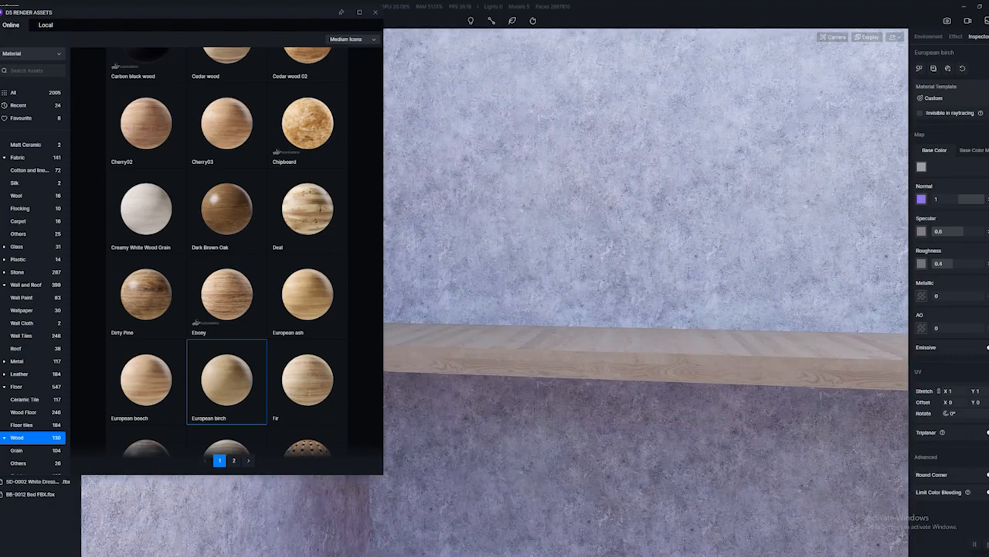
{"action": "left_click", "coordinate": [988, 432]}
{"action": "right_click_drag", "start_coordinate": [746, 435], "coordinate": [607, 424]}
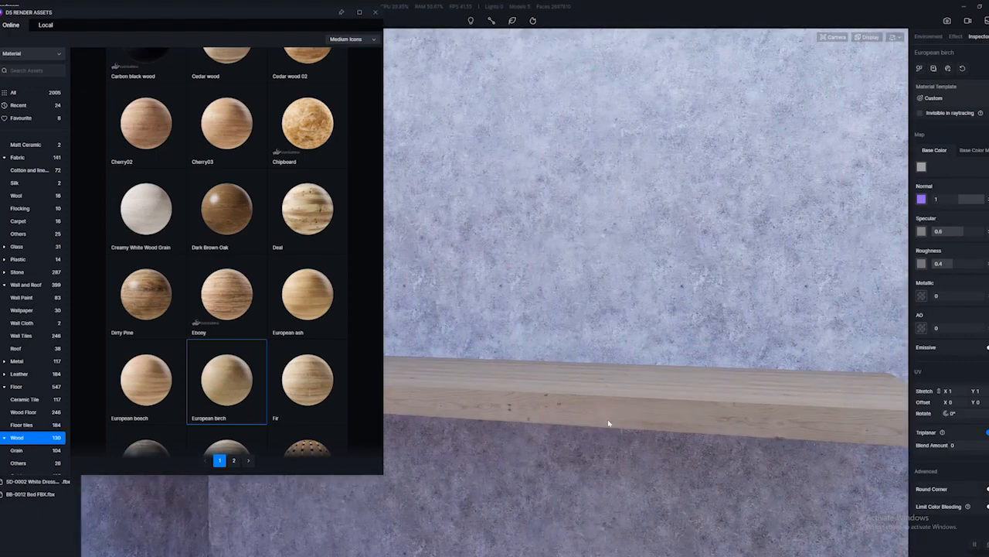
{"action": "left_click", "coordinate": [376, 14]}
- Apply White Wall Paint from the recently used materials to the concrete wall adjoining the shelf wall in the arched room
{"action": "right_click_drag", "start_coordinate": [475, 315], "coordinate": [448, 395]}
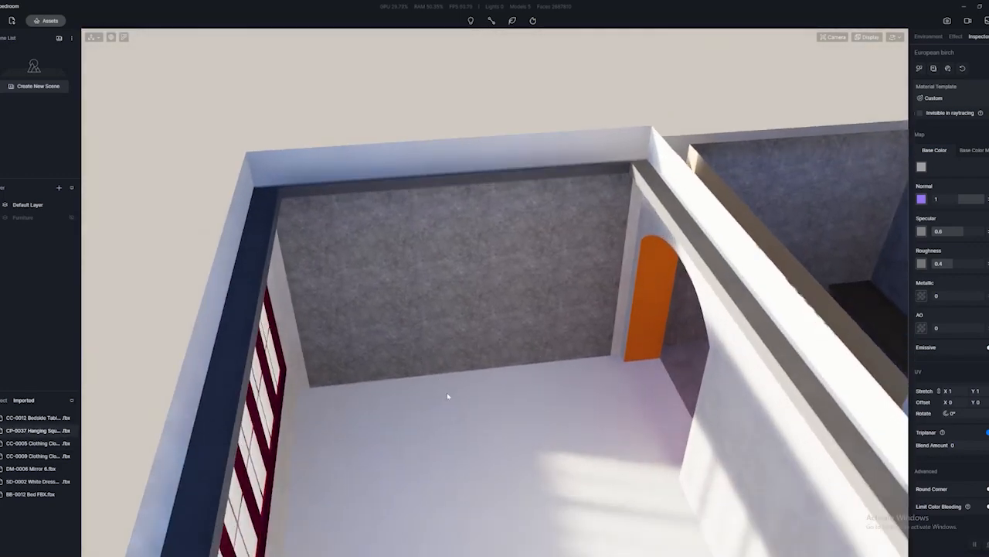
{"action": "left_click", "coordinate": [505, 437]}
{"action": "right_click_drag", "start_coordinate": [531, 417], "coordinate": [467, 259]}
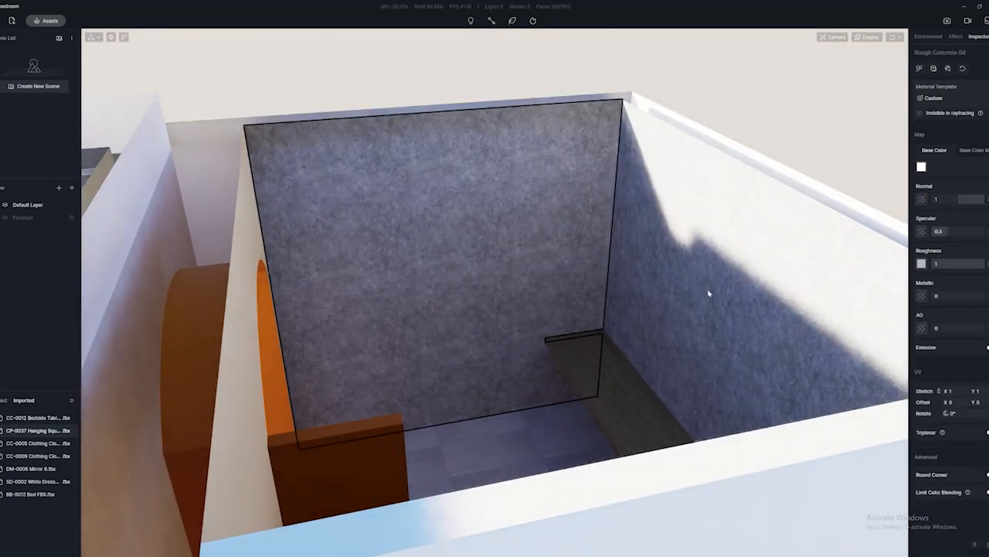
{"action": "right_click_drag", "start_coordinate": [455, 315], "coordinate": [762, 294]}
{"action": "scroll", "coordinate": [762, 293], "scroll_direction": "up", "scroll_amount": 2}
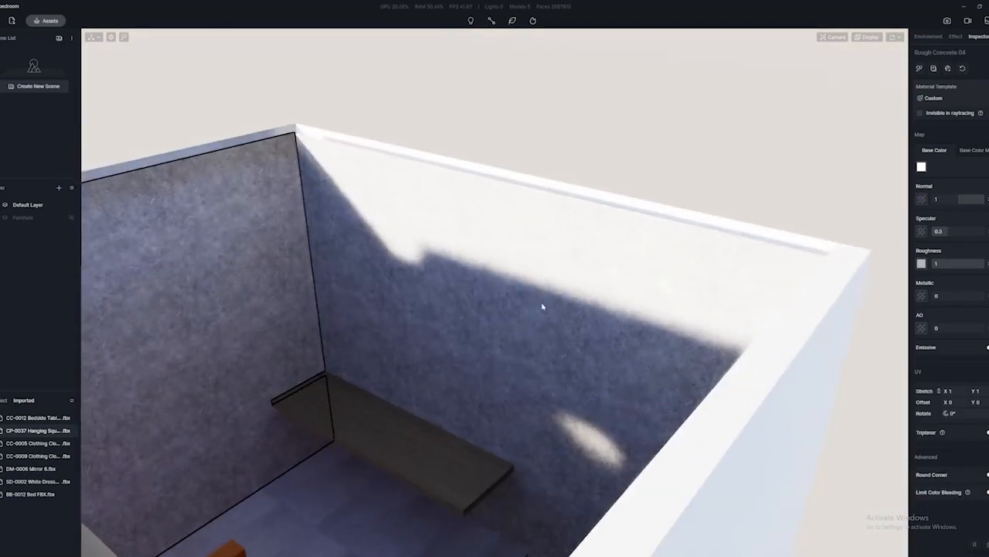
{"action": "right_click_drag", "start_coordinate": [544, 304], "coordinate": [518, 424]}
{"action": "right_click_drag", "start_coordinate": [650, 383], "coordinate": [748, 377]}
{"action": "middle_click_drag", "start_coordinate": [502, 402], "coordinate": [678, 371]}
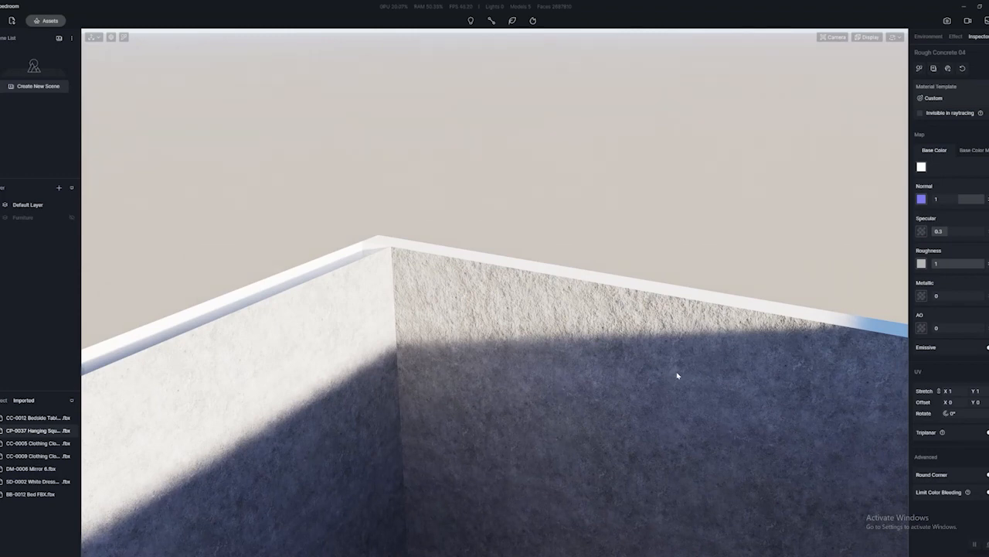
{"action": "key", "text": "m"}
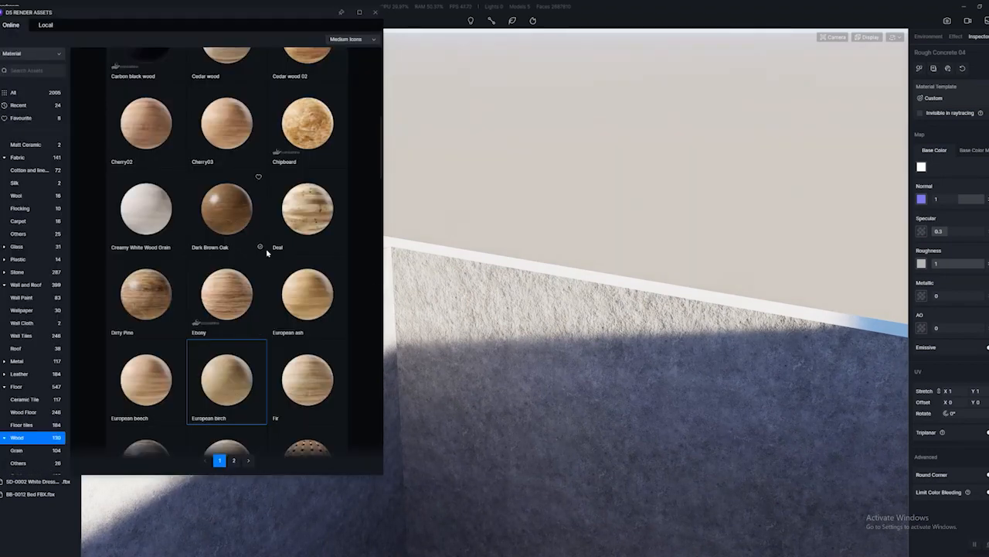
{"action": "left_click", "coordinate": [18, 105]}
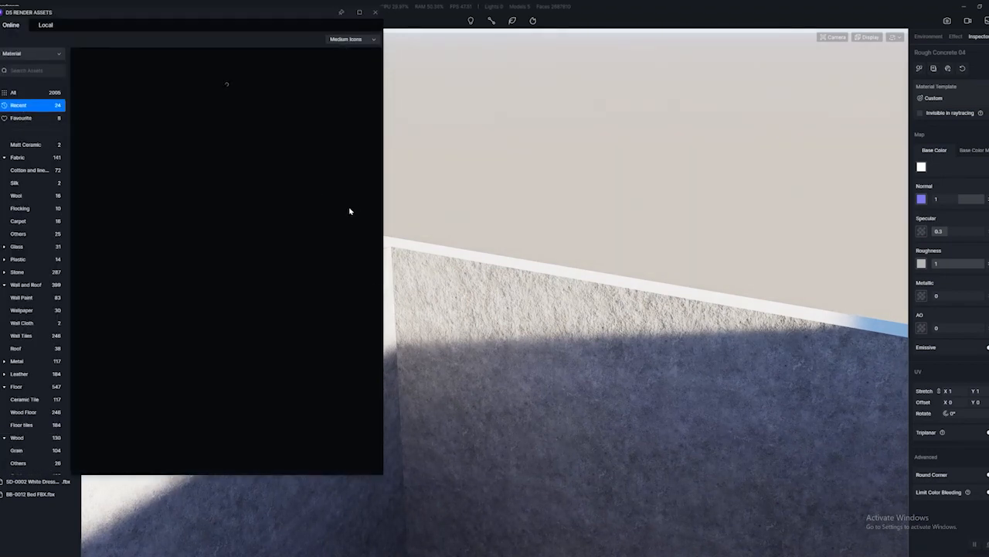
{"action": "scroll", "coordinate": [177, 285], "scroll_direction": "down", "scroll_amount": 1}
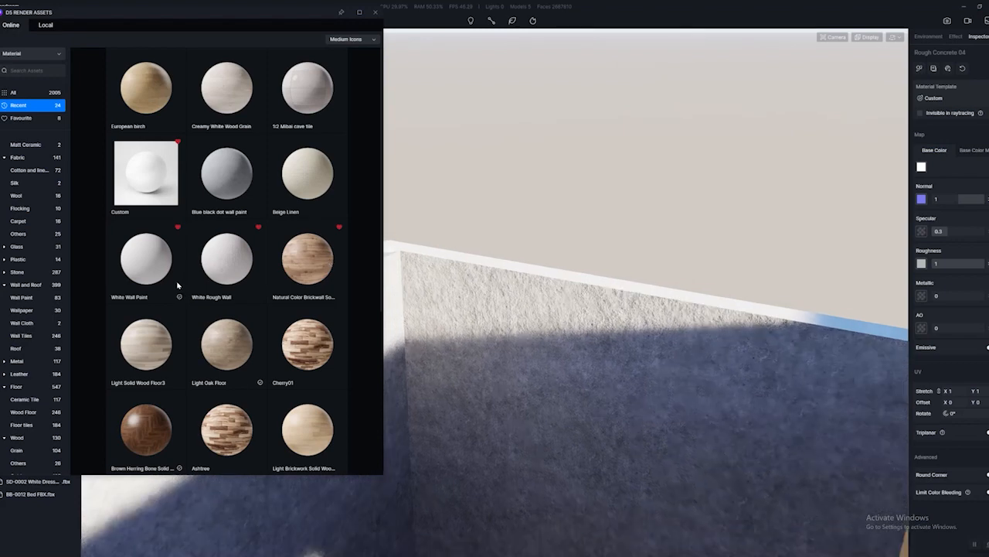
{"action": "mouse_move", "coordinate": [159, 269]}
{"action": "left_mouse_down"}
{"action": "mouse_move", "coordinate": [451, 371]}
{"action": "mouse_move", "coordinate": [505, 361]}
{"action": "mouse_move", "coordinate": [487, 349]}
{"action": "mouse_move", "coordinate": [542, 344]}
{"action": "mouse_move", "coordinate": [464, 398]}
{"action": "mouse_move", "coordinate": [742, 394]}
{"action": "mouse_move", "coordinate": [725, 373]}
{"action": "mouse_move", "coordinate": [669, 369]}
{"action": "mouse_move", "coordinate": [746, 366]}
{"action": "mouse_move", "coordinate": [771, 417]}
{"action": "mouse_move", "coordinate": [361, 415]}
{"action": "mouse_move", "coordinate": [647, 410]}
{"action": "mouse_move", "coordinate": [652, 392]}
{"action": "mouse_move", "coordinate": [592, 381]}
{"action": "mouse_move", "coordinate": [455, 401]}
{"action": "mouse_move", "coordinate": [457, 410]}
{"action": "mouse_move", "coordinate": [632, 440]}
{"action": "mouse_move", "coordinate": [691, 384]}
{"action": "mouse_move", "coordinate": [647, 342]}
{"action": "mouse_move", "coordinate": [760, 324]}
{"action": "mouse_move", "coordinate": [680, 342]}
{"action": "left_mouse_up"}
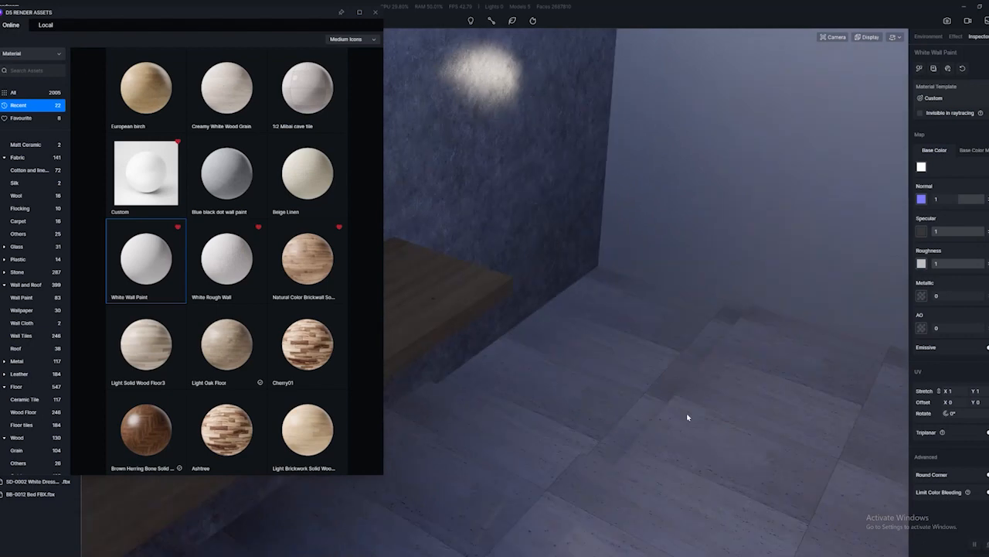
- Find Cartier tiles among the Ceramic Tile materials and apply it to the orange wall face beside the arch inside the adjoining room
{"action": "right_click_drag", "start_coordinate": [688, 417], "coordinate": [680, 332]}
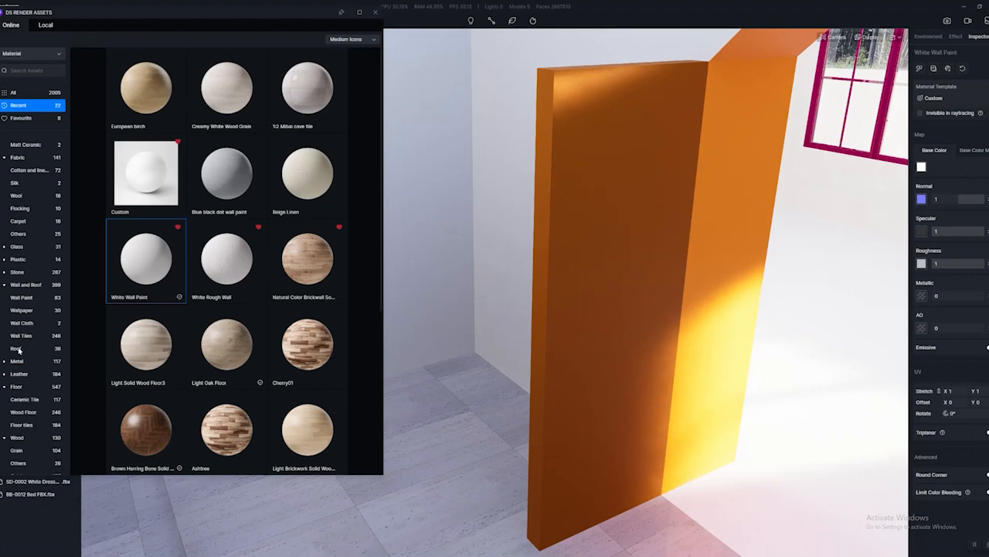
{"action": "left_click", "coordinate": [24, 399]}
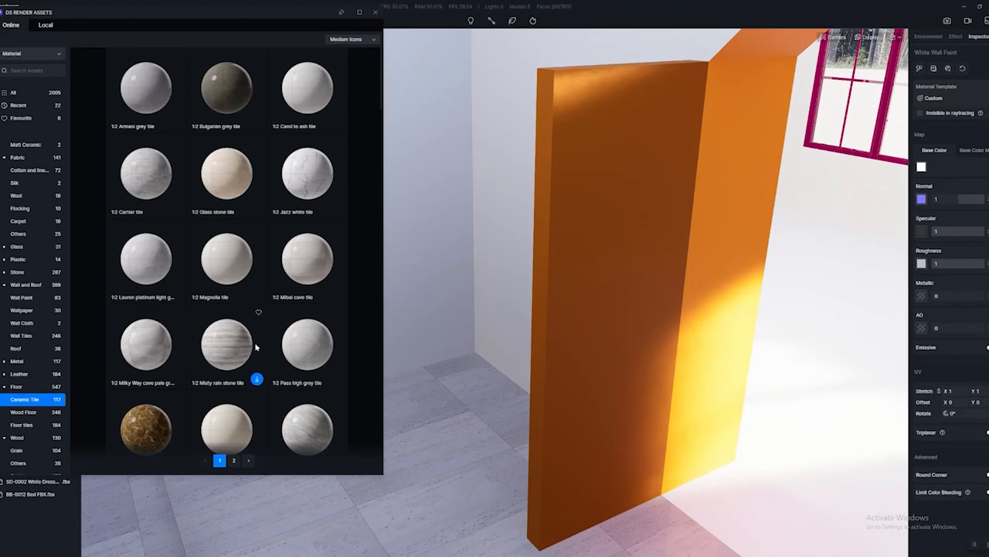
{"action": "scroll", "coordinate": [266, 291], "scroll_direction": "down", "scroll_amount": 4}
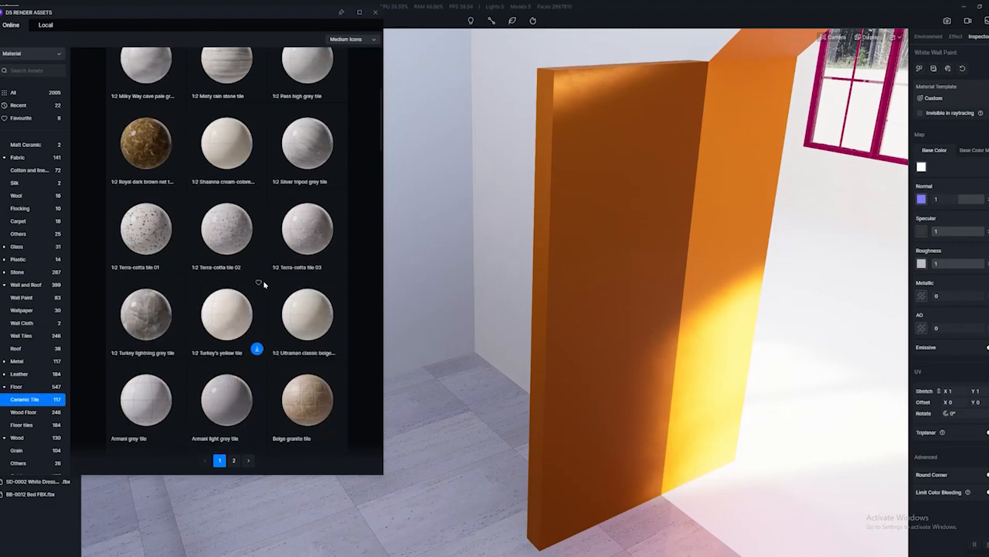
{"action": "scroll", "coordinate": [266, 285], "scroll_direction": "down", "scroll_amount": 3}
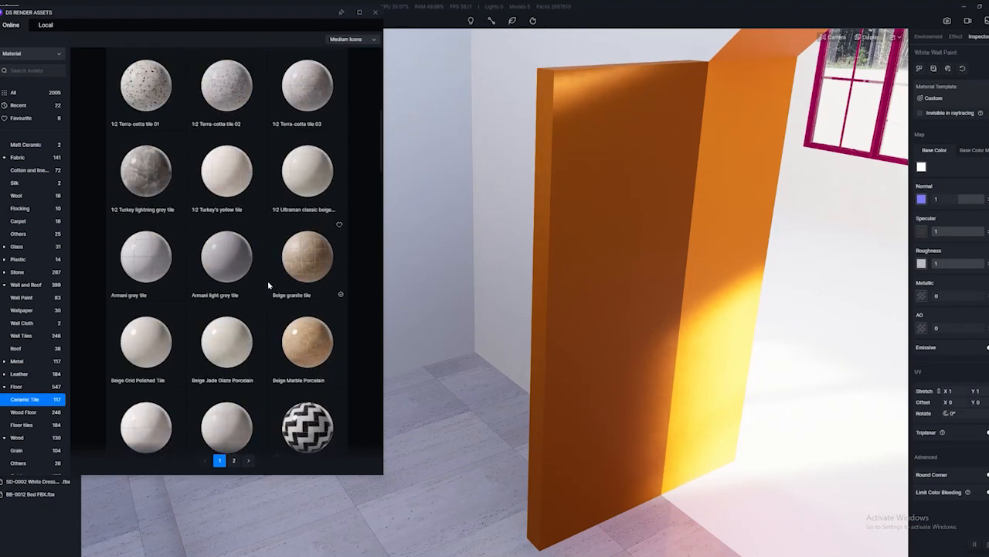
{"action": "scroll", "coordinate": [267, 283], "scroll_direction": "down", "scroll_amount": 2}
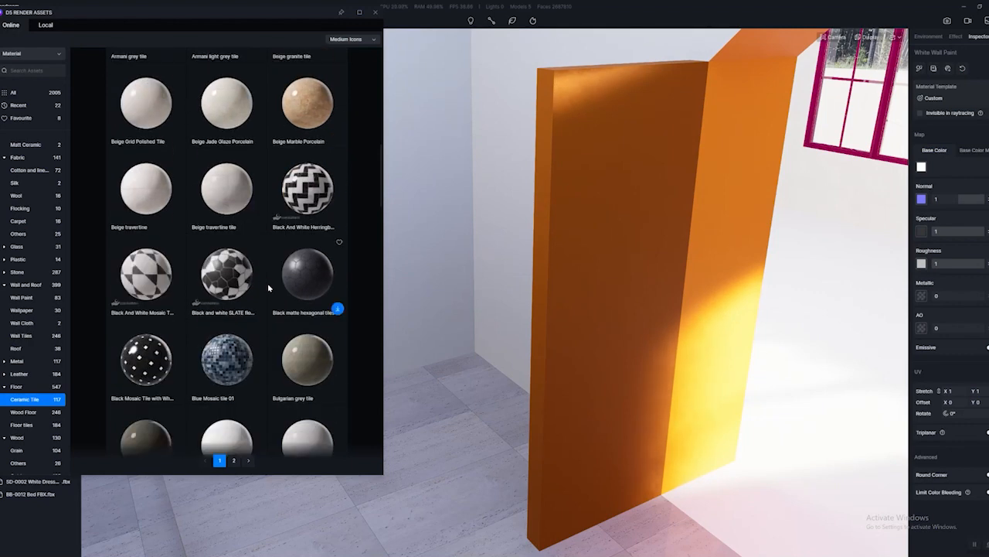
{"action": "scroll", "coordinate": [274, 289], "scroll_direction": "down", "scroll_amount": 1}
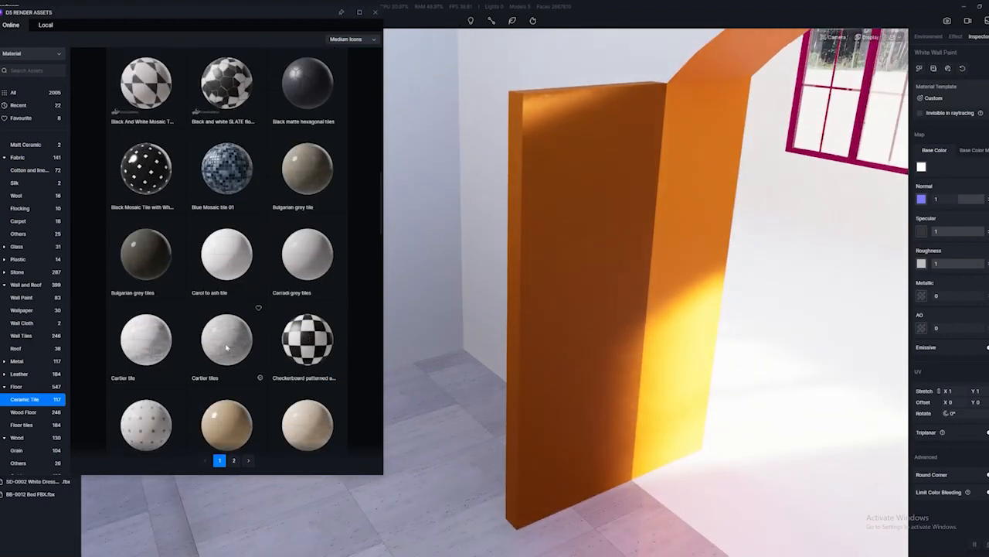
{"action": "left_click", "coordinate": [215, 347]}
{"action": "left_click_drag", "start_coordinate": [216, 347], "coordinate": [568, 225]}
{"action": "left_click_drag", "start_coordinate": [620, 247], "coordinate": [606, 263]}
- Set the Cartier tiles' UV stretch to 1.32 in X and Y, and toggle triplanar mapping on and back off
{"action": "left_click_drag", "start_coordinate": [954, 389], "coordinate": [963, 390]}
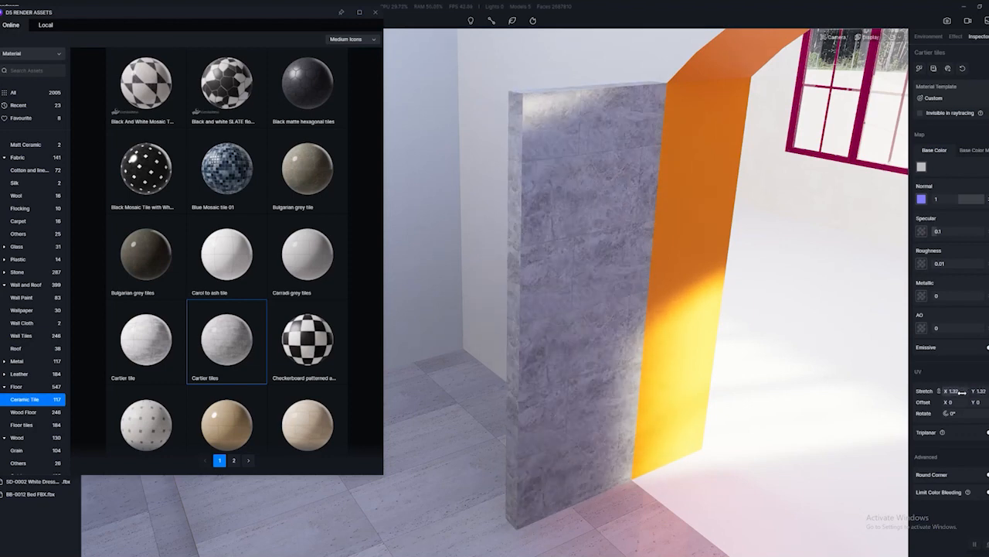
{"action": "left_click", "coordinate": [988, 432]}
{"action": "left_click", "coordinate": [988, 432]}
{"action": "key", "text": "Escape"}
- Sample the White Rough Wall material from the wall around the arch and apply it to the arch's orange inner surface
{"action": "right_click_drag", "start_coordinate": [670, 299], "coordinate": [585, 302]}
{"action": "key", "text": "s"}
{"action": "key", "text": "w"}
{"action": "key", "text": "a"}
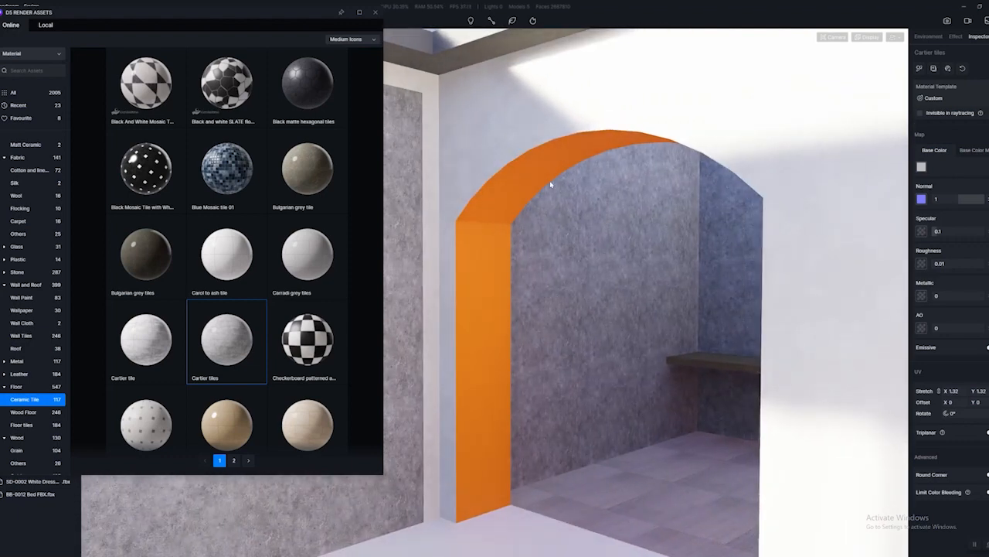
{"action": "left_click", "coordinate": [718, 99]}
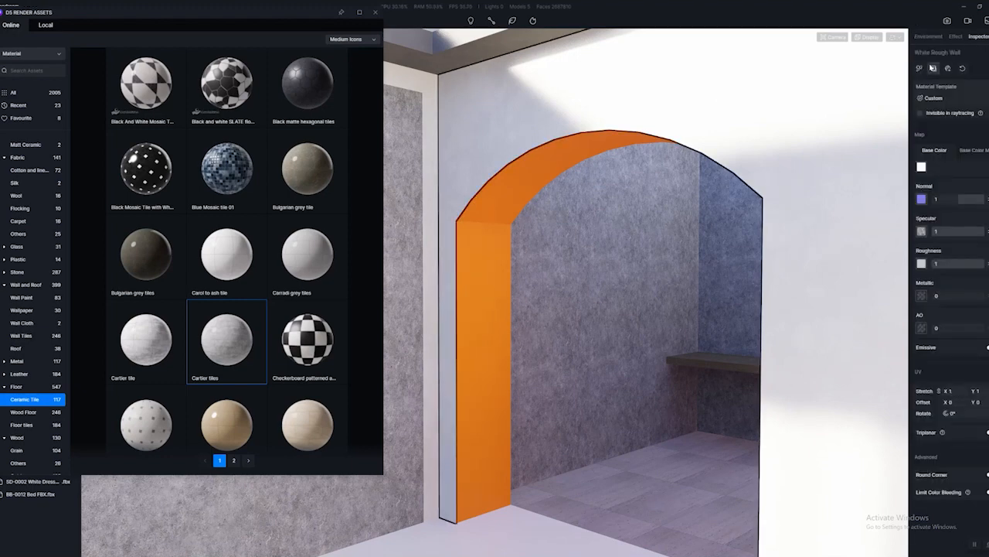
{"action": "left_click_drag", "start_coordinate": [913, 72], "coordinate": [629, 319]}
{"action": "key", "text": "Escape"}
{"action": "right_click_drag", "start_coordinate": [609, 326], "coordinate": [688, 358]}
{"action": "middle_click_drag", "start_coordinate": [790, 388], "coordinate": [851, 433]}
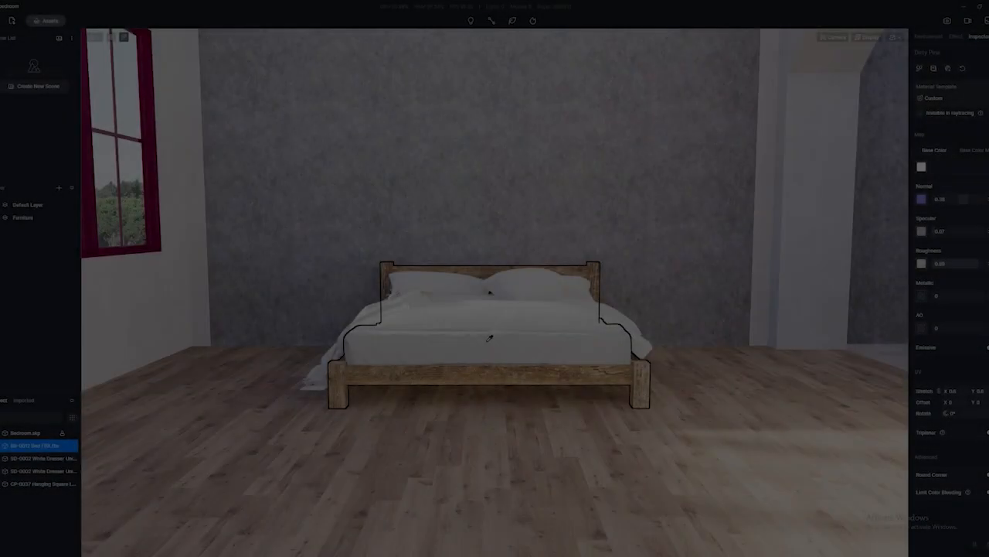
- Hide and reshow the Furniture layer, and examine the bed and dressers in the bedroom
{"action": "scroll", "coordinate": [490, 339], "scroll_direction": "up", "scroll_amount": 2}
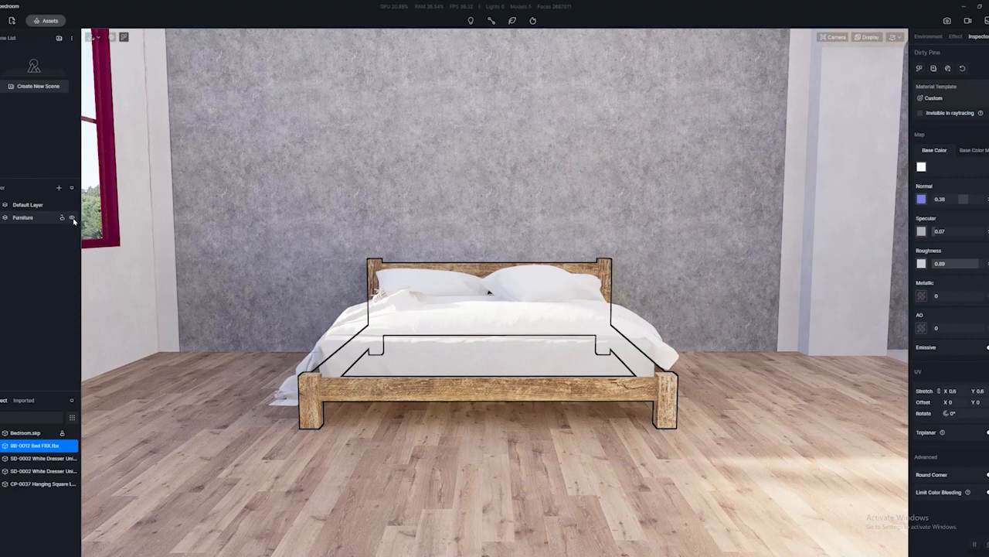
{"action": "left_click", "coordinate": [73, 221]}
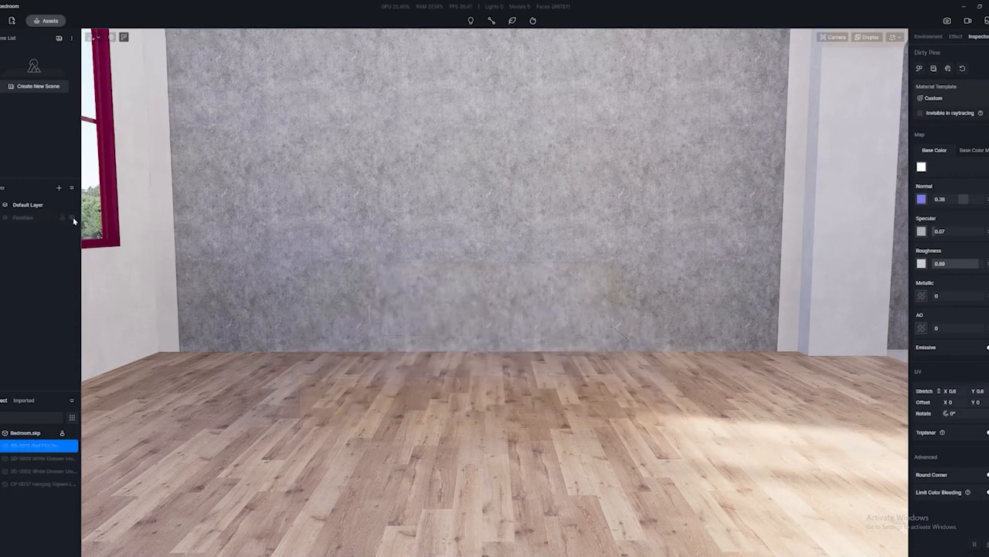
{"action": "left_click", "coordinate": [73, 221]}
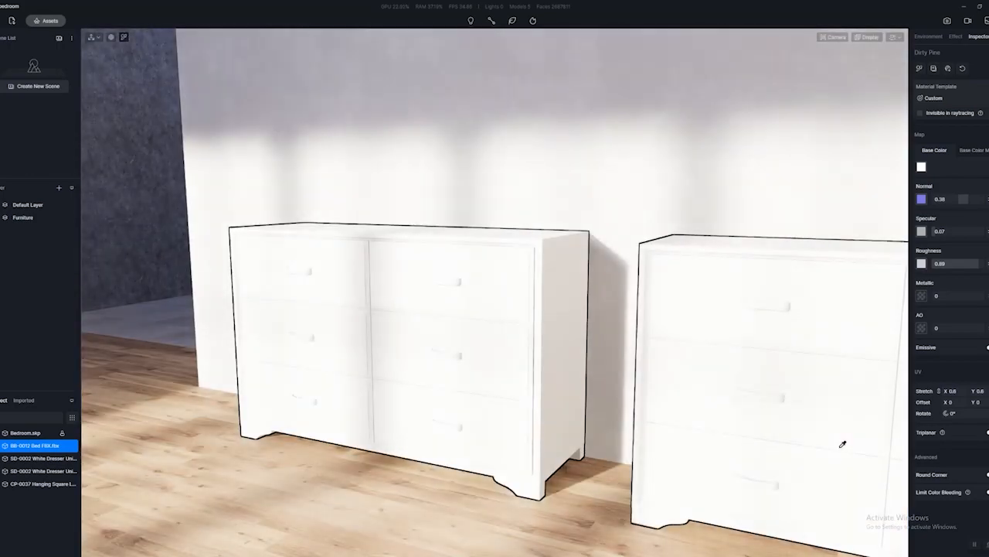
{"action": "right_click_drag", "start_coordinate": [842, 443], "coordinate": [321, 397]}
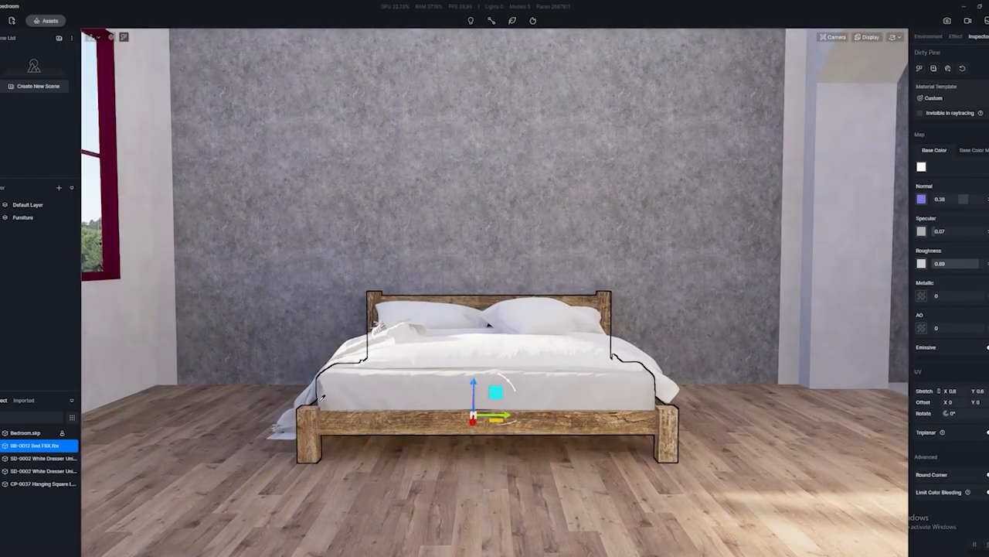
- Find Dirty Pine among the recently used materials and apply it to the wooden bed frame
{"action": "scroll", "coordinate": [452, 389], "scroll_direction": "up", "scroll_amount": 3}
{"action": "key", "text": "e"}
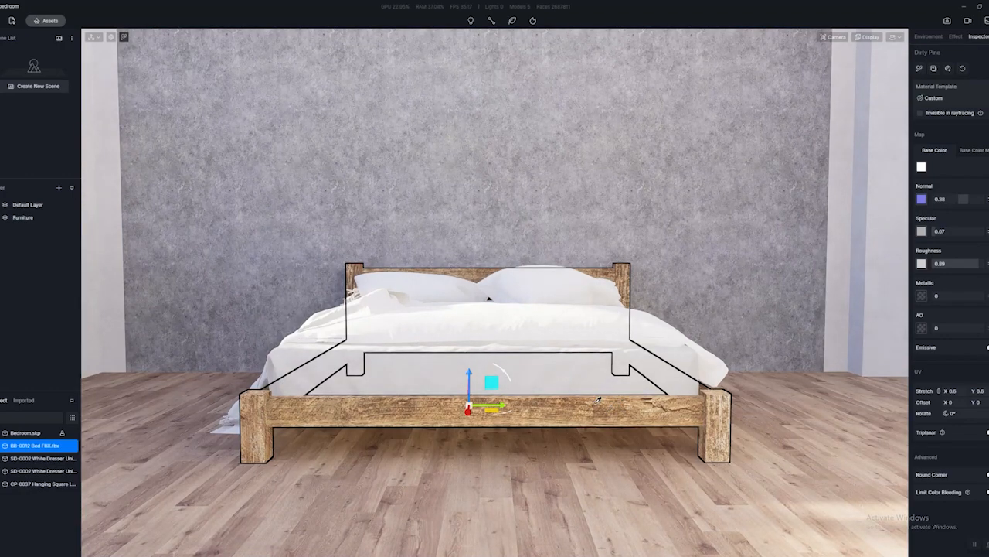
{"action": "right_click_drag", "start_coordinate": [595, 399], "coordinate": [564, 418]}
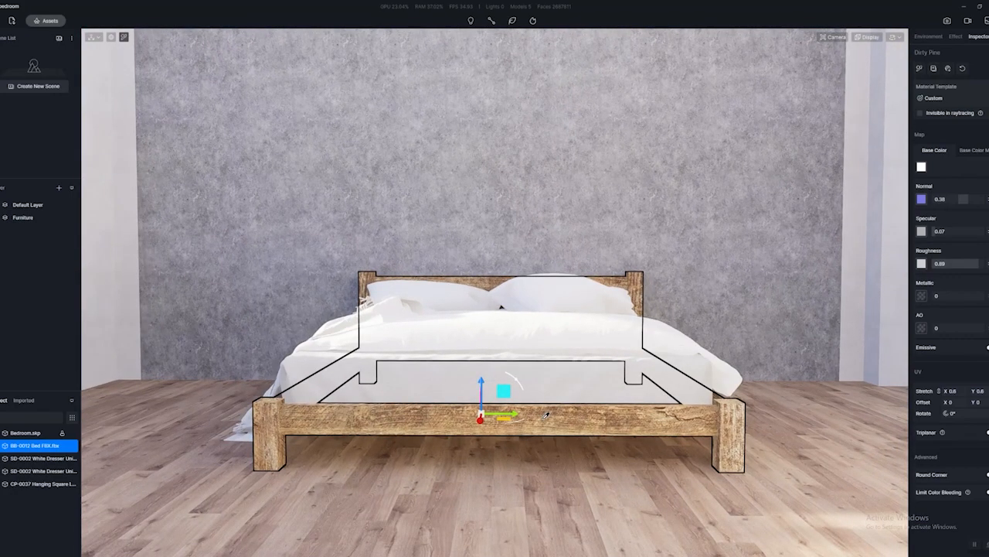
{"action": "scroll", "coordinate": [580, 412], "scroll_direction": "down", "scroll_amount": 1}
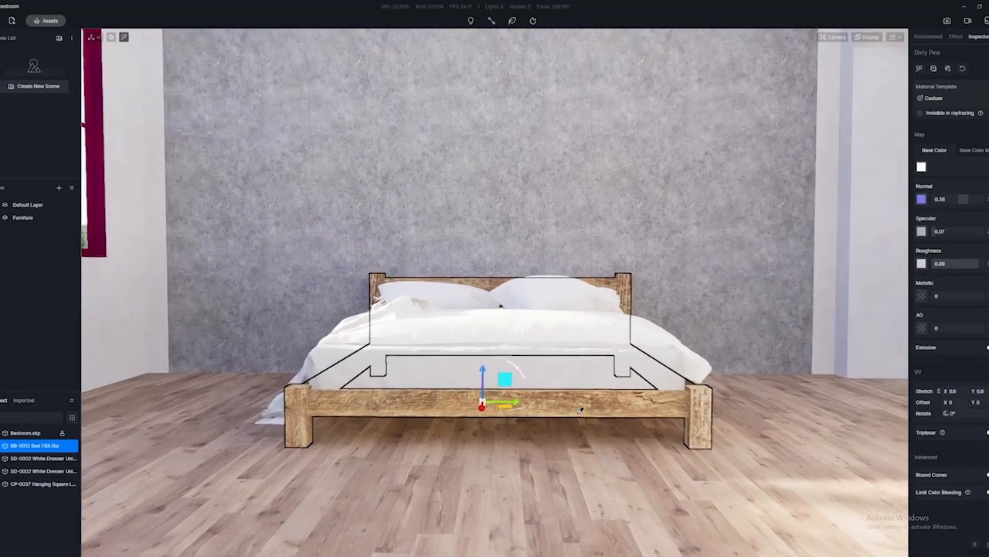
{"action": "scroll", "coordinate": [572, 401], "scroll_direction": "up", "scroll_amount": 1}
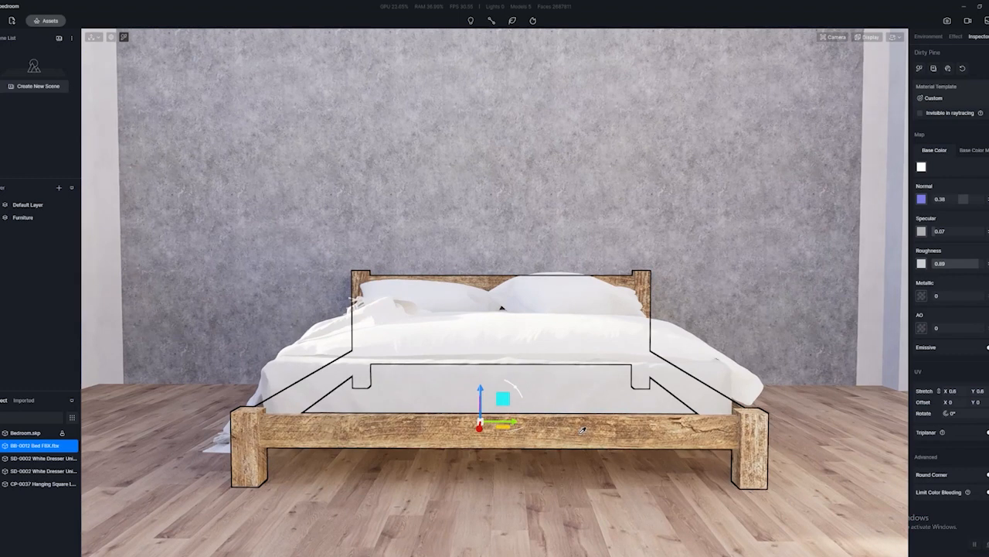
{"action": "key", "text": "m"}
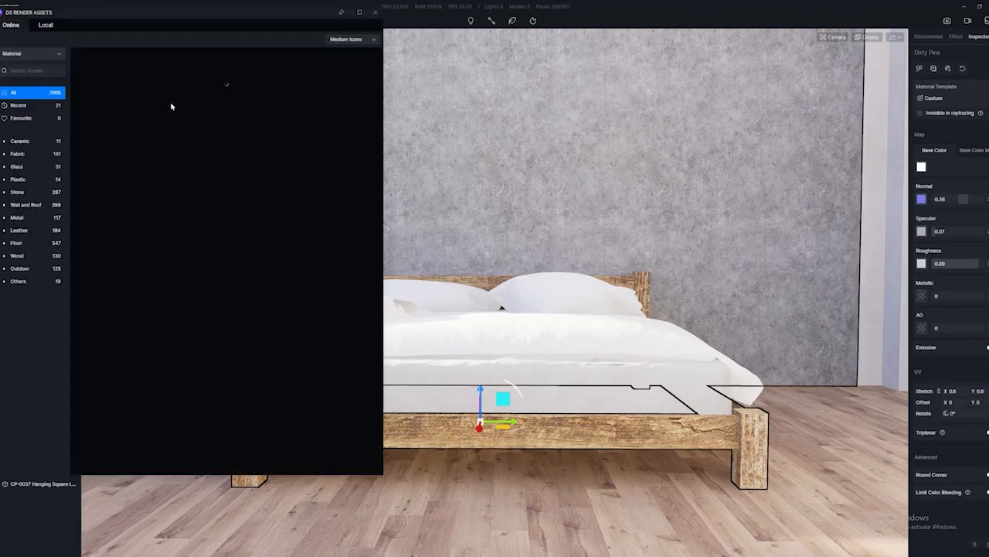
{"action": "left_click", "coordinate": [19, 105]}
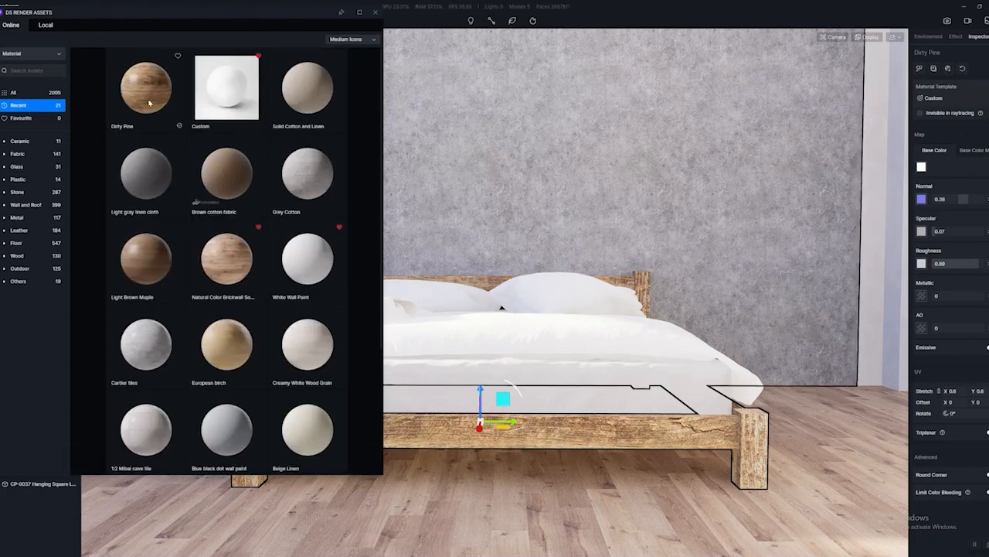
{"action": "left_click", "coordinate": [147, 103]}
{"action": "left_click_drag", "start_coordinate": [138, 98], "coordinate": [596, 414]}
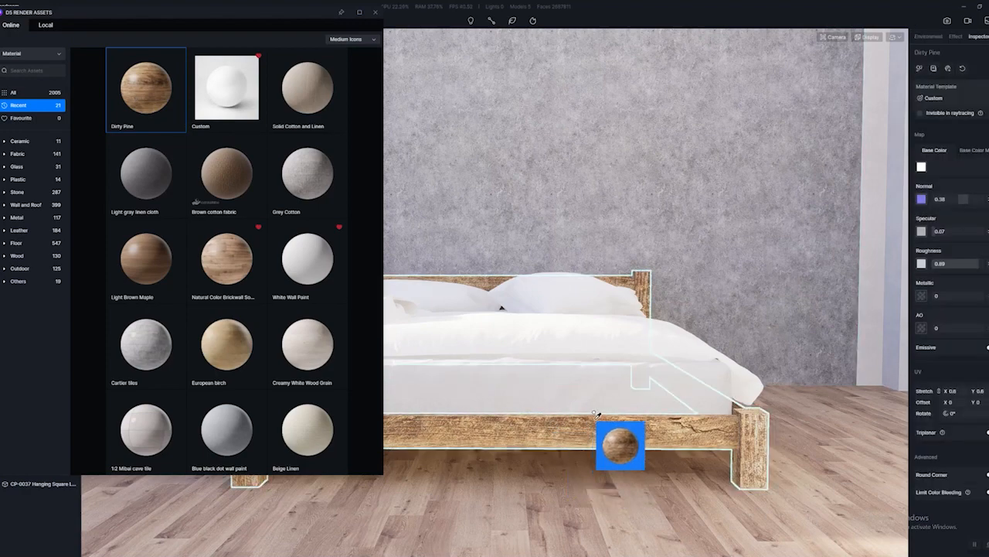
{"action": "right_click", "coordinate": [600, 429]}
{"action": "middle_click_drag", "start_coordinate": [746, 329], "coordinate": [865, 325]}
{"action": "right_click_drag", "start_coordinate": [693, 343], "coordinate": [701, 374]}
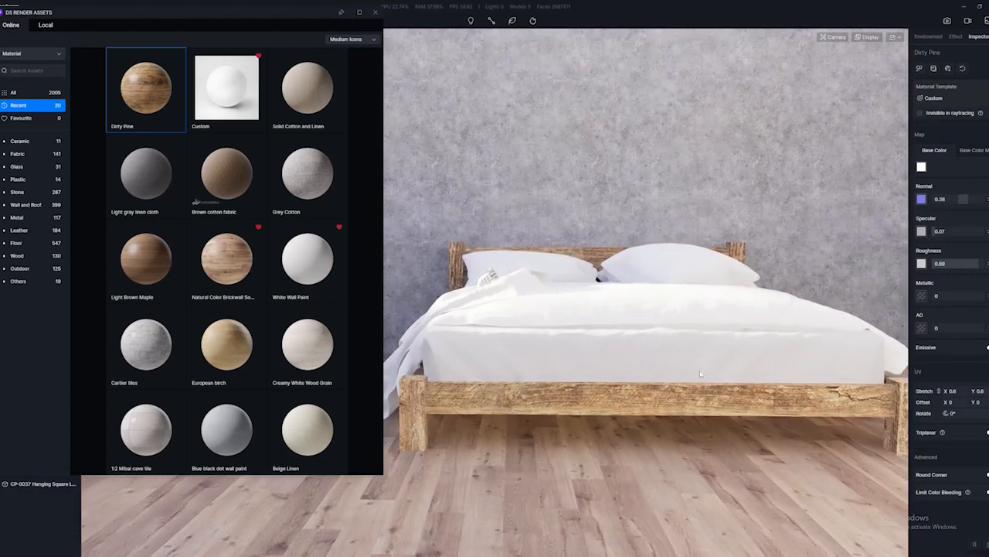
- Lower the brightness of the Dirty Pine base color map slightly and change its base color to light grey
{"action": "left_click", "coordinate": [971, 150]}
{"action": "left_click", "coordinate": [987, 167]}
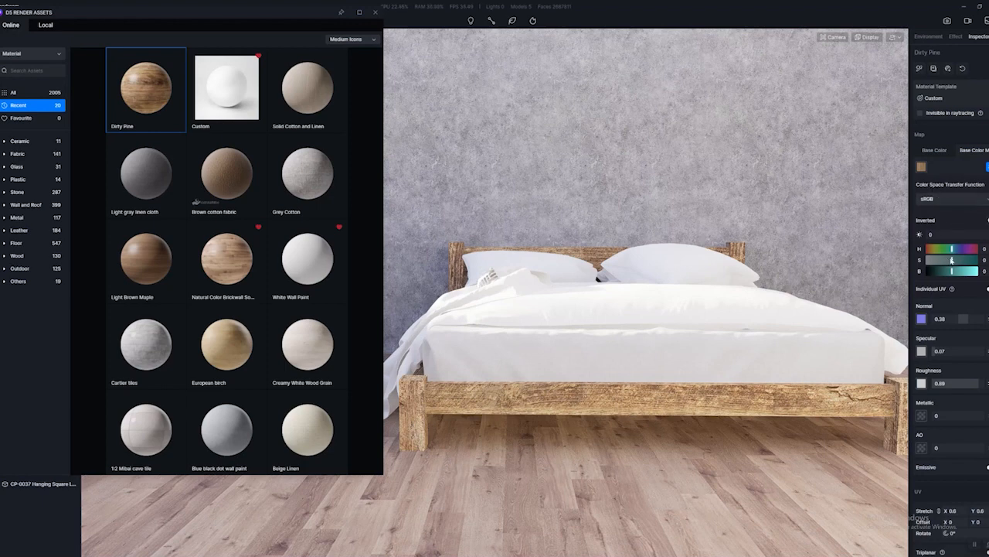
{"action": "left_click_drag", "start_coordinate": [952, 271], "coordinate": [950, 270]}
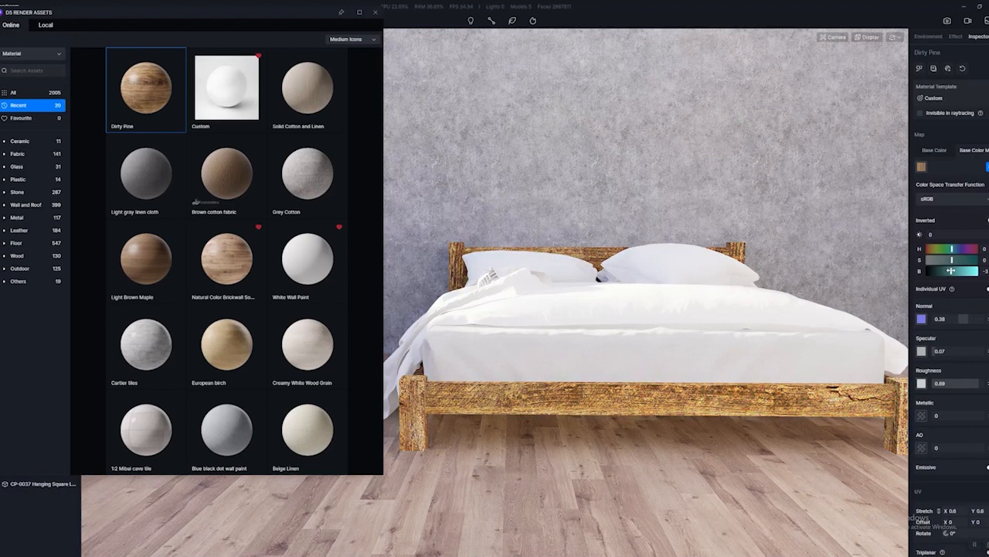
{"action": "left_click", "coordinate": [930, 150]}
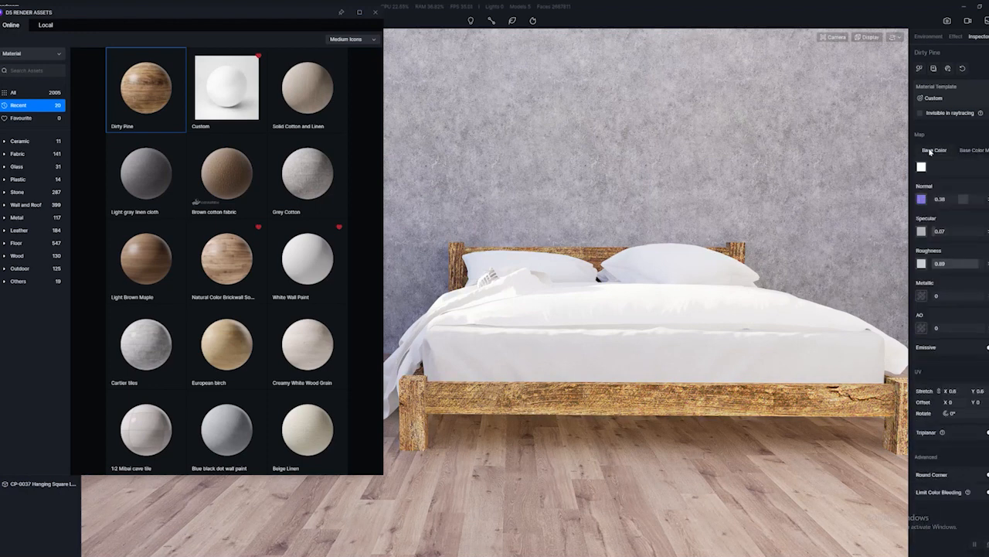
{"action": "left_click", "coordinate": [922, 167]}
{"action": "left_click_drag", "start_coordinate": [917, 200], "coordinate": [917, 206]}
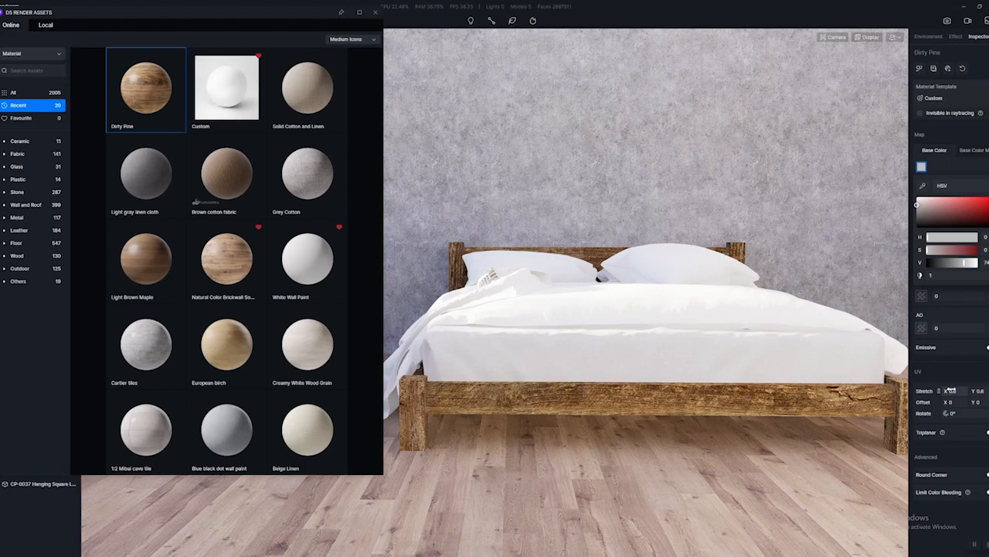
- Enable triplanar mapping on the bed frame's Dirty Pine and set its UV stretch to 1.8 in X and Y
{"action": "left_click_drag", "start_coordinate": [951, 389], "coordinate": [983, 390]}
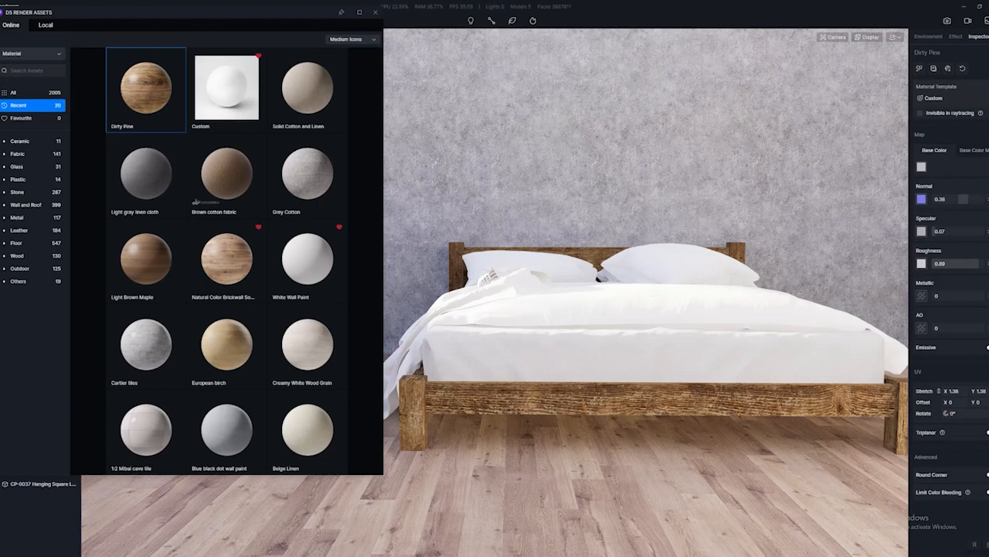
{"action": "left_click", "coordinate": [987, 432]}
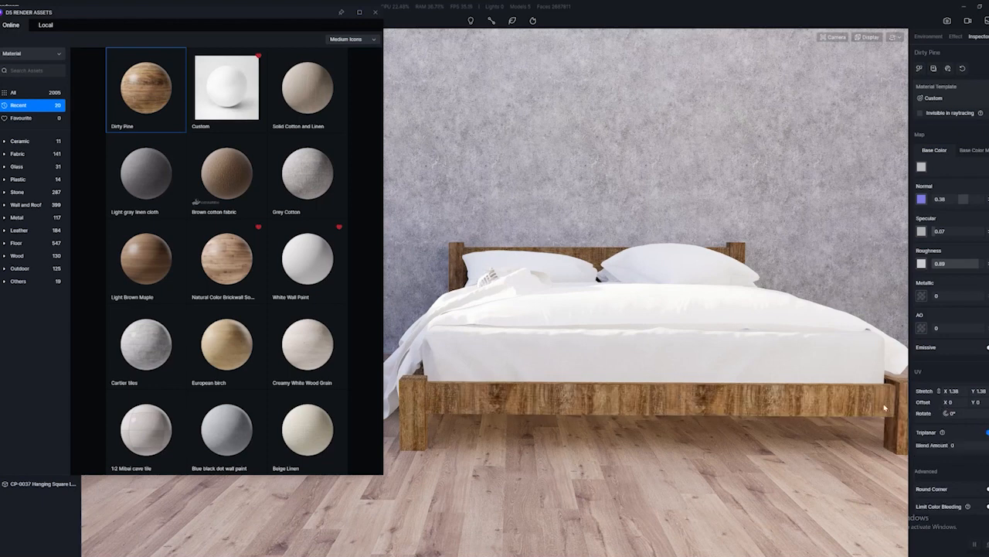
{"action": "left_click_drag", "start_coordinate": [949, 390], "coordinate": [983, 390]}
{"action": "left_click", "coordinate": [954, 391]}
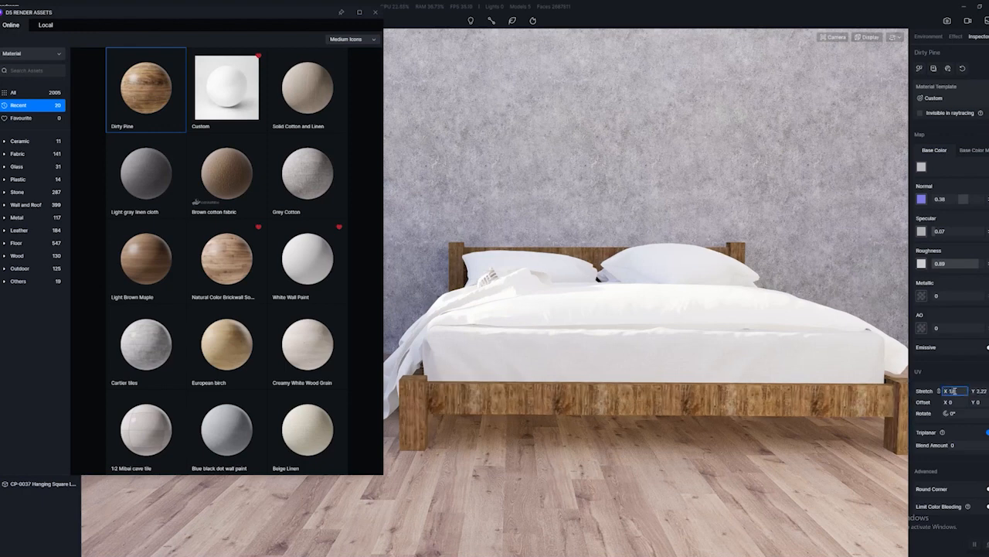
{"action": "type", "text": "1.8"}
{"action": "key", "text": "Return"}
{"action": "scroll", "coordinate": [651, 370], "scroll_direction": "down", "scroll_amount": 2}
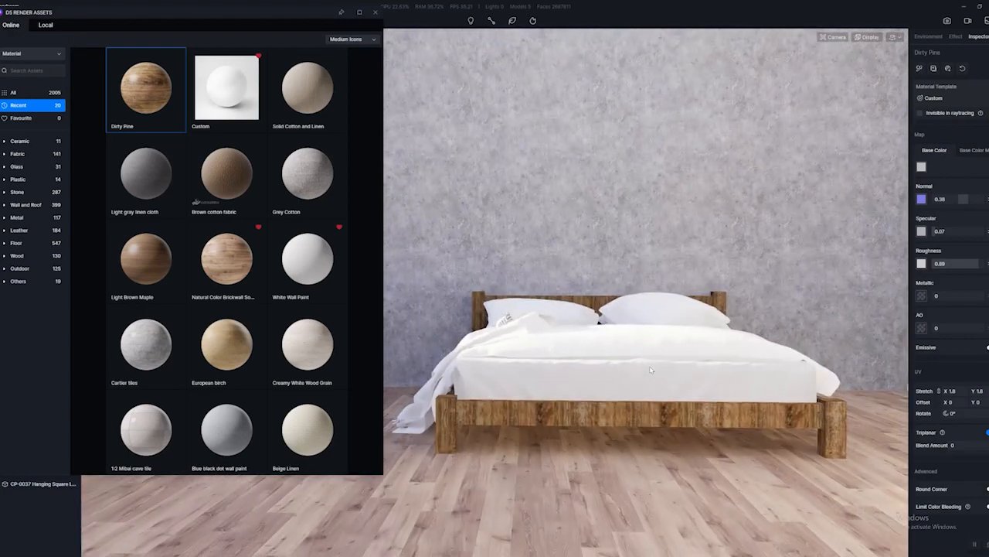
- Apply the recently used Grey Cotton material to the mattress
{"action": "scroll", "coordinate": [651, 371], "scroll_direction": "up", "scroll_amount": 3}
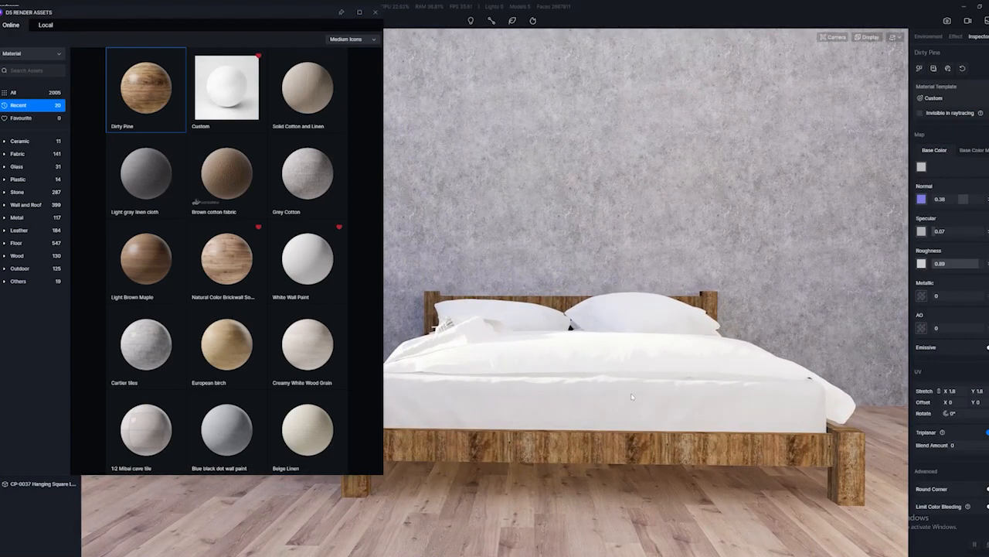
{"action": "left_click", "coordinate": [631, 397]}
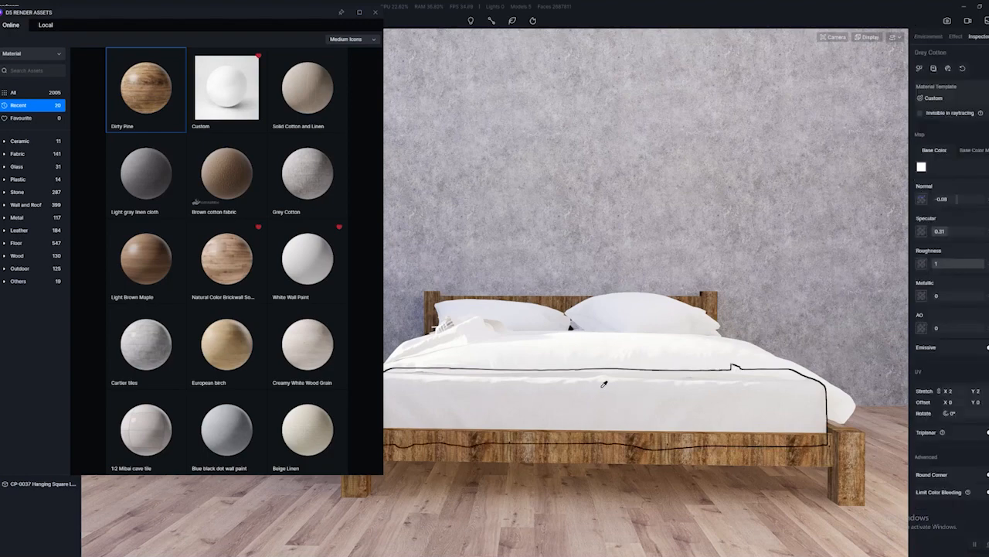
{"action": "scroll", "coordinate": [683, 353], "scroll_direction": "up", "scroll_amount": 4}
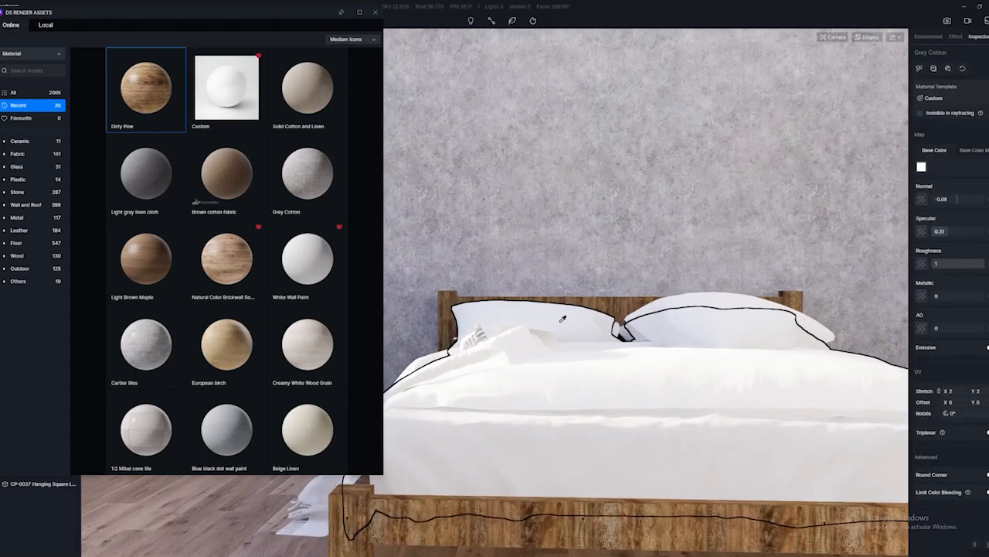
{"action": "left_click", "coordinate": [328, 179]}
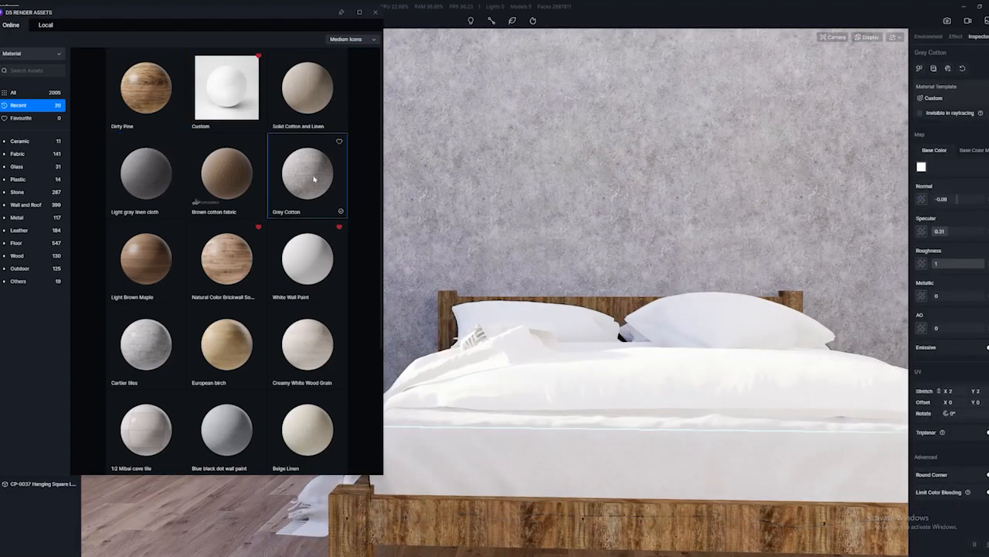
{"action": "left_click_drag", "start_coordinate": [332, 173], "coordinate": [546, 332]}
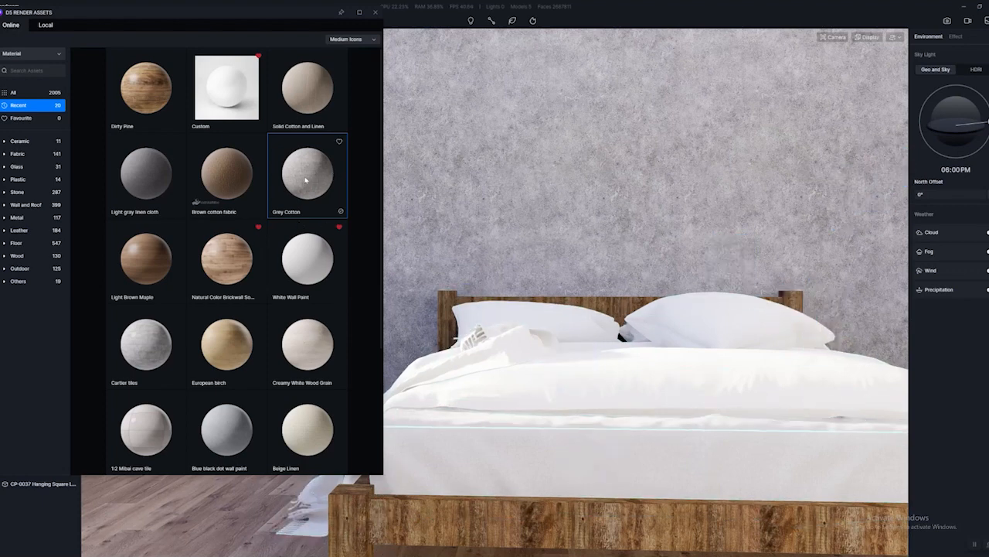
{"action": "left_click_drag", "start_coordinate": [315, 188], "coordinate": [910, 244]}
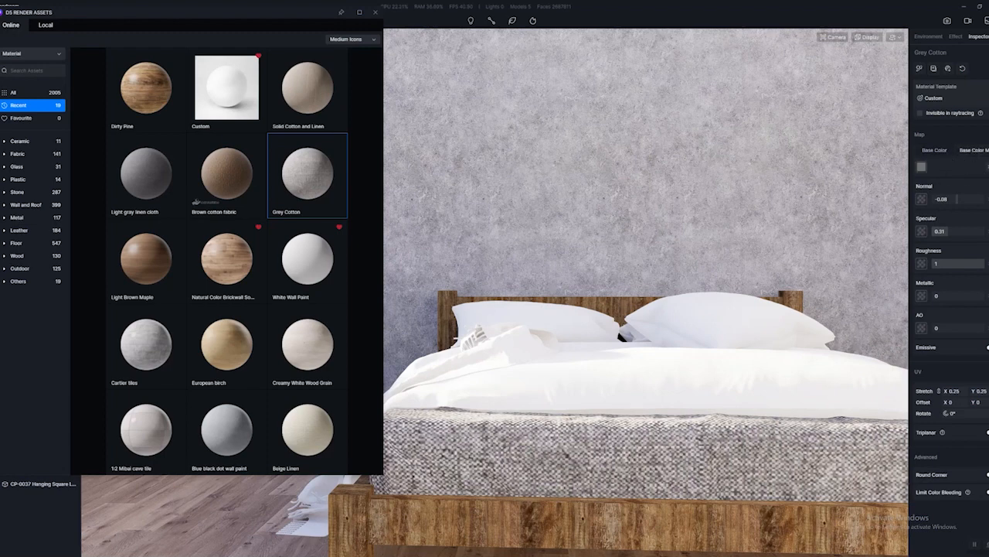
- Brighten the Grey Cotton base color map to near white and set its UV stretch to 0.75 in X and Y
{"action": "left_click", "coordinate": [988, 166]}
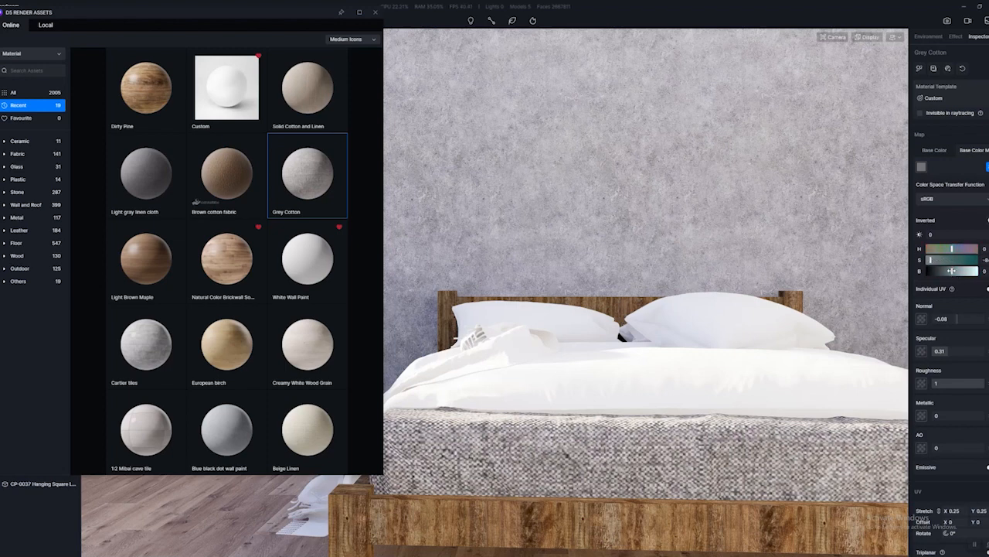
{"action": "left_click_drag", "start_coordinate": [954, 271], "coordinate": [968, 270]}
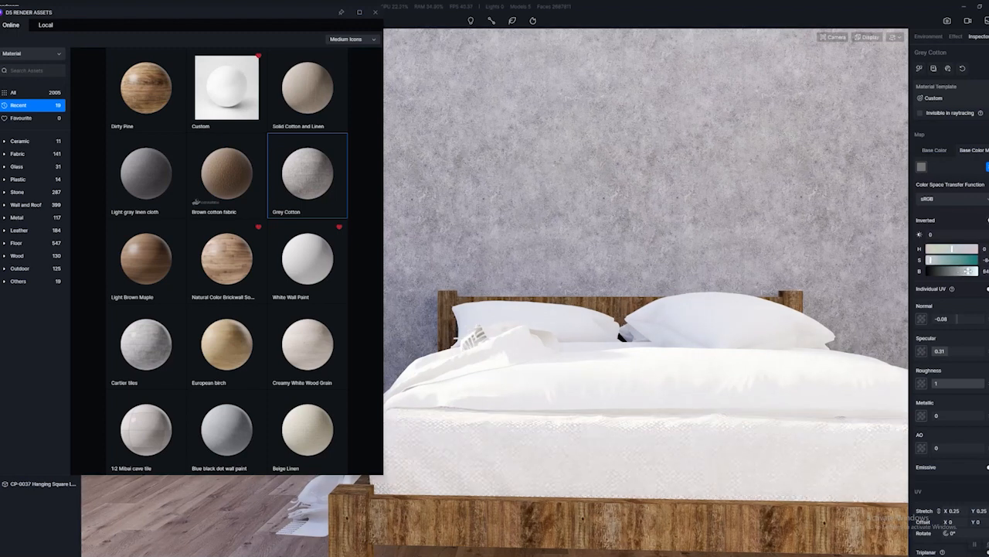
{"action": "scroll", "coordinate": [958, 371], "scroll_direction": "down", "scroll_amount": 2}
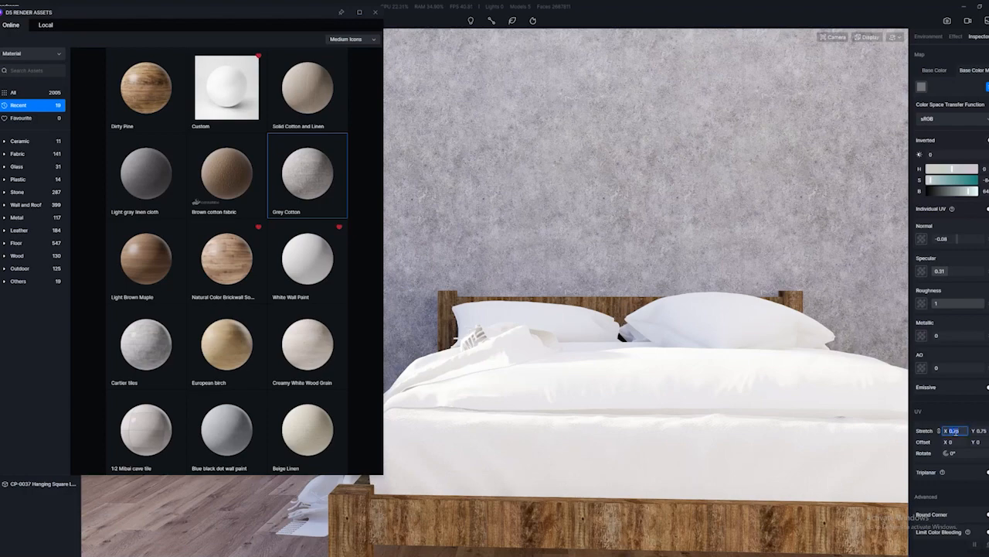
- Try Brown cotton fabric on the front accent pillow and the rear pillows
{"action": "left_click", "coordinate": [609, 391]}
{"action": "mouse_move", "coordinate": [622, 371]}
{"action": "right_mouse_down"}
{"action": "mouse_move", "coordinate": [638, 434]}
{"action": "mouse_move", "coordinate": [628, 379]}
{"action": "mouse_move", "coordinate": [625, 402]}
{"action": "mouse_move", "coordinate": [695, 422]}
{"action": "mouse_move", "coordinate": [630, 379]}
{"action": "right_mouse_up"}
{"action": "left_click_drag", "start_coordinate": [227, 179], "coordinate": [649, 371]}
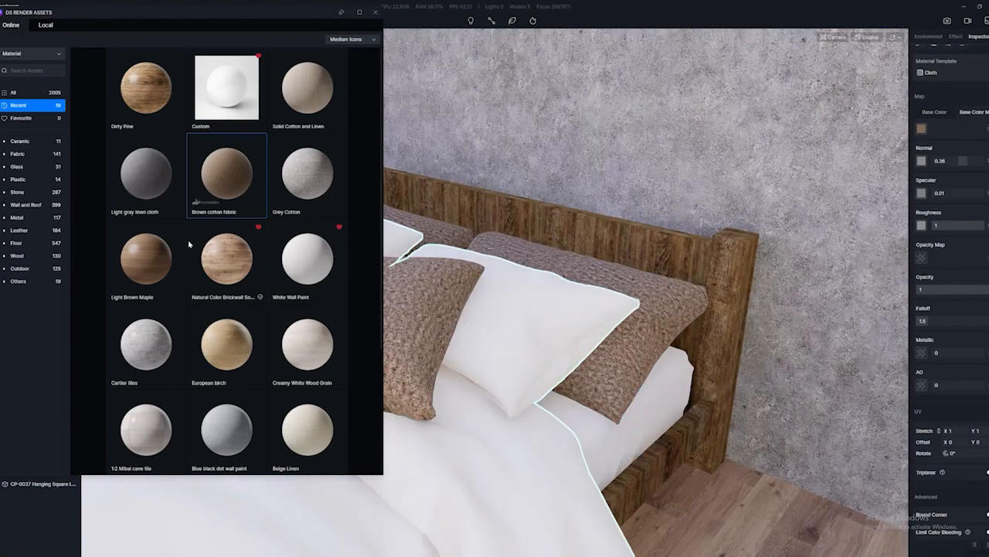
{"action": "scroll", "coordinate": [188, 247], "scroll_direction": "down", "scroll_amount": 3}
{"action": "scroll", "coordinate": [188, 247], "scroll_direction": "up", "scroll_amount": 3}
- Apply Light gray linen cloth to the front accent pillow and the rear pillows
{"action": "left_click", "coordinate": [154, 179]}
{"action": "left_click_drag", "start_coordinate": [157, 178], "coordinate": [630, 323]}
{"action": "left_click", "coordinate": [667, 302]}
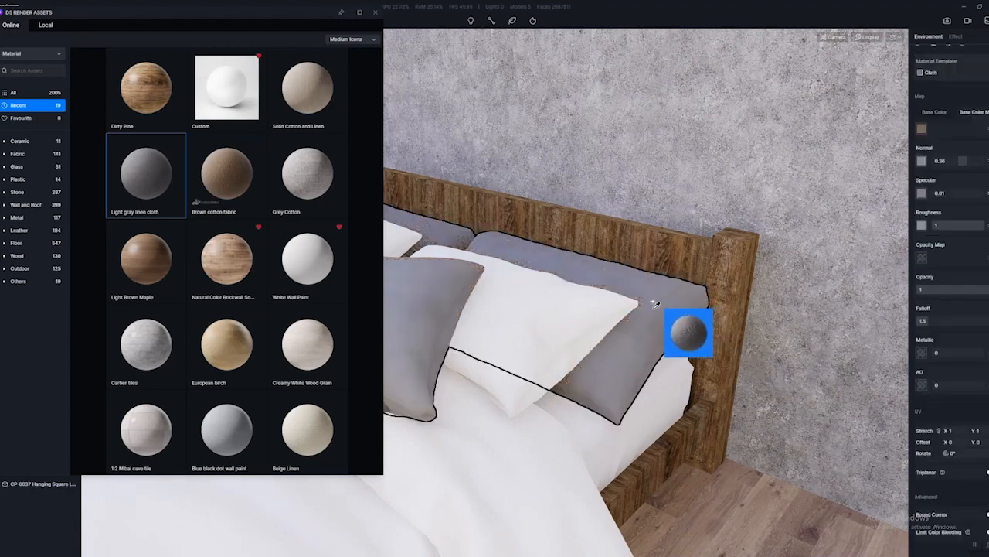
- Toggle triplanar mapping on and back off for the pillows' linen, and set its UV stretch to 1.2
{"action": "middle_click_drag", "start_coordinate": [517, 378], "coordinate": [720, 371]}
{"action": "scroll", "coordinate": [720, 371], "scroll_direction": "down", "scroll_amount": 3}
{"action": "left_click_drag", "start_coordinate": [584, 385], "coordinate": [668, 401]}
{"action": "scroll", "coordinate": [668, 401], "scroll_direction": "up", "scroll_amount": 5}
{"action": "scroll", "coordinate": [636, 383], "scroll_direction": "up", "scroll_amount": 2}
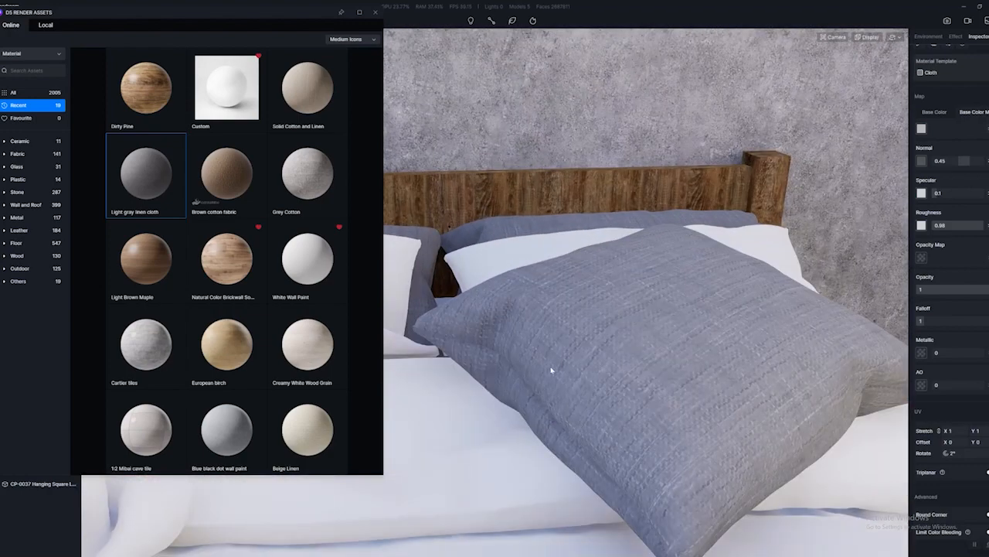
{"action": "left_click", "coordinate": [987, 471]}
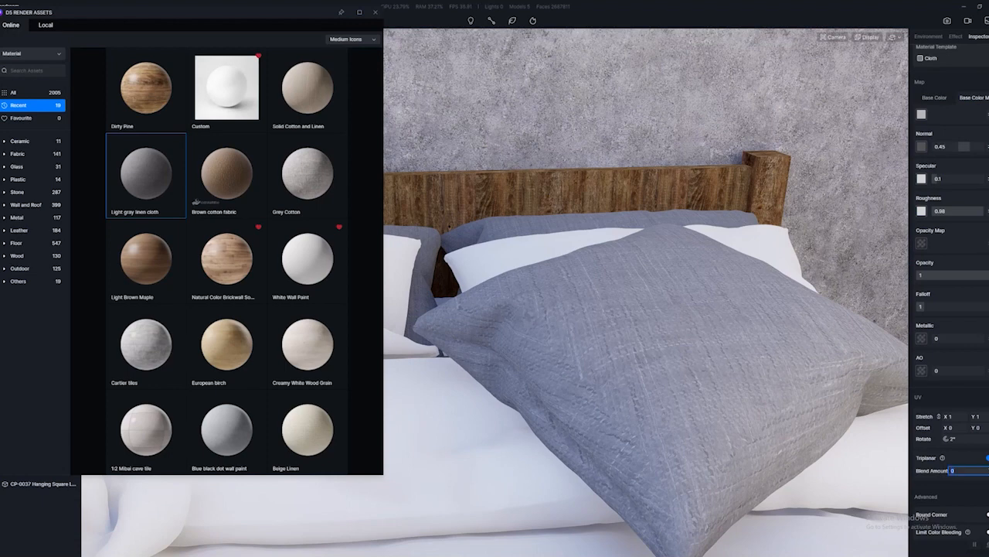
{"action": "left_click", "coordinate": [987, 457]}
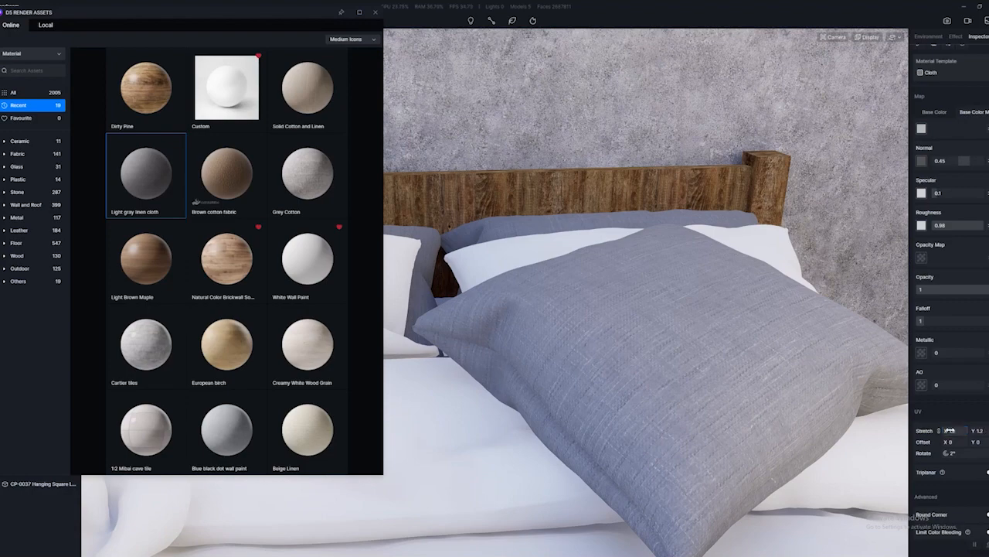
{"action": "key", "text": "Escape"}
- Apply the recently used Solid Cotton and Linen material to the fringed throw blanket draped over the bed
{"action": "right_click_drag", "start_coordinate": [711, 381], "coordinate": [619, 345]}
{"action": "scroll", "coordinate": [618, 345], "scroll_direction": "down", "scroll_amount": 10}
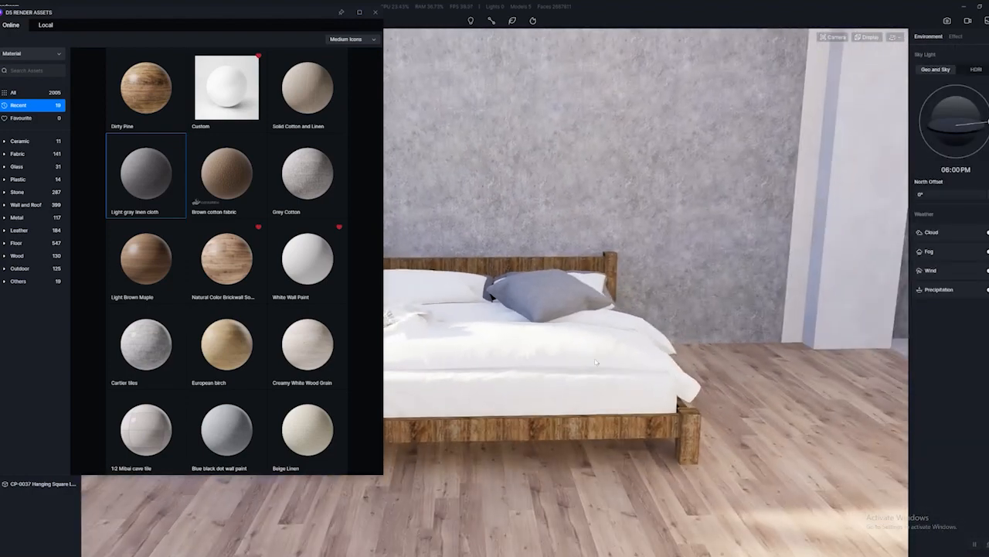
{"action": "middle_click_drag", "start_coordinate": [596, 362], "coordinate": [681, 376]}
{"action": "scroll", "coordinate": [589, 376], "scroll_direction": "up", "scroll_amount": 5}
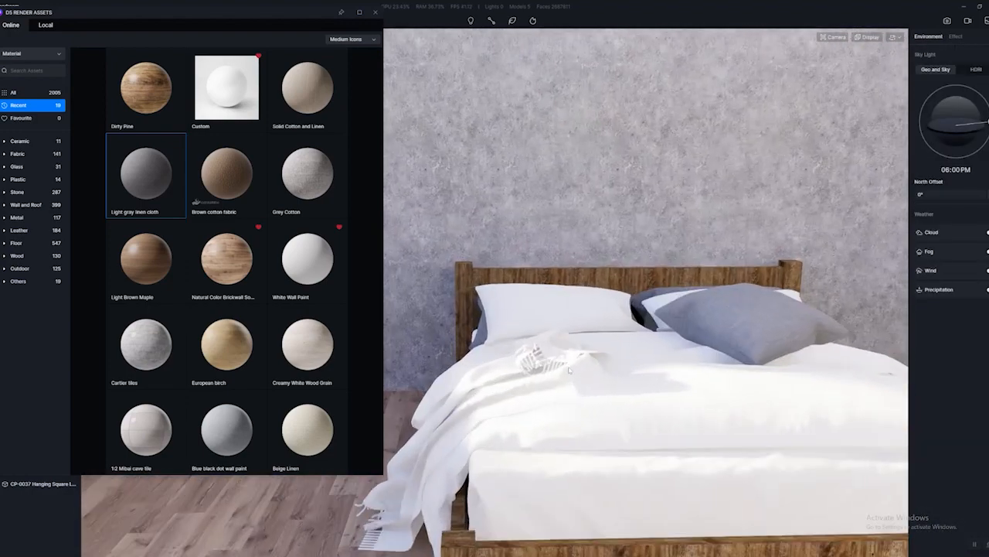
{"action": "right_click_drag", "start_coordinate": [589, 377], "coordinate": [699, 385]}
{"action": "middle_click_drag", "start_coordinate": [699, 385], "coordinate": [684, 363]}
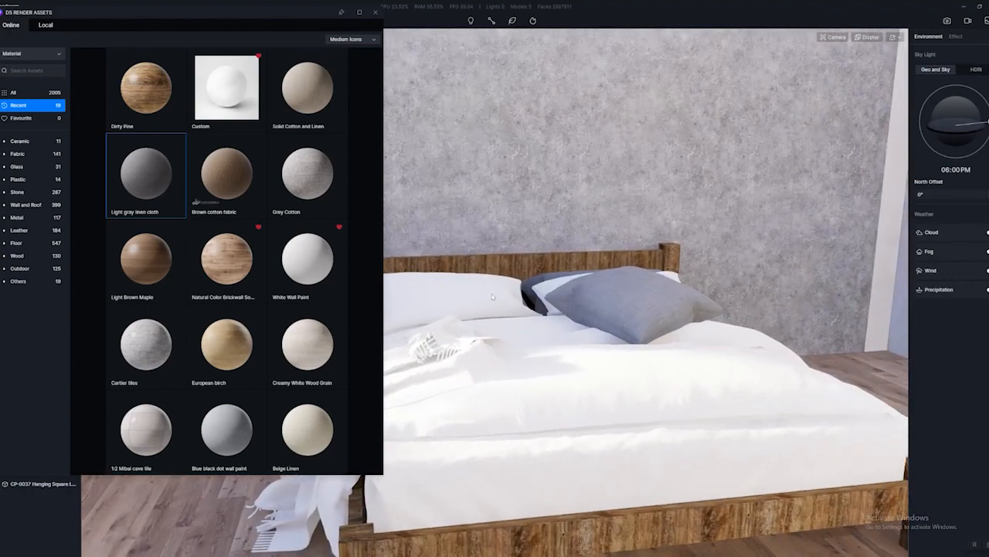
{"action": "scroll", "coordinate": [541, 324], "scroll_direction": "up", "scroll_amount": 3}
{"action": "middle_click_drag", "start_coordinate": [541, 324], "coordinate": [618, 329]}
{"action": "left_click", "coordinate": [323, 107]}
{"action": "left_click_drag", "start_coordinate": [345, 162], "coordinate": [541, 376]}
{"action": "left_click", "coordinate": [541, 376]}
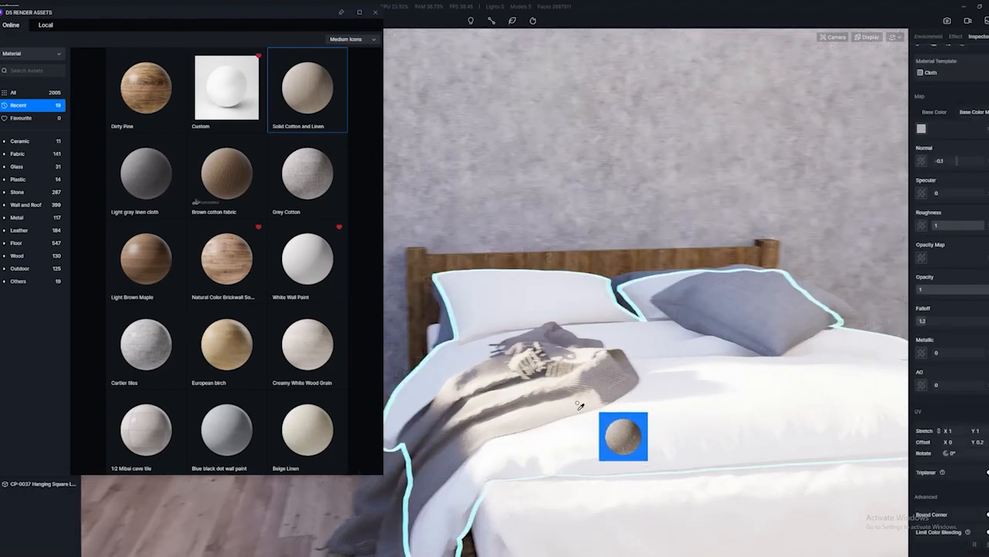
{"action": "scroll", "coordinate": [549, 409], "scroll_direction": "up", "scroll_amount": 3}
{"action": "middle_click_drag", "start_coordinate": [549, 408], "coordinate": [585, 379]}
{"action": "scroll", "coordinate": [632, 422], "scroll_direction": "down", "scroll_amount": 2}
{"action": "left_click", "coordinate": [595, 372]}
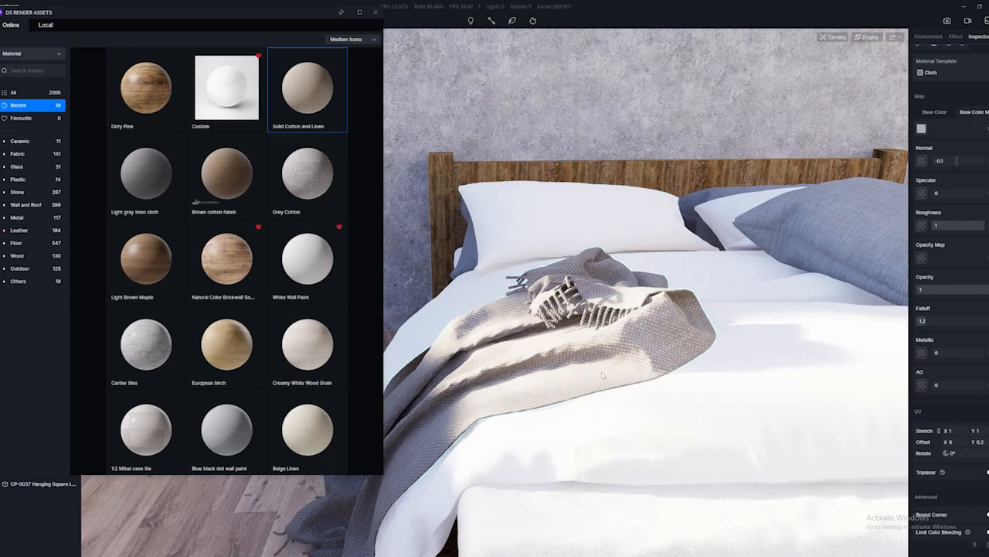
- Set the UV stretch of the fringed throw blanket's fabric to 2 and close the asset library
{"action": "key", "text": "Escape"}
{"action": "left_click", "coordinate": [622, 358]}
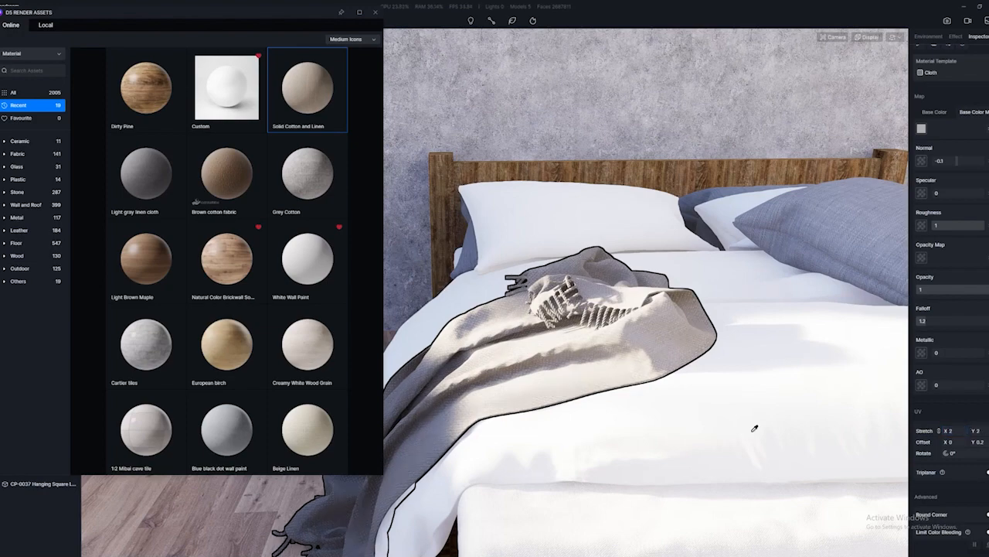
{"action": "scroll", "coordinate": [721, 386], "scroll_direction": "down", "scroll_amount": 5}
{"action": "middle_click_drag", "start_coordinate": [765, 271], "coordinate": [649, 275]}
{"action": "scroll", "coordinate": [648, 275], "scroll_direction": "down", "scroll_amount": 2}
{"action": "left_click", "coordinate": [376, 13]}
- Examine the finished bed against the concrete accent wall from the front of the room
{"action": "scroll", "coordinate": [538, 229], "scroll_direction": "down", "scroll_amount": 3}
{"action": "right_click_drag", "start_coordinate": [542, 236], "coordinate": [524, 221]}
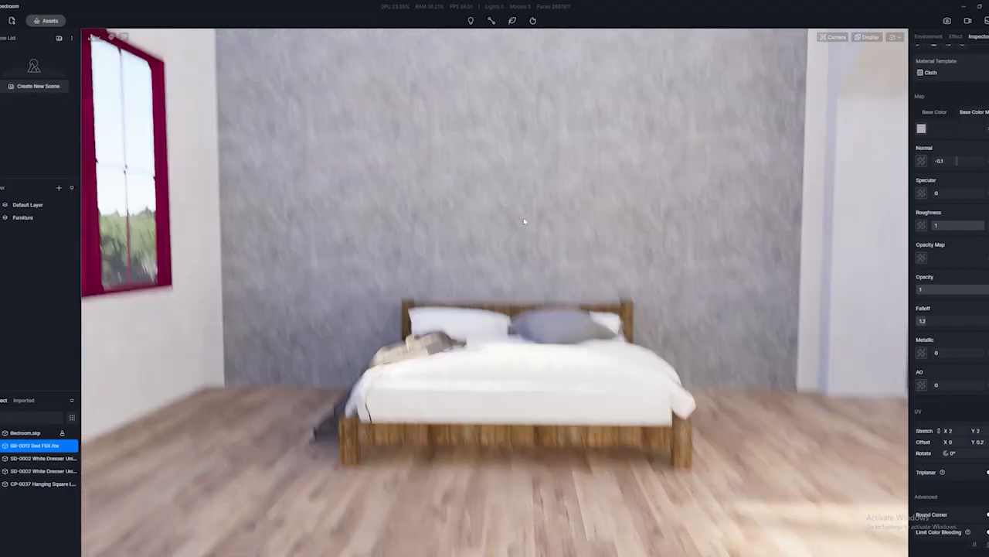
{"action": "scroll", "coordinate": [523, 221], "scroll_direction": "down", "scroll_amount": 3}
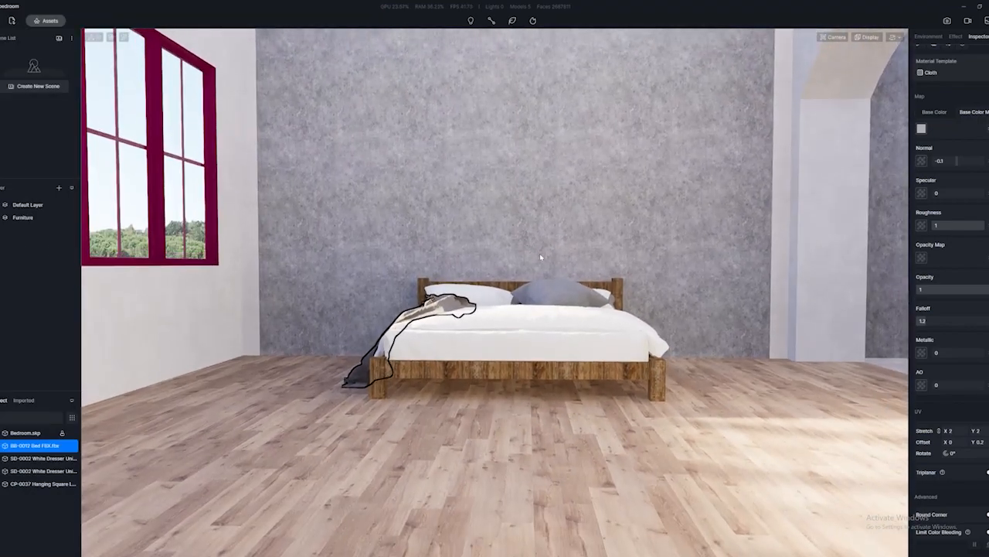
{"action": "middle_click_drag", "start_coordinate": [541, 257], "coordinate": [543, 259]}
{"action": "scroll", "coordinate": [545, 258], "scroll_direction": "up", "scroll_amount": 1}
{"action": "scroll", "coordinate": [546, 254], "scroll_direction": "down", "scroll_amount": 2}
{"action": "scroll", "coordinate": [549, 250], "scroll_direction": "up", "scroll_amount": 1}
{"action": "scroll", "coordinate": [549, 250], "scroll_direction": "up", "scroll_amount": 2}
{"action": "scroll", "coordinate": [549, 251], "scroll_direction": "down", "scroll_amount": 2}
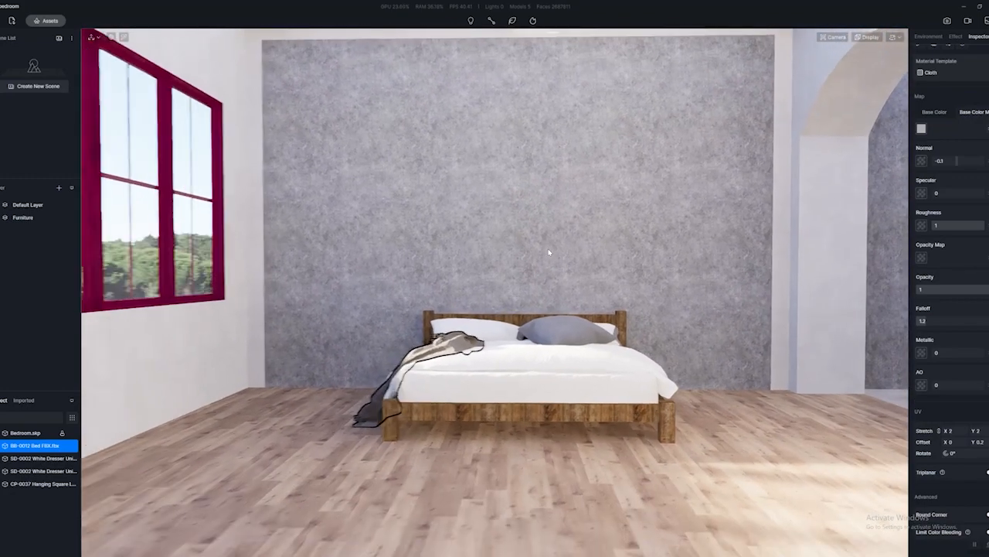
{"action": "key", "text": "d"}
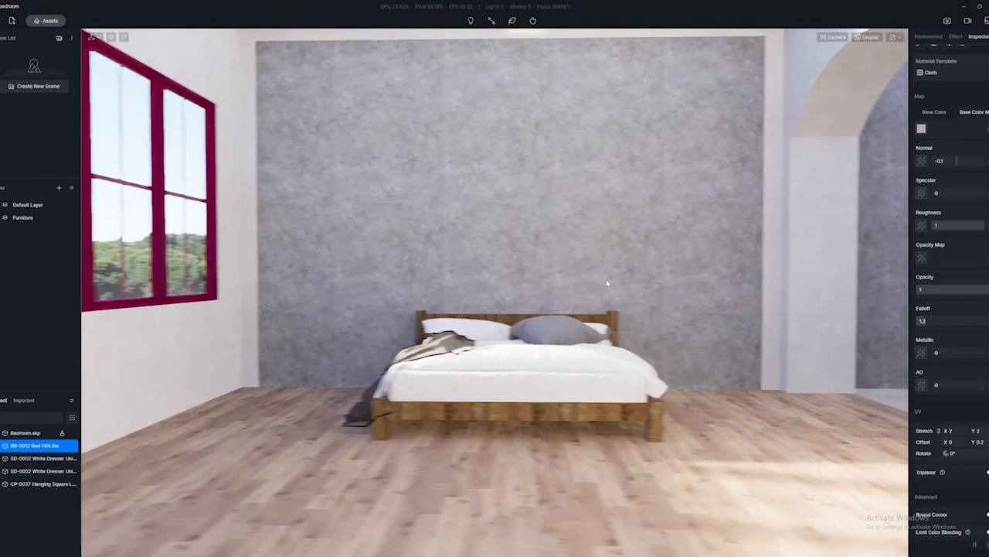
{"action": "right_click_drag", "start_coordinate": [611, 276], "coordinate": [620, 278]}
{"action": "key", "text": "a"}
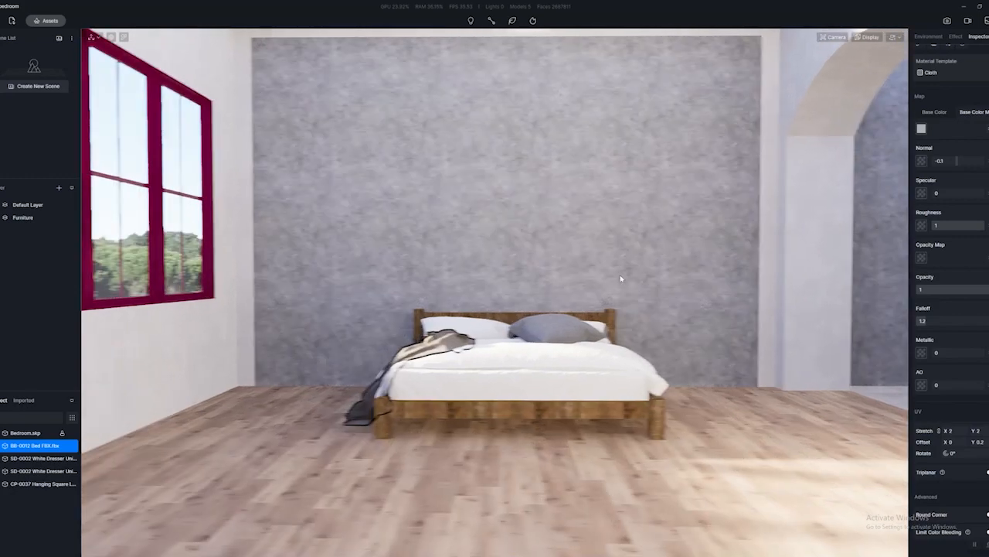
{"action": "mouse_move", "coordinate": [560, 371]}
{"action": "right_mouse_down"}
{"action": "mouse_move", "coordinate": [784, 369]}
{"action": "mouse_move", "coordinate": [481, 349]}
{"action": "mouse_move", "coordinate": [286, 353]}
{"action": "mouse_move", "coordinate": [599, 347]}
{"action": "mouse_move", "coordinate": [547, 333]}
{"action": "mouse_move", "coordinate": [559, 335]}
{"action": "mouse_move", "coordinate": [558, 353]}
{"action": "right_mouse_up"}
{"action": "key", "text": "s"}
{"action": "key", "text": "w"}
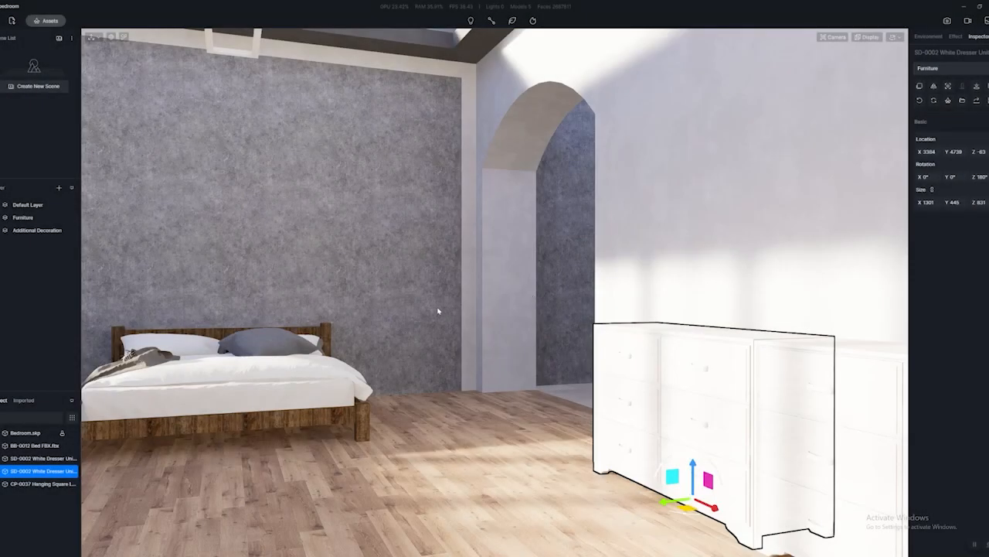
- Sample the white dresser's material and apply Creamy White Wood Grain from the wood materials to the drawer fronts
{"action": "right_click_drag", "start_coordinate": [438, 309], "coordinate": [569, 343]}
{"action": "scroll", "coordinate": [570, 343], "scroll_direction": "up", "scroll_amount": 4}
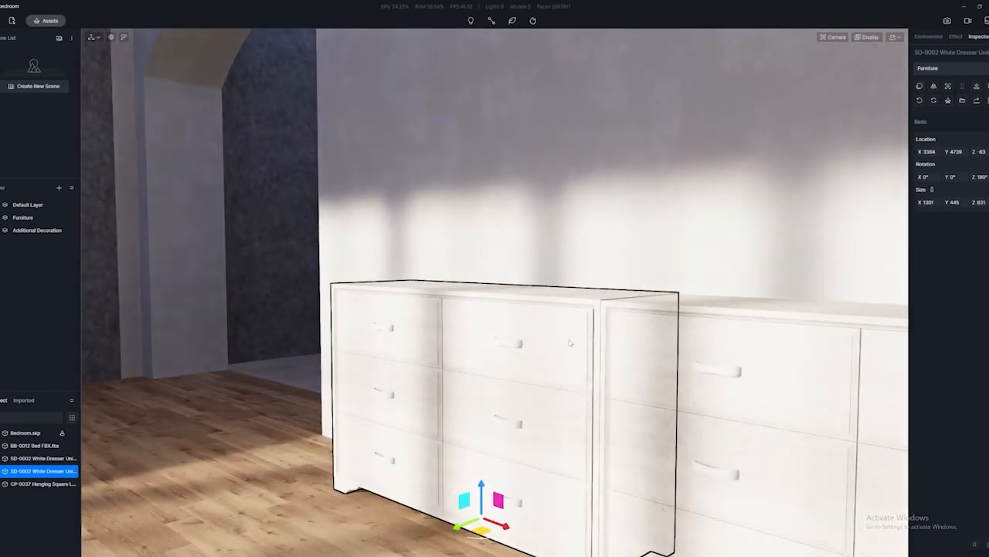
{"action": "key", "text": "i"}
{"action": "left_click", "coordinate": [574, 346]}
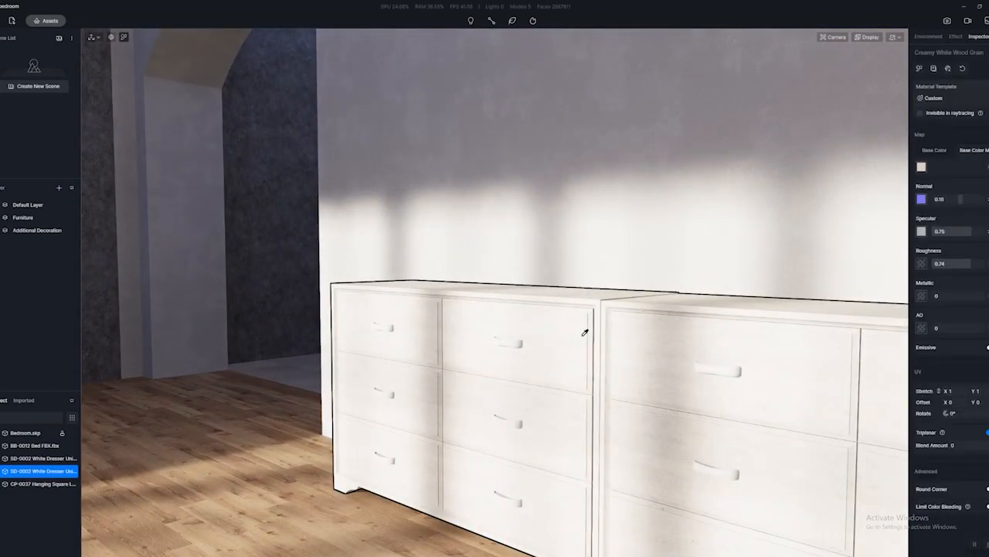
{"action": "key", "text": "m"}
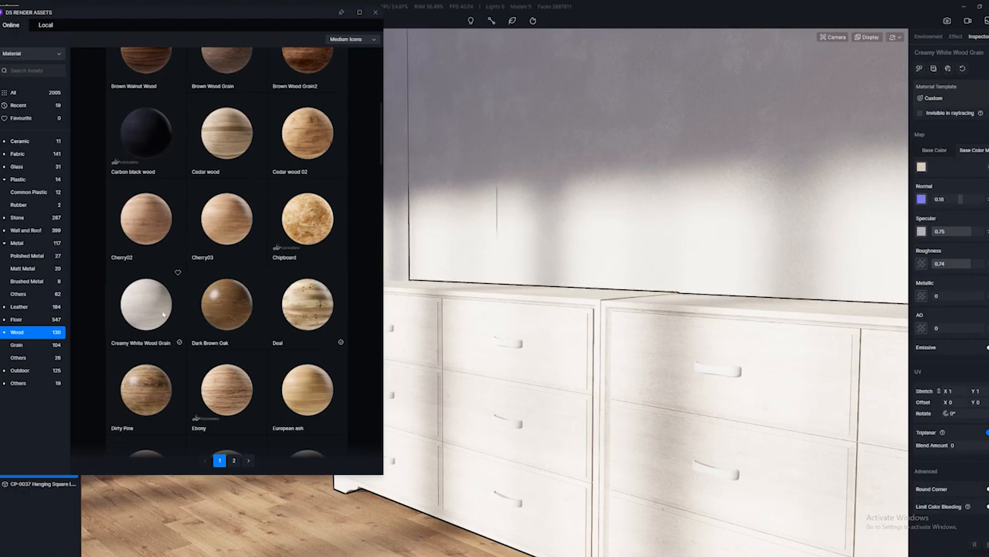
{"action": "left_click", "coordinate": [161, 313]}
{"action": "left_click_drag", "start_coordinate": [144, 311], "coordinate": [551, 392]}
- Enable triplanar mapping for the dressers' Creamy White Wood Grain material
{"action": "scroll", "coordinate": [550, 392], "scroll_direction": "up", "scroll_amount": 2}
{"action": "right_click_drag", "start_coordinate": [585, 378], "coordinate": [654, 334]}
{"action": "scroll", "coordinate": [655, 334], "scroll_direction": "down", "scroll_amount": 1}
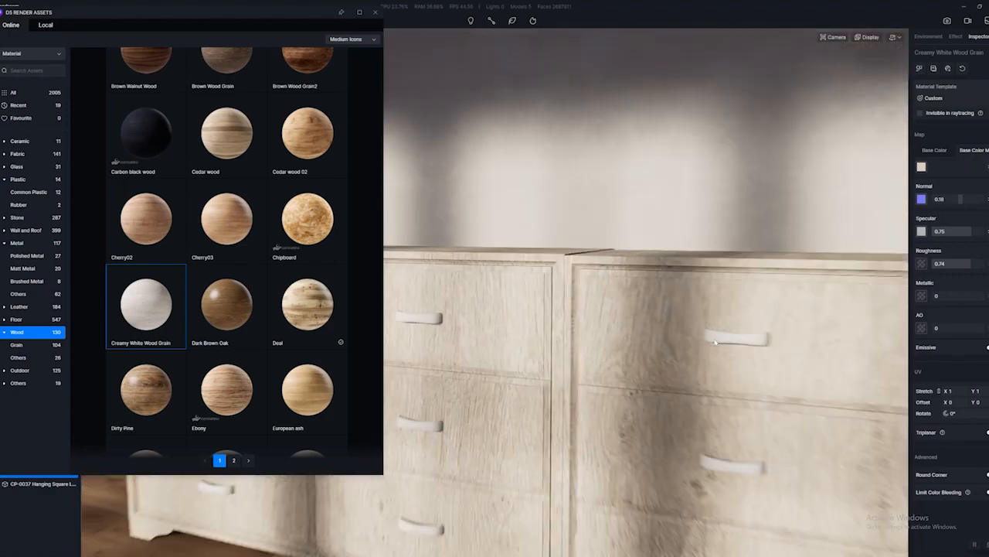
{"action": "left_click", "coordinate": [988, 432]}
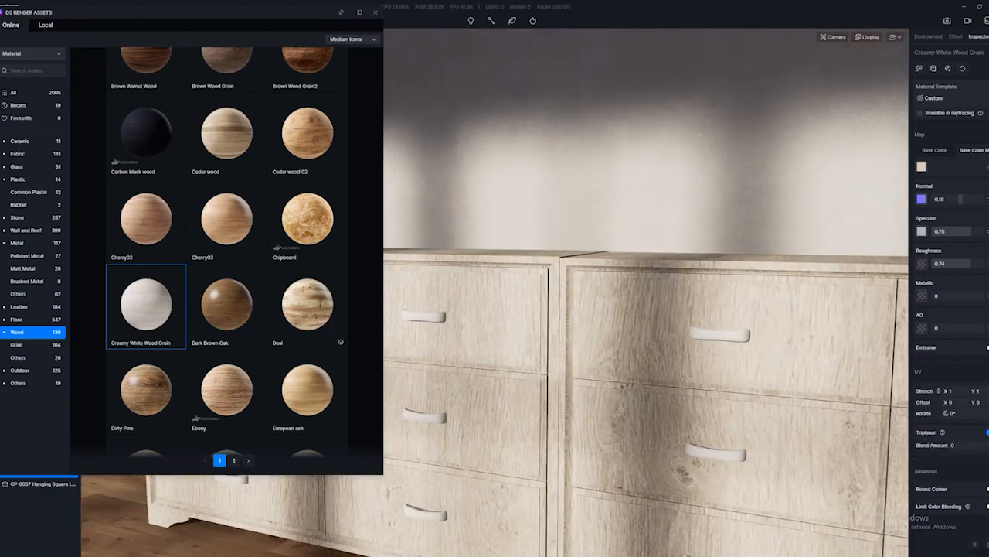
{"action": "right_click_drag", "start_coordinate": [843, 398], "coordinate": [698, 397]}
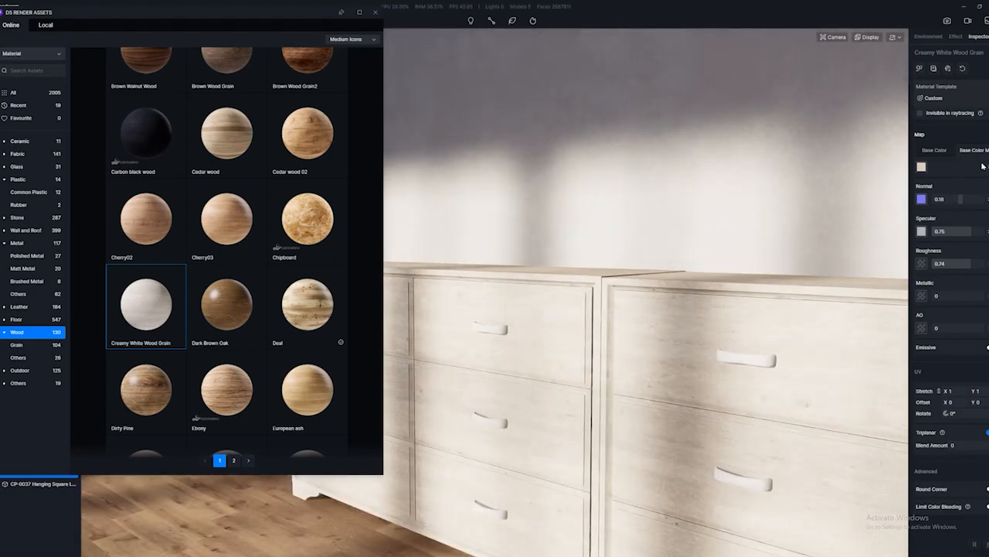
- Open the dresser wood's base color map adjustments, lower the saturation and raise the brightness for a cleaner white
{"action": "left_click", "coordinate": [988, 166]}
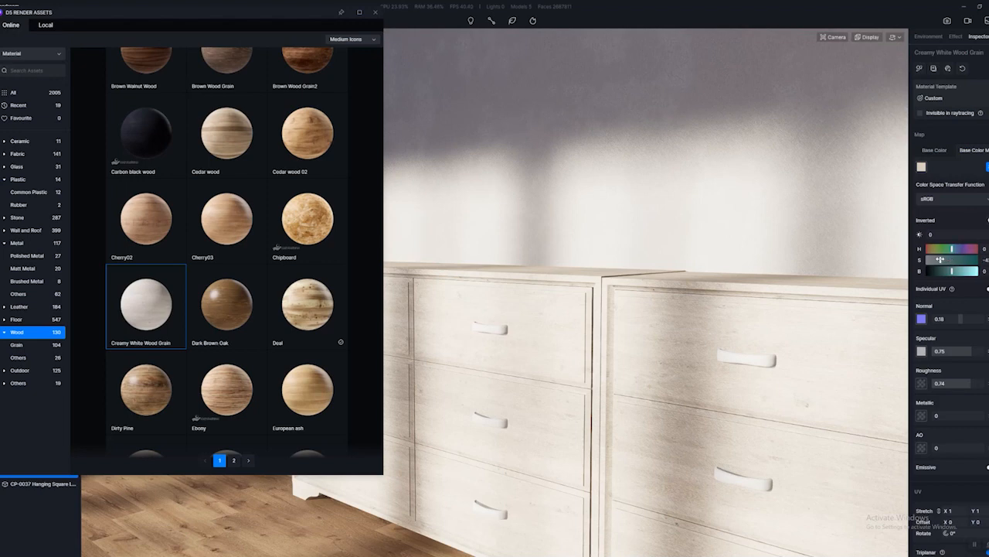
{"action": "left_click_drag", "start_coordinate": [952, 272], "coordinate": [967, 272]}
{"action": "right_click_drag", "start_coordinate": [695, 336], "coordinate": [595, 373]}
{"action": "scroll", "coordinate": [595, 374], "scroll_direction": "up", "scroll_amount": 5}
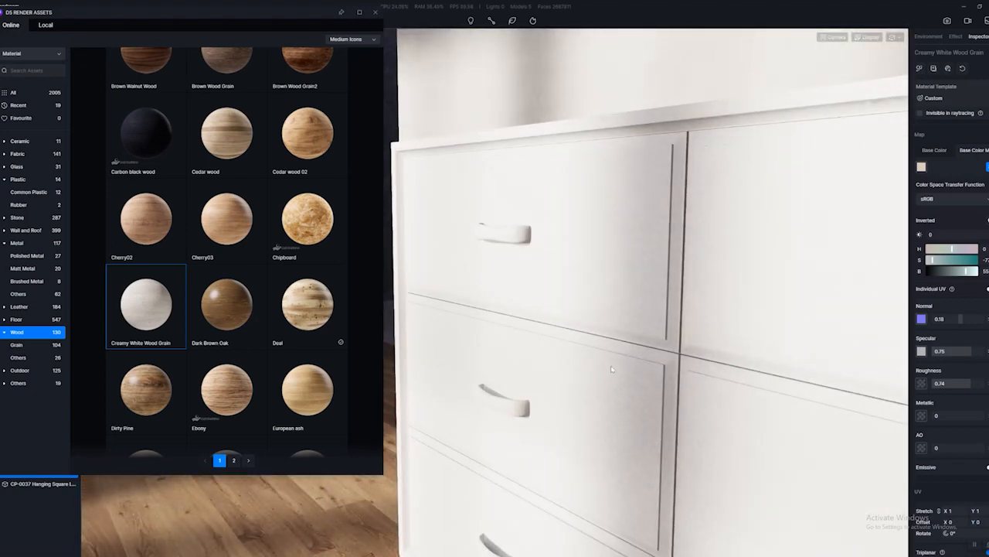
{"action": "scroll", "coordinate": [648, 317], "scroll_direction": "down", "scroll_amount": 3}
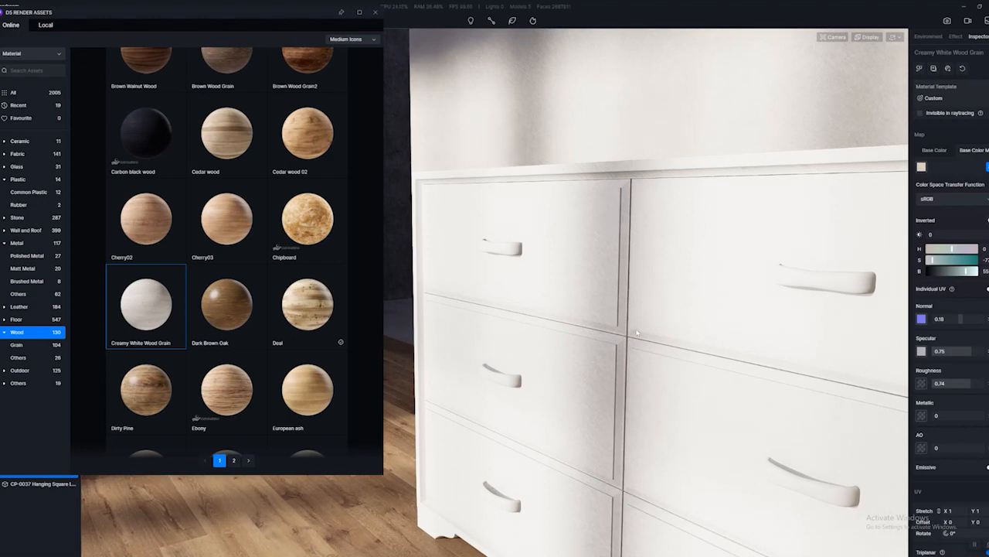
{"action": "scroll", "coordinate": [651, 321], "scroll_direction": "up", "scroll_amount": 3}
{"action": "scroll", "coordinate": [657, 303], "scroll_direction": "down", "scroll_amount": 3}
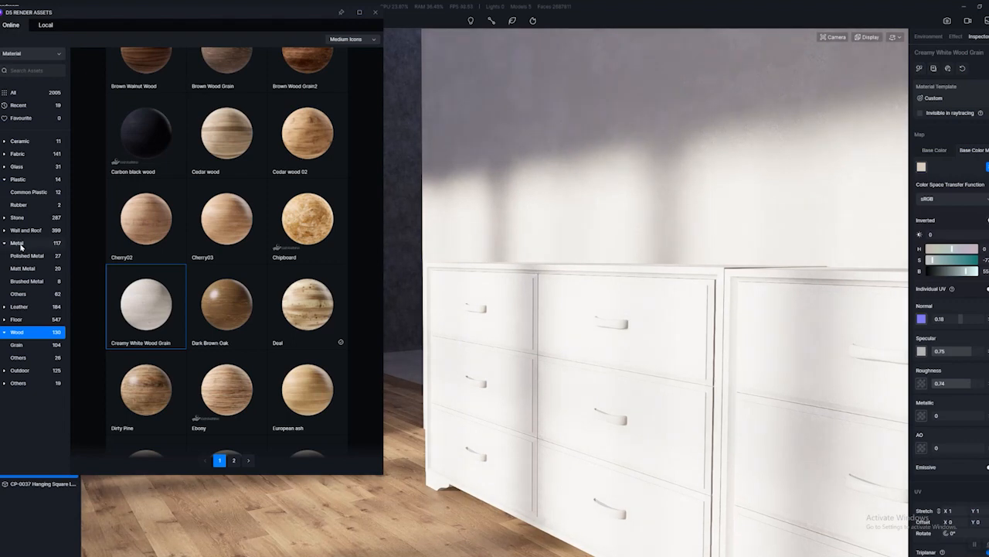
- Apply Brushed Metal from the metal materials to the dresser's drawer handles
{"action": "left_click", "coordinate": [17, 243]}
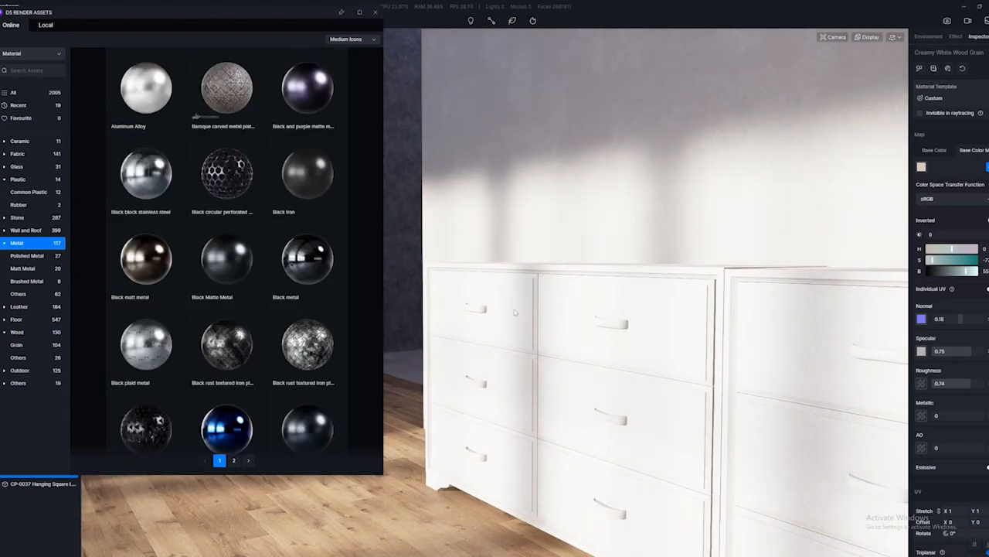
{"action": "key", "text": "w"}
{"action": "key", "text": "q"}
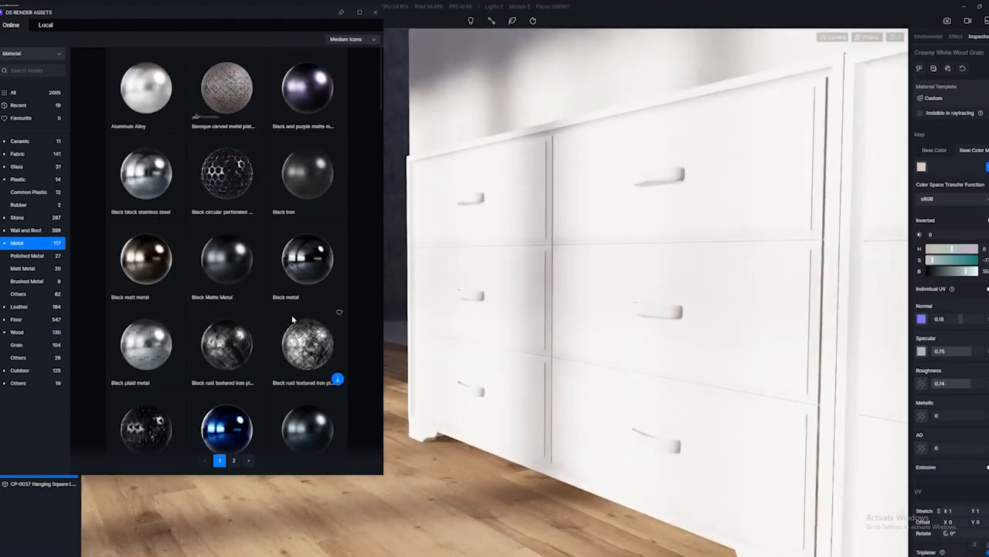
{"action": "key", "text": "Escape"}
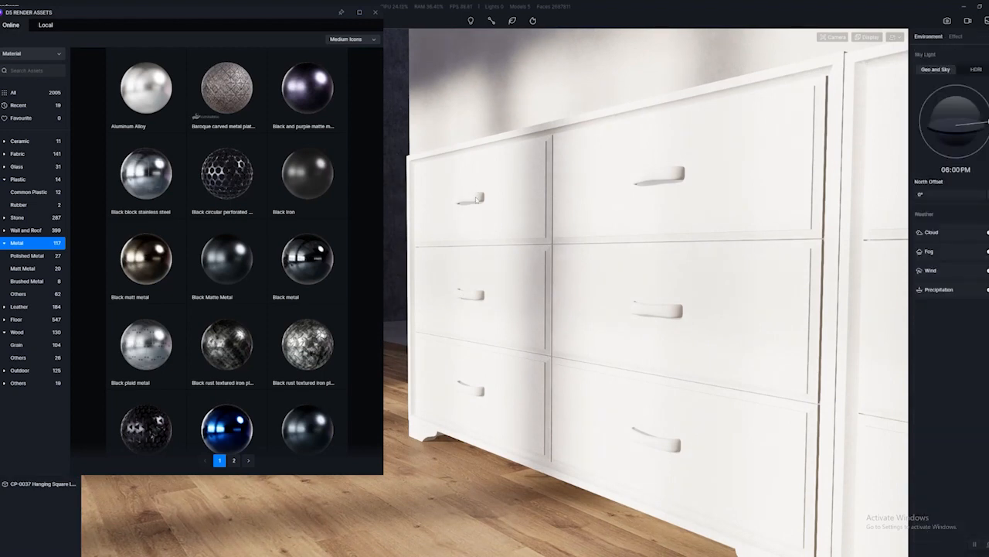
{"action": "left_click", "coordinate": [477, 200]}
{"action": "scroll", "coordinate": [240, 294], "scroll_direction": "down", "scroll_amount": 3}
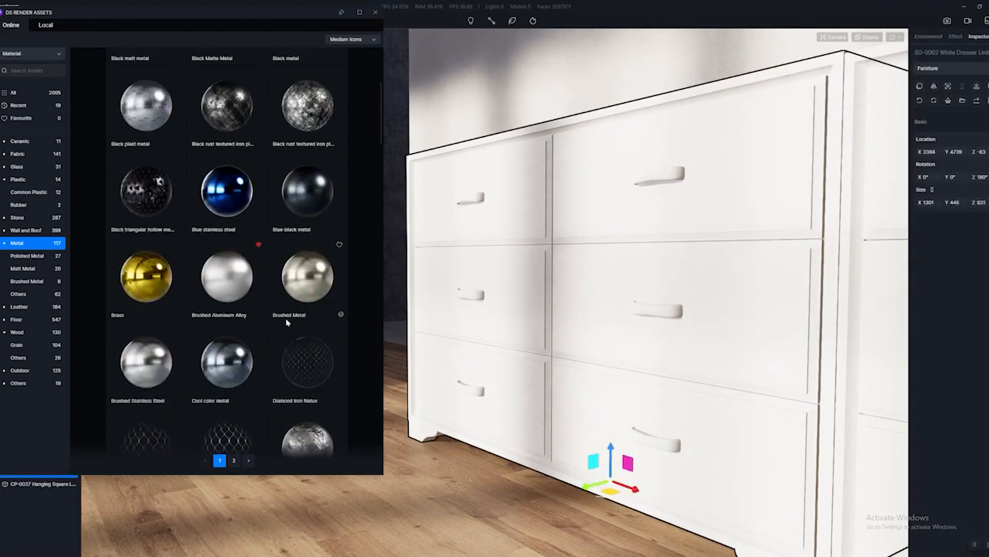
{"action": "key", "text": "e"}
{"action": "mouse_move", "coordinate": [309, 283]}
{"action": "left_mouse_down"}
{"action": "mouse_move", "coordinate": [497, 300]}
{"action": "mouse_move", "coordinate": [495, 293]}
{"action": "left_mouse_up"}
{"action": "mouse_move", "coordinate": [568, 381]}
{"action": "left_mouse_down"}
{"action": "mouse_move", "coordinate": [610, 362]}
{"action": "mouse_move", "coordinate": [688, 396]}
{"action": "left_mouse_up"}
- Sample the window frames' material and try Blue-black metal on the frames
{"action": "key", "text": "d"}
{"action": "key", "text": "e"}
{"action": "right_click_drag", "start_coordinate": [688, 396], "coordinate": [562, 347]}
{"action": "key", "text": "s"}
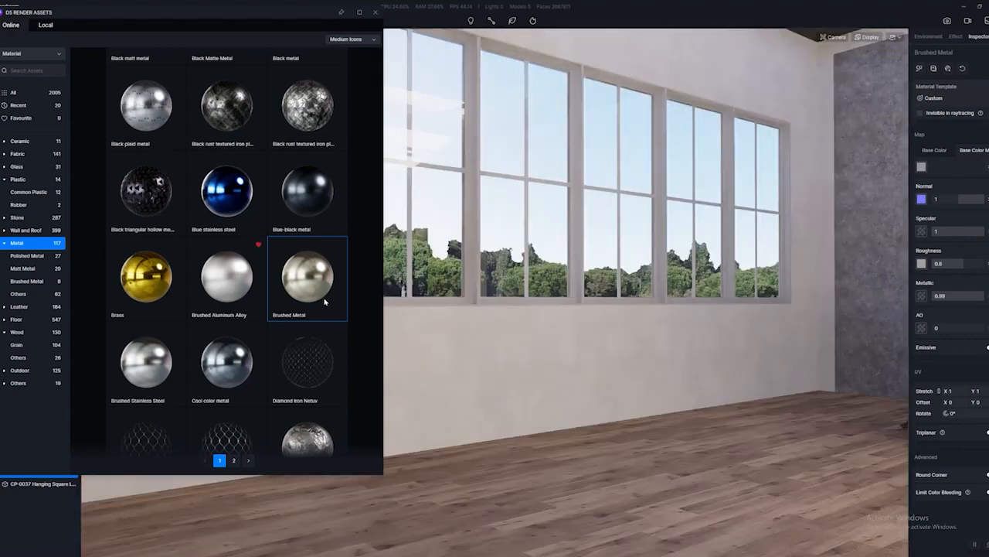
{"action": "key", "text": "w"}
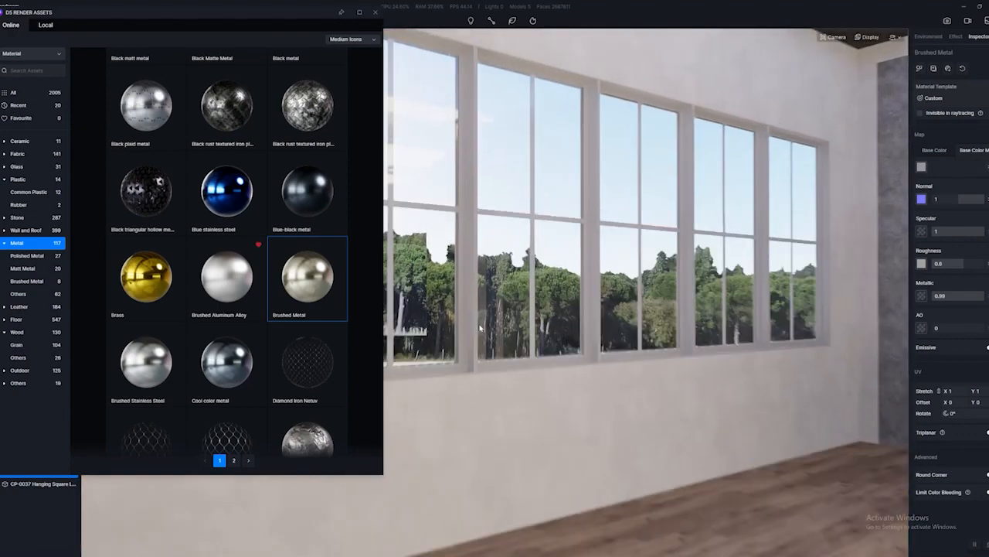
{"action": "left_click", "coordinate": [717, 226]}
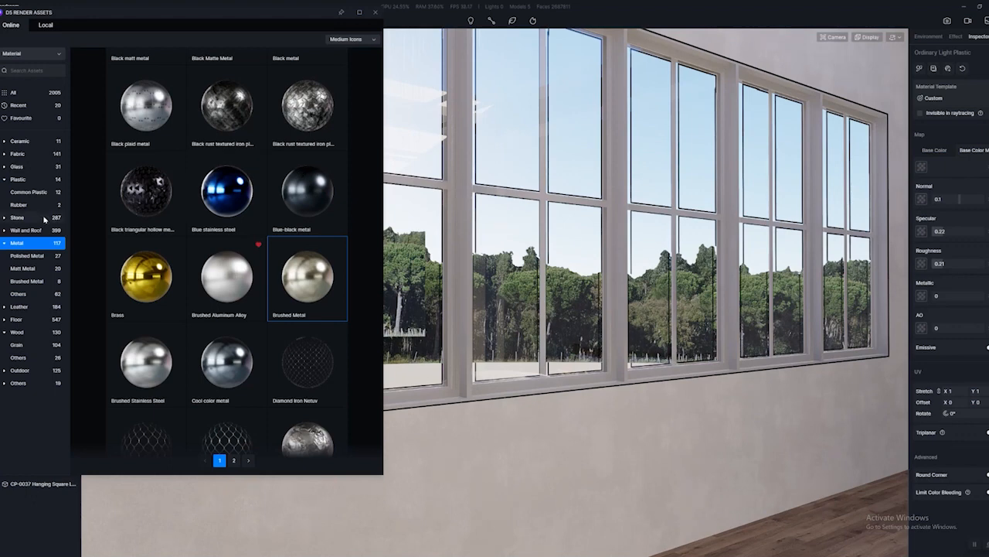
{"action": "scroll", "coordinate": [578, 341], "scroll_direction": "up", "scroll_amount": 3}
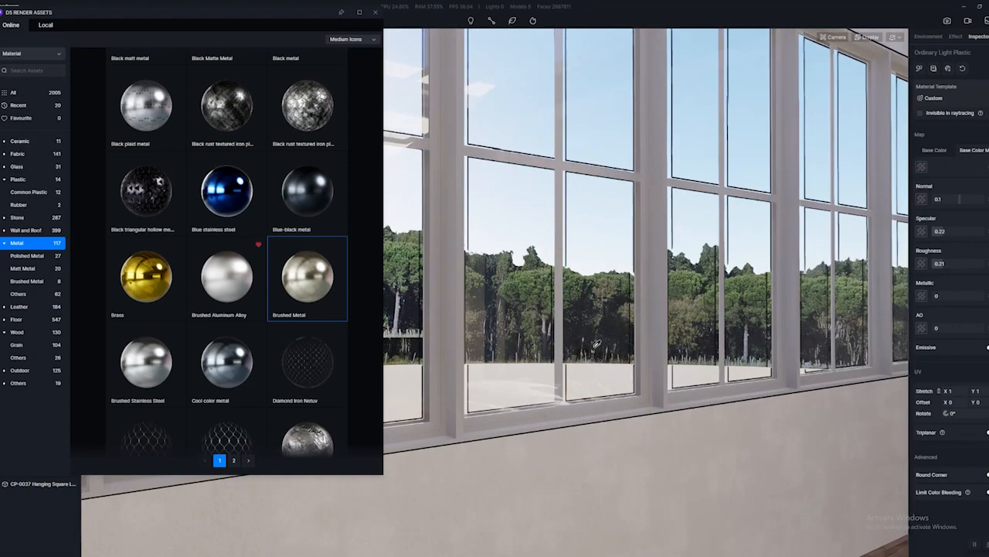
{"action": "left_click_drag", "start_coordinate": [292, 213], "coordinate": [591, 379]}
{"action": "left_click_drag", "start_coordinate": [302, 197], "coordinate": [433, 309]}
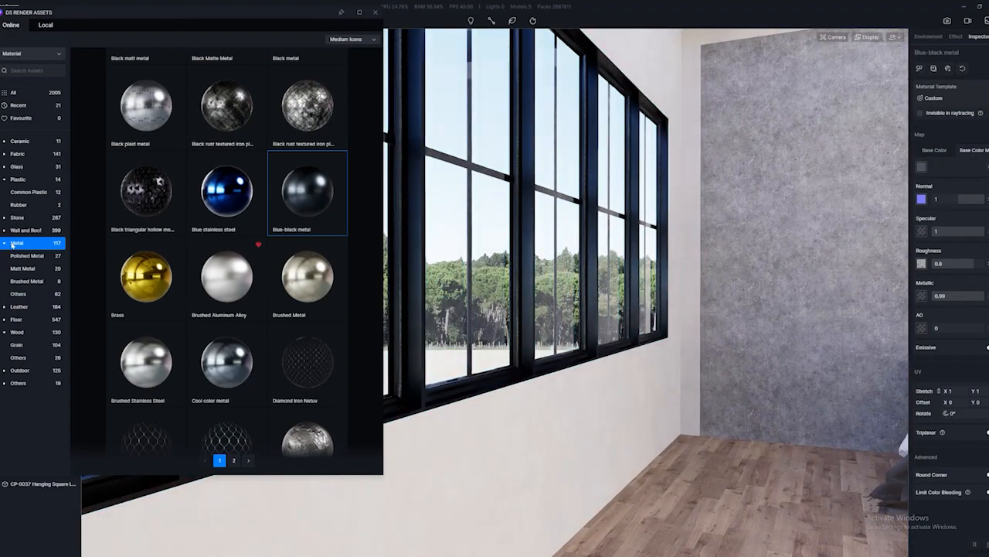
- Apply Ordinary Light Plastic from the plastic materials to the window frames in place of the metal
{"action": "left_click", "coordinate": [29, 179]}
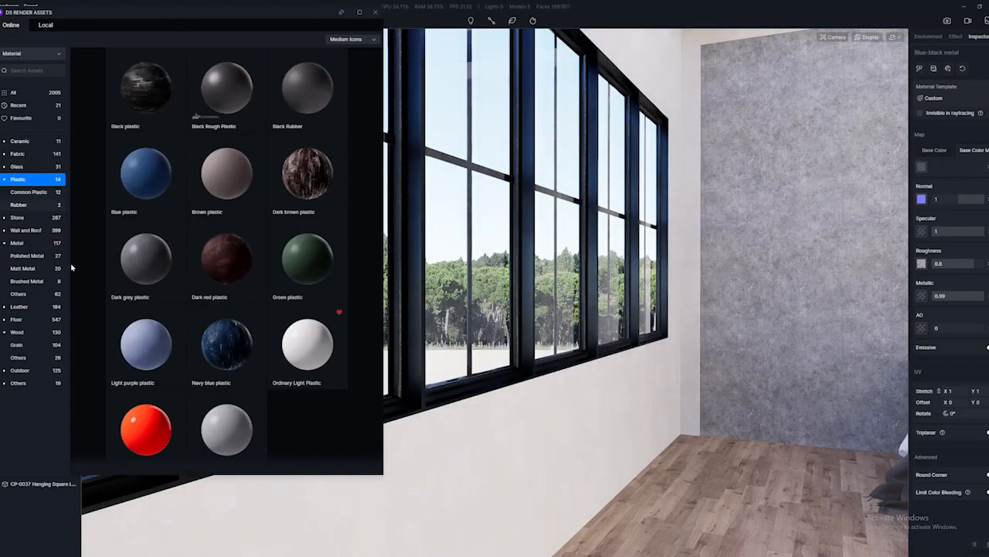
{"action": "left_click_drag", "start_coordinate": [319, 349], "coordinate": [441, 369]}
{"action": "left_click_drag", "start_coordinate": [416, 375], "coordinate": [534, 388]}
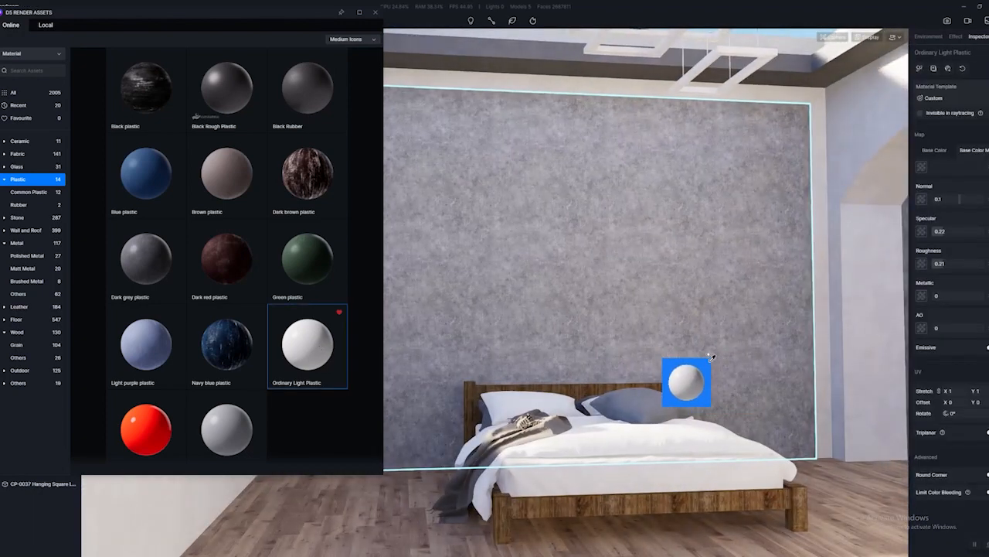
{"action": "left_click_drag", "start_coordinate": [711, 357], "coordinate": [770, 362]}
{"action": "left_click_drag", "start_coordinate": [696, 347], "coordinate": [558, 171]}
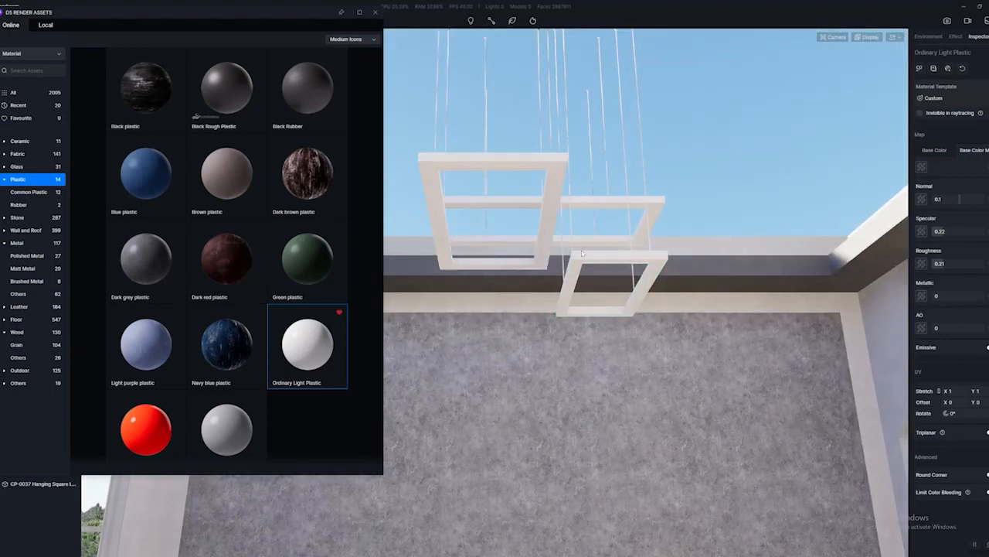
- Apply the Base_4 material from the Others category to the underside faces of the hanging square lamp
{"action": "scroll", "coordinate": [556, 186], "scroll_direction": "up", "scroll_amount": 1}
{"action": "left_click", "coordinate": [562, 191]}
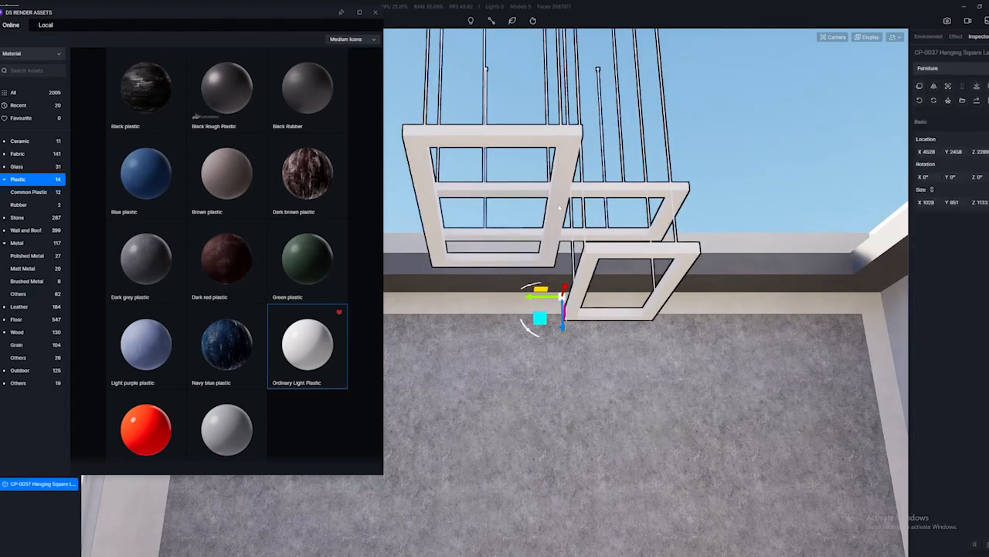
{"action": "left_click", "coordinate": [27, 385]}
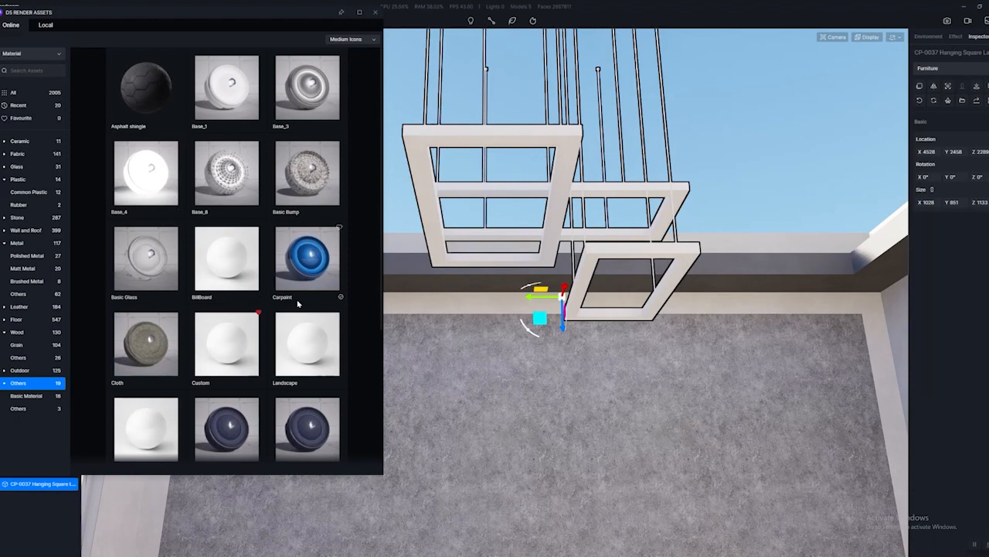
{"action": "scroll", "coordinate": [298, 303], "scroll_direction": "down", "scroll_amount": 3}
{"action": "scroll", "coordinate": [286, 301], "scroll_direction": "up", "scroll_amount": 3}
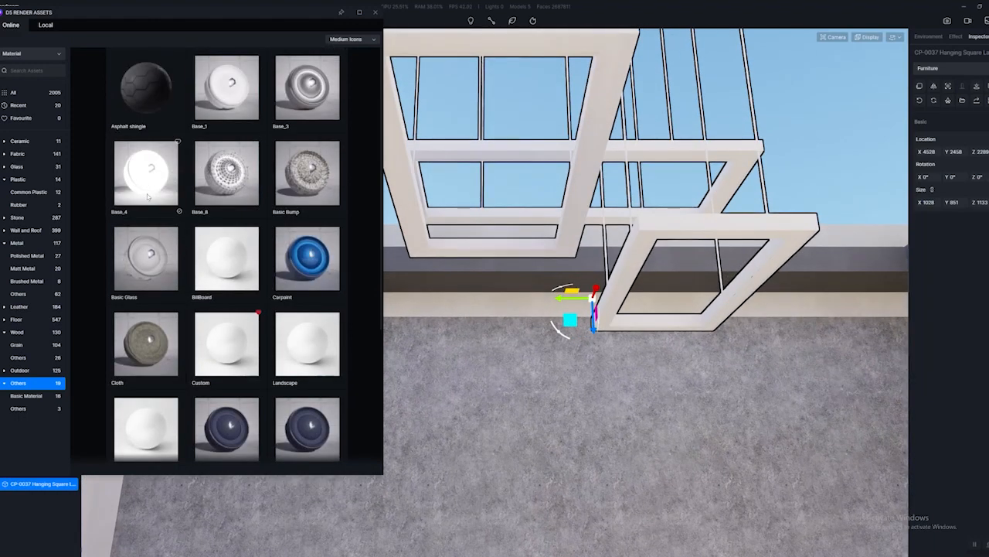
{"action": "left_click_drag", "start_coordinate": [148, 188], "coordinate": [650, 250]}
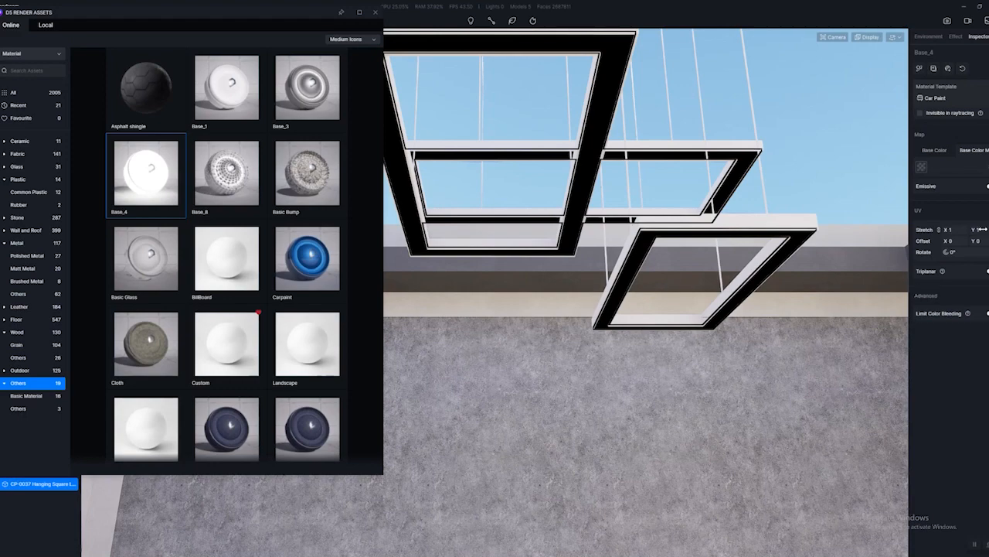
- Turn on emission for the hanging lamp's Base_4 material and set its intensity to 1.5
{"action": "left_click", "coordinate": [988, 186]}
{"action": "right_click_drag", "start_coordinate": [797, 301], "coordinate": [731, 310]}
{"action": "key", "text": "e"}
{"action": "key", "text": "q"}
{"action": "key", "text": "s"}
{"action": "left_click_drag", "start_coordinate": [951, 209], "coordinate": [978, 210]}
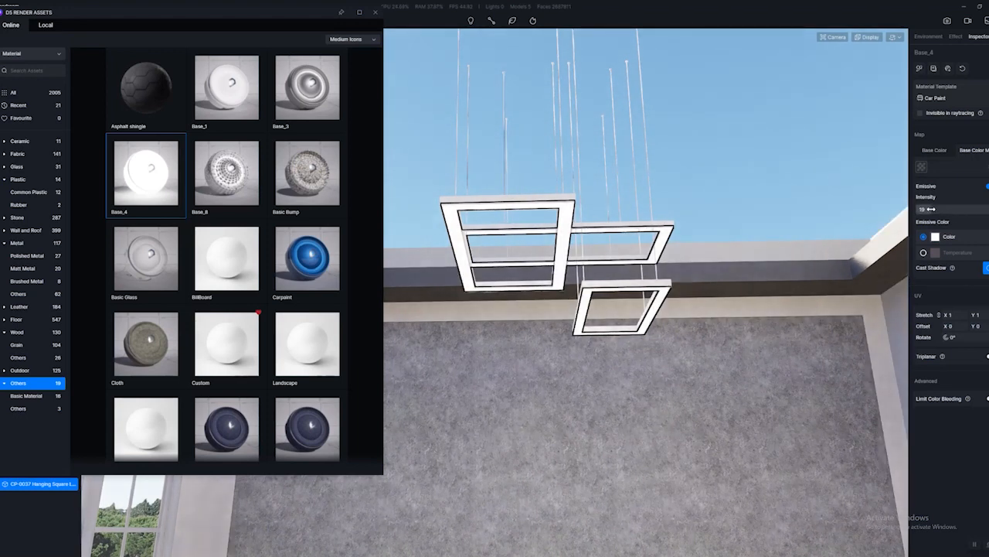
{"action": "left_click_drag", "start_coordinate": [919, 210], "coordinate": [917, 209]}
{"action": "right_click_drag", "start_coordinate": [821, 317], "coordinate": [684, 292]}
{"action": "key", "text": "e"}
{"action": "right_click_drag", "start_coordinate": [556, 244], "coordinate": [497, 316]}
{"action": "key", "text": "q"}
{"action": "key", "text": "e"}
{"action": "key", "text": "w"}
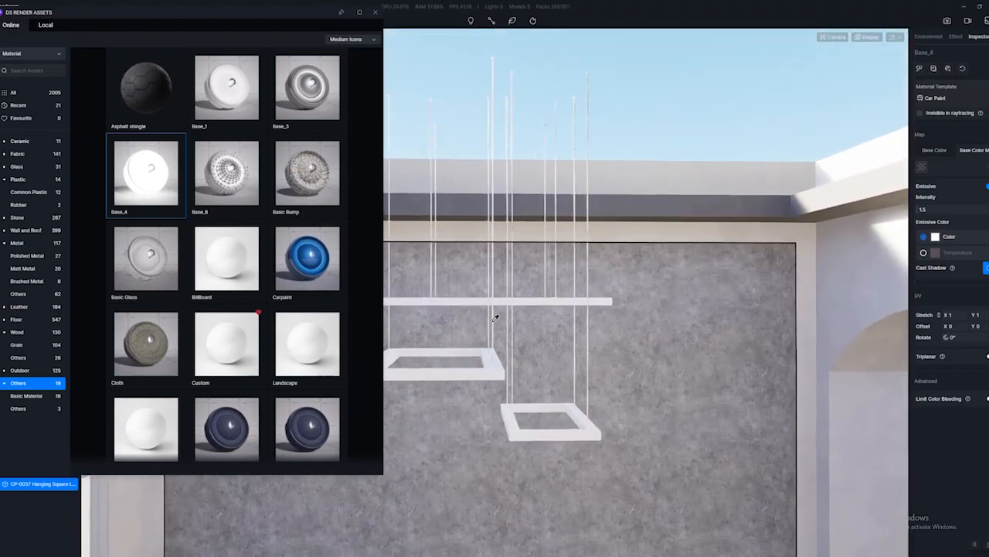
- Apply Mirror Brass from the Polished Metal materials to the frames of the hanging square lamp and end the material placement
{"action": "key", "text": "a"}
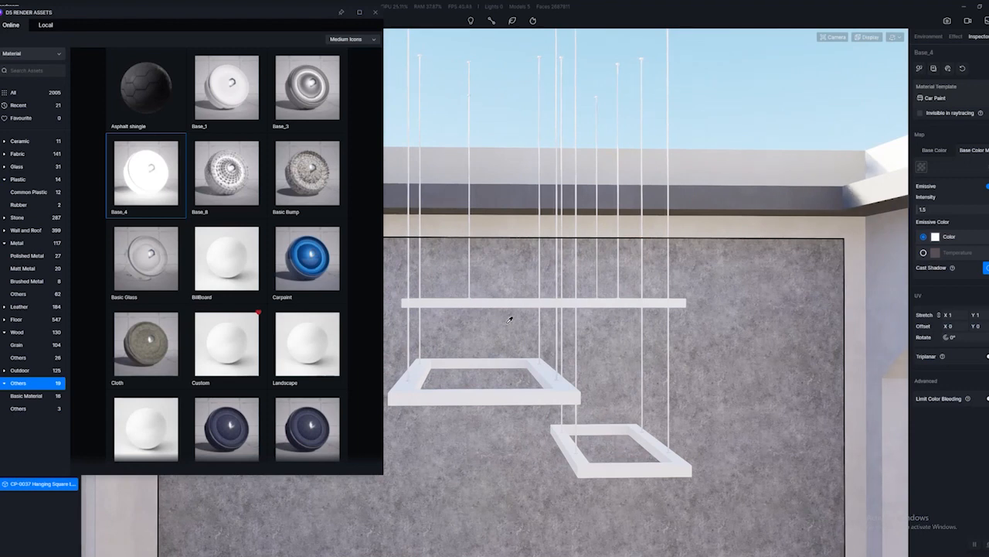
{"action": "left_click", "coordinate": [414, 304]}
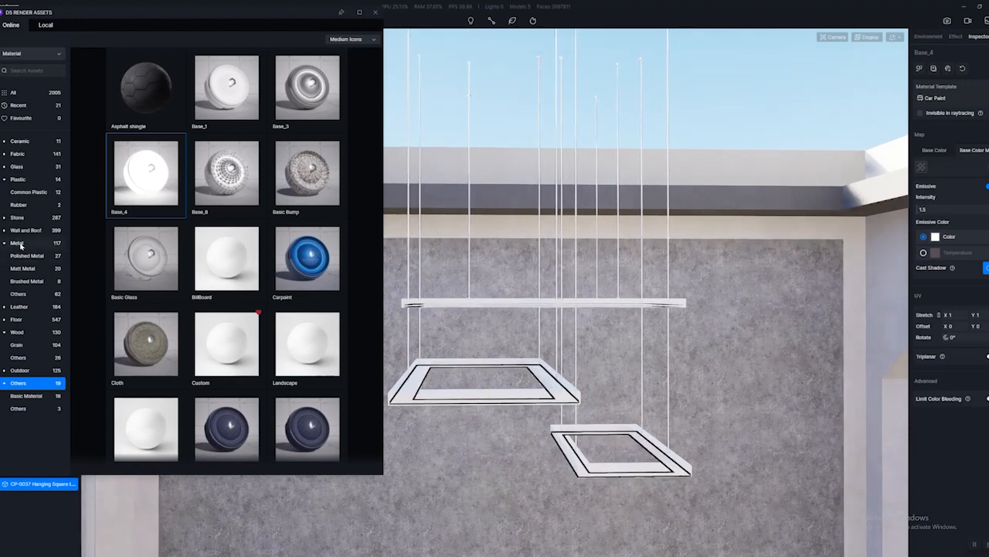
{"action": "left_click", "coordinate": [17, 243]}
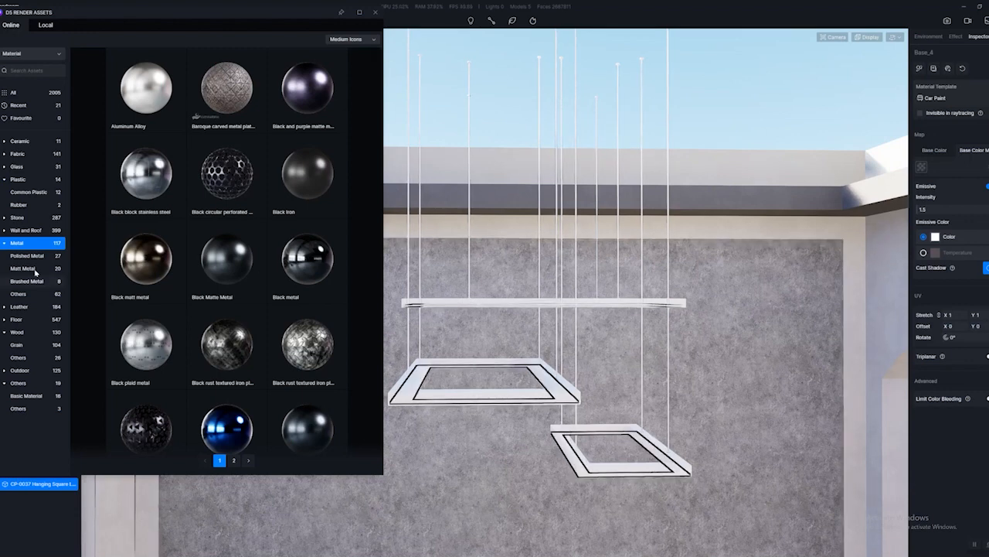
{"action": "left_click", "coordinate": [31, 256]}
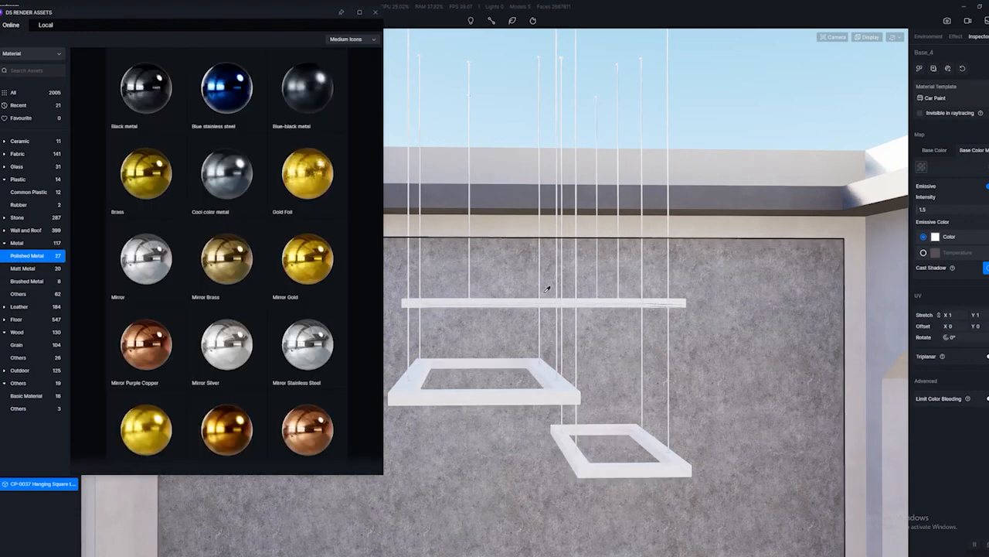
{"action": "left_click_drag", "start_coordinate": [214, 270], "coordinate": [549, 369]}
{"action": "left_click", "coordinate": [548, 370]}
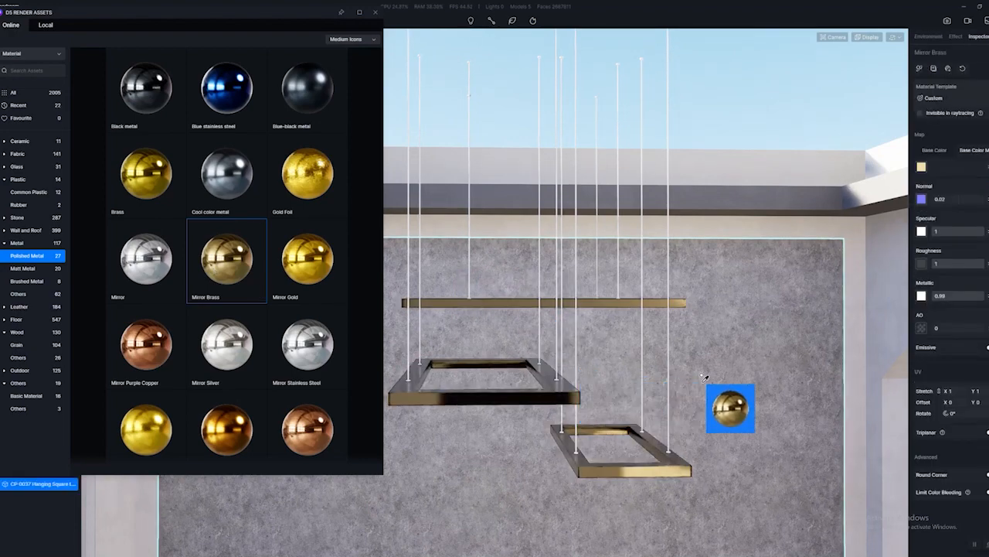
{"action": "key", "text": "q"}
{"action": "right_click_drag", "start_coordinate": [660, 373], "coordinate": [614, 309]}
{"action": "scroll", "coordinate": [568, 283], "scroll_direction": "down", "scroll_amount": 3}
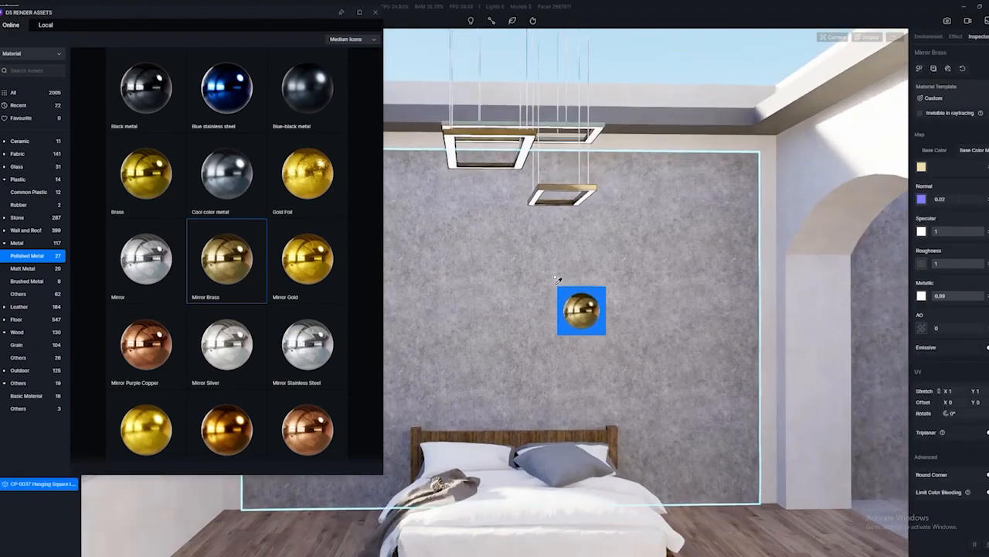
{"action": "key", "text": "q"}
{"action": "right_click_drag", "start_coordinate": [556, 279], "coordinate": [554, 249]}
{"action": "key", "text": "Escape"}
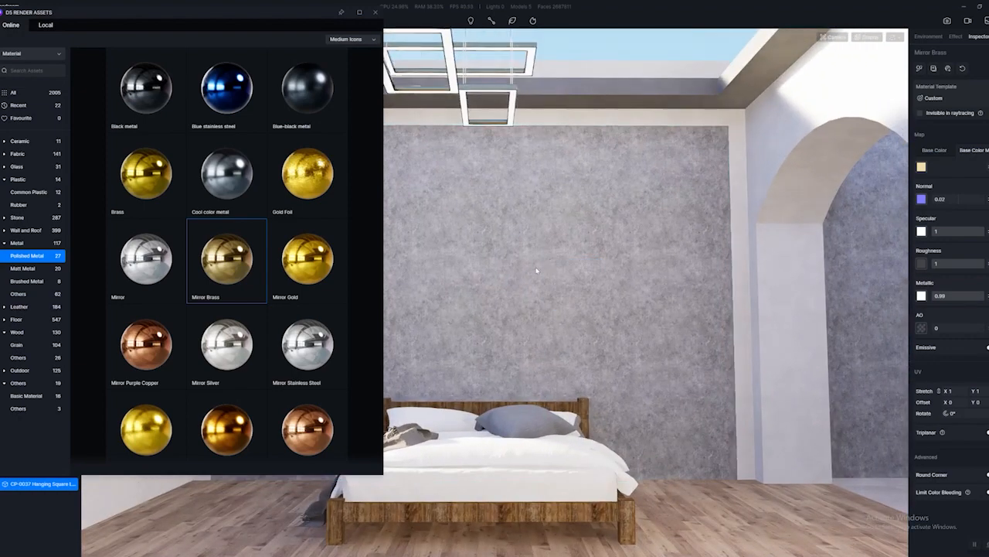
- Close the asset library and inspect the bed wall and hanging lamp from the front
{"action": "left_click", "coordinate": [374, 14]}
{"action": "scroll", "coordinate": [504, 312], "scroll_direction": "down", "scroll_amount": 3}
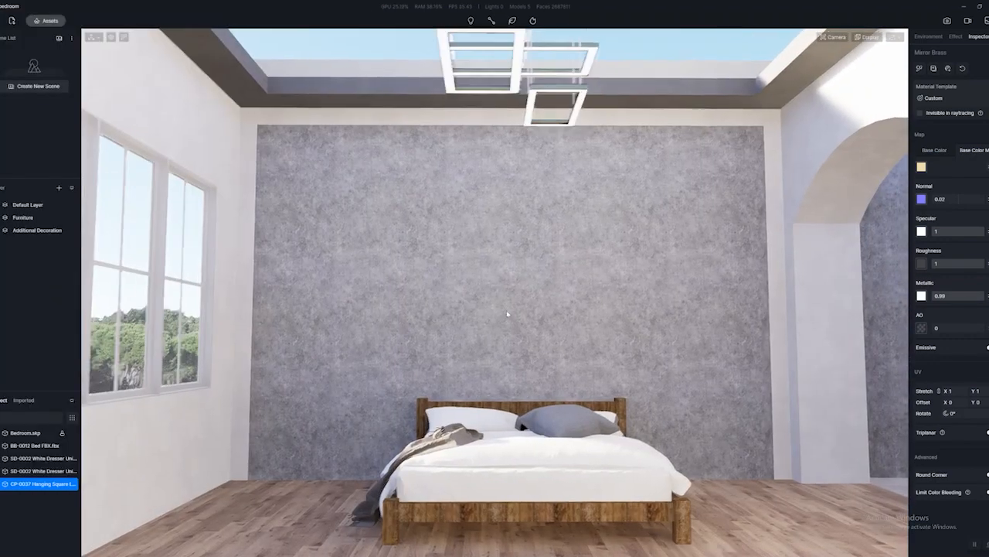
{"action": "right_click_drag", "start_coordinate": [507, 188], "coordinate": [511, 201]}
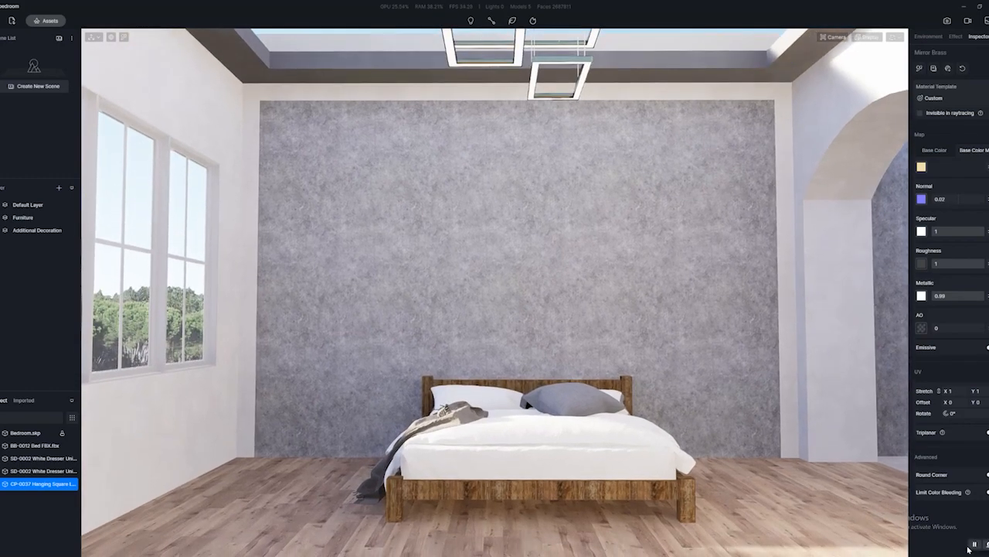
{"action": "mouse_move", "coordinate": [474, 382]}
{"action": "right_mouse_down"}
{"action": "mouse_move", "coordinate": [648, 387]}
{"action": "mouse_move", "coordinate": [483, 391]}
{"action": "right_mouse_up"}
{"action": "right_click_drag", "start_coordinate": [743, 484], "coordinate": [733, 482]}
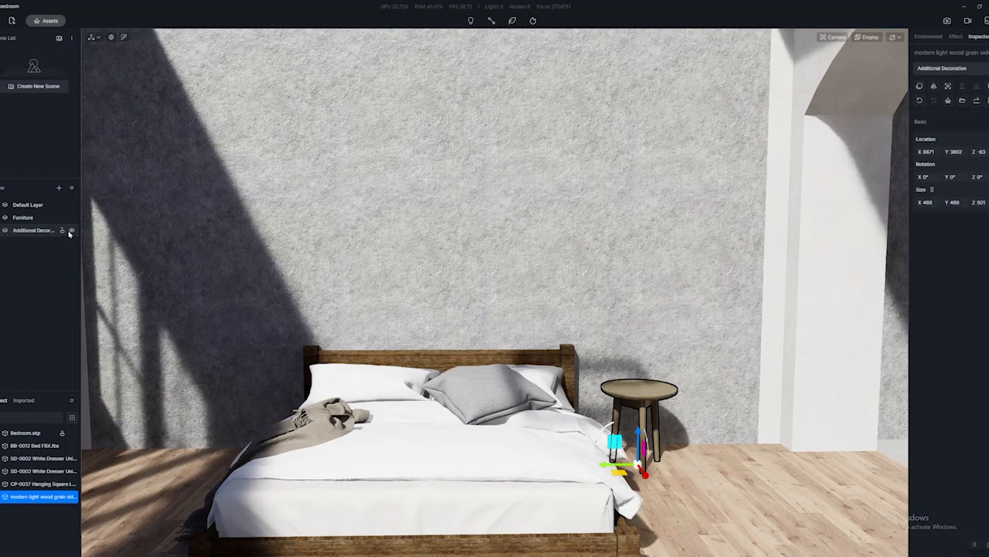
- Open the model asset library near the placed side table and show its Furniture category
{"action": "right_click_drag", "start_coordinate": [462, 352], "coordinate": [527, 348]}
{"action": "key", "text": "q"}
{"action": "key", "text": "d"}
{"action": "key", "text": "w"}
{"action": "key", "text": "a"}
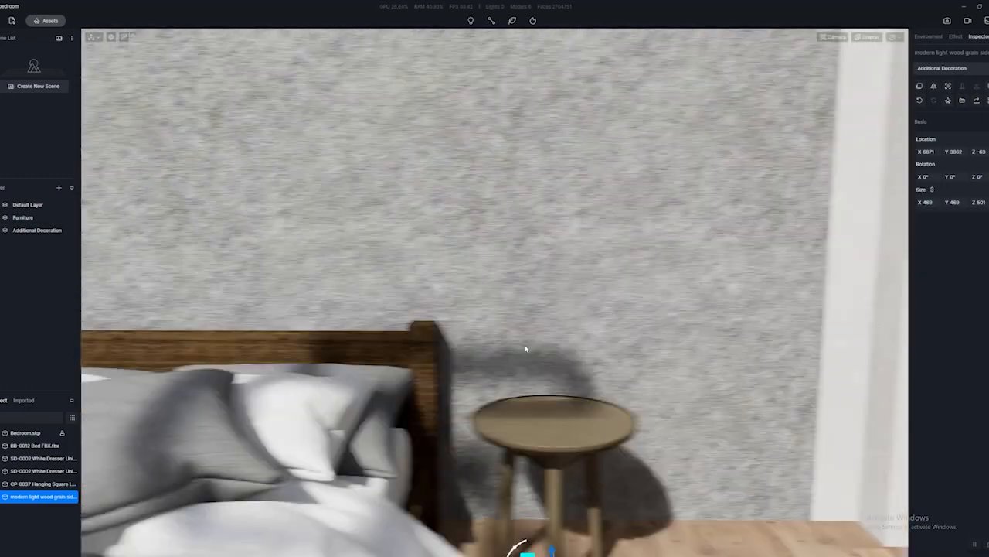
{"action": "key", "text": "m"}
{"action": "mouse_move", "coordinate": [283, 275]}
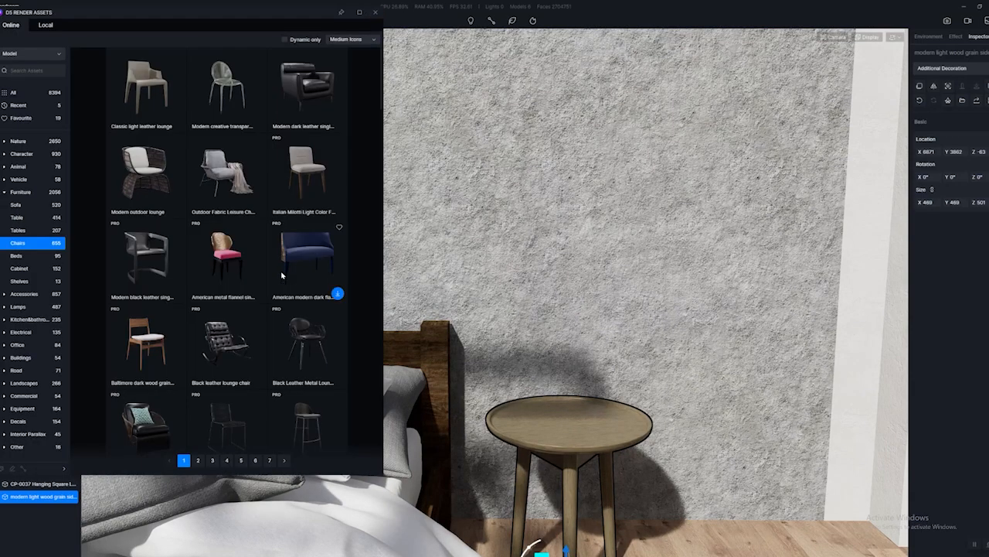
{"action": "left_click", "coordinate": [19, 193]}
{"action": "left_click", "coordinate": [20, 55]}
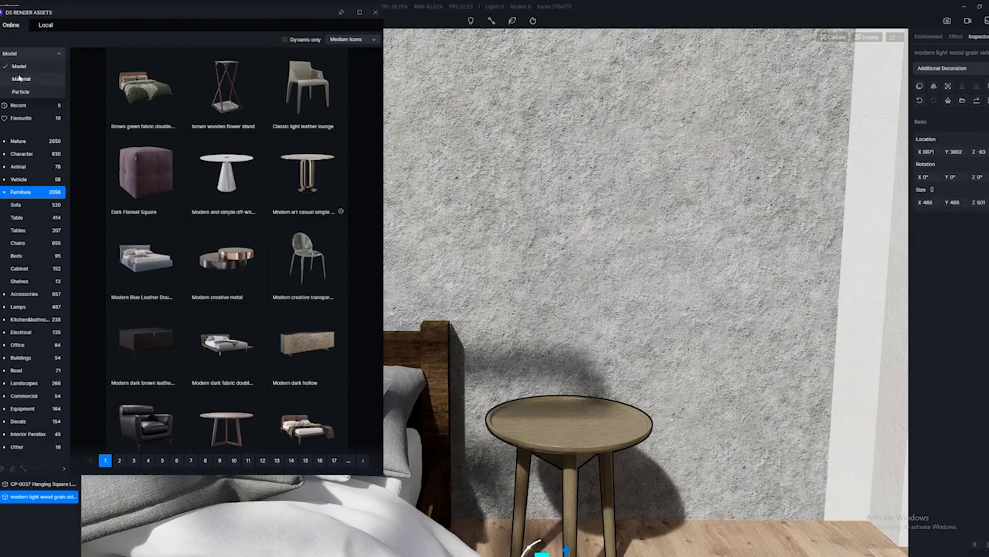
{"action": "left_click", "coordinate": [19, 67]}
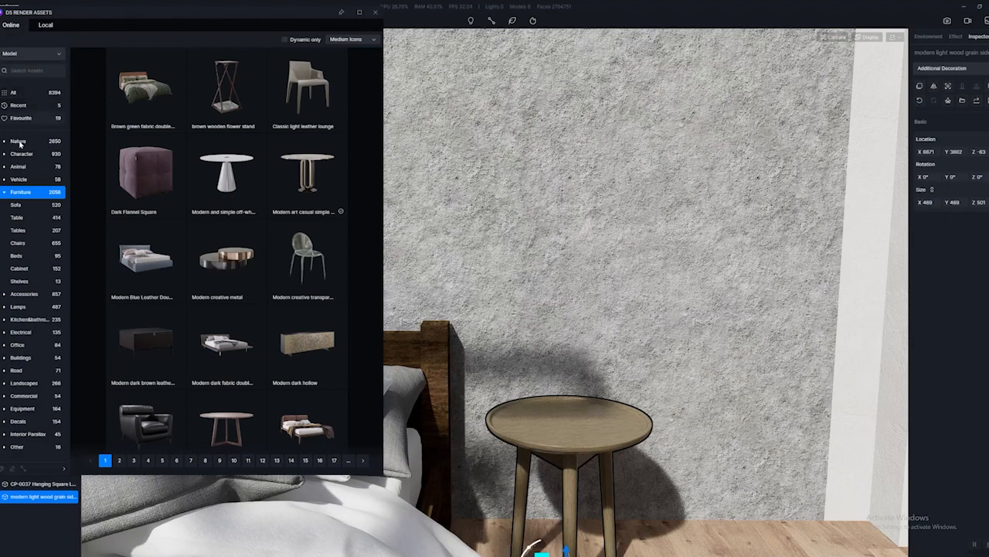
- Browse the Table and Tables furniture subcategories for a bedside table
{"action": "left_click", "coordinate": [31, 218]}
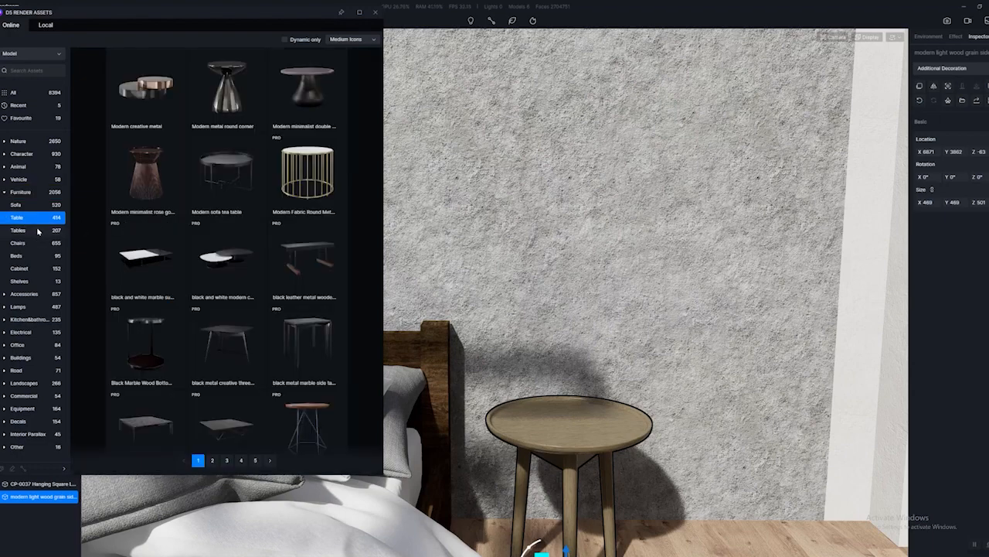
{"action": "left_click", "coordinate": [37, 231]}
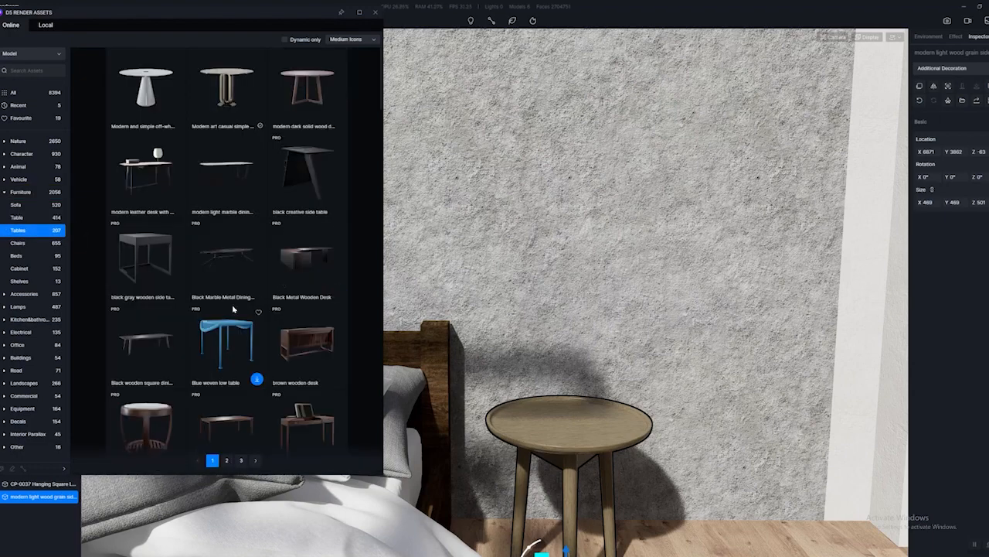
{"action": "scroll", "coordinate": [233, 309], "scroll_direction": "down", "scroll_amount": 3}
{"action": "scroll", "coordinate": [230, 312], "scroll_direction": "down", "scroll_amount": 3}
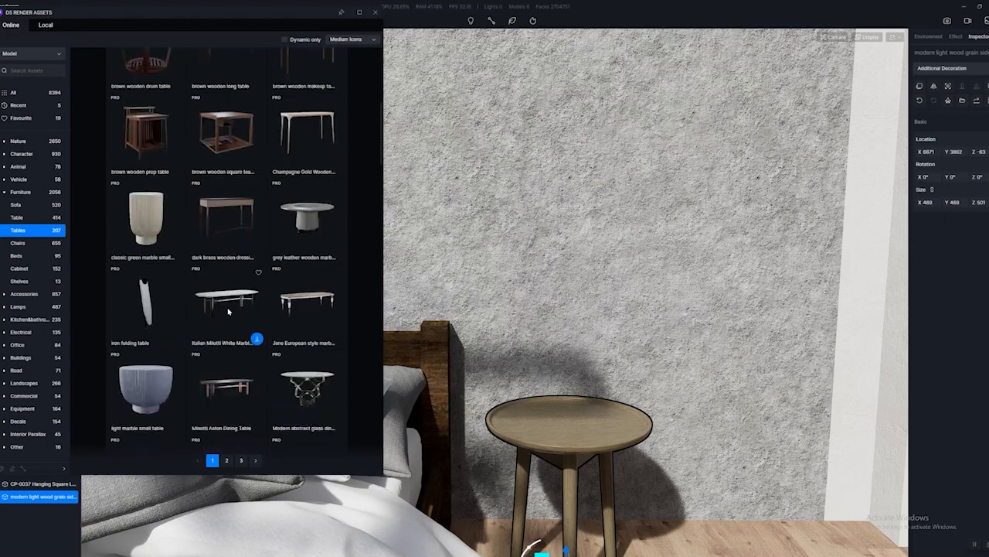
{"action": "left_click", "coordinate": [17, 218]}
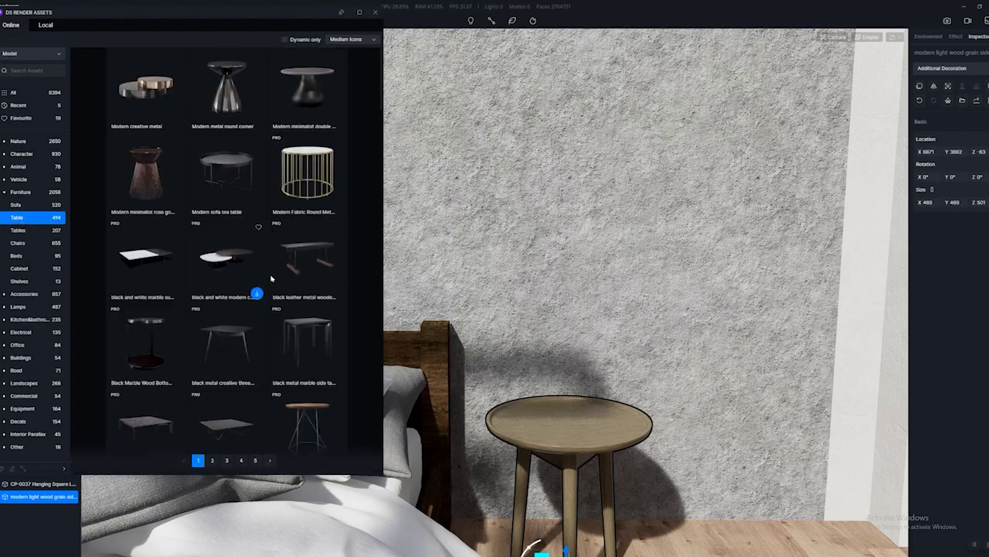
{"action": "scroll", "coordinate": [525, 299], "scroll_direction": "down", "scroll_amount": 3}
{"action": "scroll", "coordinate": [228, 309], "scroll_direction": "down", "scroll_amount": 3}
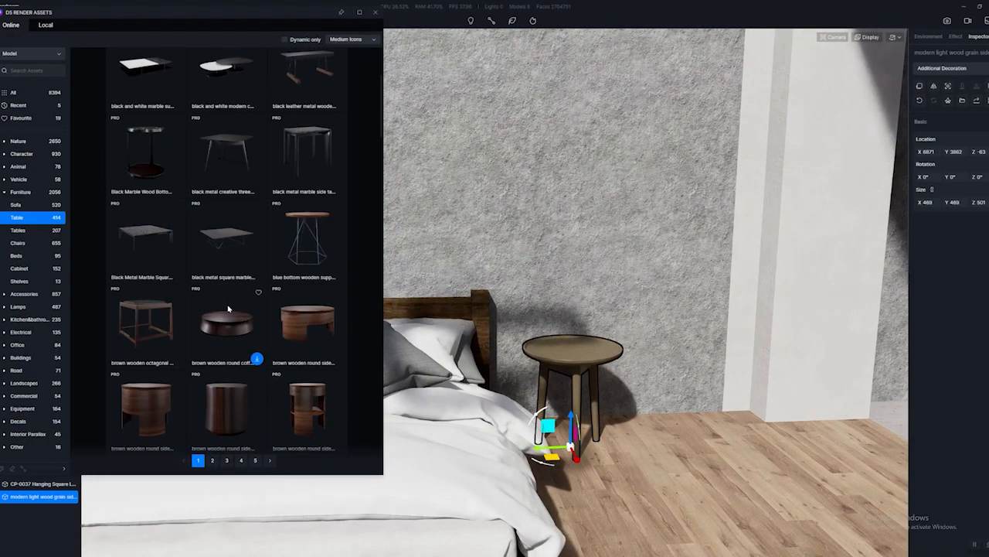
{"action": "scroll", "coordinate": [228, 310], "scroll_direction": "down", "scroll_amount": 3}
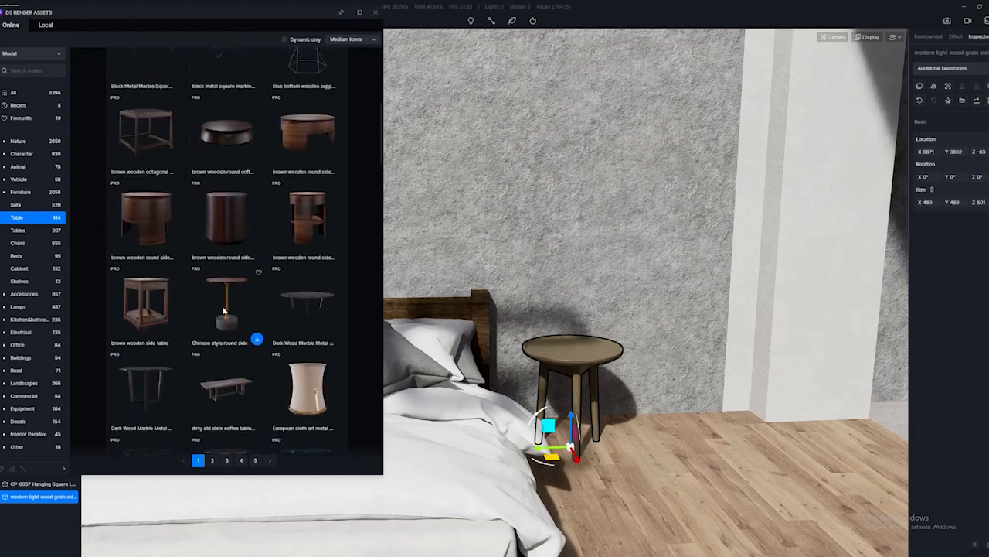
- Place a second modern light wood grain side table, found on page 3 of the Table category, on the floor at the window side of the bed
{"action": "left_click", "coordinate": [227, 460]}
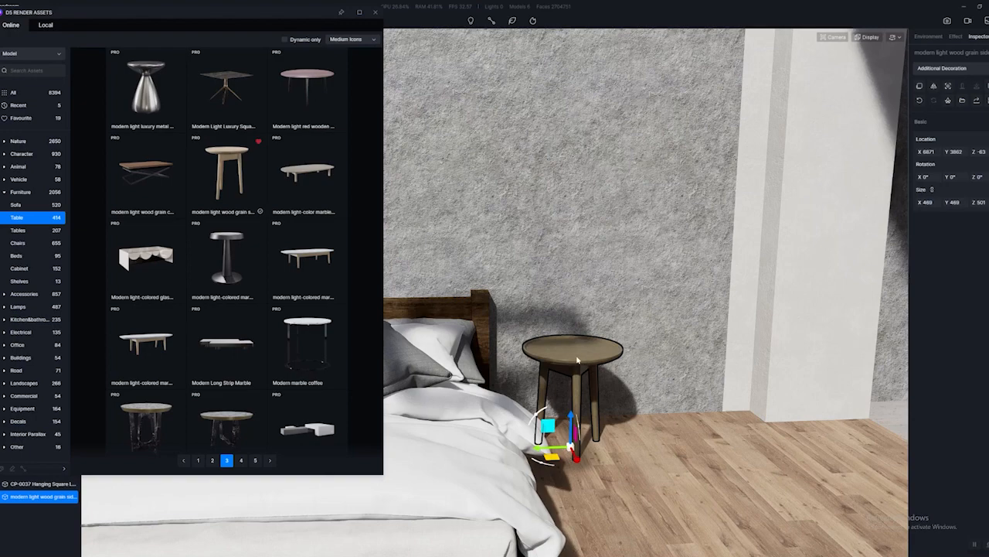
{"action": "key", "text": "s"}
{"action": "right_click_drag", "start_coordinate": [577, 361], "coordinate": [603, 362]}
{"action": "key", "text": "w"}
{"action": "key", "text": "a"}
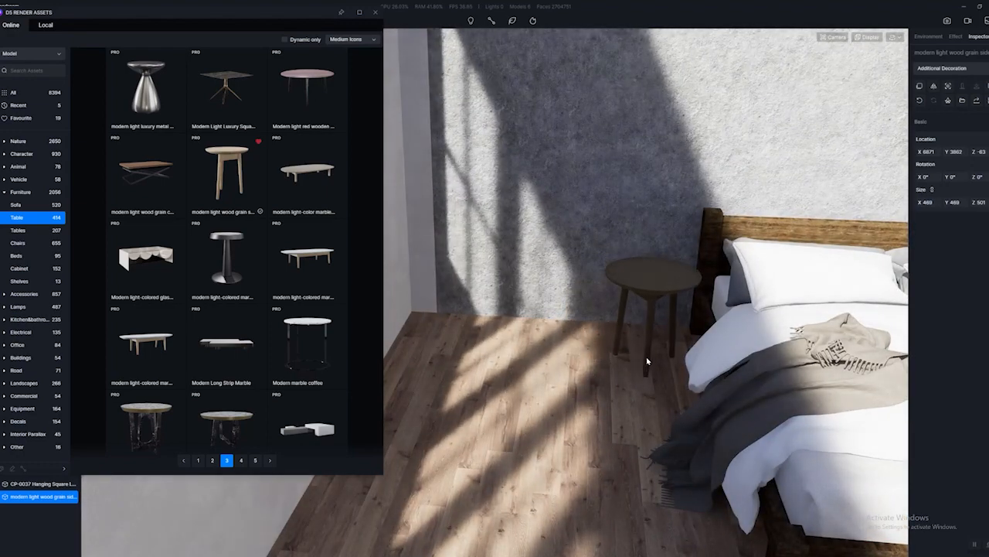
{"action": "left_click", "coordinate": [629, 358]}
- Check the side tables on both sides of the bed and close the asset library
{"action": "key", "text": "d"}
{"action": "right_click_drag", "start_coordinate": [629, 420], "coordinate": [650, 315]}
{"action": "key", "text": "s"}
{"action": "key", "text": "q"}
{"action": "key", "text": "s"}
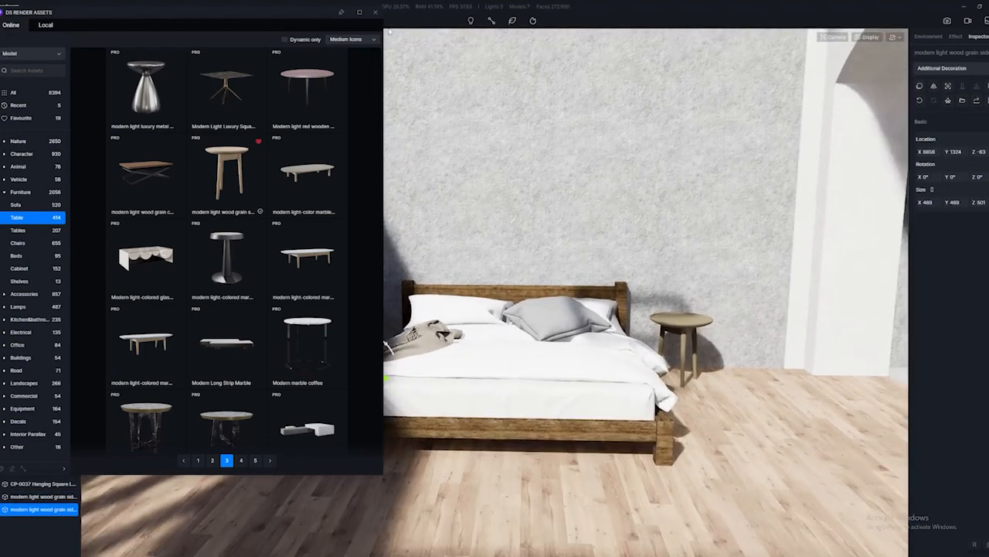
{"action": "left_click", "coordinate": [376, 13]}
- Reopen the model library beside the window-side table and show the Accessories category
{"action": "right_click_drag", "start_coordinate": [495, 456], "coordinate": [504, 418]}
{"action": "key", "text": "a"}
{"action": "key", "text": "w"}
{"action": "key", "text": "a"}
{"action": "key", "text": "m"}
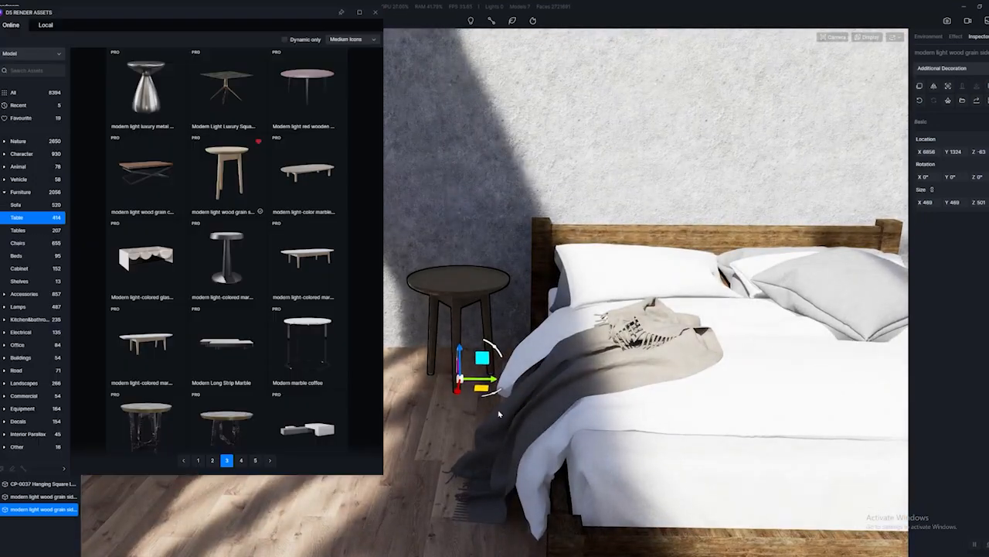
{"action": "left_click", "coordinate": [24, 295]}
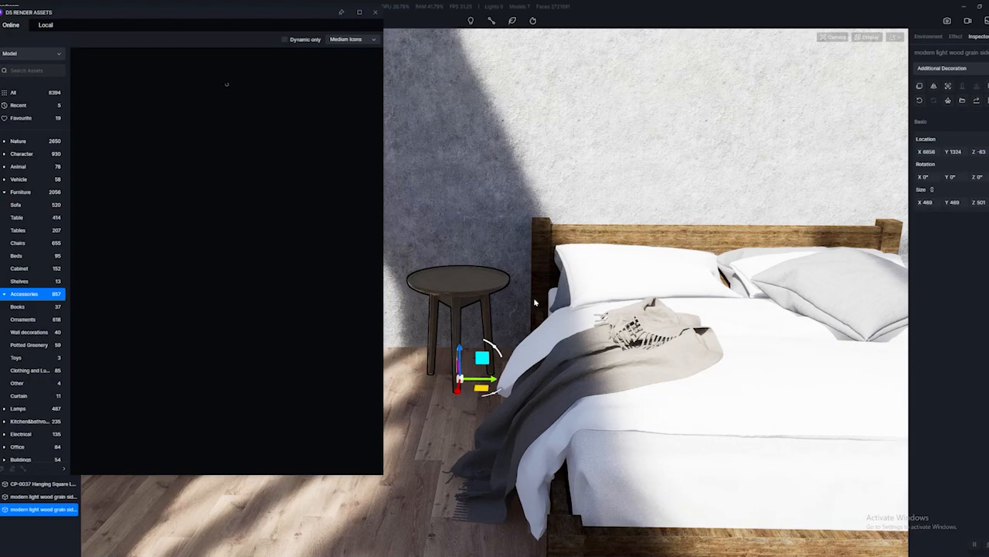
- Browse the first page of Accessories models for bedroom decorations, including plants, curtains and abstract sculptures
{"action": "right_click_drag", "start_coordinate": [494, 260], "coordinate": [514, 237]}
{"action": "key", "text": "d"}
{"action": "key", "text": "a"}
{"action": "key", "text": "s"}
{"action": "key", "text": "w"}
{"action": "scroll", "coordinate": [254, 271], "scroll_direction": "down", "scroll_amount": 3}
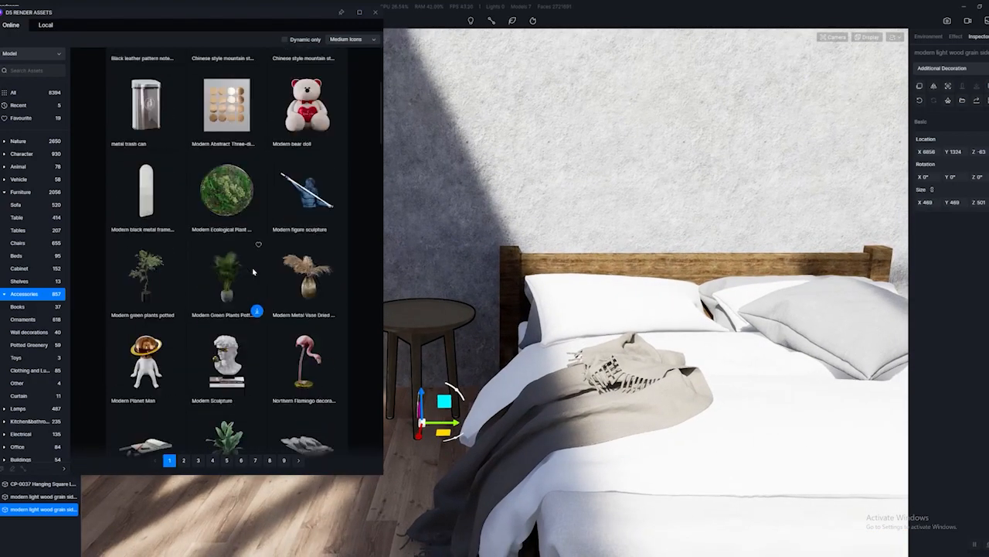
{"action": "scroll", "coordinate": [226, 261], "scroll_direction": "up", "scroll_amount": 2}
{"action": "scroll", "coordinate": [167, 213], "scroll_direction": "down", "scroll_amount": 5}
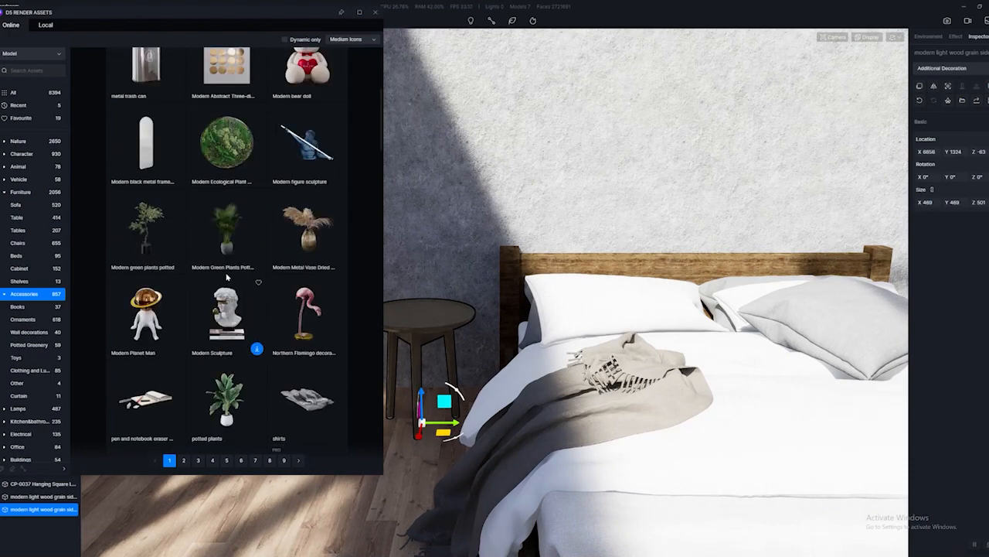
{"action": "scroll", "coordinate": [225, 274], "scroll_direction": "down", "scroll_amount": 2}
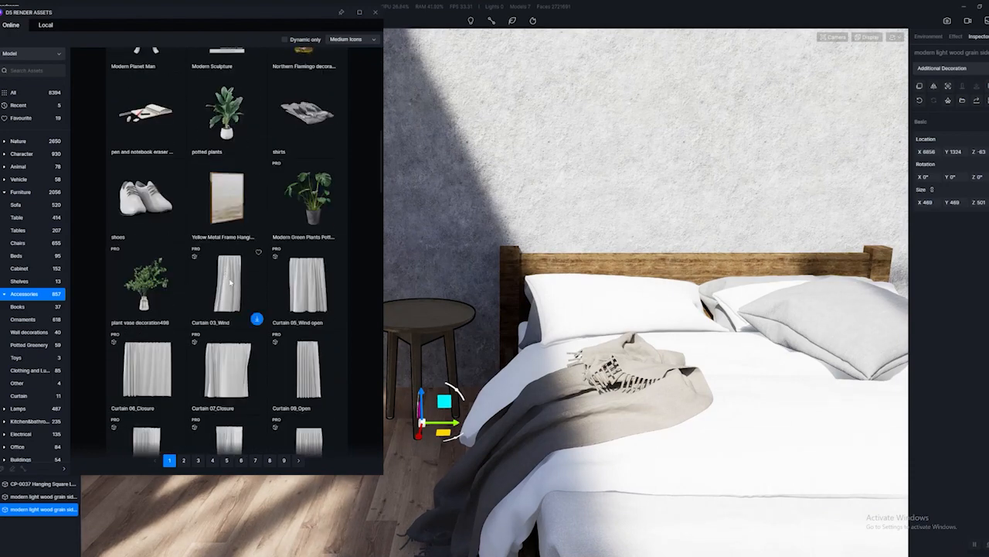
{"action": "scroll", "coordinate": [228, 282], "scroll_direction": "down", "scroll_amount": 5}
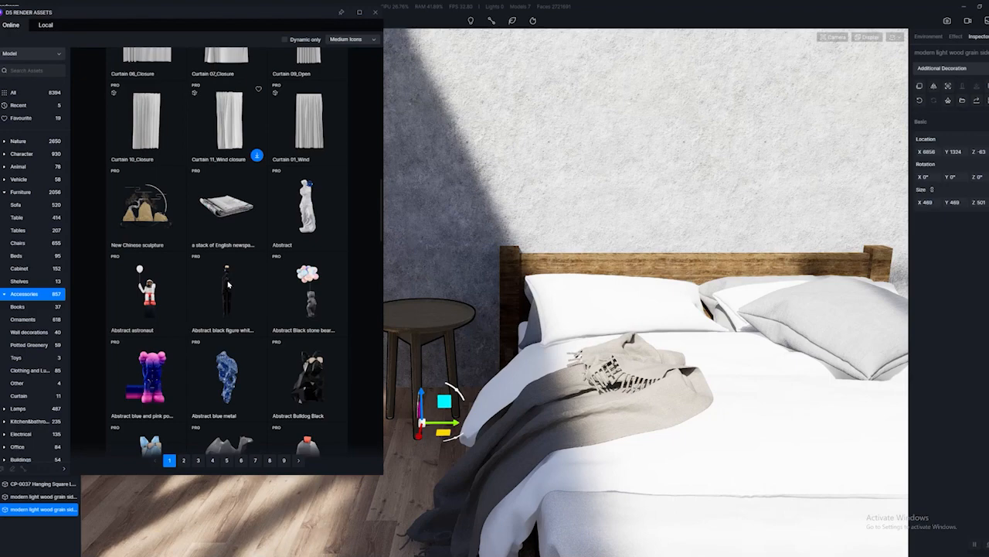
{"action": "scroll", "coordinate": [228, 285], "scroll_direction": "down", "scroll_amount": 10}
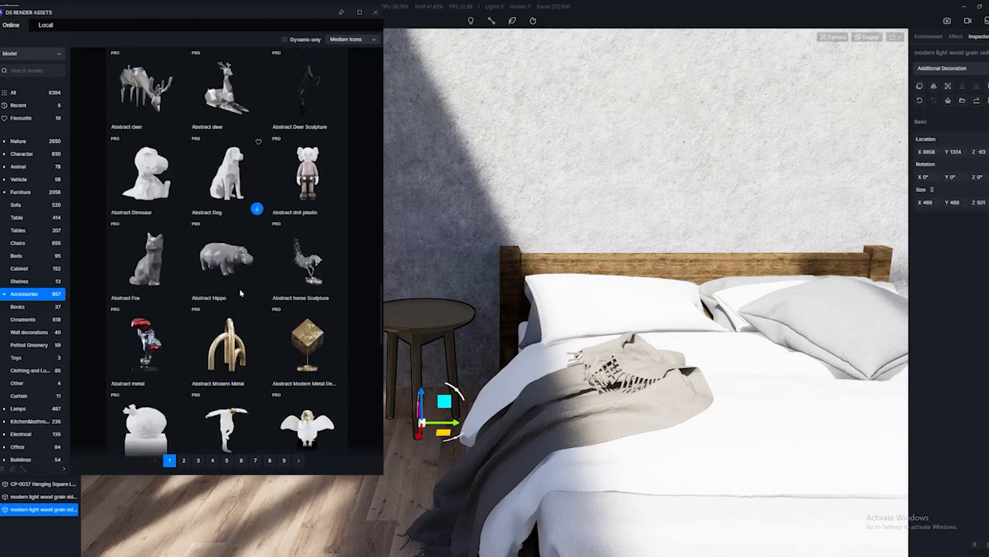
{"action": "scroll", "coordinate": [241, 293], "scroll_direction": "down", "scroll_amount": 2}
- Examine the bedside area and the wooden shelf in the room beyond the arch as places for decorations
{"action": "right_click_drag", "start_coordinate": [484, 315], "coordinate": [473, 280]}
{"action": "scroll", "coordinate": [484, 315], "scroll_direction": "up", "scroll_amount": 2}
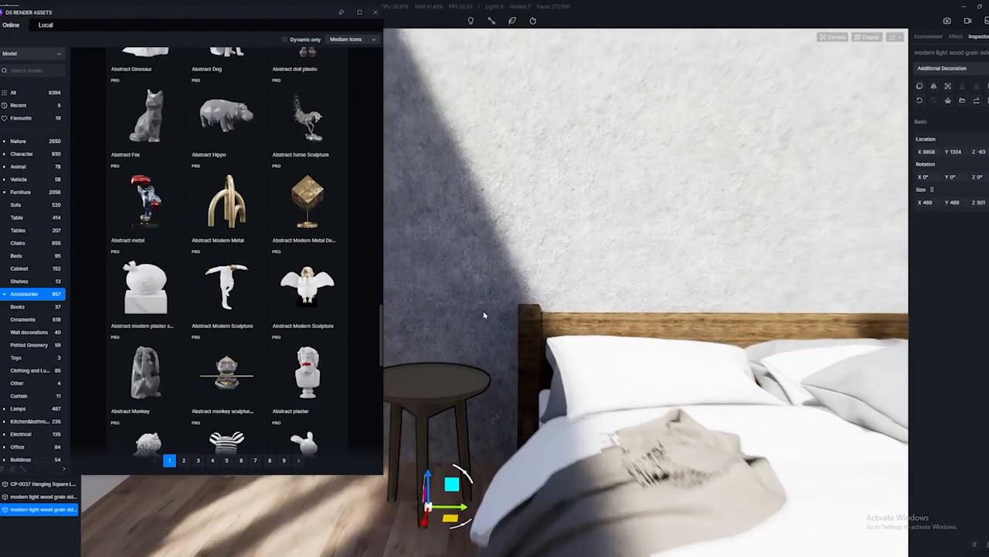
{"action": "right_click_drag", "start_coordinate": [510, 397], "coordinate": [967, 354]}
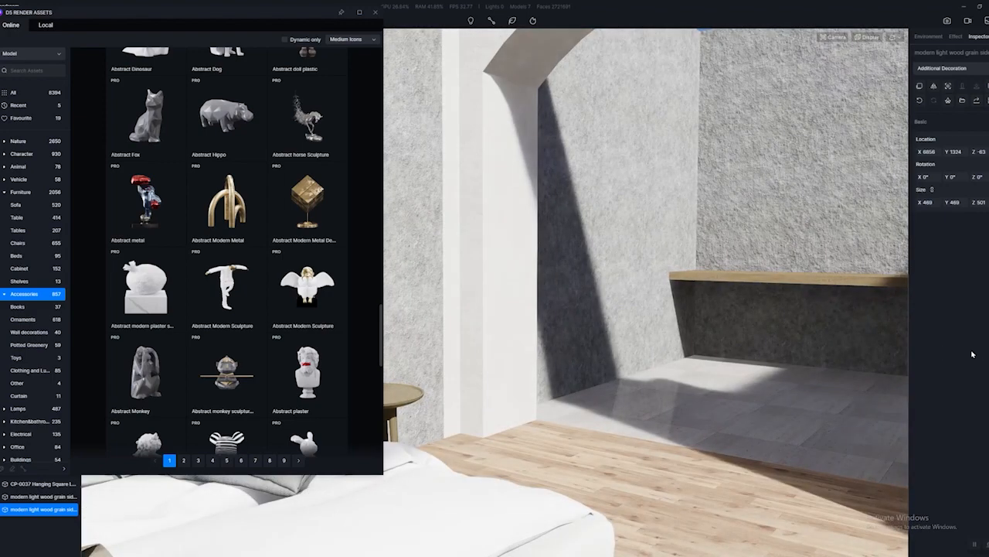
{"action": "right_click_drag", "start_coordinate": [662, 326], "coordinate": [861, 320]}
{"action": "scroll", "coordinate": [809, 306], "scroll_direction": "up", "scroll_amount": 5}
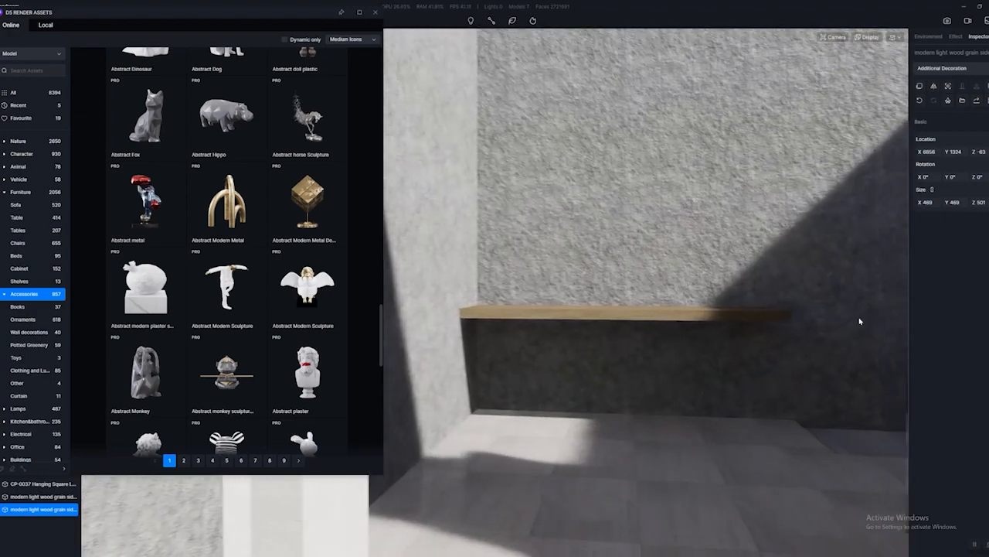
{"action": "right_click_drag", "start_coordinate": [757, 327], "coordinate": [27, 396]}
{"action": "key", "text": "s"}
{"action": "key", "text": "a"}
{"action": "right_click_drag", "start_coordinate": [614, 367], "coordinate": [560, 362]}
{"action": "key", "text": "d"}
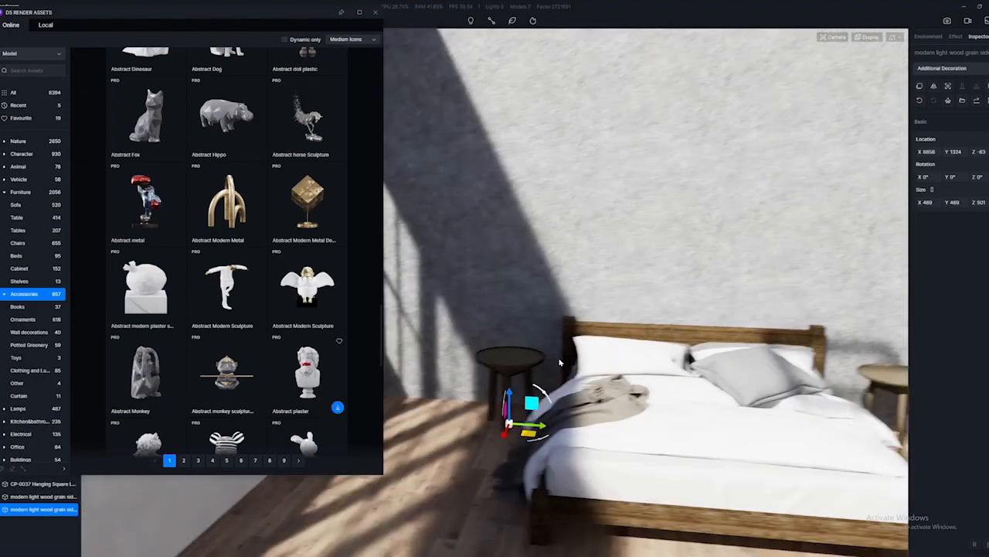
{"action": "right_click_drag", "start_coordinate": [605, 368], "coordinate": [609, 360]}
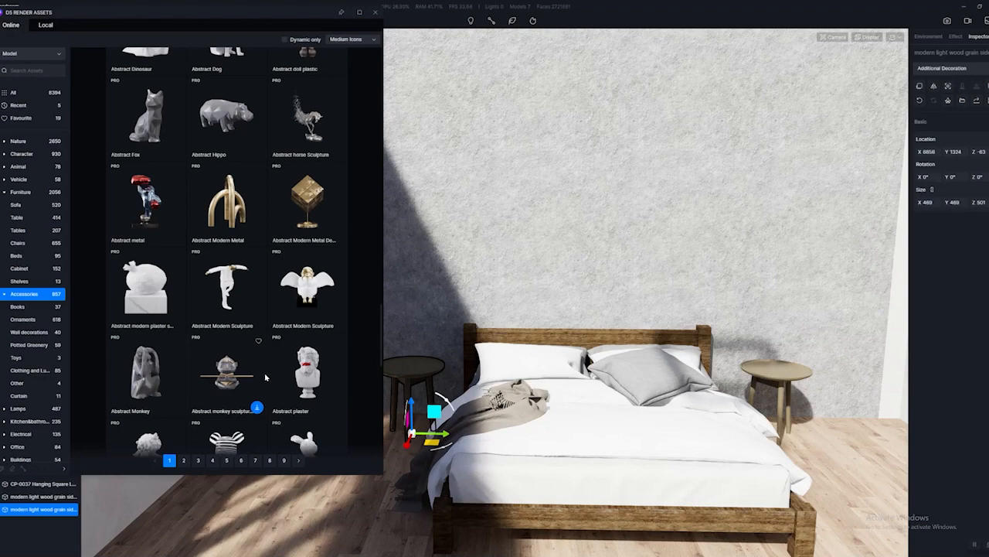
- Browse more of the Accessories models, including sculptures, magazines and books, and look over the bed wall
{"action": "scroll", "coordinate": [265, 377], "scroll_direction": "down", "scroll_amount": 2}
{"action": "scroll", "coordinate": [275, 388], "scroll_direction": "down", "scroll_amount": 5}
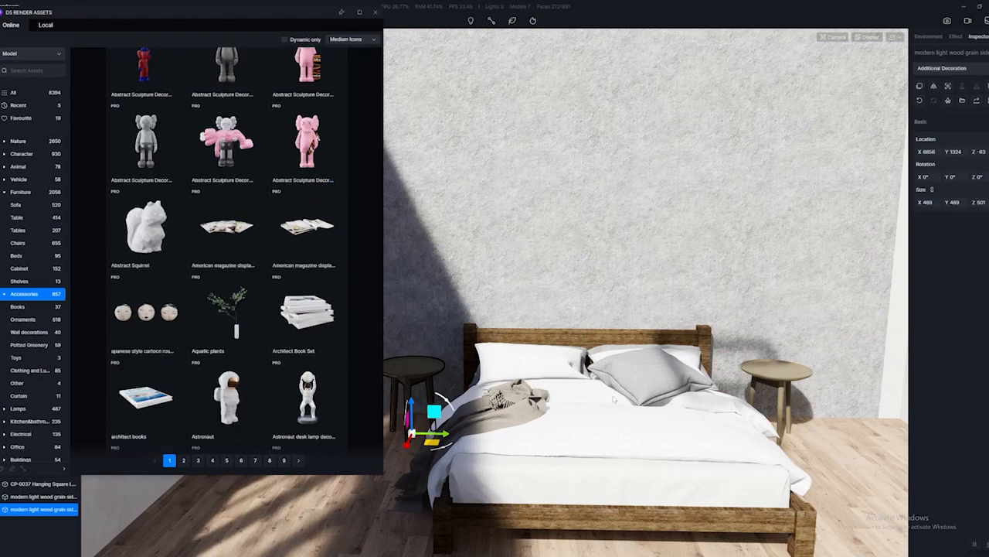
{"action": "right_click_drag", "start_coordinate": [615, 400], "coordinate": [634, 429]}
{"action": "middle_click_drag", "start_coordinate": [634, 429], "coordinate": [630, 371]}
{"action": "scroll", "coordinate": [630, 372], "scroll_direction": "up", "scroll_amount": 1}
{"action": "scroll", "coordinate": [630, 372], "scroll_direction": "up", "scroll_amount": 1}
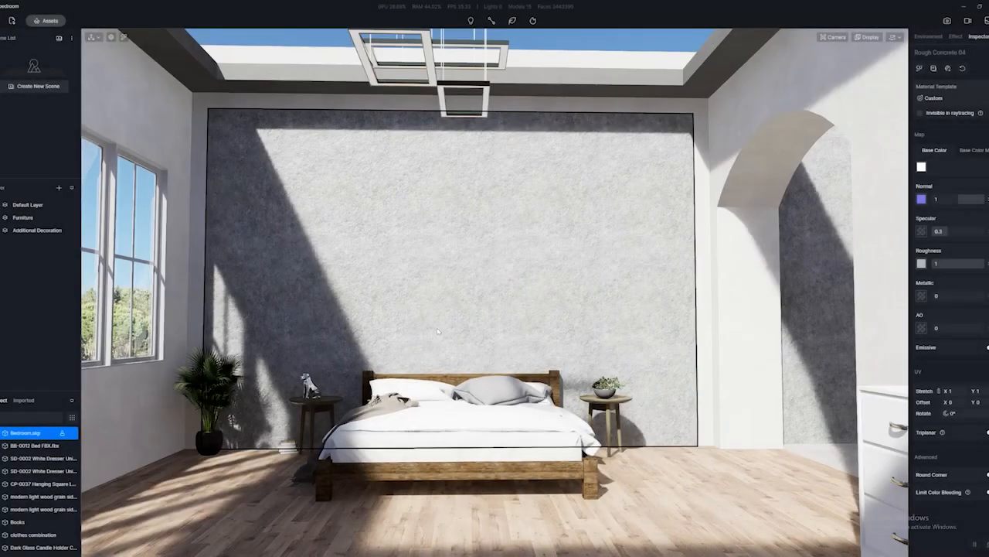
- Examine the clothes combinations and the glass candle holder arranged on top of the white dressers
{"action": "right_click_drag", "start_coordinate": [427, 327], "coordinate": [768, 356]}
{"action": "scroll", "coordinate": [621, 360], "scroll_direction": "up", "scroll_amount": 5}
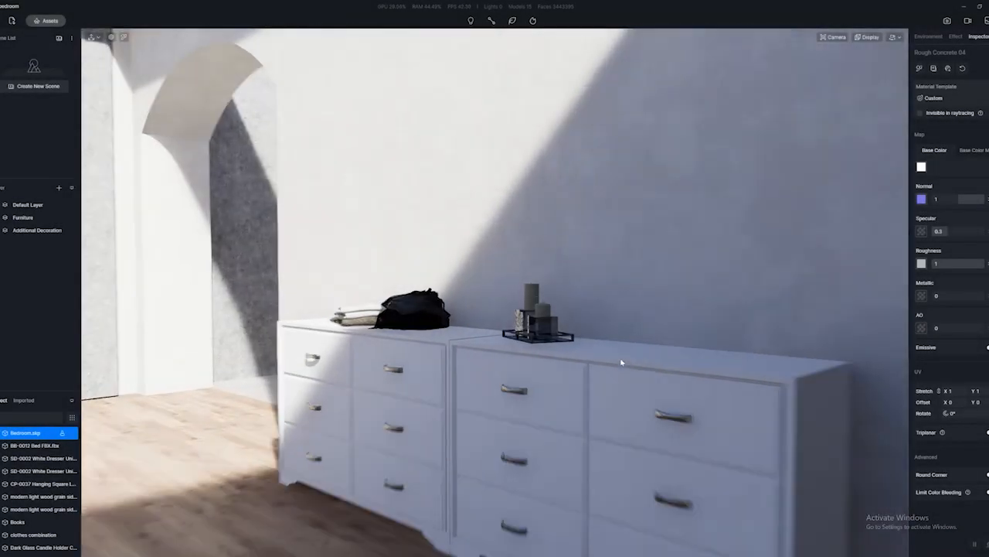
{"action": "right_click_drag", "start_coordinate": [621, 360], "coordinate": [868, 340]}
{"action": "key", "text": "a"}
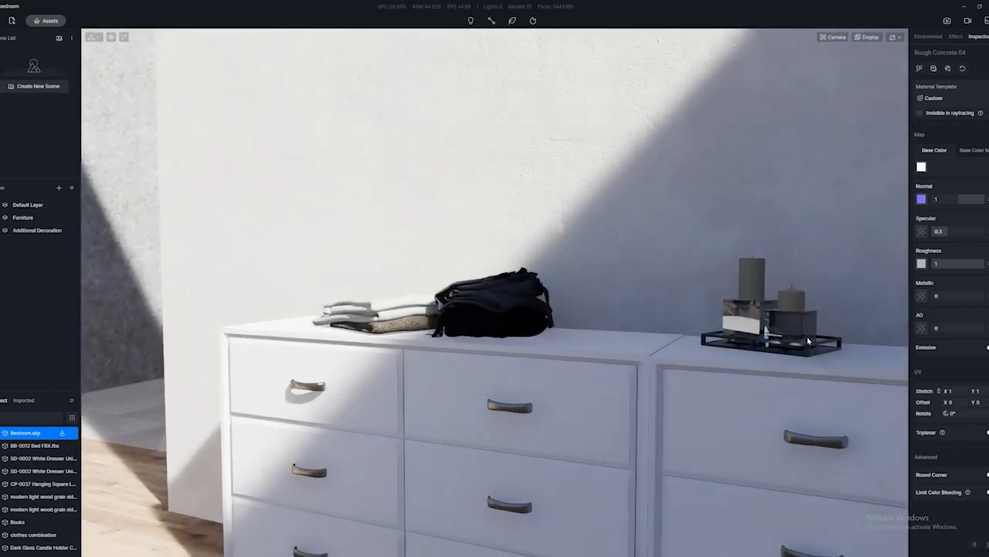
{"action": "left_click", "coordinate": [503, 302]}
{"action": "left_click", "coordinate": [371, 313]}
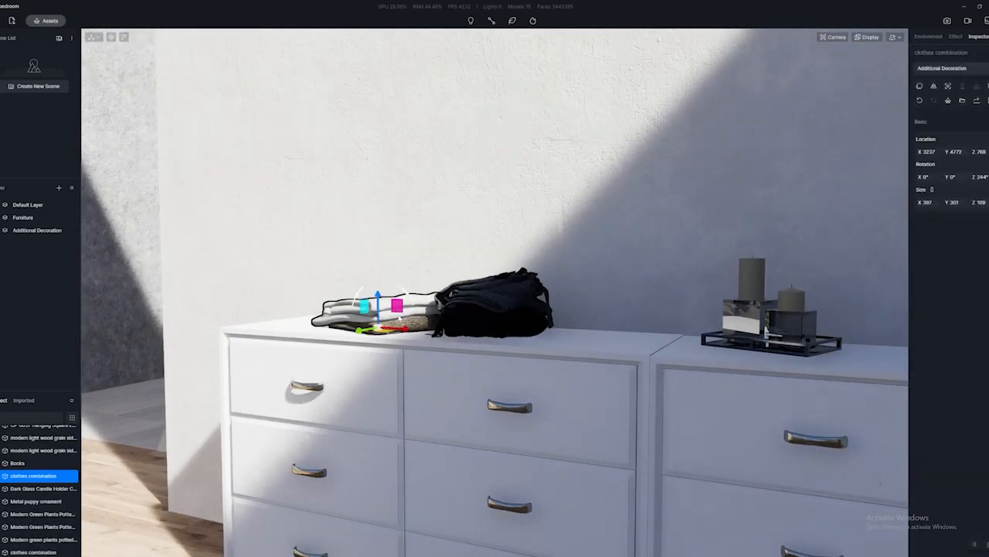
- Examine the bedside decorations: the potted greenery, the metal puppy ornament and the stack of books on the floor
{"action": "right_click_drag", "start_coordinate": [665, 323], "coordinate": [202, 323]}
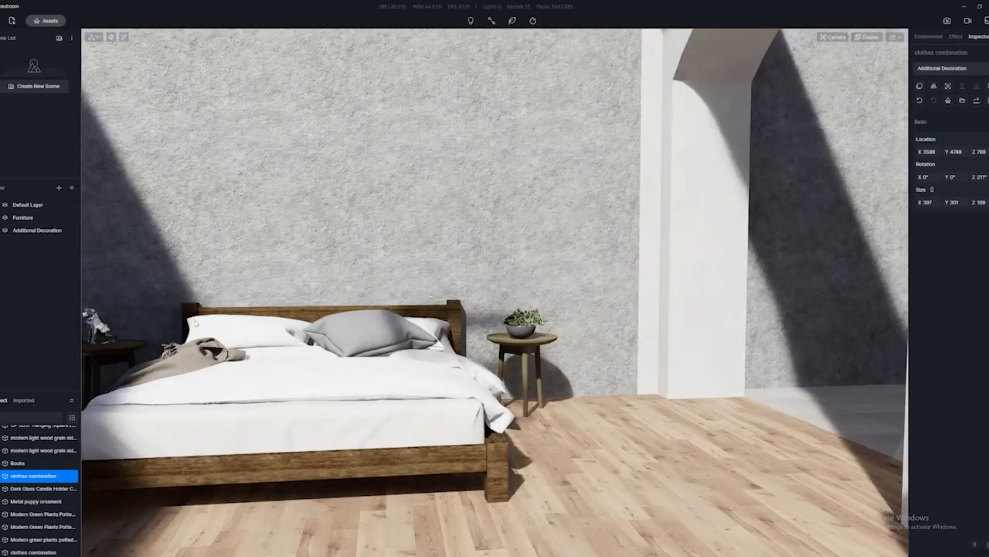
{"action": "right_click_drag", "start_coordinate": [457, 325], "coordinate": [372, 312]}
{"action": "key", "text": "w"}
{"action": "key", "text": "a"}
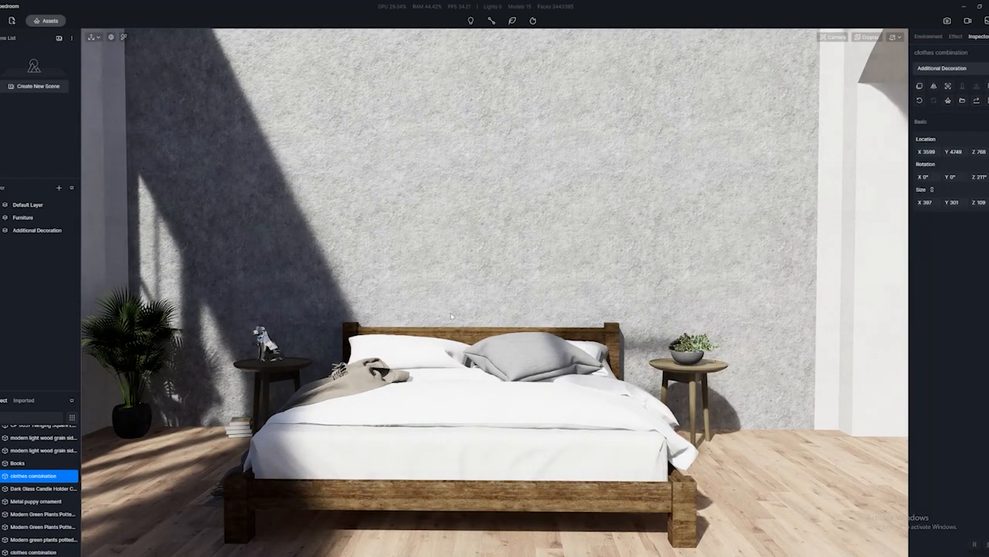
{"action": "right_click_drag", "start_coordinate": [451, 315], "coordinate": [394, 330]}
{"action": "right_click_drag", "start_coordinate": [534, 344], "coordinate": [450, 347]}
{"action": "key", "text": "w"}
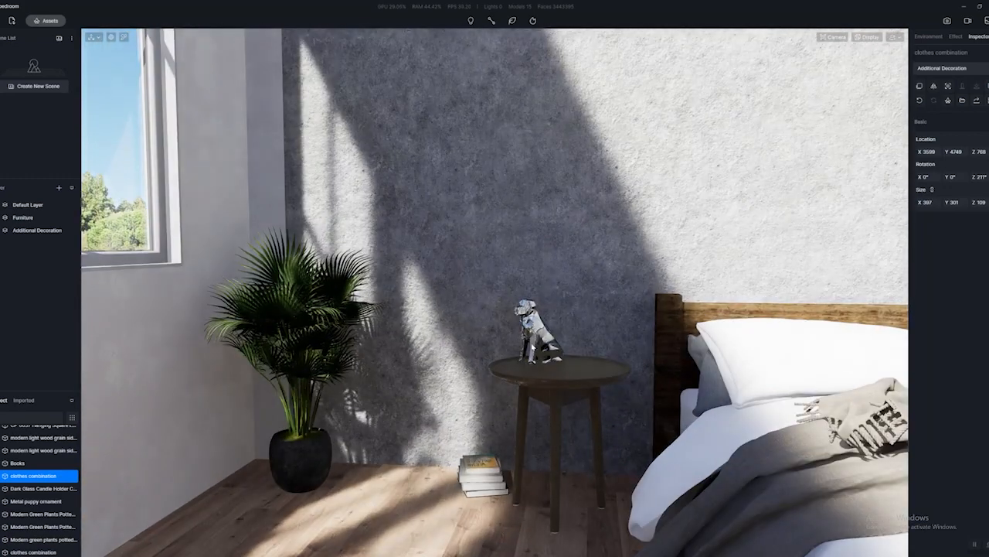
{"action": "left_click", "coordinate": [533, 347]}
{"action": "key", "text": "d"}
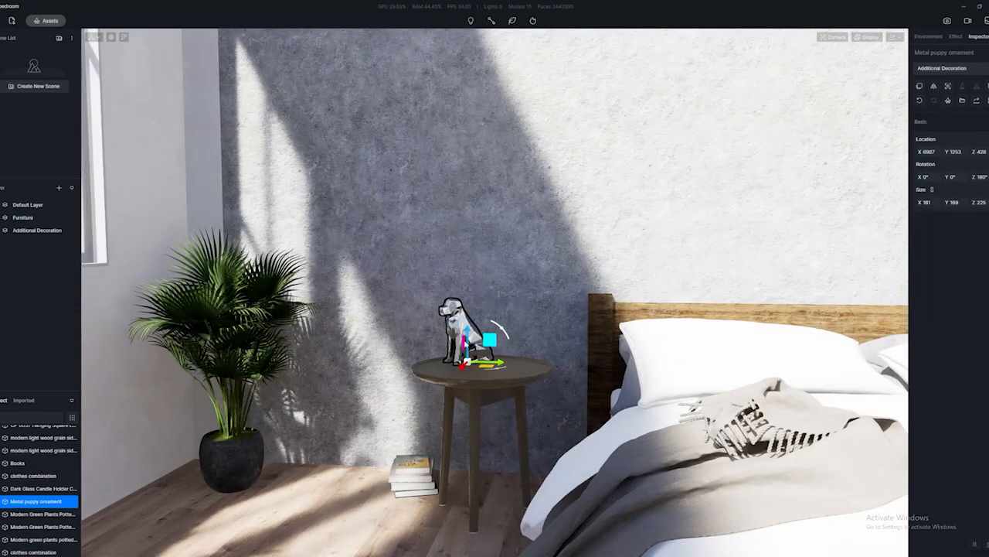
{"action": "left_click", "coordinate": [414, 471]}
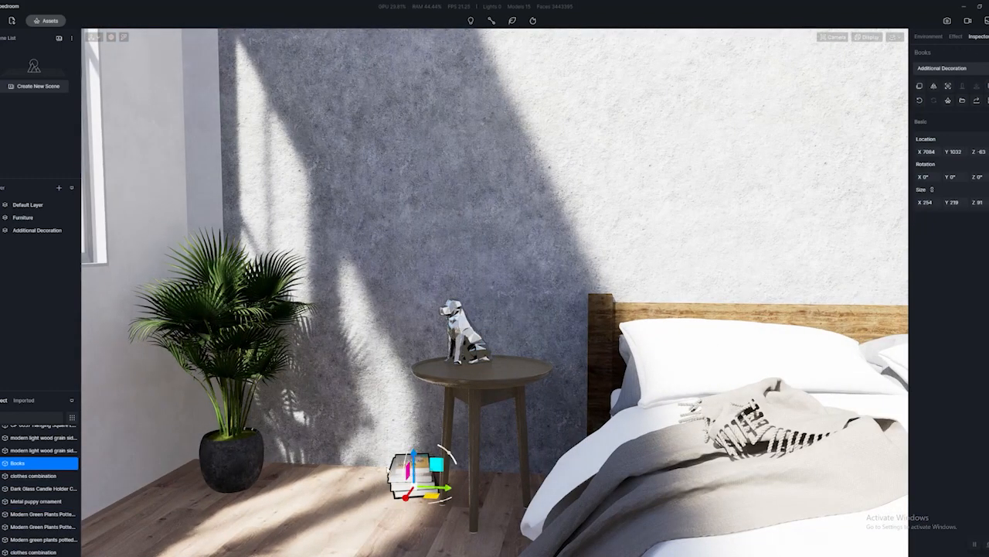
- Move the potted palm beside the window slightly away from the back wall, to about X 6827, Y 374
{"action": "left_click", "coordinate": [235, 475]}
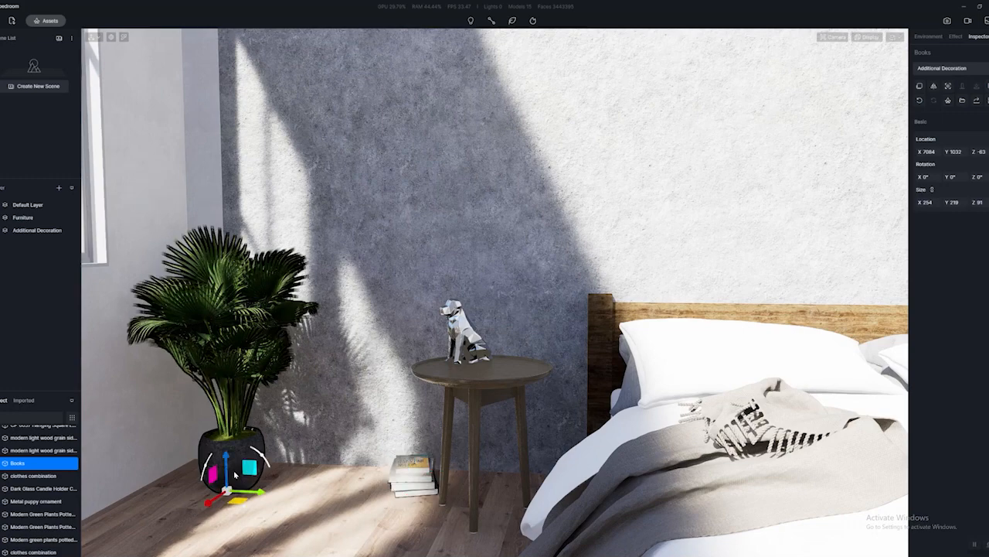
{"action": "right_click_drag", "start_coordinate": [235, 476], "coordinate": [307, 461]}
{"action": "scroll", "coordinate": [307, 461], "scroll_direction": "down", "scroll_amount": 3}
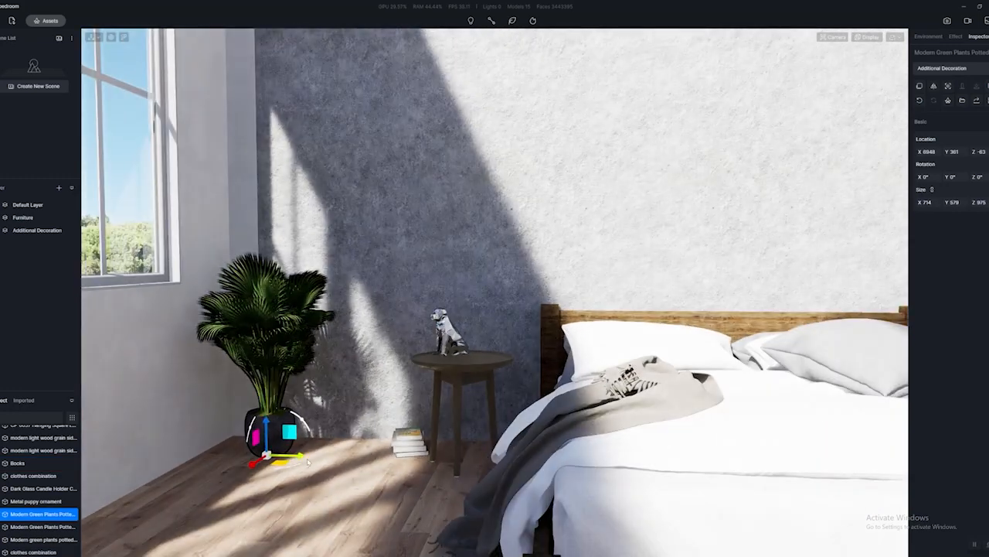
{"action": "key", "text": "d"}
{"action": "key", "text": "a"}
{"action": "key", "text": "d"}
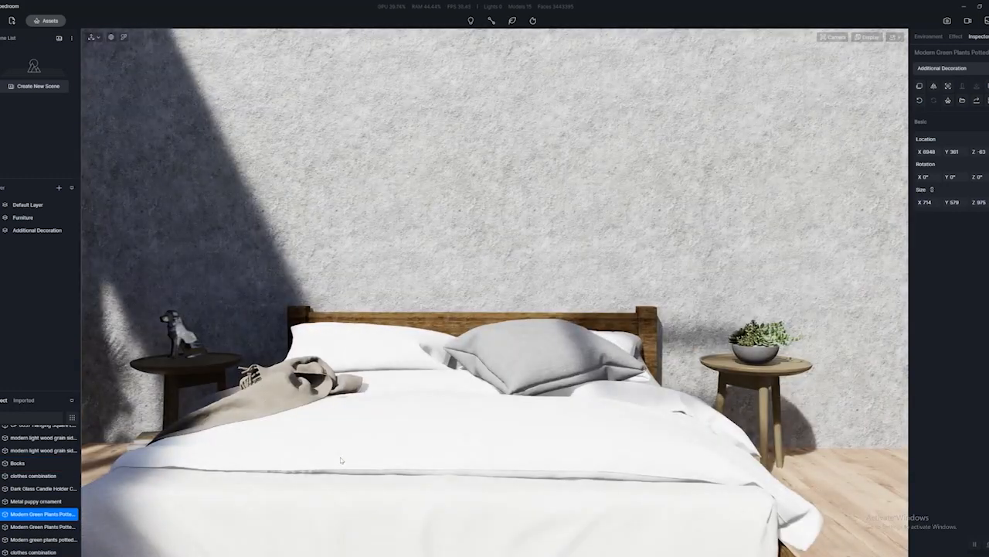
{"action": "scroll", "coordinate": [335, 462], "scroll_direction": "down", "scroll_amount": 5}
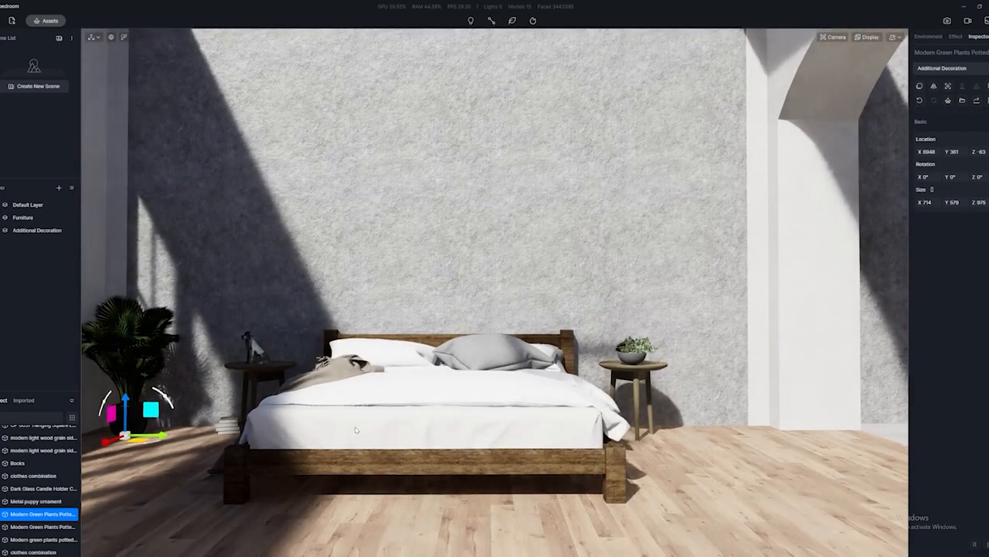
{"action": "key", "text": "a"}
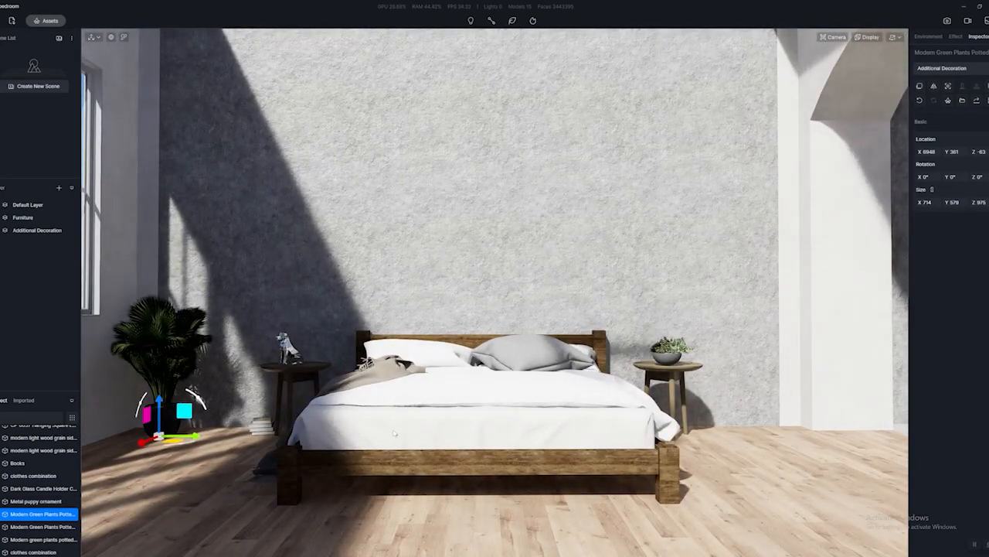
{"action": "left_click_drag", "start_coordinate": [172, 440], "coordinate": [166, 442]}
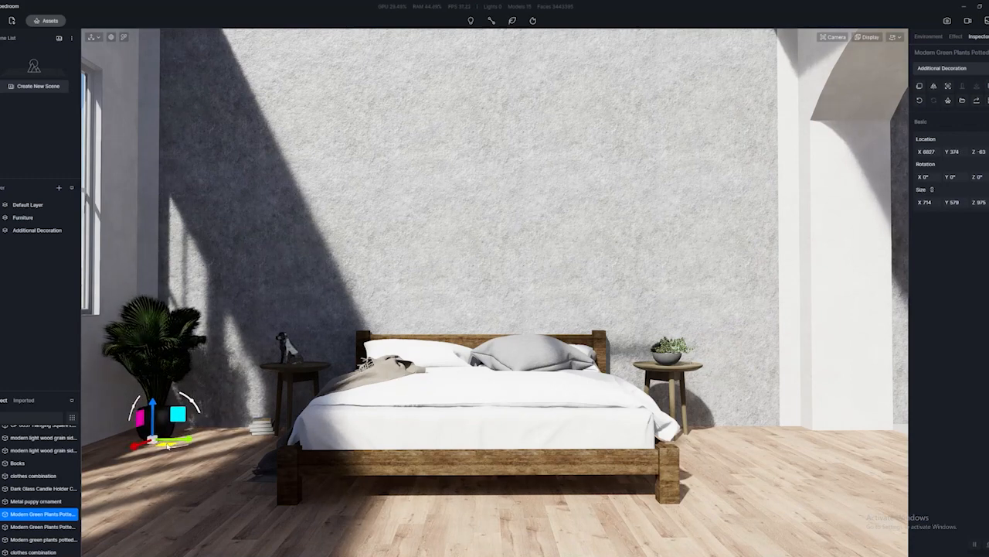
- Frame the rough concrete wall behind the bed and show the Decals category of the model library beside it
{"action": "right_click_drag", "start_coordinate": [541, 446], "coordinate": [530, 426]}
{"action": "scroll", "coordinate": [562, 409], "scroll_direction": "down", "scroll_amount": 3}
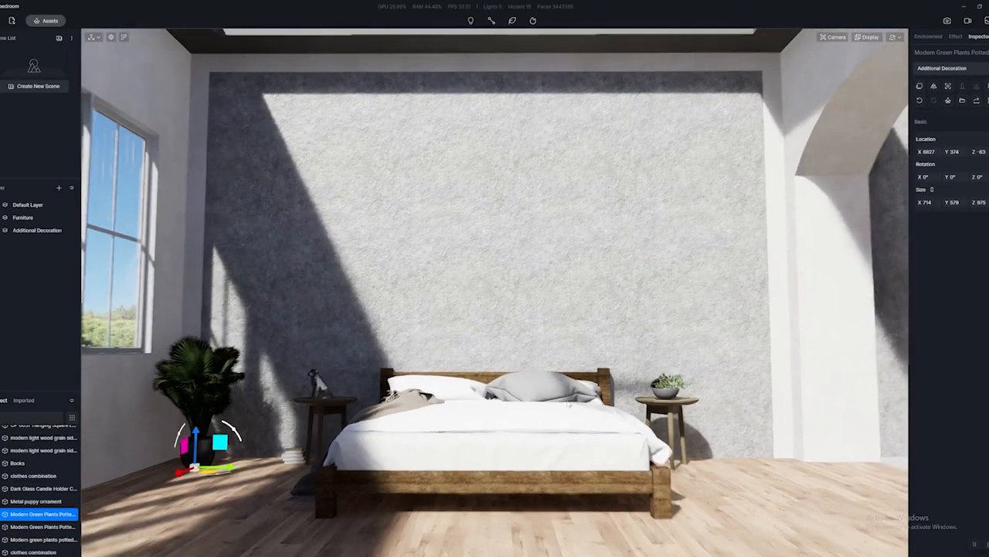
{"action": "left_click", "coordinate": [549, 238]}
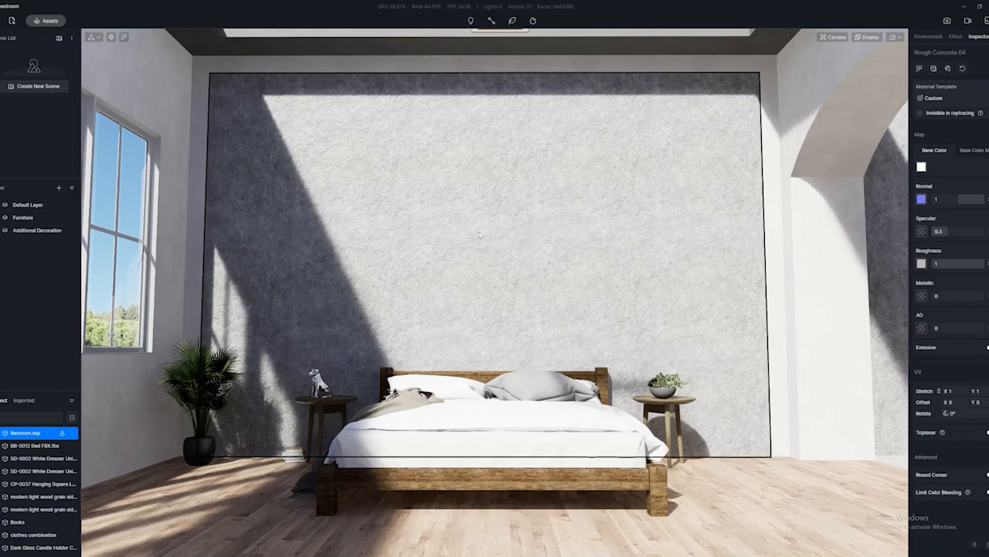
{"action": "key", "text": "m"}
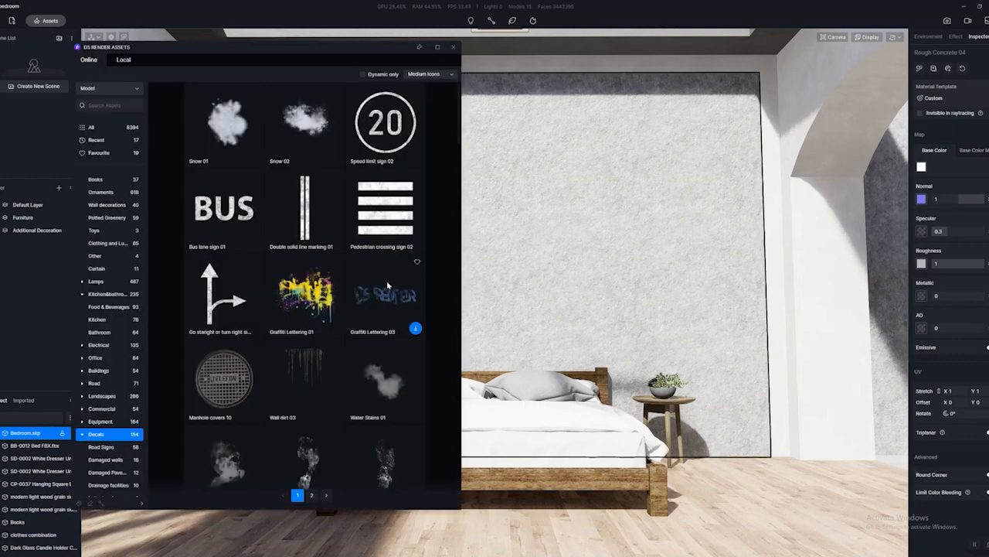
{"action": "left_click", "coordinate": [116, 89]}
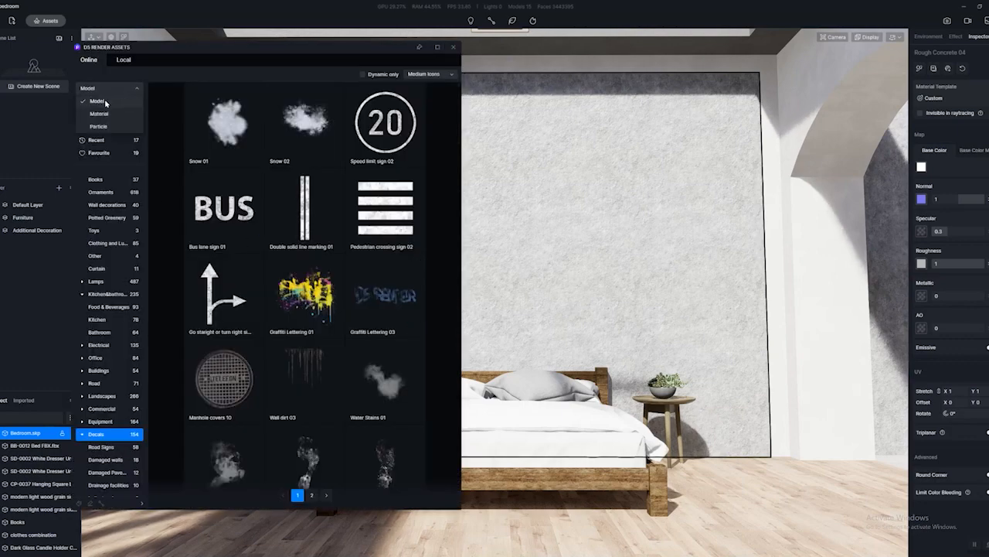
{"action": "left_click", "coordinate": [97, 101]}
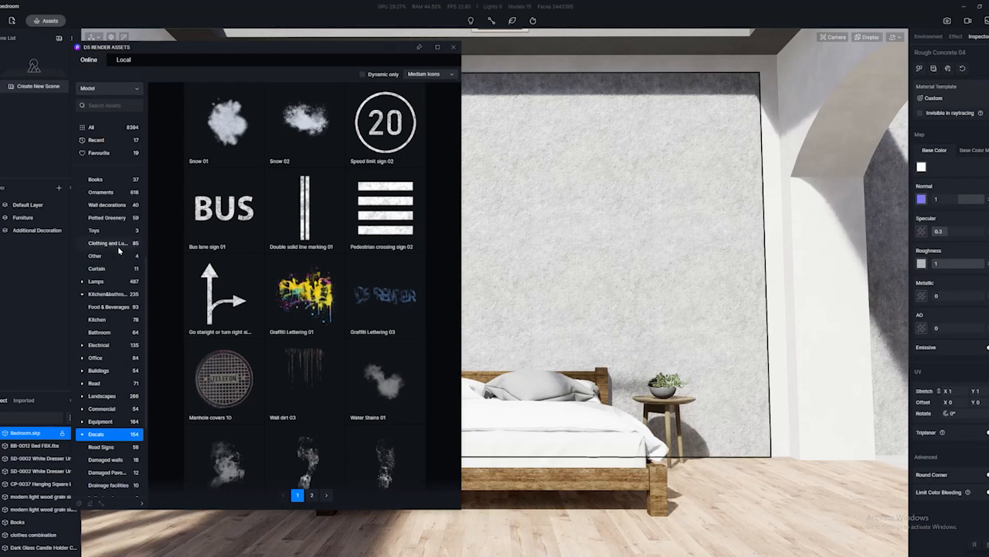
{"action": "scroll", "coordinate": [98, 317], "scroll_direction": "down", "scroll_amount": 2}
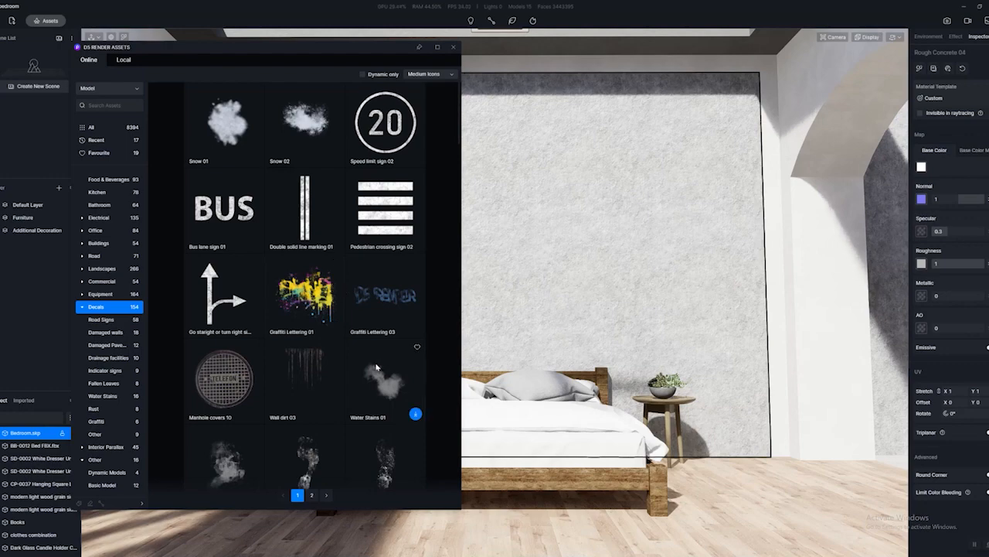
- Try the Safety sign 08 decal on the concrete wall above the bed and remove it
{"action": "scroll", "coordinate": [382, 387], "scroll_direction": "down", "scroll_amount": 2}
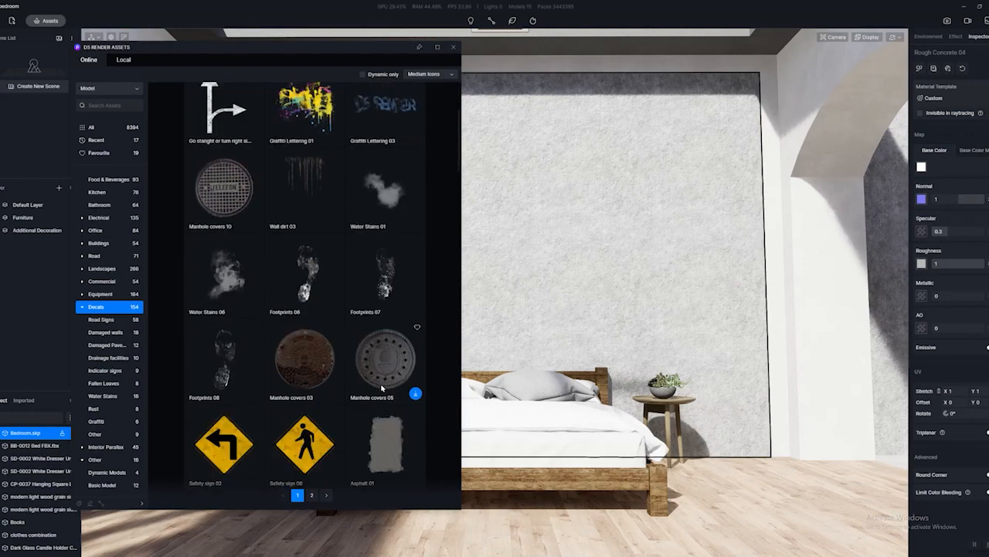
{"action": "scroll", "coordinate": [381, 386], "scroll_direction": "down", "scroll_amount": 3}
{"action": "scroll", "coordinate": [381, 391], "scroll_direction": "down", "scroll_amount": 1}
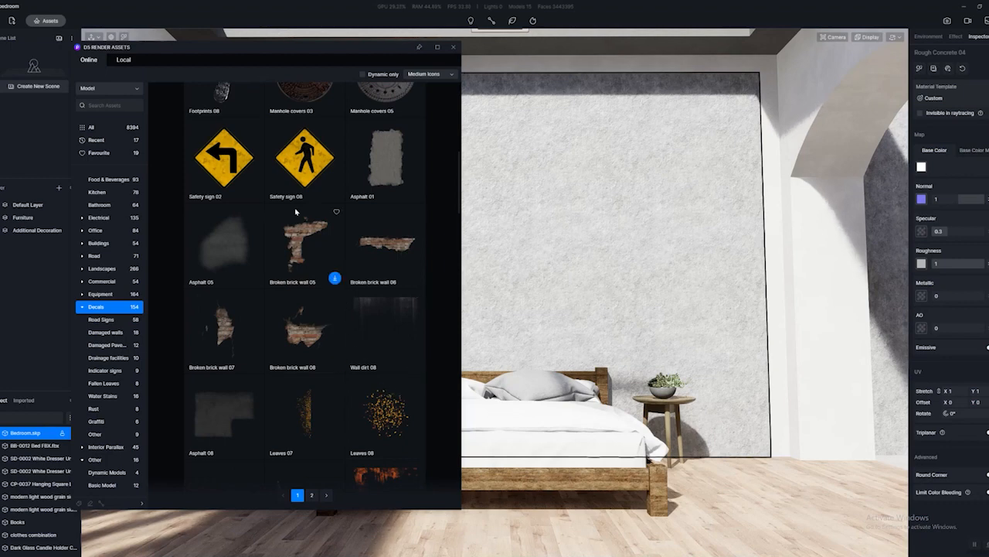
{"action": "left_click", "coordinate": [332, 177]}
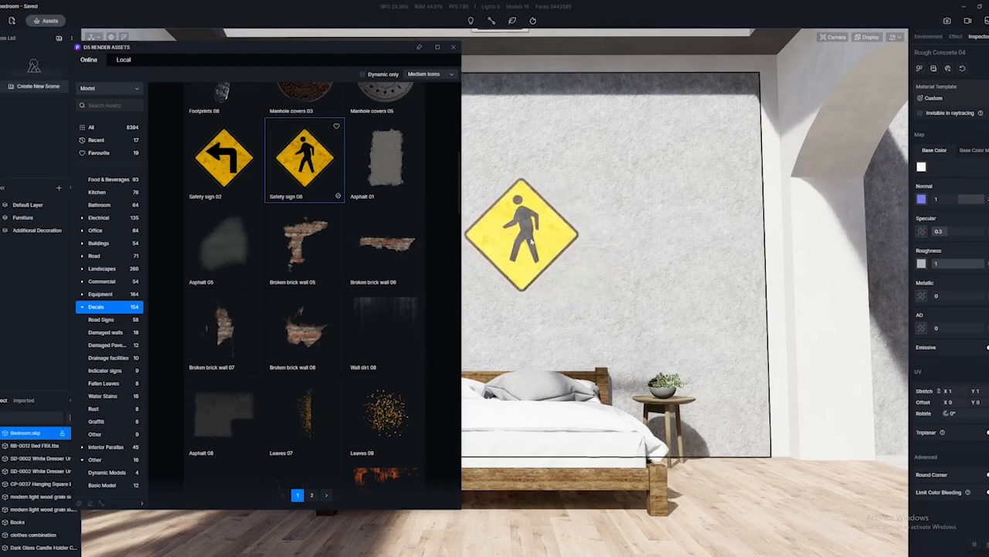
{"action": "scroll", "coordinate": [524, 247], "scroll_direction": "down", "scroll_amount": 2}
{"action": "left_click", "coordinate": [523, 246]}
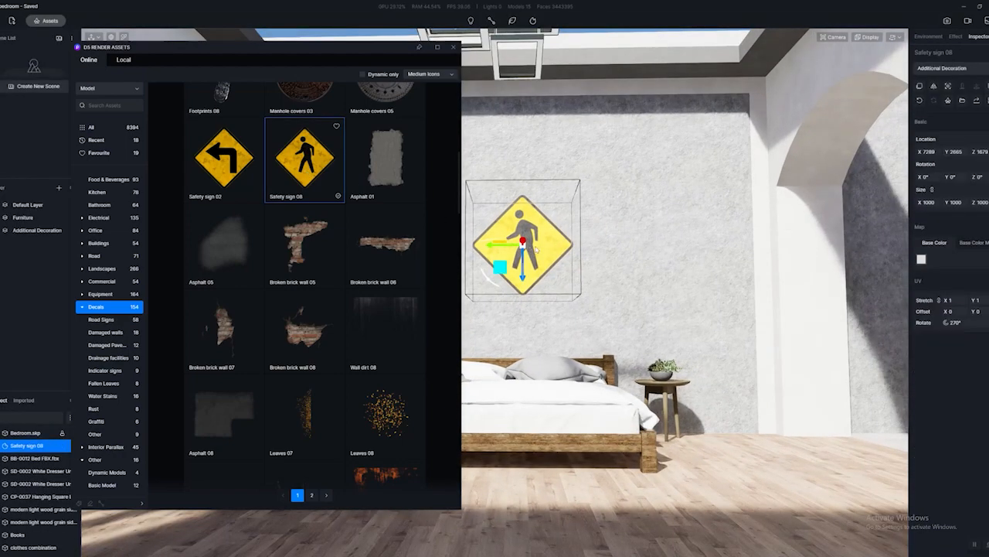
{"action": "key", "text": "Escape"}
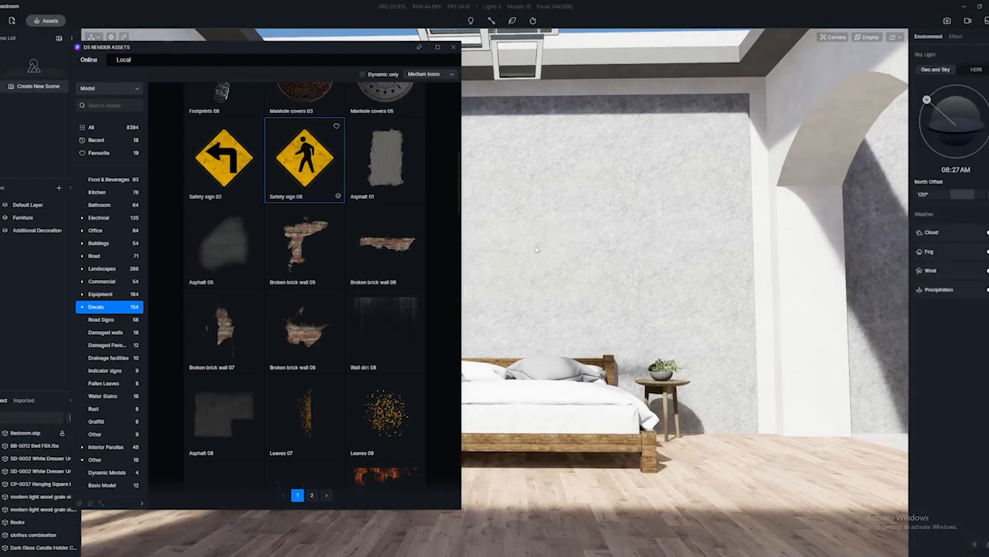
- Place the Water Stains 01 decal high on the concrete wall, above the bed on the arch side
{"action": "scroll", "coordinate": [377, 289], "scroll_direction": "down", "scroll_amount": 4}
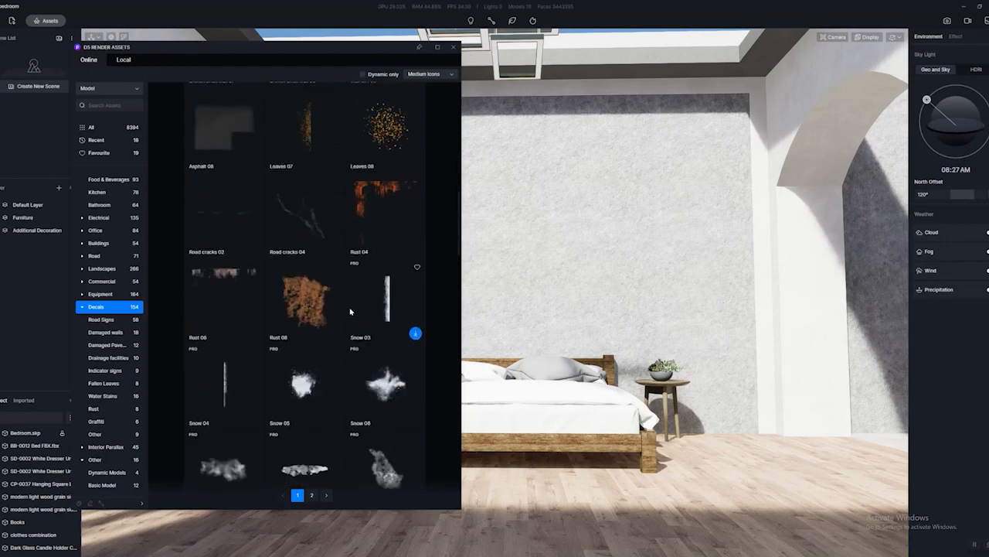
{"action": "scroll", "coordinate": [349, 313], "scroll_direction": "down", "scroll_amount": 3}
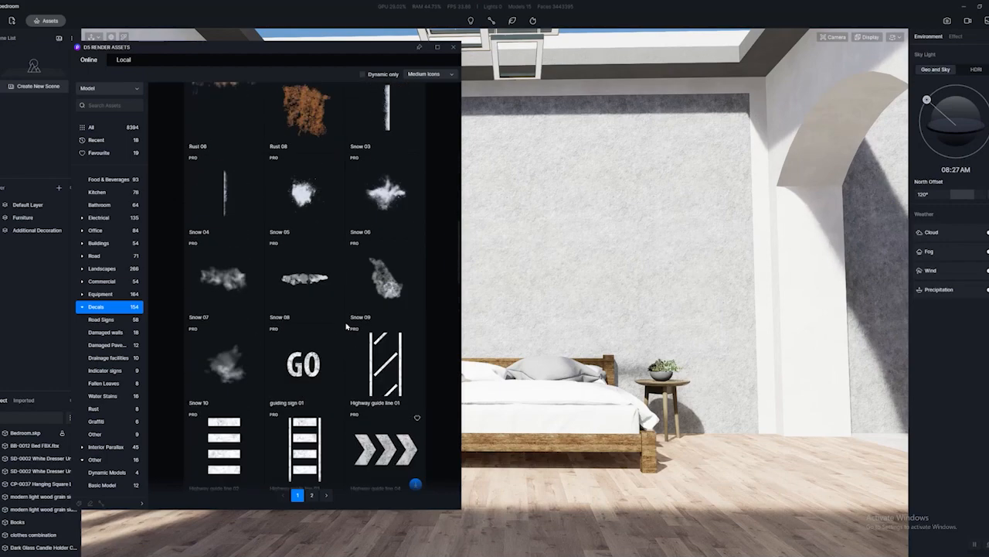
{"action": "scroll", "coordinate": [346, 326], "scroll_direction": "up", "scroll_amount": 2}
{"action": "scroll", "coordinate": [346, 327], "scroll_direction": "up", "scroll_amount": 2}
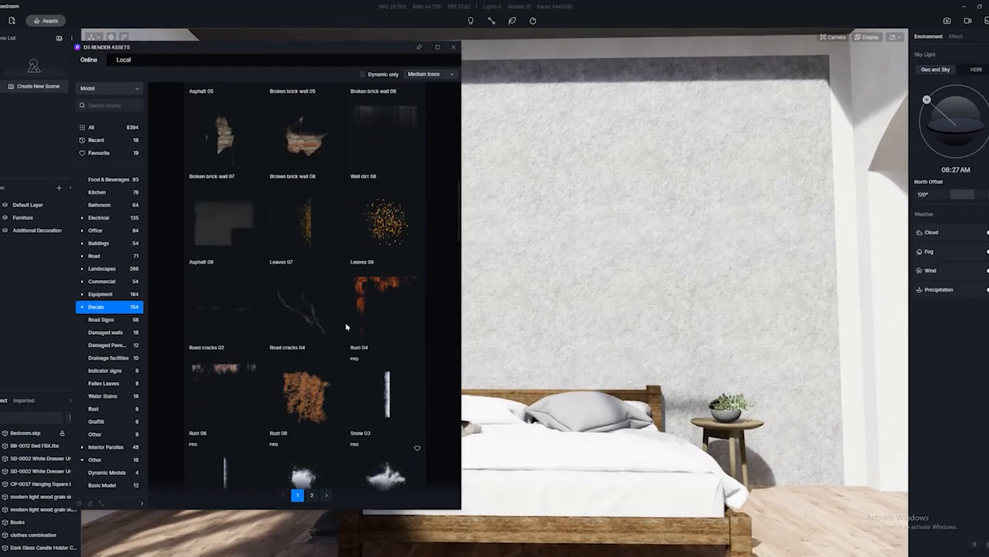
{"action": "scroll", "coordinate": [346, 326], "scroll_direction": "up", "scroll_amount": 2}
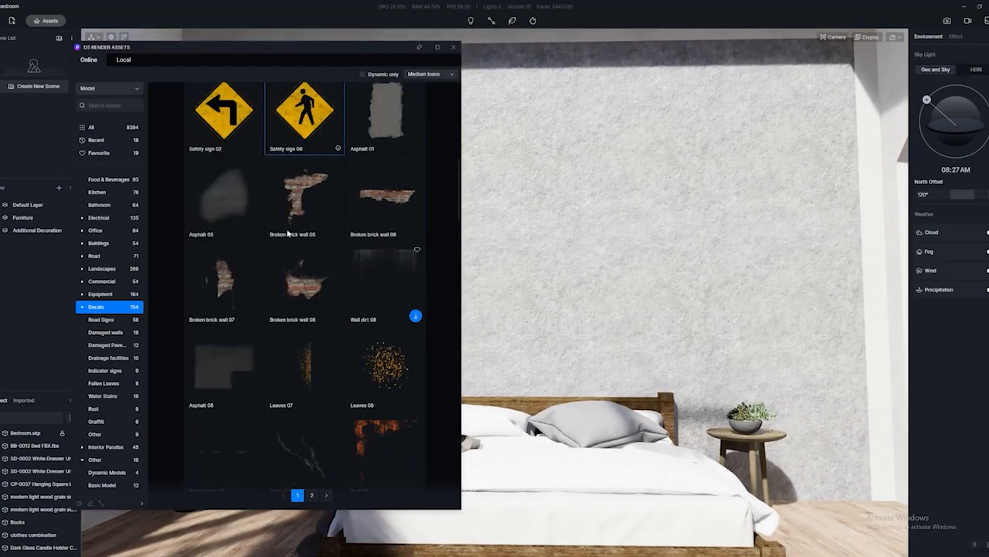
{"action": "scroll", "coordinate": [348, 277], "scroll_direction": "up", "scroll_amount": 2}
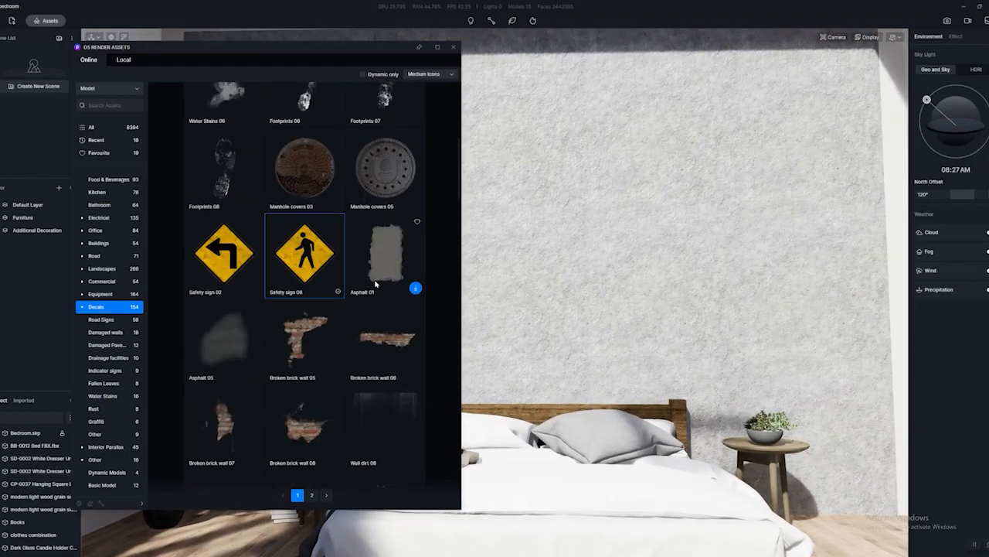
{"action": "scroll", "coordinate": [270, 335], "scroll_direction": "up", "scroll_amount": 4}
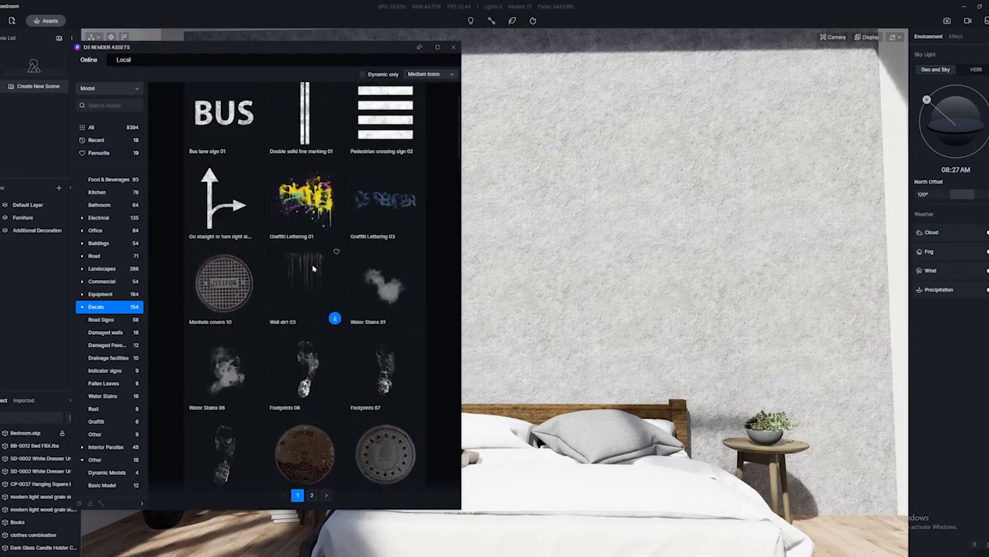
{"action": "scroll", "coordinate": [313, 268], "scroll_direction": "up", "scroll_amount": 1}
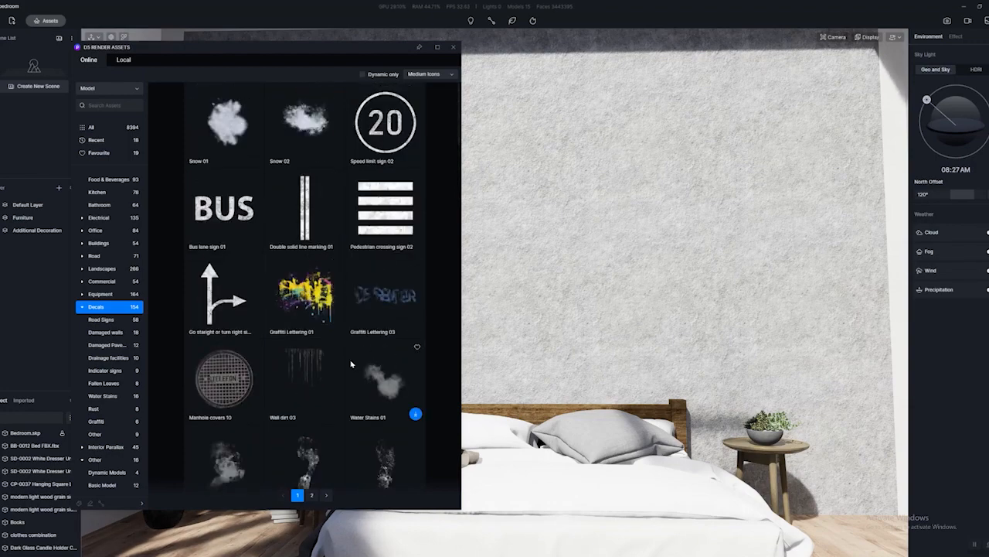
{"action": "left_click_drag", "start_coordinate": [378, 390], "coordinate": [742, 131]}
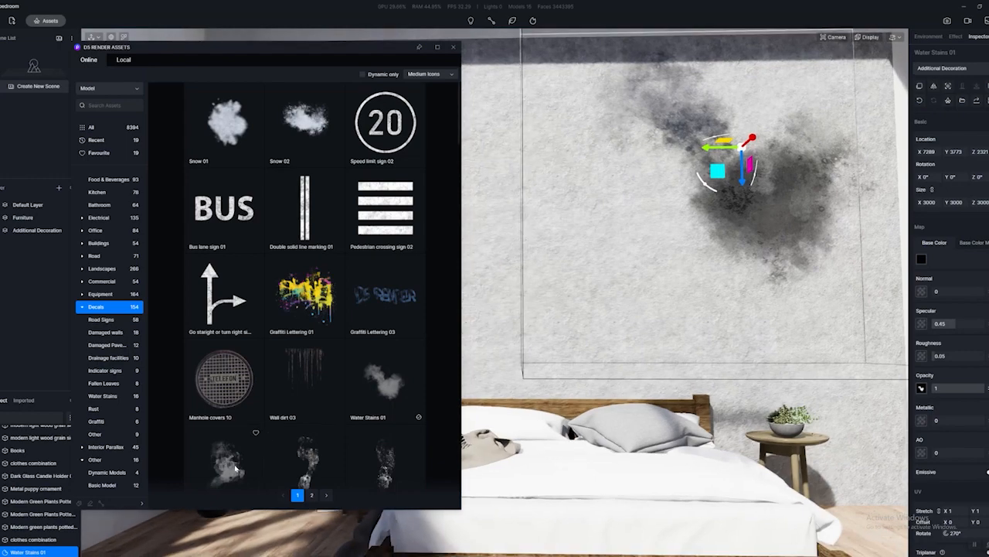
- Place the Water Stains 06 decal on the window side of the concrete wall, at about Y 1332
{"action": "scroll", "coordinate": [386, 395], "scroll_direction": "down", "scroll_amount": 2}
{"action": "left_click_drag", "start_coordinate": [225, 321], "coordinate": [556, 200]}
{"action": "key", "text": "s"}
{"action": "key", "text": "a"}
{"action": "left_click", "coordinate": [568, 224]}
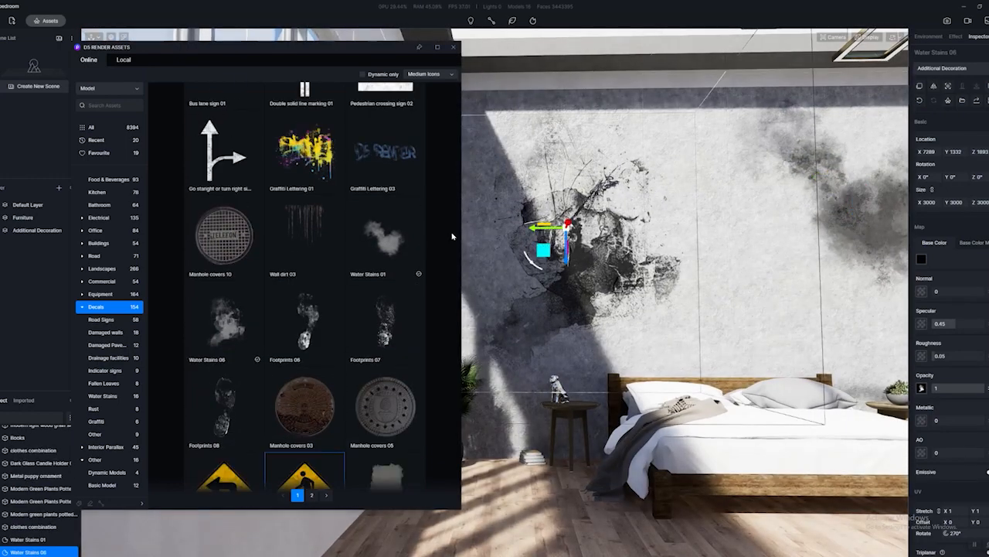
- Examine the Water Stains 06 decal on the window side of the concrete wall with the model library closed
{"action": "scroll", "coordinate": [309, 255], "scroll_direction": "up", "scroll_amount": 1}
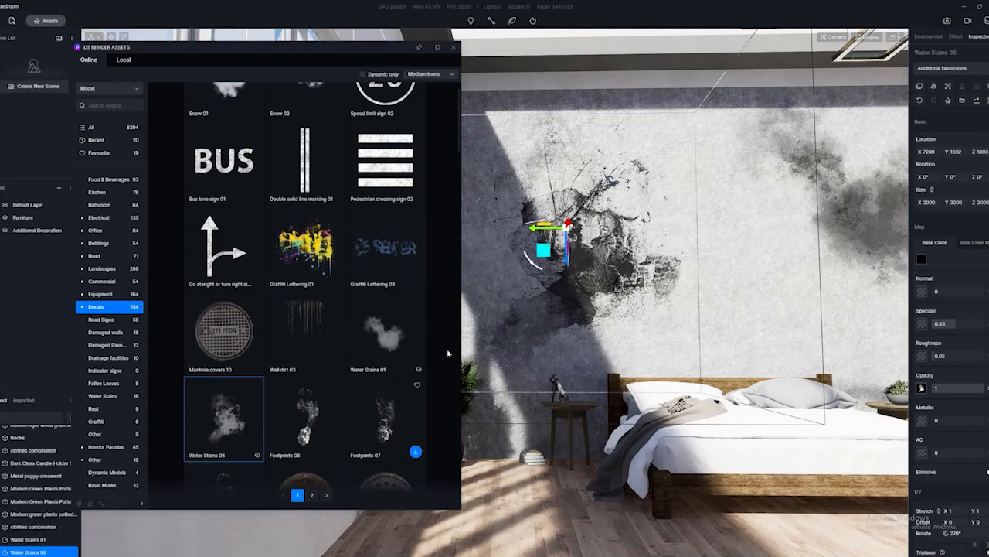
{"action": "scroll", "coordinate": [268, 277], "scroll_direction": "up", "scroll_amount": 1}
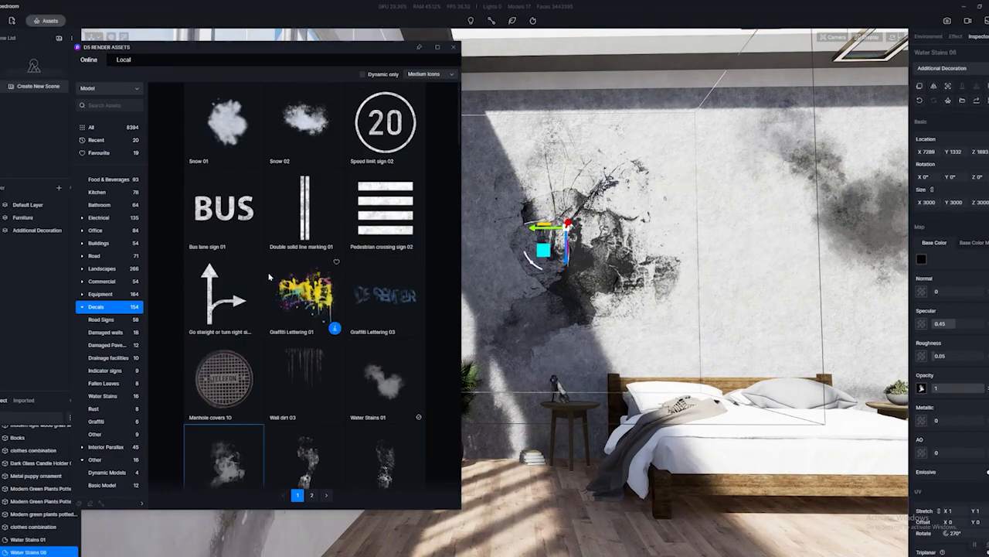
{"action": "key", "text": "w"}
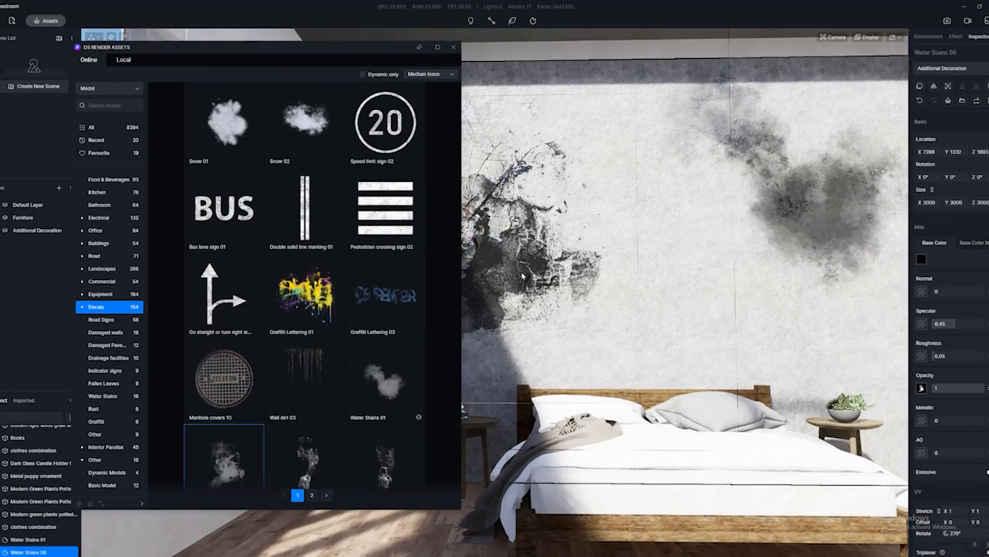
{"action": "left_click", "coordinate": [522, 276]}
{"action": "key", "text": "a"}
{"action": "left_click", "coordinate": [453, 47]}
{"action": "left_click", "coordinate": [544, 260]}
{"action": "left_click", "coordinate": [525, 252]}
{"action": "left_click", "coordinate": [528, 254]}
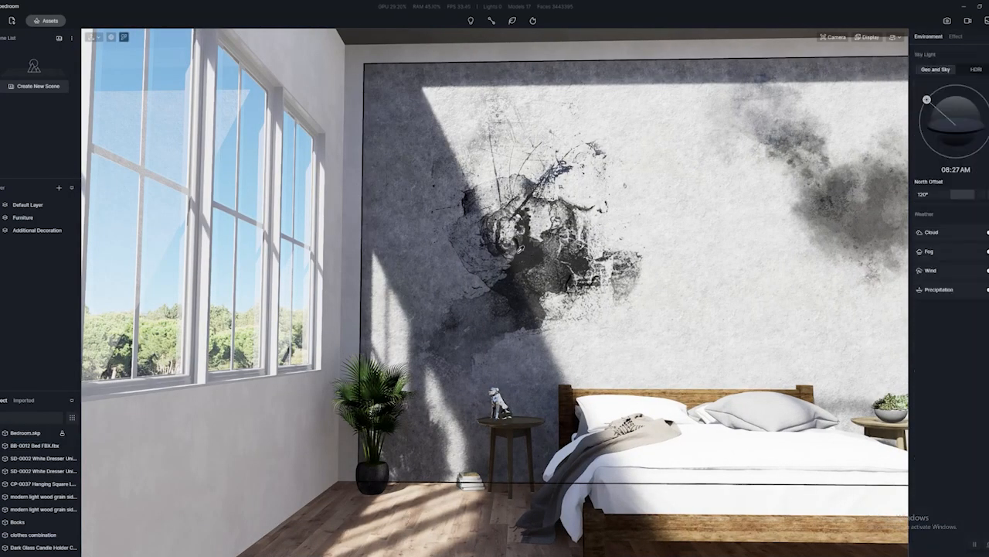
{"action": "left_click", "coordinate": [539, 243]}
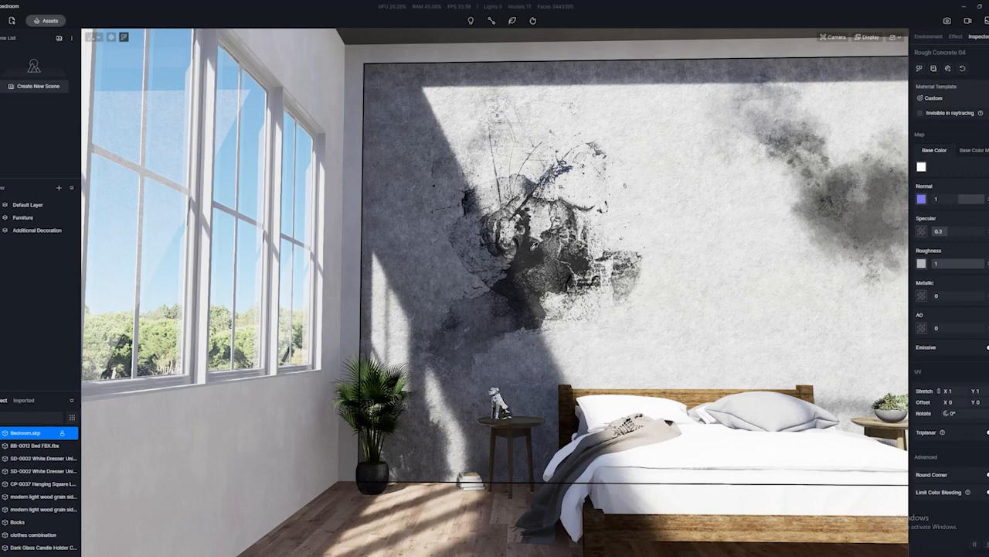
{"action": "scroll", "coordinate": [534, 245], "scroll_direction": "up", "scroll_amount": 2}
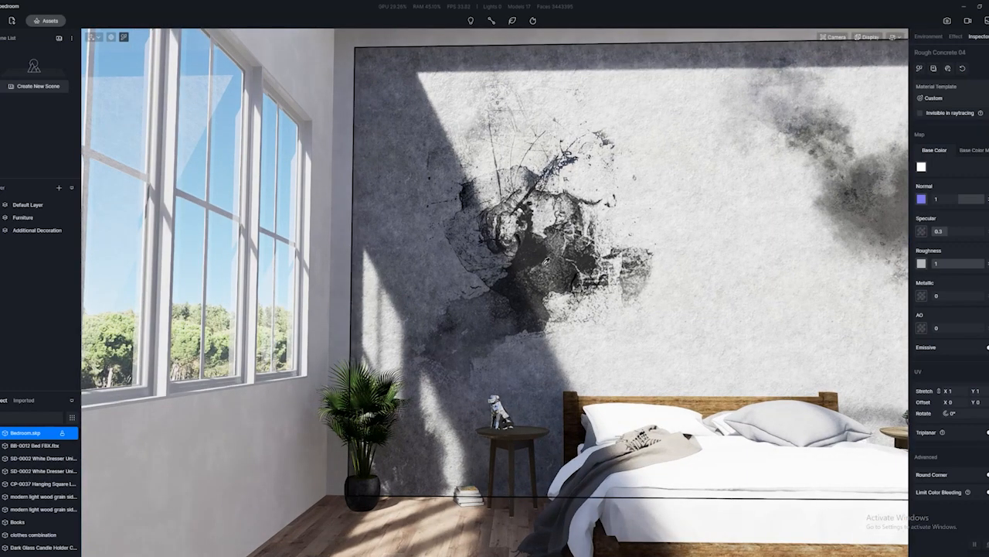
{"action": "left_click", "coordinate": [554, 257]}
{"action": "left_click", "coordinate": [516, 236]}
{"action": "middle_click_drag", "start_coordinate": [516, 236], "coordinate": [470, 237]}
{"action": "left_click", "coordinate": [470, 238]}
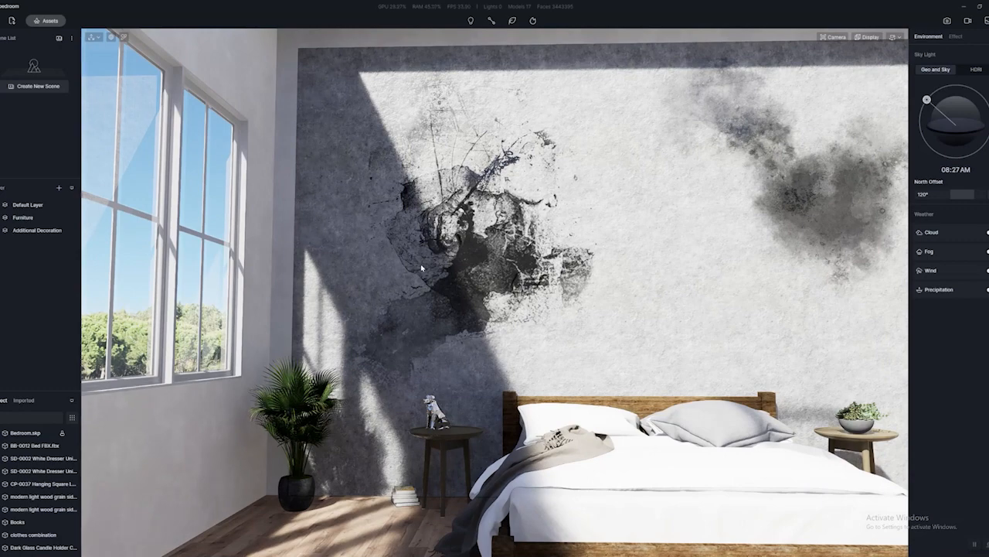
- Place a second Water Stains 06 decal in the middle of the concrete wall above the bed, with its opacity at 0.41
{"action": "key", "text": "m"}
{"action": "left_click", "coordinate": [223, 443]}
{"action": "left_click", "coordinate": [640, 235]}
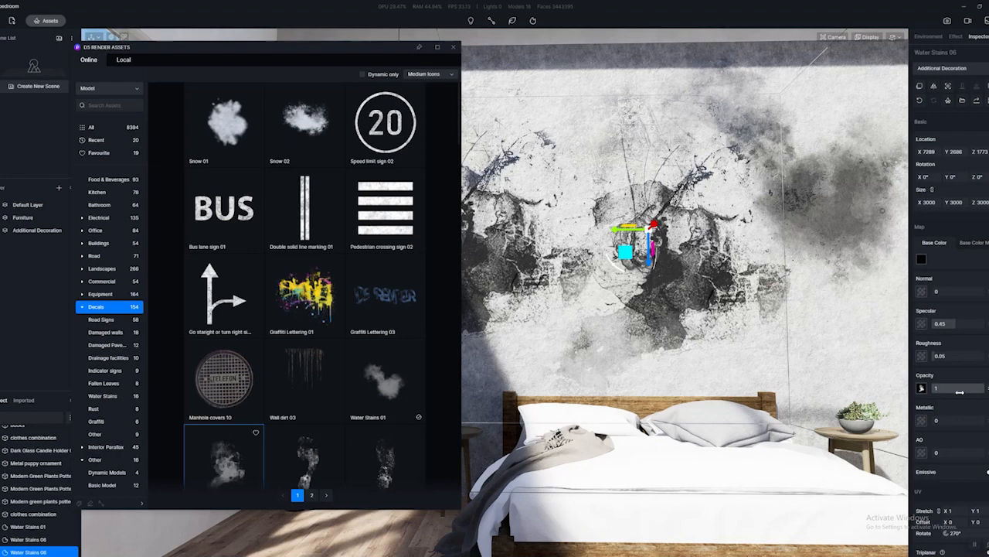
{"action": "mouse_move", "coordinate": [968, 387]}
{"action": "left_mouse_down"}
{"action": "mouse_move", "coordinate": [945, 387]}
{"action": "mouse_move", "coordinate": [966, 387]}
{"action": "mouse_move", "coordinate": [955, 387]}
{"action": "left_mouse_up"}
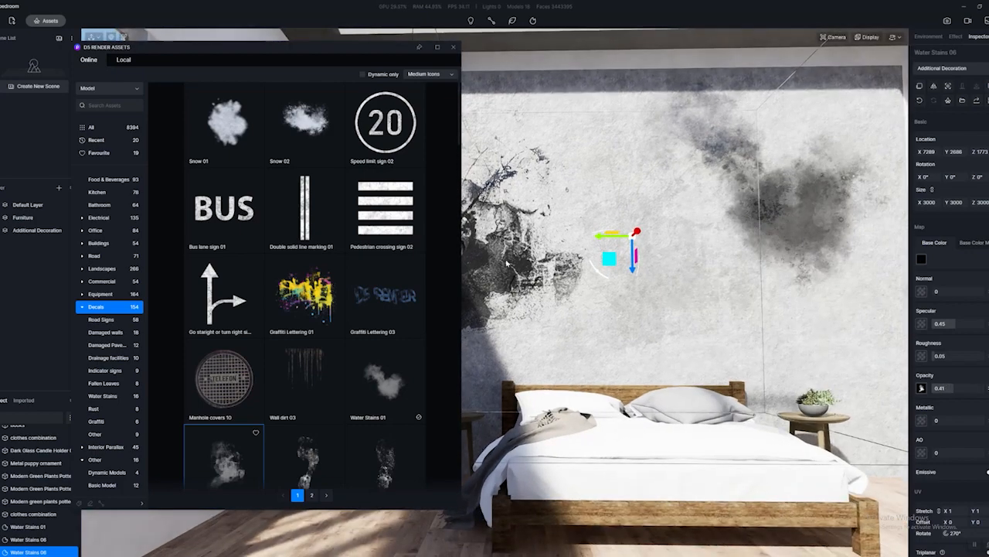
- Close the model library, clear the selection and view the stain decals across the whole concrete wall
{"action": "left_click", "coordinate": [833, 307]}
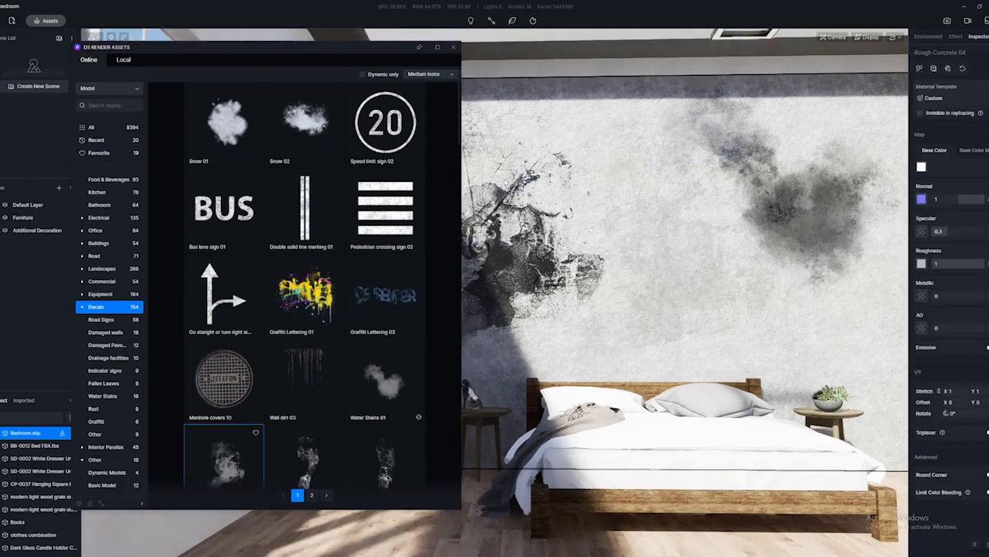
{"action": "left_click", "coordinate": [453, 47]}
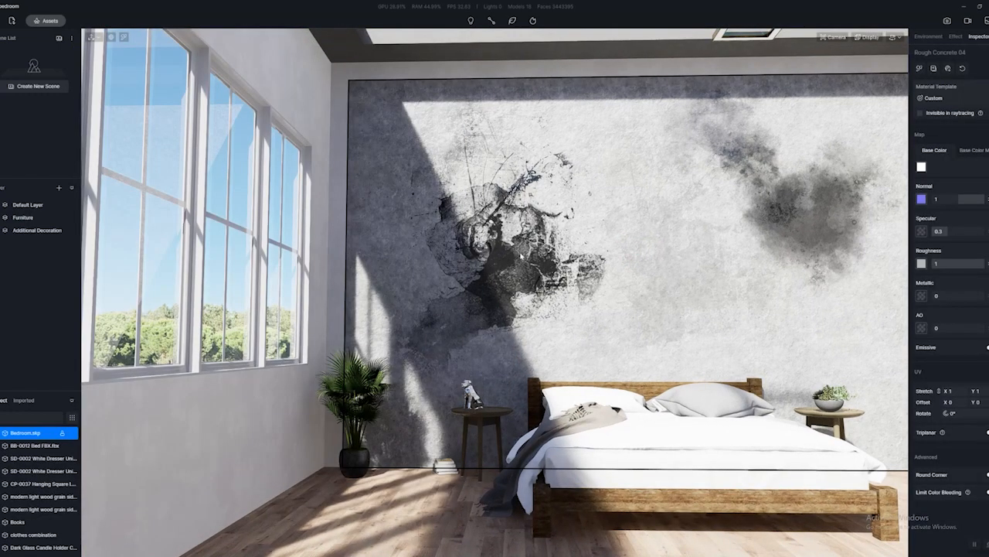
{"action": "key", "text": "d"}
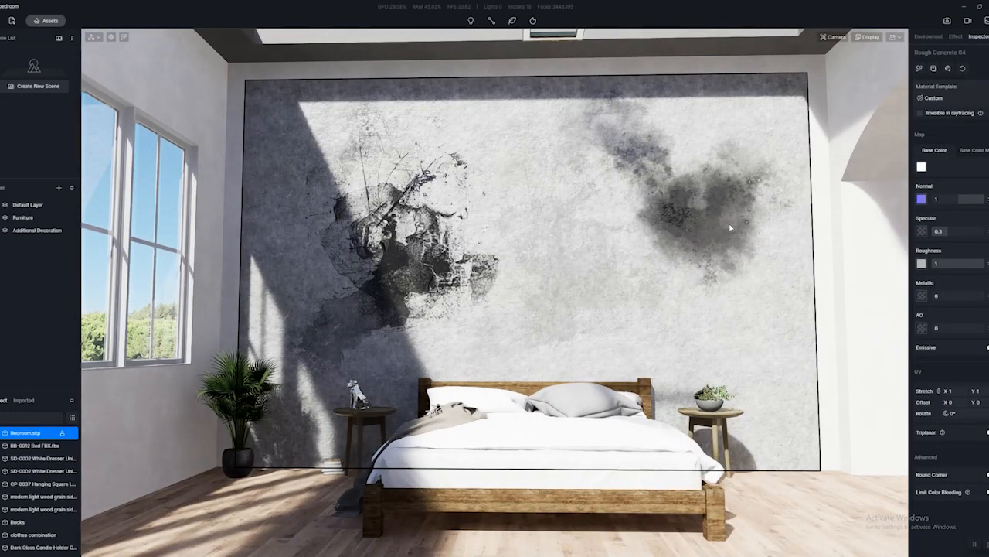
{"action": "key", "text": "Escape"}
{"action": "key", "text": "d"}
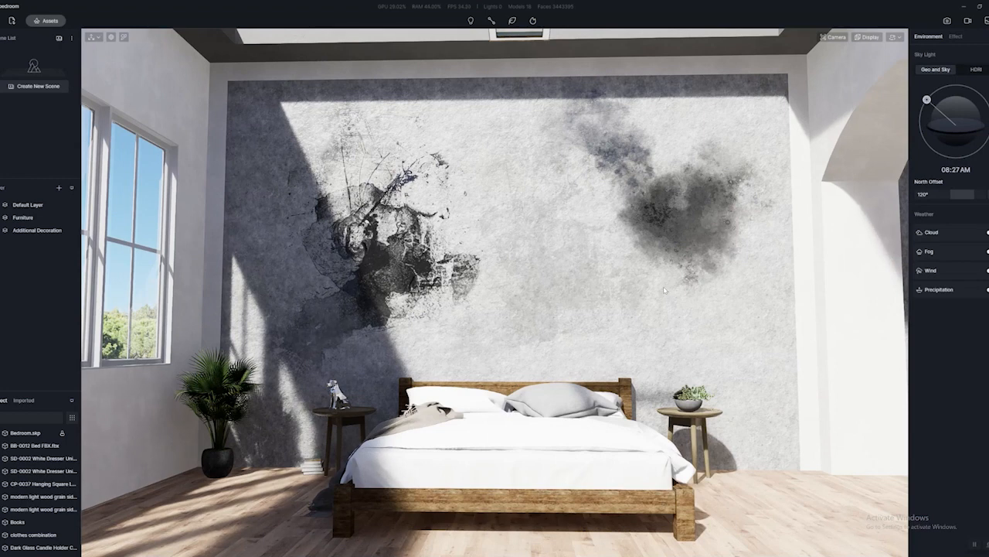
- Select the Water Stains 01 decal on the arch side of the wall and set its opacity to 0.61
{"action": "left_click", "coordinate": [408, 275]}
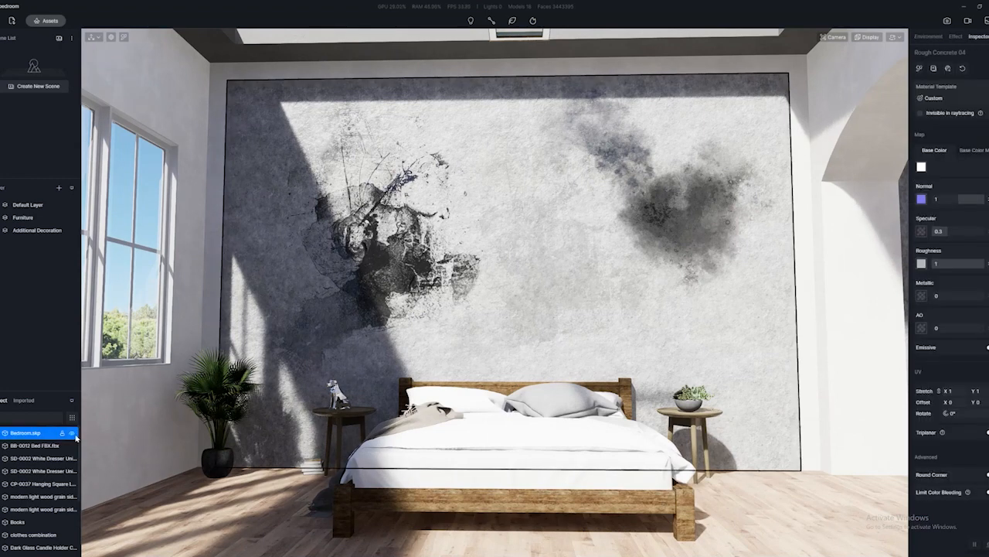
{"action": "scroll", "coordinate": [39, 494], "scroll_direction": "down", "scroll_amount": 3}
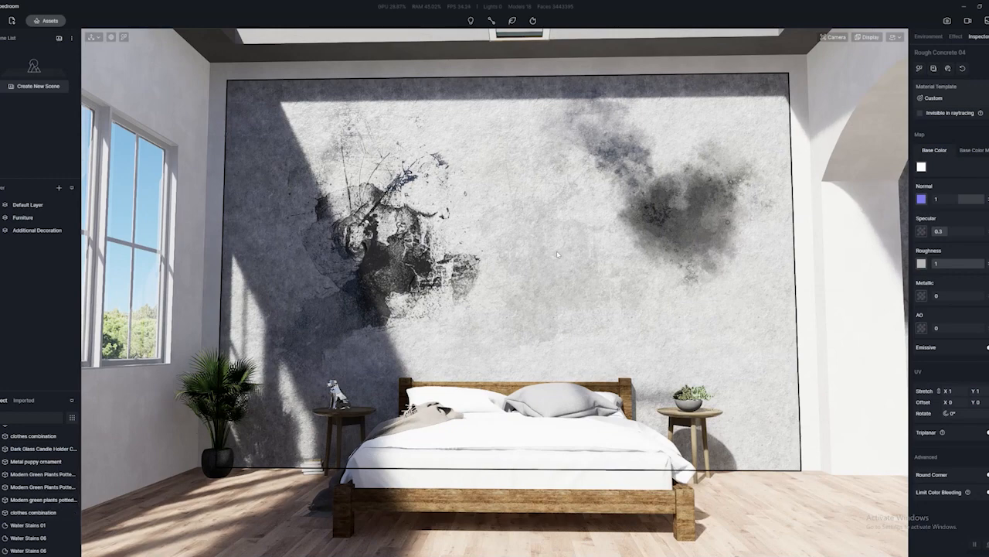
{"action": "scroll", "coordinate": [618, 250], "scroll_direction": "up", "scroll_amount": 3}
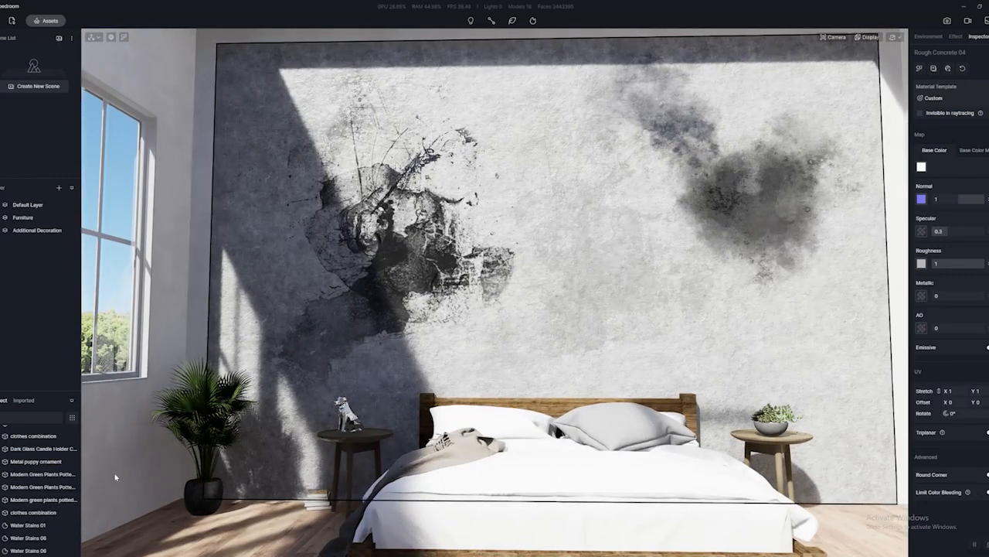
{"action": "left_click", "coordinate": [39, 550]}
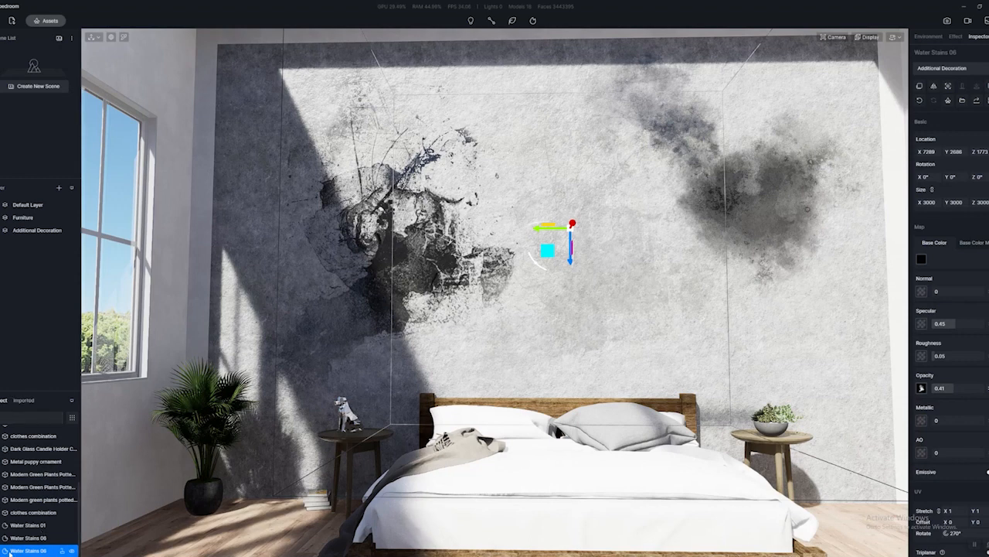
{"action": "left_click", "coordinate": [21, 537]}
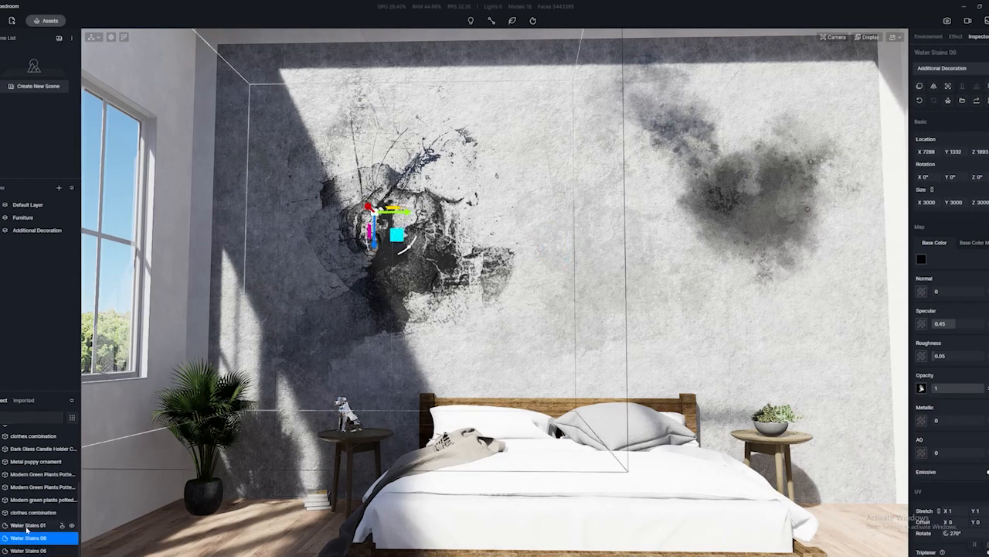
{"action": "left_click", "coordinate": [27, 527]}
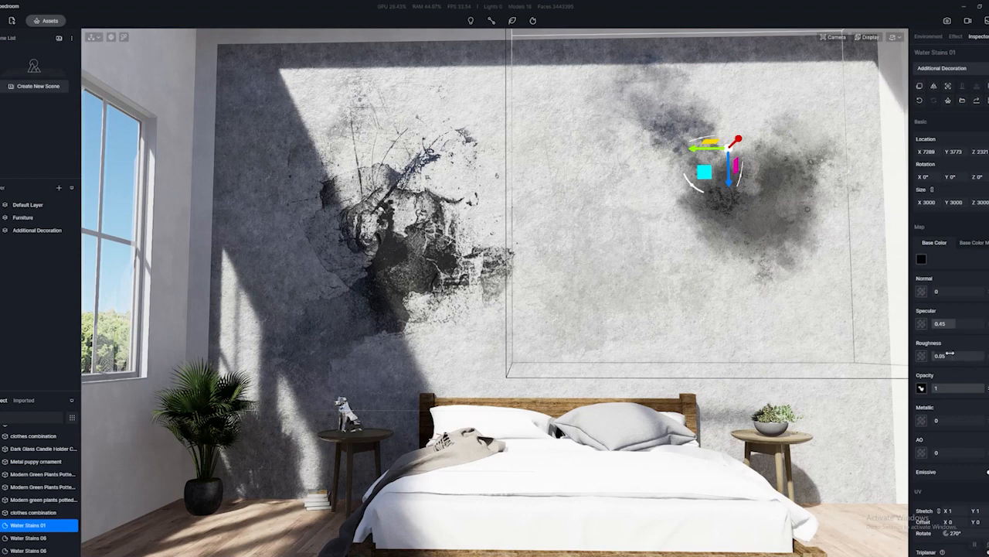
{"action": "left_click_drag", "start_coordinate": [953, 387], "coordinate": [976, 388]}
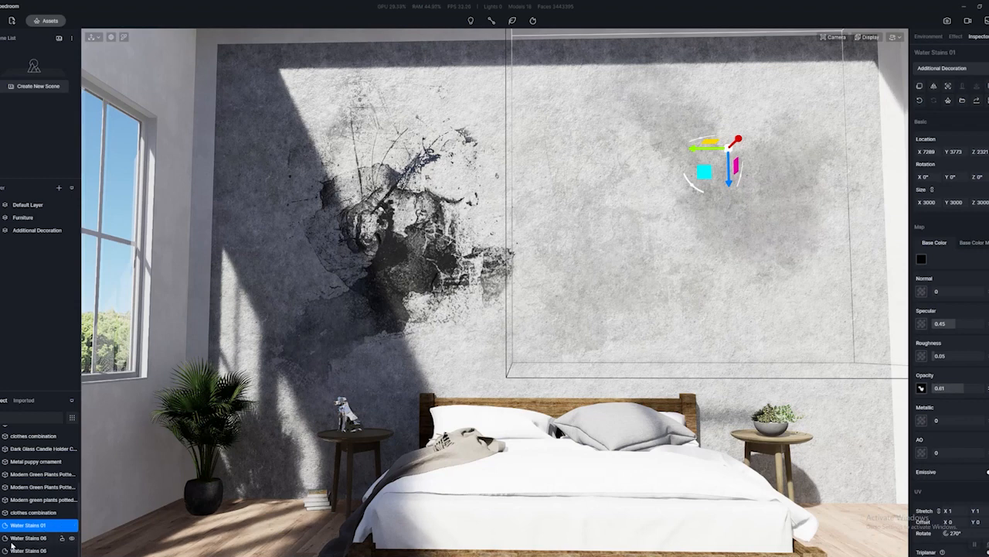
- Set the window-side Water Stains 06 decal's opacity to 0.6 and move it closer to the window, to about Y 1056
{"action": "left_click", "coordinate": [392, 383]}
{"action": "mouse_move", "coordinate": [970, 388]}
{"action": "left_mouse_down"}
{"action": "mouse_move", "coordinate": [954, 389]}
{"action": "mouse_move", "coordinate": [965, 388]}
{"action": "left_mouse_up"}
{"action": "key", "text": "a"}
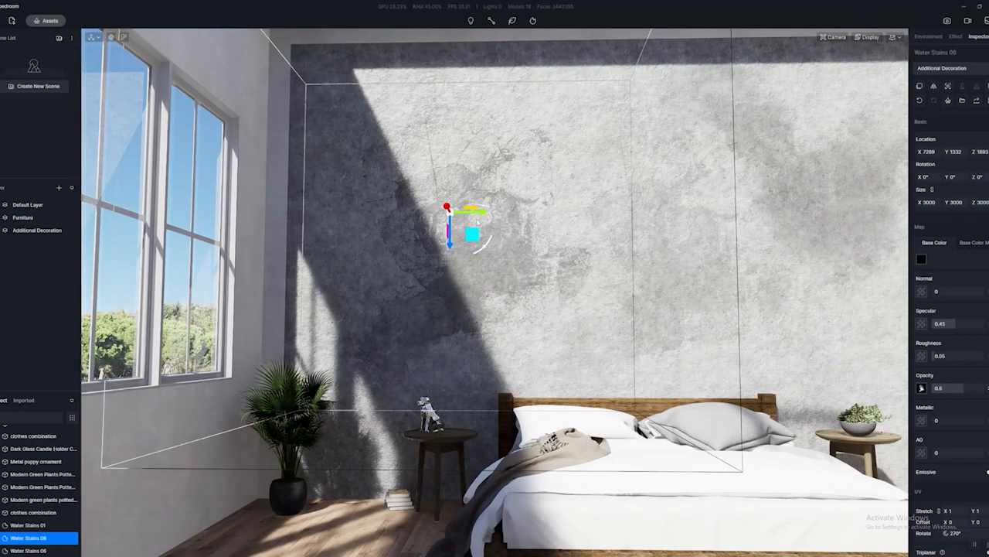
{"action": "left_click_drag", "start_coordinate": [484, 214], "coordinate": [443, 216]}
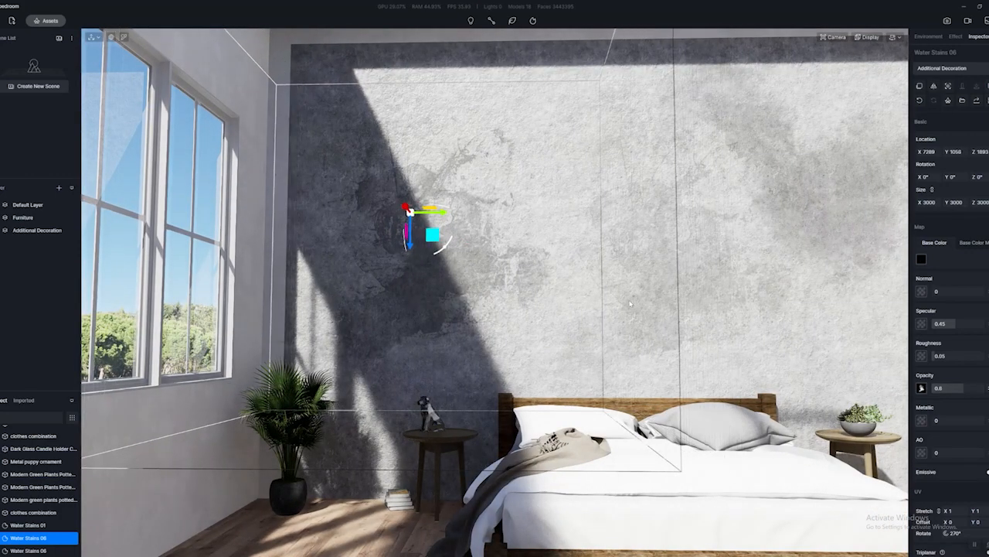
- Fine-tune the opacity of the window-side Water Stains 06 decal while viewing the whole bed wall, and clear the selection
{"action": "key", "text": "s"}
{"action": "key", "text": "d"}
{"action": "key", "text": "s"}
{"action": "key", "text": "a"}
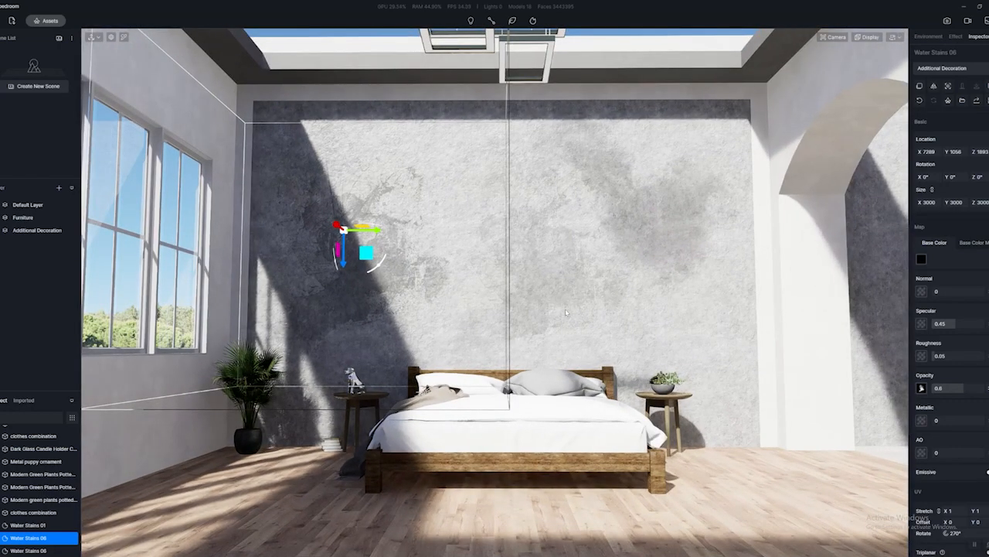
{"action": "key", "text": "w"}
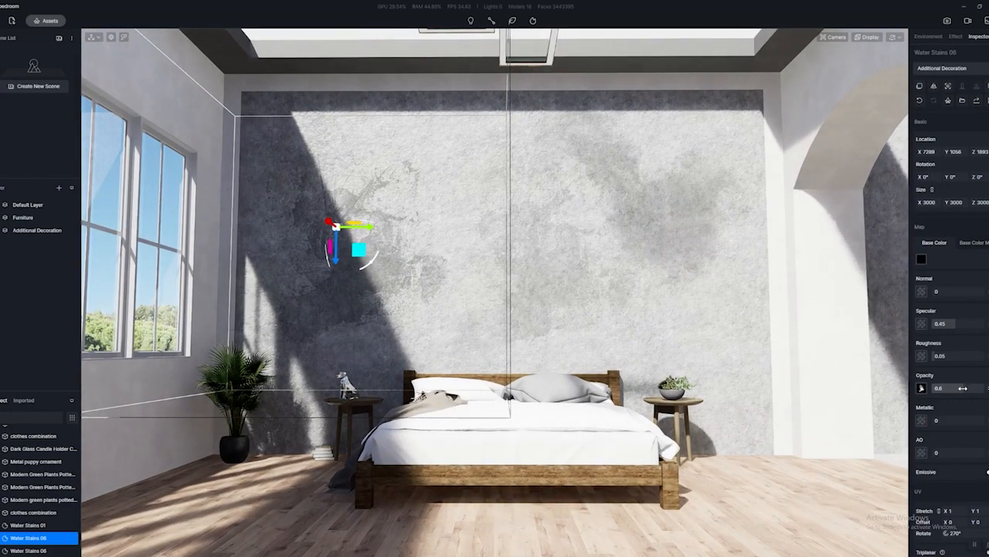
{"action": "mouse_move", "coordinate": [963, 388]}
{"action": "left_mouse_down"}
{"action": "mouse_move", "coordinate": [949, 387]}
{"action": "mouse_move", "coordinate": [970, 387]}
{"action": "left_mouse_up"}
{"action": "right_click_drag", "start_coordinate": [731, 377], "coordinate": [731, 365]}
{"action": "key", "text": "s"}
{"action": "key", "text": "w"}
{"action": "key", "text": "Escape"}
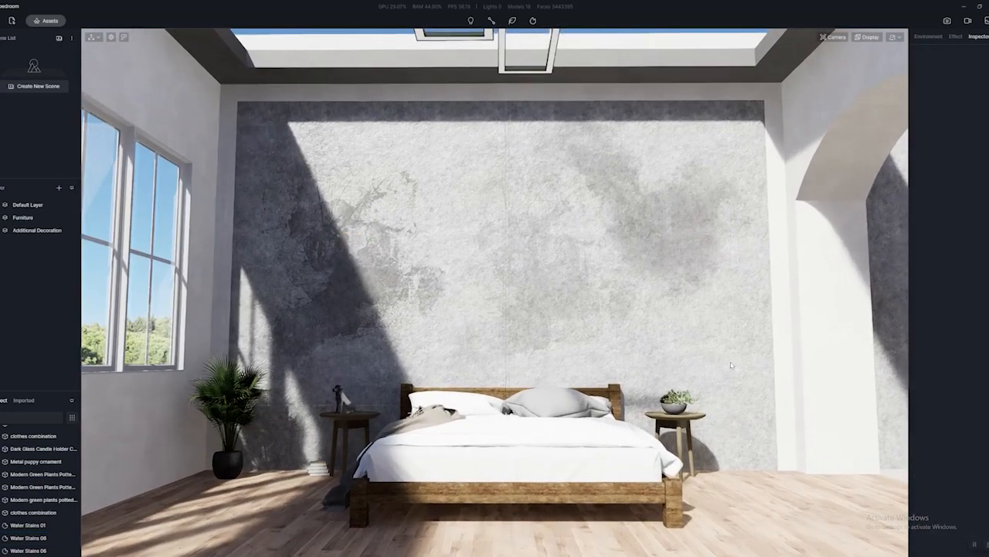
- Collapse the Decals group in the model library and show the Wall decorations category under Accessories
{"action": "key", "text": "m"}
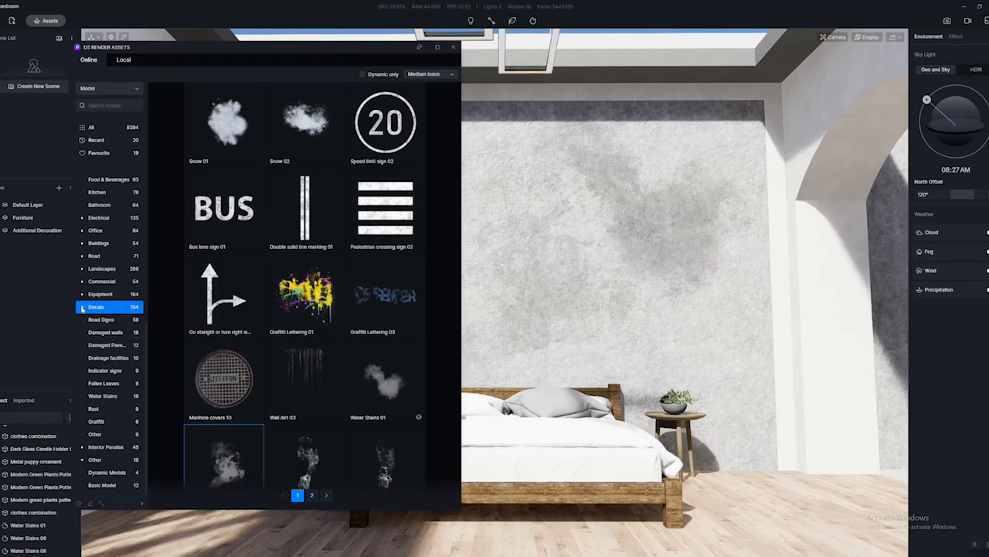
{"action": "left_click", "coordinate": [83, 307]}
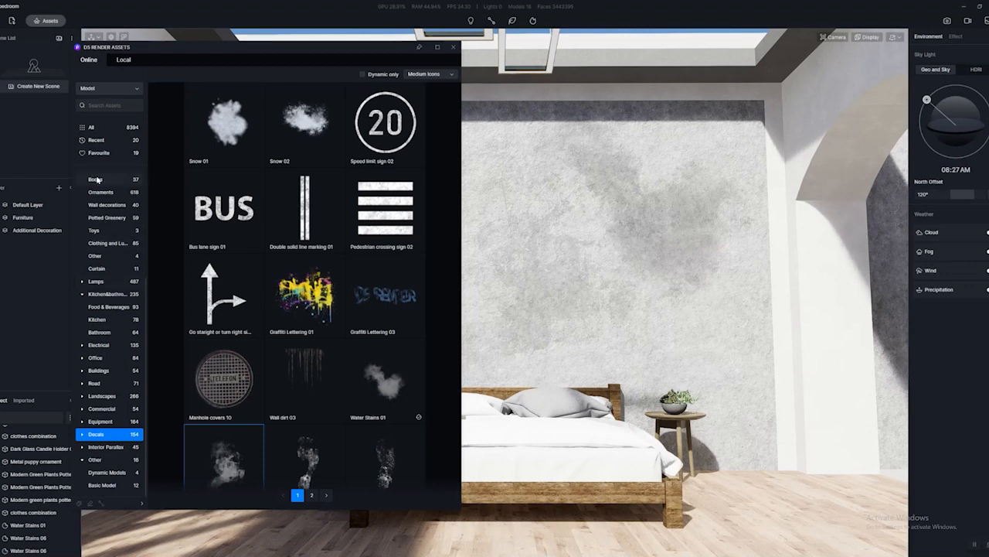
{"action": "scroll", "coordinate": [126, 284], "scroll_direction": "up", "scroll_amount": 3}
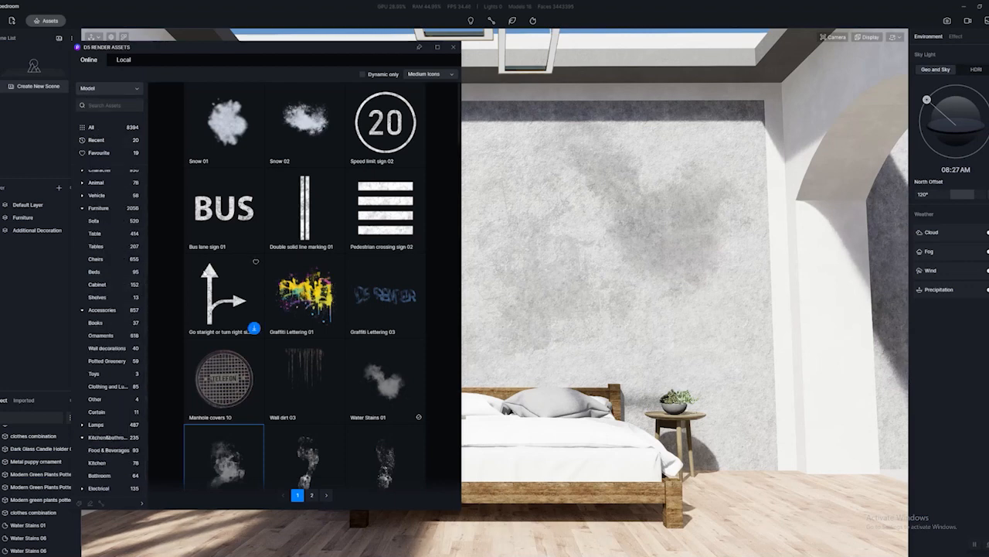
{"action": "left_click", "coordinate": [107, 348]}
{"action": "middle_click_drag", "start_coordinate": [468, 328], "coordinate": [505, 301]}
- Place a Yellow Metal Frame Hanging painting on the concrete wall above the bed, at about Y 2414, Z 1030, and select it
{"action": "scroll", "coordinate": [251, 296], "scroll_direction": "down", "scroll_amount": 3}
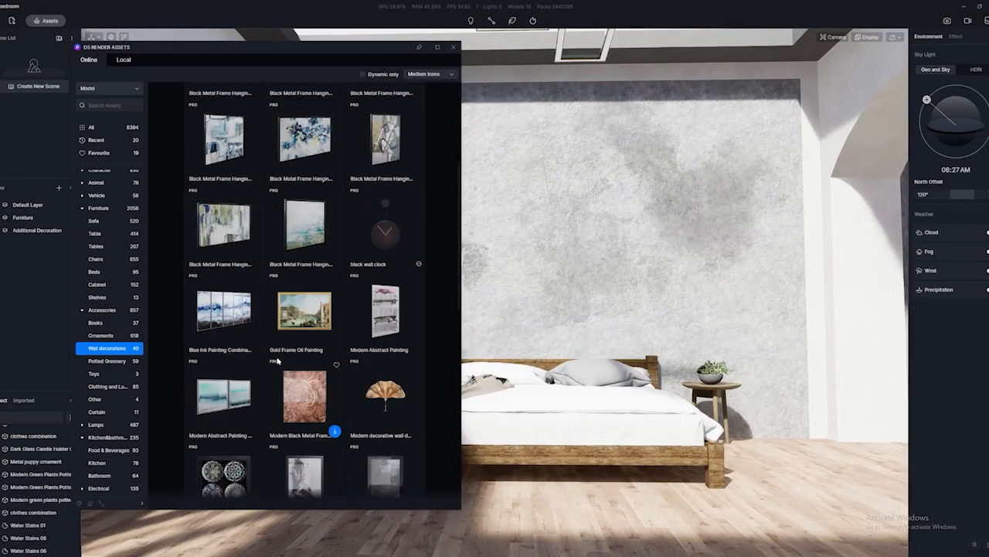
{"action": "scroll", "coordinate": [278, 363], "scroll_direction": "down", "scroll_amount": 2}
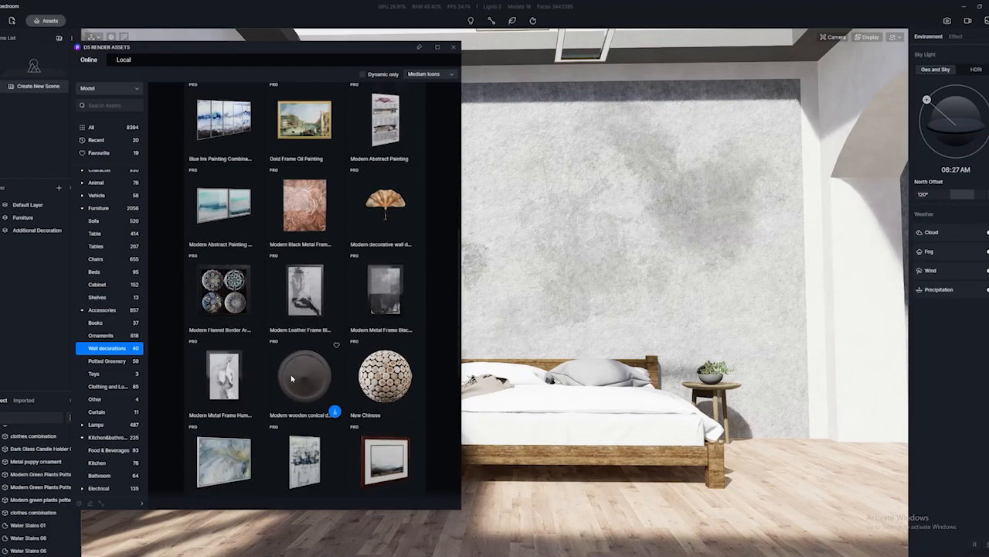
{"action": "scroll", "coordinate": [292, 378], "scroll_direction": "down", "scroll_amount": 3}
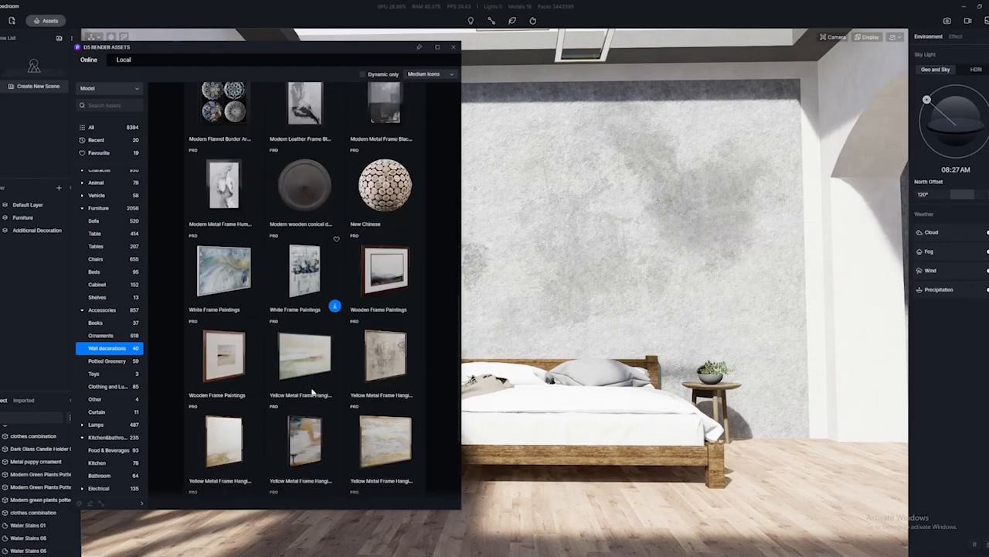
{"action": "scroll", "coordinate": [317, 397], "scroll_direction": "down", "scroll_amount": 2}
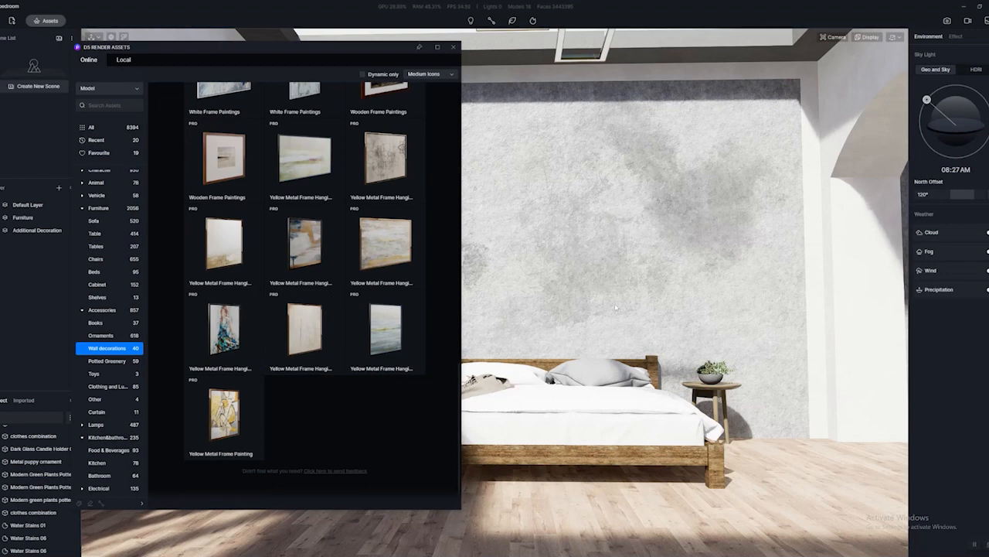
{"action": "right_click_drag", "start_coordinate": [616, 307], "coordinate": [596, 303]}
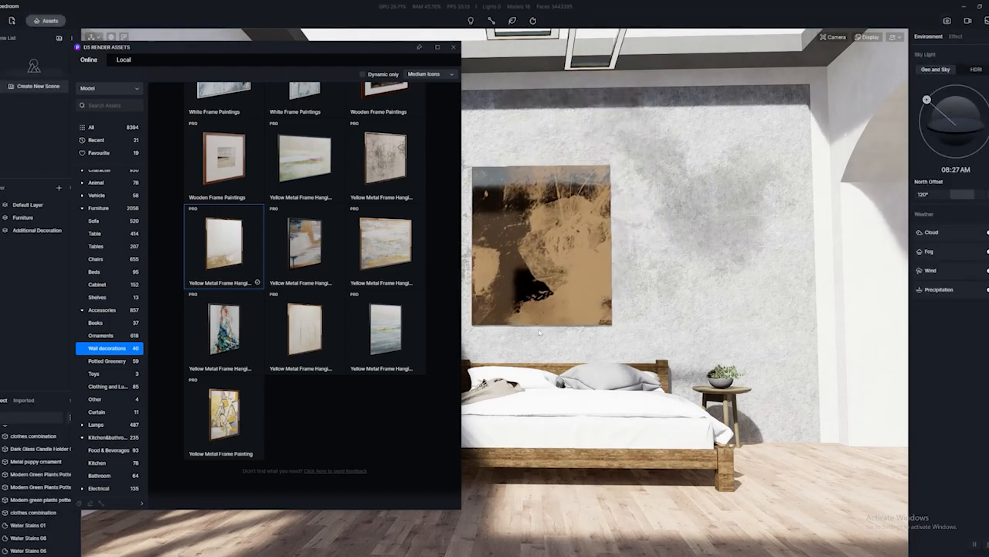
{"action": "left_click", "coordinate": [543, 318]}
{"action": "scroll", "coordinate": [616, 335], "scroll_direction": "up", "scroll_amount": 5}
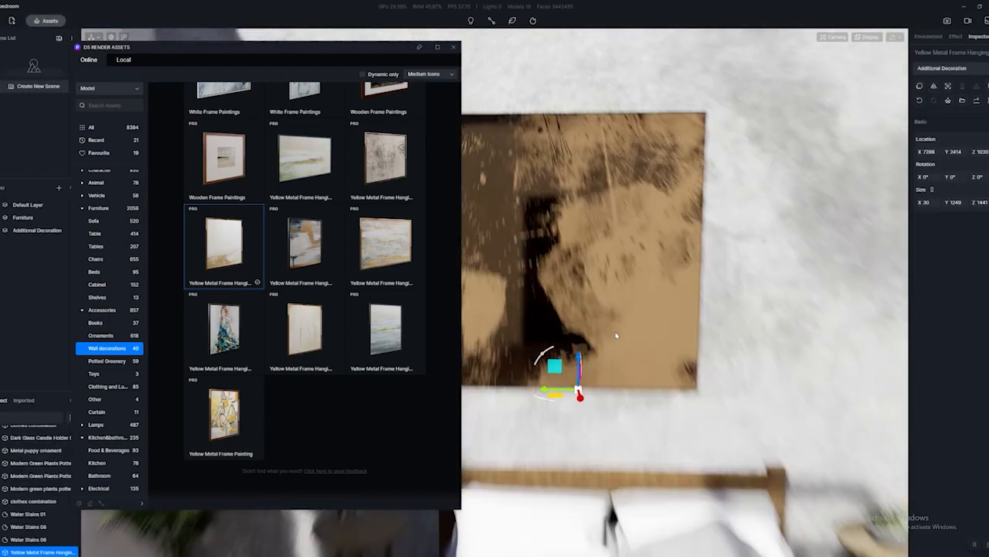
- Rotate the hanging painting 180° about Z to face the room, and shift it off the wall to about X 7275
{"action": "left_click_drag", "start_coordinate": [585, 415], "coordinate": [599, 414]}
{"action": "left_click_drag", "start_coordinate": [709, 395], "coordinate": [734, 370]}
{"action": "key", "text": "s"}
{"action": "key", "text": "a"}
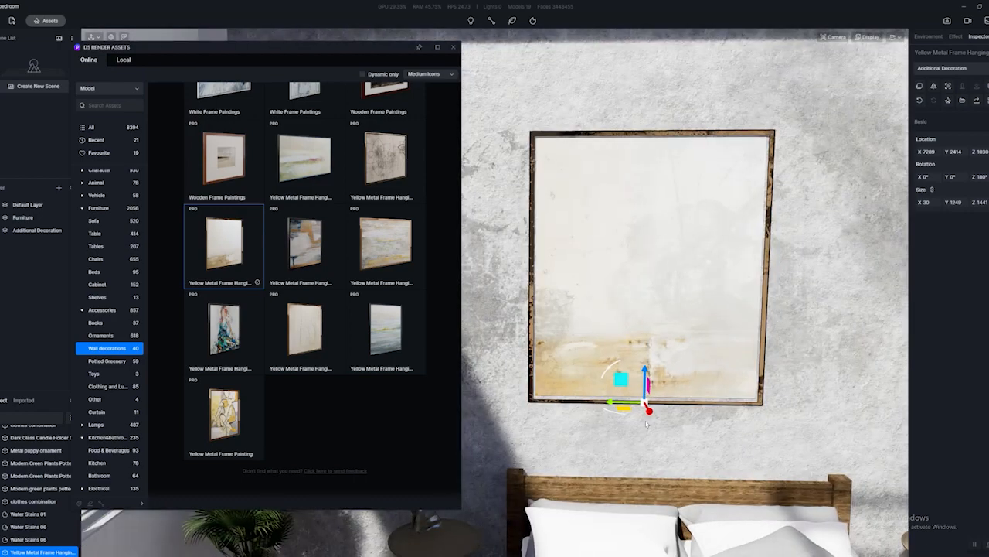
{"action": "left_click_drag", "start_coordinate": [649, 409], "coordinate": [652, 411]}
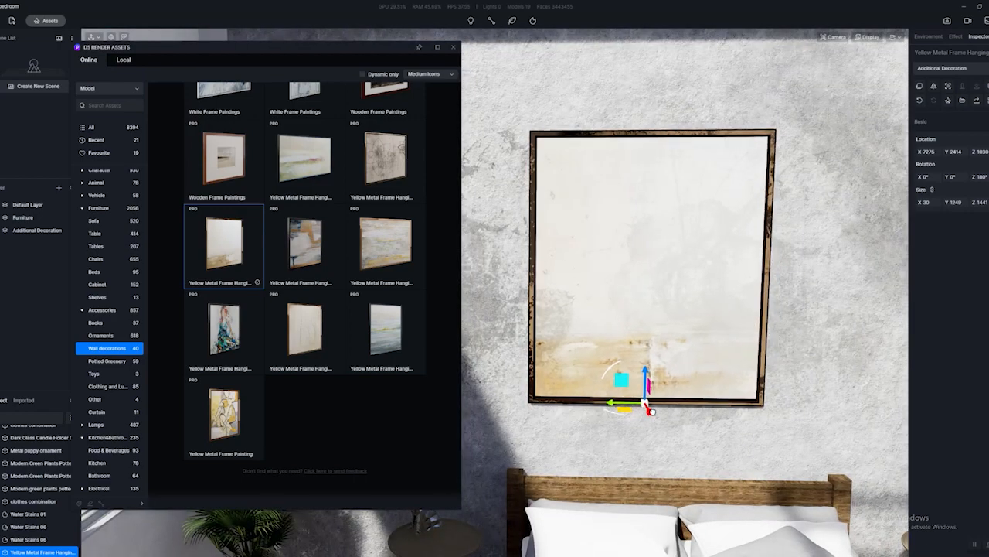
- Close the model library to clear the view of the painting on the bed wall
{"action": "key", "text": "s"}
{"action": "mouse_move", "coordinate": [741, 405]}
{"action": "right_mouse_down"}
{"action": "mouse_move", "coordinate": [448, 377]}
{"action": "mouse_move", "coordinate": [509, 336]}
{"action": "mouse_move", "coordinate": [488, 324]}
{"action": "mouse_move", "coordinate": [426, 323]}
{"action": "mouse_move", "coordinate": [954, 360]}
{"action": "mouse_move", "coordinate": [772, 387]}
{"action": "mouse_move", "coordinate": [900, 340]}
{"action": "mouse_move", "coordinate": [881, 338]}
{"action": "right_mouse_up"}
{"action": "key", "text": "d"}
{"action": "key", "text": "d"}
{"action": "key", "text": "a"}
{"action": "key", "text": "d"}
{"action": "key", "text": "a"}
{"action": "key", "text": "s"}
{"action": "key", "text": "s"}
{"action": "left_click", "coordinate": [454, 47]}
- Center the hanging painting above the bed by moving it along the wall to about Y 2638
{"action": "key", "text": "s"}
{"action": "mouse_move", "coordinate": [623, 280]}
{"action": "right_mouse_down"}
{"action": "mouse_move", "coordinate": [614, 273]}
{"action": "mouse_move", "coordinate": [620, 302]}
{"action": "mouse_move", "coordinate": [650, 277]}
{"action": "mouse_move", "coordinate": [639, 281]}
{"action": "right_mouse_up"}
{"action": "key", "text": "a"}
{"action": "key", "text": "d"}
{"action": "key", "text": "s"}
{"action": "key", "text": "s"}
{"action": "left_click_drag", "start_coordinate": [532, 325], "coordinate": [541, 325]}
{"action": "scroll", "coordinate": [537, 295], "scroll_direction": "up", "scroll_amount": 5}
{"action": "key", "text": "ctrl+z"}
{"action": "left_click", "coordinate": [533, 292]}
{"action": "scroll", "coordinate": [532, 292], "scroll_direction": "down", "scroll_amount": 5}
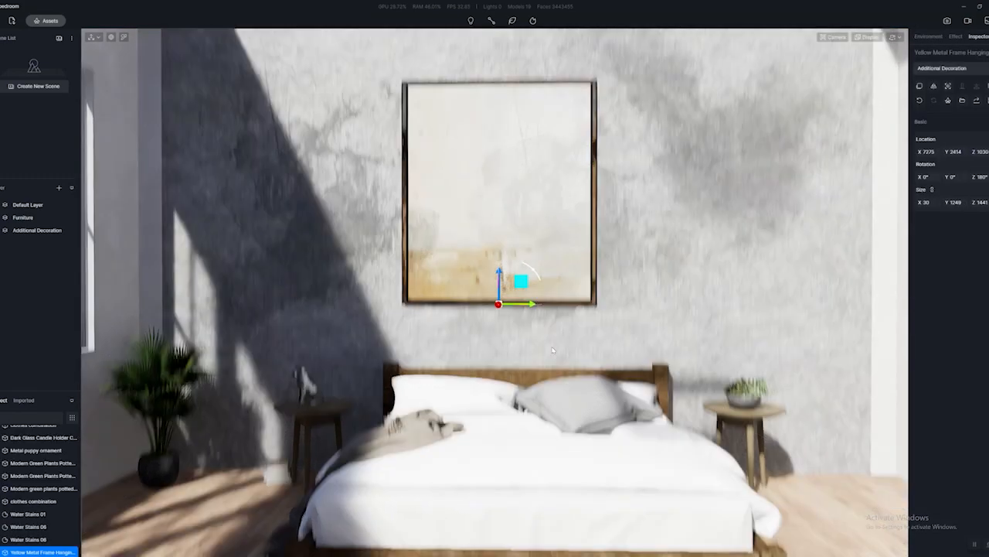
{"action": "left_click_drag", "start_coordinate": [531, 381], "coordinate": [567, 384]}
- Frame a straight-on camera view of the bed wall that includes the side windows, skylight and arched opening
{"action": "right_click_drag", "start_coordinate": [628, 410], "coordinate": [619, 333]}
{"action": "scroll", "coordinate": [618, 332], "scroll_direction": "down", "scroll_amount": 5}
{"action": "middle_click_drag", "start_coordinate": [616, 357], "coordinate": [585, 354]}
{"action": "scroll", "coordinate": [585, 355], "scroll_direction": "down", "scroll_amount": 2}
{"action": "right_click_drag", "start_coordinate": [585, 355], "coordinate": [581, 358]}
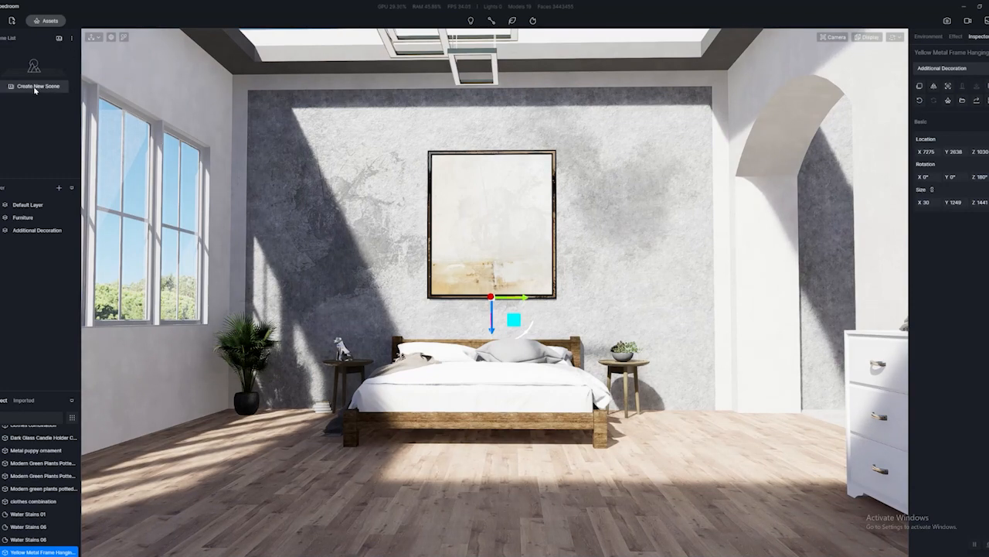
{"action": "key", "text": "a"}
{"action": "key", "text": "d"}
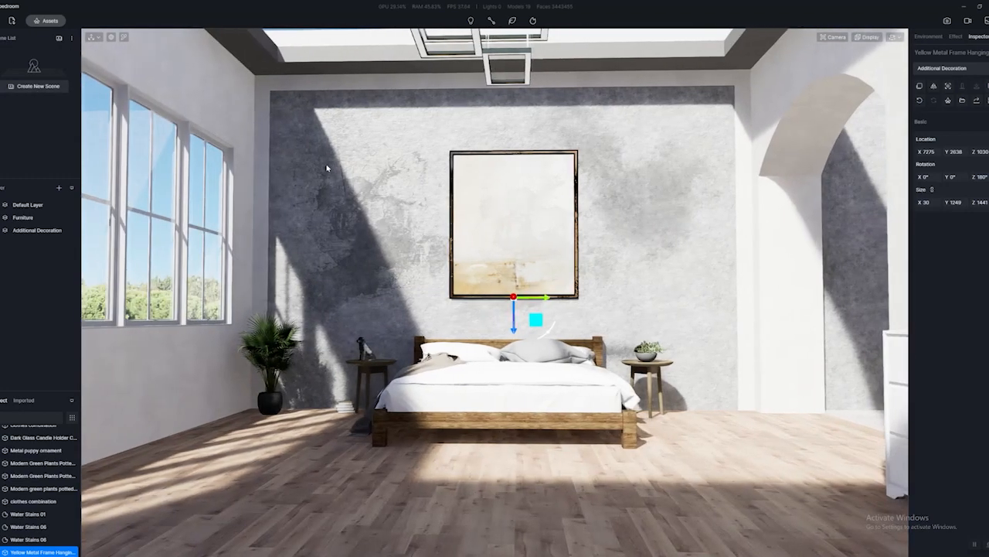
{"action": "key", "text": "d"}
{"action": "key", "text": "a"}
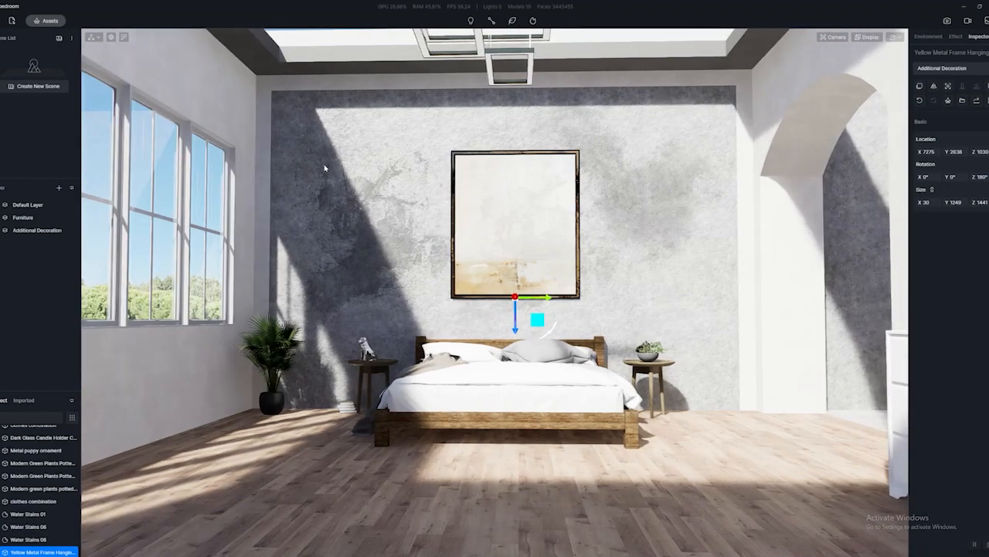
- Create a scene from the current front view of the bed wall and recall that view after moving the camera
{"action": "left_click", "coordinate": [35, 86]}
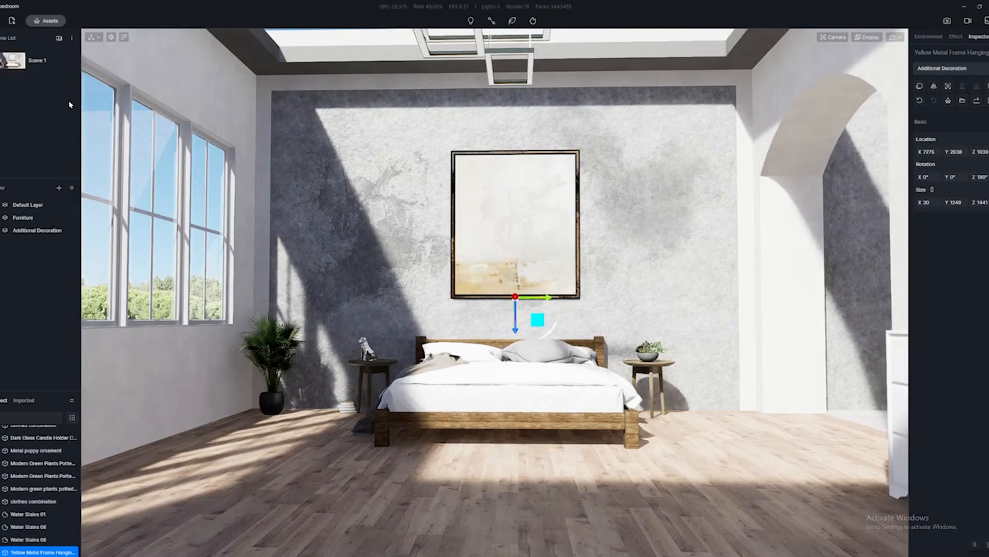
{"action": "key", "text": "d"}
{"action": "right_click_drag", "start_coordinate": [464, 165], "coordinate": [388, 224]}
{"action": "key", "text": "w"}
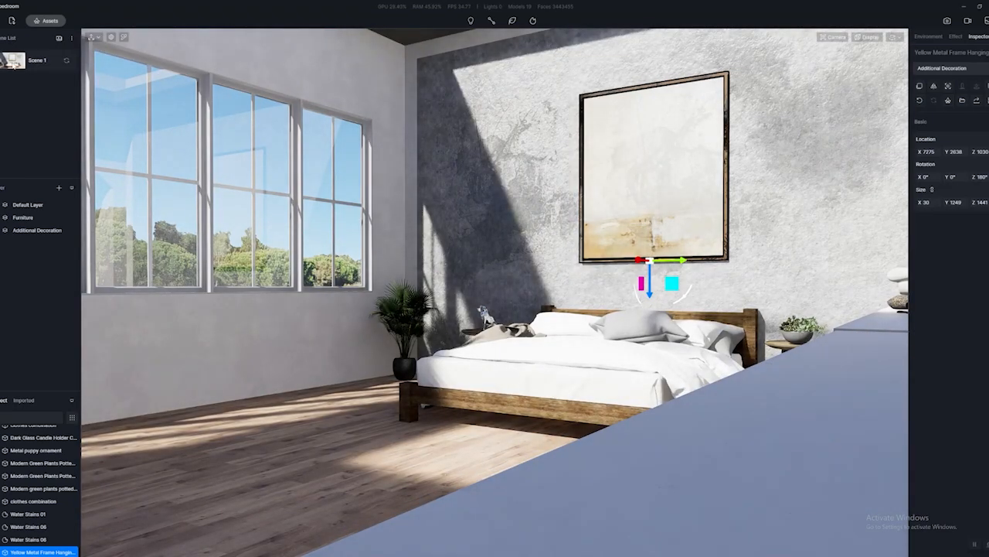
{"action": "left_click", "coordinate": [13, 61]}
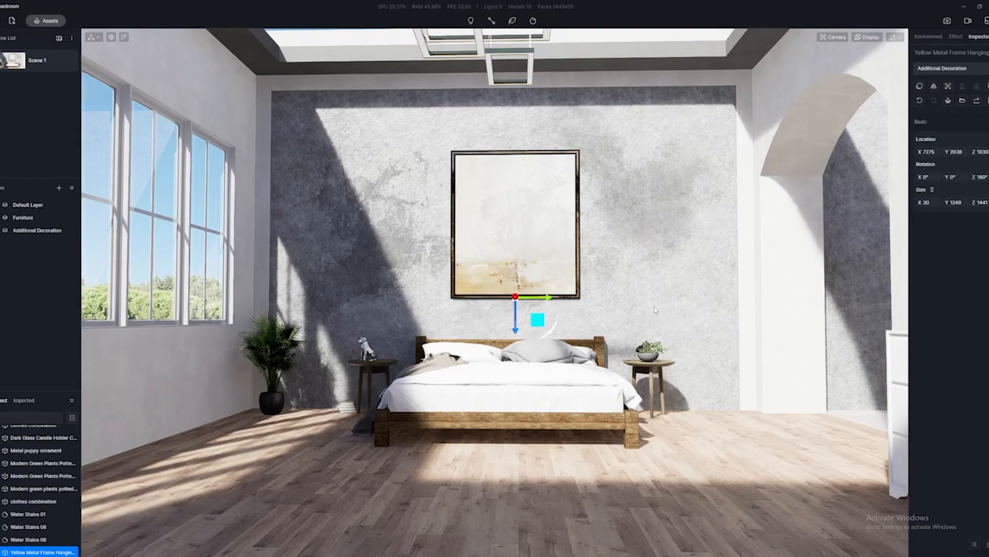
- Inspect the framed painting and concrete wall from near and far, and save the project
{"action": "key", "text": "w"}
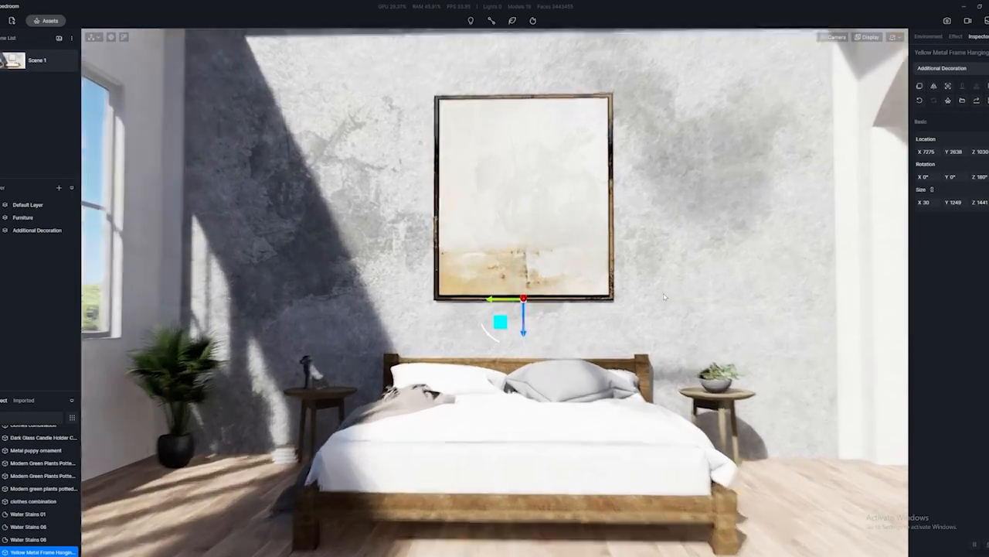
{"action": "key", "text": "e"}
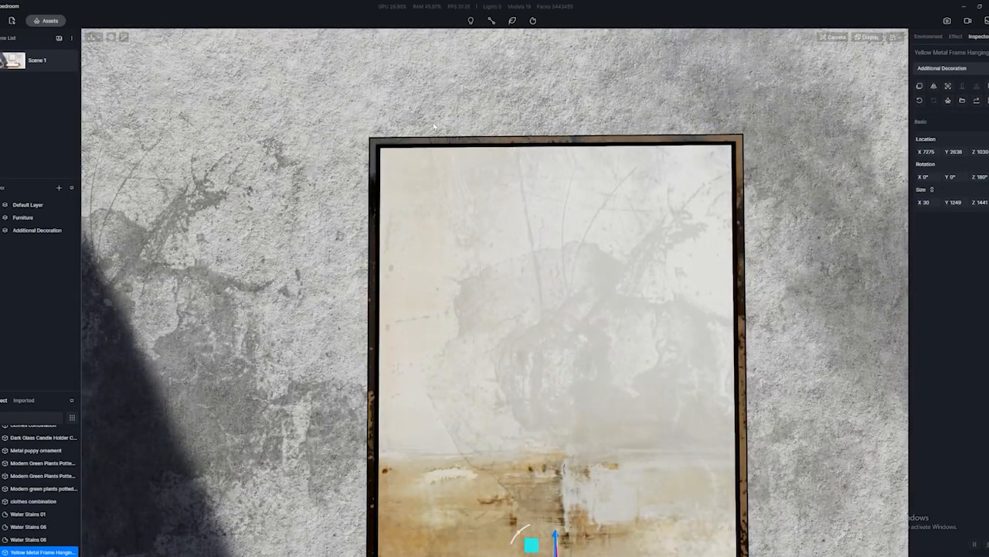
{"action": "key", "text": "s"}
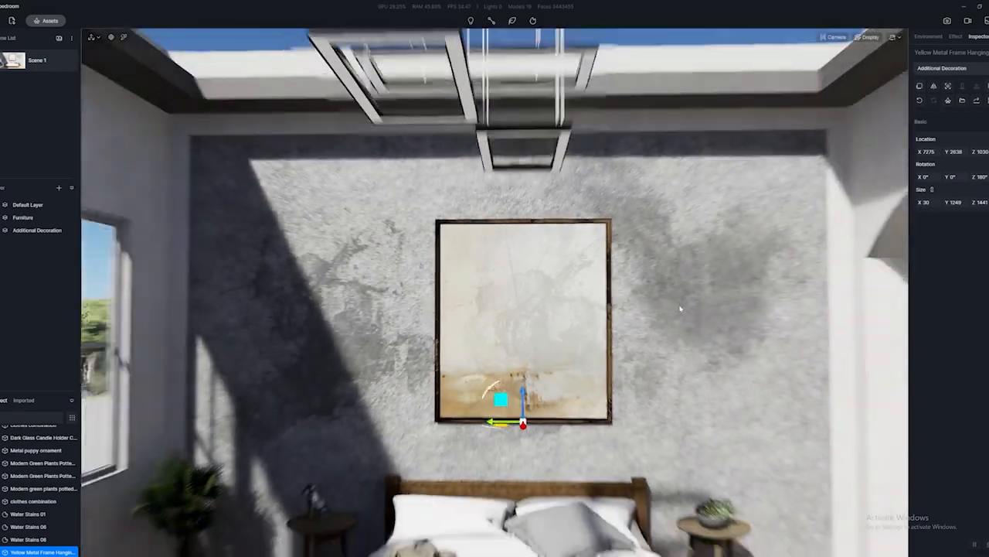
{"action": "key", "text": "q"}
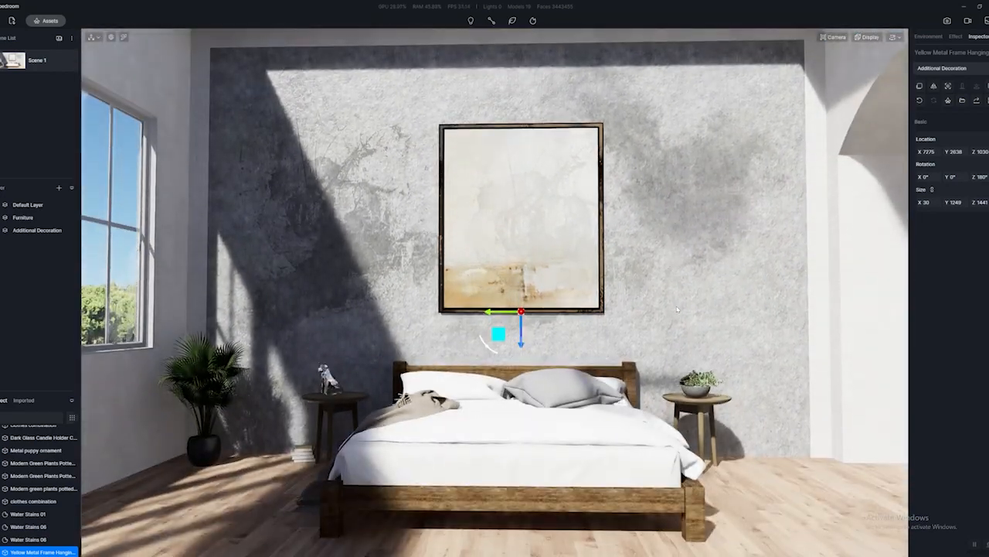
{"action": "key", "text": "q"}
{"action": "key", "text": "s"}
{"action": "key", "text": "s"}
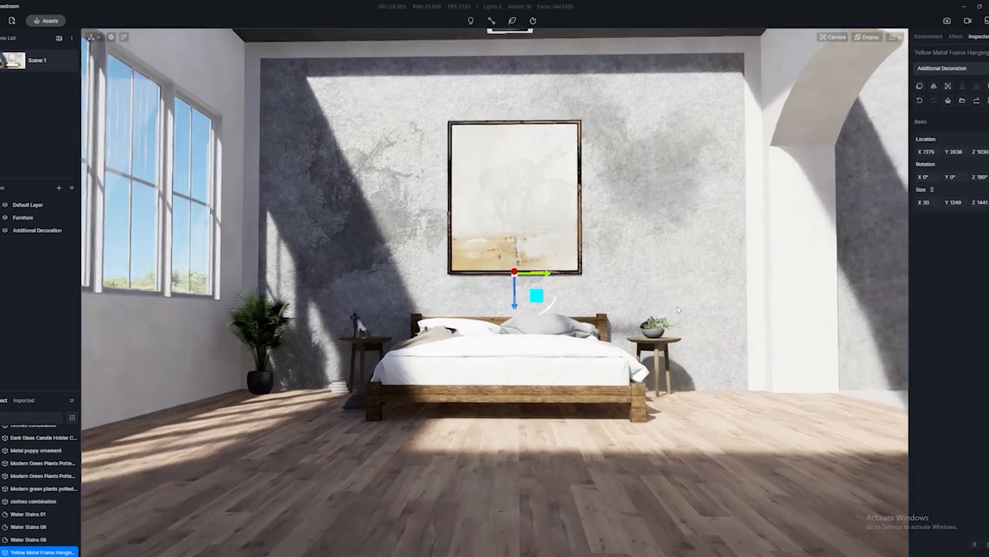
{"action": "key", "text": "e"}
{"action": "key", "text": "s"}
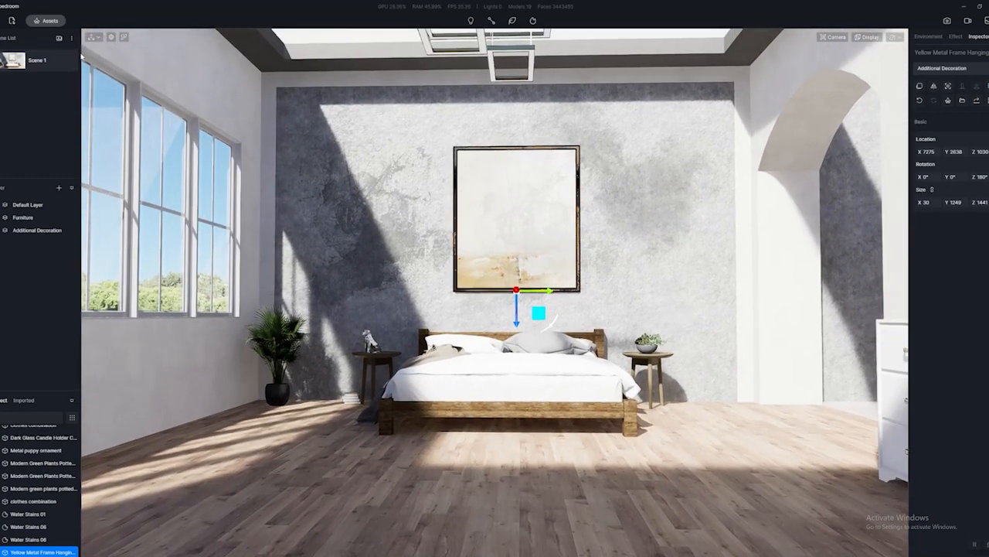
{"action": "key", "text": "w"}
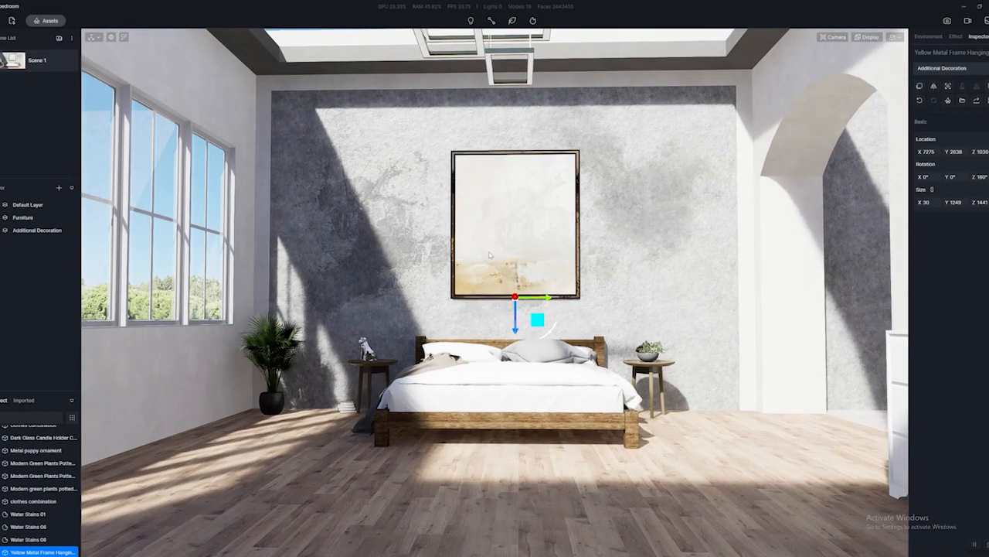
{"action": "key", "text": "ctrl+s"}
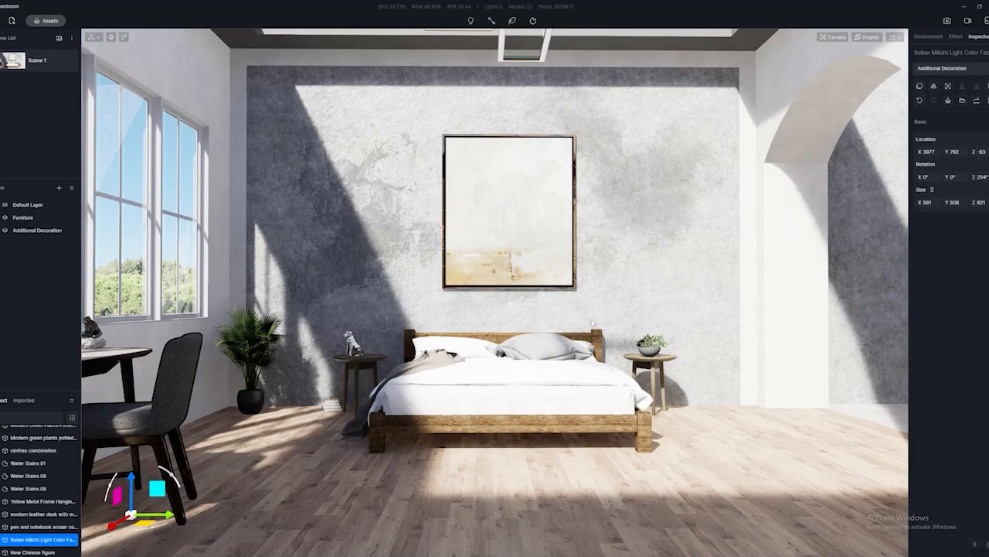
- Pick the upholstery material of the chair at the window desk and set its base colour to white
{"action": "left_click", "coordinate": [593, 323]}
{"action": "scroll", "coordinate": [611, 316], "scroll_direction": "up", "scroll_amount": 3}
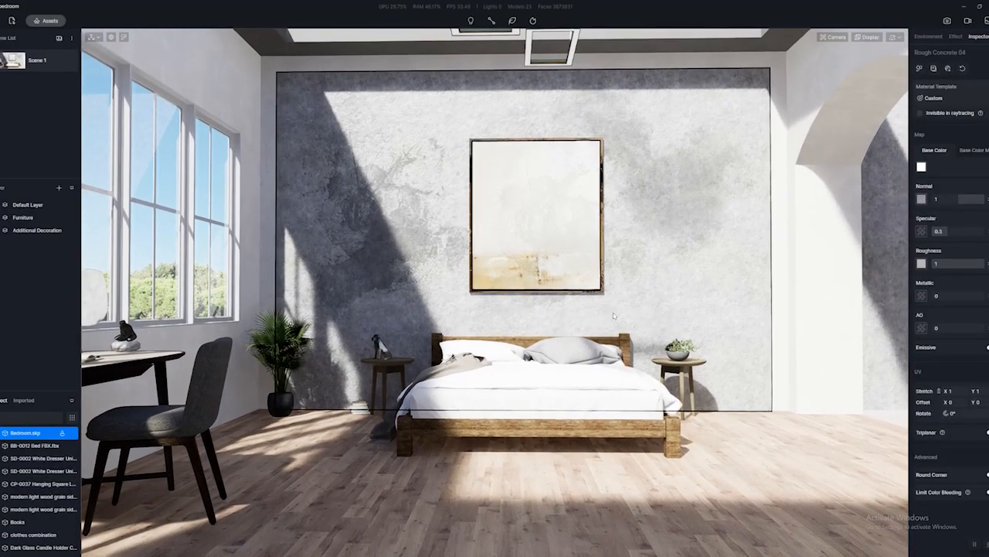
{"action": "right_click_drag", "start_coordinate": [613, 312], "coordinate": [550, 457]}
{"action": "key", "text": "w"}
{"action": "key", "text": "d"}
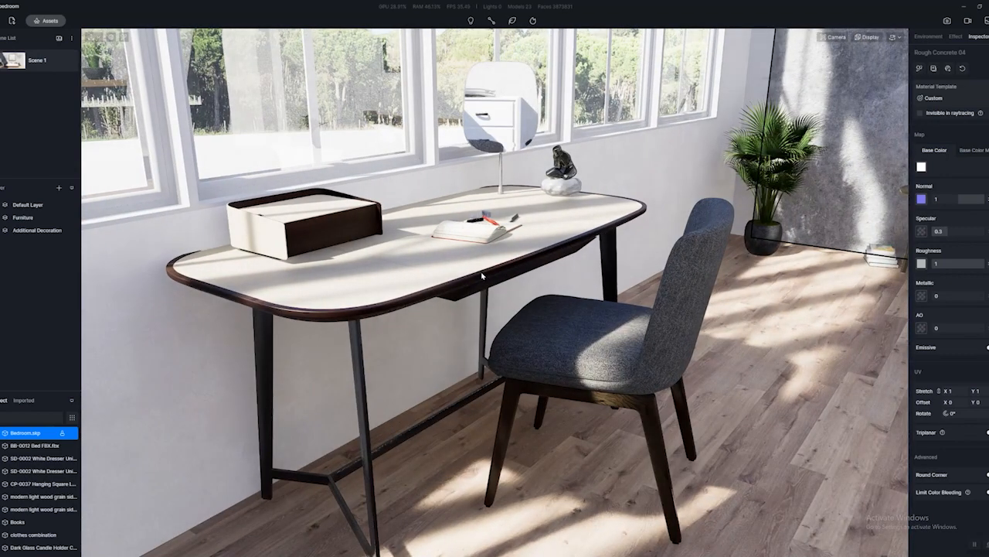
{"action": "right_click_drag", "start_coordinate": [526, 222], "coordinate": [528, 194]}
{"action": "scroll", "coordinate": [533, 209], "scroll_direction": "up", "scroll_amount": 3}
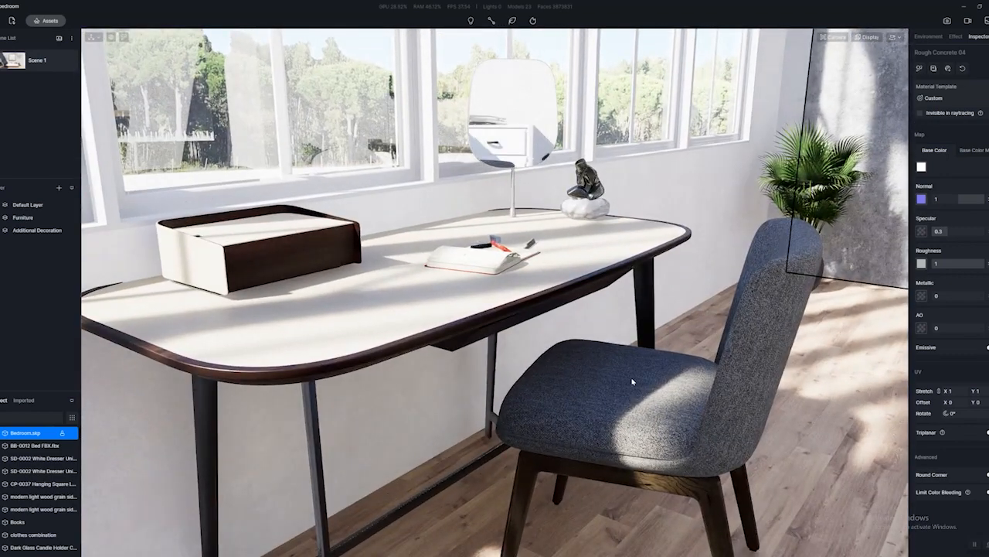
{"action": "right_click_drag", "start_coordinate": [613, 386], "coordinate": [706, 379]}
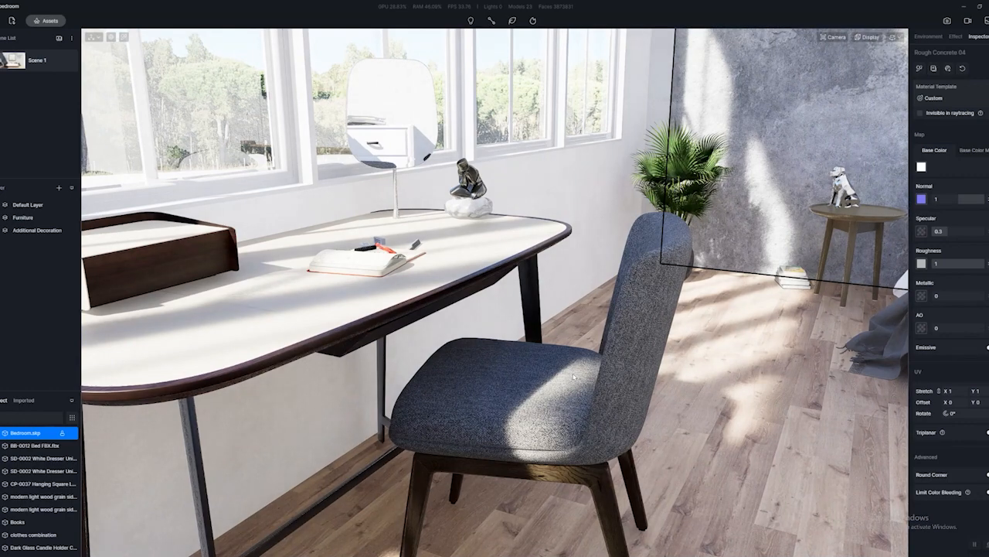
{"action": "right_click_drag", "start_coordinate": [623, 358], "coordinate": [652, 338]}
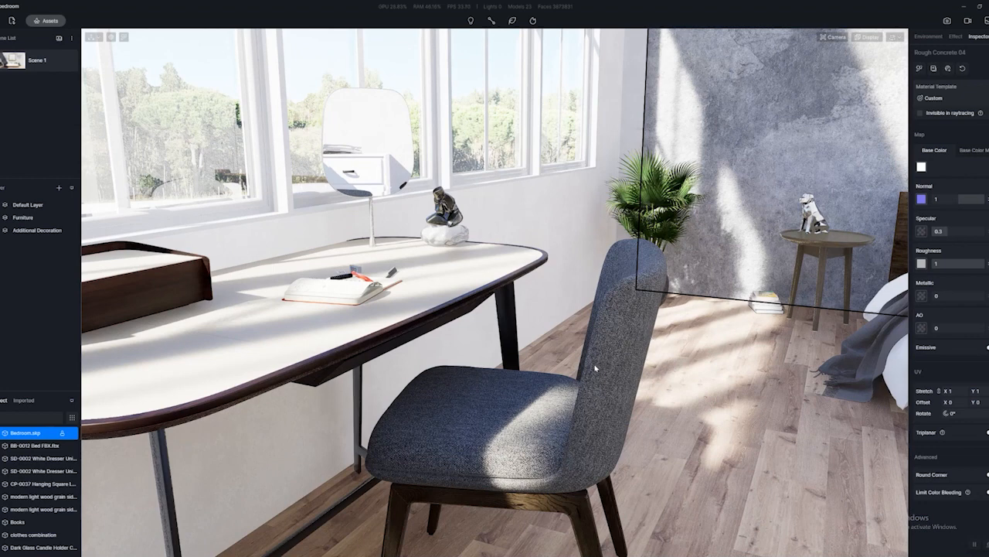
{"action": "key", "text": "i"}
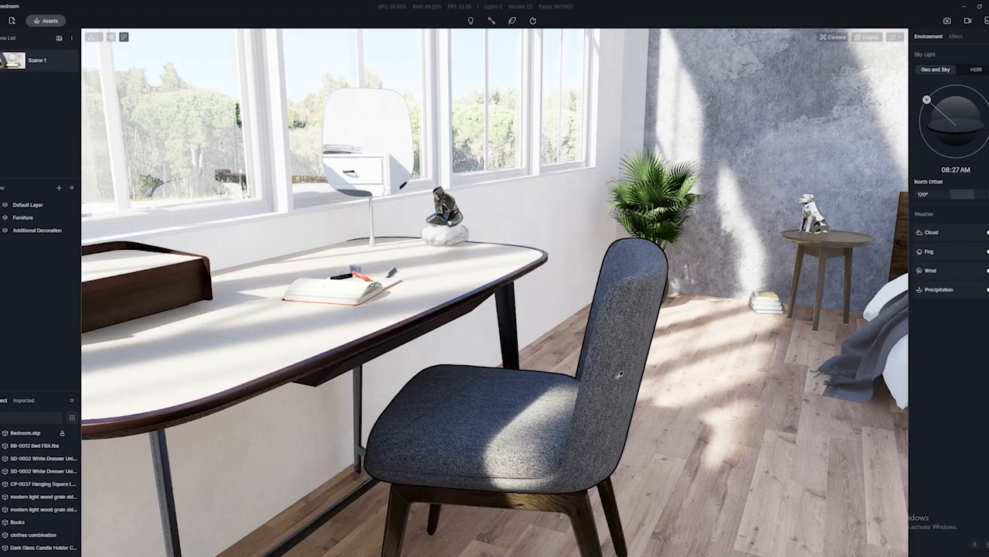
{"action": "left_click", "coordinate": [619, 375]}
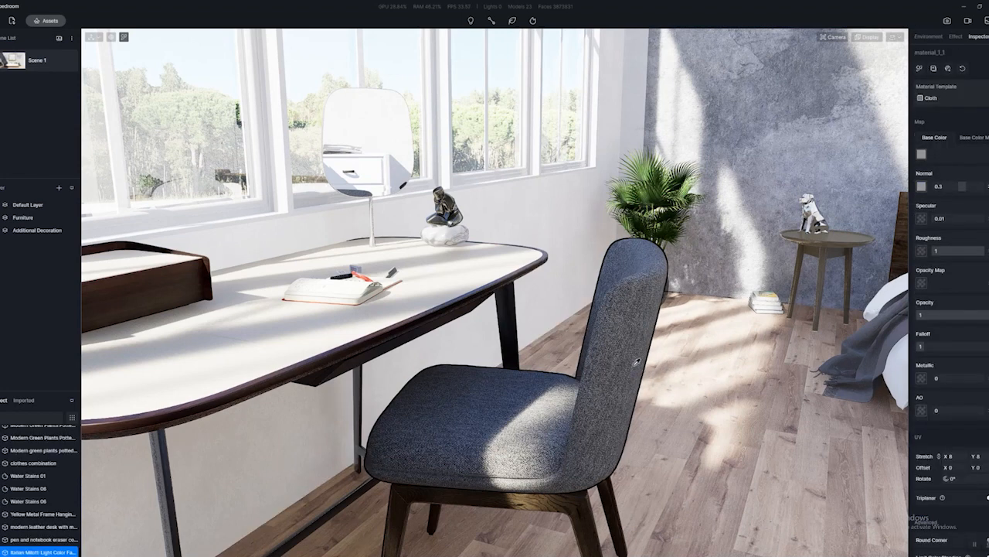
{"action": "left_click", "coordinate": [921, 155]}
{"action": "left_click_drag", "start_coordinate": [936, 197], "coordinate": [917, 184]}
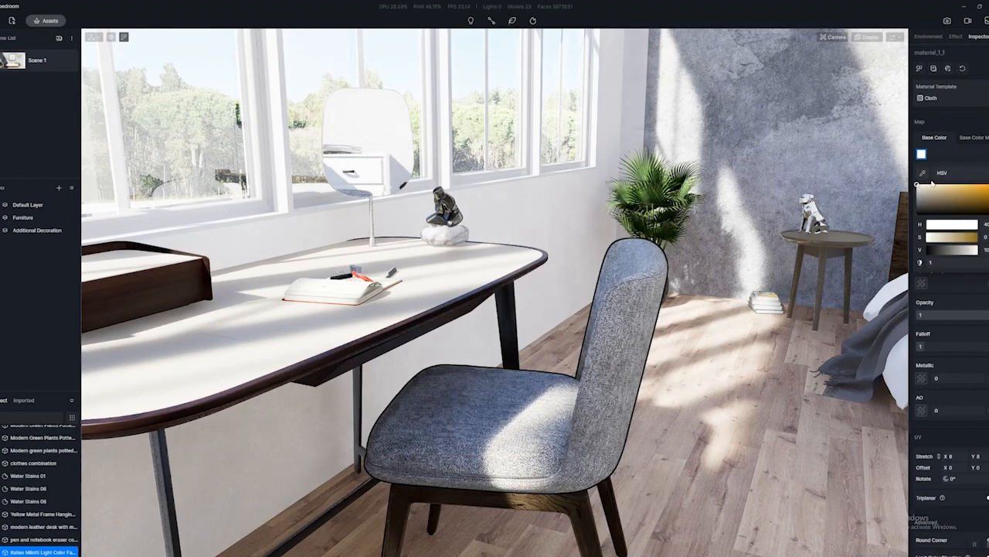
- Set the normal strength of the chair's upholstery material to 0.85
{"action": "left_click", "coordinate": [979, 141]}
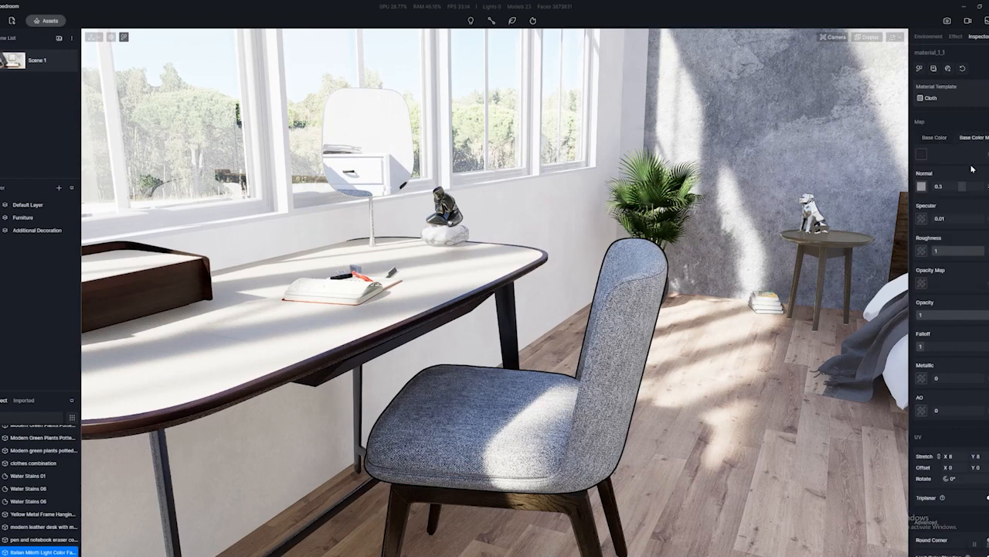
{"action": "left_click", "coordinate": [988, 186]}
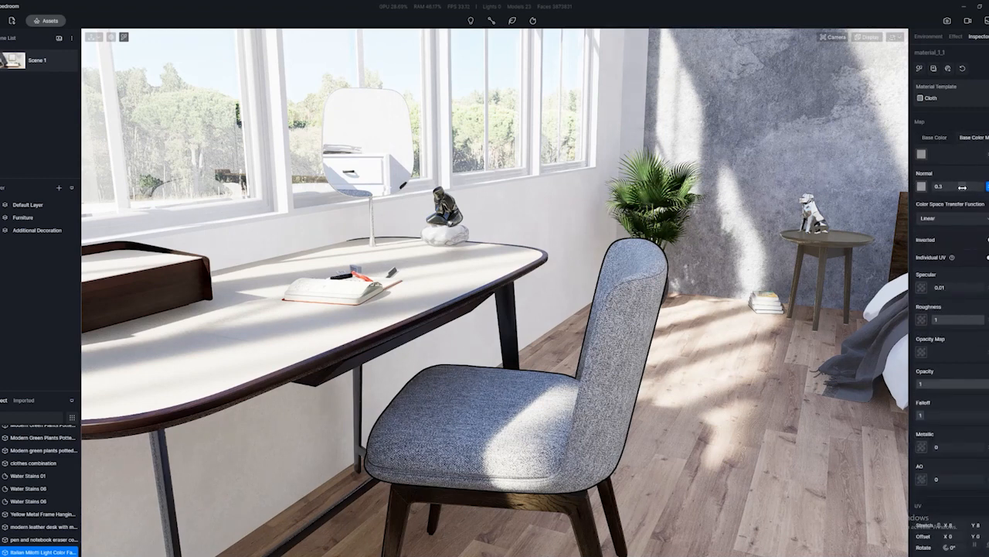
{"action": "left_click_drag", "start_coordinate": [965, 188], "coordinate": [980, 188]}
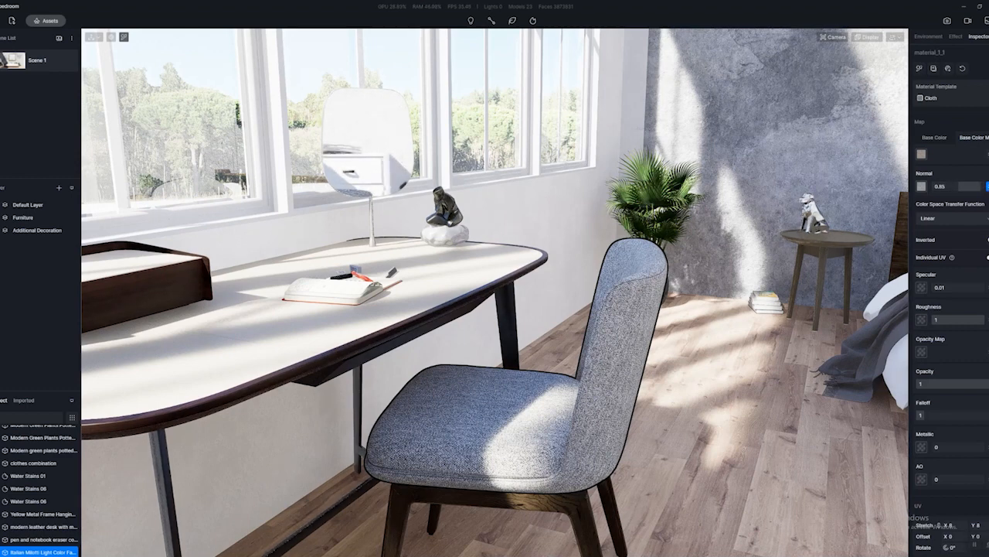
{"action": "left_click", "coordinate": [988, 186]}
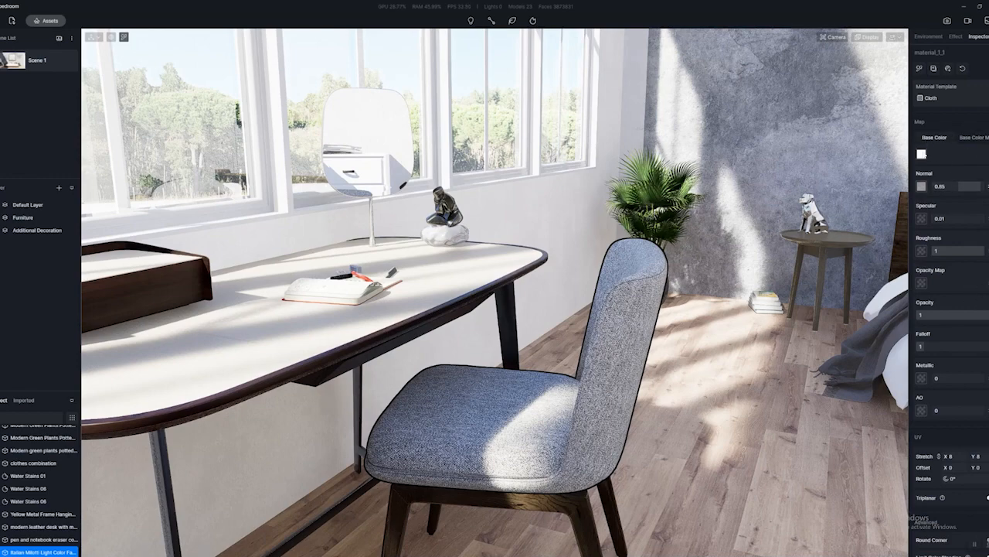
- Pick the material of the chair's wooden legs and lighten its base colour to nearly white
{"action": "right_click_drag", "start_coordinate": [582, 320], "coordinate": [511, 334]}
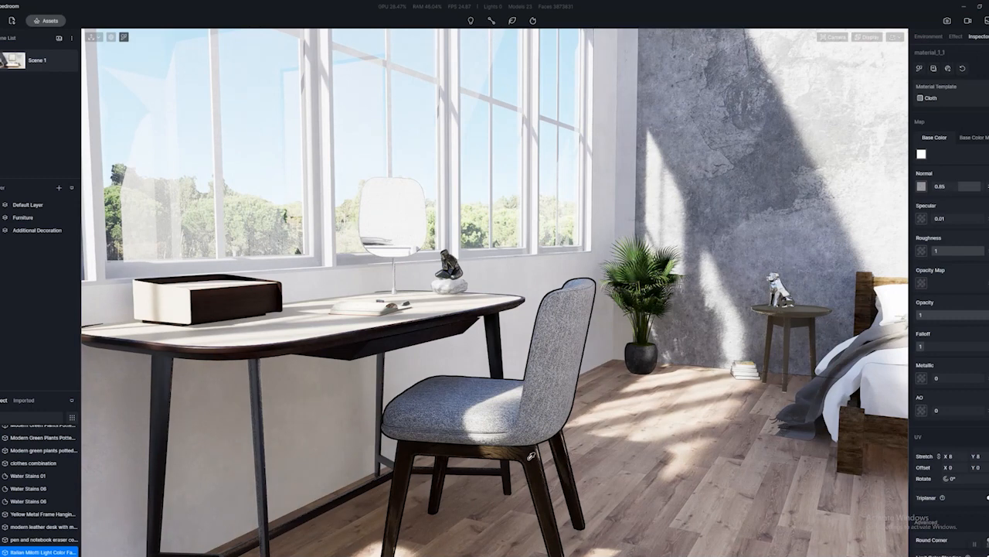
{"action": "left_click", "coordinate": [531, 456]}
{"action": "left_click", "coordinate": [920, 168]}
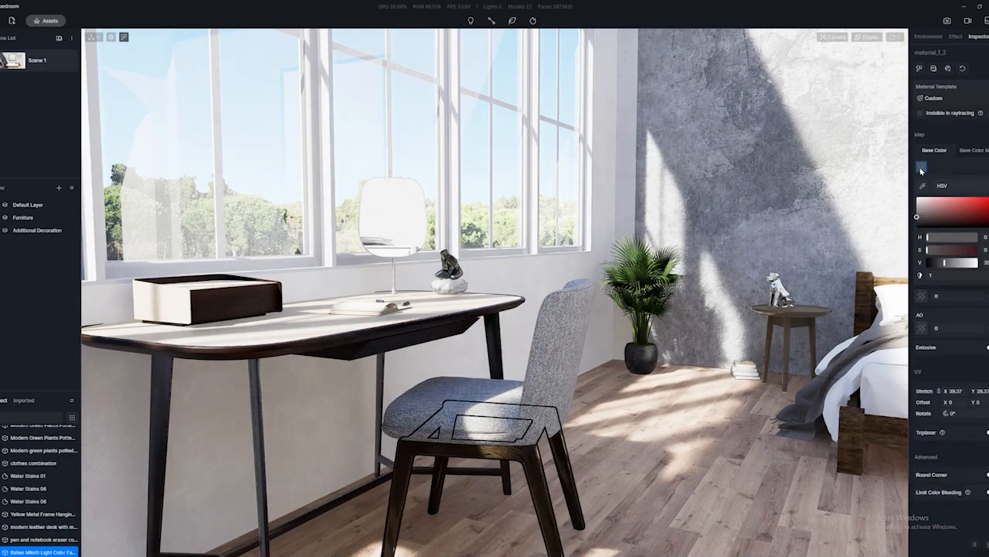
{"action": "left_click_drag", "start_coordinate": [926, 211], "coordinate": [908, 203]}
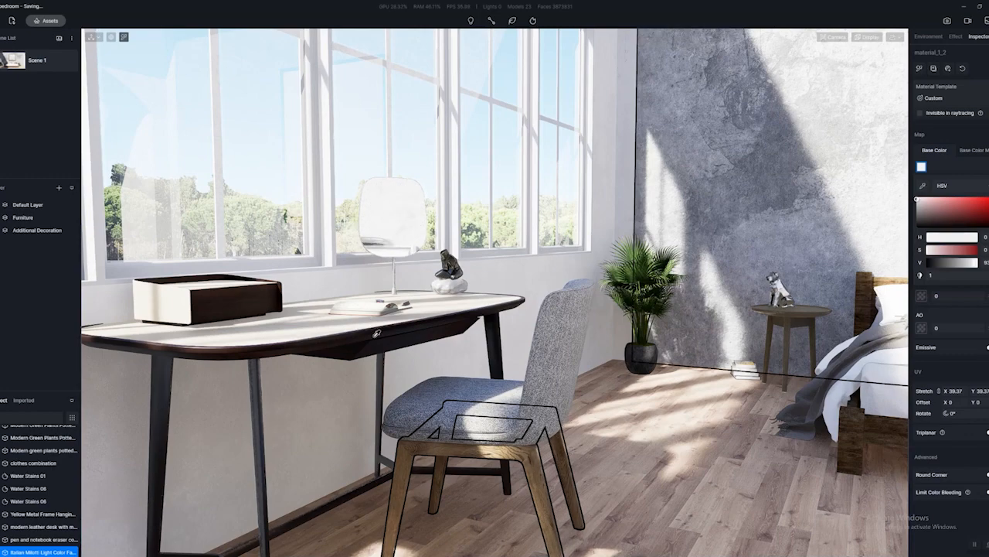
- Pick the material of the desk's top edge and storage box, and set its base colour to white
{"action": "middle_click_drag", "start_coordinate": [377, 333], "coordinate": [392, 333]}
{"action": "left_click", "coordinate": [443, 327]}
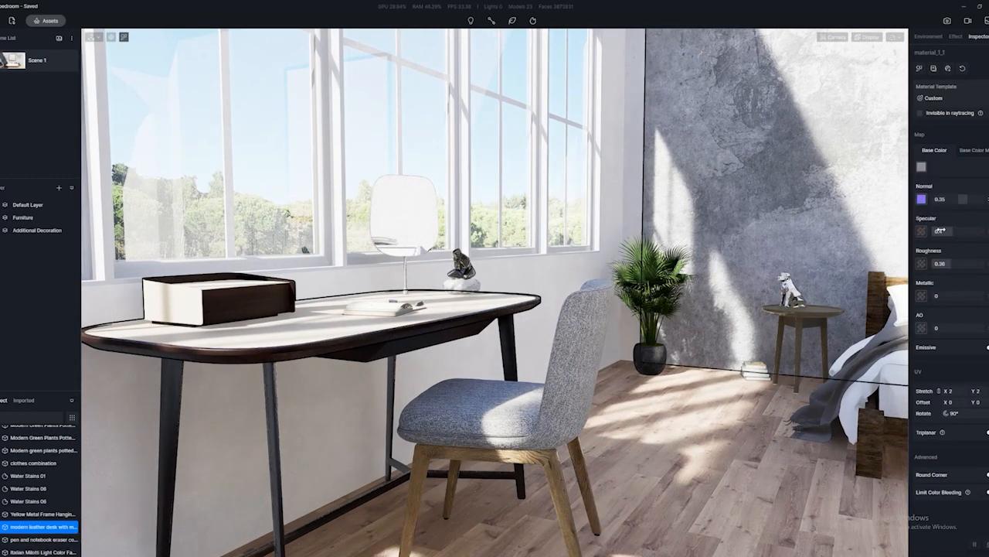
{"action": "left_click", "coordinate": [922, 166]}
{"action": "left_click_drag", "start_coordinate": [917, 207], "coordinate": [910, 194]}
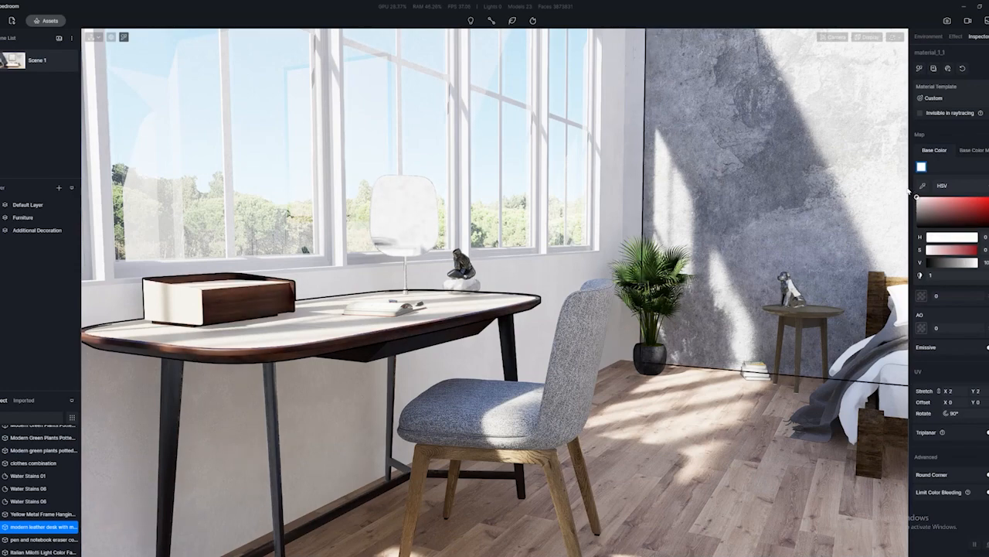
- Return to a front view of the bed wall and check the composition with the desk and chair
{"action": "right_click_drag", "start_coordinate": [508, 374], "coordinate": [730, 363]}
{"action": "scroll", "coordinate": [719, 362], "scroll_direction": "down", "scroll_amount": 2}
{"action": "middle_click_drag", "start_coordinate": [718, 362], "coordinate": [603, 361]}
{"action": "left_click", "coordinate": [638, 378]}
{"action": "right_click_drag", "start_coordinate": [478, 369], "coordinate": [510, 350]}
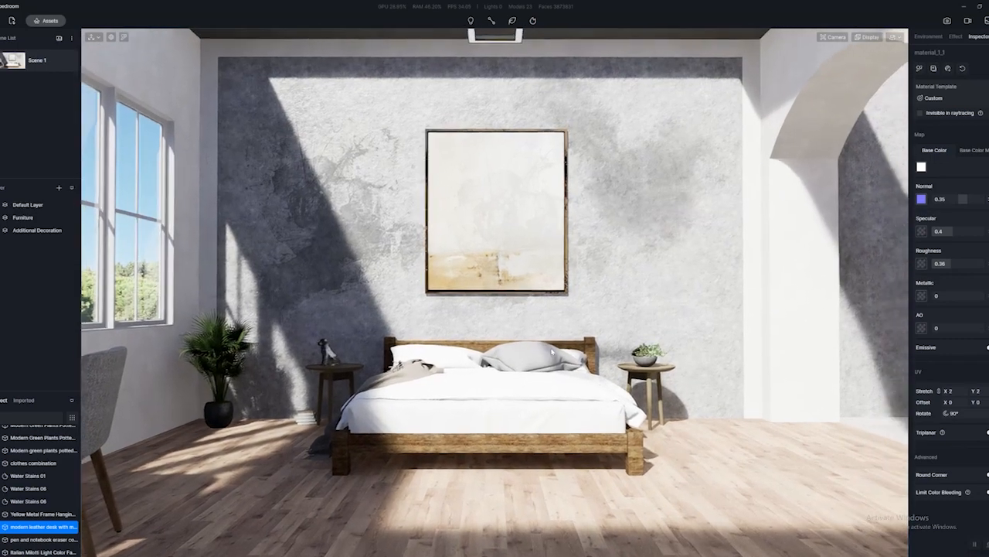
{"action": "middle_click_drag", "start_coordinate": [511, 351], "coordinate": [535, 347]}
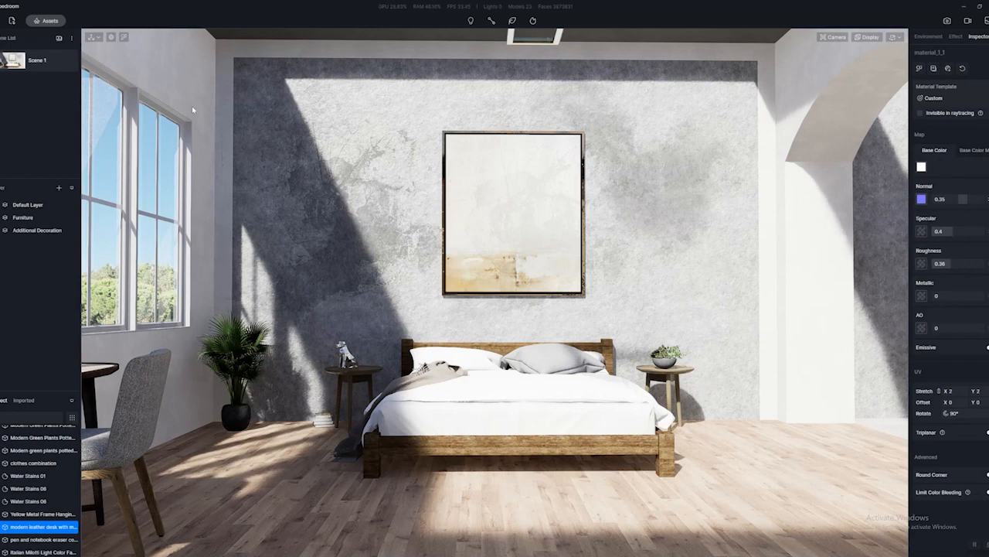
{"action": "middle_click_drag", "start_coordinate": [495, 325], "coordinate": [487, 330]}
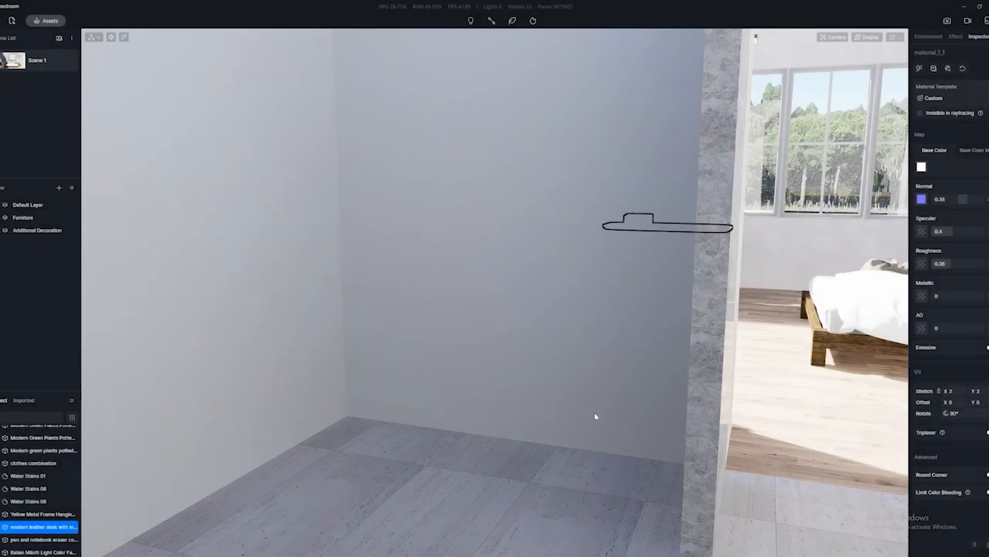
- Add a new layer named Bathroom+ for the empty tiled room behind the bedroom
{"action": "right_click_drag", "start_coordinate": [596, 415], "coordinate": [543, 409]}
{"action": "key", "text": "s"}
{"action": "key", "text": "d"}
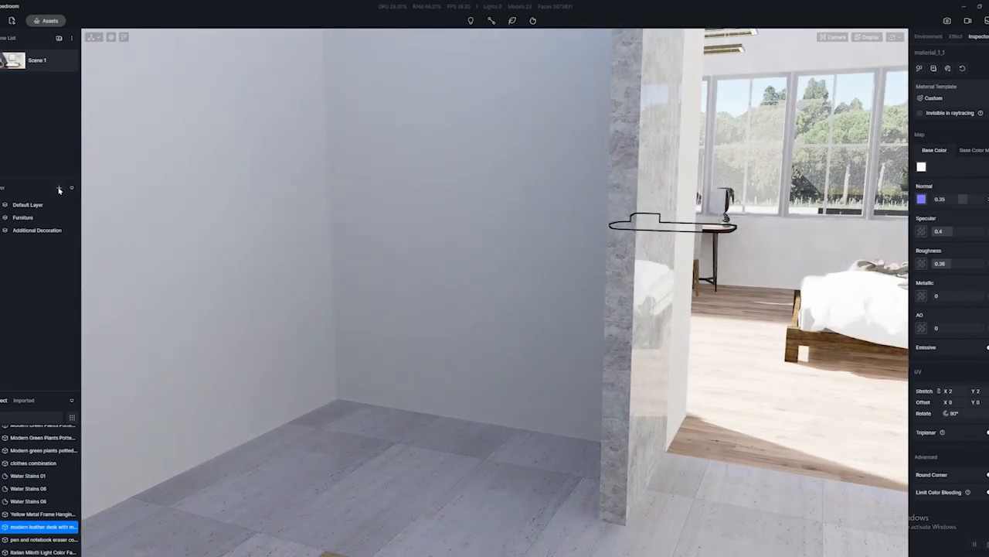
{"action": "double_click", "coordinate": [22, 244]}
{"action": "type", "text": "Bathroom+"}
{"action": "key", "text": "Return"}
- Open the asset library and show the Bathroom models within the kitchen and bathroom category
{"action": "key", "text": "m"}
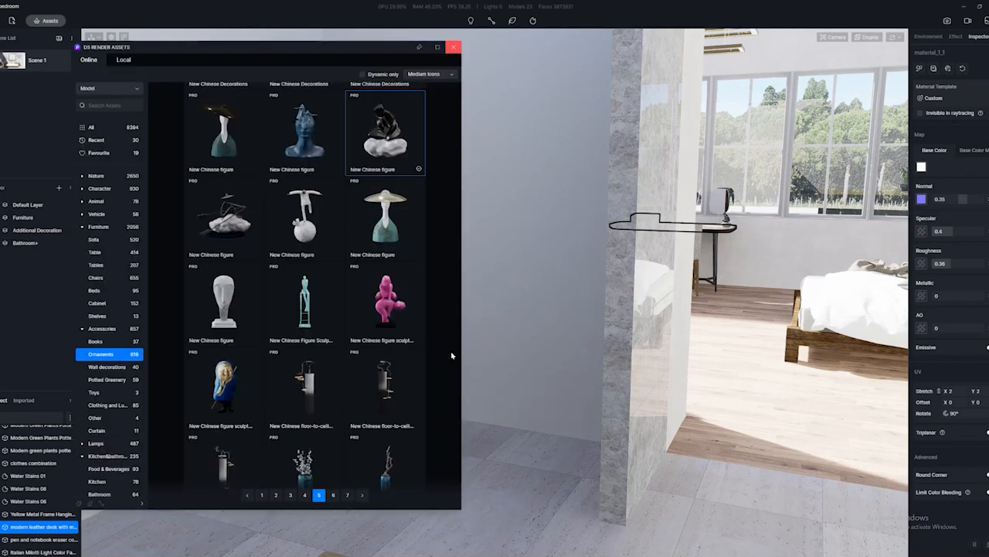
{"action": "left_click", "coordinate": [82, 227]}
{"action": "left_click", "coordinate": [82, 240]}
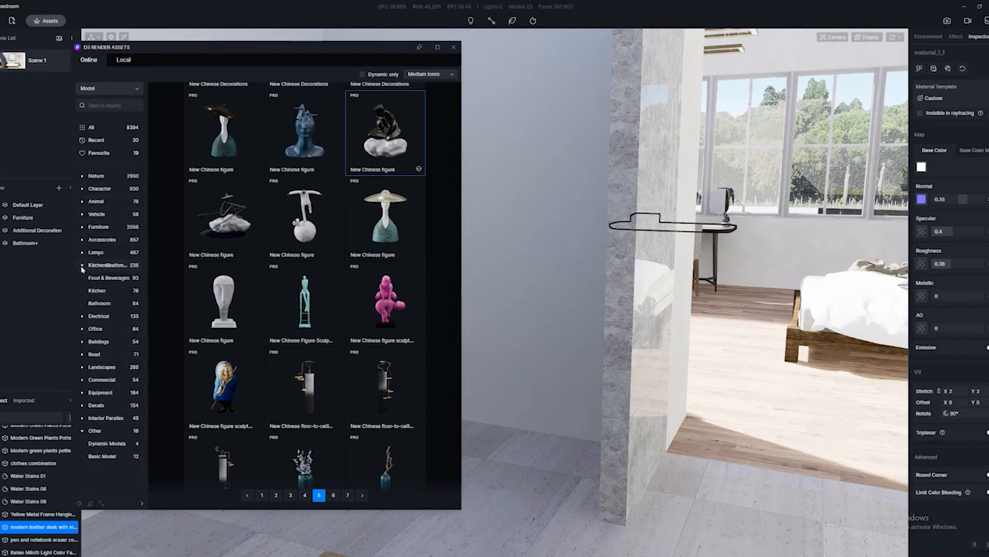
{"action": "left_click", "coordinate": [82, 266]}
{"action": "left_click", "coordinate": [82, 265]}
{"action": "left_click", "coordinate": [124, 304]}
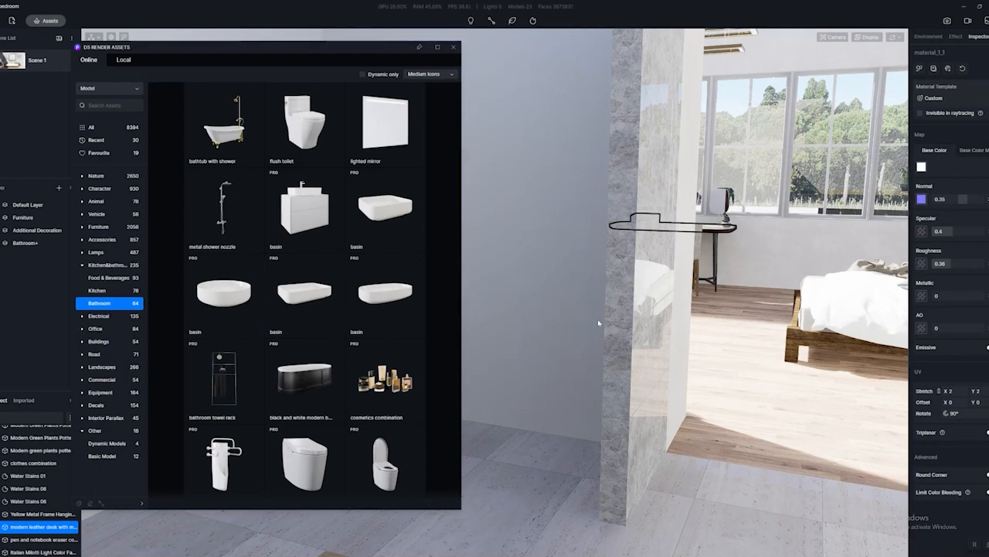
- Download the flush toilet with a separate tank and raised lid, and place it on the bathroom floor with a Z rotation of 90°
{"action": "right_click_drag", "start_coordinate": [652, 329], "coordinate": [584, 327]}
{"action": "scroll", "coordinate": [646, 320], "scroll_direction": "up", "scroll_amount": 1}
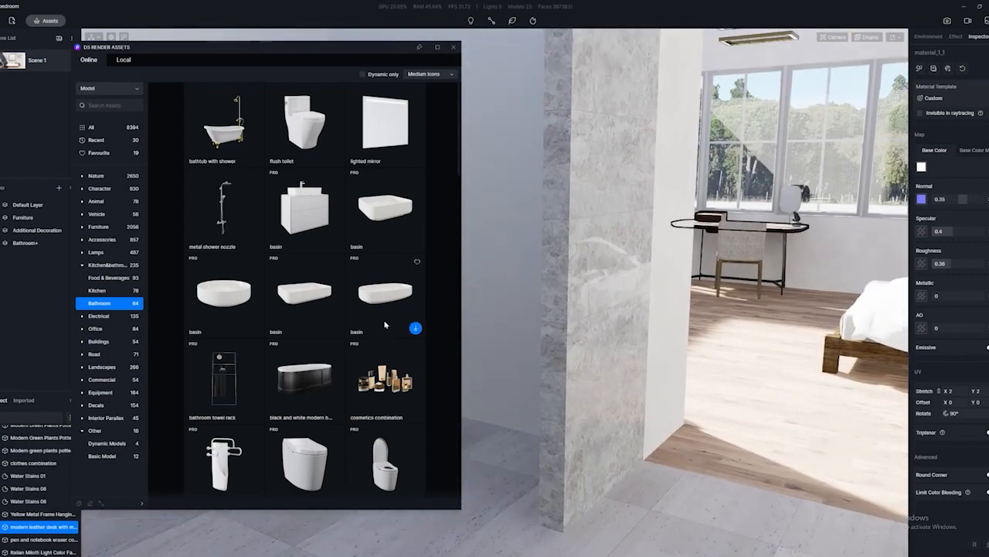
{"action": "scroll", "coordinate": [325, 324], "scroll_direction": "down", "scroll_amount": 2}
{"action": "scroll", "coordinate": [321, 326], "scroll_direction": "down", "scroll_amount": 2}
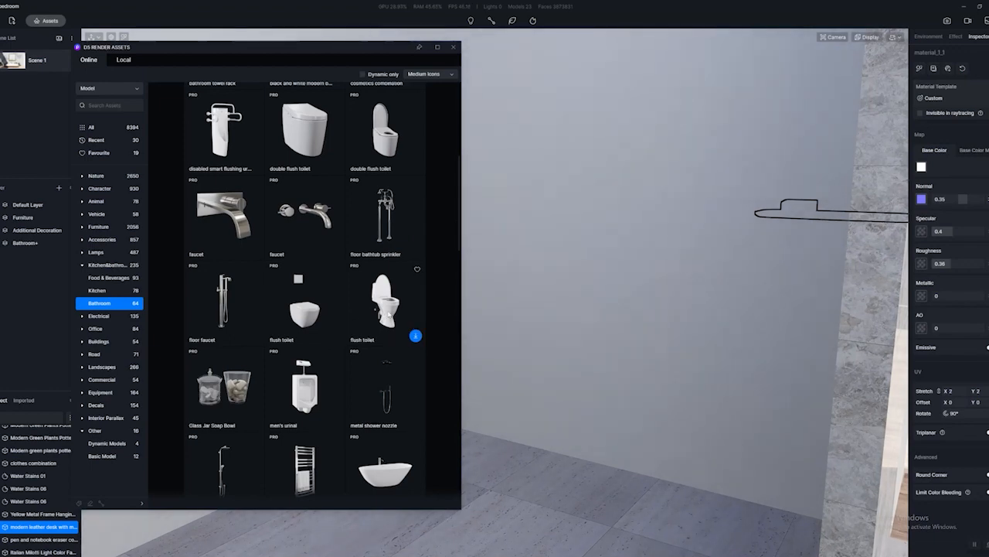
{"action": "left_click", "coordinate": [415, 336]}
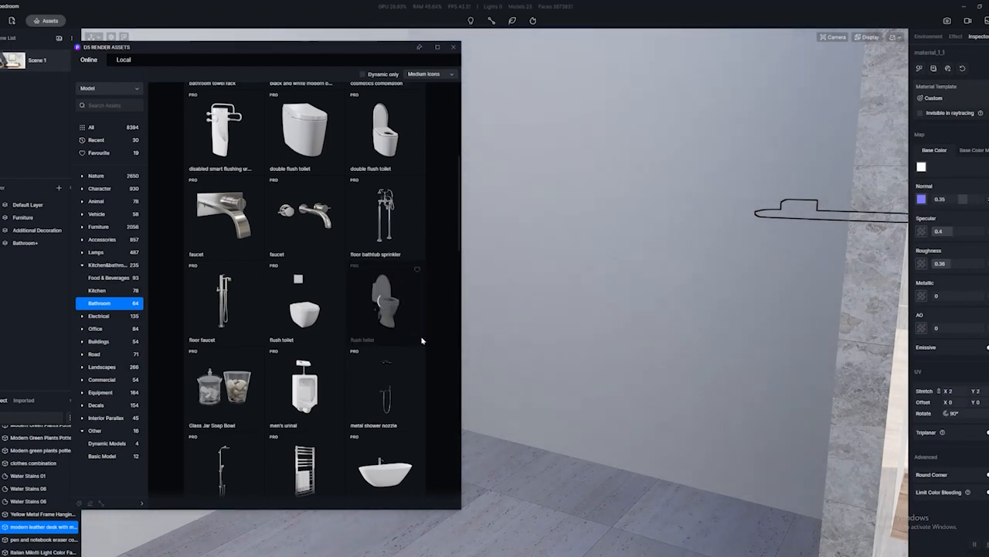
{"action": "scroll", "coordinate": [592, 378], "scroll_direction": "down", "scroll_amount": 2}
{"action": "left_click", "coordinate": [399, 337]}
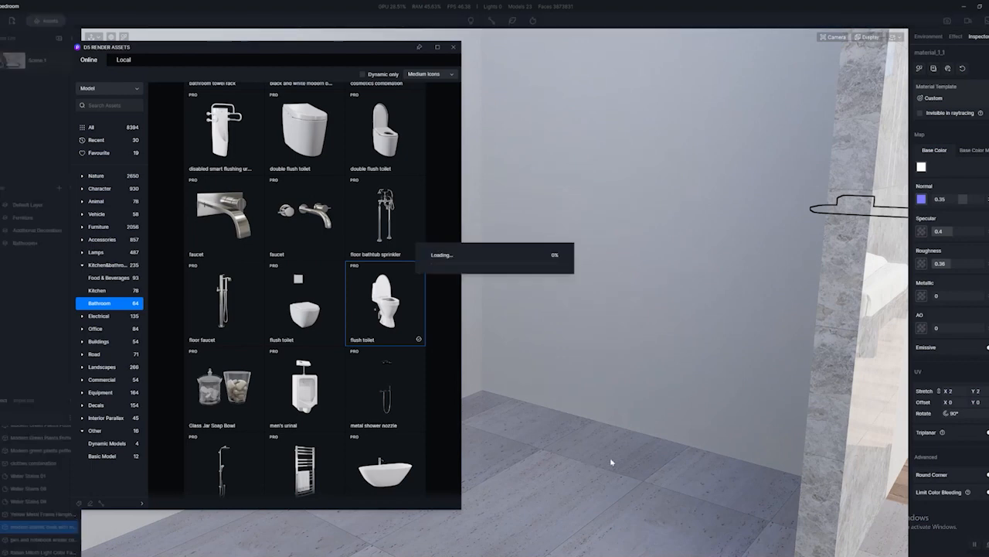
{"action": "left_click", "coordinate": [634, 487]}
{"action": "left_click_drag", "start_coordinate": [622, 495], "coordinate": [483, 478]}
- Download the black metal shower nozzle and mount it on the grey wall near the corner, with a Z rotation of about 267°
{"action": "right_click_drag", "start_coordinate": [510, 464], "coordinate": [534, 343]}
{"action": "scroll", "coordinate": [382, 396], "scroll_direction": "down", "scroll_amount": 1}
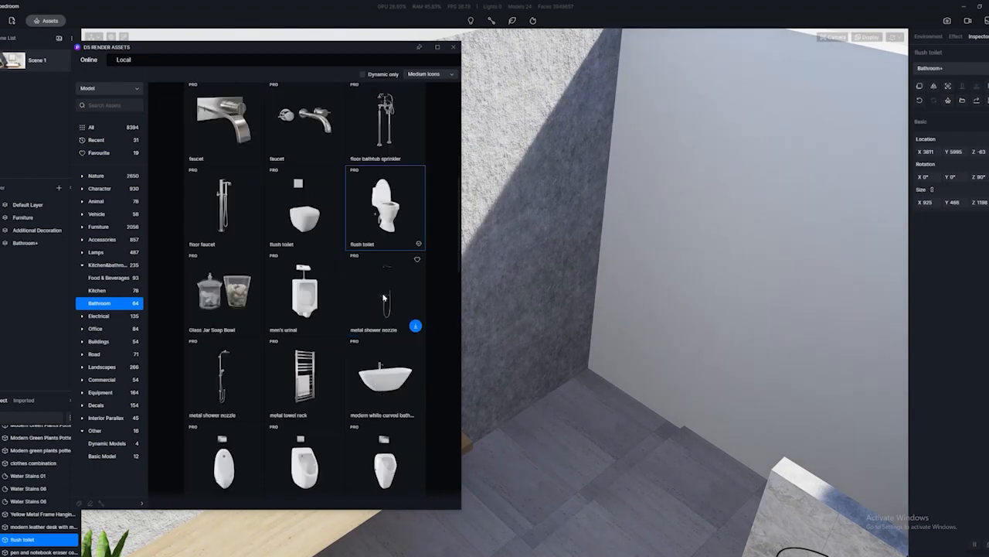
{"action": "left_click", "coordinate": [415, 326]}
{"action": "left_click", "coordinate": [378, 305]}
{"action": "left_click", "coordinate": [540, 334]}
{"action": "left_click_drag", "start_coordinate": [539, 363], "coordinate": [572, 363]}
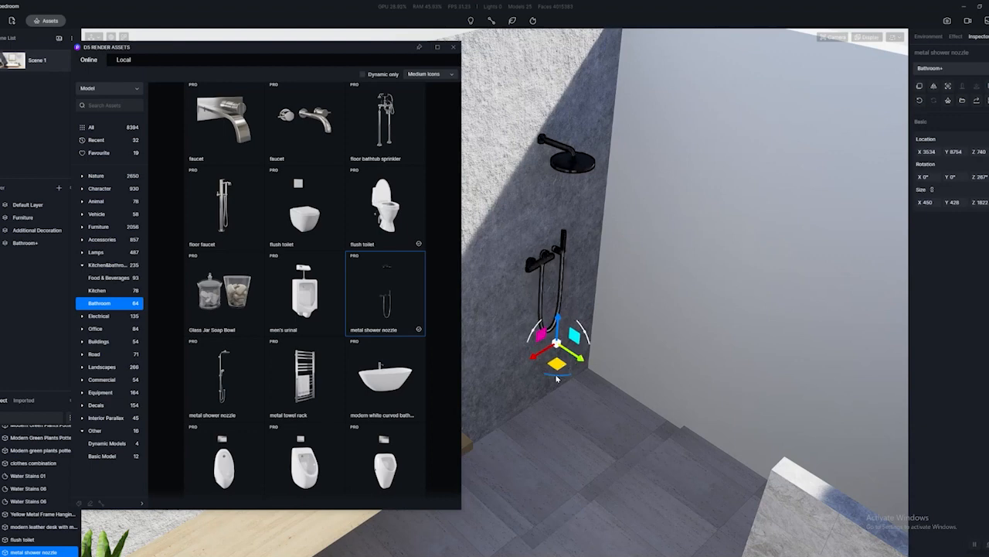
- Square the shower to the wall with a Z rotation of 270° and shift it to Y 8746
{"action": "mouse_move", "coordinate": [616, 268]}
{"action": "right_mouse_down"}
{"action": "mouse_move", "coordinate": [826, 281]}
{"action": "mouse_move", "coordinate": [564, 285]}
{"action": "mouse_move", "coordinate": [610, 274]}
{"action": "mouse_move", "coordinate": [598, 276]}
{"action": "right_mouse_up"}
{"action": "key", "text": "a"}
{"action": "key", "text": "w"}
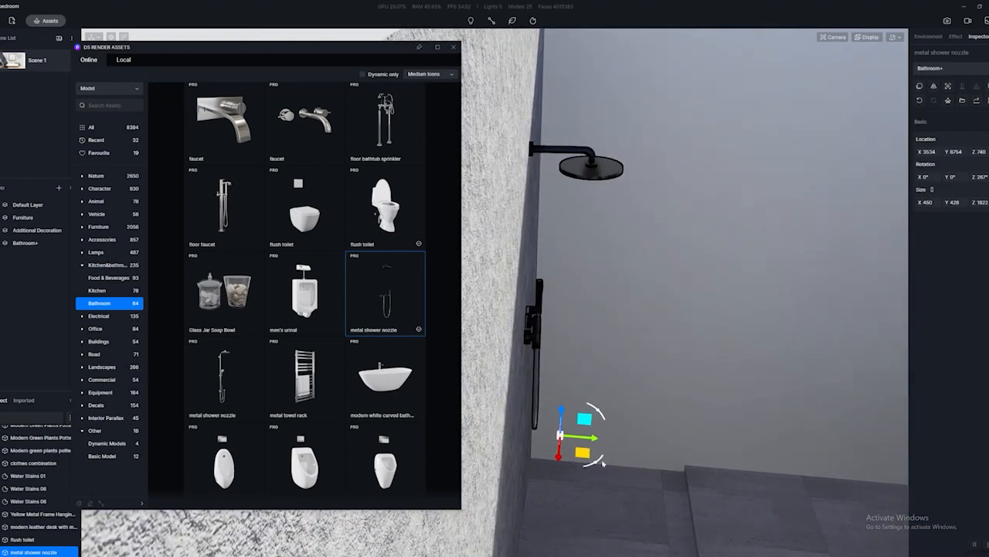
{"action": "left_click_drag", "start_coordinate": [593, 466], "coordinate": [598, 439]}
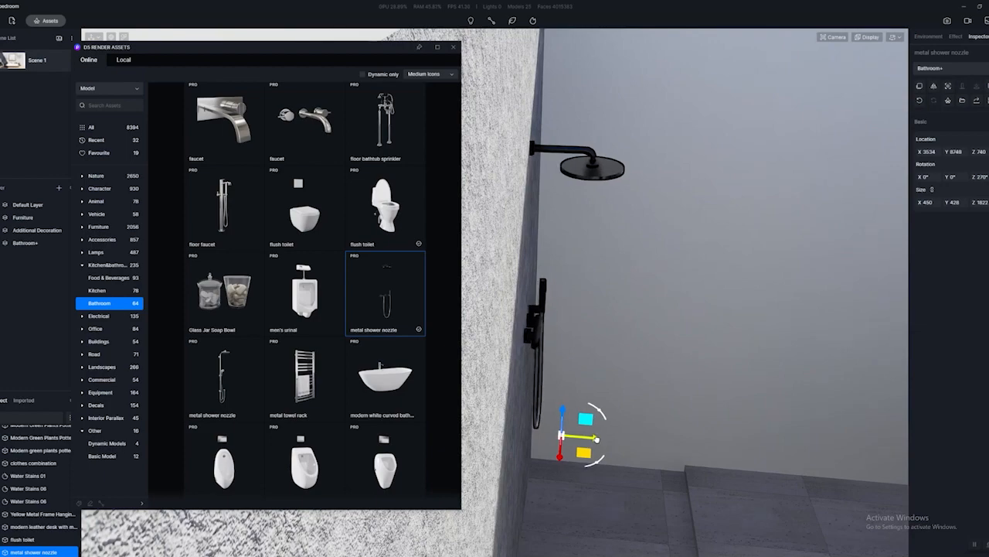
- Slide the shower along the wall away from the corner to X 3773 and check its placement
{"action": "mouse_move", "coordinate": [625, 340]}
{"action": "right_mouse_down"}
{"action": "mouse_move", "coordinate": [655, 267]}
{"action": "mouse_move", "coordinate": [527, 330]}
{"action": "mouse_move", "coordinate": [612, 270]}
{"action": "mouse_move", "coordinate": [598, 259]}
{"action": "mouse_move", "coordinate": [562, 370]}
{"action": "mouse_move", "coordinate": [545, 348]}
{"action": "mouse_move", "coordinate": [578, 373]}
{"action": "mouse_move", "coordinate": [563, 428]}
{"action": "mouse_move", "coordinate": [606, 348]}
{"action": "right_mouse_up"}
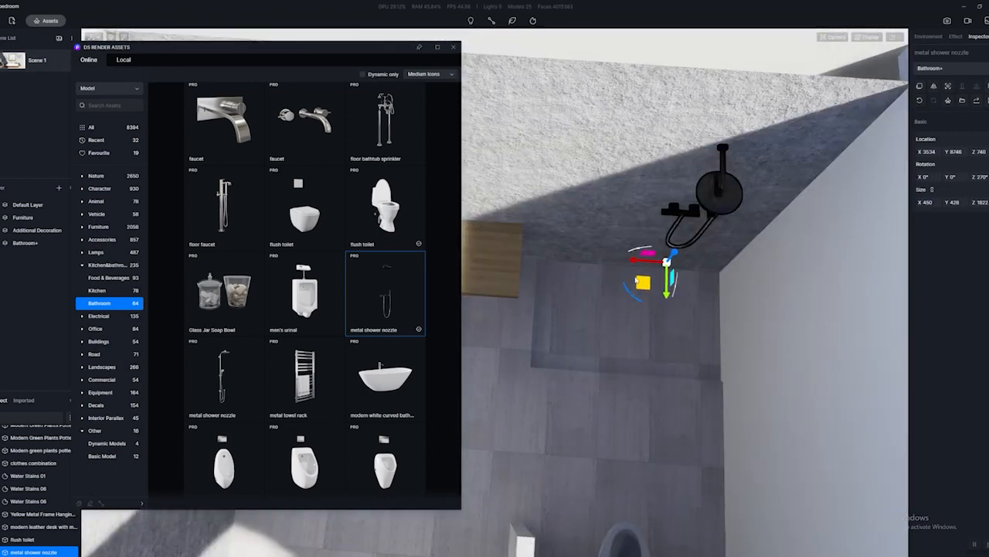
{"action": "left_click_drag", "start_coordinate": [636, 264], "coordinate": [611, 262]}
{"action": "right_click_drag", "start_coordinate": [610, 262], "coordinate": [629, 224]}
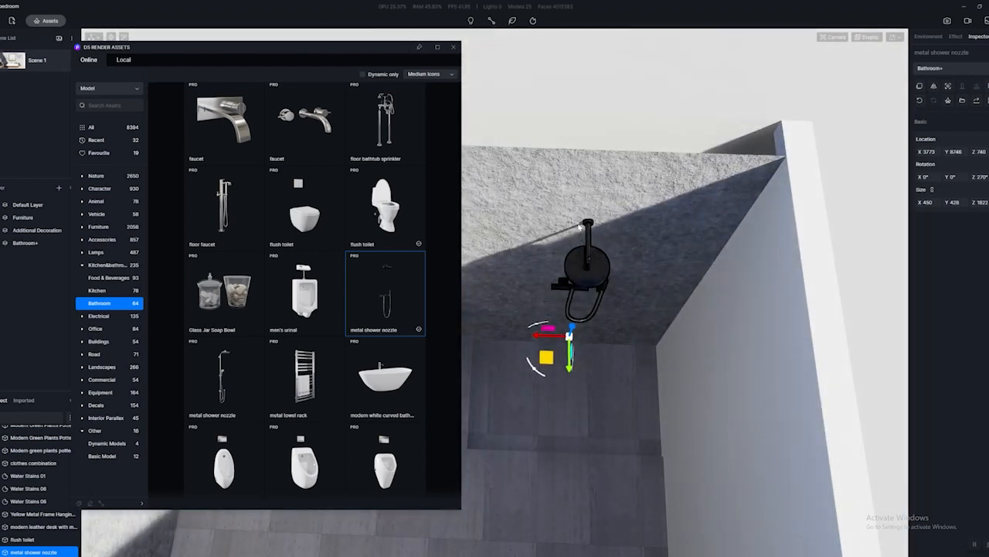
{"action": "right_click_drag", "start_coordinate": [559, 380], "coordinate": [714, 190]}
{"action": "scroll", "coordinate": [724, 196], "scroll_direction": "down", "scroll_amount": 1}
{"action": "scroll", "coordinate": [724, 196], "scroll_direction": "down", "scroll_amount": 1}
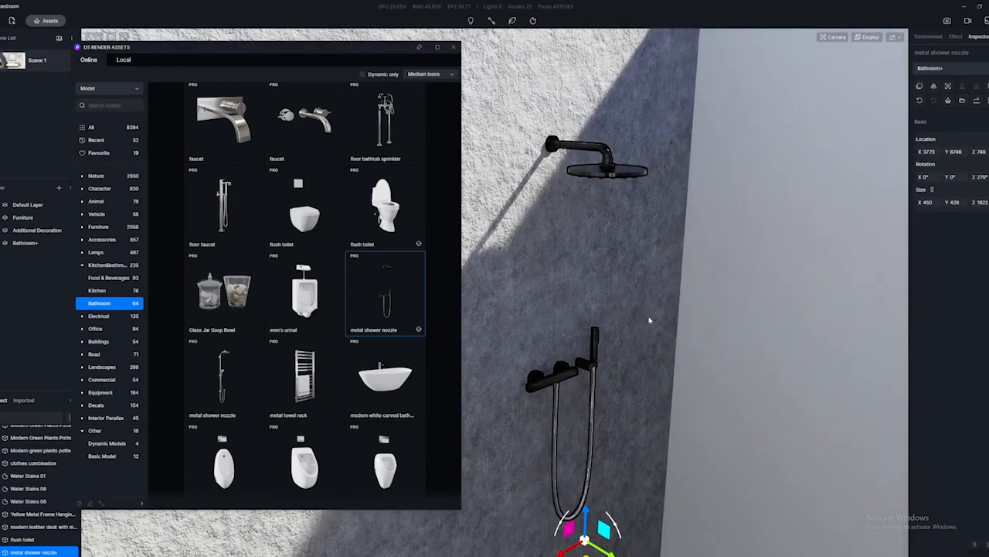
- Download the elongated white basin with rounded ends and place it on the wooden counter
{"action": "right_click_drag", "start_coordinate": [610, 311], "coordinate": [312, 347]}
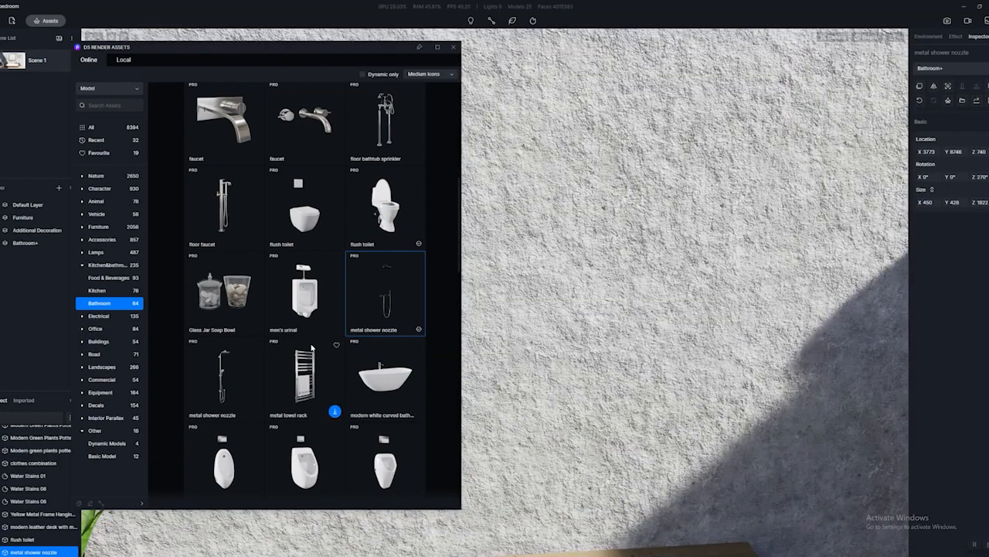
{"action": "scroll", "coordinate": [342, 336], "scroll_direction": "down", "scroll_amount": 5}
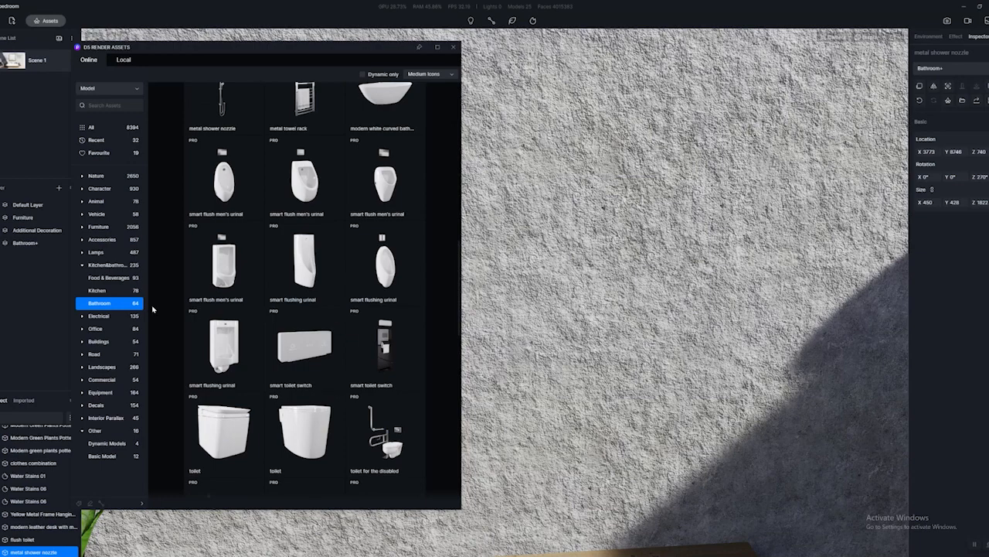
{"action": "scroll", "coordinate": [295, 308], "scroll_direction": "up", "scroll_amount": 1}
{"action": "scroll", "coordinate": [295, 308], "scroll_direction": "up", "scroll_amount": 5}
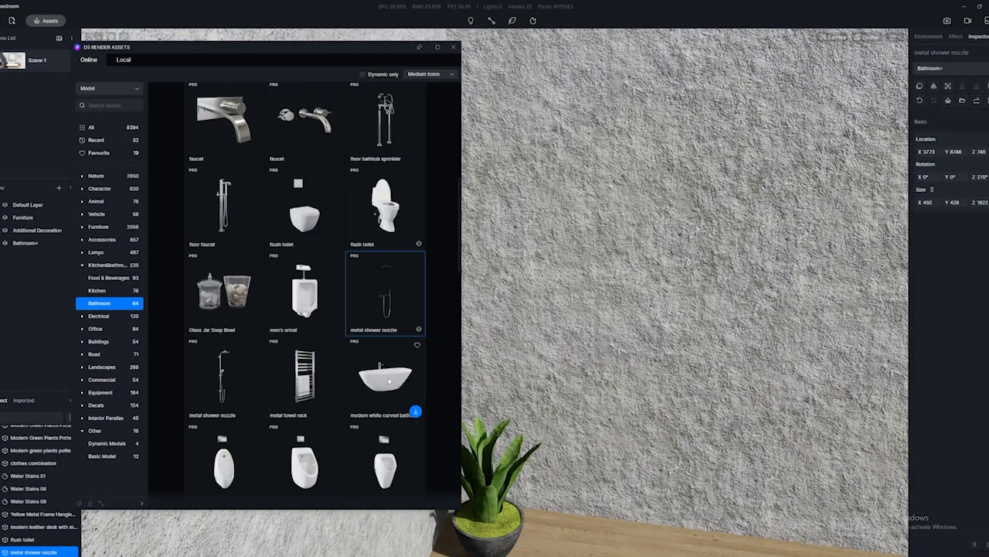
{"action": "scroll", "coordinate": [287, 287], "scroll_direction": "up", "scroll_amount": 3}
{"action": "scroll", "coordinate": [286, 287], "scroll_direction": "up", "scroll_amount": 5}
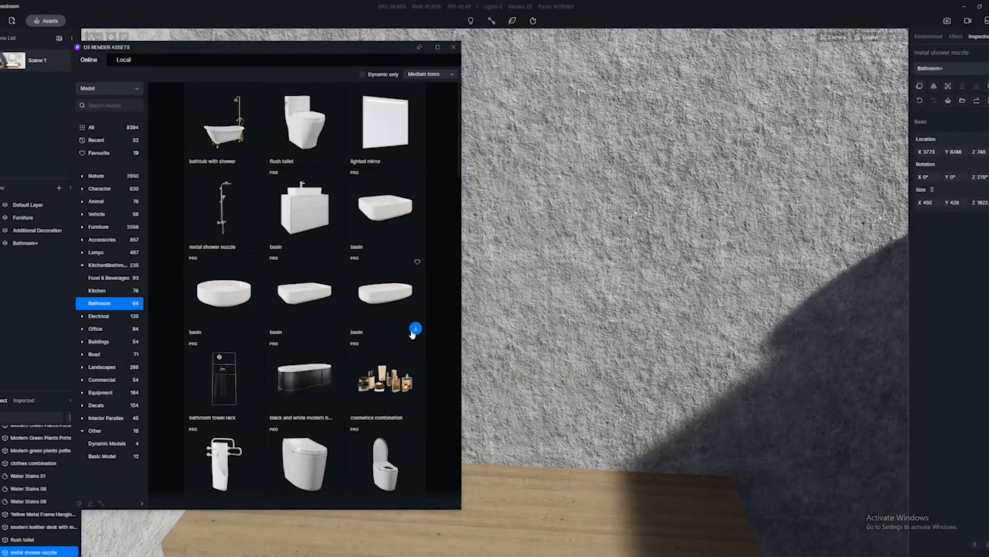
{"action": "left_click", "coordinate": [416, 329]}
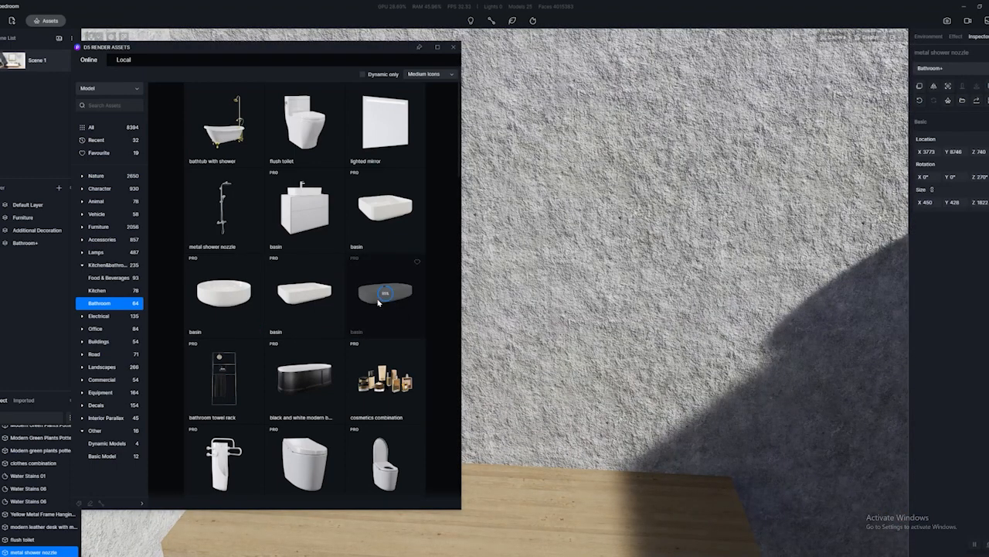
{"action": "mouse_move", "coordinate": [529, 468]}
{"action": "right_mouse_down"}
{"action": "mouse_move", "coordinate": [520, 467]}
{"action": "mouse_move", "coordinate": [533, 477]}
{"action": "mouse_move", "coordinate": [541, 462]}
{"action": "right_mouse_up"}
{"action": "left_click", "coordinate": [540, 458]}
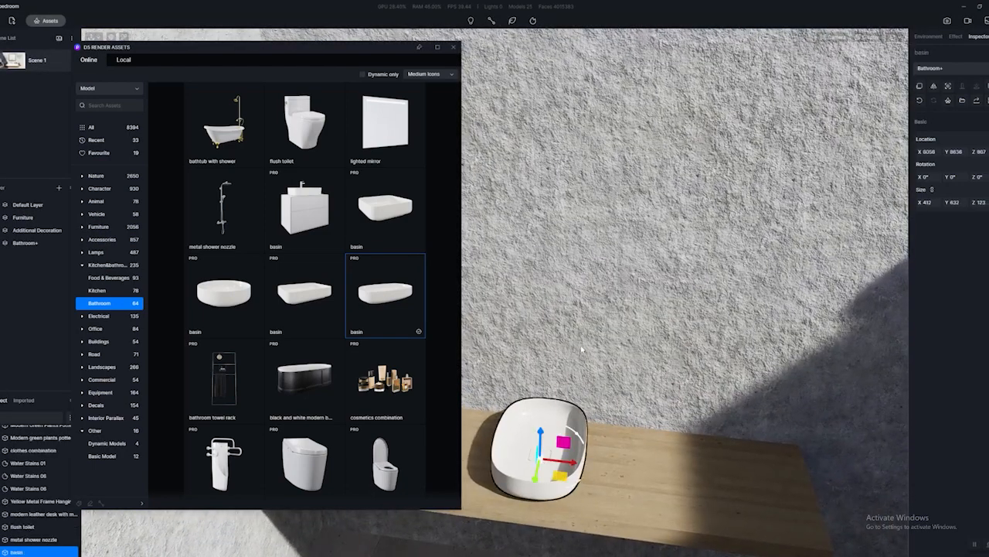
- Rotate the basin to 270° about Z so its long side follows the wooden counter
{"action": "right_click_drag", "start_coordinate": [612, 430], "coordinate": [585, 327]}
{"action": "middle_click_drag", "start_coordinate": [585, 327], "coordinate": [634, 374]}
{"action": "left_click_drag", "start_coordinate": [634, 374], "coordinate": [667, 369]}
{"action": "right_click_drag", "start_coordinate": [762, 304], "coordinate": [811, 97]}
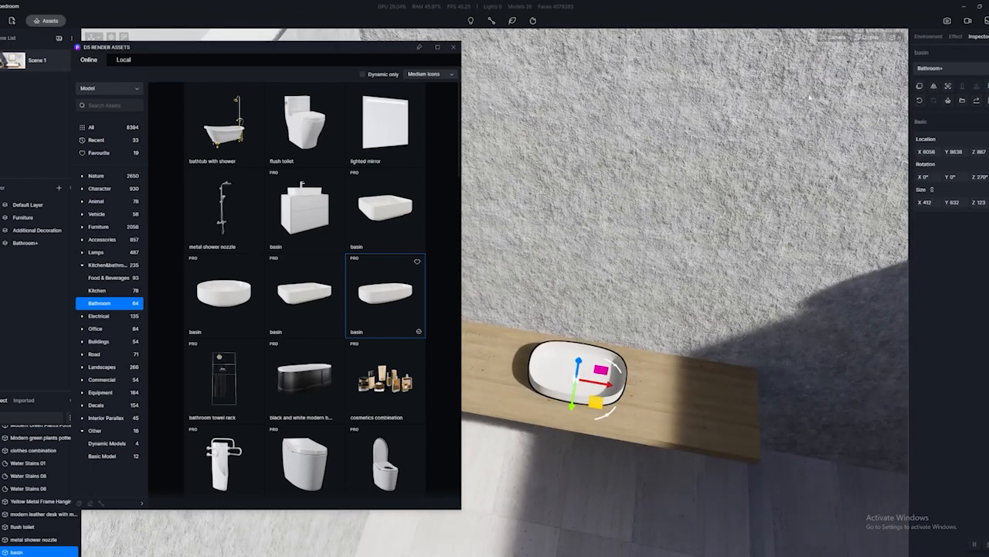
- Switch to the Top view, close the asset library and adjust the basin's position on the counter to X 6061
{"action": "left_click", "coordinate": [836, 38]}
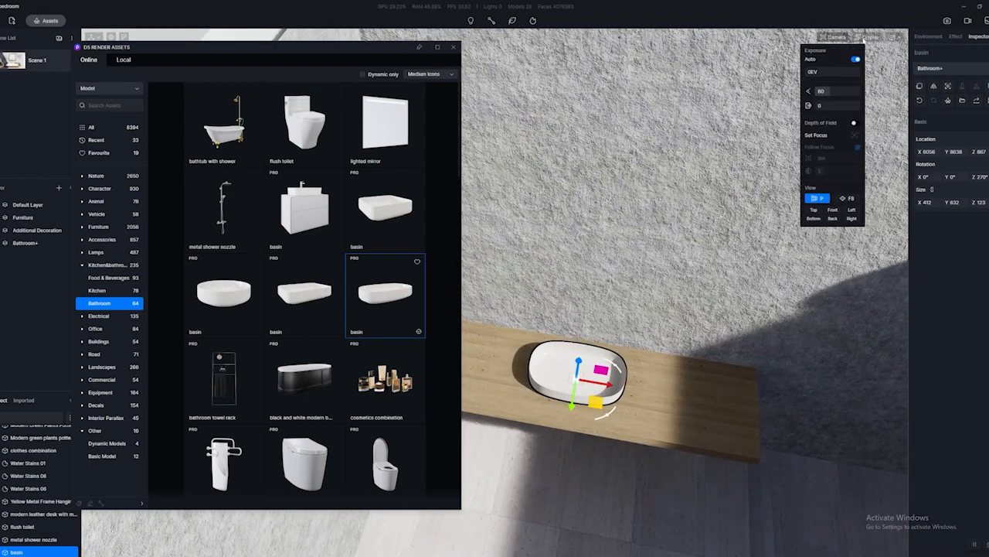
{"action": "mouse_move", "coordinate": [833, 39]}
{"action": "left_click", "coordinate": [813, 211]}
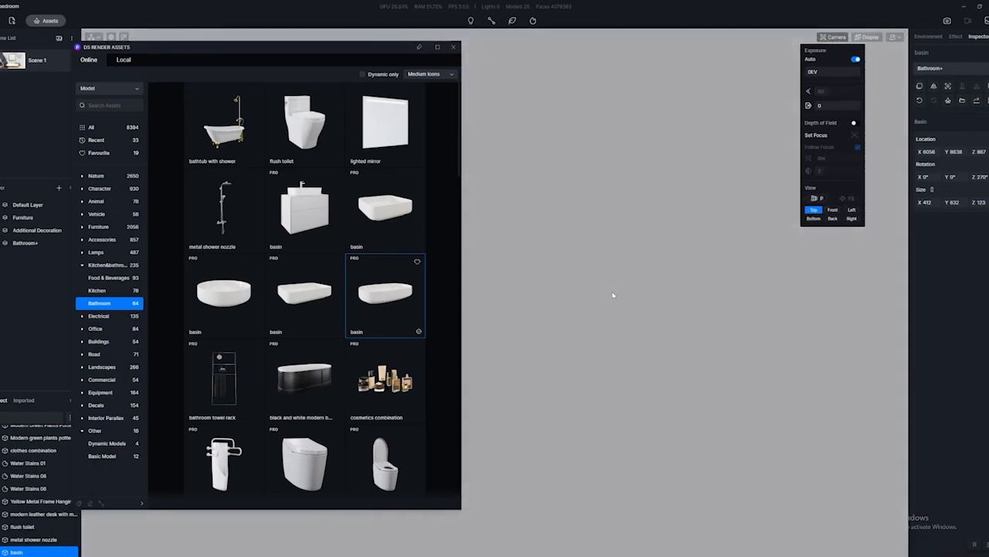
{"action": "left_click", "coordinate": [453, 47]}
{"action": "scroll", "coordinate": [492, 173], "scroll_direction": "up", "scroll_amount": 5}
{"action": "middle_click_drag", "start_coordinate": [191, 204], "coordinate": [436, 255]}
{"action": "scroll", "coordinate": [409, 253], "scroll_direction": "up", "scroll_amount": 4}
{"action": "middle_click_drag", "start_coordinate": [337, 238], "coordinate": [501, 258]}
{"action": "scroll", "coordinate": [501, 258], "scroll_direction": "up", "scroll_amount": 5}
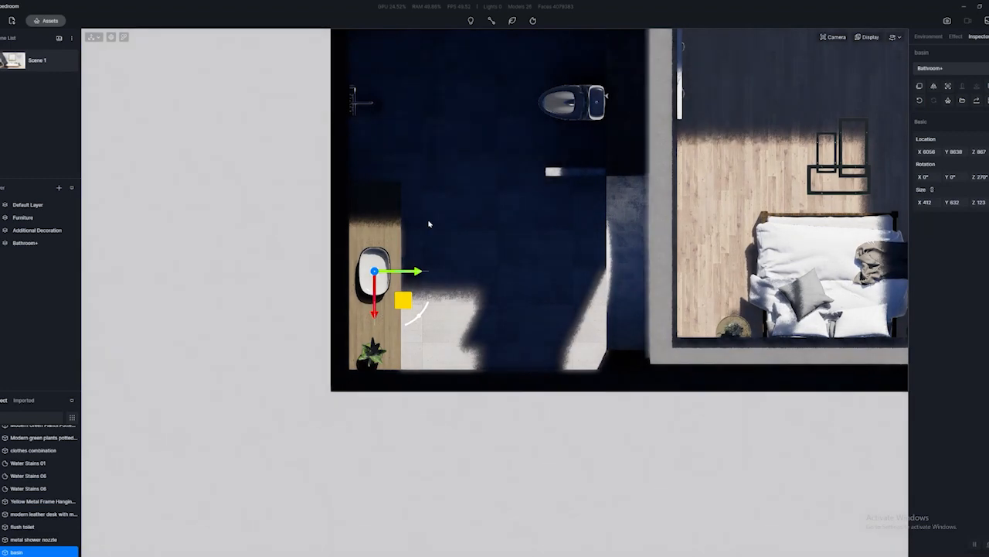
{"action": "scroll", "coordinate": [511, 160], "scroll_direction": "down", "scroll_amount": 2}
{"action": "middle_click_drag", "start_coordinate": [496, 159], "coordinate": [494, 208]}
{"action": "scroll", "coordinate": [494, 208], "scroll_direction": "up", "scroll_amount": 2}
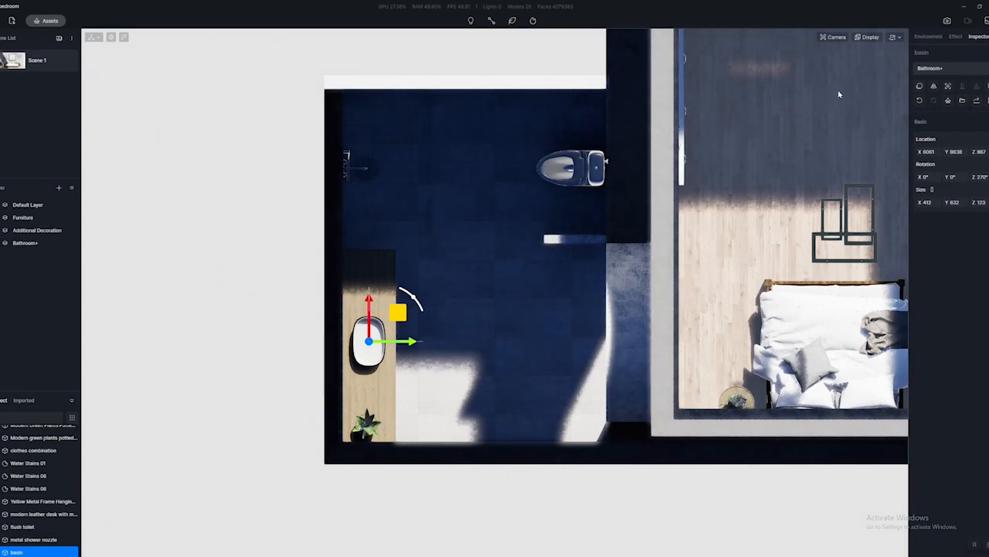
- Return to the perspective view facing the wooden counter and basin
{"action": "left_click", "coordinate": [867, 39]}
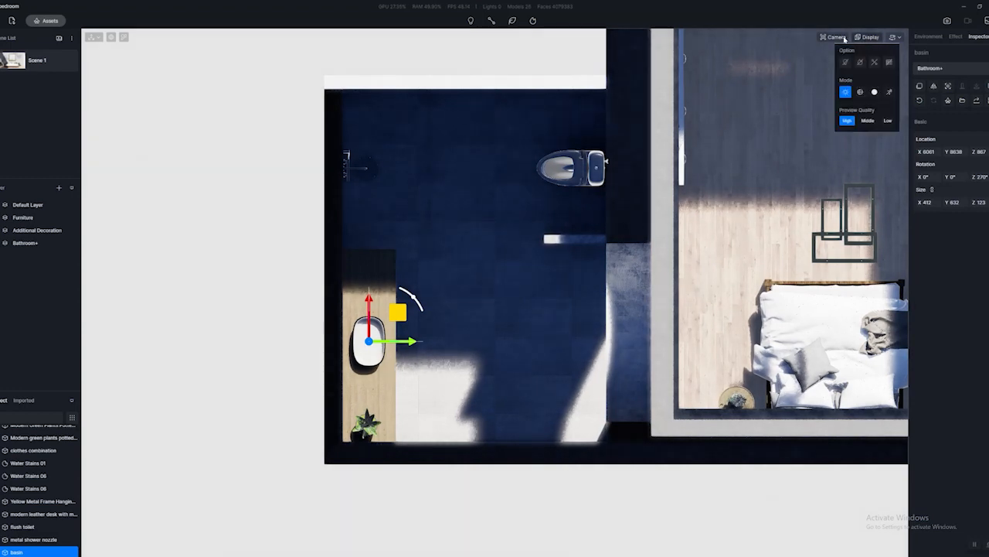
{"action": "left_click", "coordinate": [837, 38]}
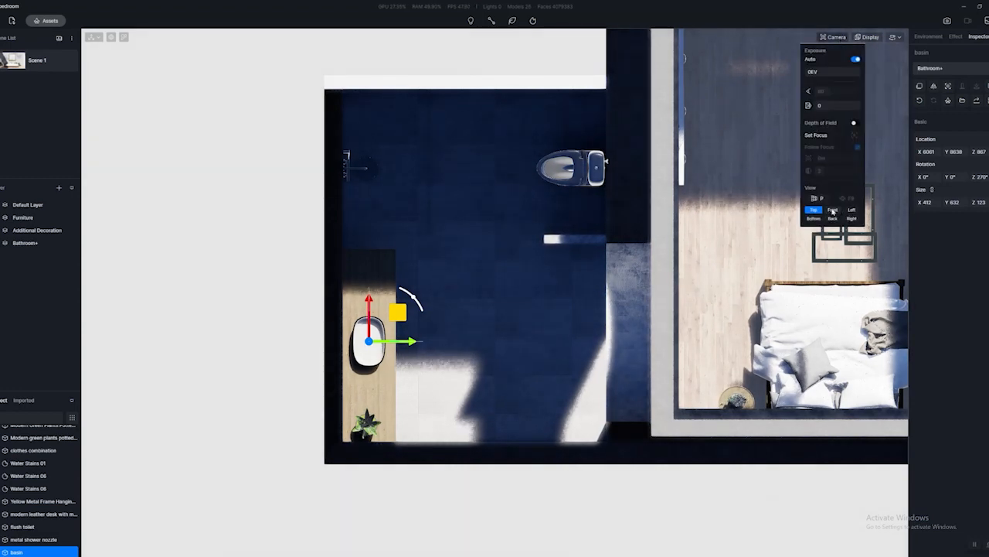
{"action": "left_click", "coordinate": [816, 199]}
{"action": "right_click_drag", "start_coordinate": [529, 297], "coordinate": [471, 359]}
{"action": "scroll", "coordinate": [472, 361], "scroll_direction": "up", "scroll_amount": 1}
- Reopen the asset library and download the folded towel set with grey stripes from the Bathroom models
{"action": "key", "text": "m"}
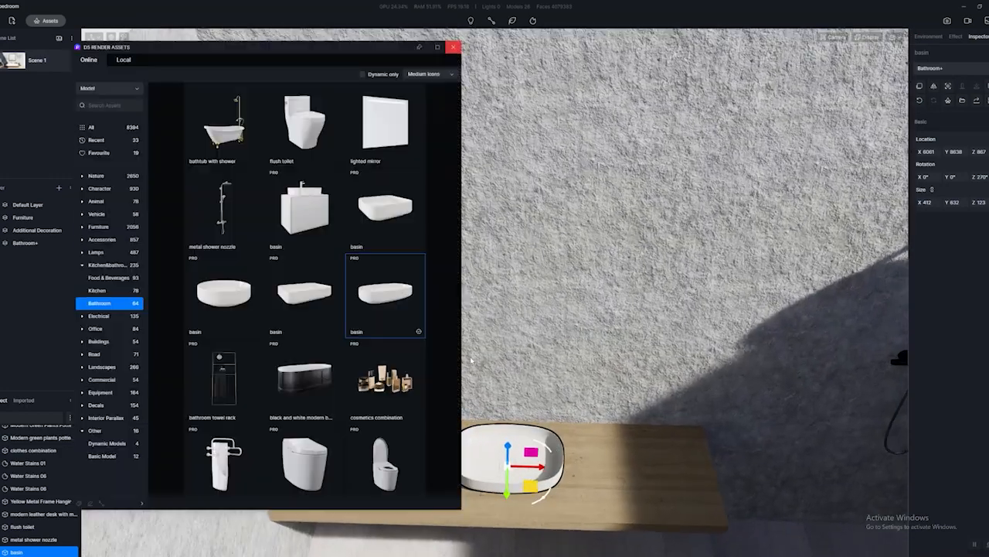
{"action": "scroll", "coordinate": [334, 367], "scroll_direction": "down", "scroll_amount": 4}
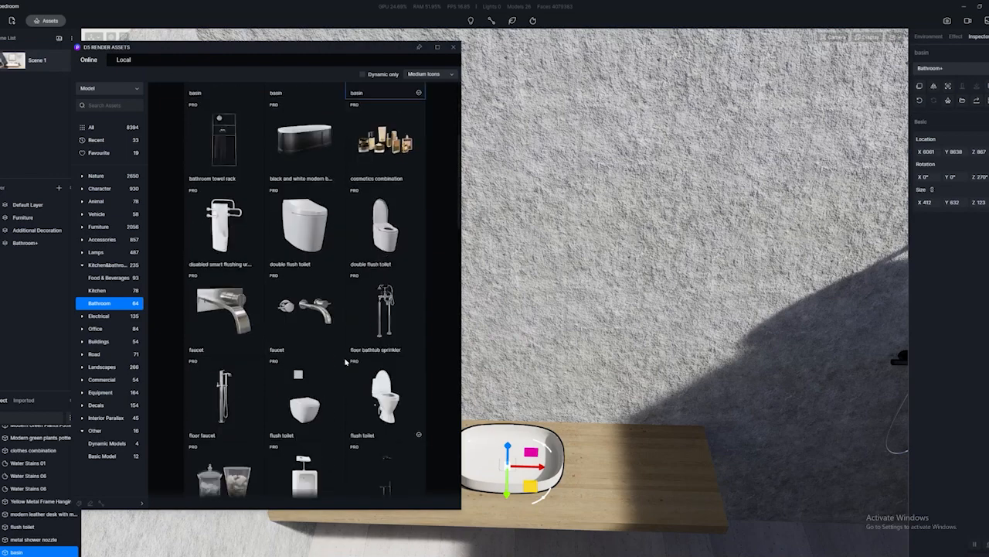
{"action": "scroll", "coordinate": [348, 360], "scroll_direction": "down", "scroll_amount": 4}
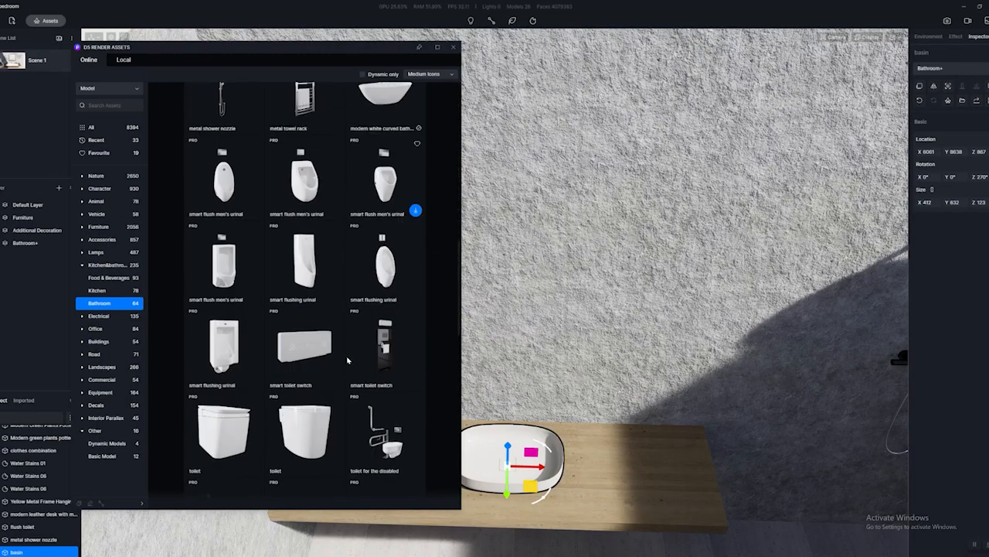
{"action": "scroll", "coordinate": [348, 359], "scroll_direction": "down", "scroll_amount": 4}
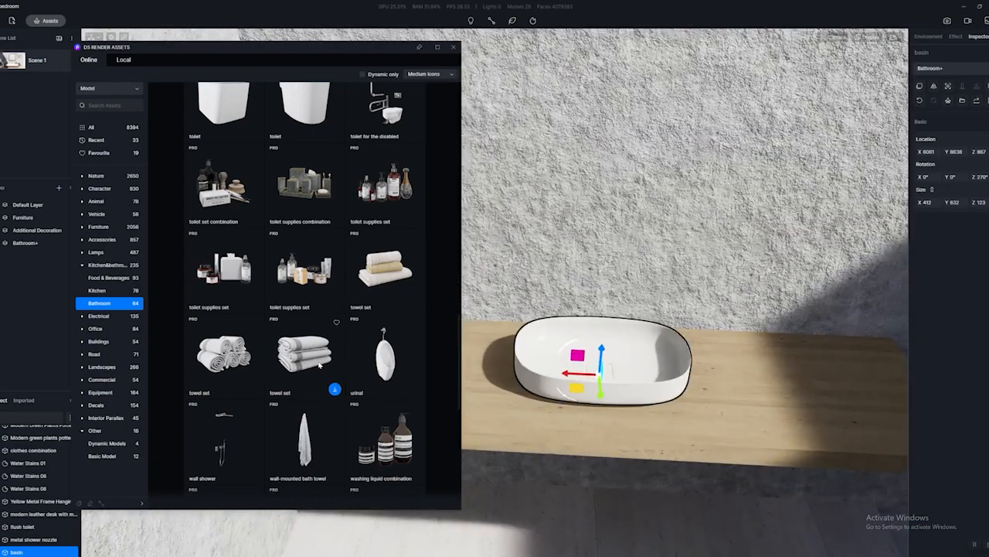
{"action": "right_click_drag", "start_coordinate": [665, 328], "coordinate": [576, 318]}
{"action": "left_click", "coordinate": [334, 389]}
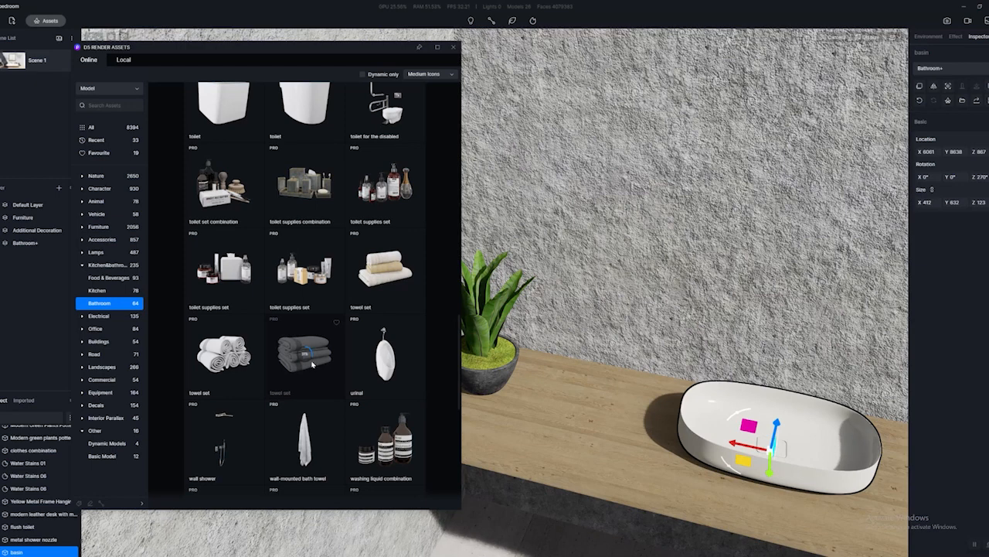
- Place the folded towel set on the wooden counter at the end nearest the shower
{"action": "scroll", "coordinate": [313, 370], "scroll_direction": "down", "scroll_amount": 1}
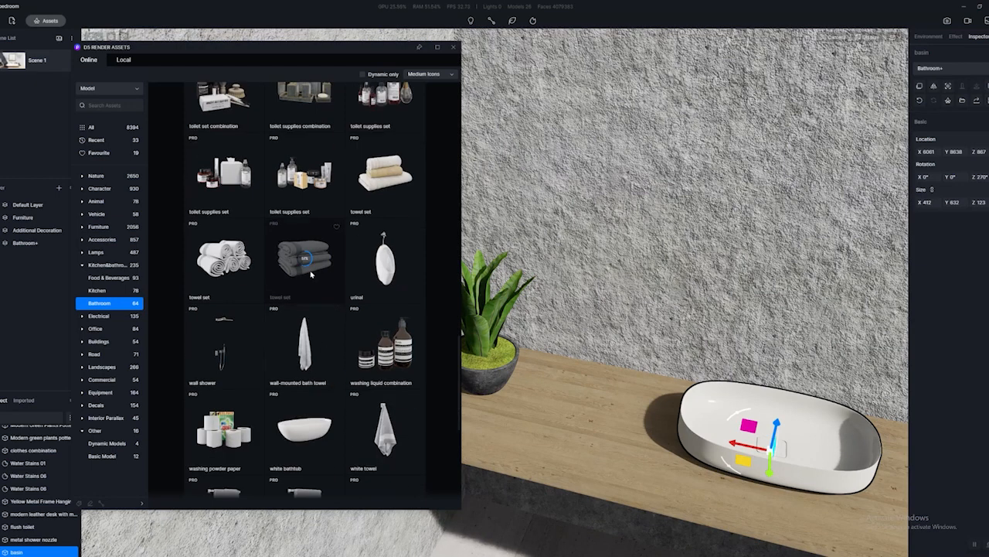
{"action": "scroll", "coordinate": [317, 279], "scroll_direction": "down", "scroll_amount": 1}
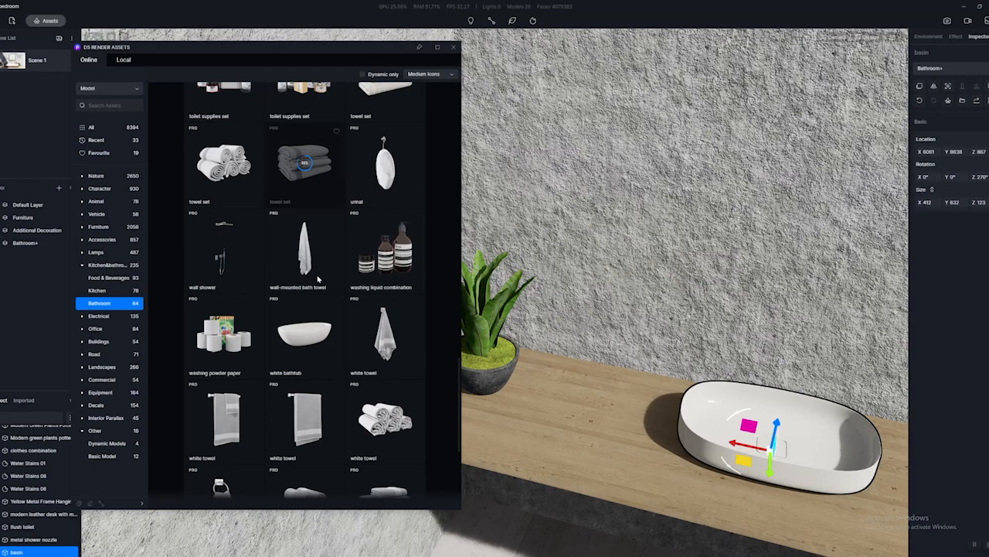
{"action": "left_click_drag", "start_coordinate": [311, 181], "coordinate": [578, 405]}
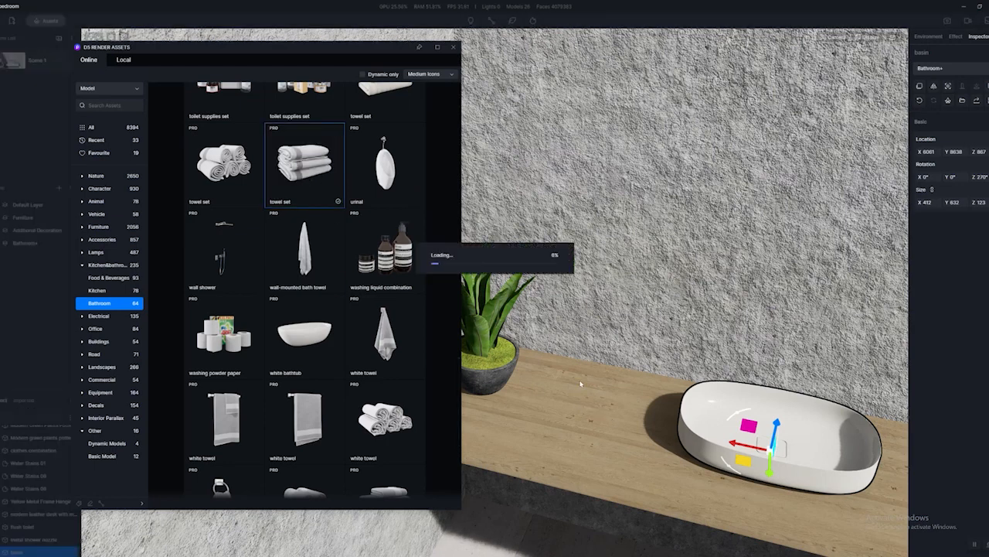
{"action": "right_click_drag", "start_coordinate": [591, 332], "coordinate": [917, 338]}
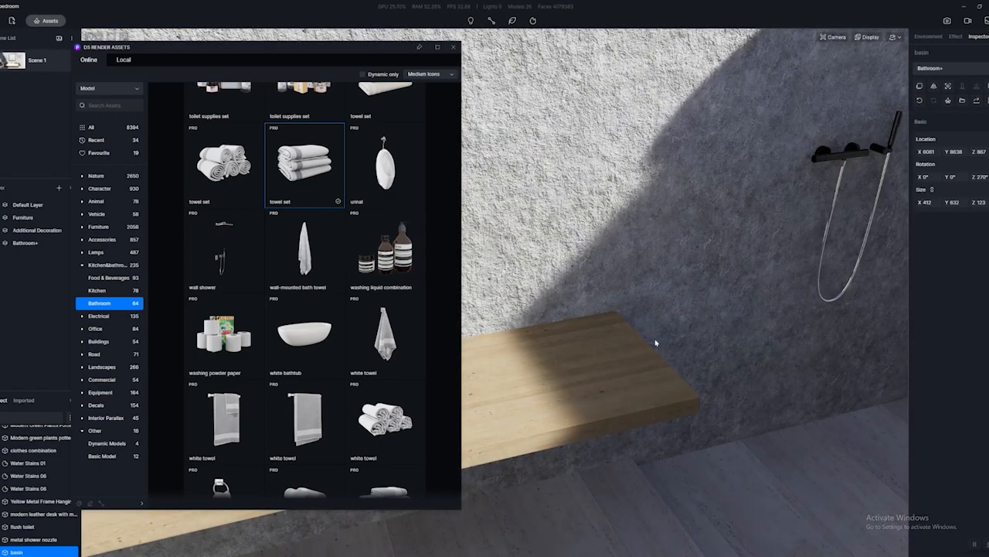
{"action": "left_click_drag", "start_coordinate": [414, 281], "coordinate": [590, 356]}
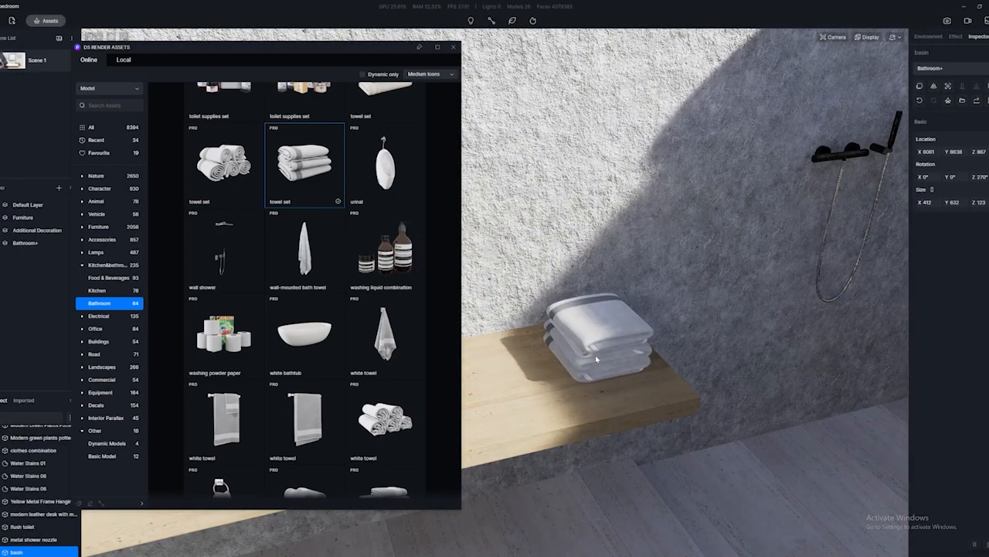
{"action": "left_click", "coordinate": [593, 351]}
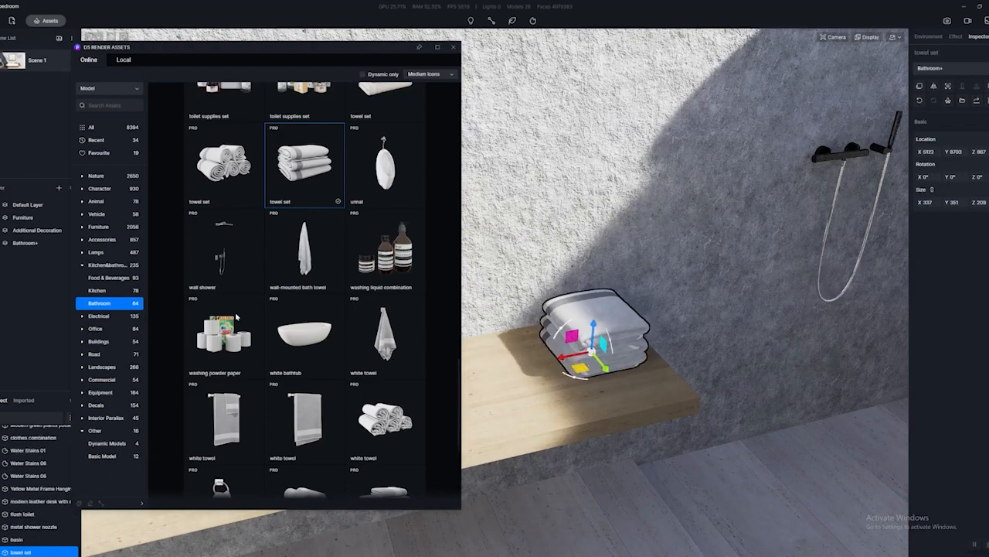
- Find and download the woven towel frame basket from the Bathroom models
{"action": "scroll", "coordinate": [247, 316], "scroll_direction": "down", "scroll_amount": 2}
{"action": "scroll", "coordinate": [241, 317], "scroll_direction": "down", "scroll_amount": 1}
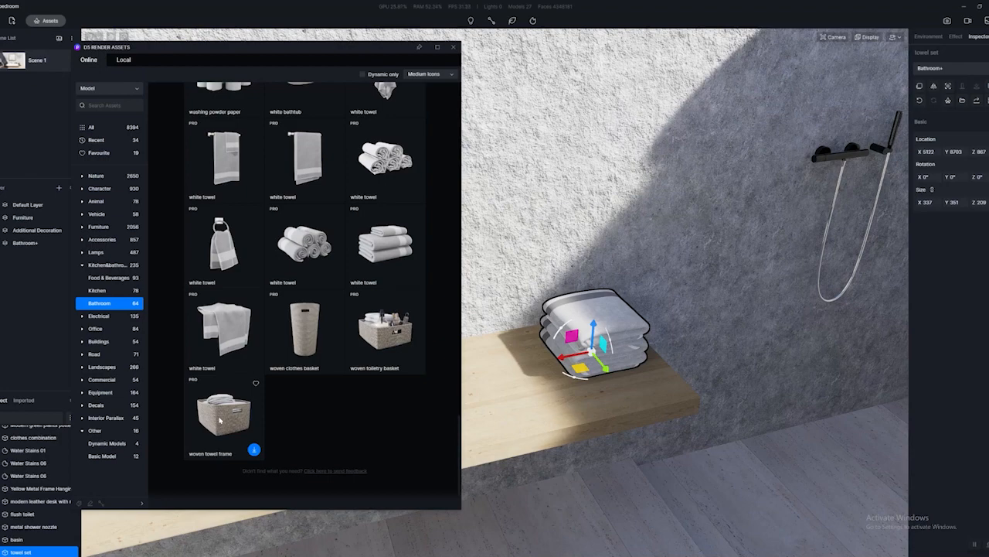
{"action": "right_click_drag", "start_coordinate": [569, 457], "coordinate": [371, 441]}
{"action": "left_click", "coordinate": [254, 450]}
{"action": "right_click_drag", "start_coordinate": [647, 445], "coordinate": [687, 434]}
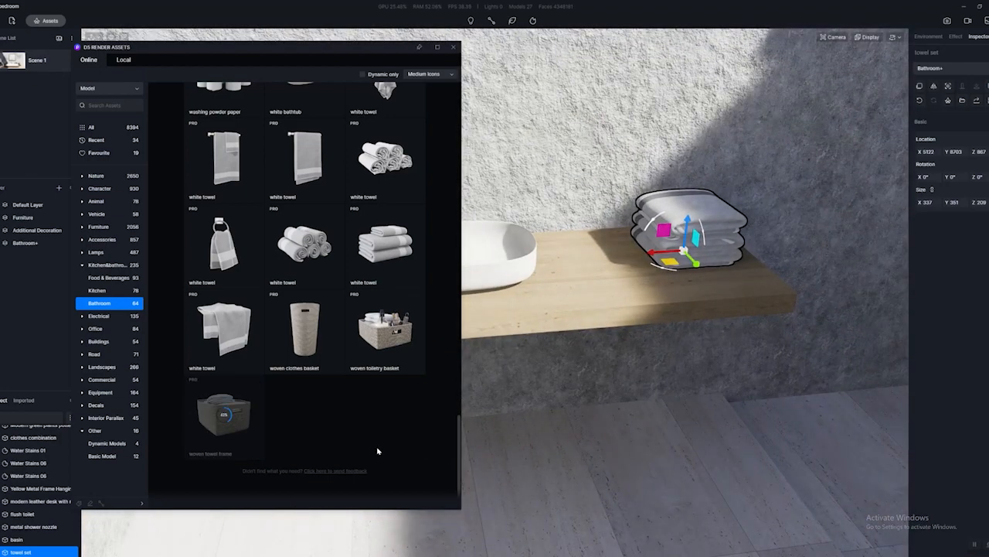
- Place the woven towel basket on the floor beneath the plant end of the wooden counter
{"action": "left_click", "coordinate": [238, 427]}
{"action": "right_click_drag", "start_coordinate": [711, 424], "coordinate": [504, 426]}
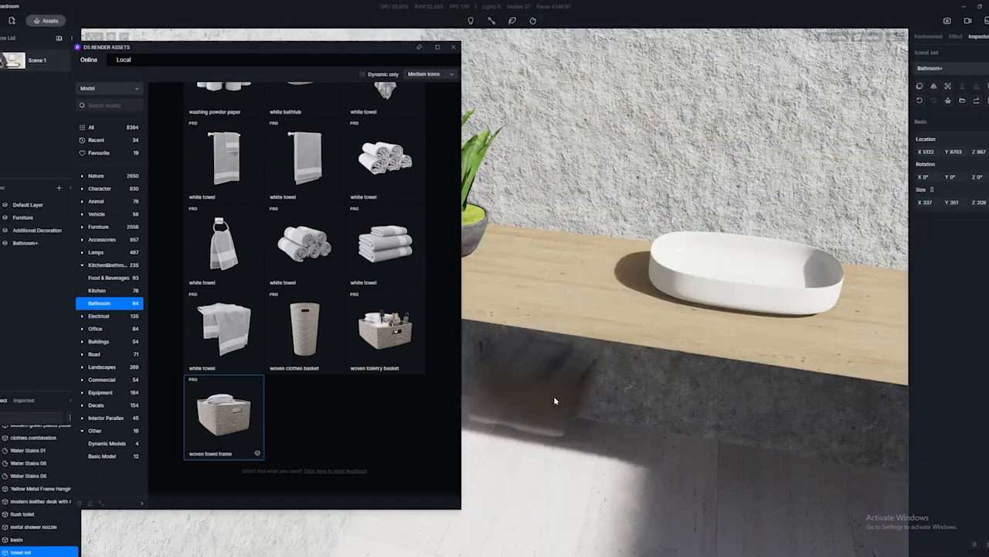
{"action": "right_click_drag", "start_coordinate": [555, 398], "coordinate": [502, 410]}
{"action": "left_click", "coordinate": [613, 431]}
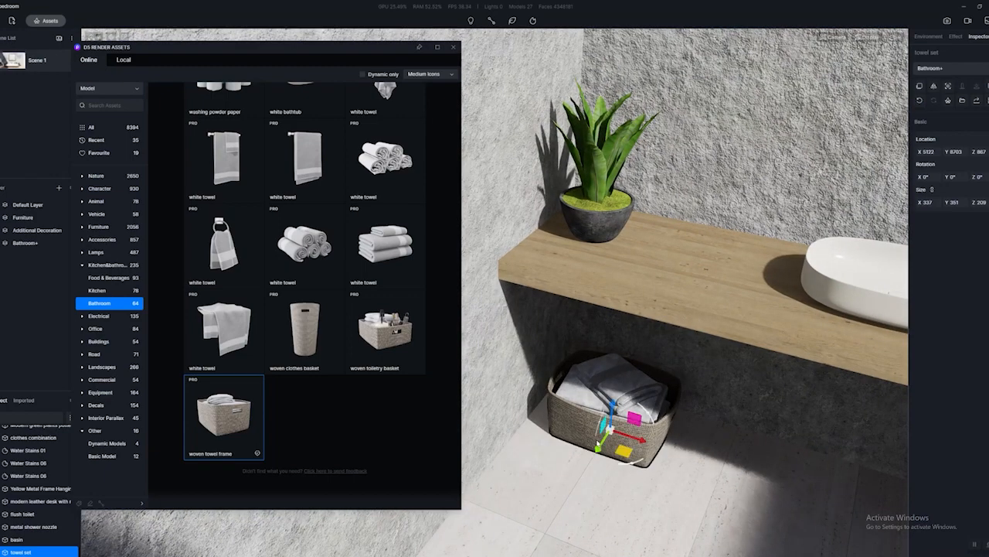
- Download the white towel model that hangs on a bar with a smaller towel over it
{"action": "right_click_drag", "start_coordinate": [612, 430], "coordinate": [688, 386]}
{"action": "scroll", "coordinate": [303, 352], "scroll_direction": "up", "scroll_amount": 1}
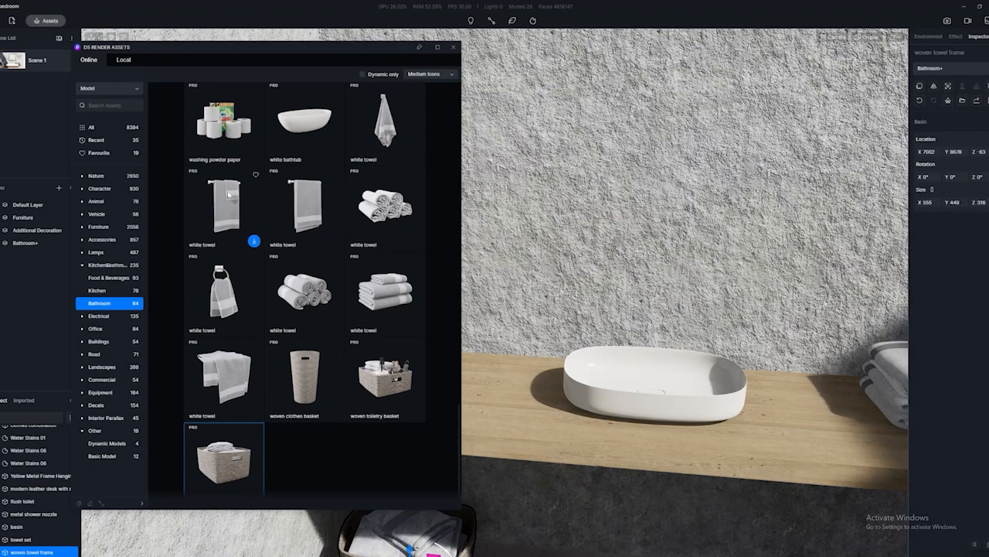
{"action": "left_click", "coordinate": [255, 242]}
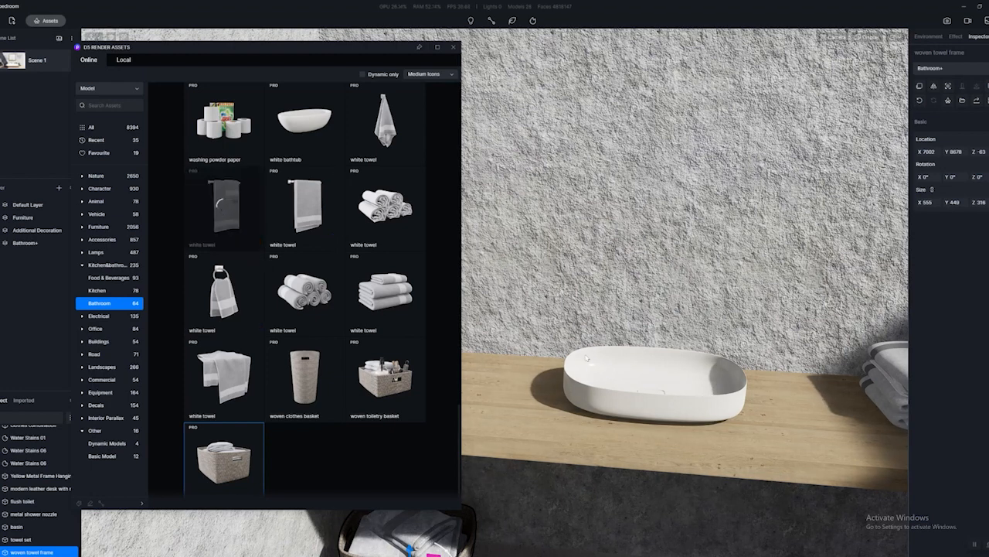
{"action": "right_click_drag", "start_coordinate": [578, 316], "coordinate": [888, 332]}
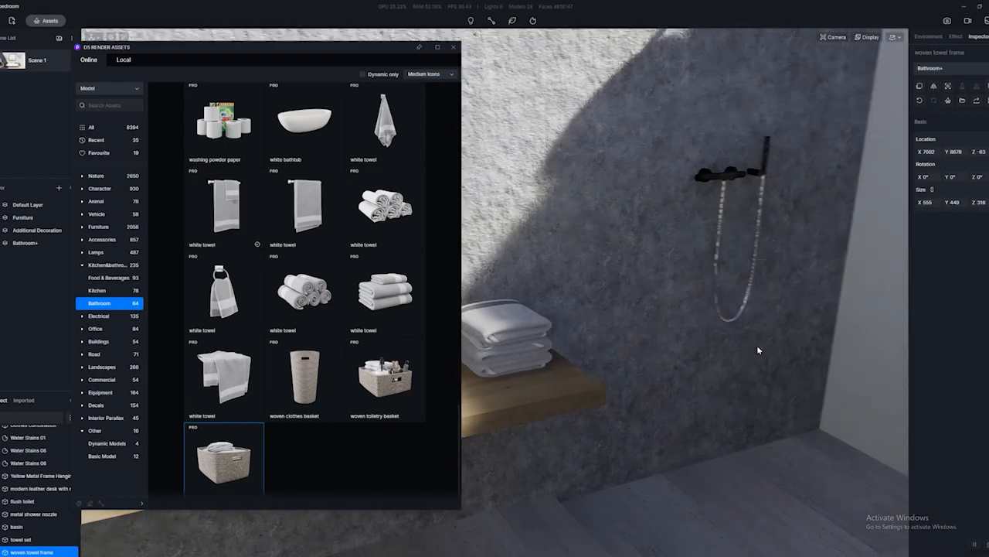
{"action": "right_click_drag", "start_coordinate": [598, 349], "coordinate": [905, 354]}
- Place the hanging white towel on the wall between the wooden counter and the shower
{"action": "left_click", "coordinate": [250, 236]}
{"action": "right_click_drag", "start_coordinate": [680, 333], "coordinate": [162, 313]}
{"action": "right_click_drag", "start_coordinate": [778, 371], "coordinate": [685, 364]}
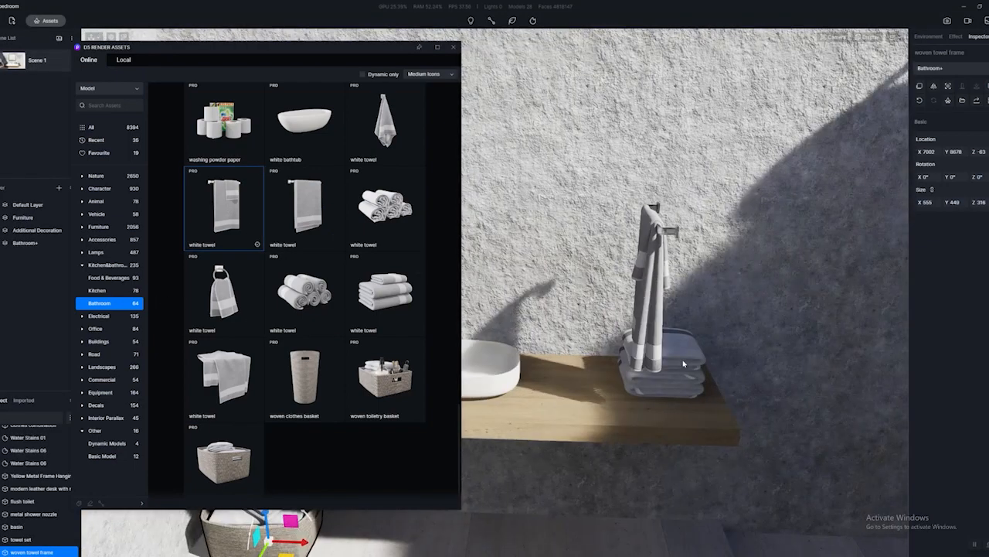
{"action": "right_click_drag", "start_coordinate": [533, 398], "coordinate": [740, 400]}
{"action": "left_click", "coordinate": [620, 416]}
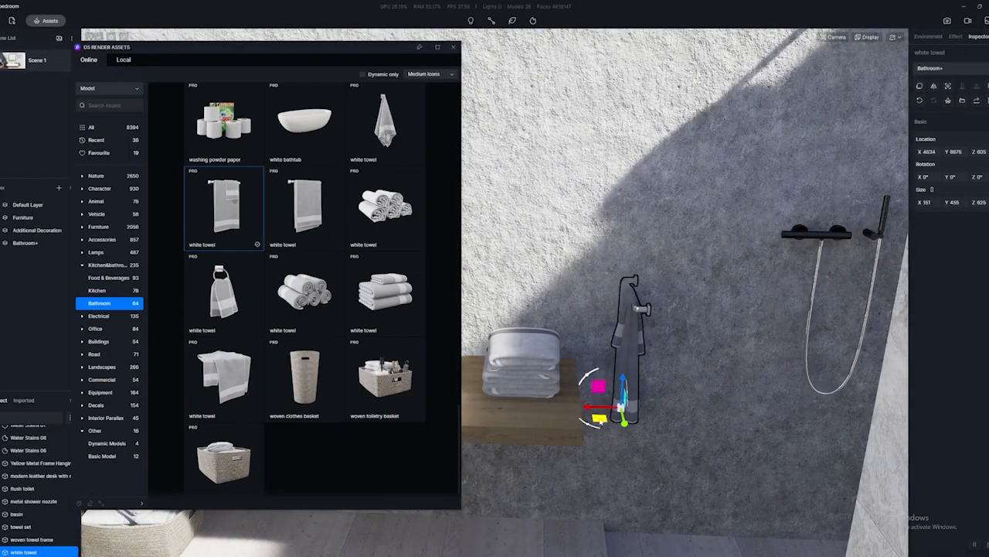
- Rotate the hanging towel to 270° about Z and move it against the wall at X 4587, Y 8910
{"action": "left_click_drag", "start_coordinate": [597, 427], "coordinate": [671, 424]}
{"action": "scroll", "coordinate": [671, 425], "scroll_direction": "down", "scroll_amount": 4}
{"action": "right_click_drag", "start_coordinate": [665, 429], "coordinate": [642, 467]}
{"action": "scroll", "coordinate": [634, 464], "scroll_direction": "up", "scroll_amount": 3}
{"action": "left_click_drag", "start_coordinate": [627, 447], "coordinate": [607, 435]}
- Find and download the toilet set combination of dark bottles and brushes from the Bathroom models
{"action": "middle_click_drag", "start_coordinate": [535, 438], "coordinate": [735, 499]}
{"action": "scroll", "coordinate": [256, 255], "scroll_direction": "up", "scroll_amount": 1}
{"action": "scroll", "coordinate": [256, 256], "scroll_direction": "up", "scroll_amount": 3}
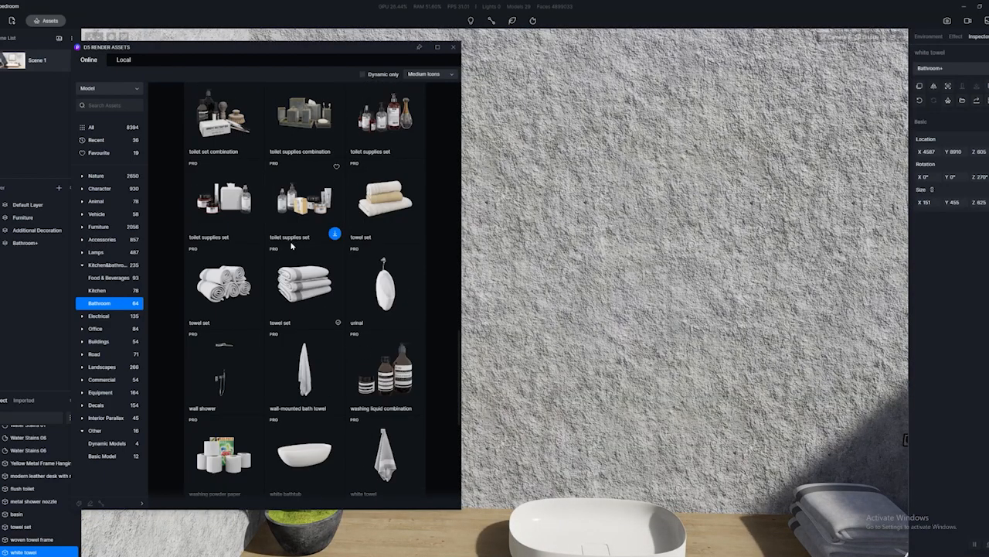
{"action": "left_click", "coordinate": [254, 148]}
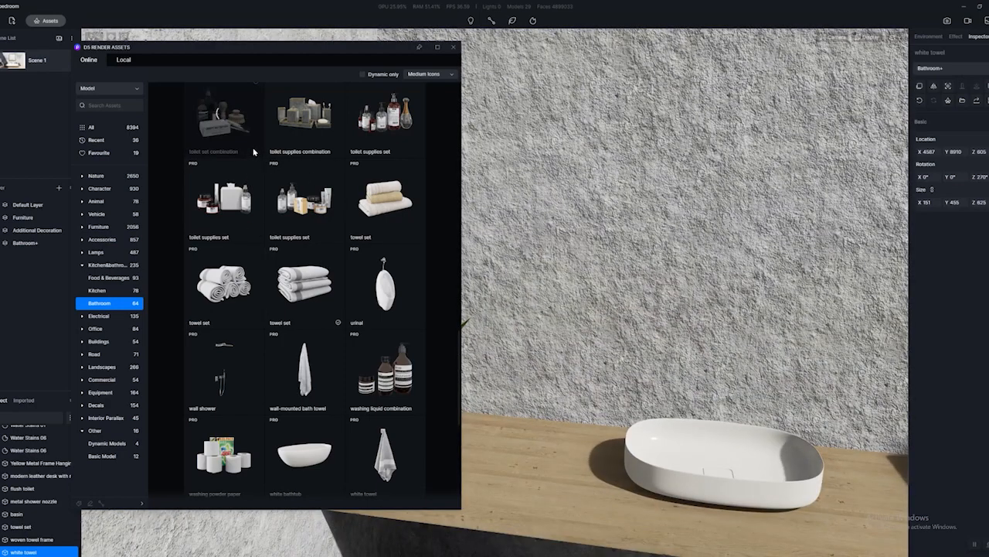
{"action": "scroll", "coordinate": [228, 131], "scroll_direction": "up", "scroll_amount": 1}
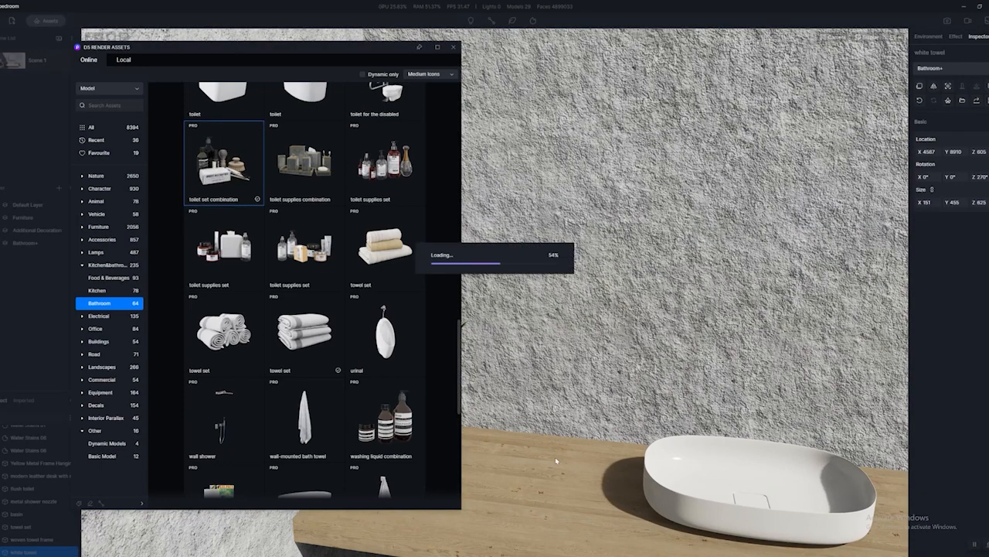
- Place the toilet set combination on the counter between the plant and the basin, and rotate it to 270° about Z
{"action": "right_click_drag", "start_coordinate": [674, 456], "coordinate": [760, 465]}
{"action": "left_click", "coordinate": [227, 186]}
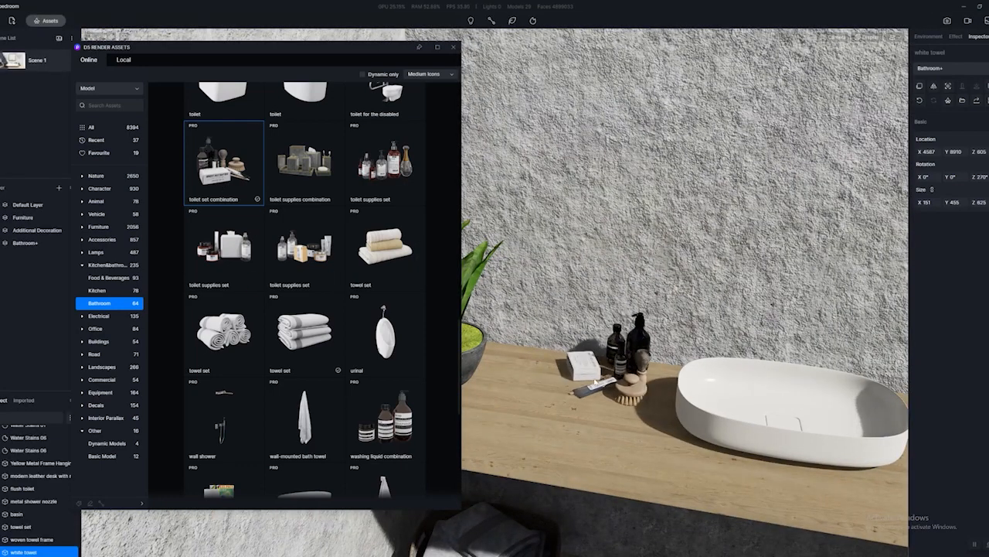
{"action": "left_click", "coordinate": [620, 408]}
{"action": "left_click_drag", "start_coordinate": [607, 398], "coordinate": [668, 369]}
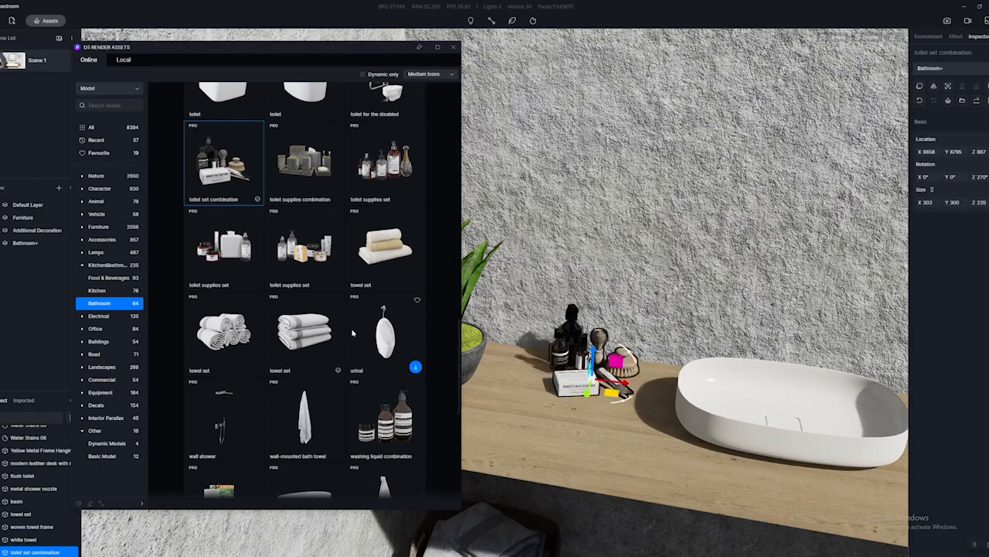
- Find and download the wall-mounted faucet with separate round handles from the Bathroom models
{"action": "scroll", "coordinate": [357, 350], "scroll_direction": "up", "scroll_amount": 3}
{"action": "scroll", "coordinate": [342, 351], "scroll_direction": "up", "scroll_amount": 5}
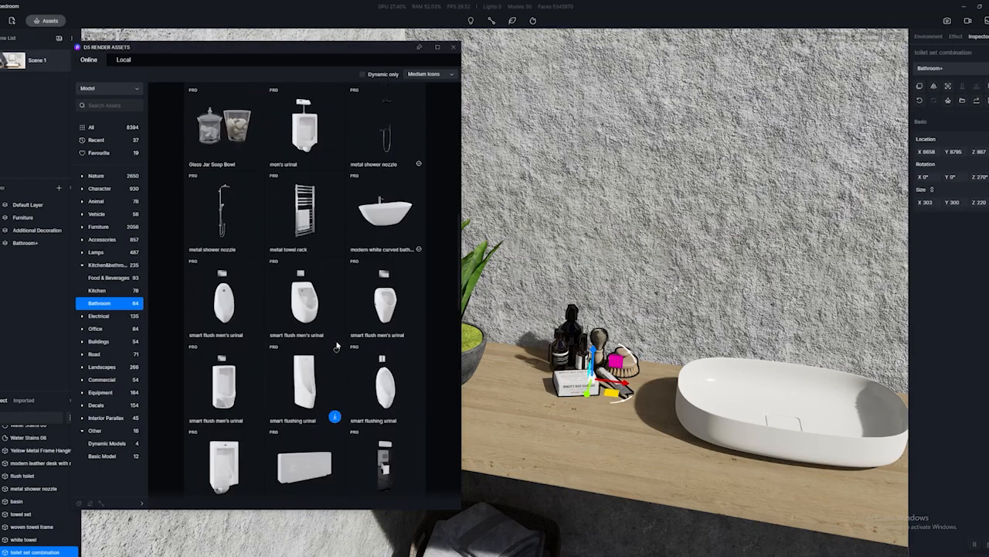
{"action": "scroll", "coordinate": [347, 340], "scroll_direction": "up", "scroll_amount": 3}
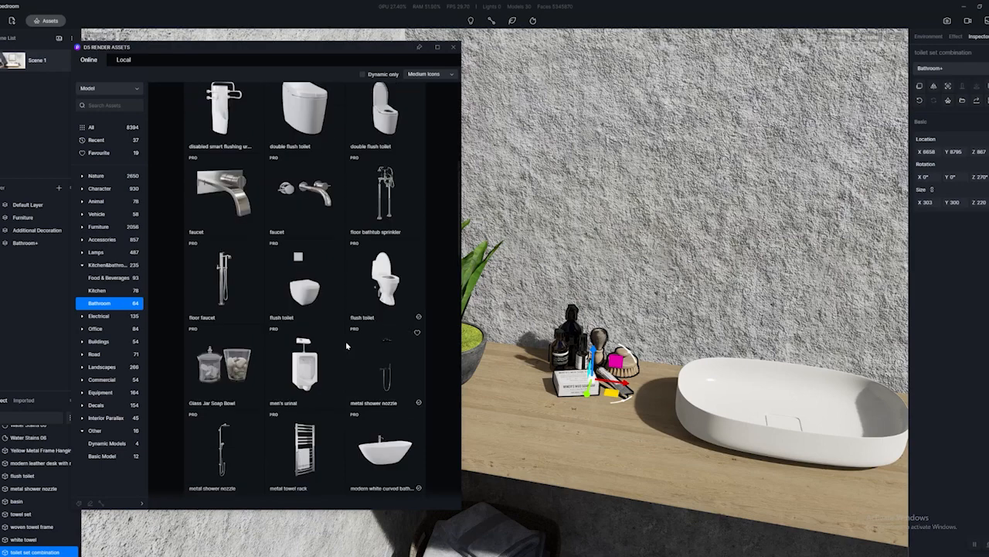
{"action": "right_click_drag", "start_coordinate": [850, 332], "coordinate": [552, 314]}
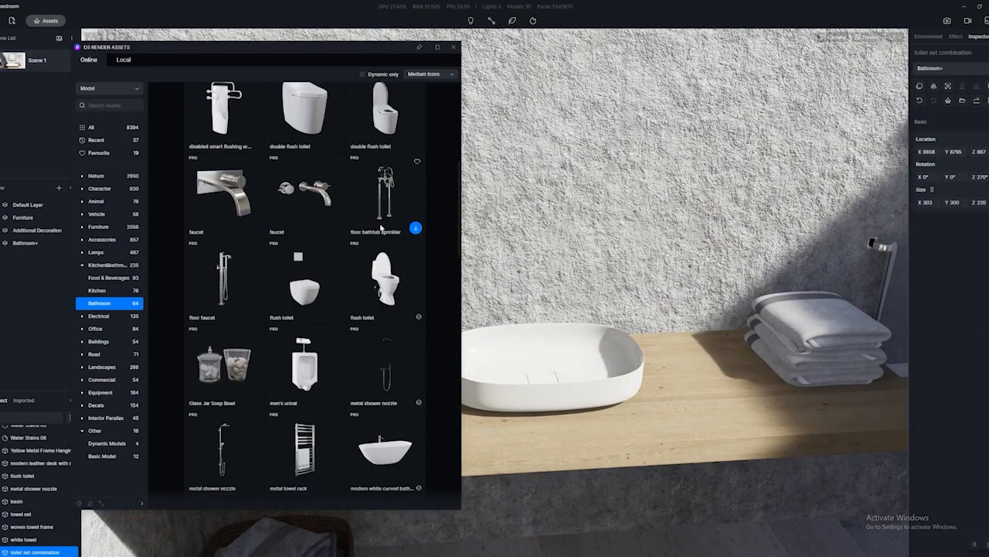
{"action": "key", "text": "w"}
{"action": "left_click", "coordinate": [333, 224]}
- Place the faucet on the wall above the basin and rotate it to 270° about Z
{"action": "left_click", "coordinate": [309, 195]}
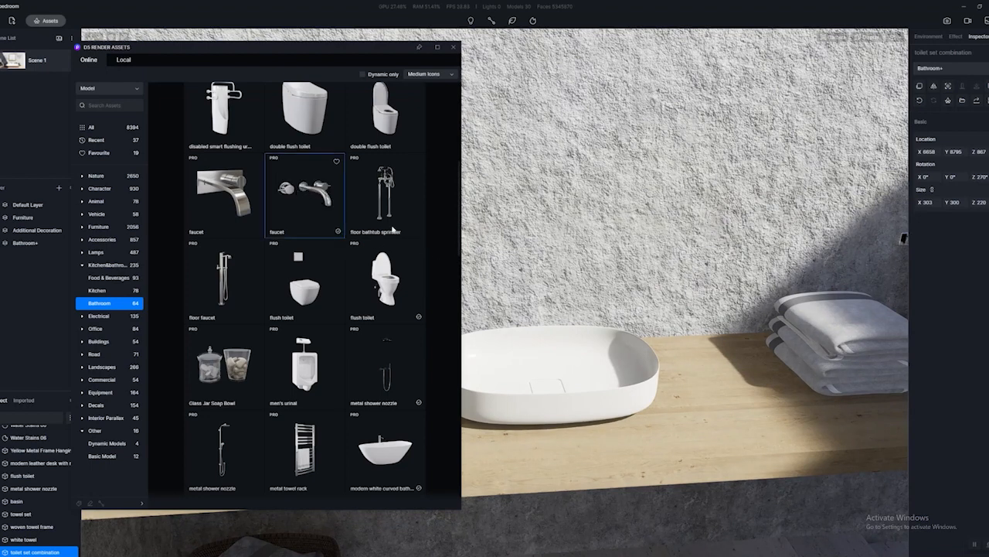
{"action": "left_click", "coordinate": [514, 287]}
{"action": "left_click_drag", "start_coordinate": [480, 308], "coordinate": [566, 309]}
{"action": "key", "text": "a"}
{"action": "key", "text": "w"}
{"action": "key", "text": "e"}
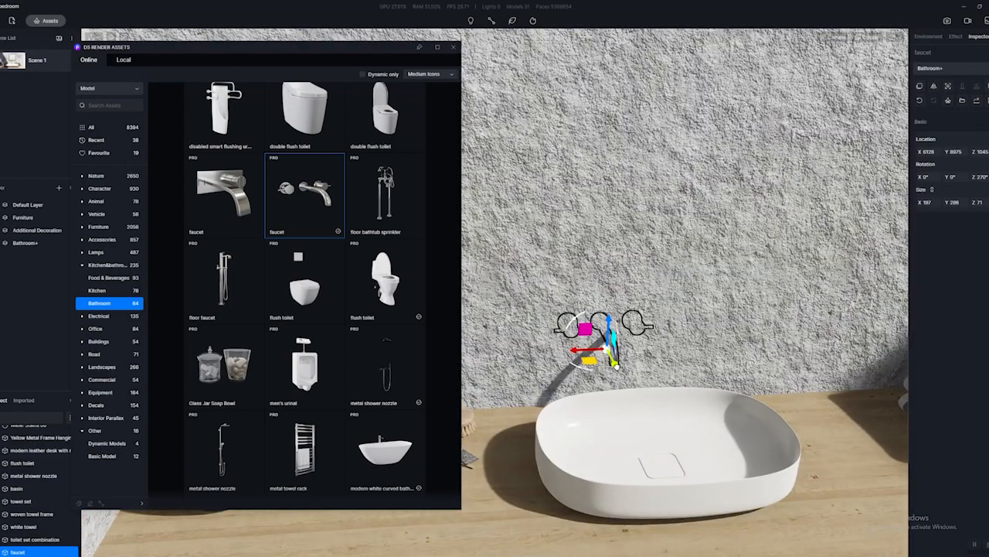
- Move the faucet out over the basin to Y 8869 and line it up with the basin at X 6080
{"action": "left_click_drag", "start_coordinate": [617, 366], "coordinate": [623, 383]}
{"action": "scroll", "coordinate": [623, 340], "scroll_direction": "up", "scroll_amount": 5}
{"action": "scroll", "coordinate": [580, 367], "scroll_direction": "down", "scroll_amount": 2}
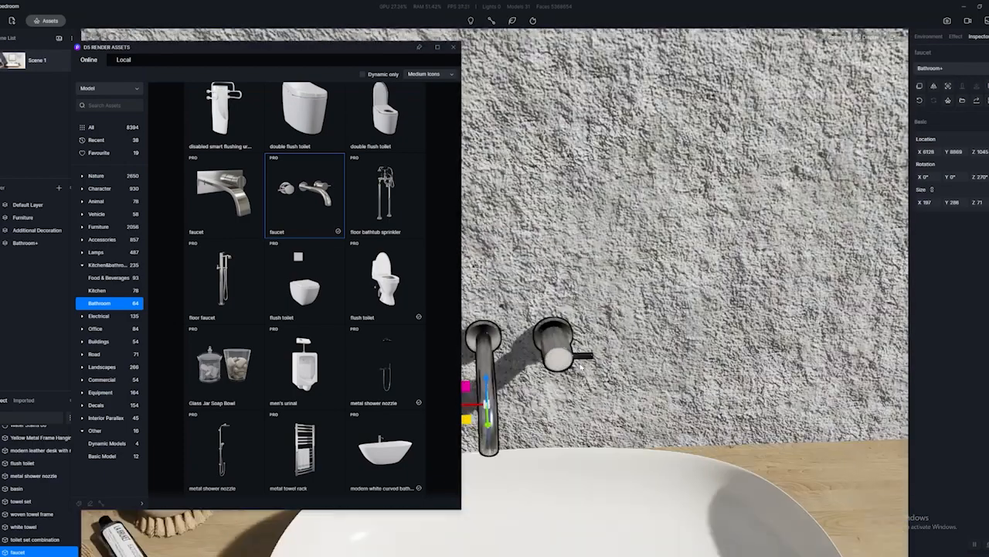
{"action": "scroll", "coordinate": [581, 366], "scroll_direction": "down", "scroll_amount": 4}
{"action": "right_click_drag", "start_coordinate": [581, 366], "coordinate": [549, 402]}
{"action": "key", "text": "e"}
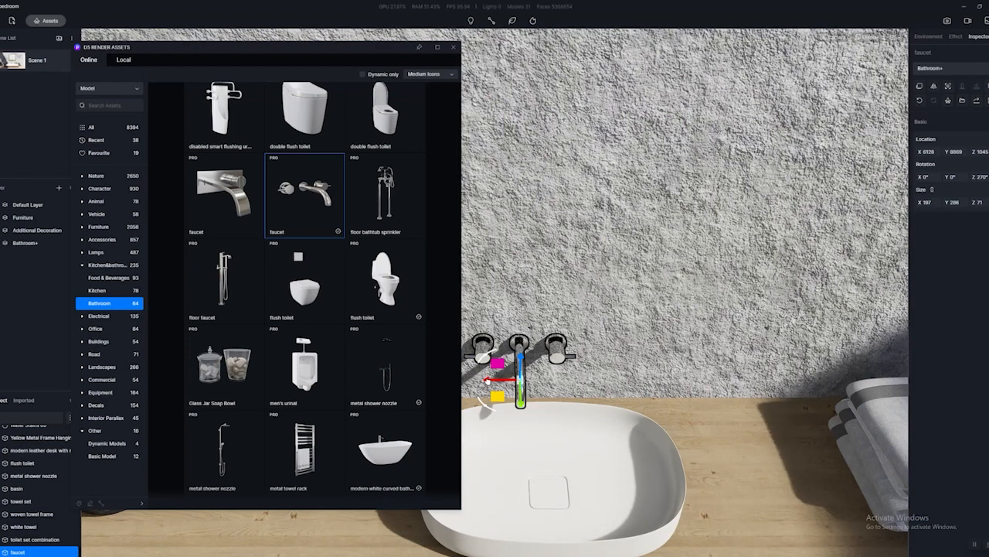
{"action": "left_click_drag", "start_coordinate": [488, 381], "coordinate": [507, 385]}
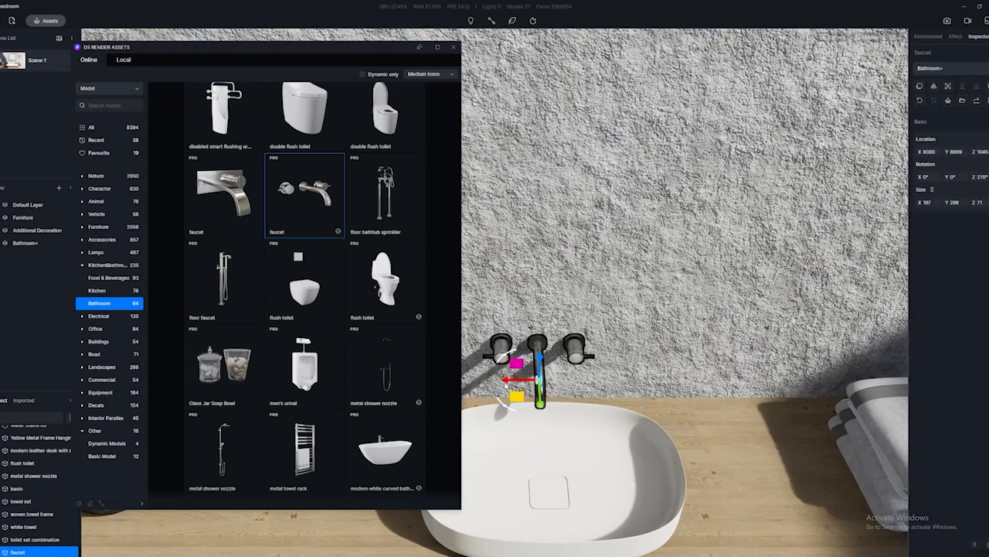
- Close the asset library and examine the furnished bathroom through the archway and from closer to the counter
{"action": "scroll", "coordinate": [341, 244], "scroll_direction": "up", "scroll_amount": 4}
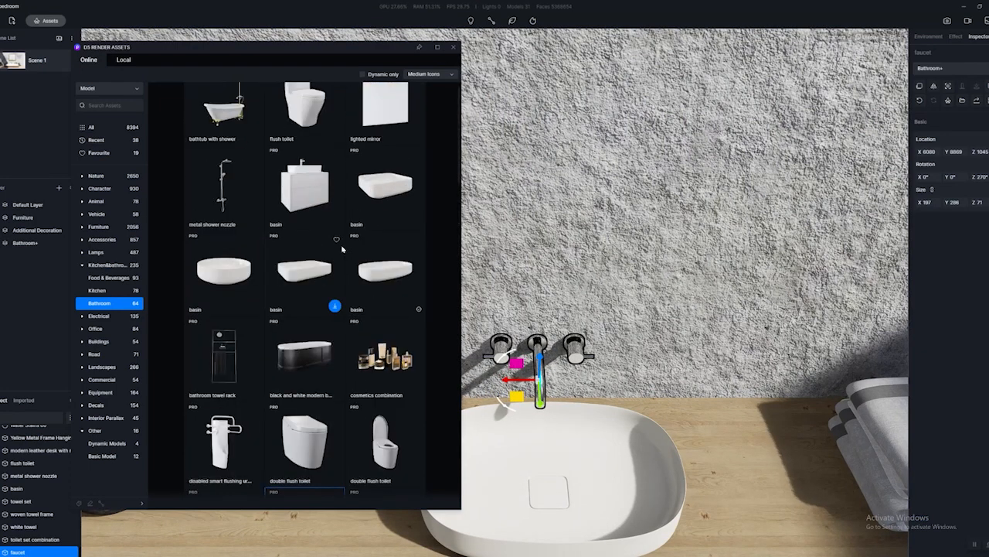
{"action": "scroll", "coordinate": [338, 246], "scroll_direction": "up", "scroll_amount": 1}
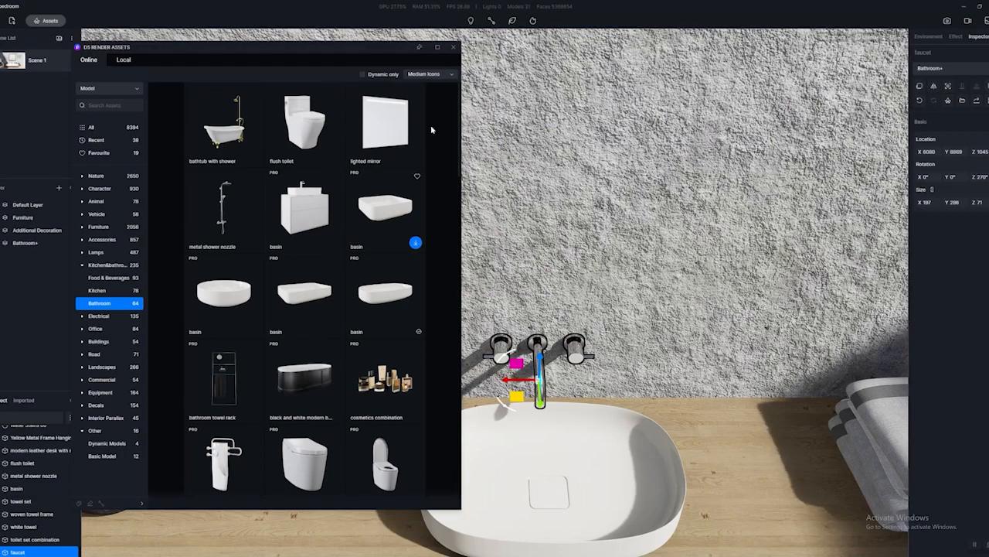
{"action": "left_click", "coordinate": [454, 48]}
{"action": "right_click_drag", "start_coordinate": [482, 335], "coordinate": [493, 233]}
{"action": "scroll", "coordinate": [493, 233], "scroll_direction": "down", "scroll_amount": 3}
{"action": "scroll", "coordinate": [493, 232], "scroll_direction": "down", "scroll_amount": 10}
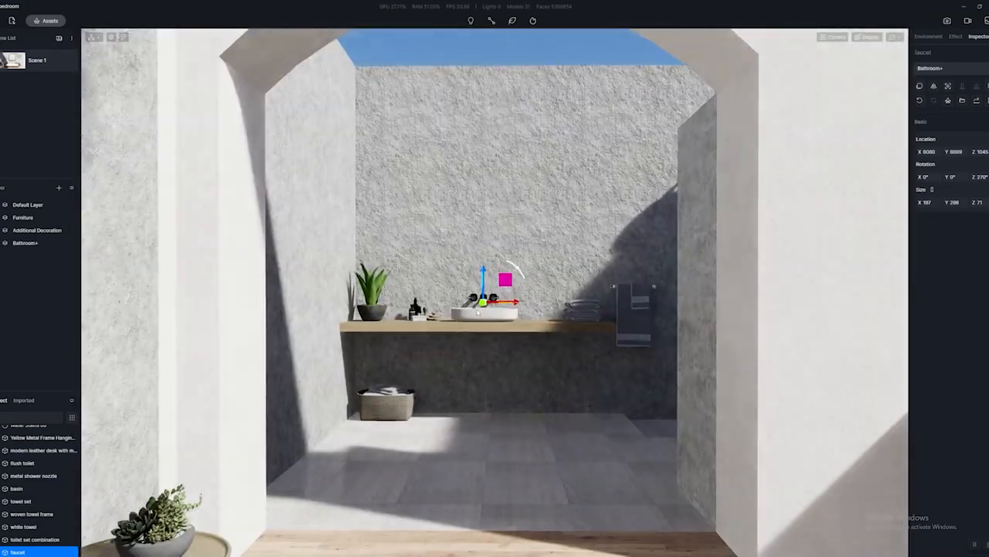
{"action": "scroll", "coordinate": [478, 311], "scroll_direction": "down", "scroll_amount": 3}
{"action": "scroll", "coordinate": [477, 312], "scroll_direction": "up", "scroll_amount": 6}
{"action": "scroll", "coordinate": [477, 310], "scroll_direction": "up", "scroll_amount": 3}
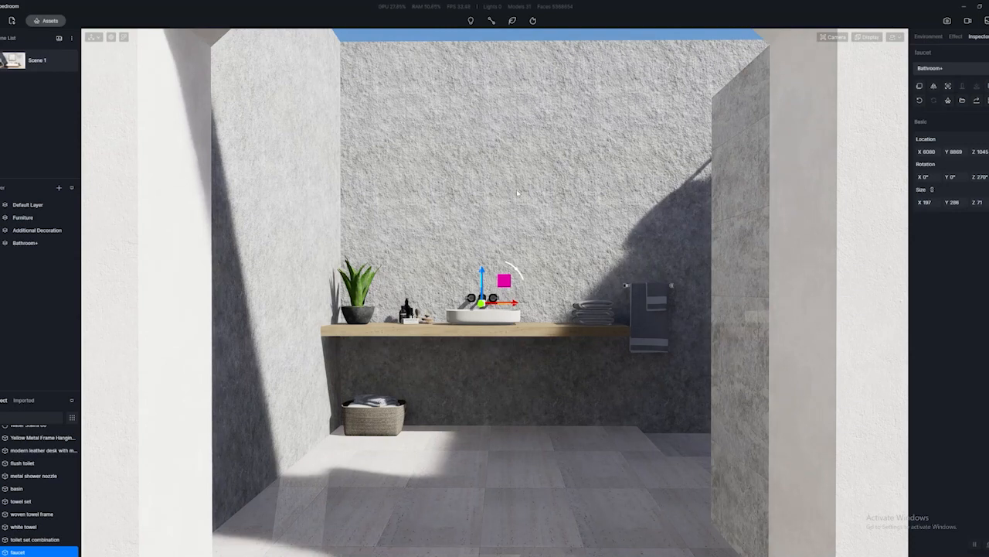
{"action": "scroll", "coordinate": [523, 270], "scroll_direction": "up", "scroll_amount": 10}
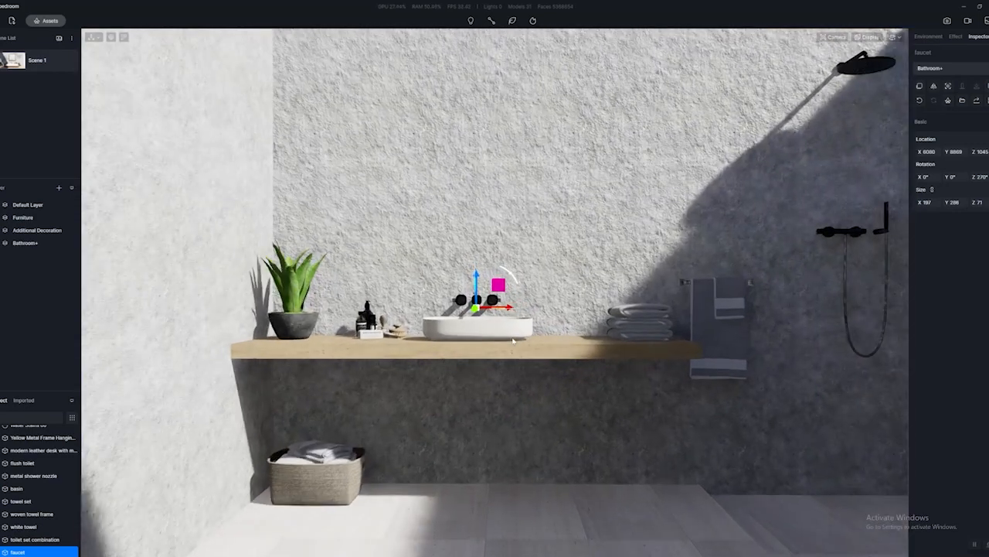
{"action": "scroll", "coordinate": [692, 461], "scroll_direction": "down", "scroll_amount": 10}
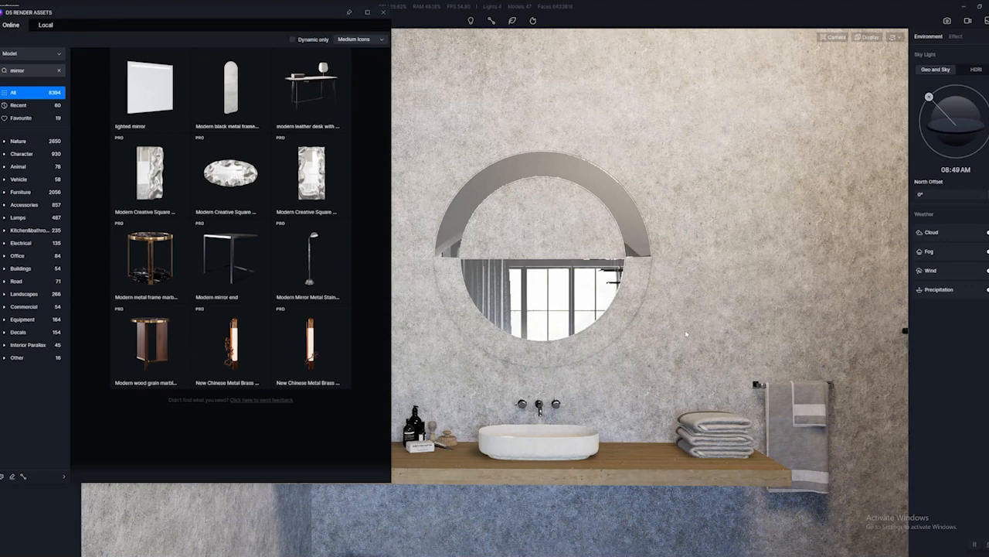
- Examine the bathroom with its round mirror from several angles and turn the view to the bed wall
{"action": "right_click_drag", "start_coordinate": [693, 332], "coordinate": [618, 336]}
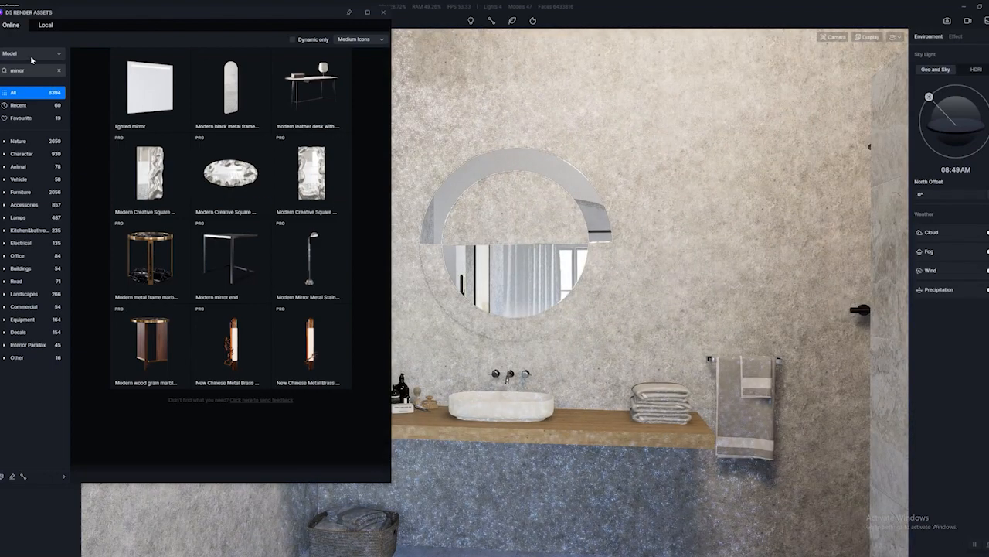
{"action": "scroll", "coordinate": [686, 409], "scroll_direction": "down", "scroll_amount": 5}
{"action": "mouse_move", "coordinate": [686, 410]}
{"action": "right_mouse_down"}
{"action": "mouse_move", "coordinate": [568, 418]}
{"action": "mouse_move", "coordinate": [694, 425]}
{"action": "right_mouse_up"}
{"action": "scroll", "coordinate": [694, 425], "scroll_direction": "up", "scroll_amount": 5}
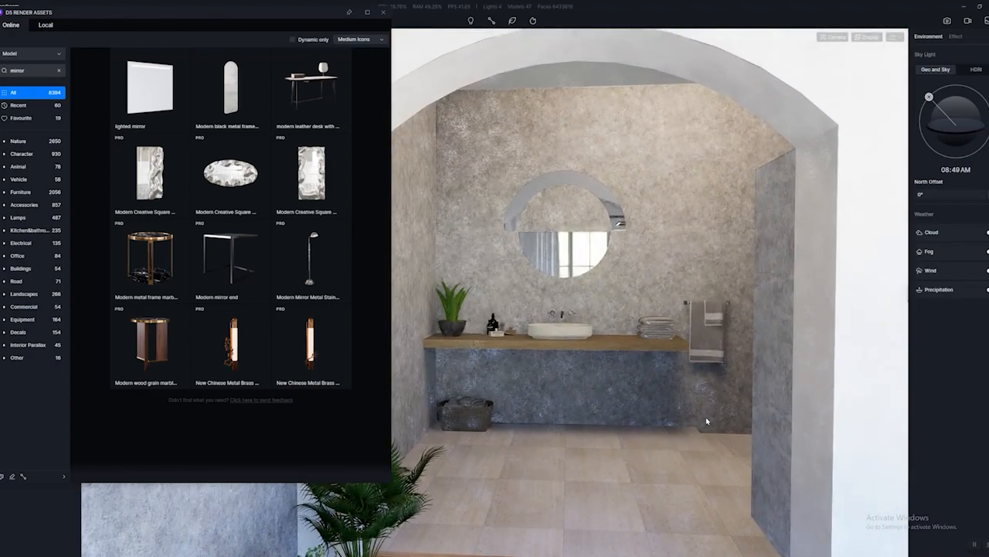
{"action": "middle_click_drag", "start_coordinate": [715, 397], "coordinate": [691, 404]}
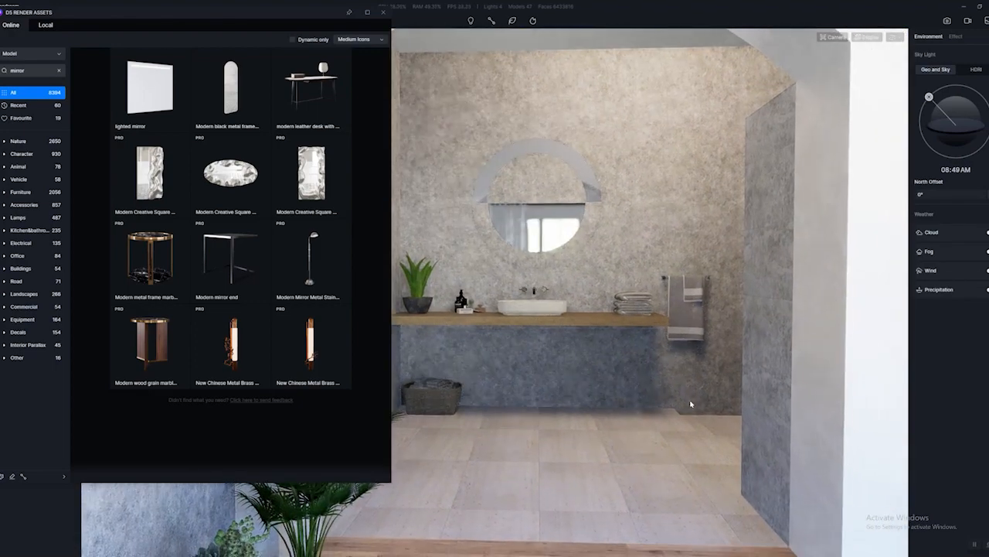
{"action": "scroll", "coordinate": [675, 387], "scroll_direction": "up", "scroll_amount": 2}
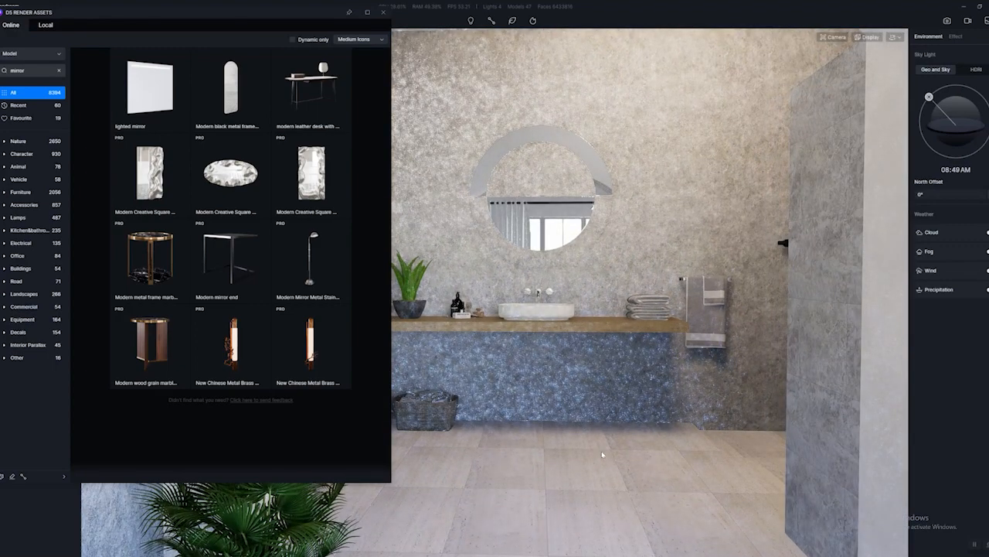
{"action": "scroll", "coordinate": [672, 445], "scroll_direction": "down", "scroll_amount": 5}
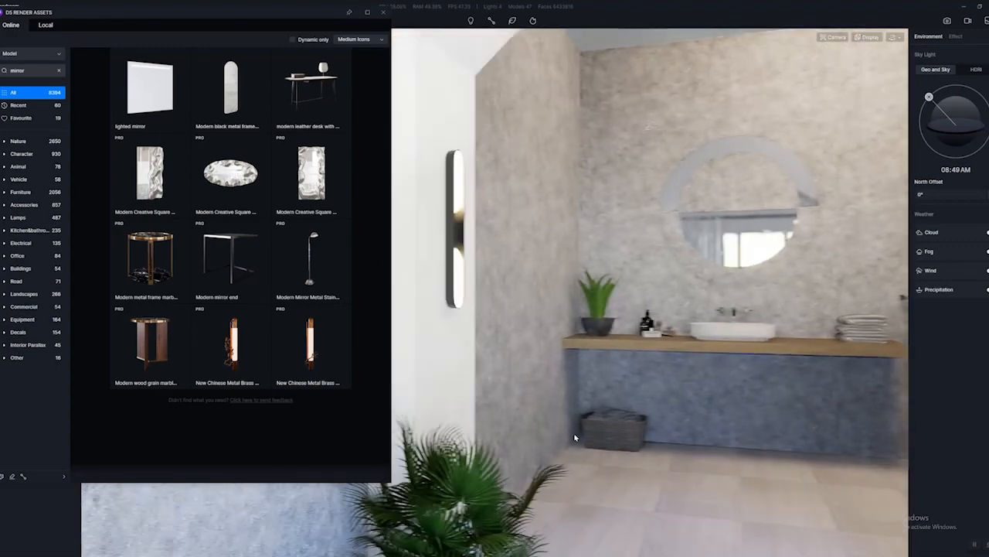
{"action": "scroll", "coordinate": [657, 416], "scroll_direction": "up", "scroll_amount": 3}
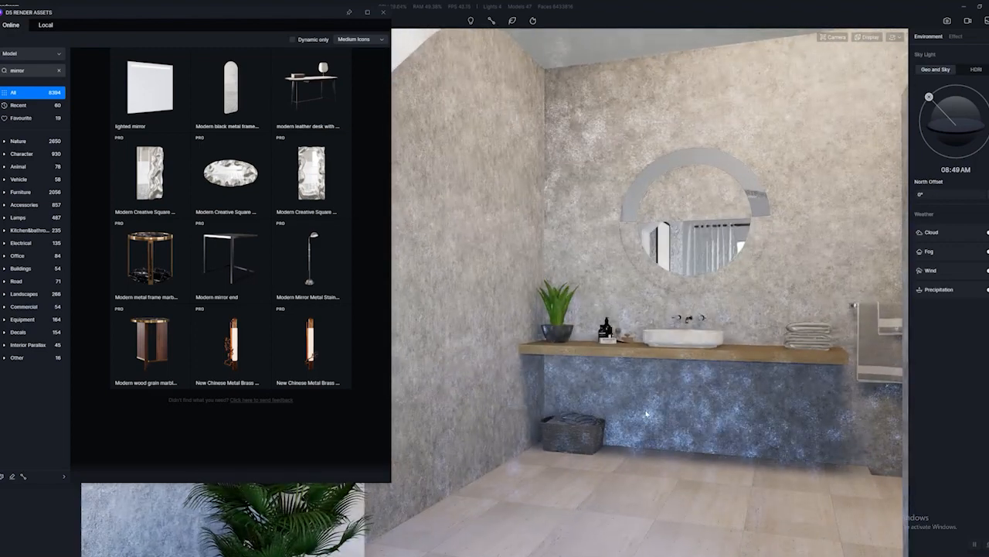
{"action": "scroll", "coordinate": [623, 415], "scroll_direction": "down", "scroll_amount": 5}
{"action": "right_click_drag", "start_coordinate": [623, 414], "coordinate": [458, 389]}
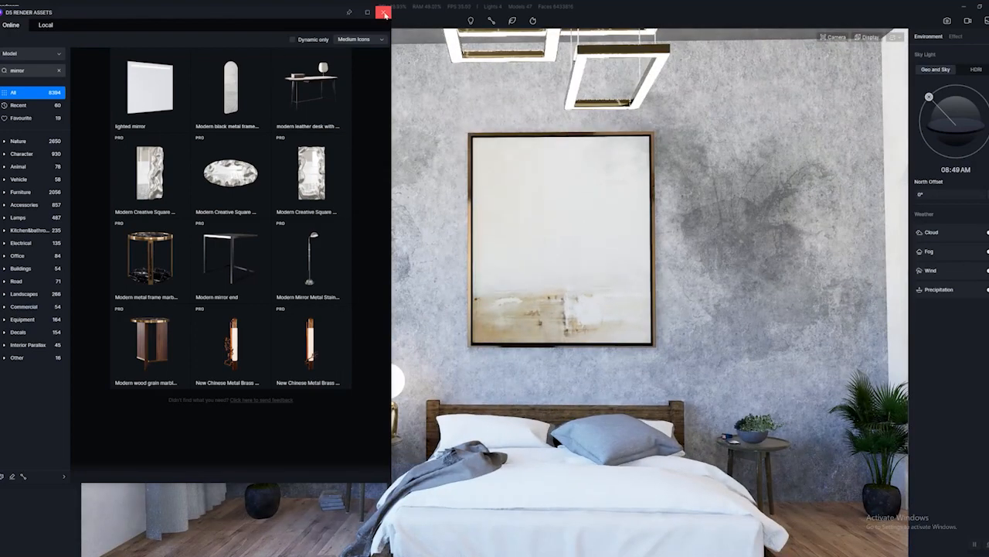
- Close the asset library, frame the whole bed wall, and set the sky light's time to 09:36 AM
{"action": "left_click", "coordinate": [384, 12]}
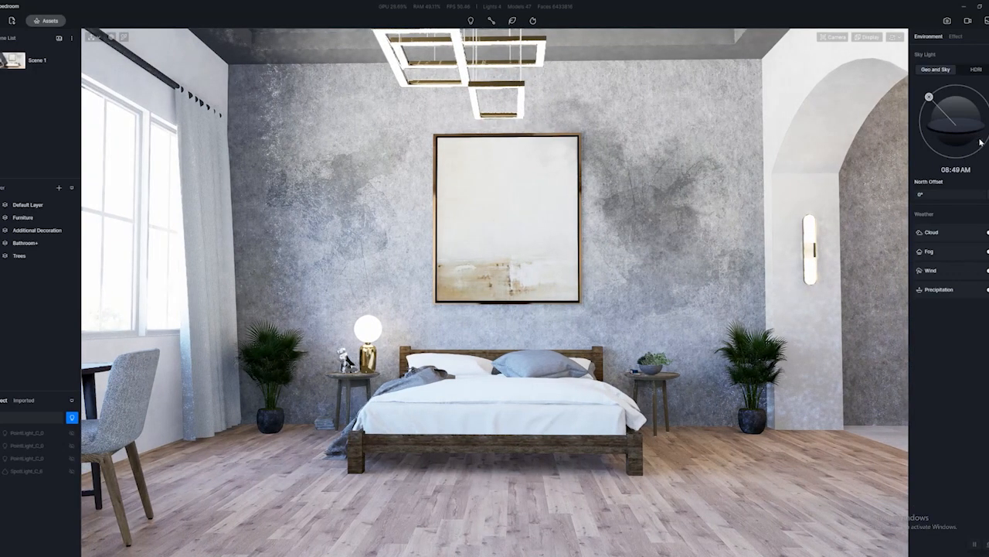
{"action": "key", "text": "s"}
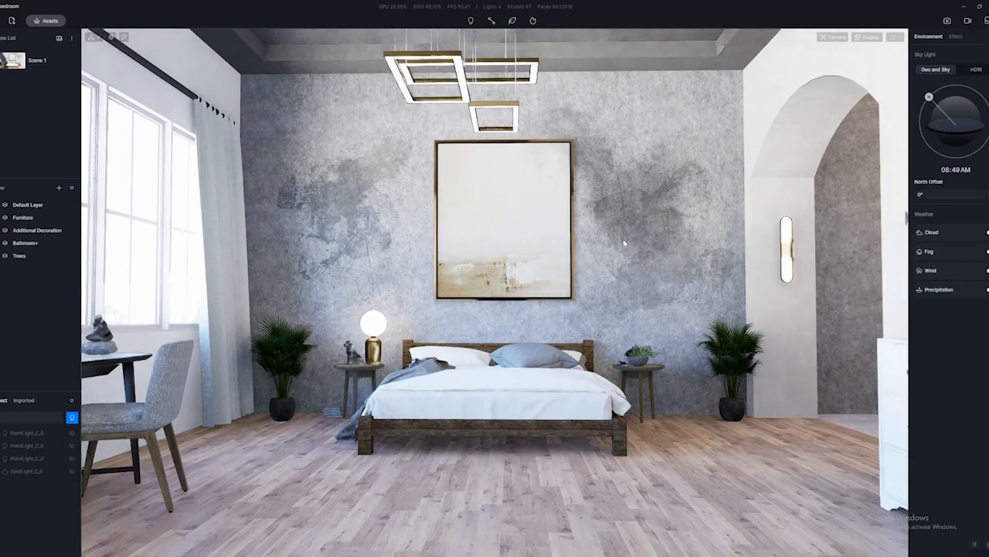
{"action": "key", "text": "a"}
{"action": "key", "text": "d"}
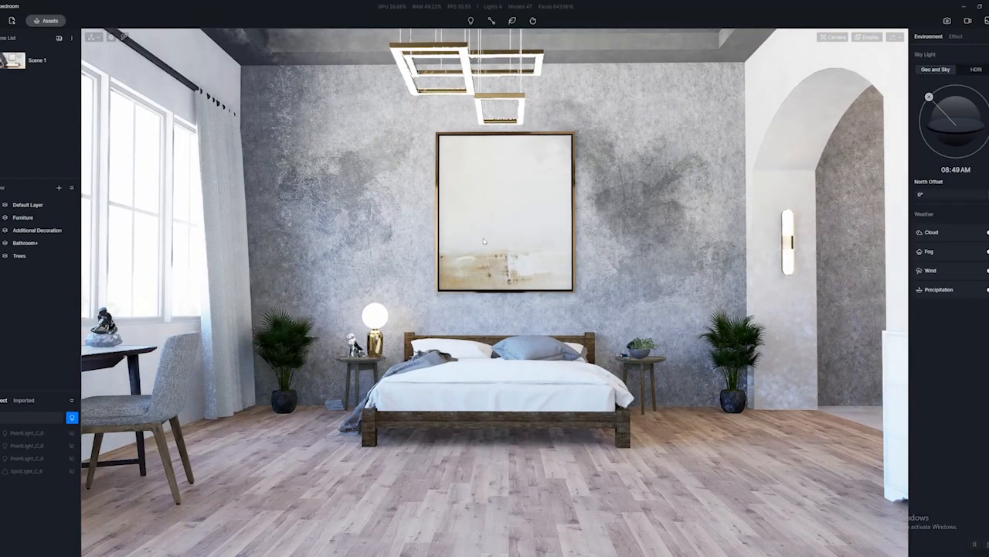
{"action": "left_click_drag", "start_coordinate": [930, 99], "coordinate": [921, 75]}
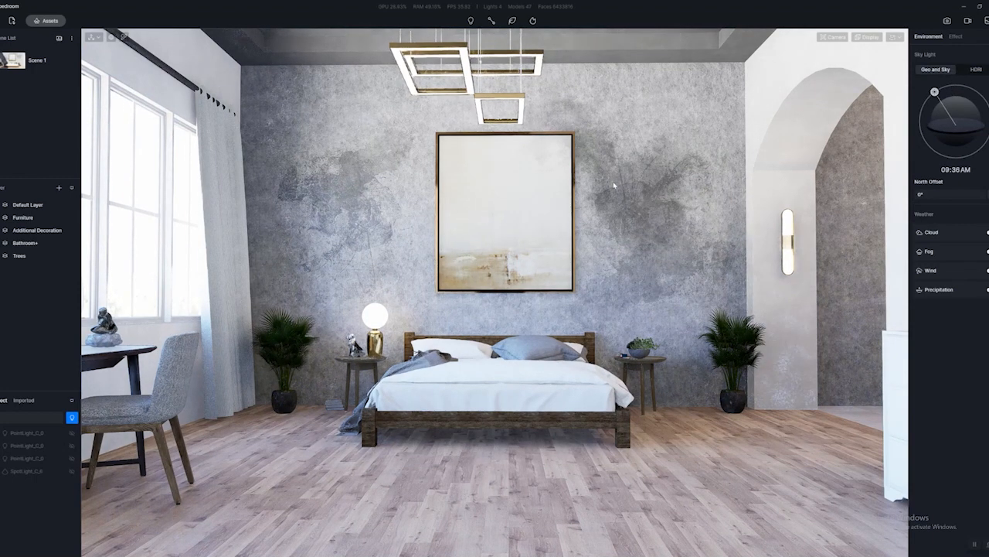
- Examine the archway and dresser under the adjusted light and return the view to the bed wall
{"action": "right_click_drag", "start_coordinate": [556, 301], "coordinate": [865, 300]}
{"action": "scroll", "coordinate": [481, 289], "scroll_direction": "up", "scroll_amount": 5}
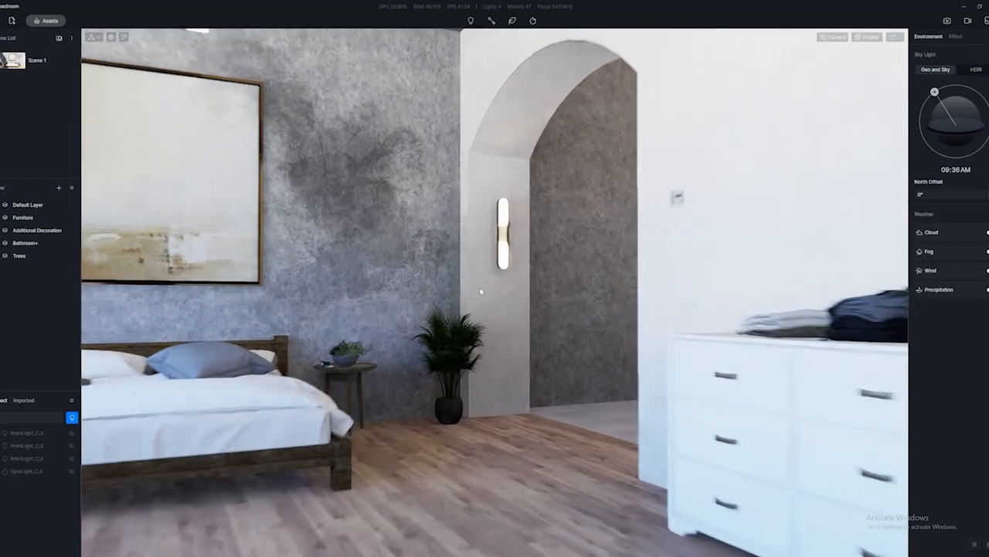
{"action": "right_click_drag", "start_coordinate": [503, 290], "coordinate": [924, 308]}
{"action": "right_click_drag", "start_coordinate": [471, 294], "coordinate": [722, 144]}
{"action": "right_click_drag", "start_coordinate": [624, 250], "coordinate": [73, 343]}
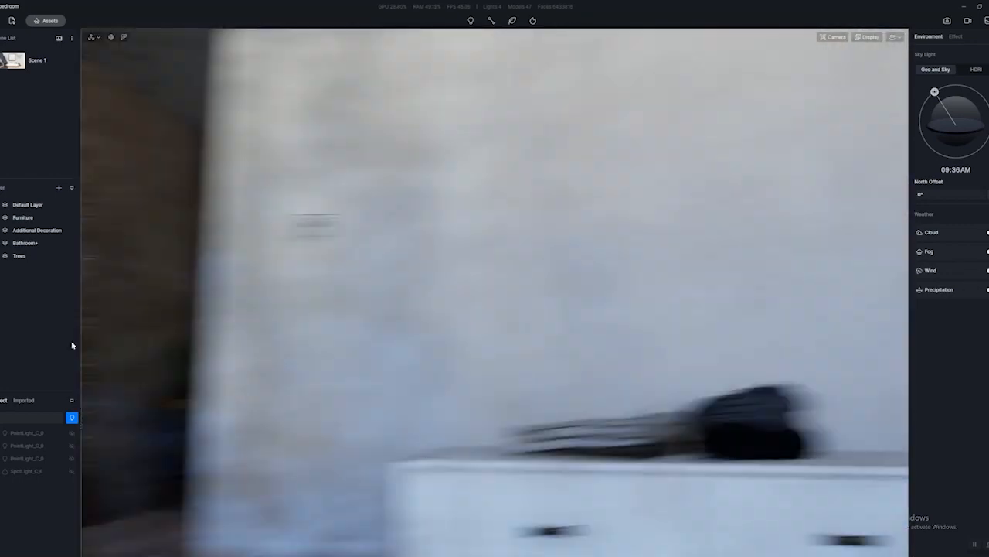
{"action": "right_click_drag", "start_coordinate": [311, 327], "coordinate": [68, 290]}
{"action": "scroll", "coordinate": [208, 307], "scroll_direction": "down", "scroll_amount": 5}
{"action": "mouse_move", "coordinate": [433, 310]}
{"action": "right_mouse_down"}
{"action": "mouse_move", "coordinate": [317, 314]}
{"action": "mouse_move", "coordinate": [463, 363]}
{"action": "mouse_move", "coordinate": [385, 353]}
{"action": "mouse_move", "coordinate": [410, 345]}
{"action": "right_mouse_up"}
{"action": "scroll", "coordinate": [408, 354], "scroll_direction": "down", "scroll_amount": 3}
{"action": "scroll", "coordinate": [408, 354], "scroll_direction": "up", "scroll_amount": 3}
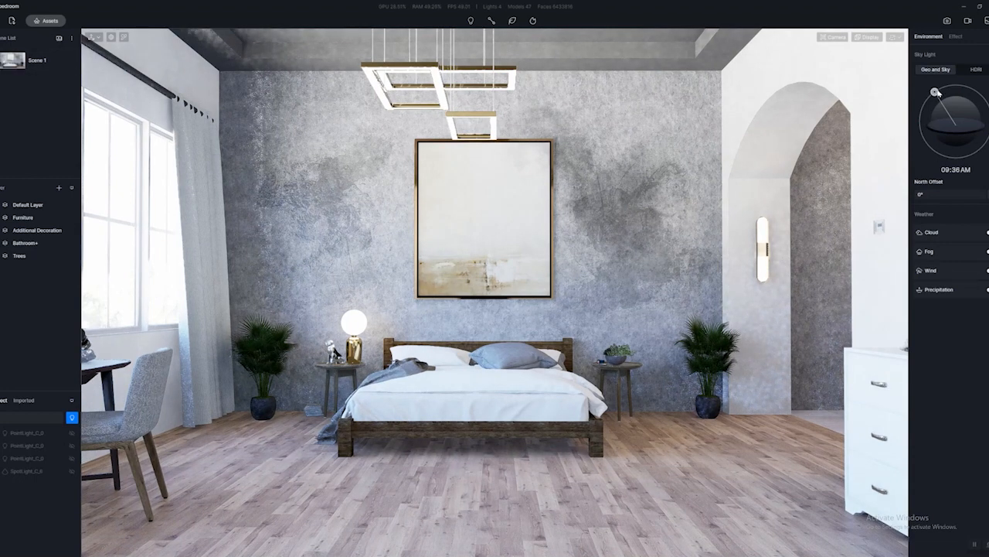
- Set the sky light's time to 03:47 PM and its north offset to -36°
{"action": "left_click_drag", "start_coordinate": [938, 95], "coordinate": [985, 100]}
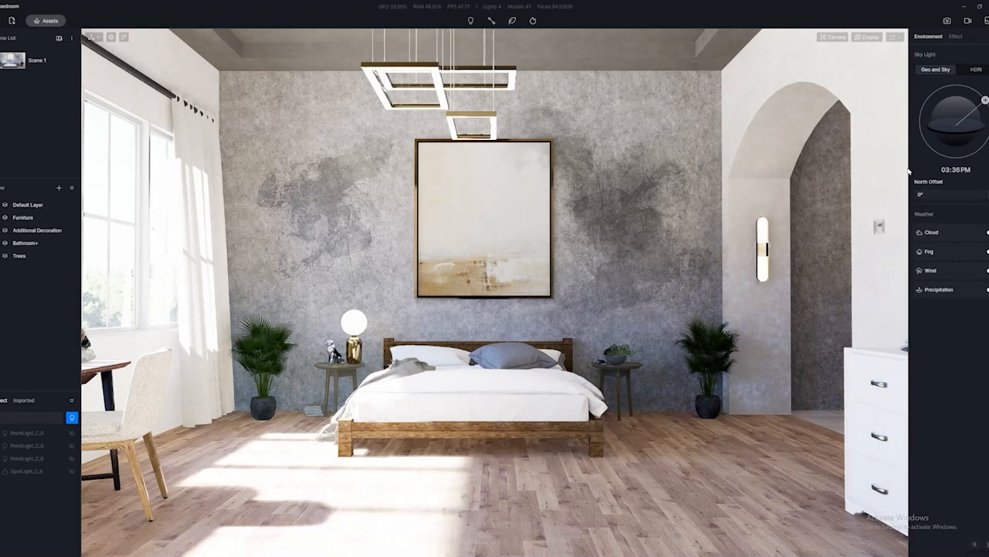
{"action": "mouse_move", "coordinate": [985, 100]}
{"action": "left_mouse_down"}
{"action": "mouse_move", "coordinate": [979, 94]}
{"action": "mouse_move", "coordinate": [986, 101]}
{"action": "left_mouse_up"}
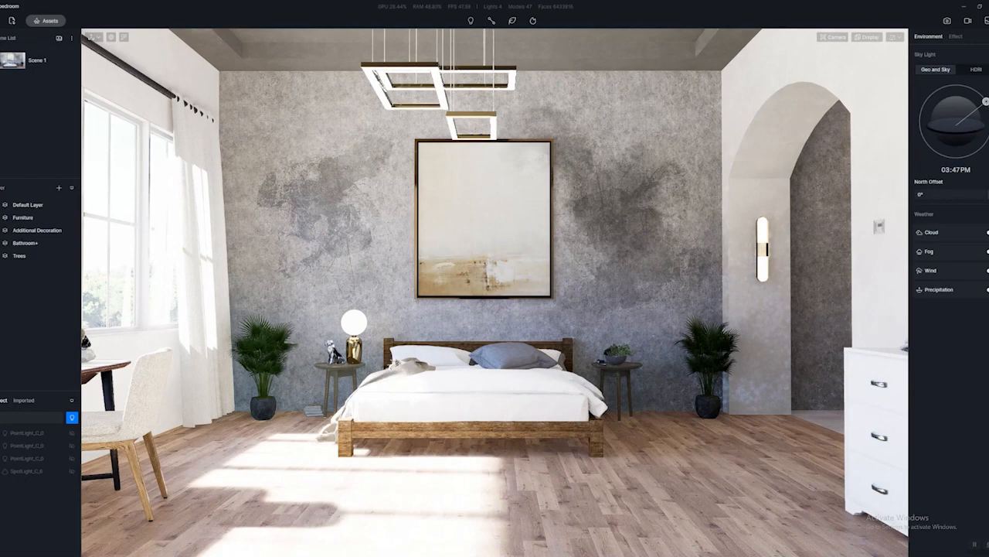
{"action": "left_click", "coordinate": [988, 194]}
{"action": "mouse_move", "coordinate": [683, 272]}
{"action": "middle_mouse_down"}
{"action": "mouse_move", "coordinate": [669, 276]}
{"action": "mouse_move", "coordinate": [693, 268]}
{"action": "mouse_move", "coordinate": [683, 256]}
{"action": "middle_mouse_up"}
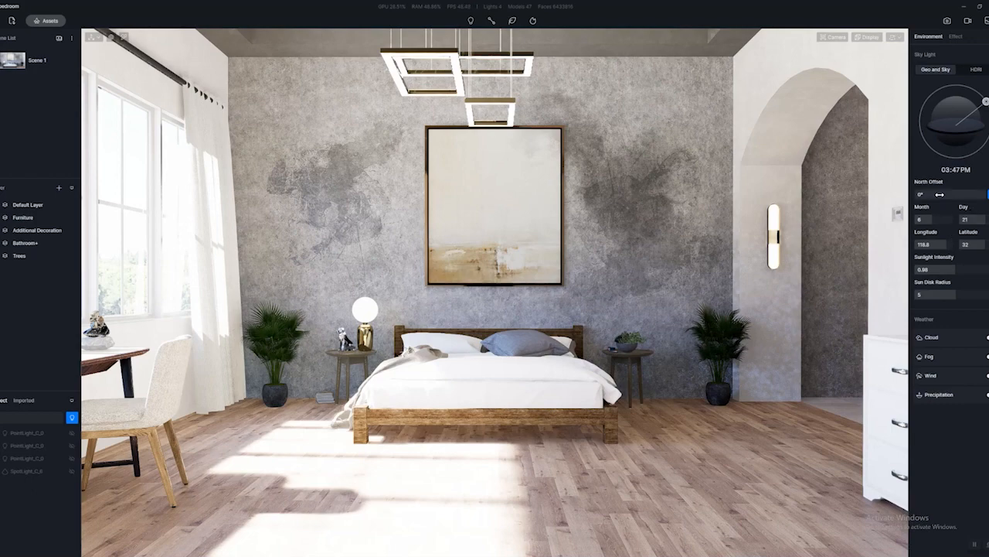
{"action": "left_click_drag", "start_coordinate": [925, 193], "coordinate": [942, 189]}
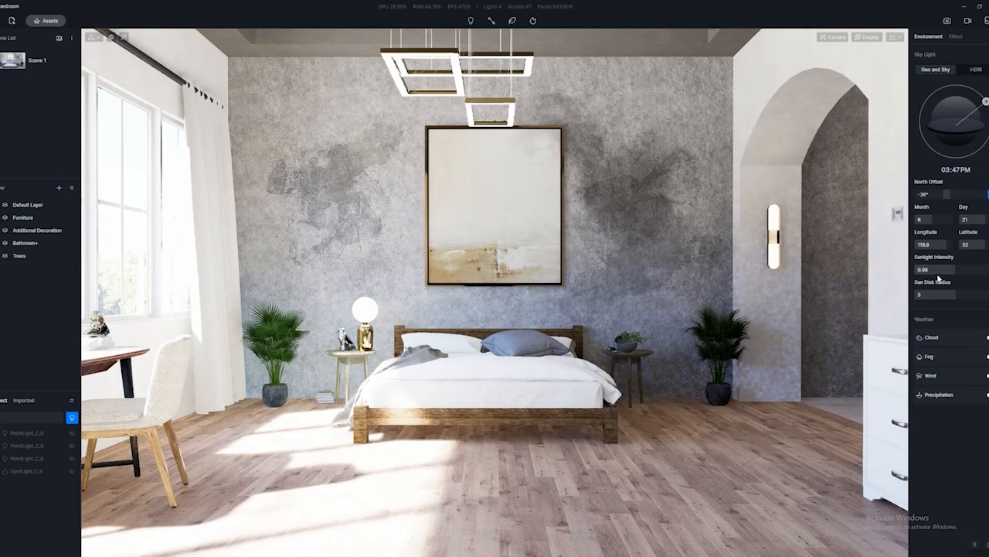
- Set the sunlight intensity to 1.13 and the sun disk radius to 5.1
{"action": "left_click_drag", "start_coordinate": [955, 269], "coordinate": [901, 297]}
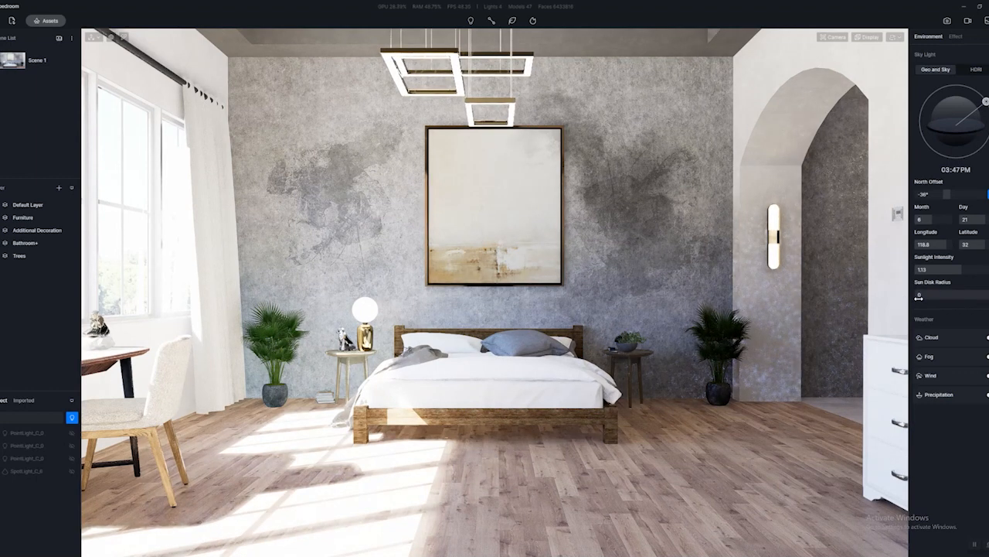
{"action": "left_click_drag", "start_coordinate": [920, 297], "coordinate": [988, 297]}
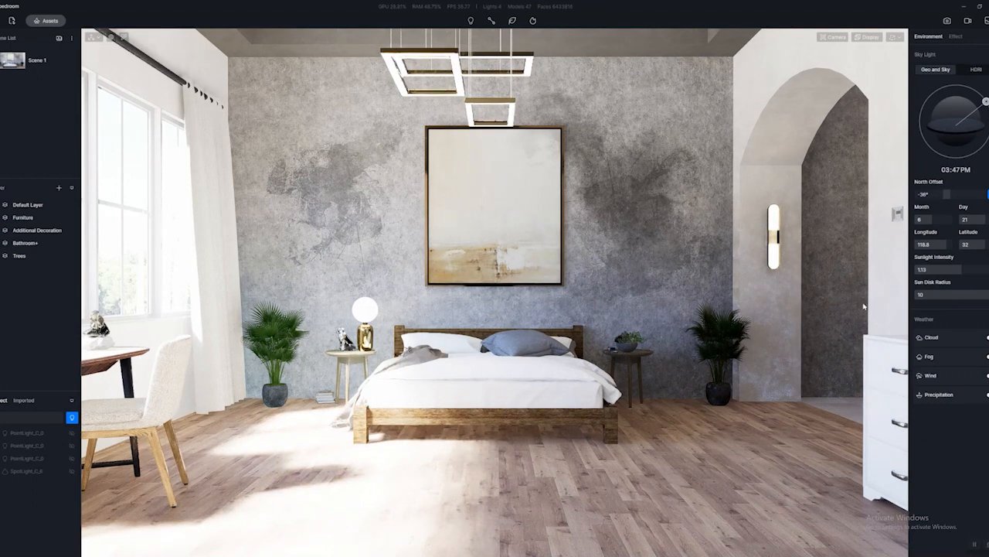
{"action": "left_click_drag", "start_coordinate": [983, 296], "coordinate": [957, 294]}
- Reframe the bedroom with the desk chair, bed and archway in view, and update Scene 1 with this view
{"action": "right_click_drag", "start_coordinate": [824, 335], "coordinate": [747, 314]}
{"action": "scroll", "coordinate": [747, 314], "scroll_direction": "down", "scroll_amount": 2}
{"action": "scroll", "coordinate": [747, 313], "scroll_direction": "up", "scroll_amount": 1}
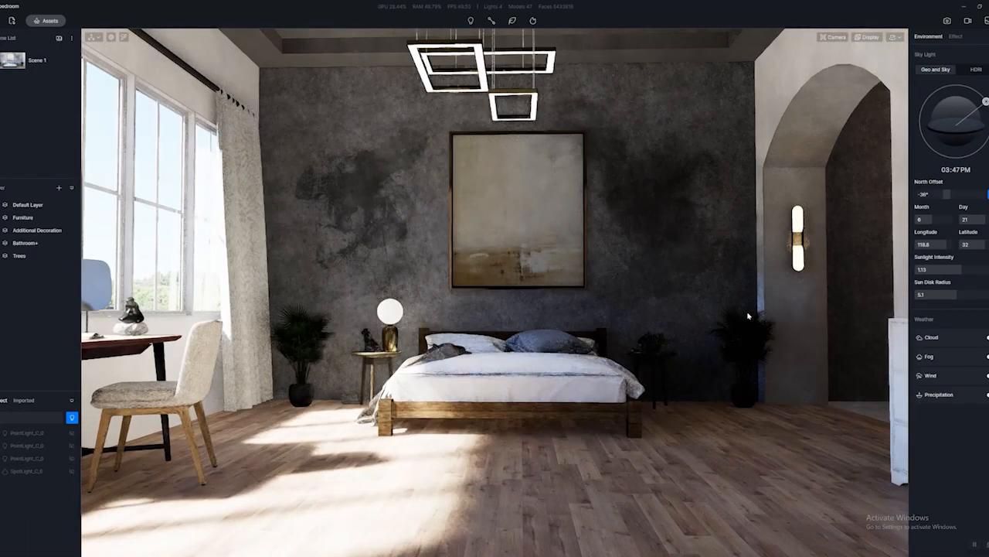
{"action": "key", "text": "d"}
{"action": "key", "text": "a"}
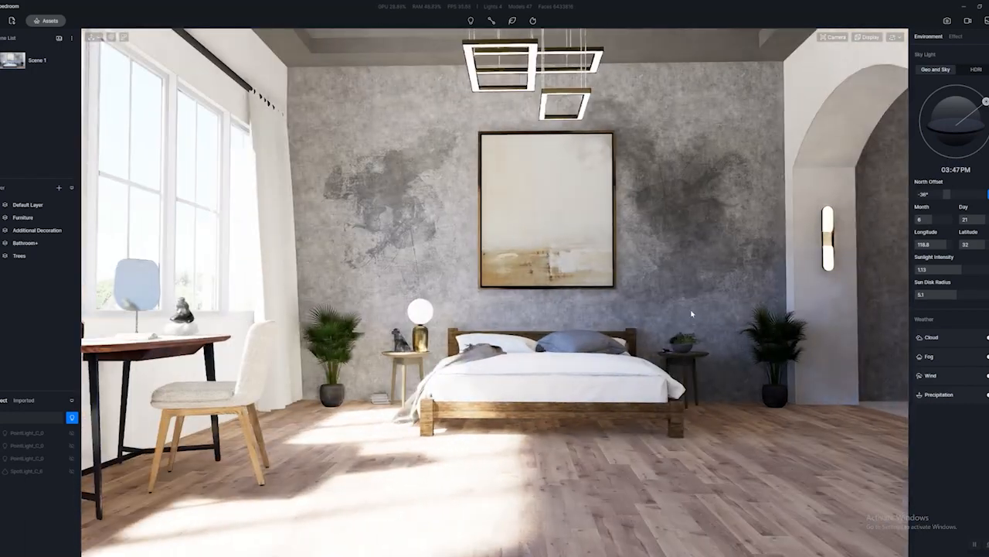
{"action": "key", "text": "d"}
{"action": "key", "text": "a"}
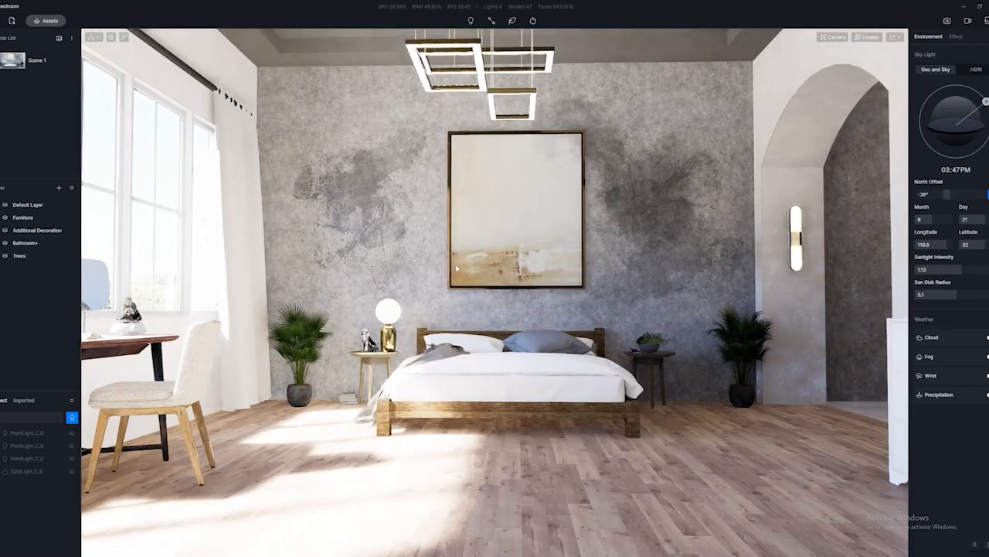
{"action": "left_click", "coordinate": [66, 63]}
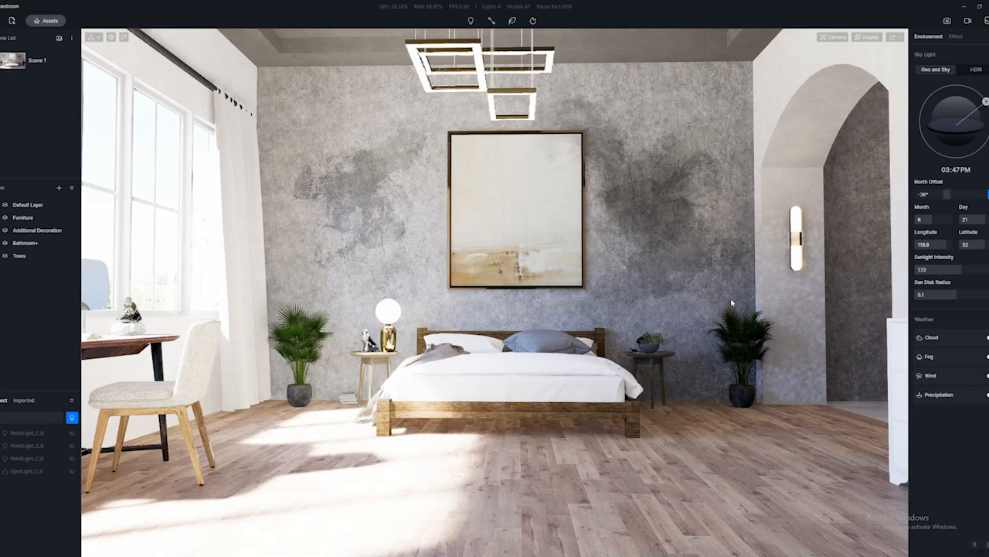
- Open the post-processing effect settings and toggle automatic exposure
{"action": "left_click", "coordinate": [955, 36]}
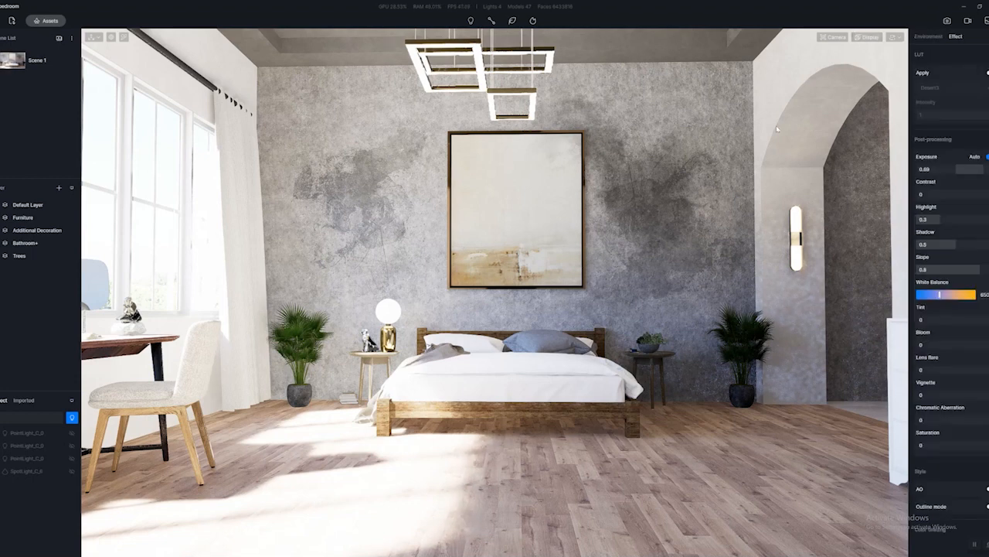
{"action": "left_click", "coordinate": [987, 157]}
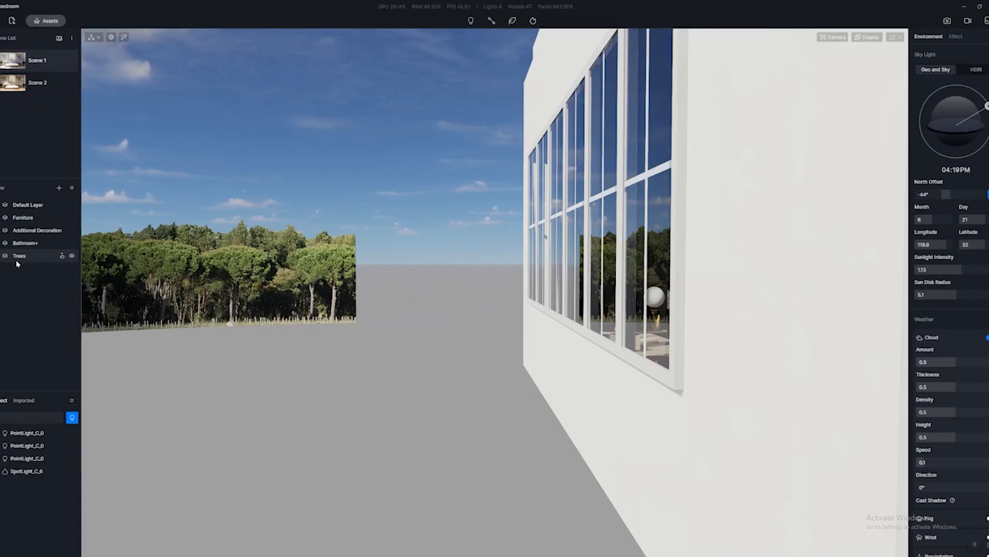
- Open the asset library outside the building, browse the flowering and broadleaf trees, and show the favourite models
{"action": "key", "text": "a"}
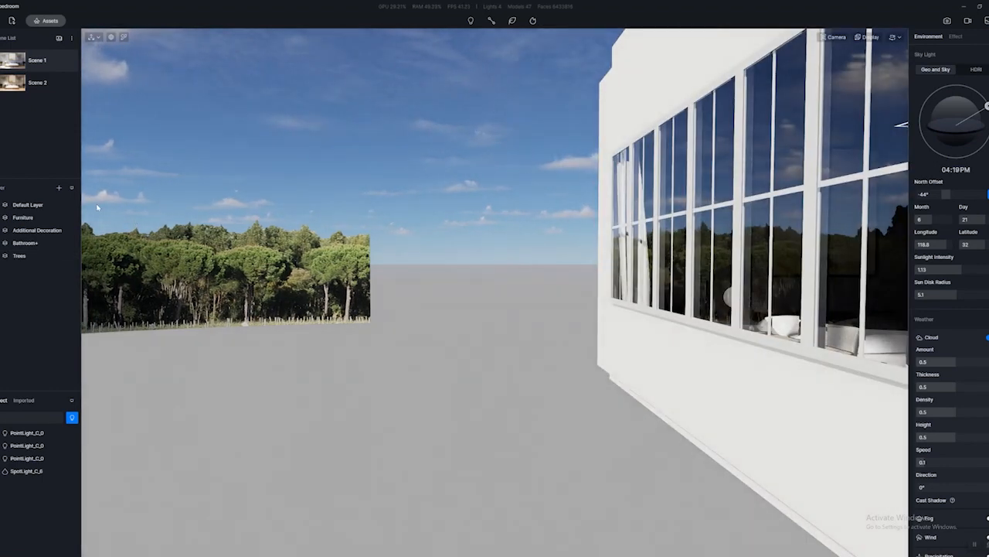
{"action": "left_click", "coordinate": [49, 21]}
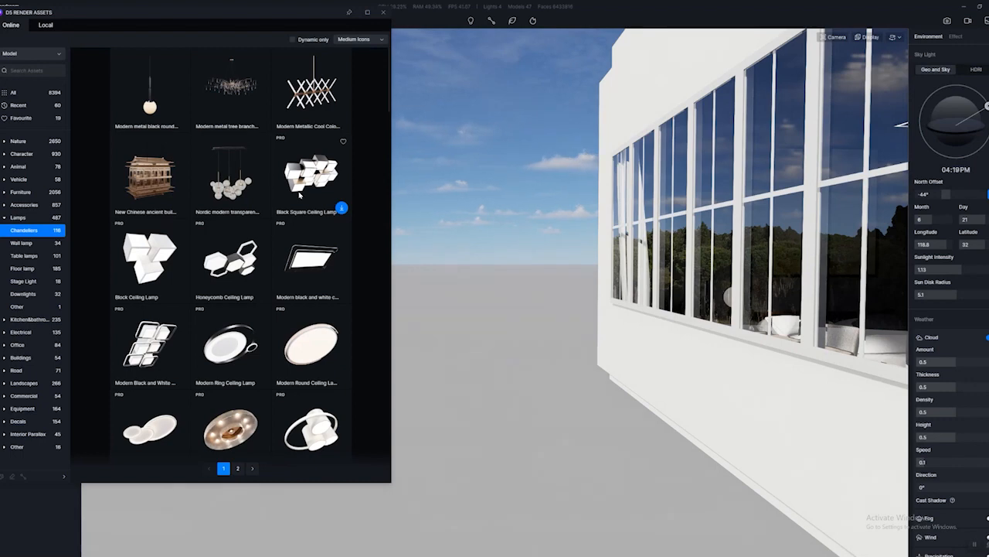
{"action": "left_click", "coordinate": [34, 53]}
{"action": "left_click", "coordinate": [26, 72]}
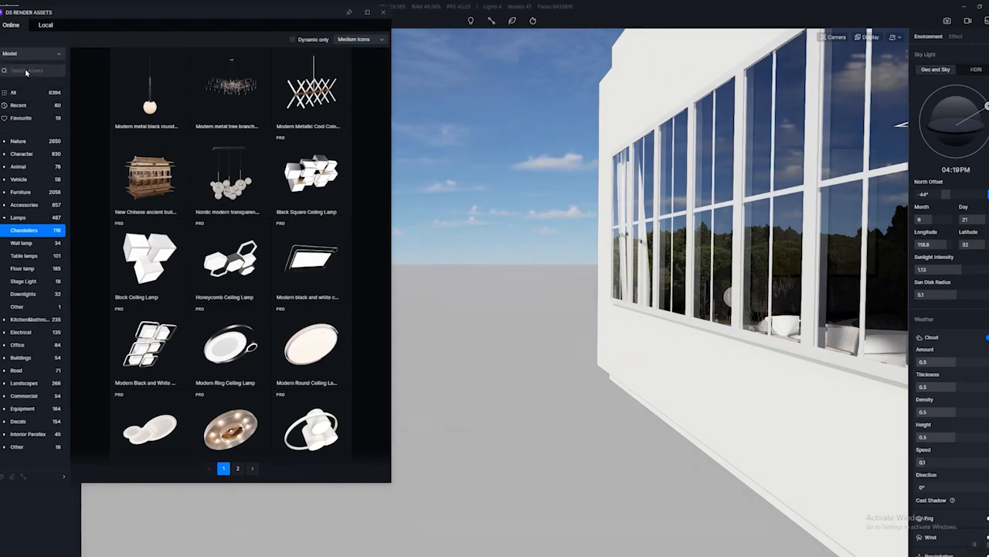
{"action": "left_click", "coordinate": [19, 141]}
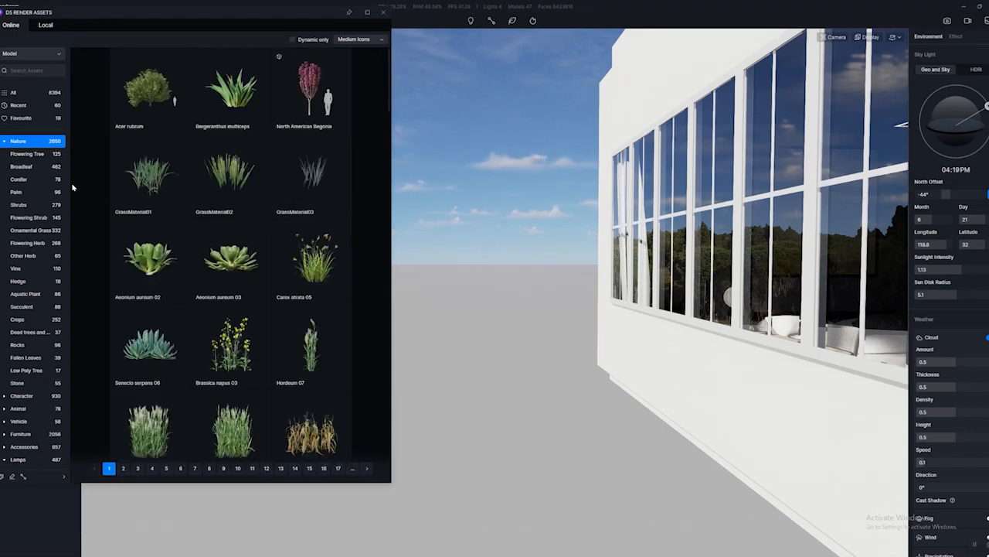
{"action": "left_click", "coordinate": [34, 155]}
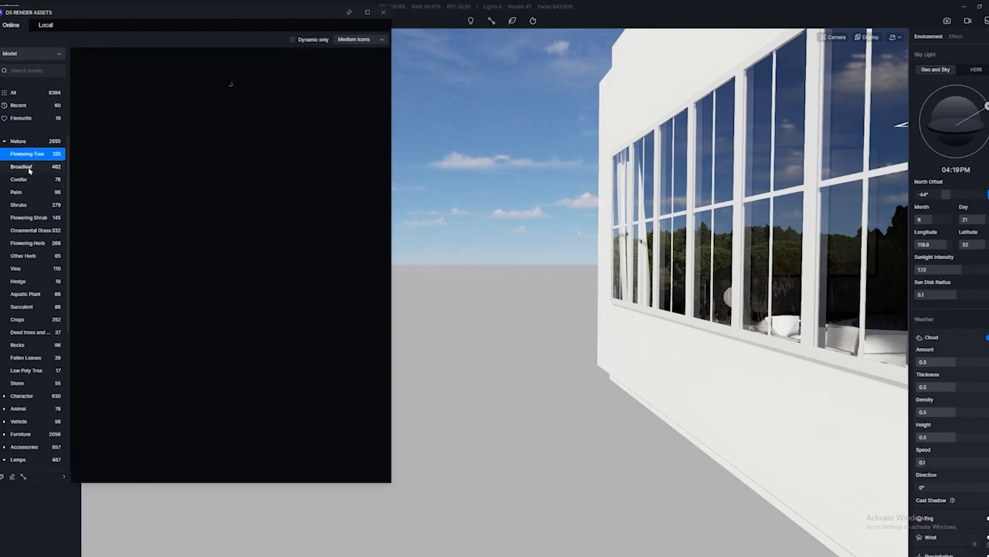
{"action": "left_click", "coordinate": [28, 167]}
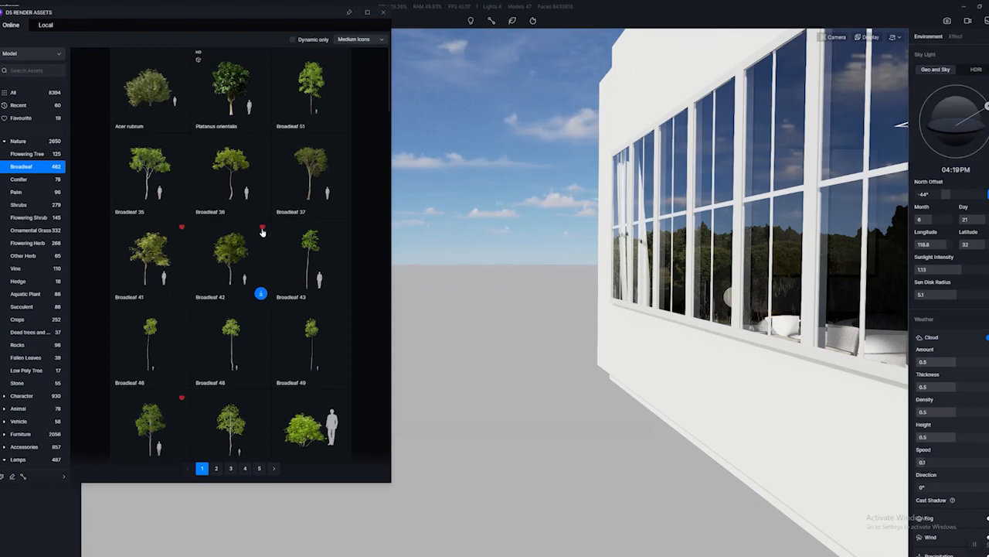
{"action": "left_click", "coordinate": [30, 117]}
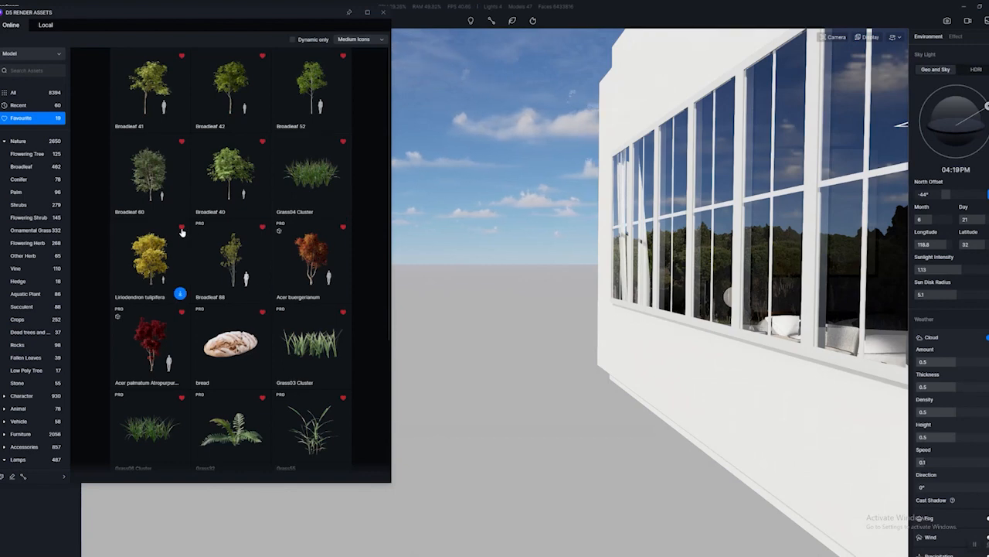
- Download Broadleaf 40 and place the first tree on the ground outside the bedroom windows
{"action": "key", "text": "a"}
{"action": "key", "text": "s"}
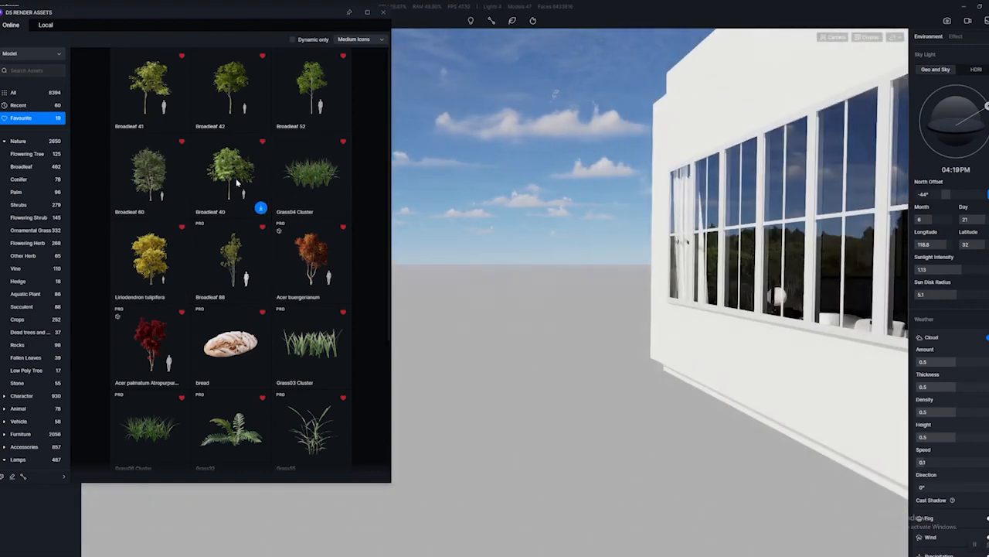
{"action": "right_click_drag", "start_coordinate": [542, 257], "coordinate": [427, 346]}
{"action": "key", "text": "s"}
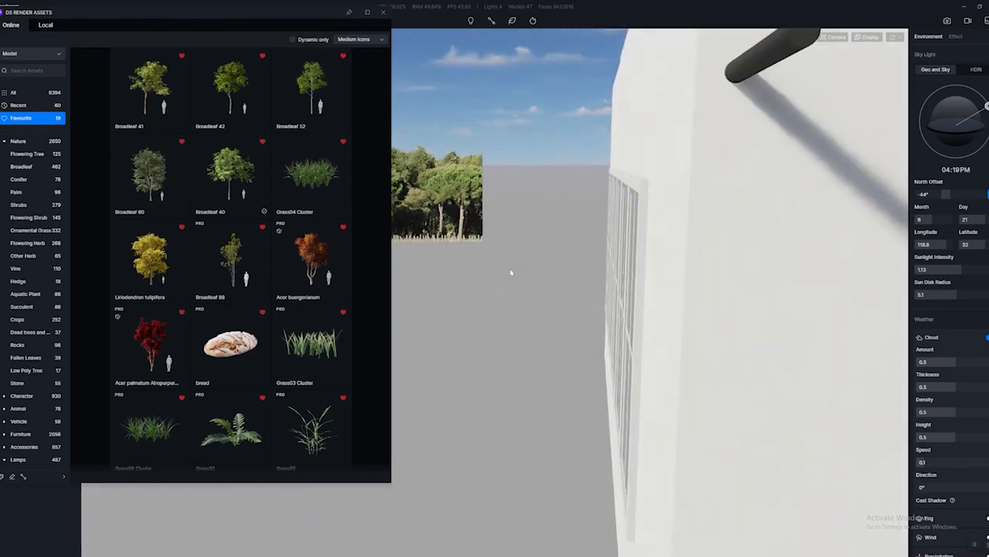
{"action": "key", "text": "a"}
{"action": "left_click", "coordinate": [230, 169]}
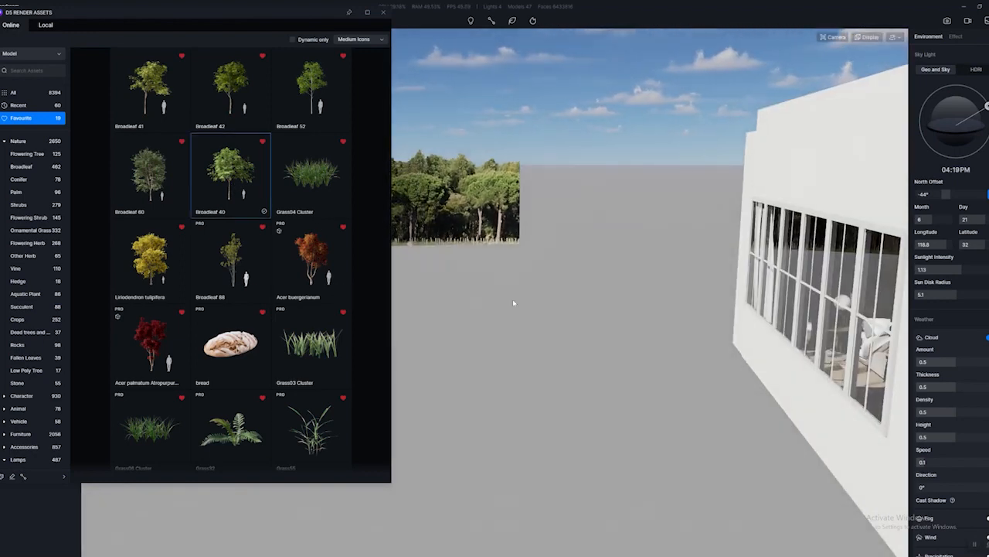
{"action": "left_click", "coordinate": [484, 262]}
{"action": "key", "text": "a"}
{"action": "key", "text": "s"}
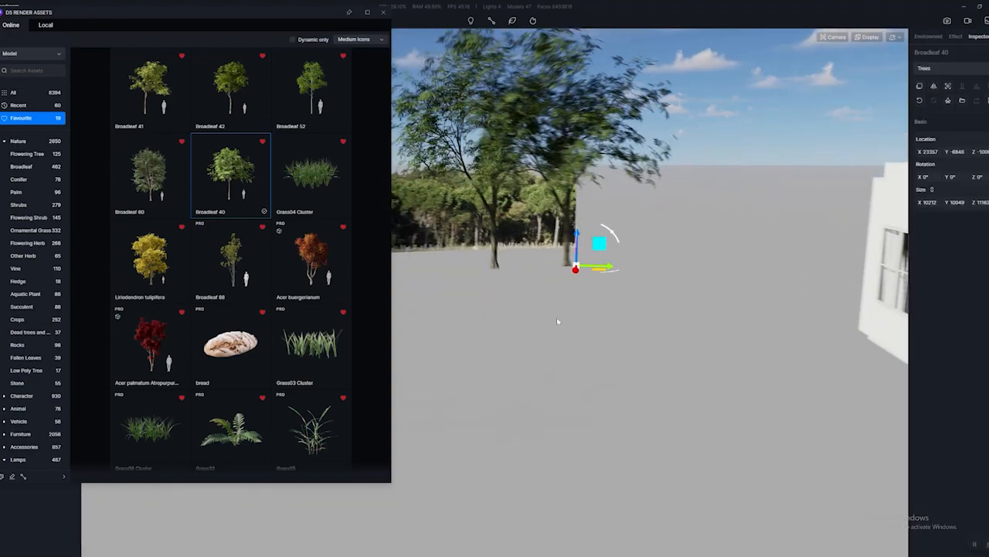
- Place more Broadleaf 40 trees at scattered spots between the windows and the forest backdrop
{"action": "left_click", "coordinate": [695, 313]}
{"action": "left_click", "coordinate": [478, 296]}
{"action": "left_click", "coordinate": [417, 291]}
{"action": "key", "text": "a"}
{"action": "left_click", "coordinate": [549, 373]}
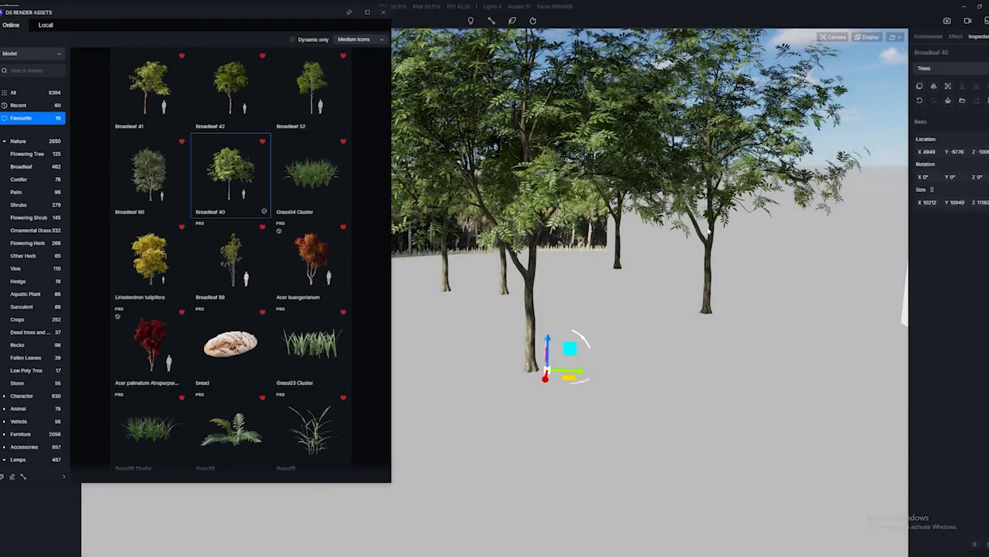
{"action": "left_click", "coordinate": [700, 244]}
{"action": "left_click", "coordinate": [558, 261]}
{"action": "right_click_drag", "start_coordinate": [559, 263], "coordinate": [653, 280]}
{"action": "key", "text": "d"}
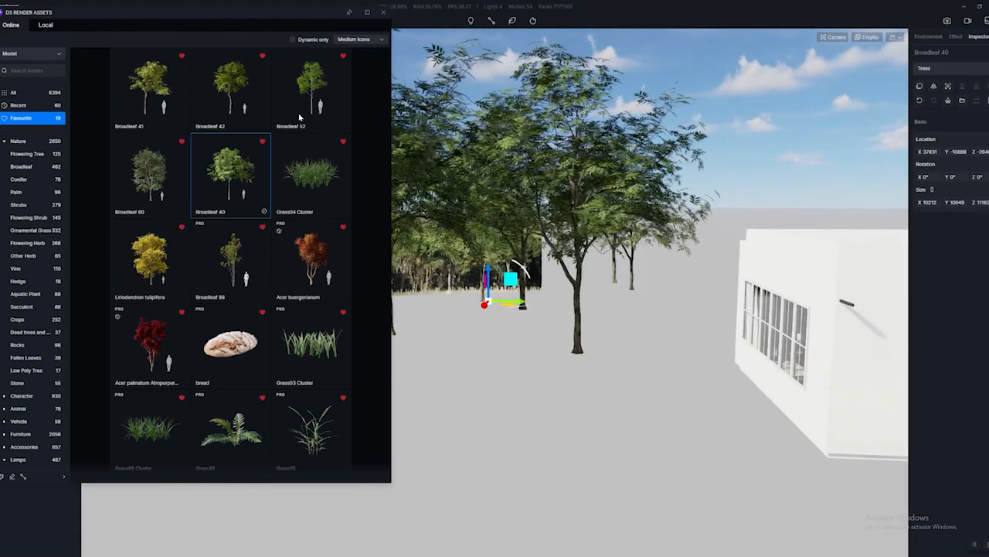
- Close the asset library and return to Scene 1 to check the trees through the bedroom windows
{"action": "left_click", "coordinate": [368, 13]}
{"action": "left_click", "coordinate": [986, 5]}
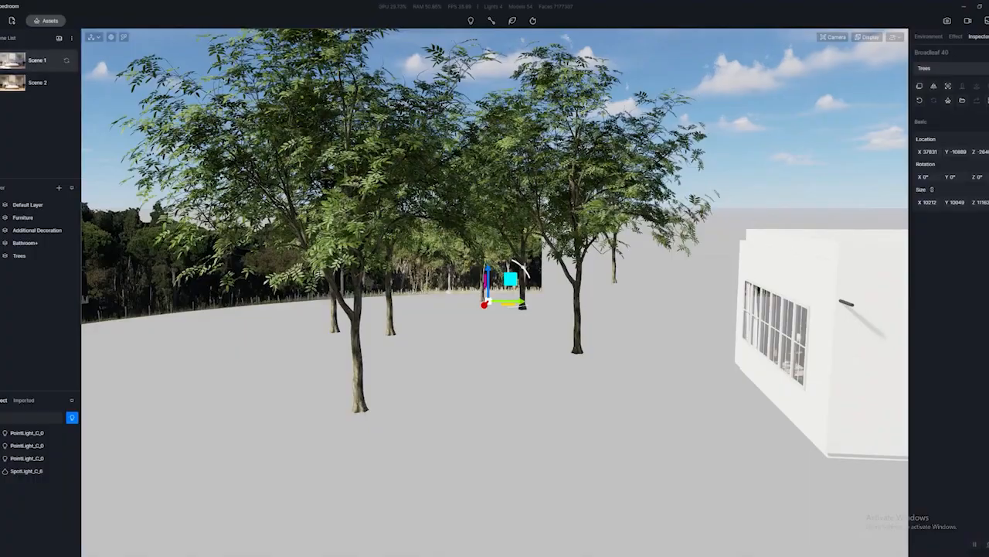
{"action": "left_click", "coordinate": [11, 65]}
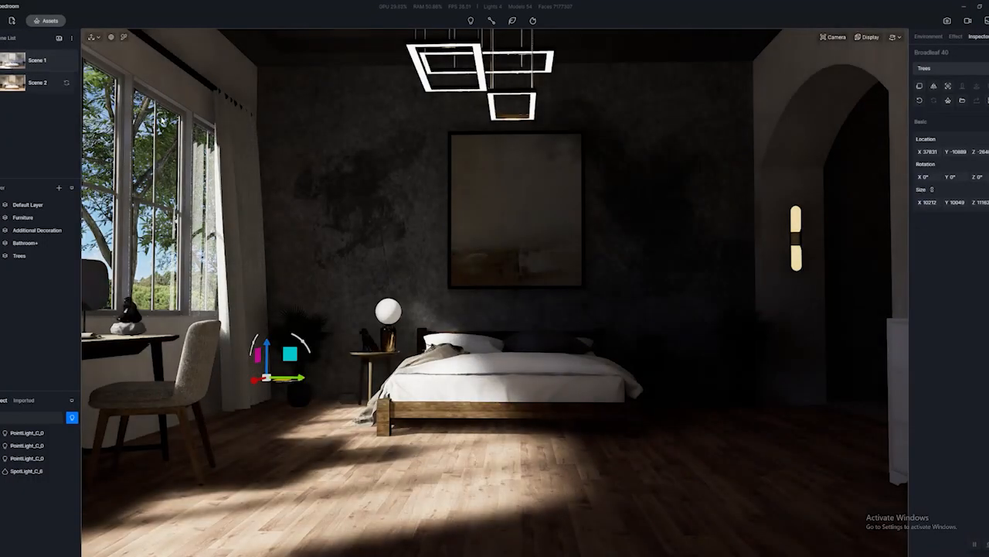
{"action": "key", "text": "d"}
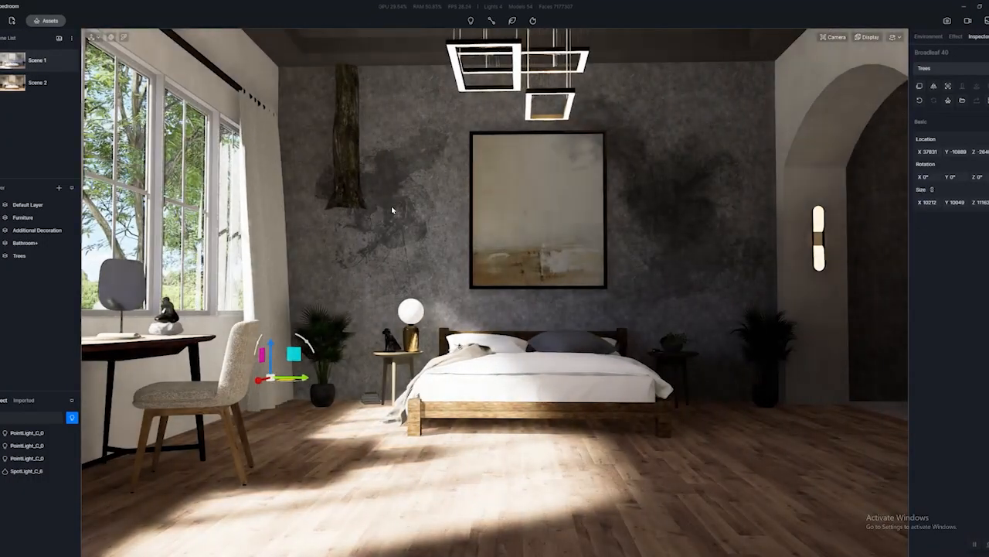
- Examine the placed Broadleaf 40 trees outside the bedroom windows from several viewpoints
{"action": "key", "text": "a"}
{"action": "key", "text": "a"}
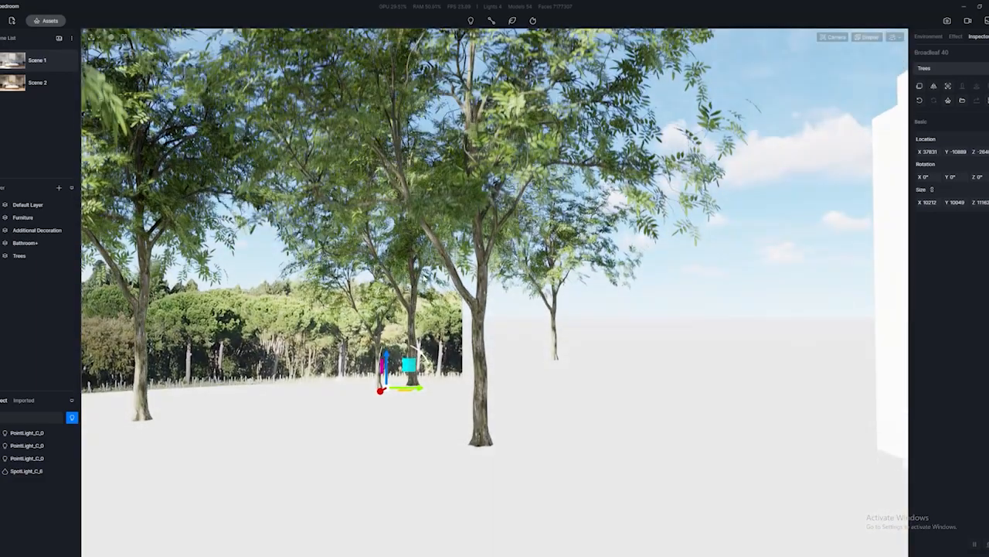
{"action": "right_click_drag", "start_coordinate": [380, 193], "coordinate": [110, 208]}
{"action": "key", "text": "e"}
{"action": "key", "text": "a"}
{"action": "key", "text": "s"}
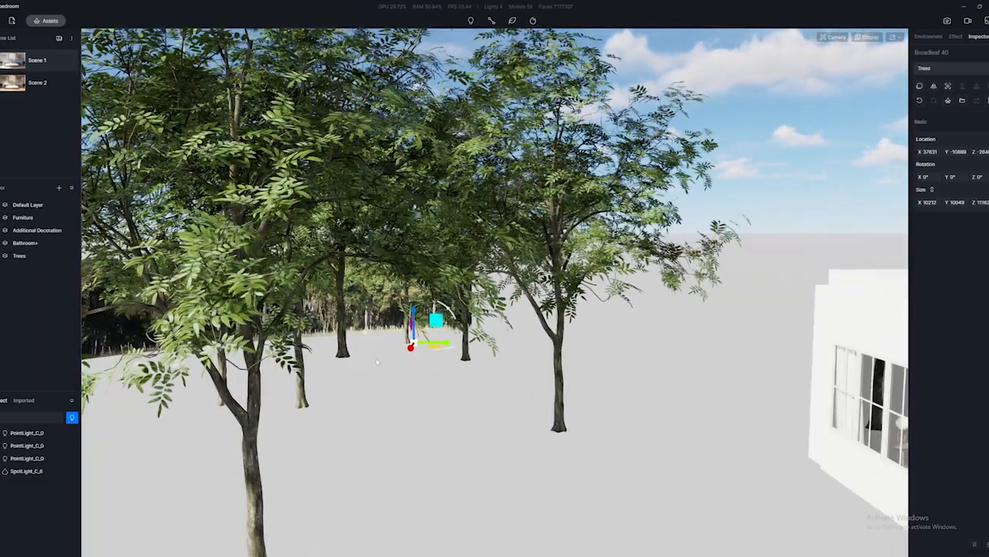
{"action": "left_click", "coordinate": [308, 413]}
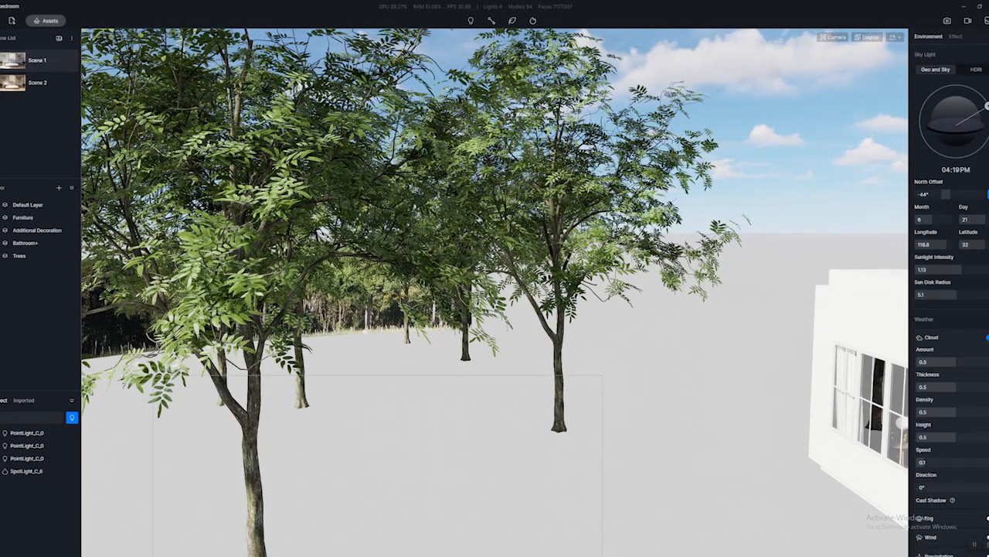
{"action": "key", "text": "s"}
{"action": "key", "text": "a"}
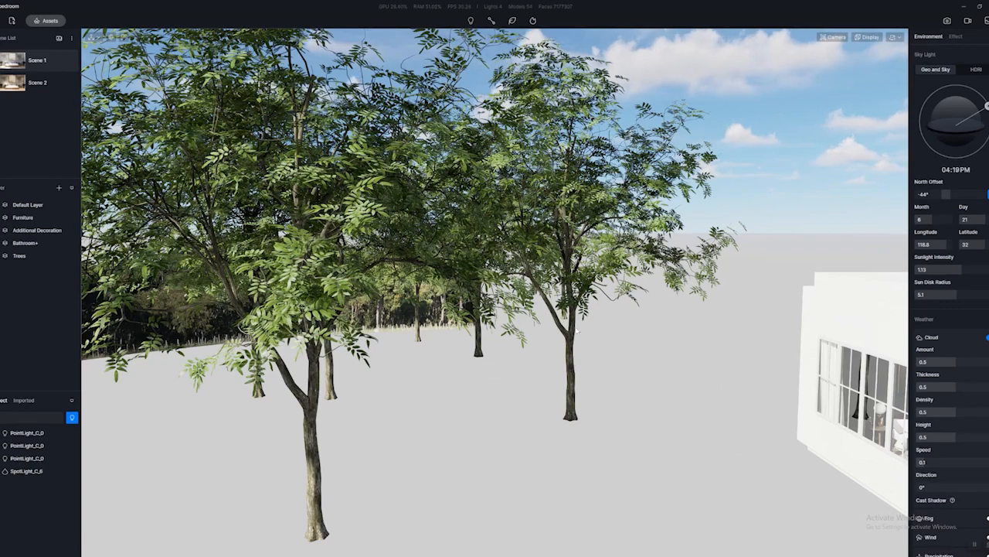
{"action": "key", "text": "q"}
{"action": "right_click_drag", "start_coordinate": [546, 400], "coordinate": [560, 304]}
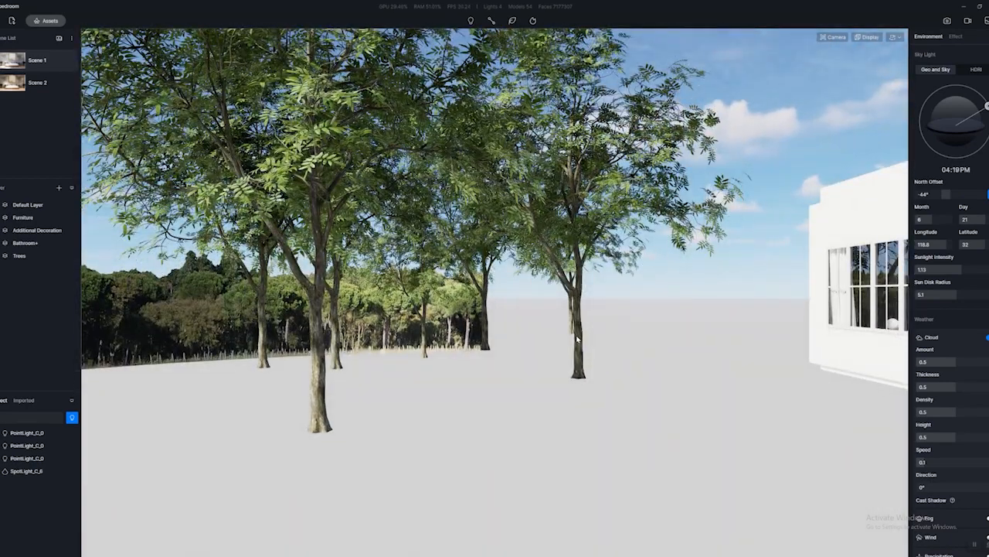
{"action": "key", "text": "d"}
- List all object types in the scene and select the group of Broadleaf 40 trees outside the building
{"action": "left_click", "coordinate": [72, 418]}
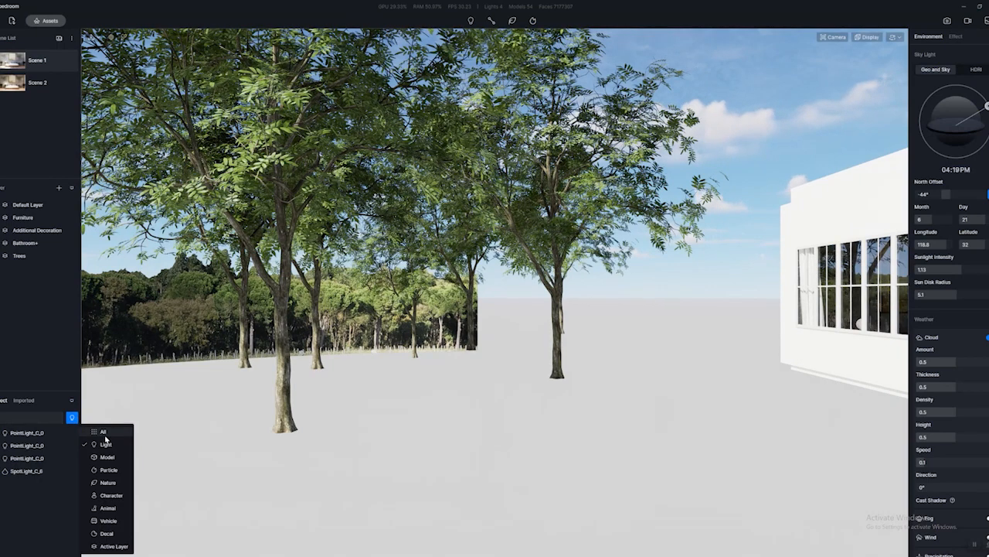
{"action": "left_click", "coordinate": [552, 368]}
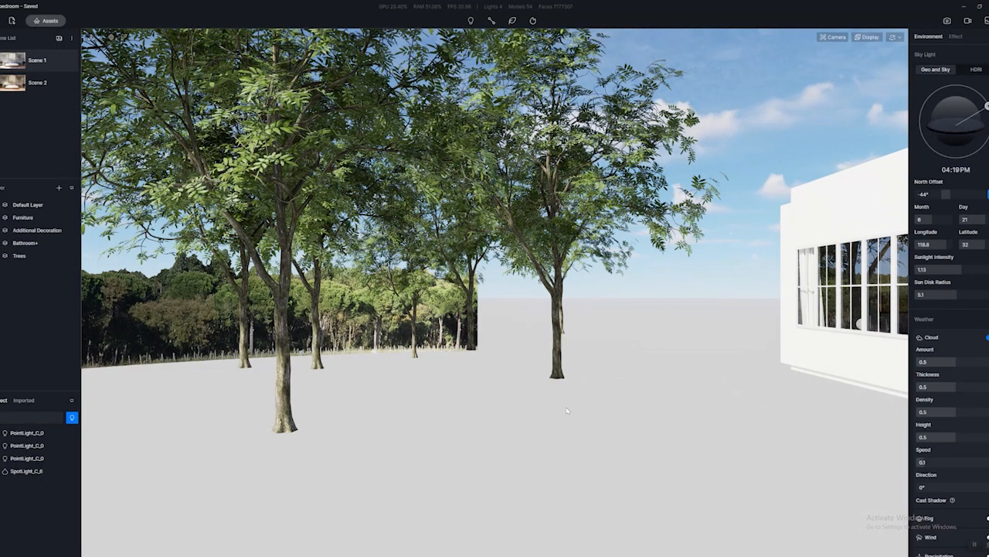
{"action": "left_click", "coordinate": [72, 419]}
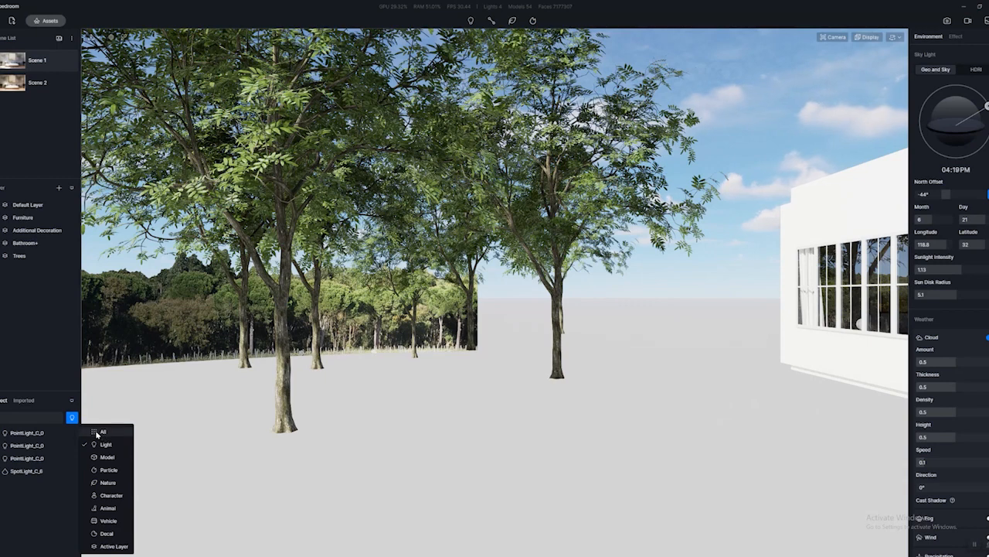
{"action": "left_click", "coordinate": [98, 433]}
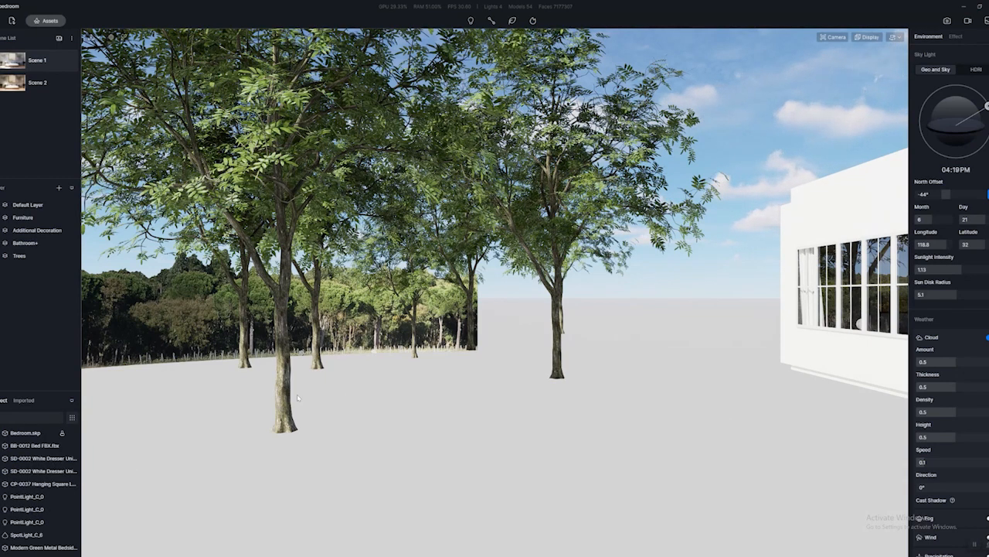
{"action": "scroll", "coordinate": [42, 471], "scroll_direction": "down", "scroll_amount": 10}
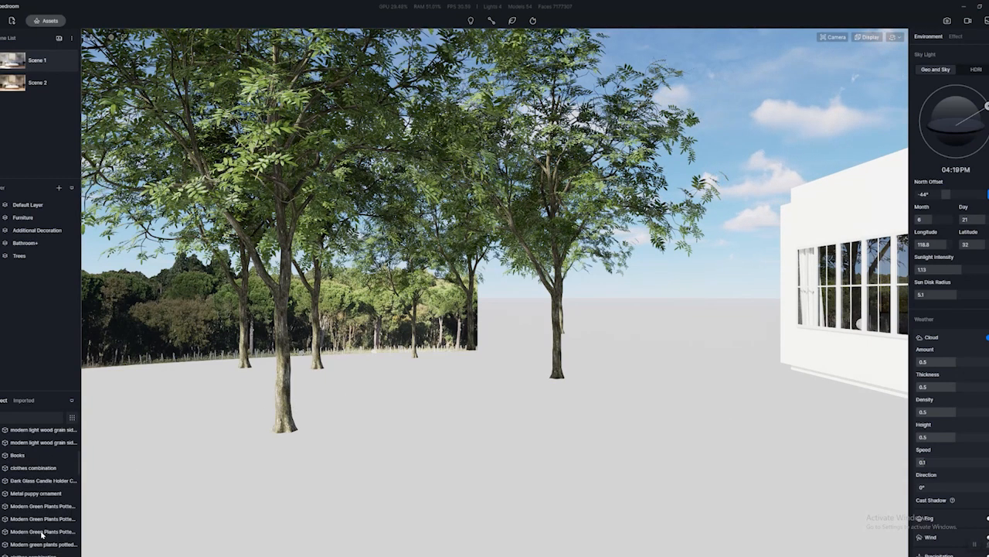
{"action": "left_click", "coordinate": [31, 474]}
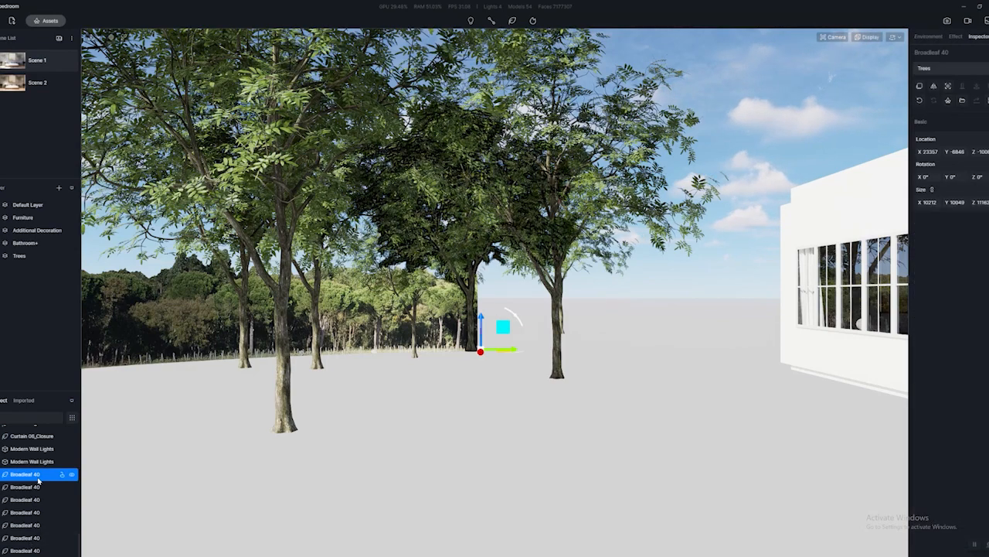
{"action": "left_click", "coordinate": [547, 371]}
{"action": "left_click", "coordinate": [557, 370]}
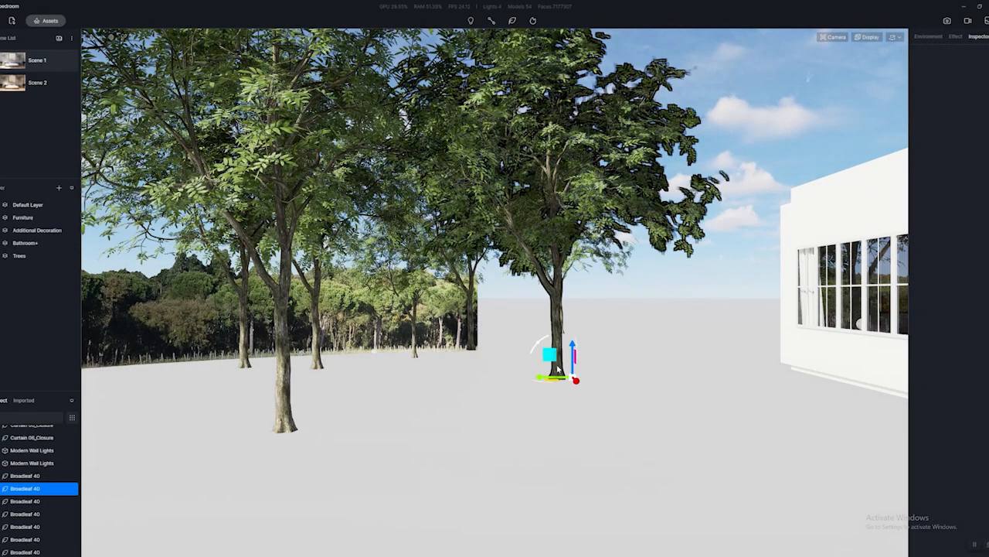
{"action": "left_click_drag", "start_coordinate": [175, 288], "coordinate": [652, 508]}
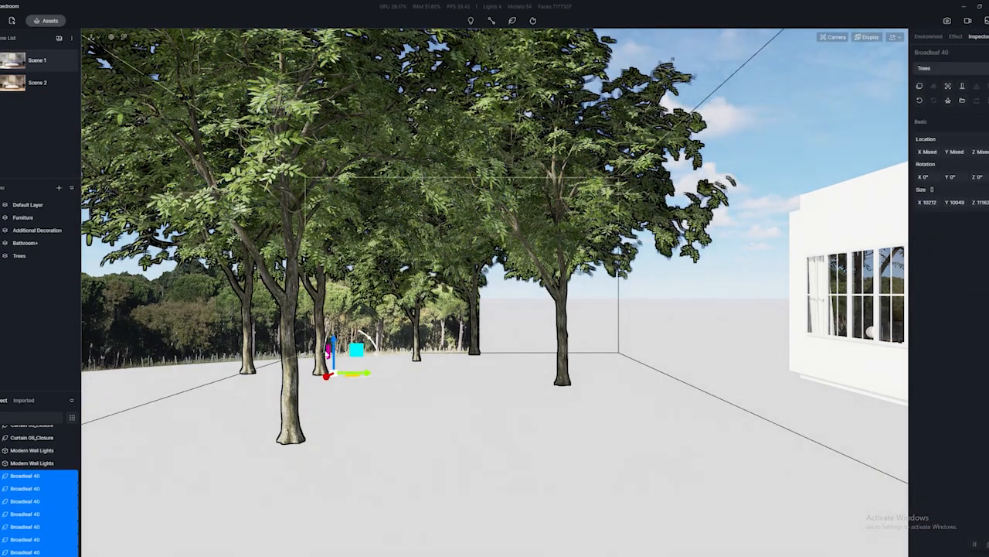
- Shift the selected tree group across the ground and check the foliage from inside the bedroom
{"action": "left_click_drag", "start_coordinate": [341, 350], "coordinate": [357, 394]}
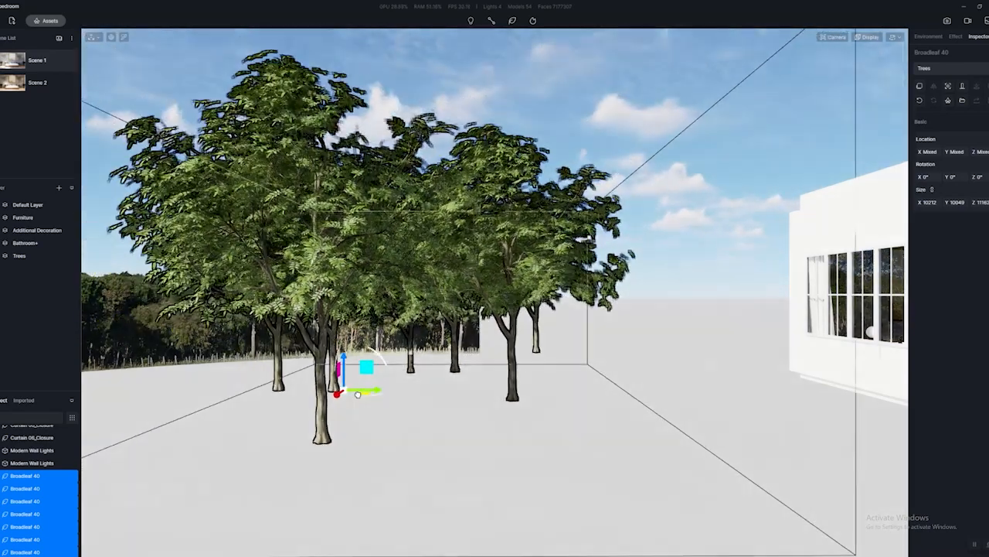
{"action": "key", "text": "d"}
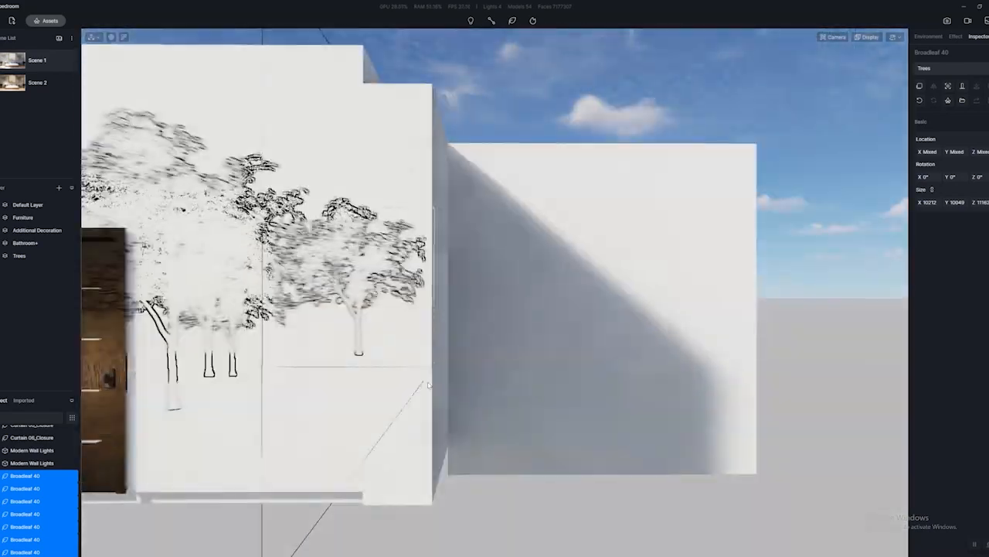
{"action": "key", "text": "a"}
{"action": "key", "text": "w"}
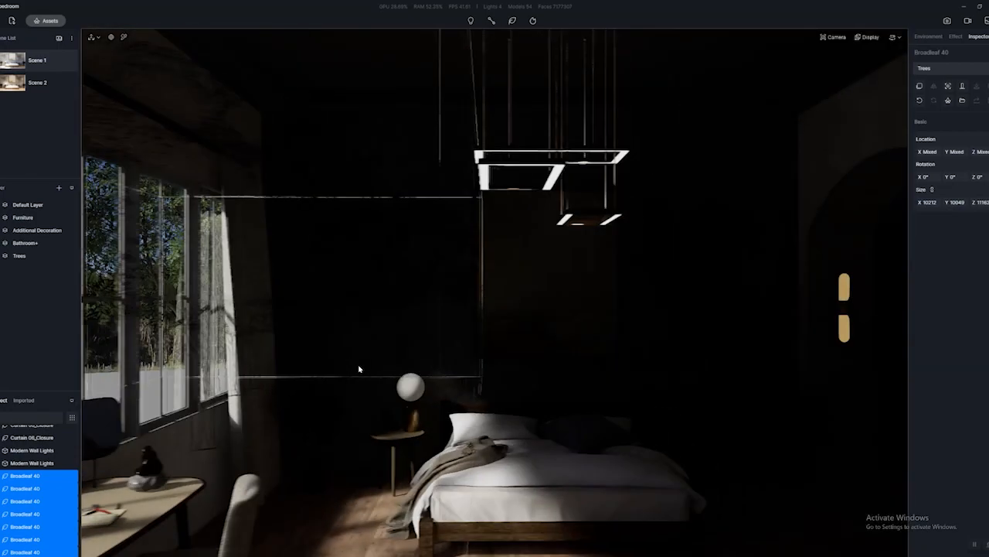
{"action": "key", "text": "q"}
{"action": "right_click_drag", "start_coordinate": [359, 368], "coordinate": [283, 248]}
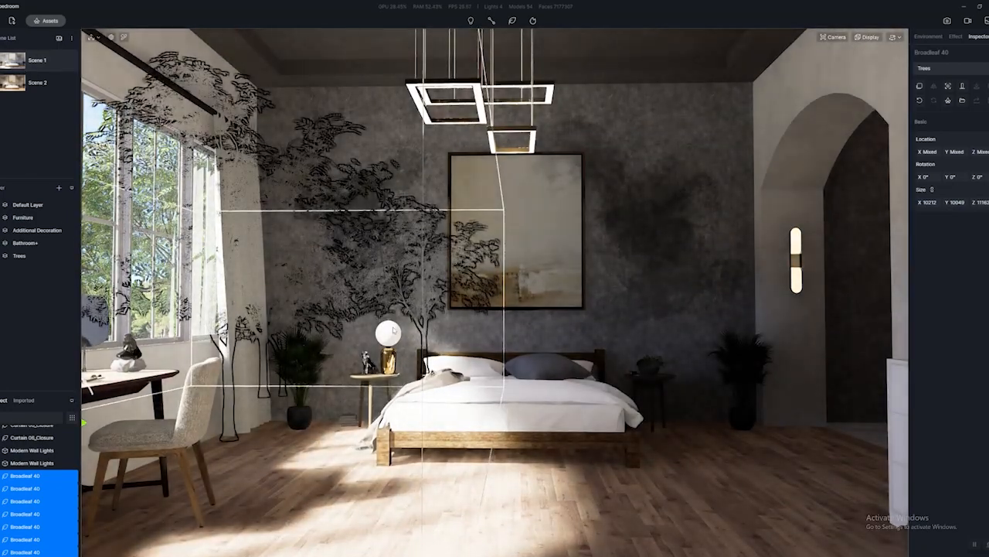
{"action": "key", "text": "a"}
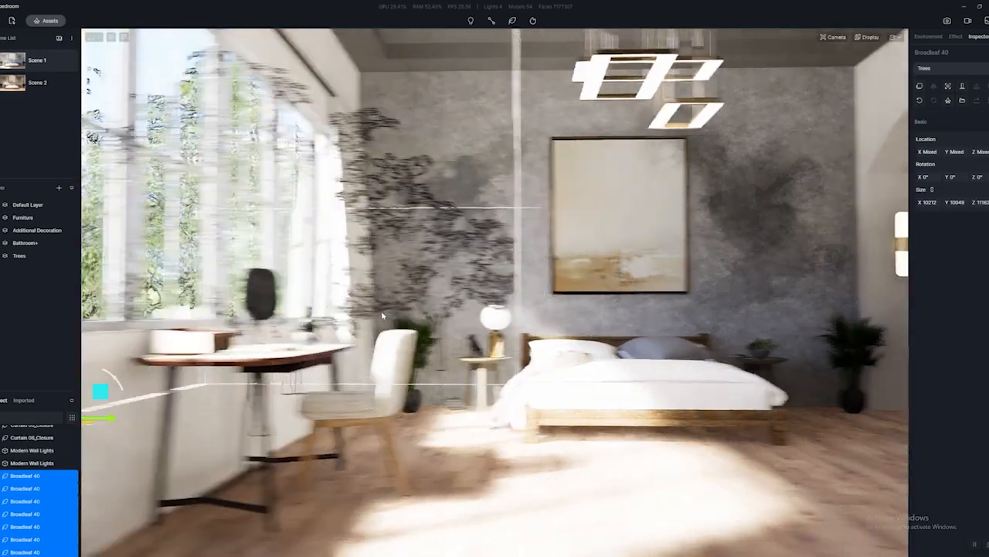
- Duplicate the selected Broadleaf 40 group and place the copy on the ground in front of the original trees
{"action": "key", "text": "s"}
{"action": "right_click_drag", "start_coordinate": [439, 266], "coordinate": [450, 329]}
{"action": "key", "text": "s"}
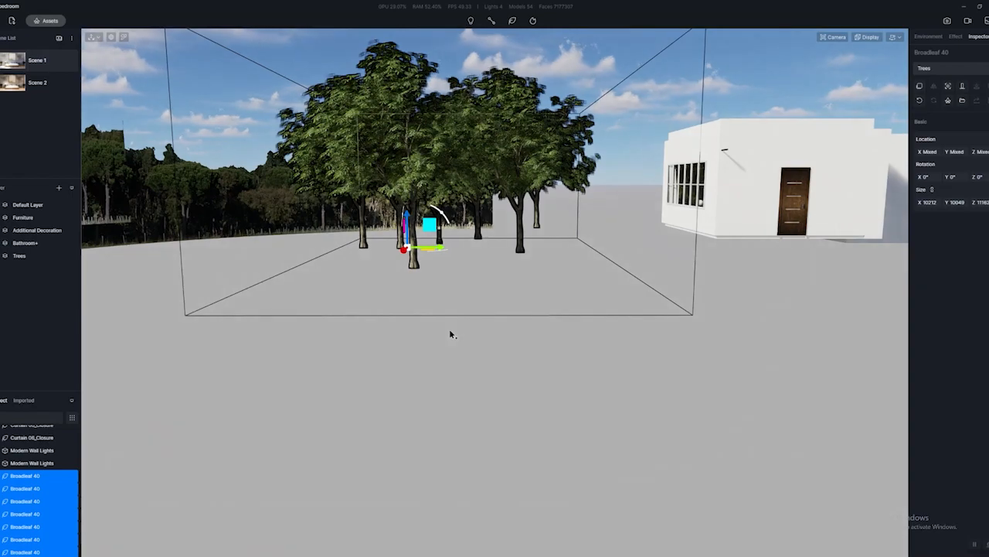
{"action": "key", "text": "ctrl+v"}
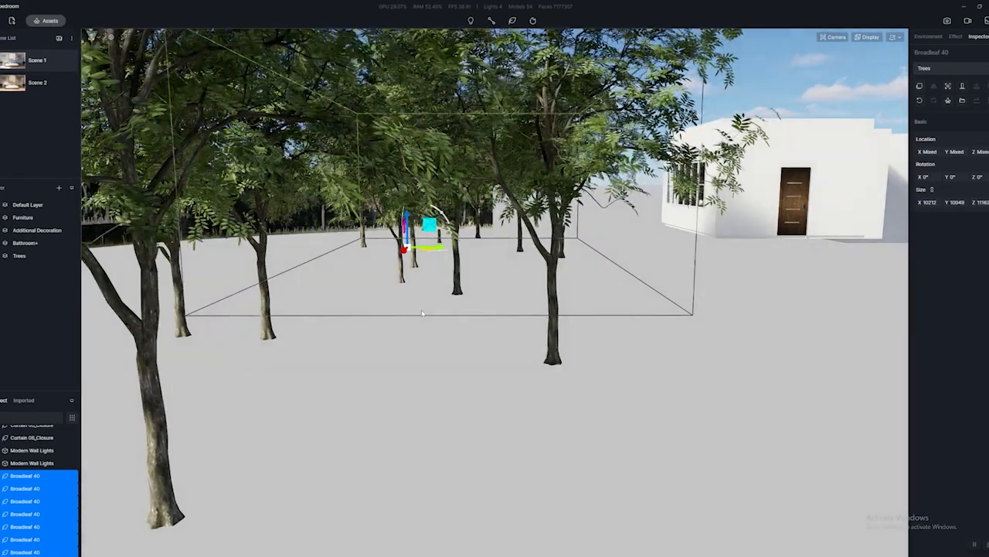
{"action": "left_click", "coordinate": [423, 312]}
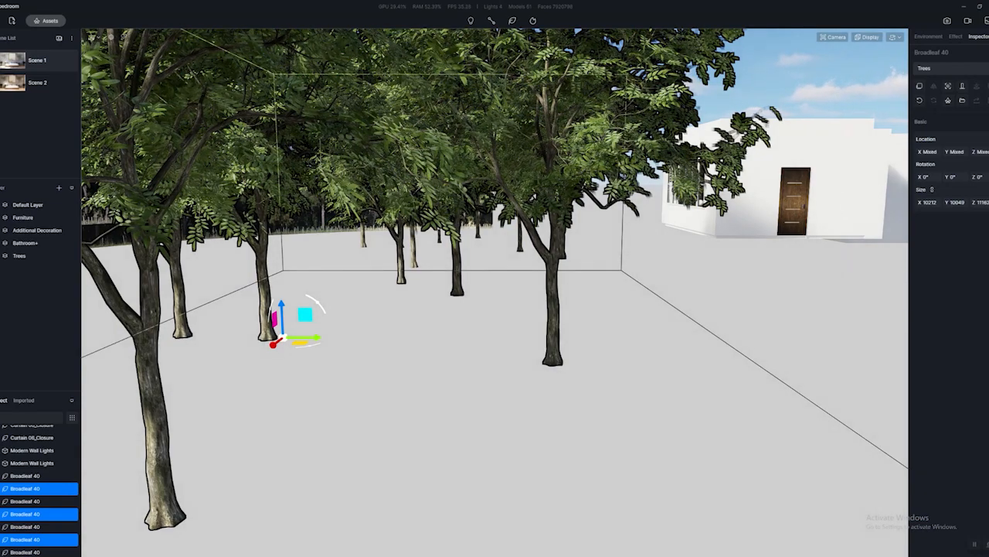
- Restore Scene 1 and review the bedroom with the duplicated trees outside the windows
{"action": "left_click", "coordinate": [26, 78]}
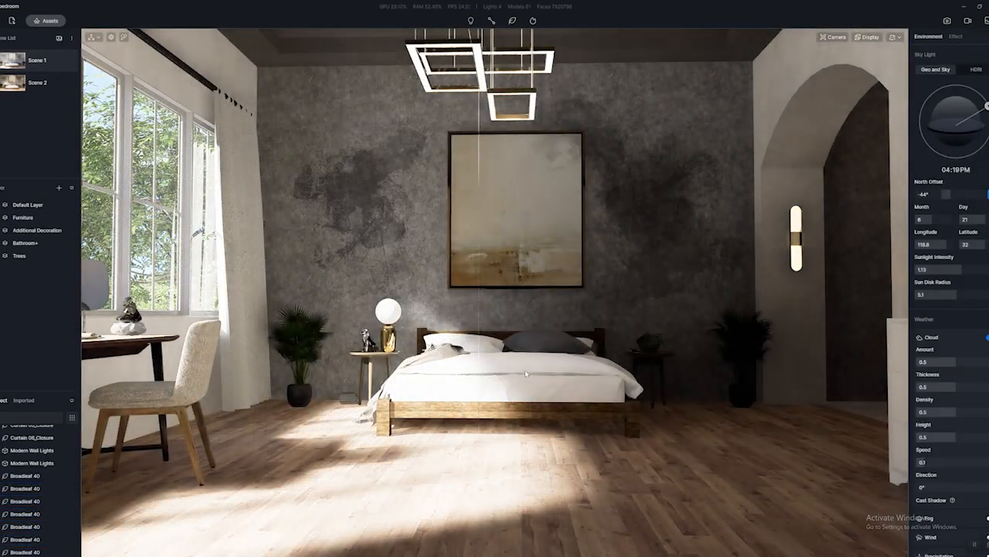
{"action": "left_click", "coordinate": [447, 406]}
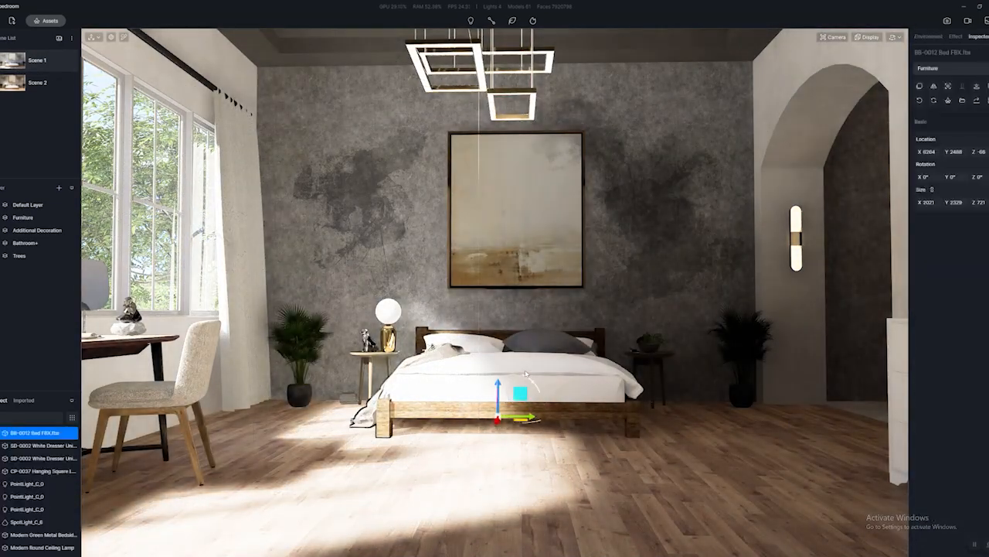
{"action": "key", "text": "a"}
{"action": "right_click_drag", "start_coordinate": [513, 373], "coordinate": [518, 379]}
{"action": "key", "text": "d"}
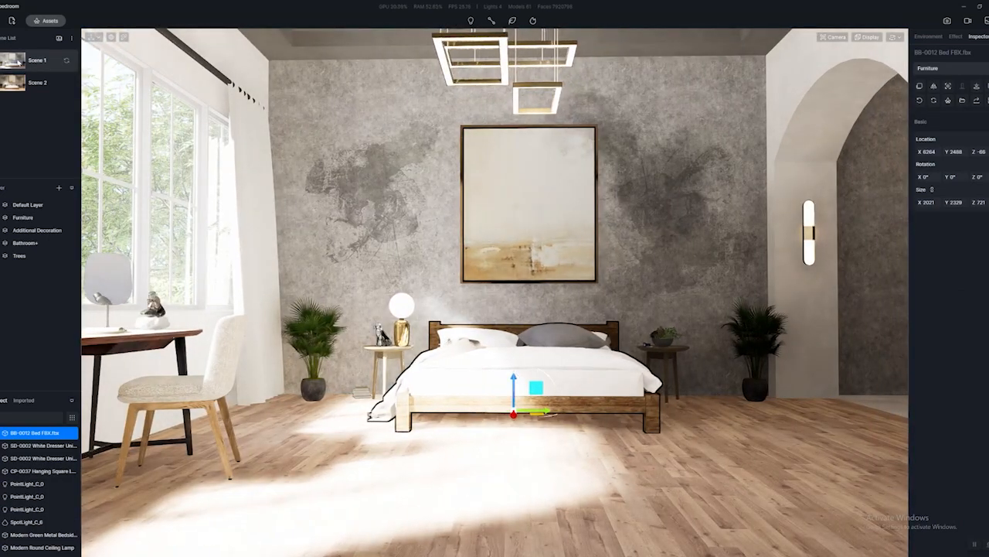
{"action": "left_click", "coordinate": [18, 63]}
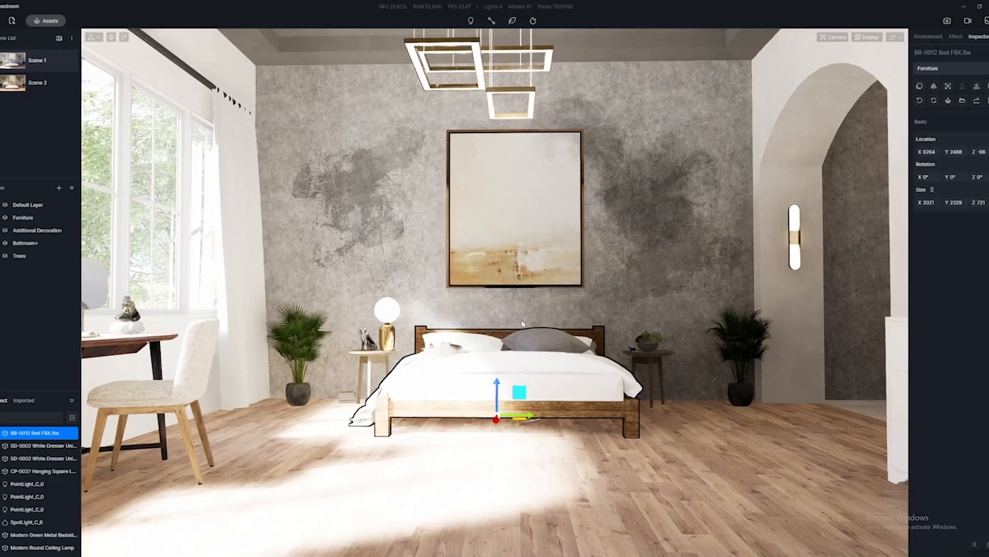
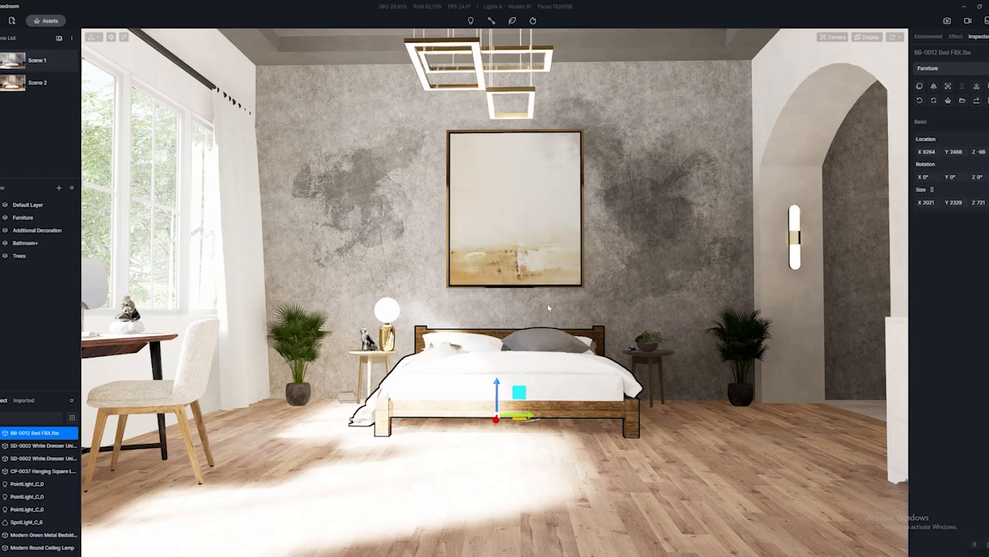
- Examine the desk, its mirror and decorations, and the chair beside the bedroom windows
{"action": "right_click_drag", "start_coordinate": [491, 309], "coordinate": [348, 369]}
{"action": "key", "text": "w"}
{"action": "key", "text": "a"}
{"action": "key", "text": "e"}
{"action": "key", "text": "w"}
{"action": "key", "text": "q"}
{"action": "left_click", "coordinate": [286, 348]}
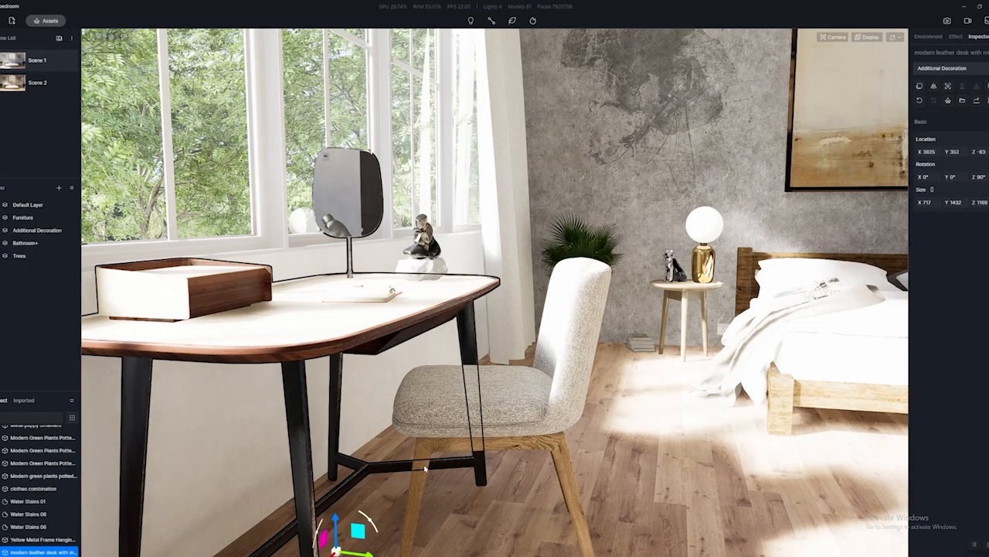
{"action": "left_click", "coordinate": [424, 468]}
- Review the bed wall, then inspect the clothes and candle holder on the white dressers
{"action": "right_click_drag", "start_coordinate": [445, 447], "coordinate": [530, 380]}
{"action": "key", "text": "d"}
{"action": "key", "text": "s"}
{"action": "key", "text": "d"}
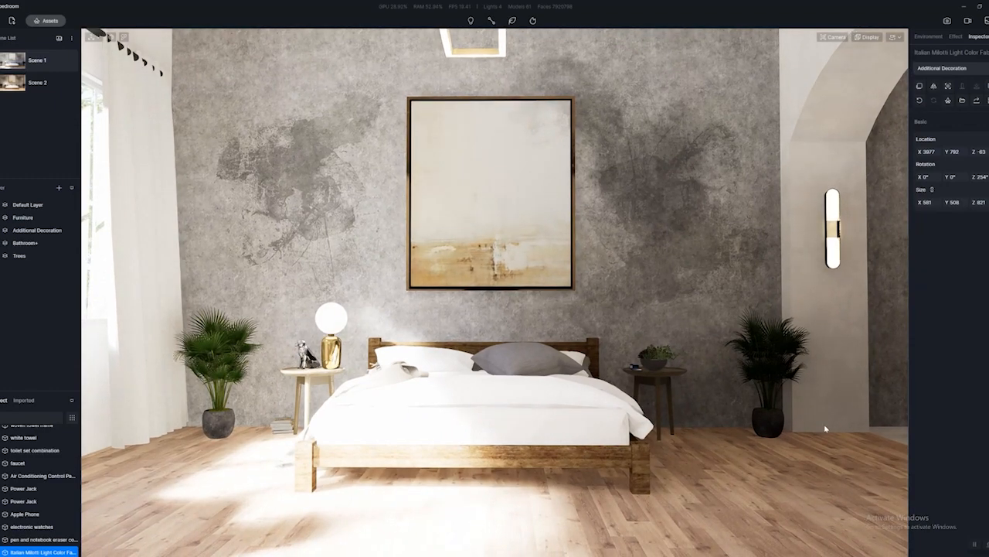
{"action": "left_click", "coordinate": [772, 421]}
{"action": "right_click_drag", "start_coordinate": [772, 421], "coordinate": [668, 375]}
{"action": "key", "text": "d"}
{"action": "key", "text": "s"}
{"action": "key", "text": "w"}
{"action": "left_click", "coordinate": [667, 326]}
{"action": "left_click", "coordinate": [611, 336]}
{"action": "left_click", "coordinate": [611, 336]}
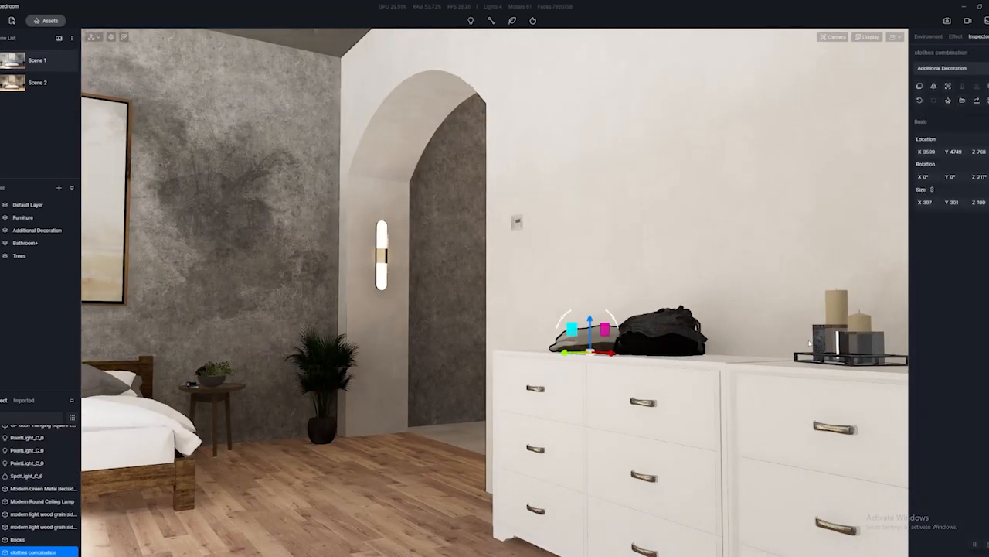
{"action": "left_click", "coordinate": [824, 355]}
- Go through the archway and inspect the bathroom's washbasin counter, towels and shower
{"action": "right_click_drag", "start_coordinate": [481, 345], "coordinate": [722, 363]}
{"action": "key", "text": "w"}
{"action": "key", "text": "a"}
{"action": "key", "text": "s"}
{"action": "right_click_drag", "start_coordinate": [529, 357], "coordinate": [650, 385]}
{"action": "left_click", "coordinate": [640, 356]}
{"action": "key", "text": "w"}
{"action": "key", "text": "a"}
{"action": "key", "text": "w"}
{"action": "key", "text": "a"}
- Pick the bathroom floor's tile material to show its properties, and view the bathroom through the arch
{"action": "left_click", "coordinate": [517, 385]}
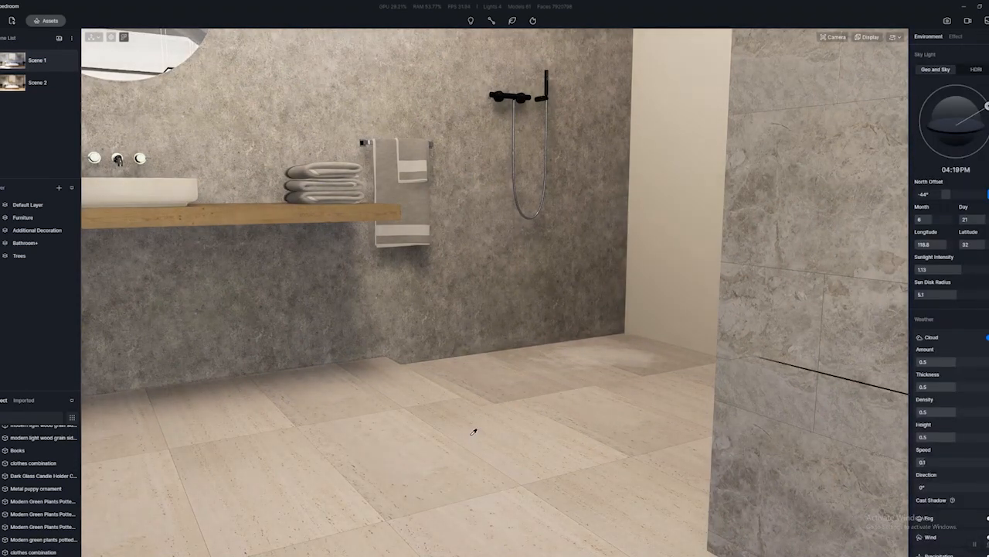
{"action": "left_click", "coordinate": [405, 428]}
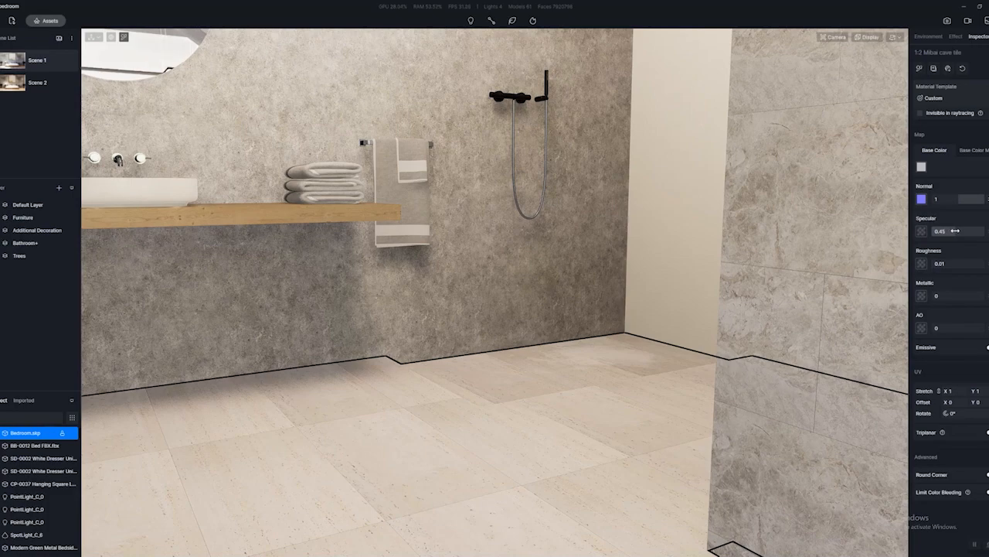
{"action": "right_click_drag", "start_coordinate": [809, 245], "coordinate": [512, 254]}
{"action": "scroll", "coordinate": [582, 311], "scroll_direction": "down", "scroll_amount": 2}
{"action": "scroll", "coordinate": [593, 300], "scroll_direction": "down", "scroll_amount": 3}
{"action": "right_click_drag", "start_coordinate": [596, 301], "coordinate": [535, 261]}
{"action": "key", "text": "e"}
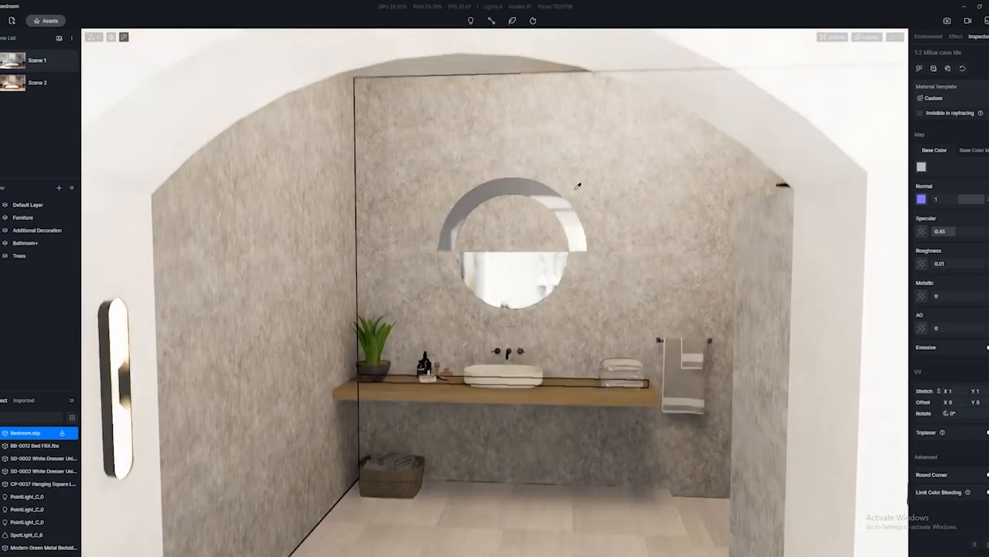
- Leave the bathroom and return to the Scene 1 view of the bedroom
{"action": "key", "text": "d"}
{"action": "mouse_move", "coordinate": [610, 224]}
{"action": "right_mouse_down"}
{"action": "mouse_move", "coordinate": [449, 276]}
{"action": "mouse_move", "coordinate": [289, 277]}
{"action": "right_mouse_up"}
{"action": "key", "text": "q"}
{"action": "key", "text": "d"}
{"action": "left_click", "coordinate": [37, 60]}
{"action": "key", "text": "q"}
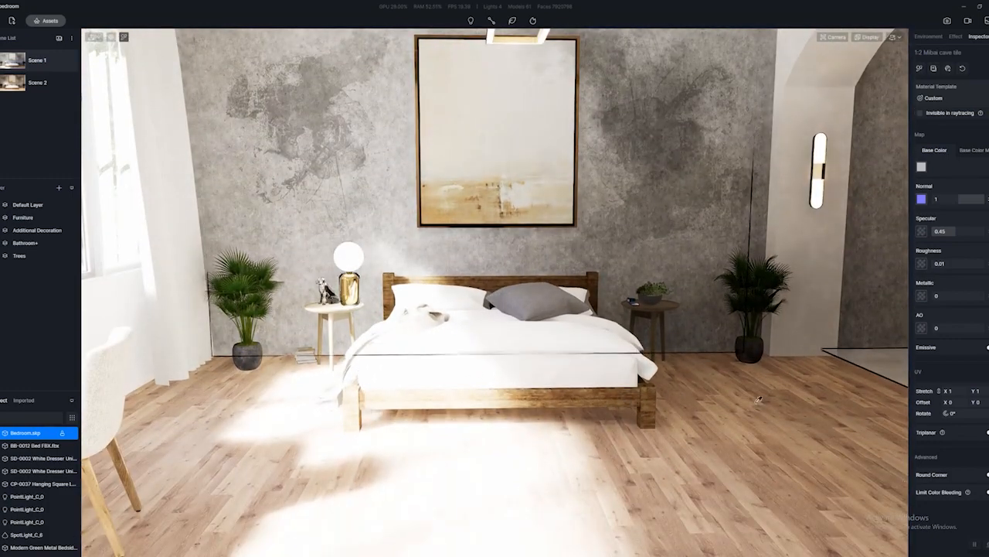
- Inspect the bedroom's wood floor and the desk and chair by the windows up close
{"action": "right_click_drag", "start_coordinate": [742, 423], "coordinate": [729, 392]}
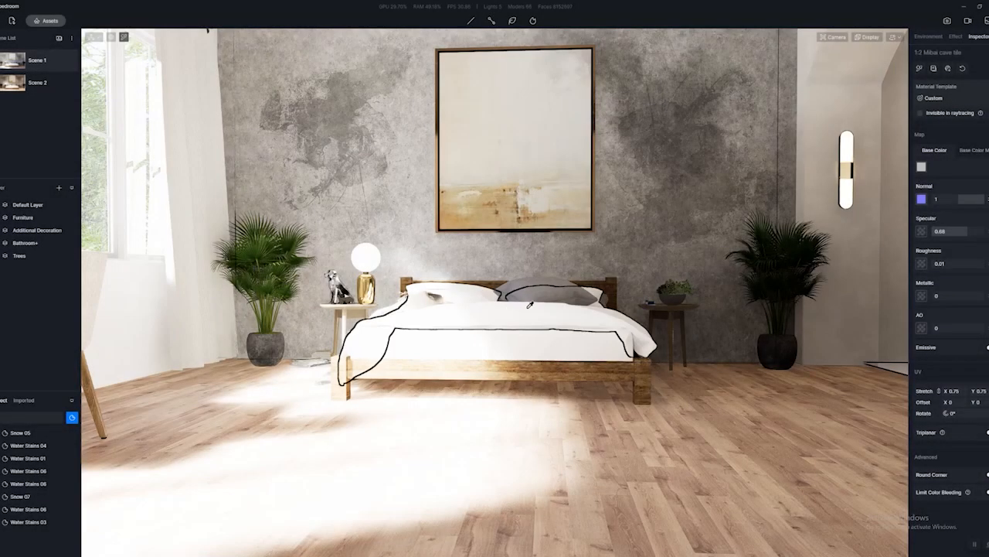
{"action": "right_click_drag", "start_coordinate": [479, 316], "coordinate": [490, 345]}
{"action": "key", "text": "w"}
{"action": "key", "text": "a"}
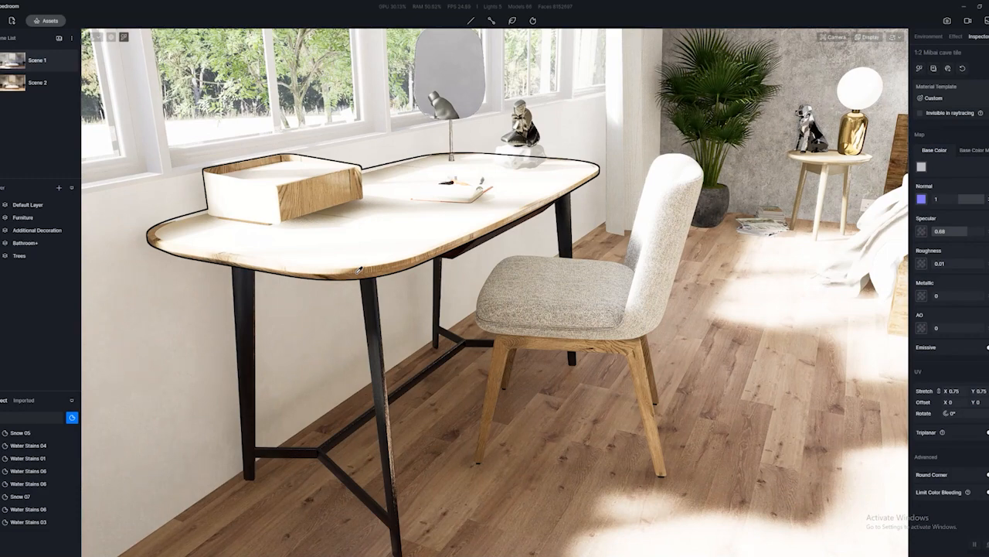
- Inspect the bed, the bedside table with its lamp, and the potted palm by the curtain
{"action": "right_click_drag", "start_coordinate": [592, 406], "coordinate": [980, 337]}
{"action": "right_click_drag", "start_coordinate": [814, 265], "coordinate": [544, 313]}
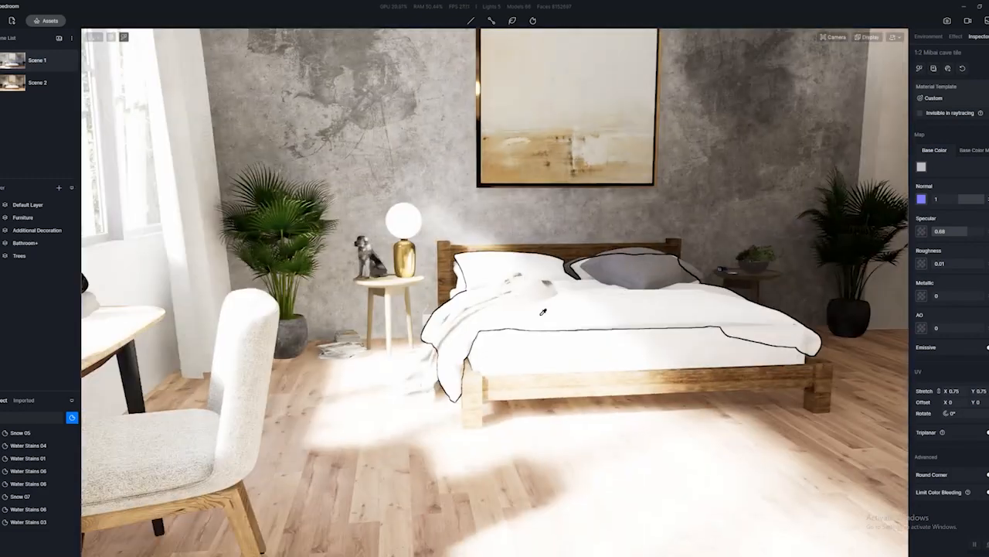
{"action": "scroll", "coordinate": [510, 301], "scroll_direction": "up", "scroll_amount": 5}
{"action": "right_click_drag", "start_coordinate": [495, 288], "coordinate": [368, 267]}
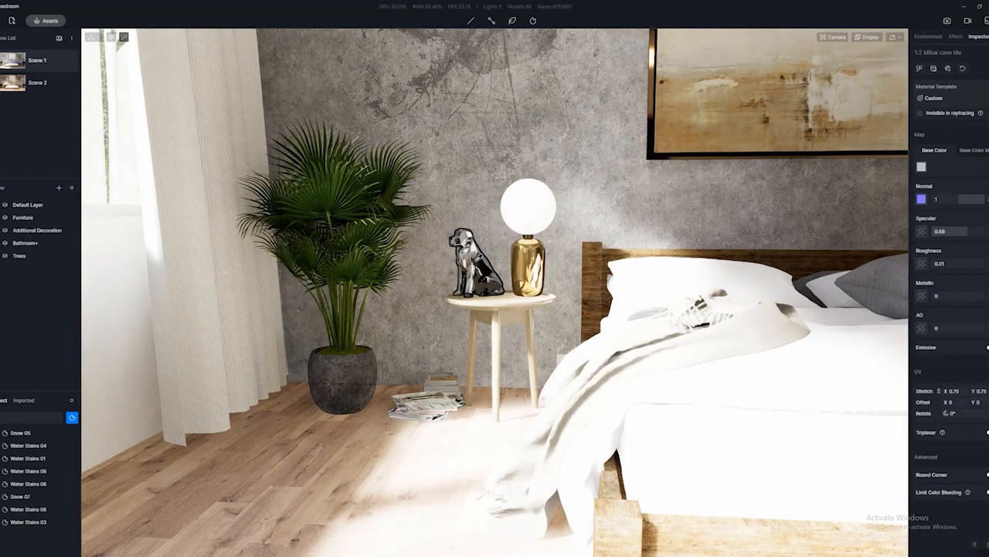
- Face the bathroom archway and pick the arch wall's material to show its properties
{"action": "right_click_drag", "start_coordinate": [388, 378], "coordinate": [543, 397]}
{"action": "right_click_drag", "start_coordinate": [625, 327], "coordinate": [737, 320]}
{"action": "right_click_drag", "start_coordinate": [651, 318], "coordinate": [667, 234]}
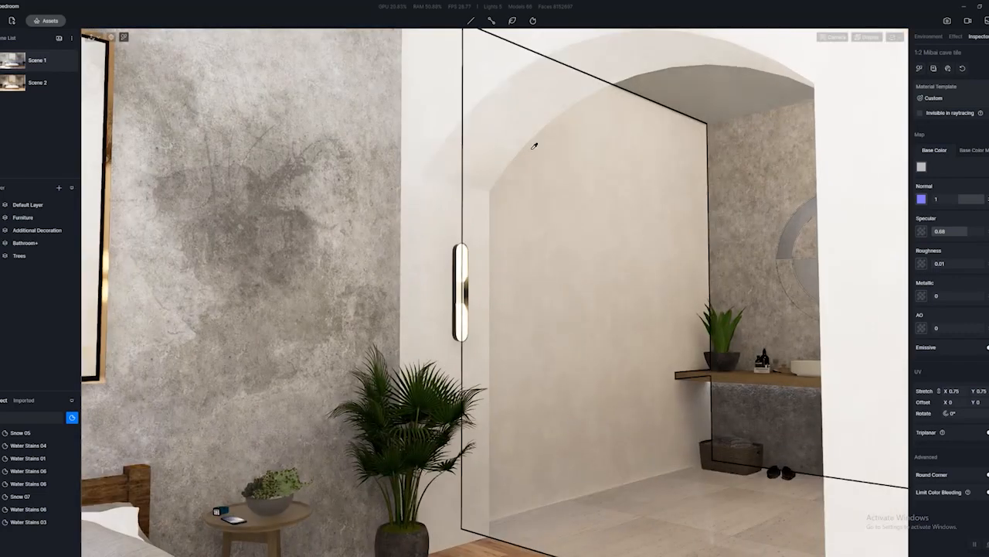
{"action": "right_click_drag", "start_coordinate": [514, 99], "coordinate": [456, 77]}
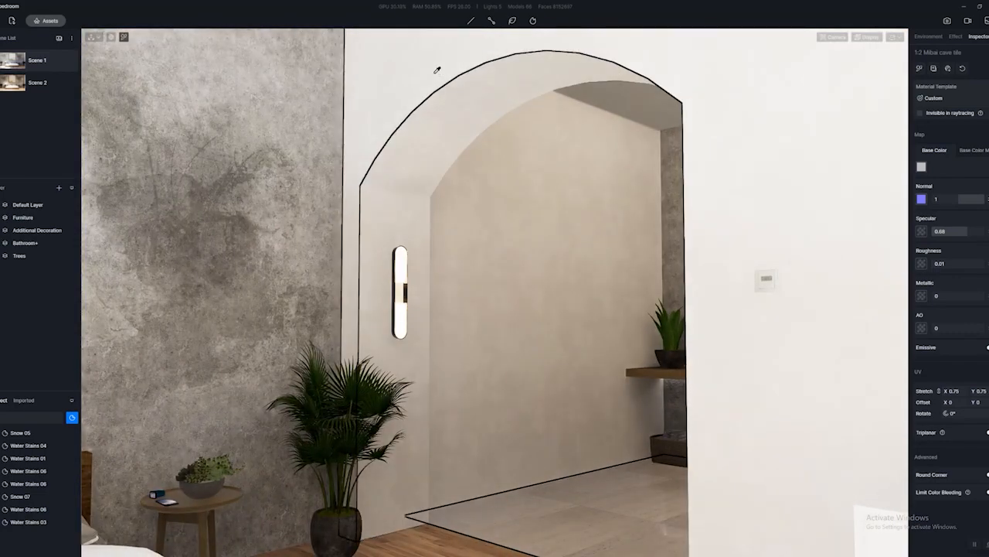
{"action": "left_click", "coordinate": [481, 124]}
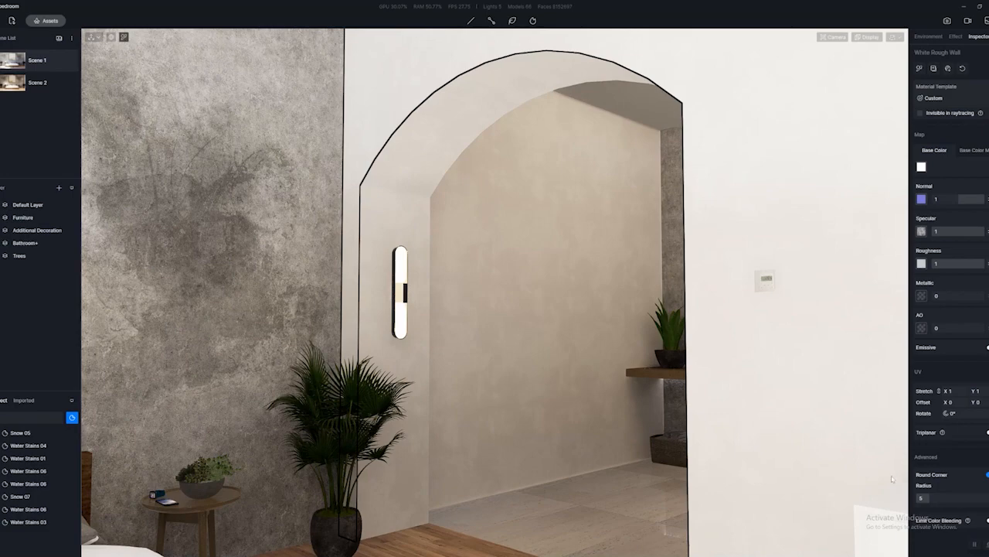
- Enter the bathroom and pick the washbasin counter's wood material to show its properties
{"action": "key", "text": "w"}
{"action": "right_click_drag", "start_coordinate": [726, 490], "coordinate": [593, 395]}
{"action": "key", "text": "w"}
{"action": "key", "text": "q"}
{"action": "left_click", "coordinate": [295, 402]}
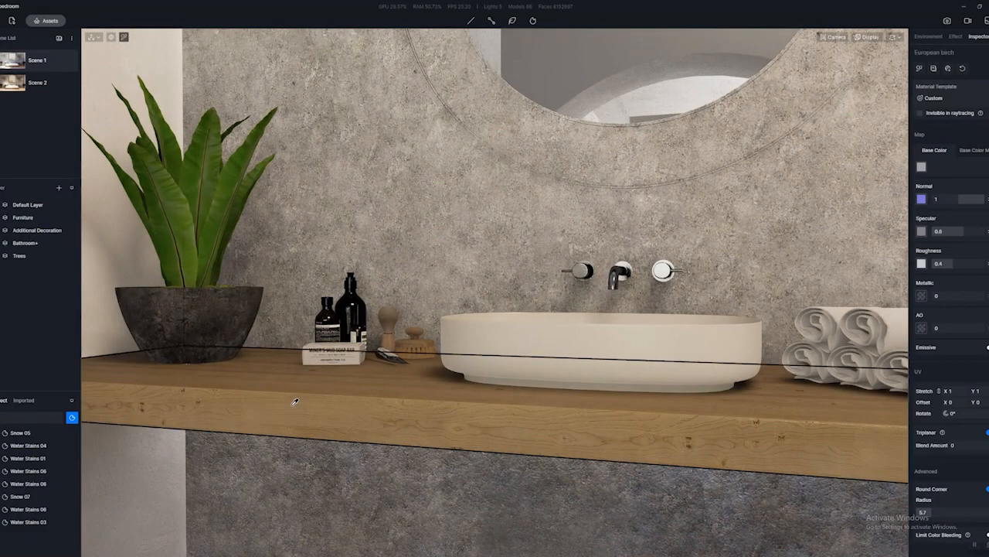
- Try a round corner radius of 30 on the washbasin counter's wood material
{"action": "key", "text": "a"}
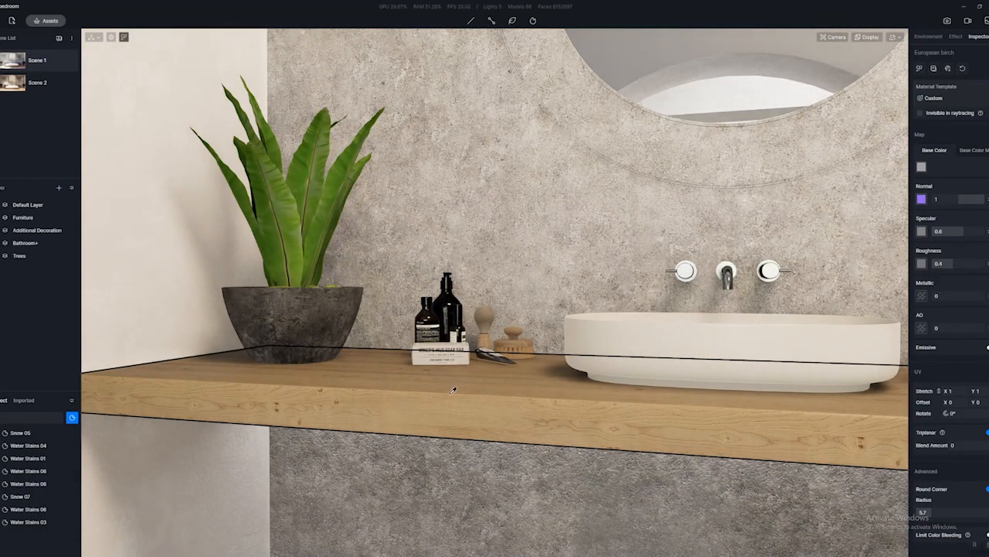
{"action": "key", "text": "w"}
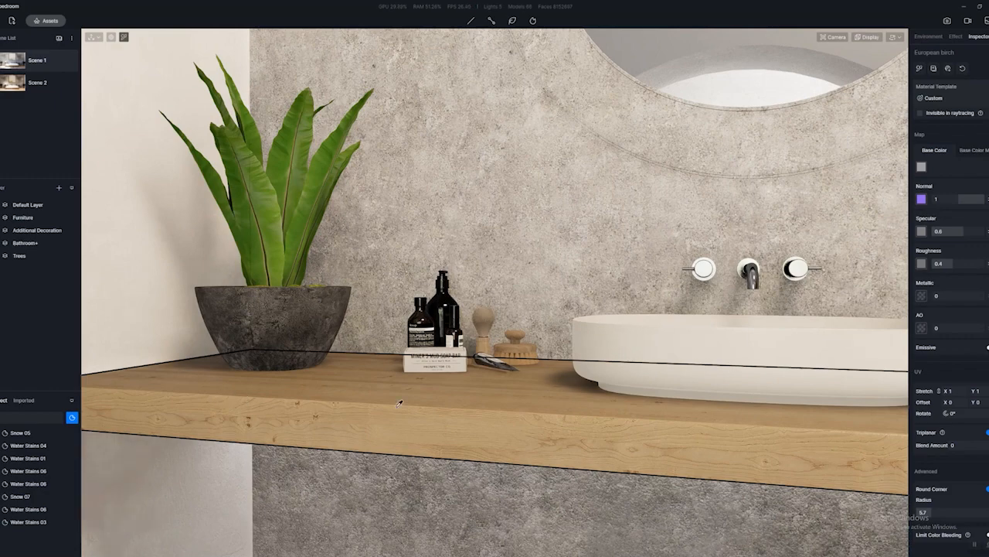
{"action": "left_click_drag", "start_coordinate": [936, 512], "coordinate": [988, 512]}
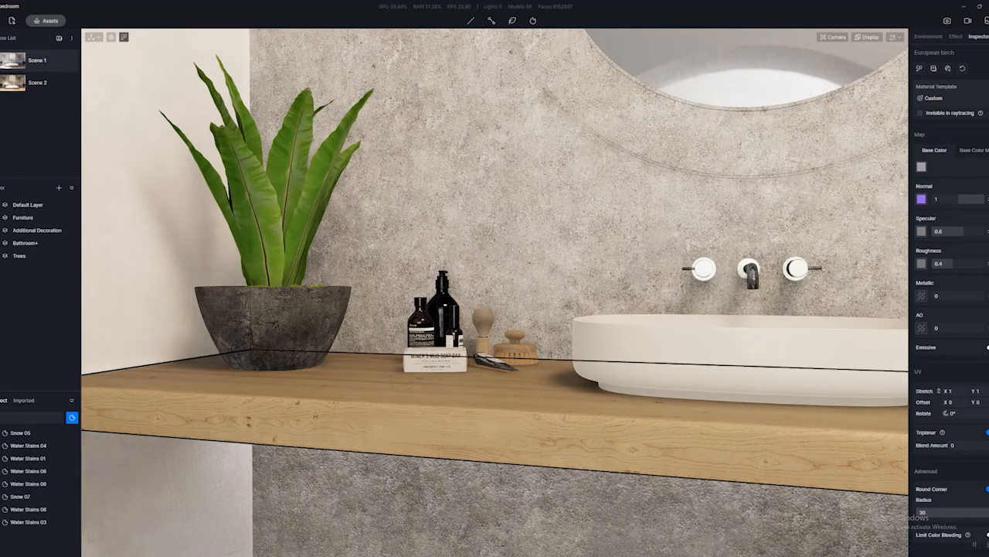
- Examine the rounded front edge of the wooden counter from several angles along its length
{"action": "key", "text": "d"}
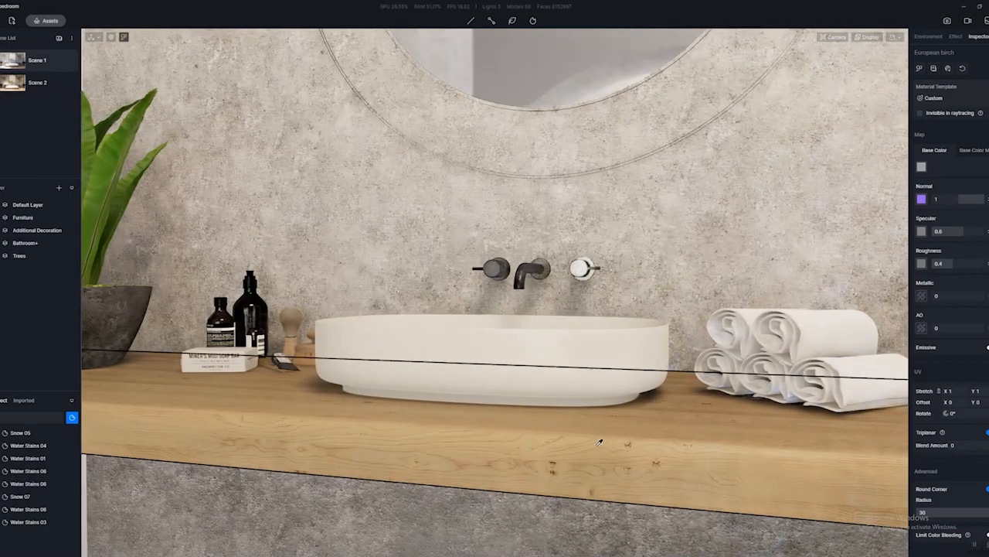
{"action": "key", "text": "a"}
{"action": "key", "text": "d"}
{"action": "right_click_drag", "start_coordinate": [528, 391], "coordinate": [730, 364]}
{"action": "key", "text": "d"}
{"action": "key", "text": "a"}
{"action": "right_click_drag", "start_coordinate": [592, 366], "coordinate": [627, 370]}
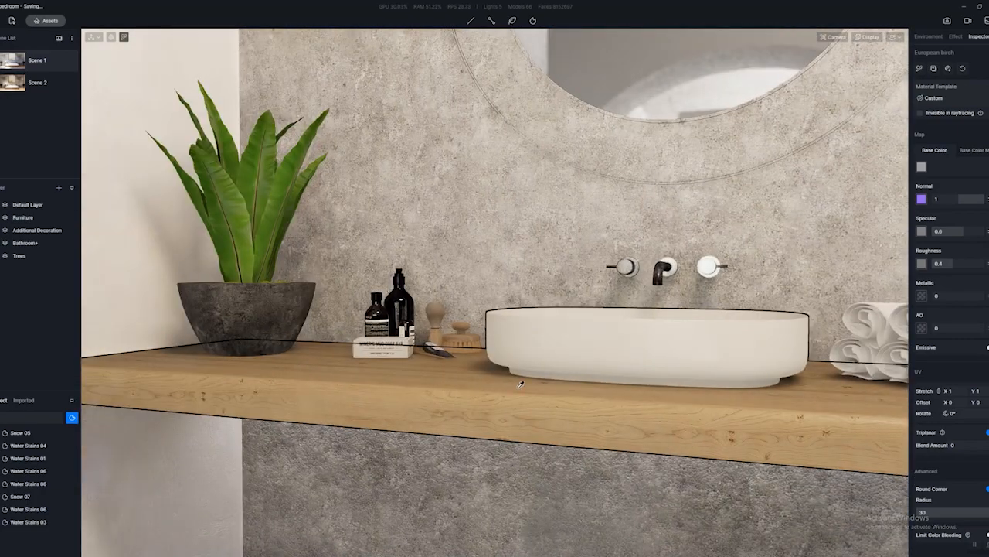
{"action": "right_click_drag", "start_coordinate": [484, 380], "coordinate": [534, 408]}
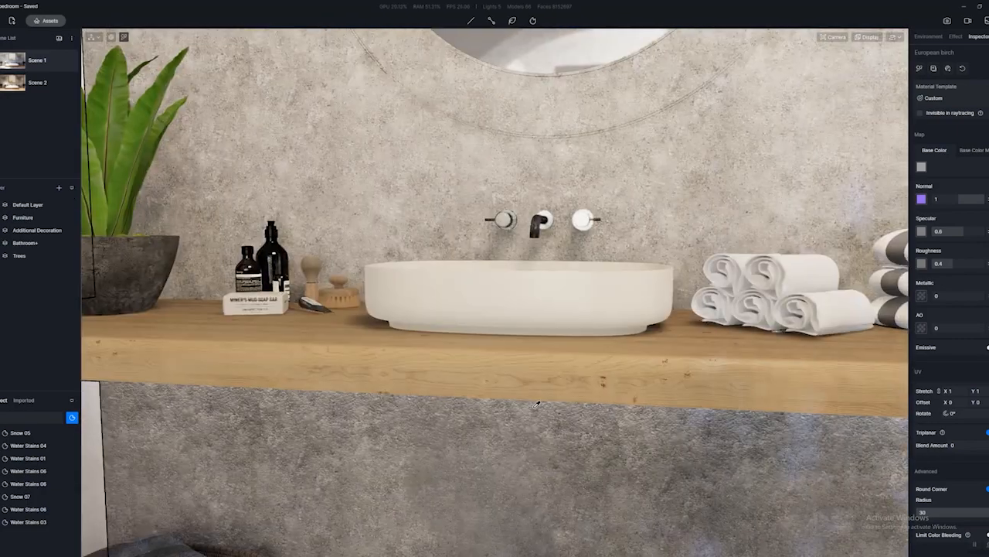
{"action": "right_click_drag", "start_coordinate": [605, 404], "coordinate": [656, 387]}
- View the washbasin counter up close and from farther back, including the towels and shower wall
{"action": "scroll", "coordinate": [518, 396], "scroll_direction": "down", "scroll_amount": 3}
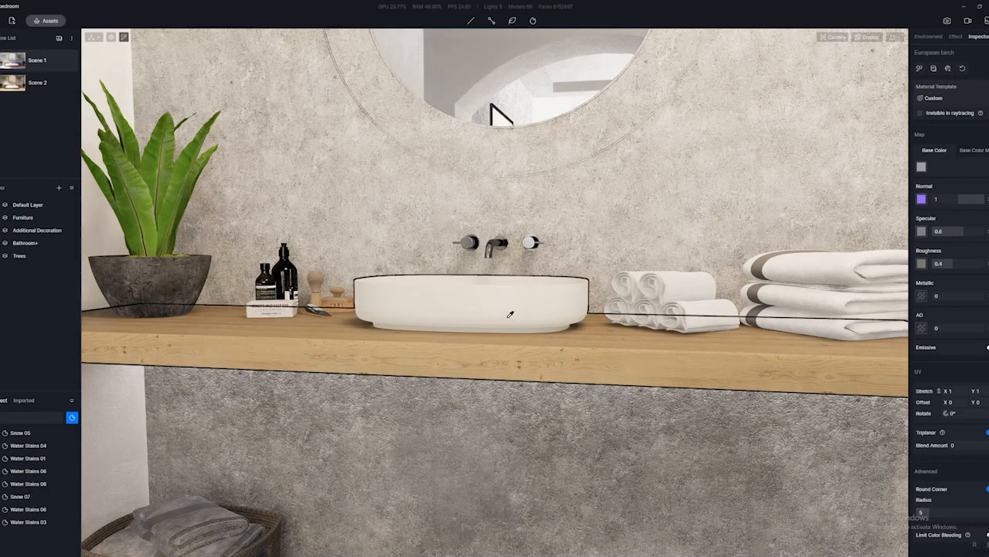
{"action": "scroll", "coordinate": [538, 410], "scroll_direction": "up", "scroll_amount": 5}
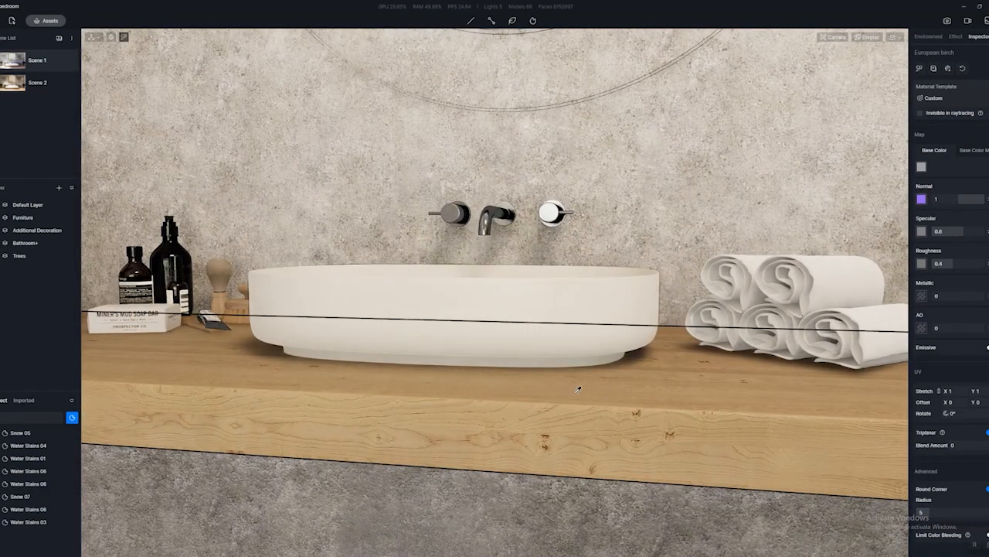
{"action": "scroll", "coordinate": [618, 379], "scroll_direction": "down", "scroll_amount": 5}
{"action": "right_click_drag", "start_coordinate": [631, 356], "coordinate": [528, 317]}
{"action": "right_click_drag", "start_coordinate": [784, 363], "coordinate": [855, 366]}
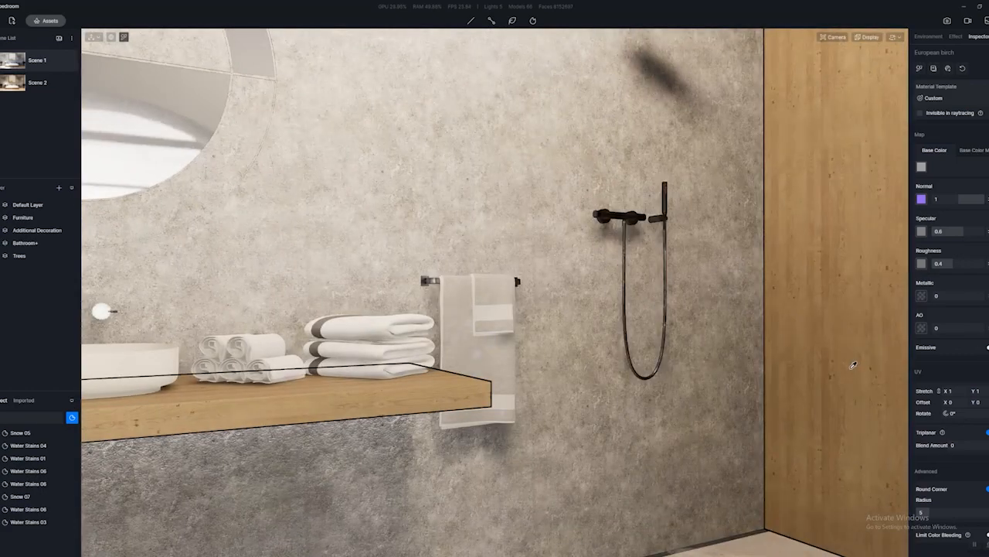
{"action": "scroll", "coordinate": [715, 360], "scroll_direction": "down", "scroll_amount": 2}
{"action": "right_click_drag", "start_coordinate": [696, 348], "coordinate": [522, 333]}
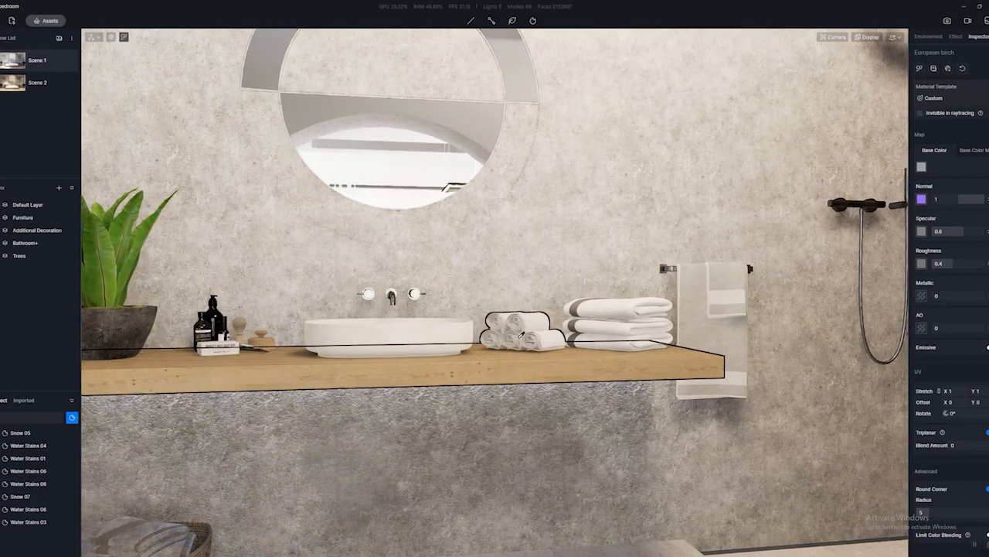
- Pick the shower head's material and open its base color for editing
{"action": "right_click_drag", "start_coordinate": [572, 407], "coordinate": [638, 271]}
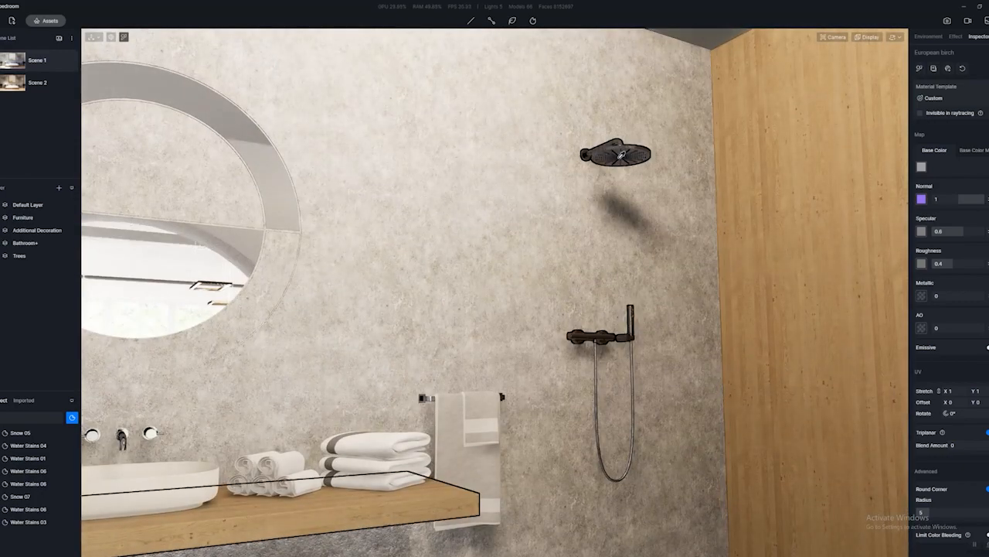
{"action": "left_click", "coordinate": [622, 155]}
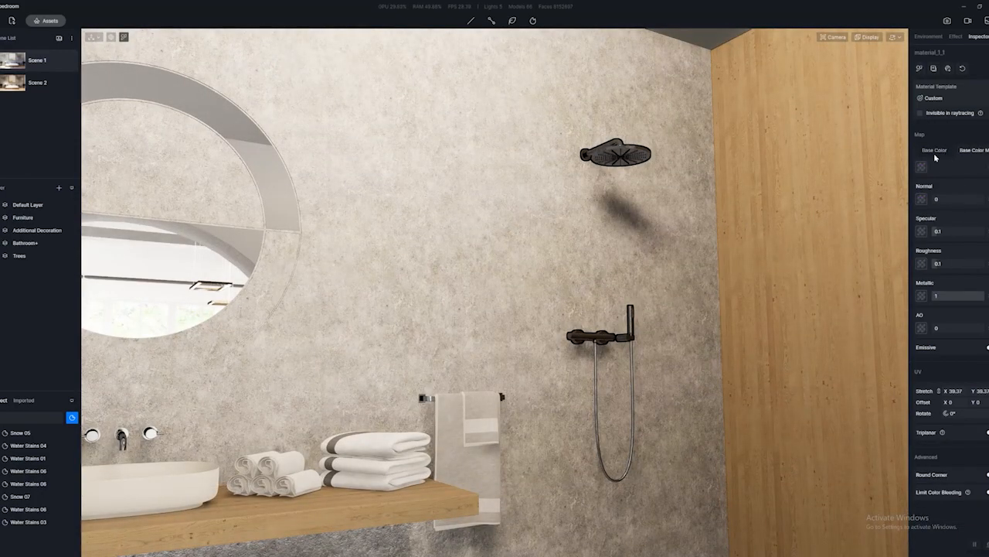
{"action": "left_click", "coordinate": [921, 167]}
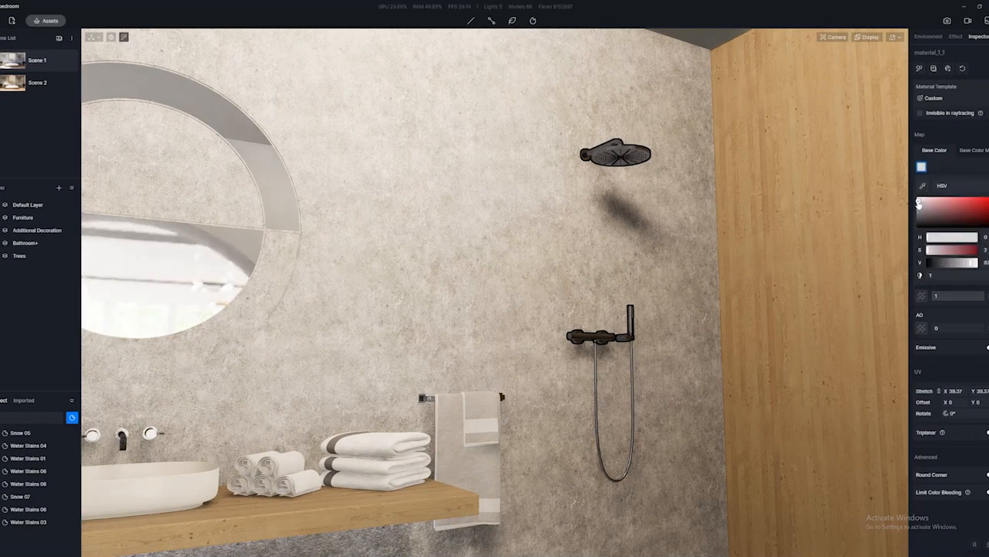
- Inspect the shower corner, the bathroom's wood-panelled wall and the tile floor
{"action": "right_click_drag", "start_coordinate": [671, 289], "coordinate": [744, 307]}
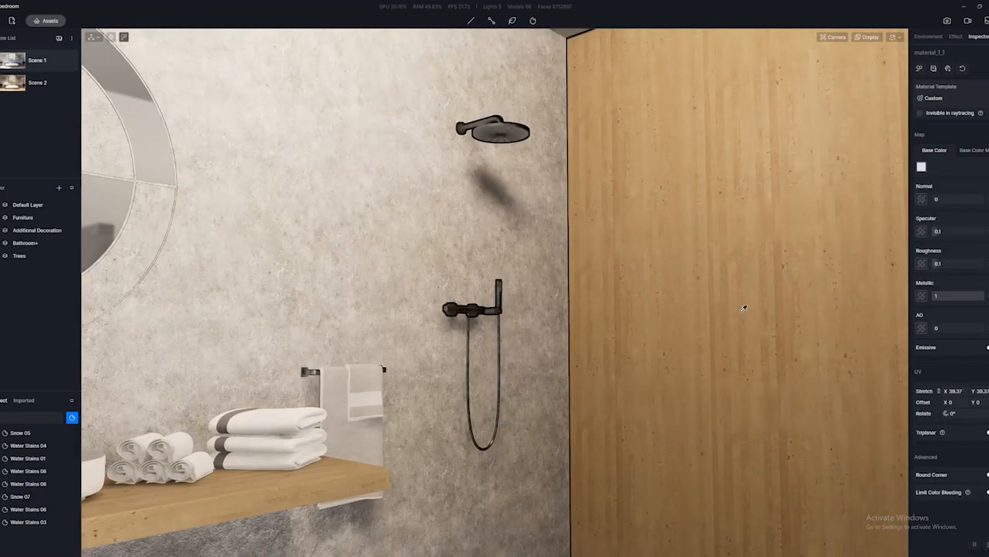
{"action": "right_click_drag", "start_coordinate": [765, 342], "coordinate": [735, 410]}
{"action": "key", "text": "d"}
{"action": "key", "text": "a"}
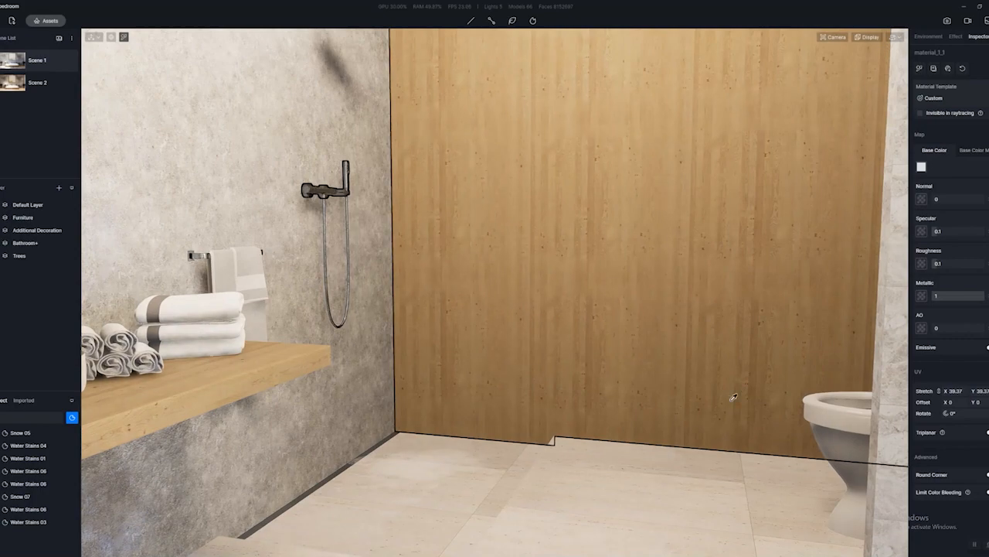
{"action": "scroll", "coordinate": [734, 395], "scroll_direction": "up", "scroll_amount": 1}
{"action": "right_click_drag", "start_coordinate": [723, 361], "coordinate": [433, 427]}
{"action": "scroll", "coordinate": [433, 428], "scroll_direction": "down", "scroll_amount": 1}
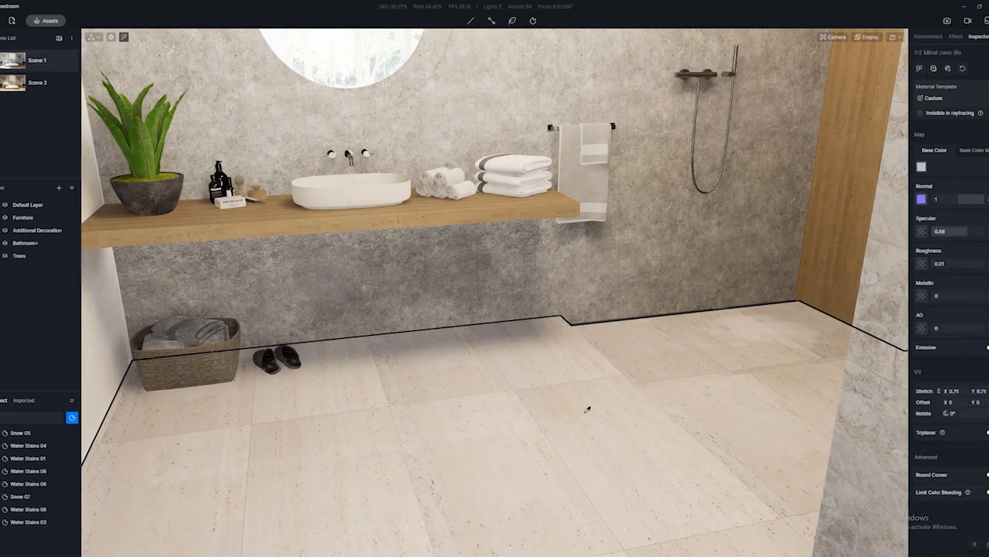
- Leave the bathroom through the archway and bring the whole bedroom into a frontal view of the bed
{"action": "right_click_drag", "start_coordinate": [618, 400], "coordinate": [331, 357]}
{"action": "scroll", "coordinate": [347, 369], "scroll_direction": "down", "scroll_amount": 5}
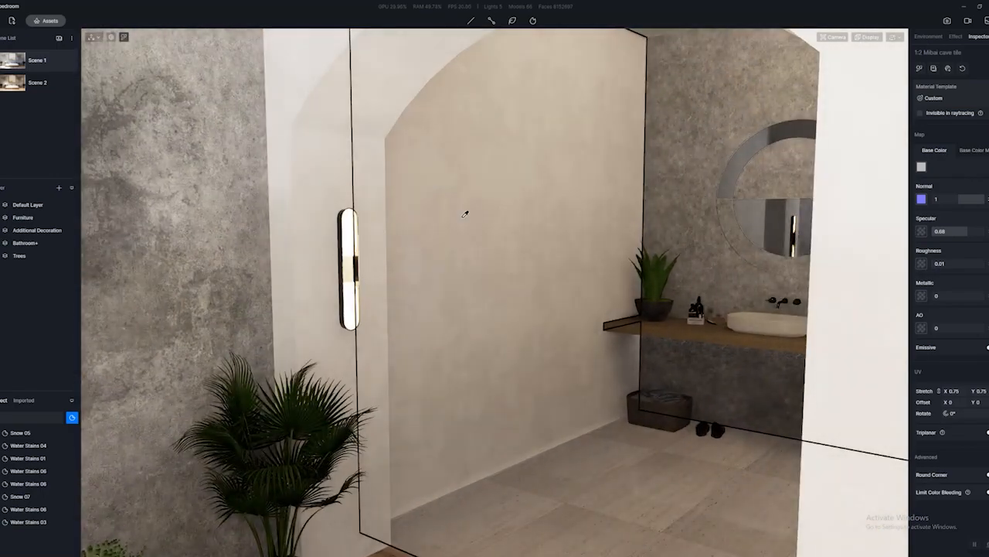
{"action": "right_click_drag", "start_coordinate": [465, 214], "coordinate": [464, 341]}
{"action": "scroll", "coordinate": [245, 281], "scroll_direction": "down", "scroll_amount": 5}
{"action": "scroll", "coordinate": [516, 325], "scroll_direction": "down", "scroll_amount": 4}
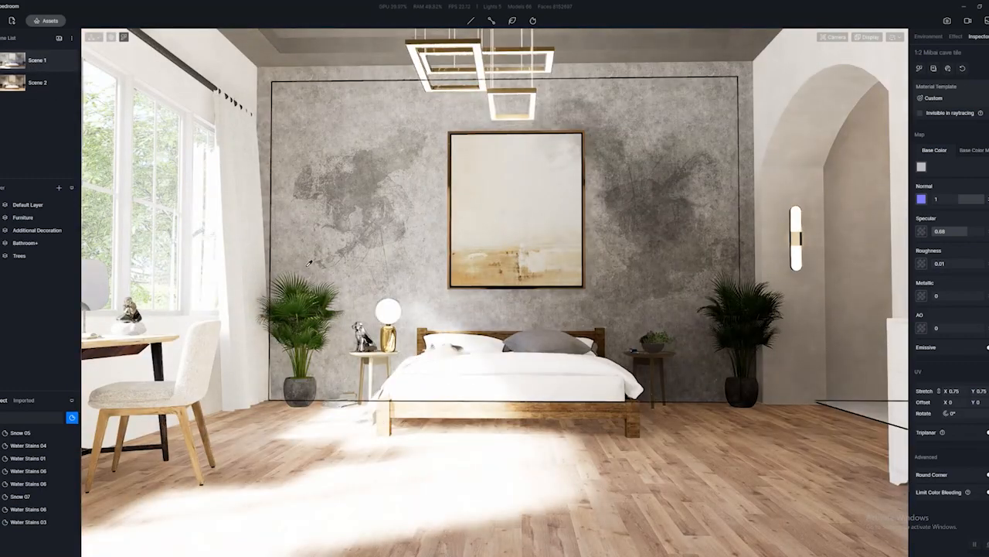
- Frame an angled view of the bed and archway from beside the desk, and save it as a new scene
{"action": "middle_click_drag", "start_coordinate": [354, 262], "coordinate": [369, 267]}
{"action": "mouse_move", "coordinate": [369, 268]}
{"action": "right_mouse_down"}
{"action": "mouse_move", "coordinate": [580, 277]}
{"action": "mouse_move", "coordinate": [652, 292]}
{"action": "mouse_move", "coordinate": [585, 299]}
{"action": "mouse_move", "coordinate": [617, 296]}
{"action": "mouse_move", "coordinate": [582, 279]}
{"action": "mouse_move", "coordinate": [456, 285]}
{"action": "mouse_move", "coordinate": [501, 282]}
{"action": "right_mouse_up"}
{"action": "scroll", "coordinate": [616, 296], "scroll_direction": "up", "scroll_amount": 1}
{"action": "scroll", "coordinate": [605, 291], "scroll_direction": "up", "scroll_amount": 1}
{"action": "key", "text": "s"}
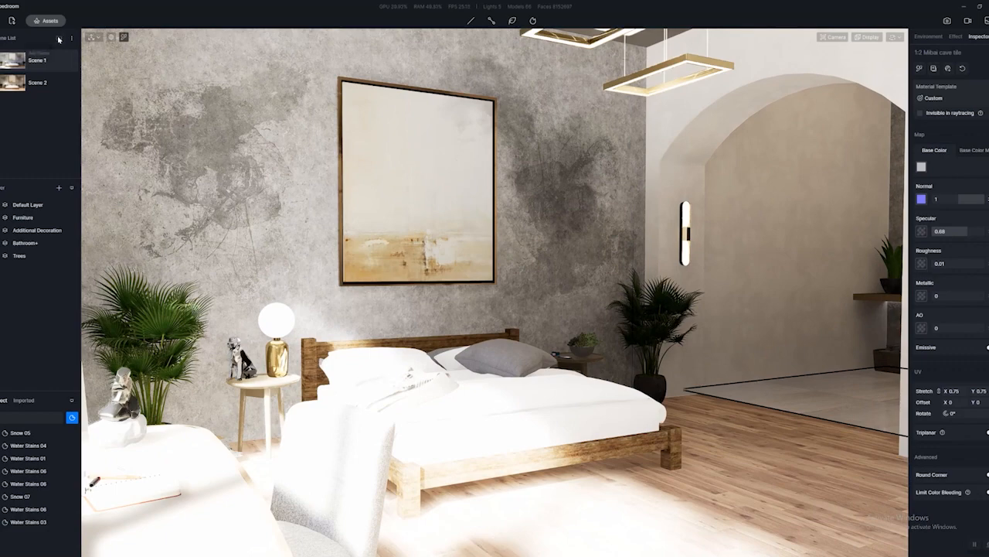
{"action": "mouse_move", "coordinate": [503, 279]}
{"action": "right_mouse_down"}
{"action": "mouse_move", "coordinate": [647, 256]}
{"action": "mouse_move", "coordinate": [82, 265]}
{"action": "right_mouse_up"}
{"action": "left_click", "coordinate": [37, 60]}
- Frame the bed, windows and pendant lights from the dresser side of the bedroom
{"action": "key", "text": "d"}
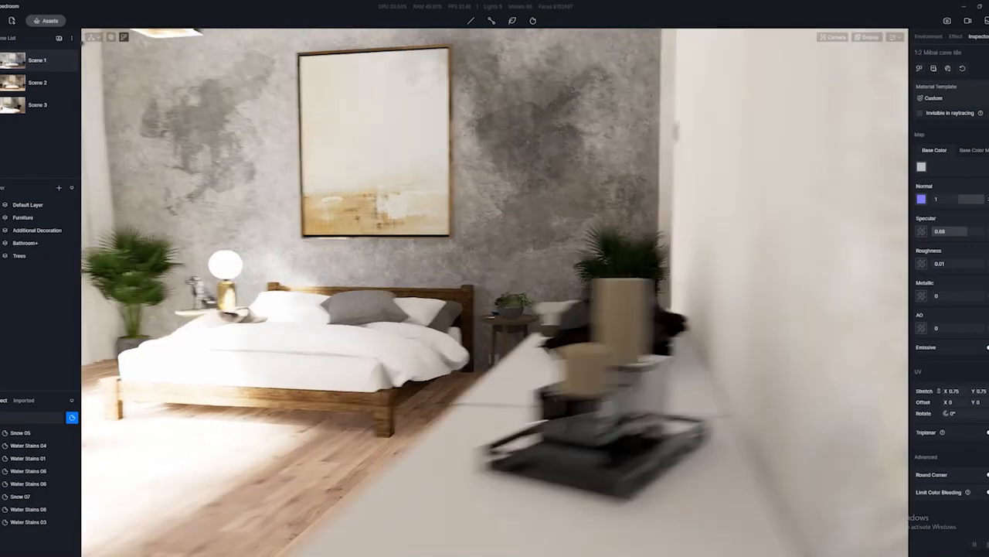
{"action": "right_click_drag", "start_coordinate": [278, 281], "coordinate": [220, 262]}
{"action": "key", "text": "s"}
{"action": "key", "text": "w"}
{"action": "key", "text": "a"}
{"action": "key", "text": "d"}
{"action": "key", "text": "d"}
{"action": "key", "text": "e"}
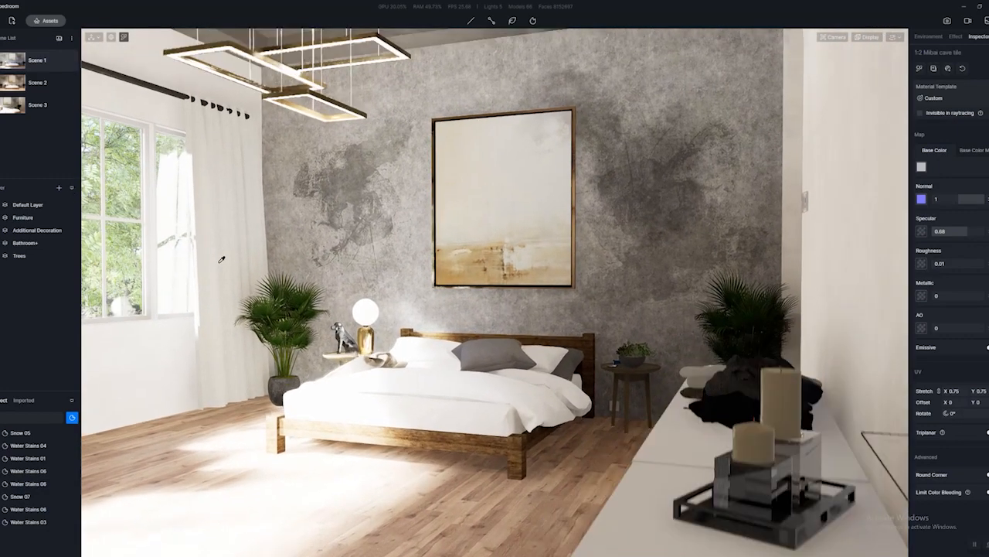
{"action": "key", "text": "a"}
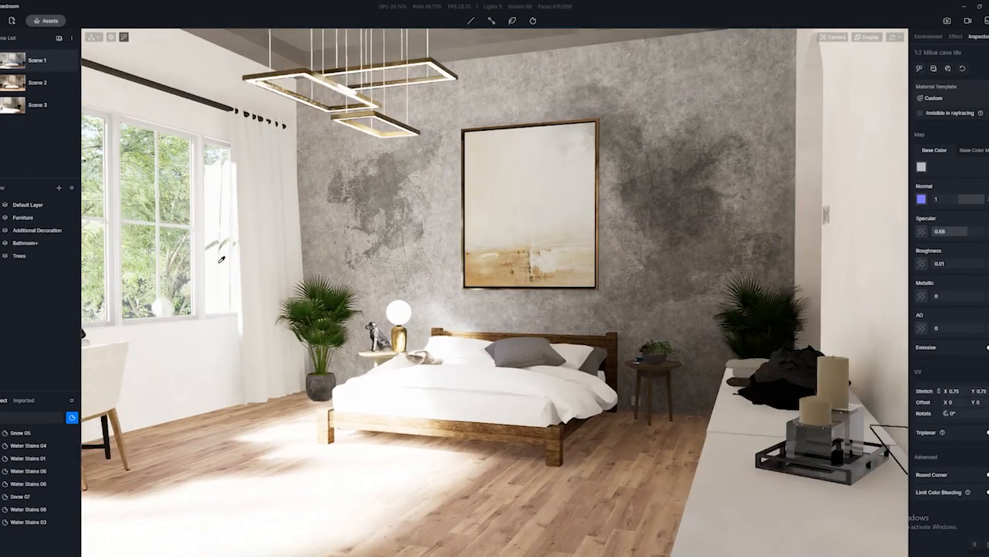
{"action": "key", "text": "d"}
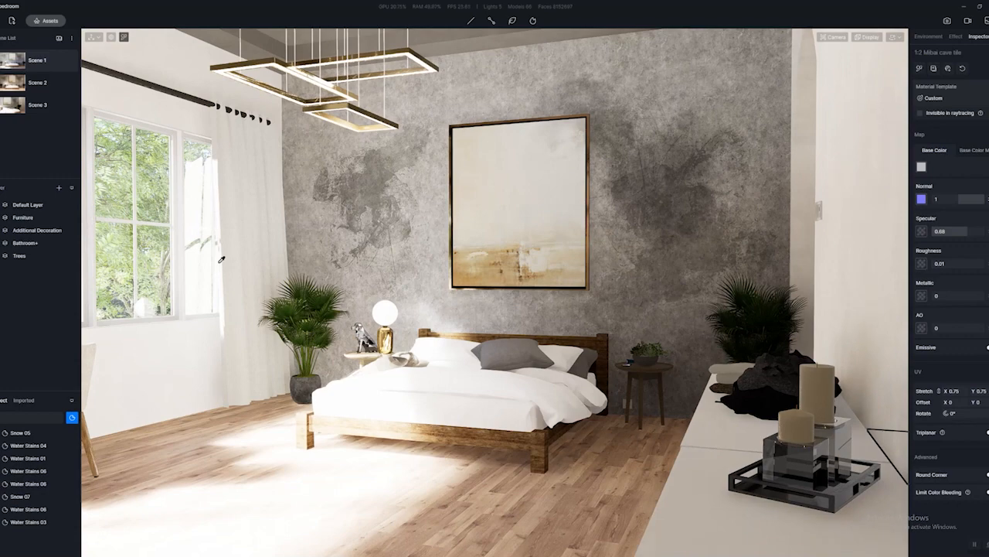
{"action": "key", "text": "a"}
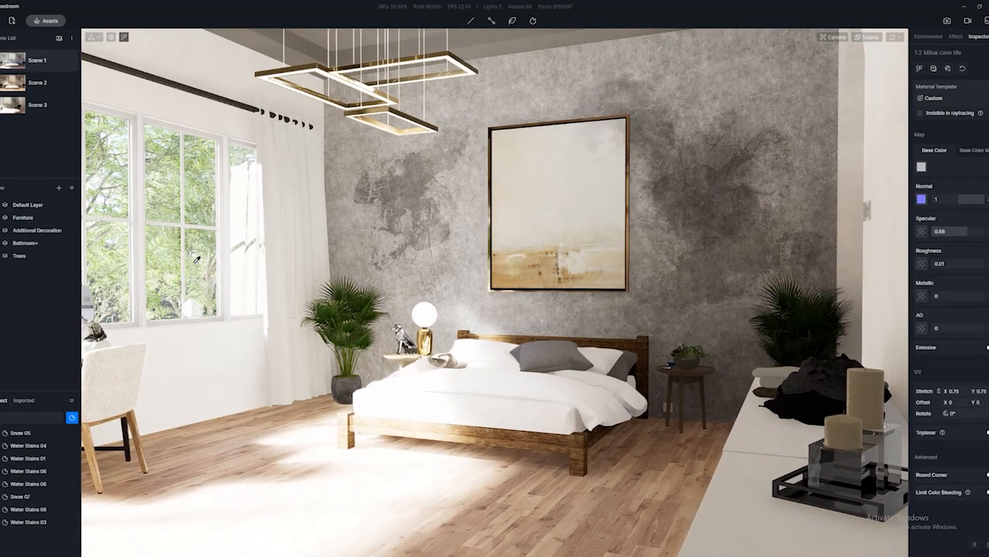
- Move the camera closer to the bed, leaving the dresser out of frame, and save the view as a new scene
{"action": "key", "text": "w"}
{"action": "key", "text": "s"}
{"action": "key", "text": "a"}
{"action": "mouse_move", "coordinate": [203, 261]}
{"action": "right_mouse_down"}
{"action": "mouse_move", "coordinate": [217, 265]}
{"action": "mouse_move", "coordinate": [246, 234]}
{"action": "mouse_move", "coordinate": [223, 263]}
{"action": "mouse_move", "coordinate": [221, 252]}
{"action": "right_mouse_up"}
{"action": "key", "text": "w"}
{"action": "key", "text": "d"}
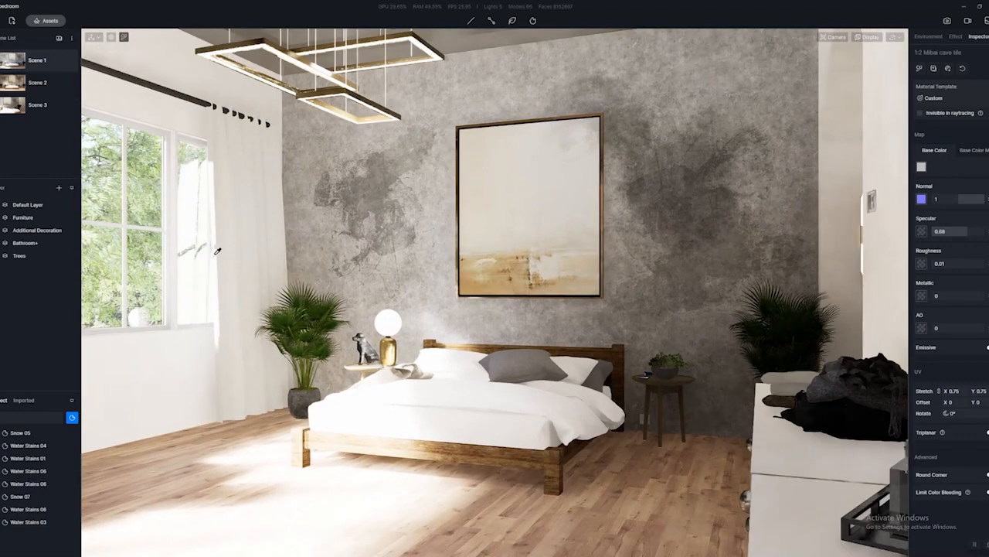
{"action": "key", "text": "w"}
{"action": "key", "text": "a"}
{"action": "right_click_drag", "start_coordinate": [224, 259], "coordinate": [237, 259]}
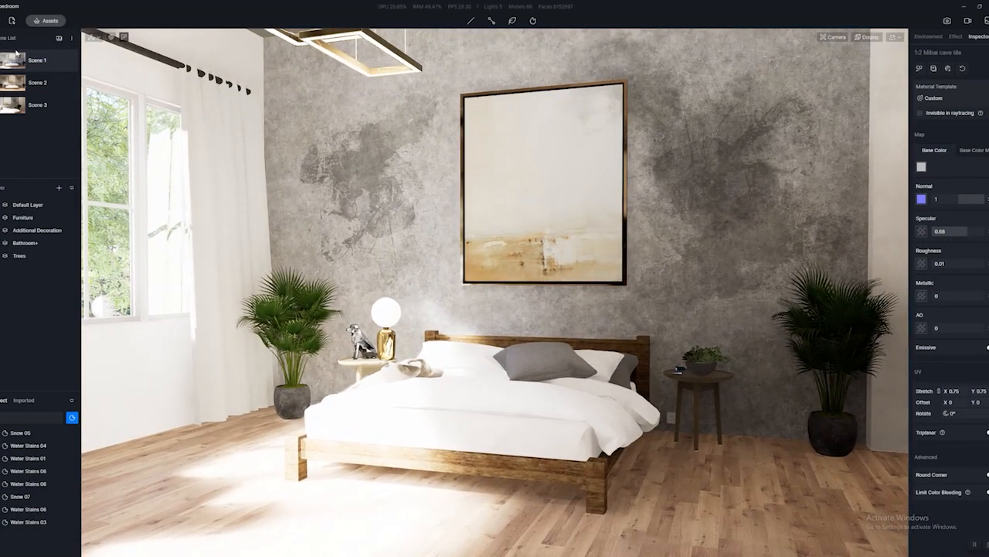
- Turn the camera from the bed to the bathroom archway and frame the vanity and round mirror across the pillows
{"action": "right_click_drag", "start_coordinate": [222, 276], "coordinate": [687, 299]}
{"action": "key", "text": "a"}
{"action": "mouse_move", "coordinate": [464, 301]}
{"action": "right_mouse_down"}
{"action": "mouse_move", "coordinate": [806, 315]}
{"action": "mouse_move", "coordinate": [662, 309]}
{"action": "mouse_move", "coordinate": [561, 289]}
{"action": "mouse_move", "coordinate": [553, 262]}
{"action": "right_mouse_up"}
{"action": "key", "text": "s"}
{"action": "key", "text": "s"}
{"action": "key", "text": "w"}
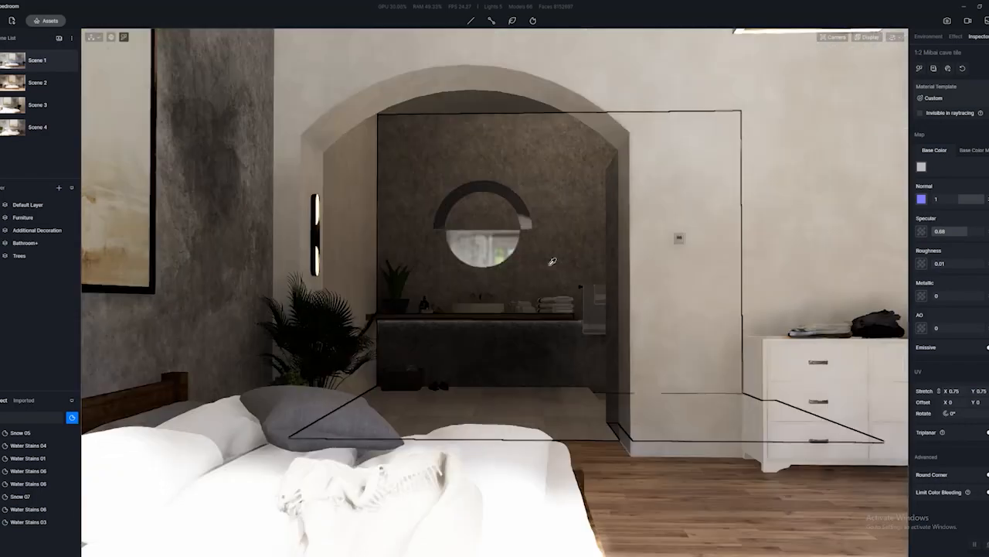
{"action": "key", "text": "w"}
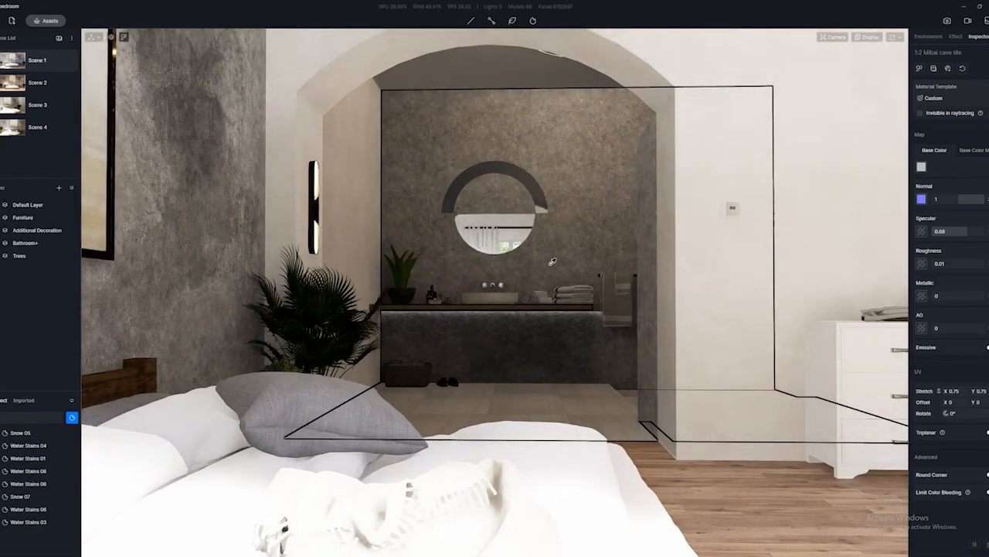
{"action": "key", "text": "w"}
{"action": "key", "text": "w"}
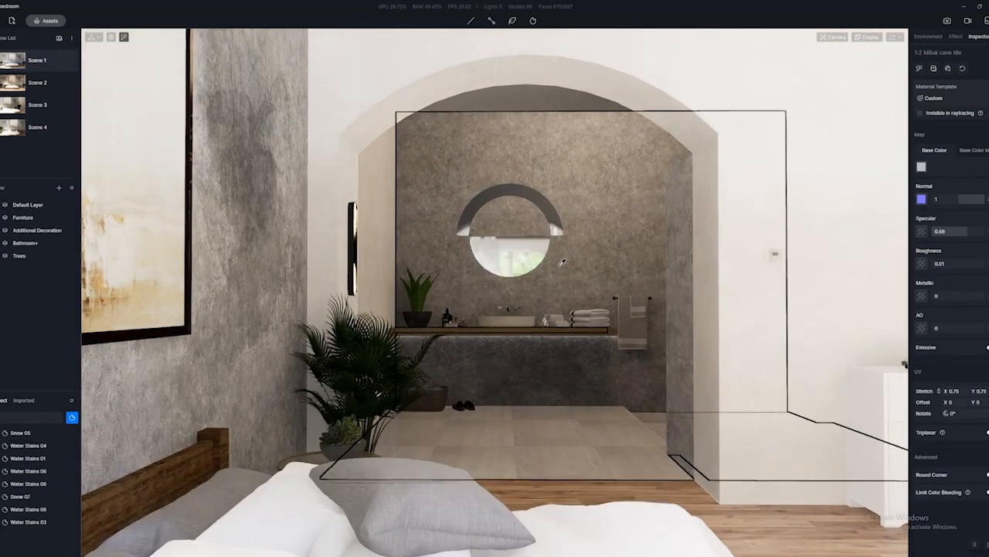
{"action": "key", "text": "w"}
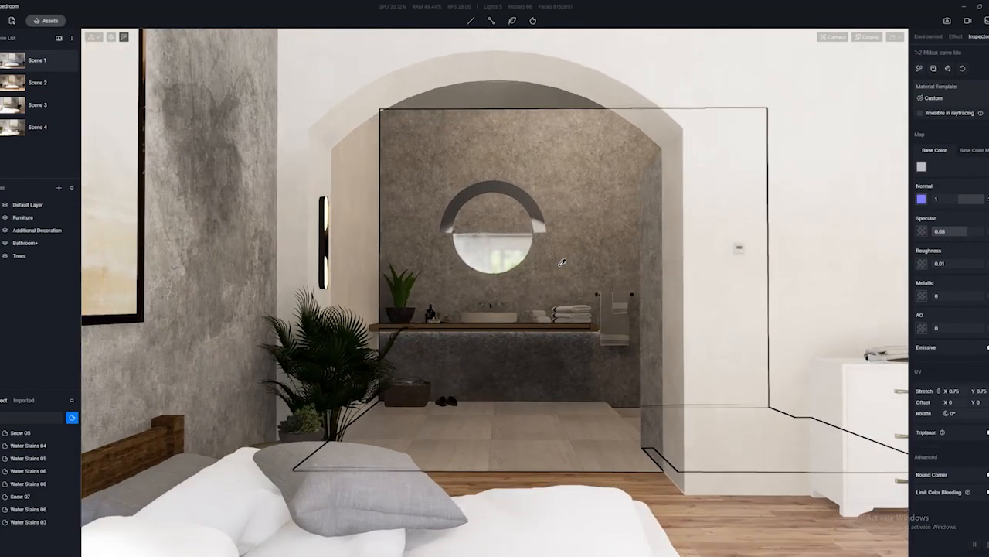
{"action": "right_click_drag", "start_coordinate": [565, 262], "coordinate": [566, 258]}
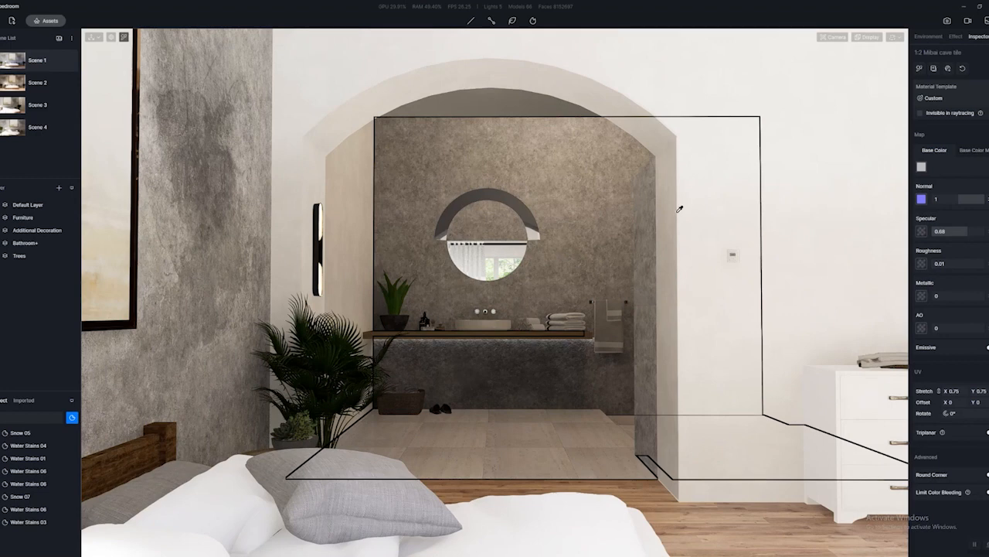
- Show the rule-of-thirds grid, align the archway and mirror with it, and save the view as a new scene
{"action": "left_click", "coordinate": [868, 41]}
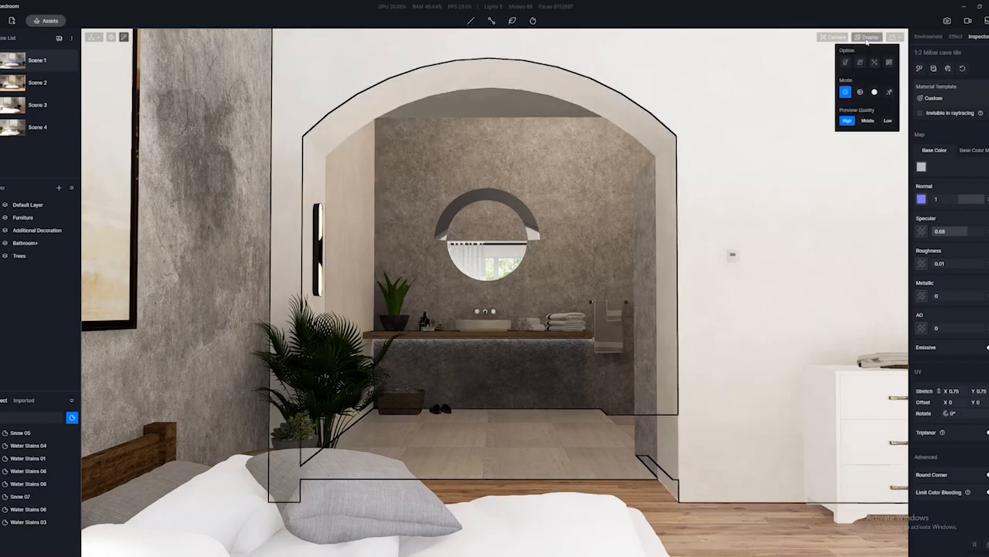
{"action": "left_click", "coordinate": [890, 63]}
{"action": "right_click_drag", "start_coordinate": [522, 226], "coordinate": [533, 227]}
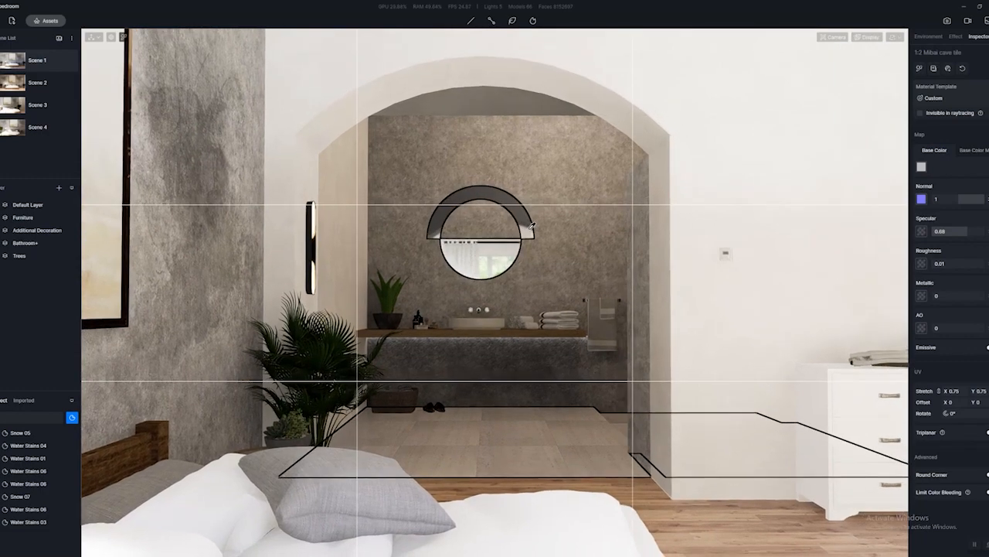
{"action": "key", "text": "e"}
{"action": "key", "text": "q"}
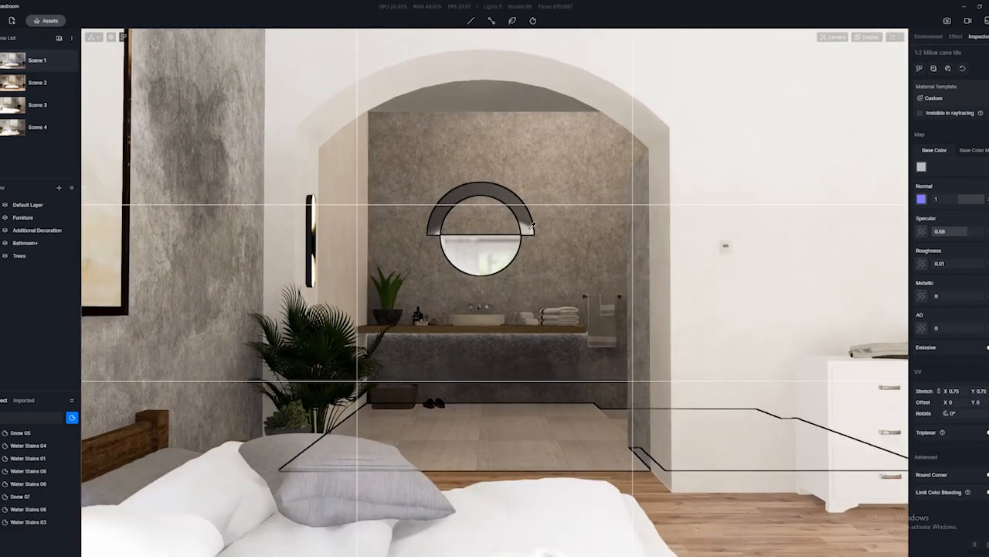
{"action": "key", "text": "s"}
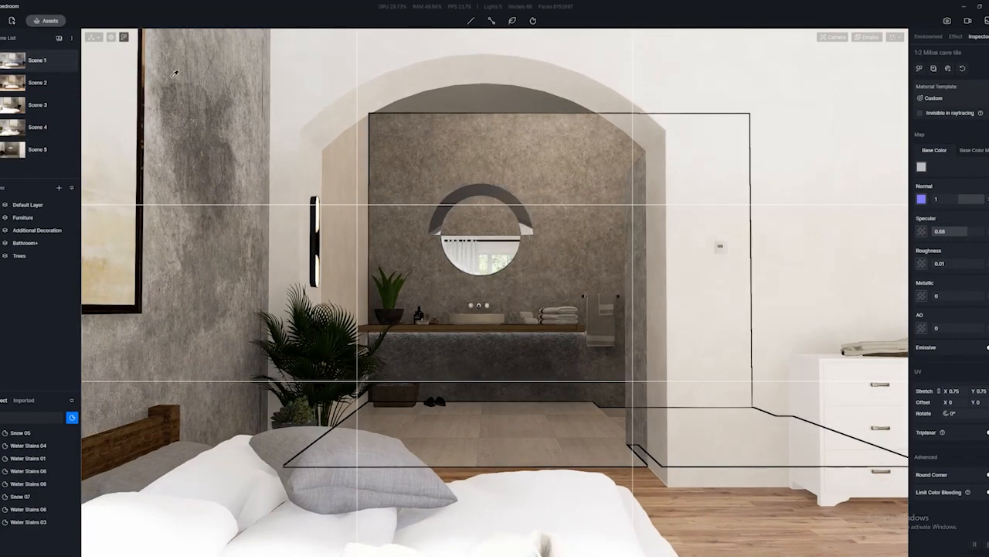
- Turn back toward the bed, recall the archway view in Scene 5, and check Scene 4 and Scene 1
{"action": "key", "text": "d"}
{"action": "right_click_drag", "start_coordinate": [468, 211], "coordinate": [51, 256]}
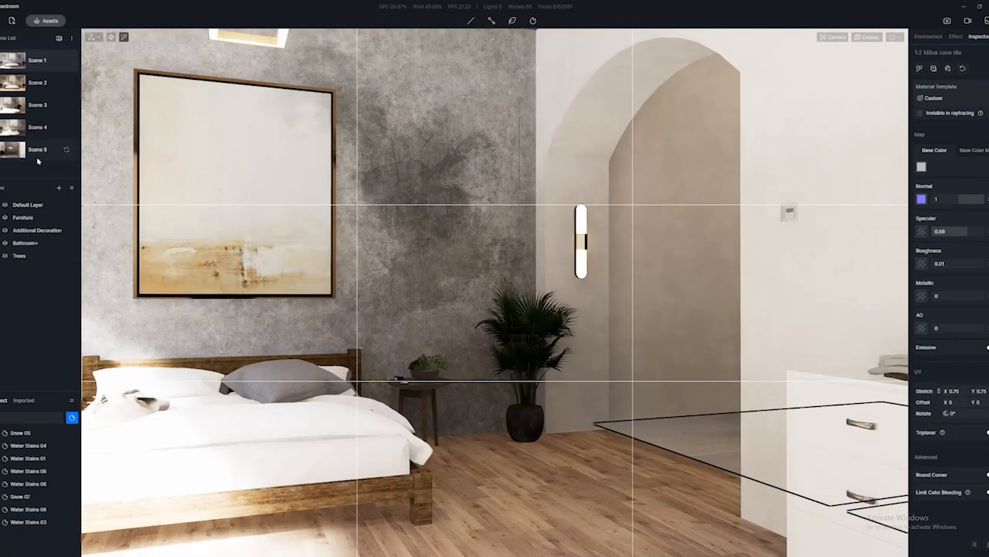
{"action": "left_click", "coordinate": [14, 150]}
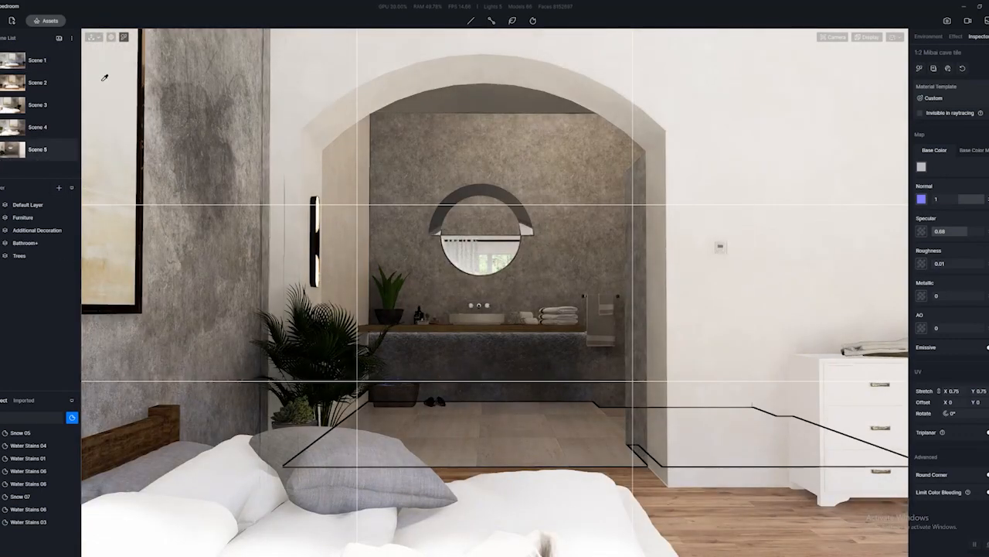
{"action": "left_click", "coordinate": [27, 125]}
{"action": "left_click", "coordinate": [21, 63]}
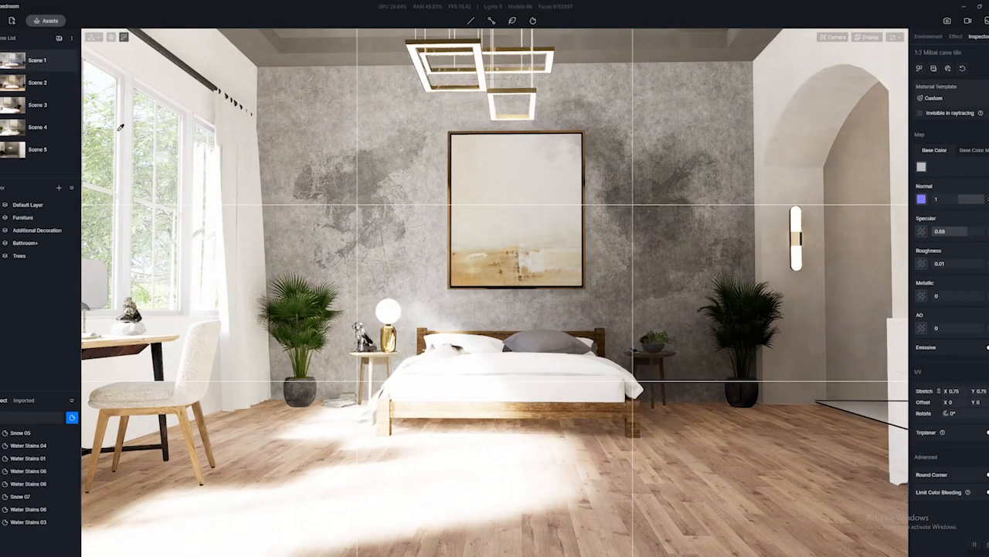
- Filter the object list to lights and hide all the point lights, the spotlight and the strip light
{"action": "left_click", "coordinate": [72, 417]}
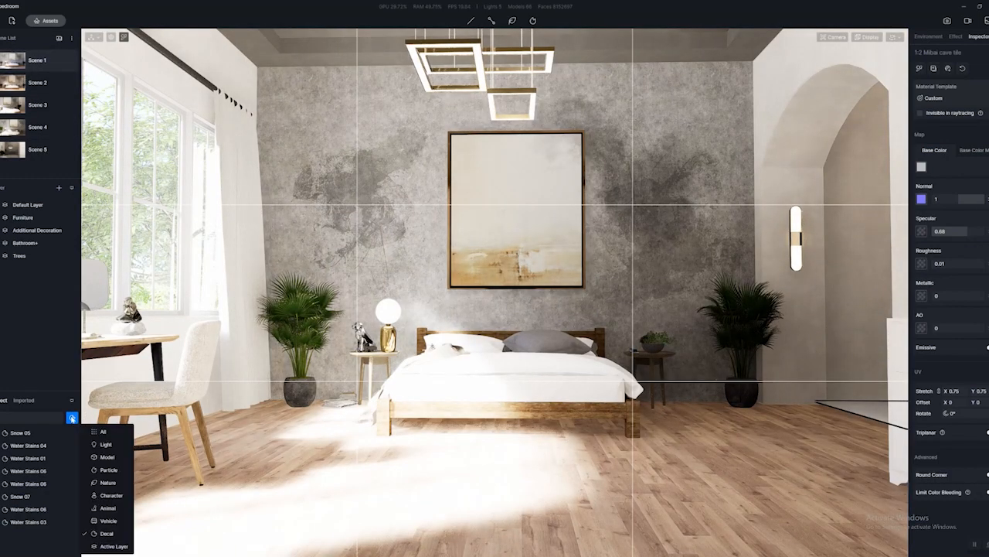
{"action": "left_click", "coordinate": [113, 436]}
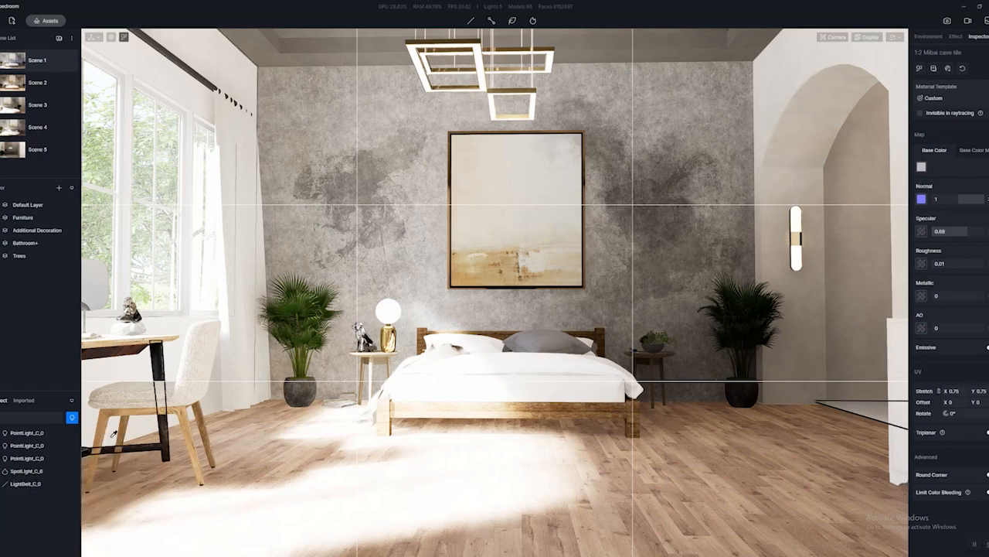
{"action": "left_click", "coordinate": [71, 433]}
{"action": "left_click", "coordinate": [71, 445]}
{"action": "left_click", "coordinate": [72, 457]}
{"action": "left_click", "coordinate": [72, 471]}
{"action": "left_click", "coordinate": [72, 483]}
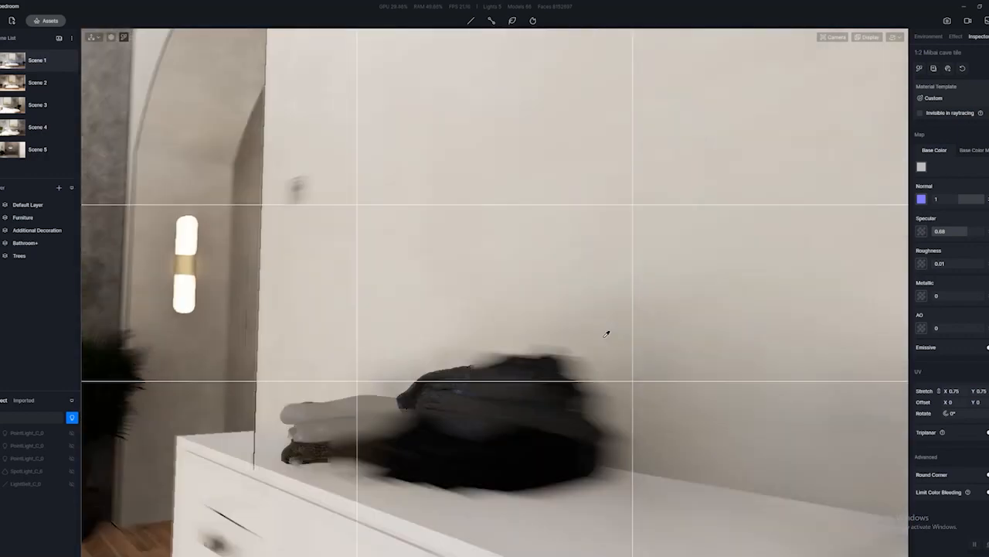
- Go to the bathroom vanity and make the strip light under the wooden counter visible again
{"action": "right_click_drag", "start_coordinate": [607, 332], "coordinate": [165, 483]}
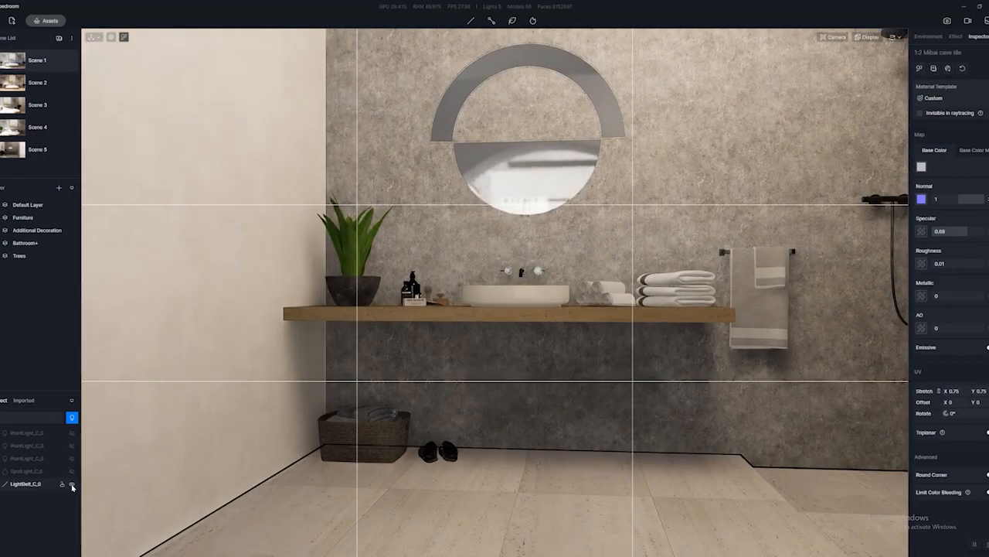
{"action": "left_click", "coordinate": [72, 484]}
{"action": "scroll", "coordinate": [485, 360], "scroll_direction": "up", "scroll_amount": 2}
{"action": "scroll", "coordinate": [510, 308], "scroll_direction": "up", "scroll_amount": 3}
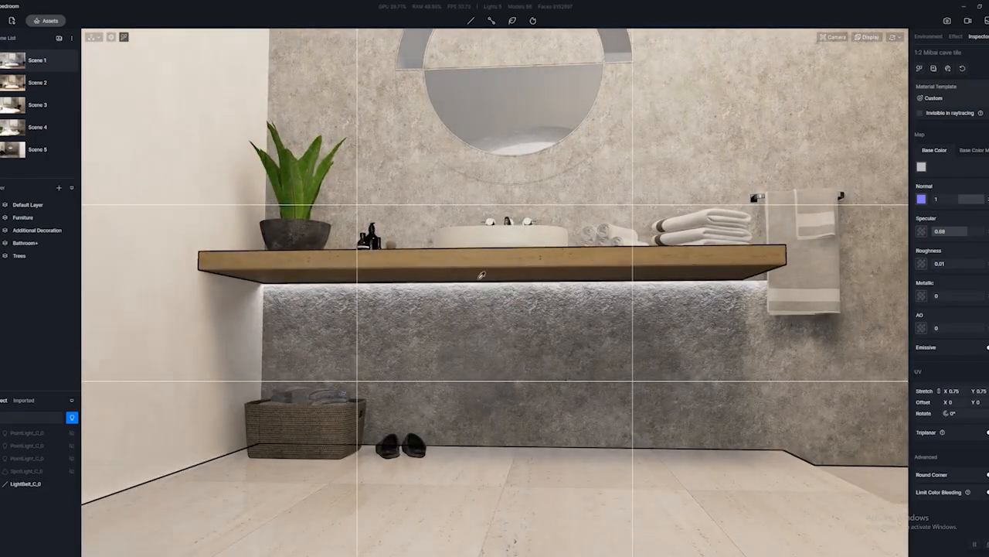
- Try out a new strip light on the floor and wall around the bathroom vanity
{"action": "left_click", "coordinate": [474, 21]}
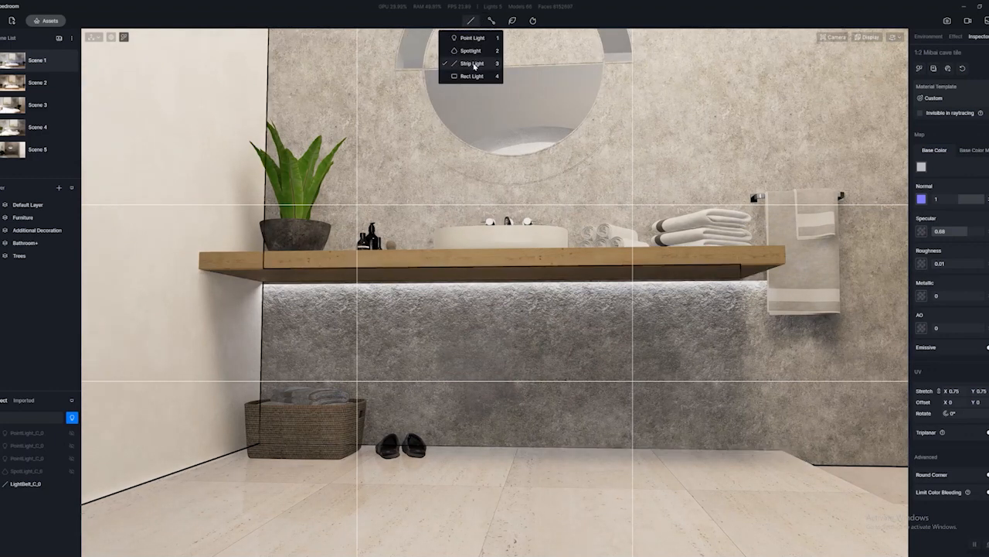
{"action": "left_click", "coordinate": [472, 64]}
{"action": "right_click_drag", "start_coordinate": [526, 464], "coordinate": [503, 549]}
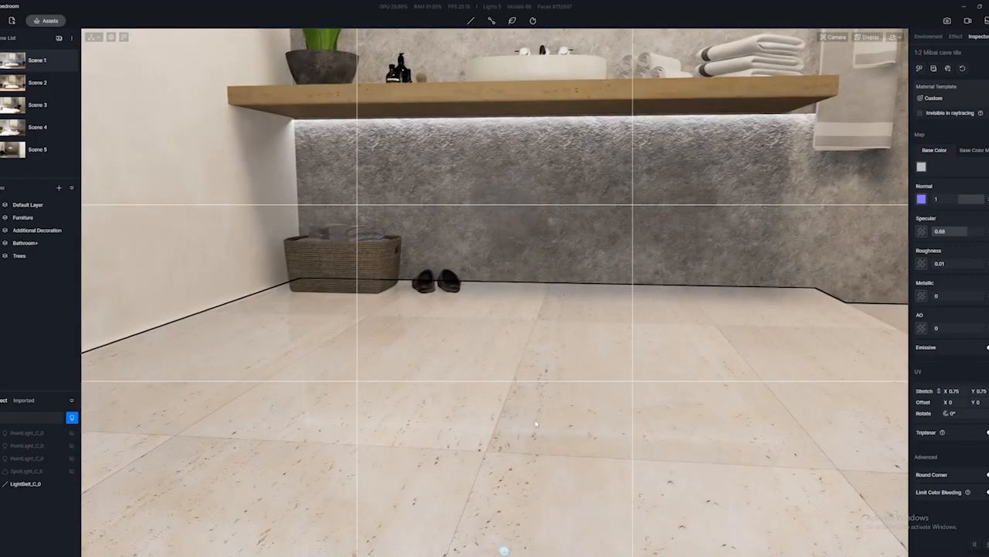
{"action": "scroll", "coordinate": [534, 387], "scroll_direction": "down", "scroll_amount": 2}
{"action": "right_click_drag", "start_coordinate": [552, 247], "coordinate": [552, 188]}
{"action": "key", "text": "e"}
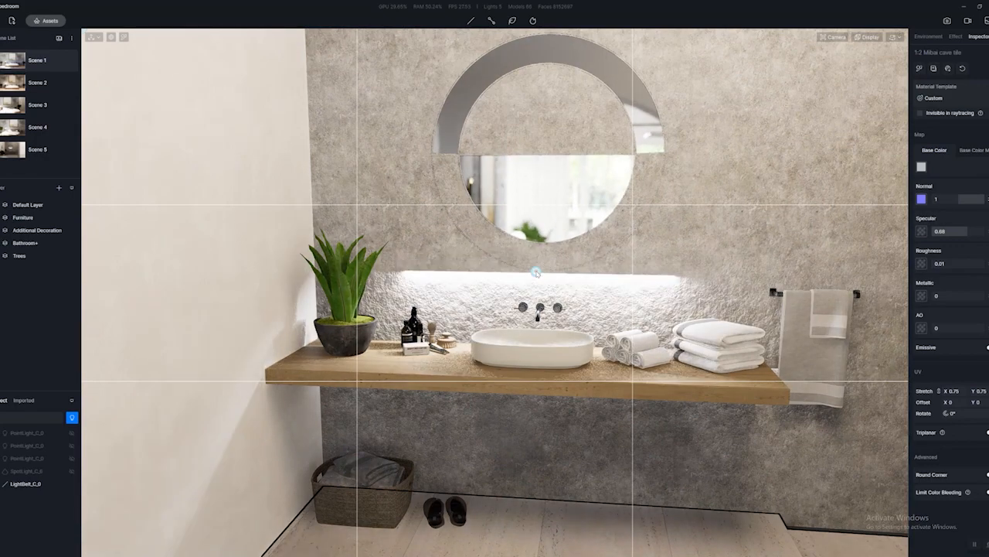
{"action": "key", "text": "q"}
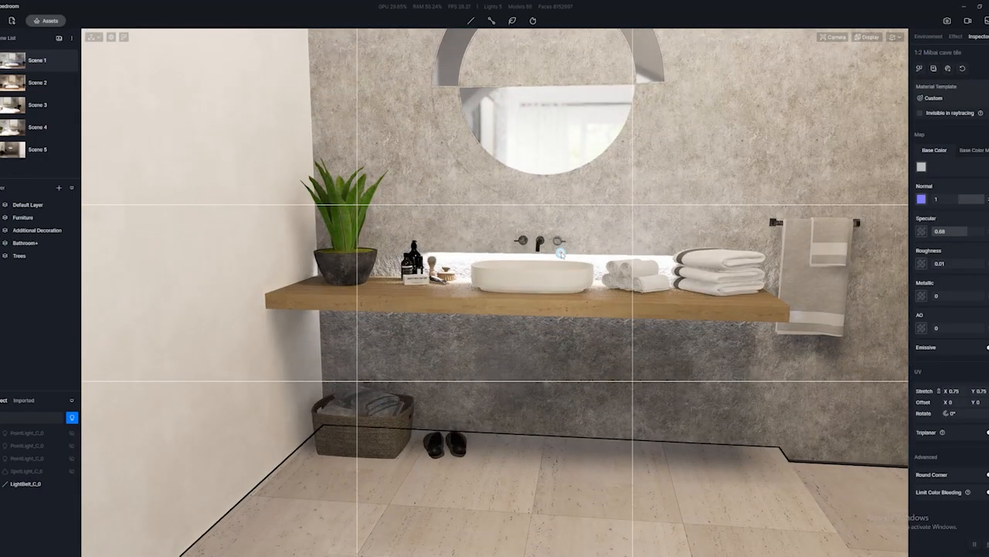
{"action": "key", "text": "w"}
{"action": "right_click_drag", "start_coordinate": [574, 338], "coordinate": [473, 275]}
{"action": "key", "text": "q"}
{"action": "key", "text": "s"}
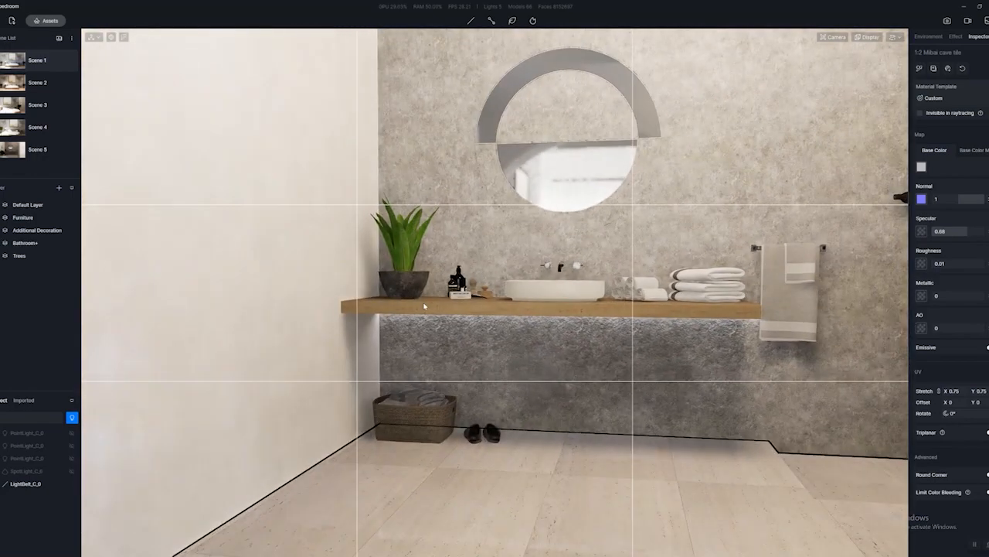
- Review the saved bedroom and archway scenes under the current sunlight, finishing on Scene 1
{"action": "left_click", "coordinate": [19, 62]}
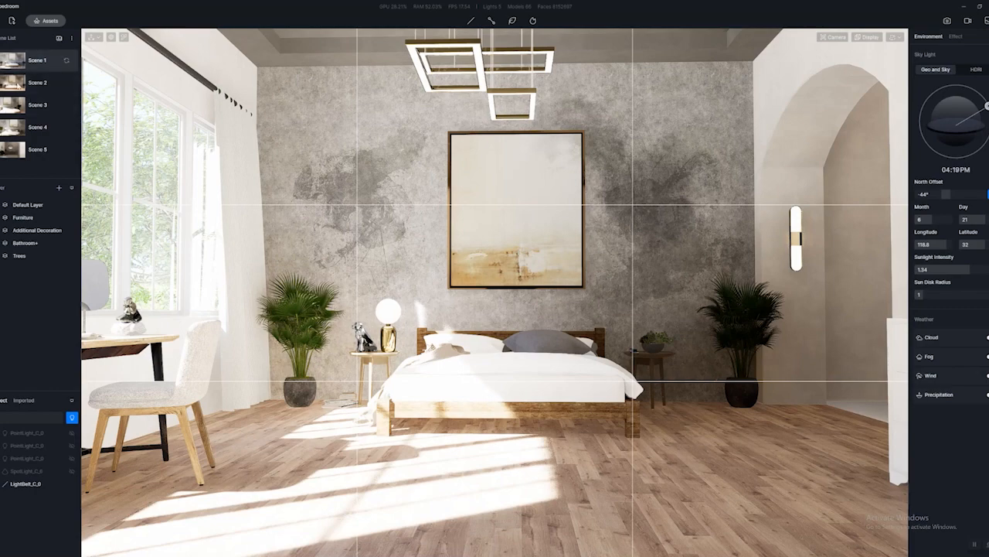
{"action": "left_click", "coordinate": [37, 80]}
{"action": "left_click", "coordinate": [17, 107]}
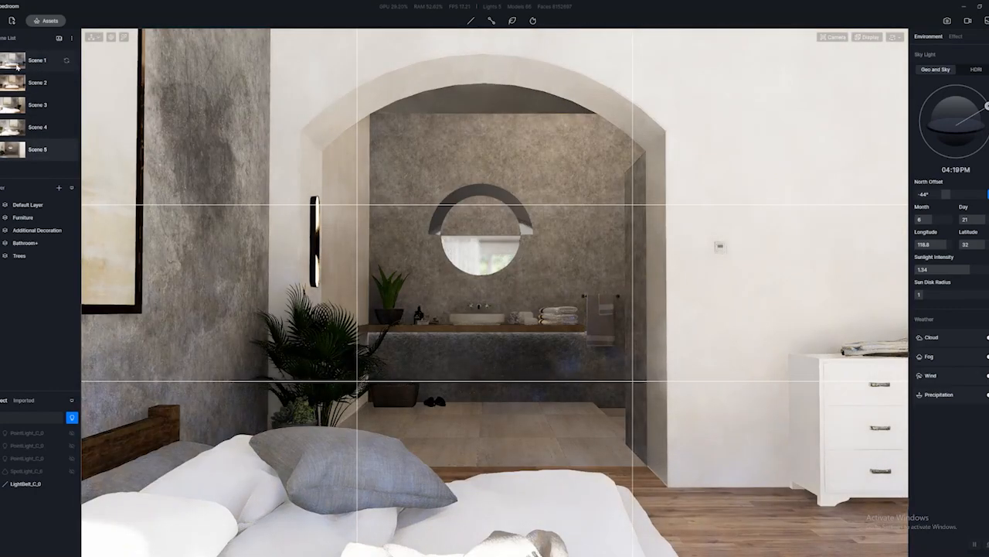
{"action": "left_click", "coordinate": [17, 62]}
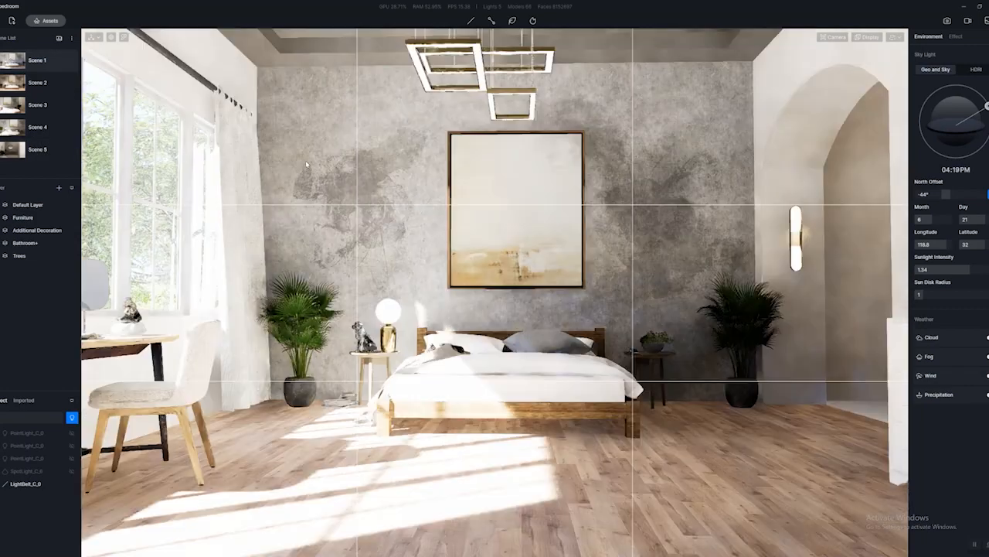
- Open the image render settings and set the camera's field of view to 55
{"action": "left_click", "coordinate": [947, 21]}
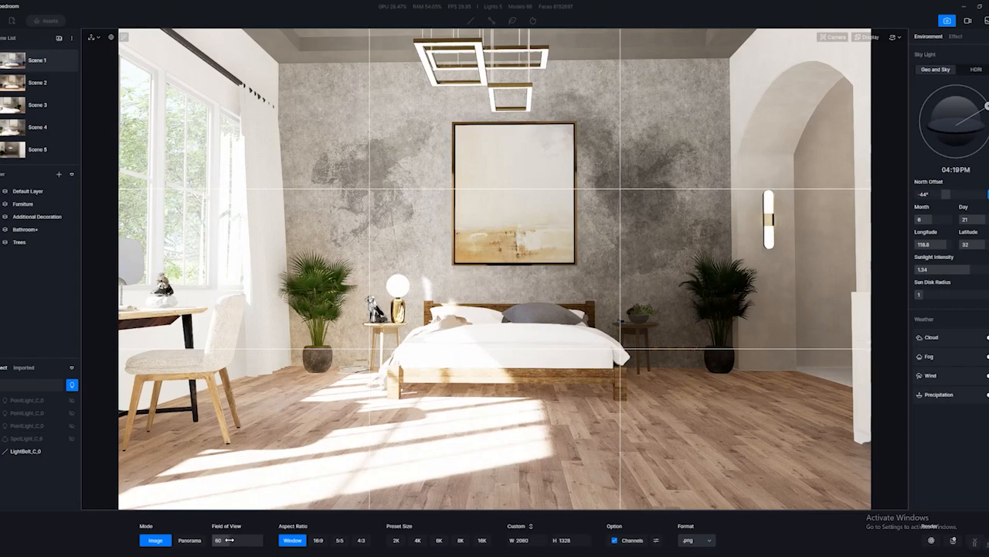
{"action": "left_click_drag", "start_coordinate": [229, 540], "coordinate": [228, 539]}
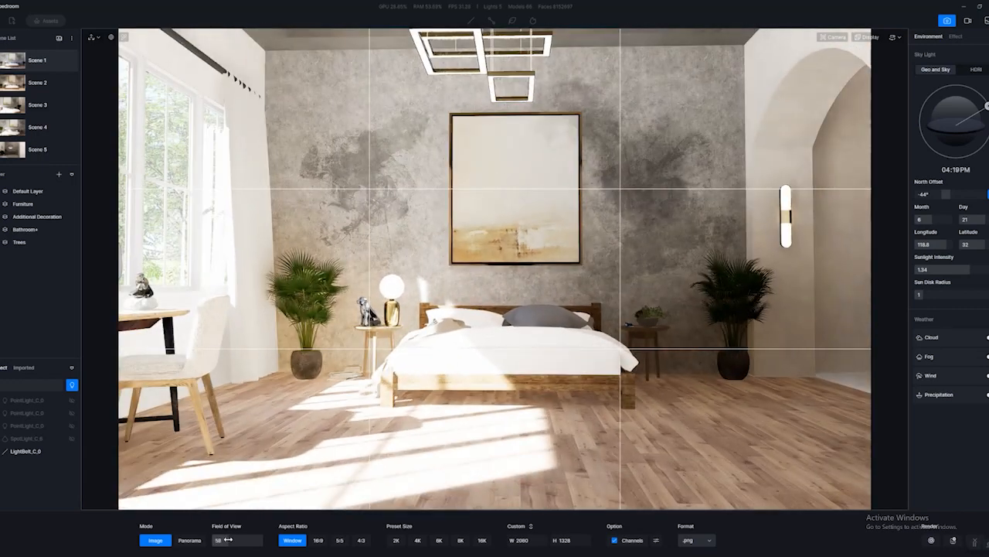
{"action": "left_click", "coordinate": [227, 540]}
{"action": "type", "text": "55"}
{"action": "key", "text": "Return"}
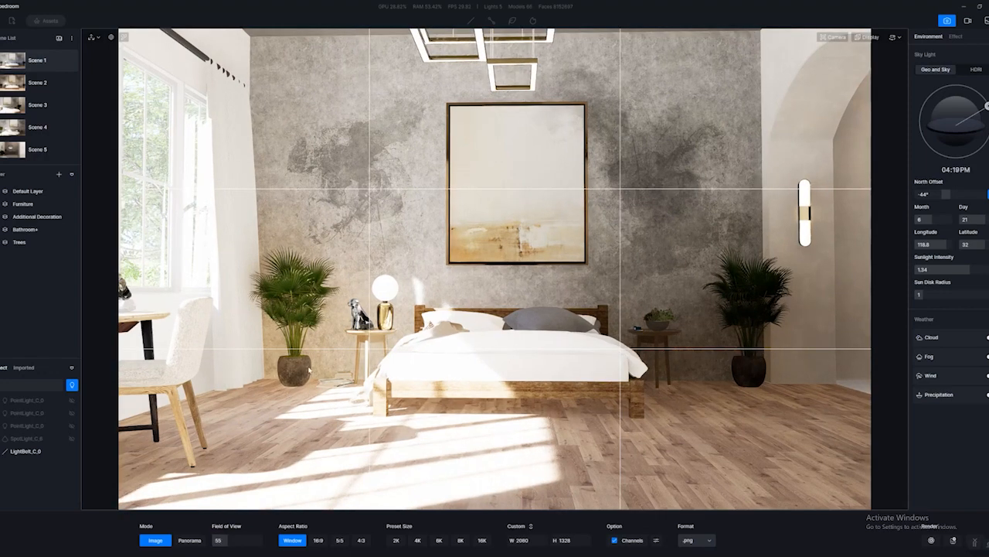
- Reframe the frontal view of the bed by adjusting the camera's distance, angle and height
{"action": "scroll", "coordinate": [309, 368], "scroll_direction": "down", "scroll_amount": 1}
{"action": "middle_click_drag", "start_coordinate": [308, 354], "coordinate": [309, 366]}
{"action": "scroll", "coordinate": [309, 366], "scroll_direction": "down", "scroll_amount": 1}
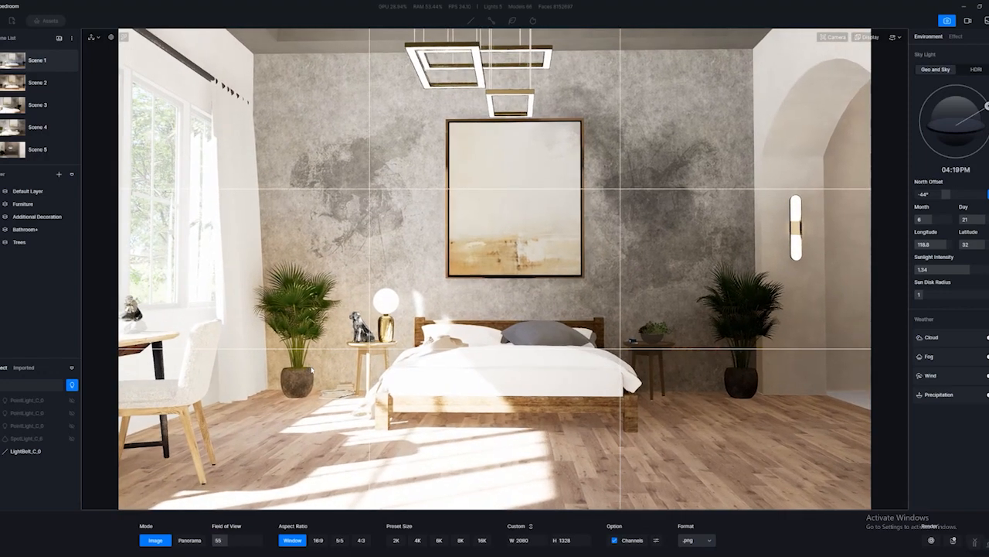
{"action": "scroll", "coordinate": [311, 369], "scroll_direction": "down", "scroll_amount": 1}
{"action": "right_click_drag", "start_coordinate": [311, 370], "coordinate": [318, 370]}
{"action": "scroll", "coordinate": [318, 369], "scroll_direction": "up", "scroll_amount": 1}
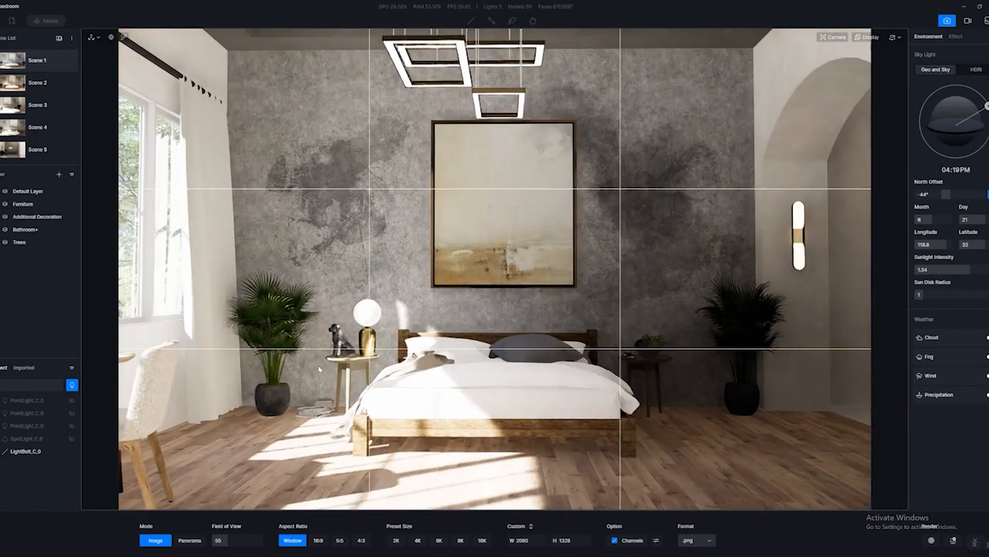
{"action": "key", "text": "q"}
{"action": "key", "text": "q"}
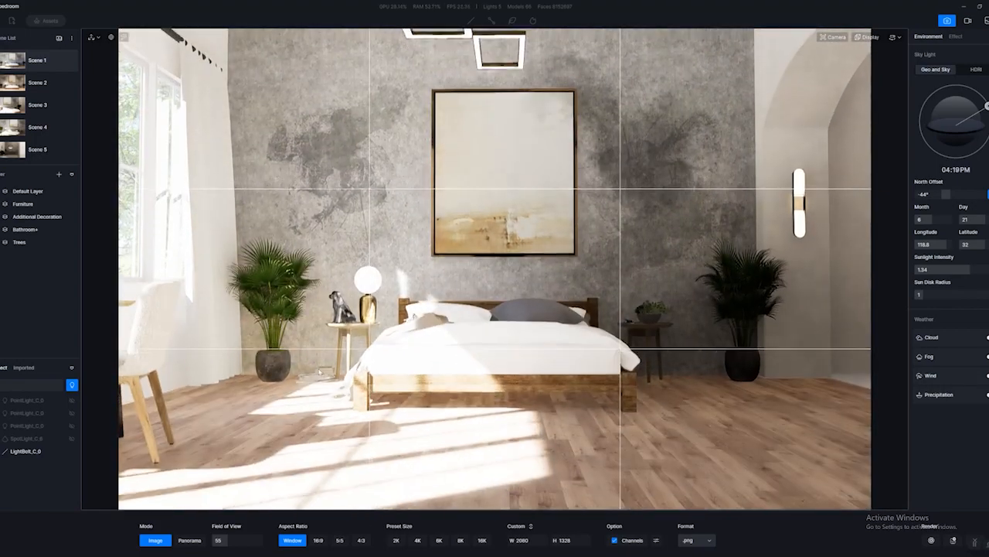
- Set the field of view to 65 and update Scene 1 with the reframed view
{"action": "left_click_drag", "start_coordinate": [224, 541], "coordinate": [234, 540]}
{"action": "left_click", "coordinate": [228, 540]}
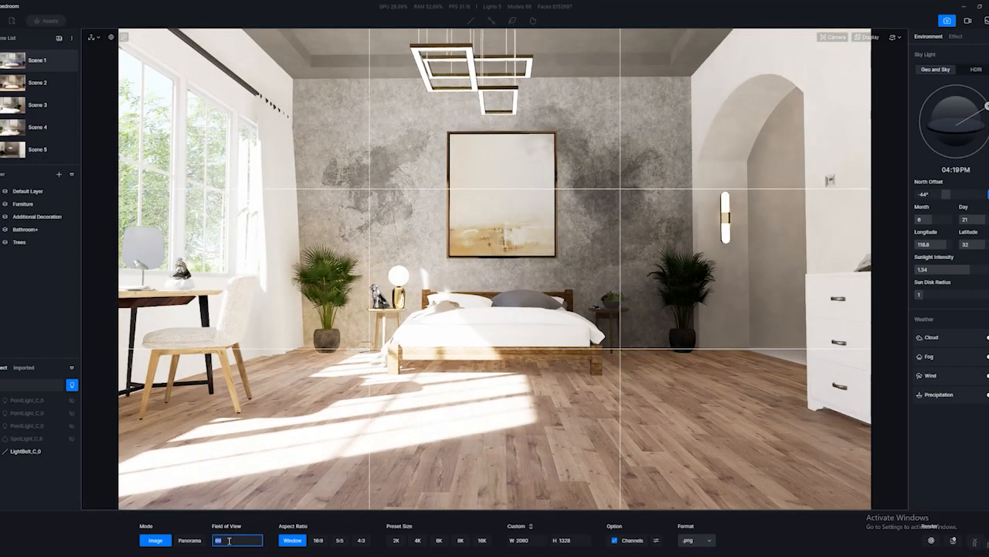
{"action": "type", "text": "65"}
{"action": "key", "text": "Return"}
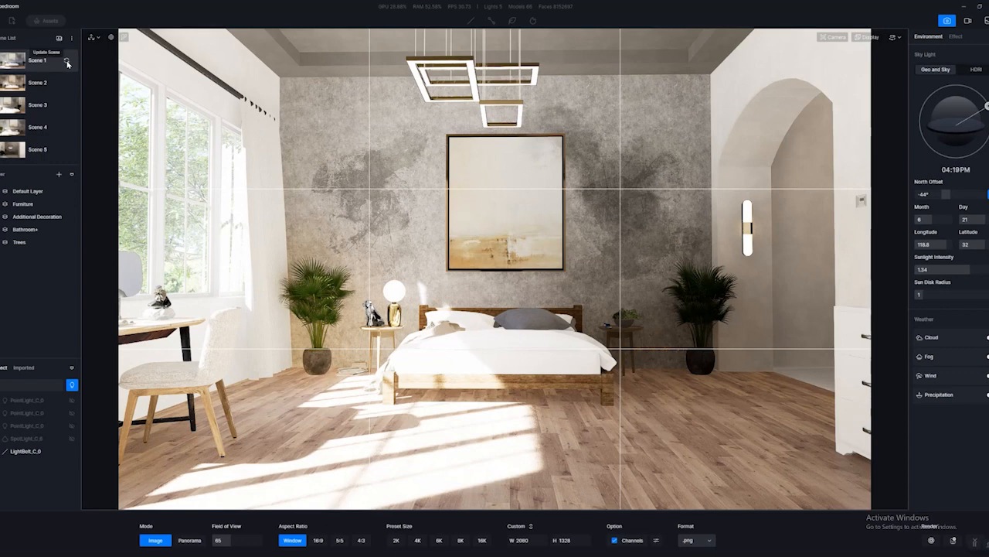
{"action": "left_click", "coordinate": [68, 63]}
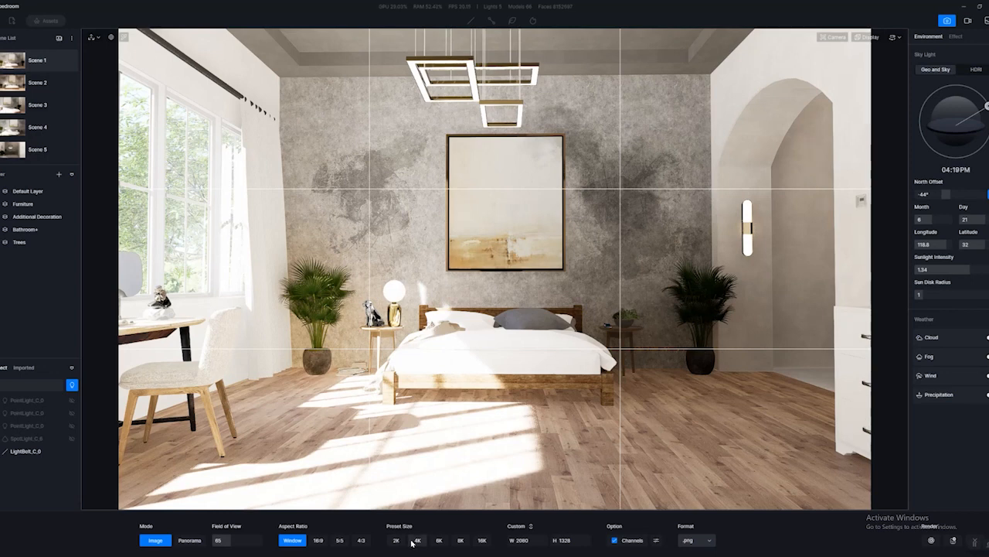
- Try the 16:9 aspect ratio and the preset image sizes up to 16K, finishing on the 2K output size
{"action": "left_click", "coordinate": [318, 540]}
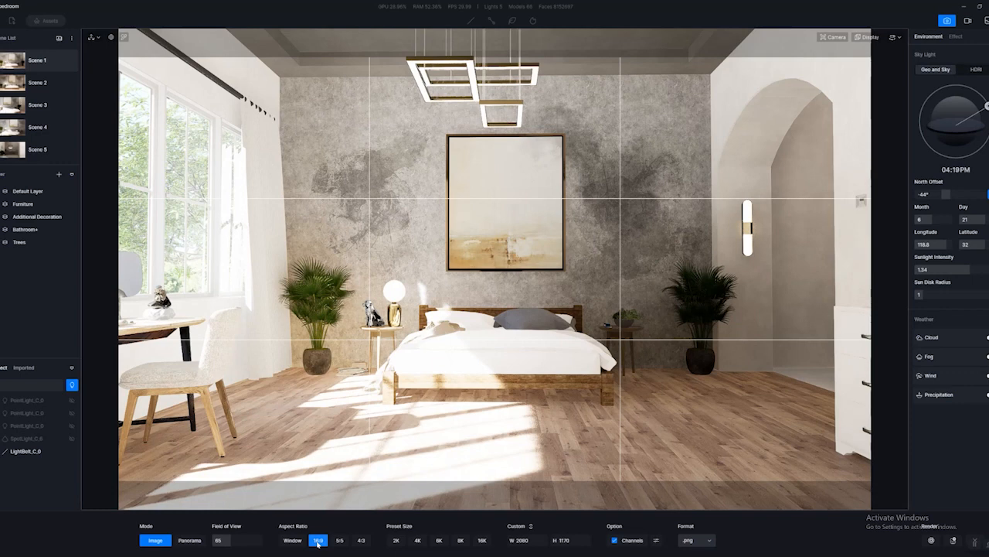
{"action": "left_click", "coordinate": [292, 540]}
{"action": "left_click", "coordinate": [317, 541]}
{"action": "left_click", "coordinate": [397, 541]}
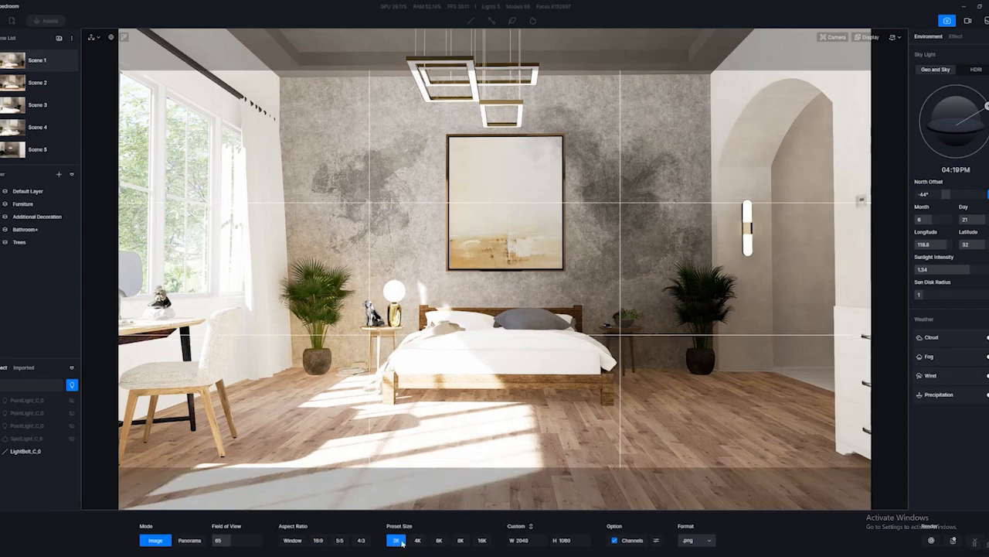
{"action": "left_click", "coordinate": [417, 539]}
{"action": "left_click", "coordinate": [439, 540]}
{"action": "left_click", "coordinate": [462, 543]}
{"action": "left_click", "coordinate": [482, 542]}
{"action": "left_click", "coordinate": [398, 544]}
{"action": "left_click", "coordinate": [419, 542]}
{"action": "left_click", "coordinate": [398, 541]}
- Turn and shift the camera sideways to recentre the frontal view of the bed
{"action": "right_click_drag", "start_coordinate": [467, 386], "coordinate": [446, 374]}
{"action": "key", "text": "d"}
{"action": "key", "text": "d"}
{"action": "key", "text": "a"}
{"action": "key", "text": "d"}
{"action": "key", "text": "a"}
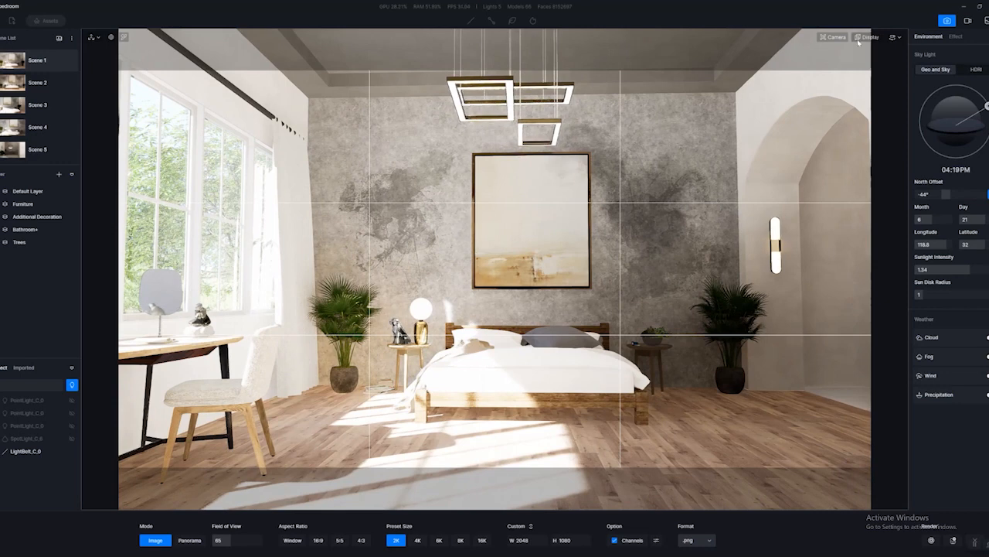
- Set the fly navigation speed to 2 and move the camera slightly sideways and closer to the bed
{"action": "left_click", "coordinate": [826, 37]}
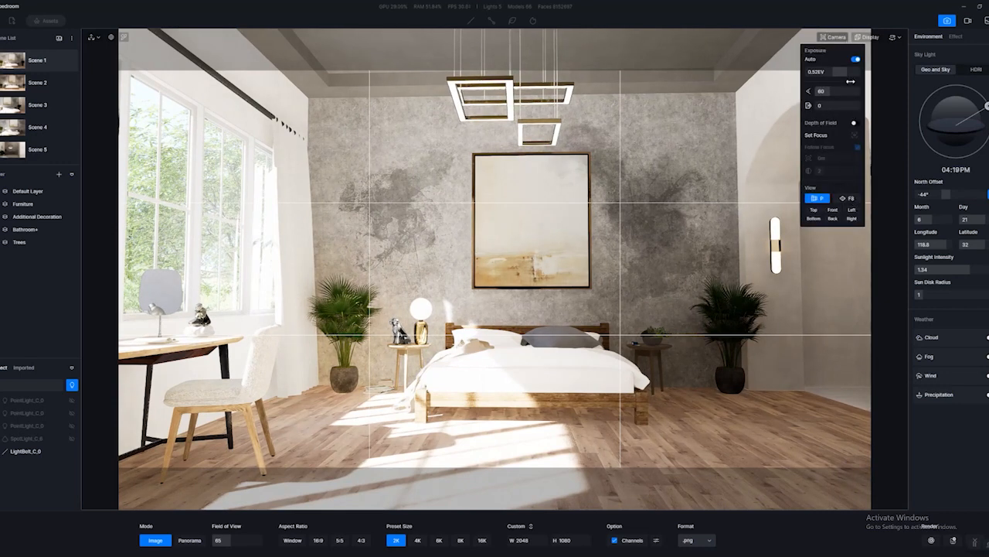
{"action": "left_click", "coordinate": [893, 37]}
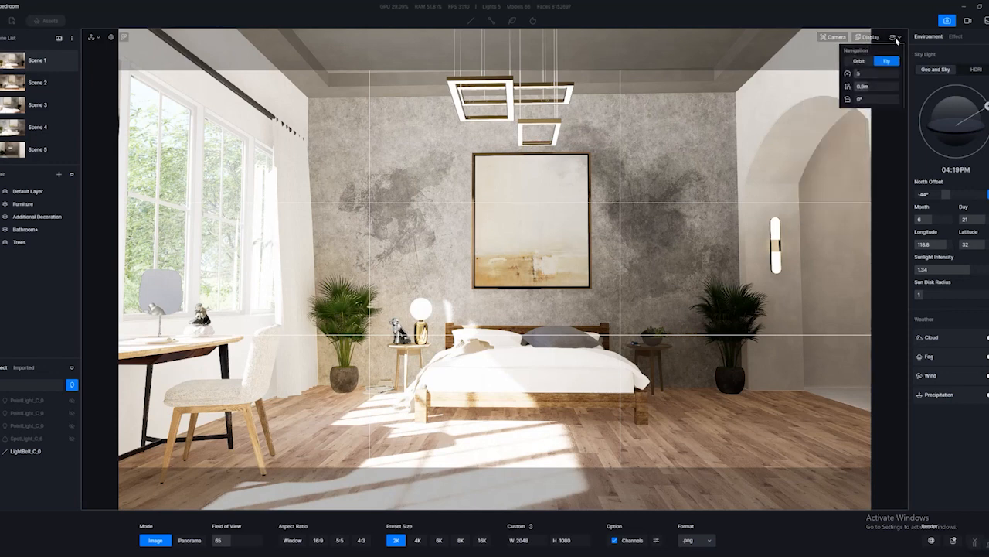
{"action": "left_click", "coordinate": [859, 76]}
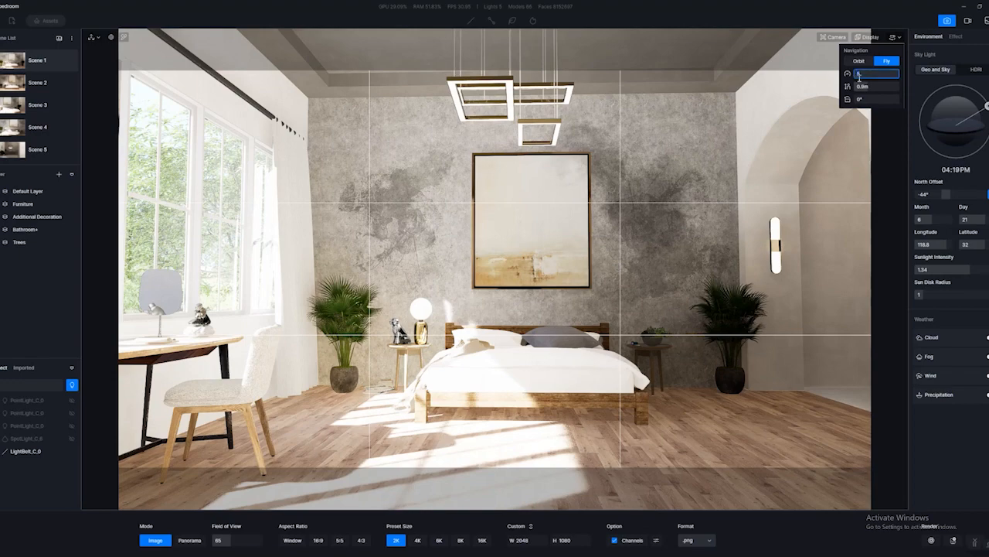
{"action": "type", "text": "2"}
{"action": "key", "text": "Return"}
{"action": "key", "text": "d"}
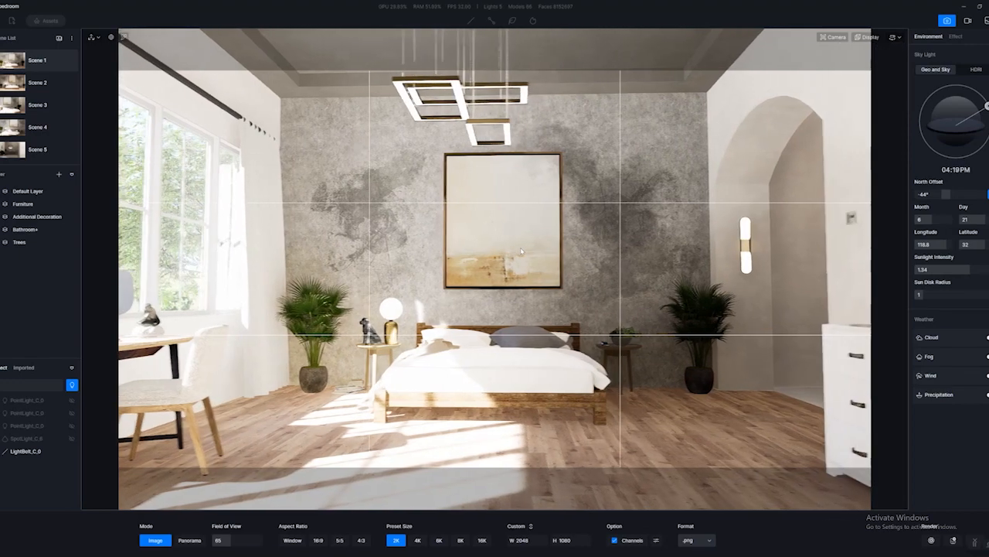
{"action": "key", "text": "w"}
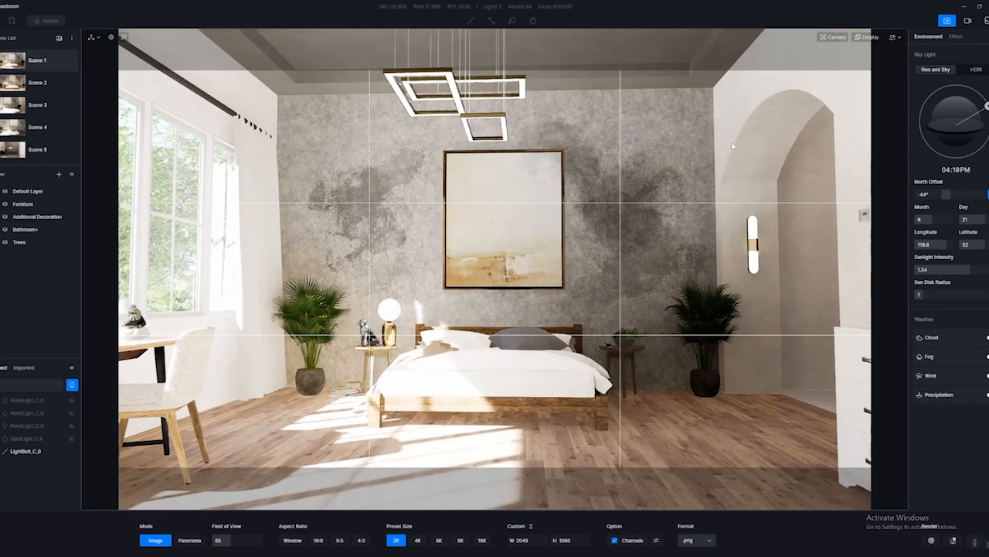
- Switch the camera to the F8 two-point perspective view and recentre the bed in the frame
{"action": "left_click", "coordinate": [834, 36]}
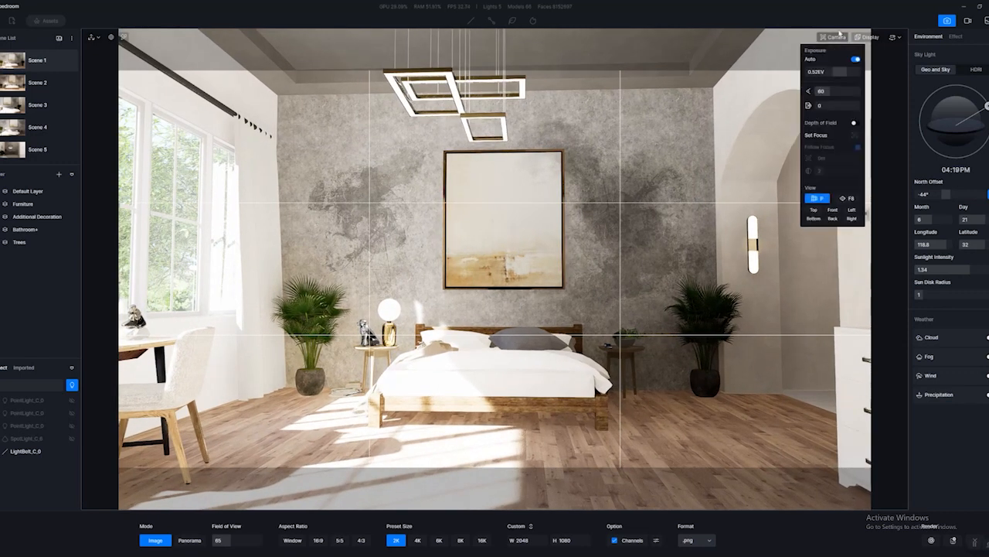
{"action": "left_click", "coordinate": [846, 199]}
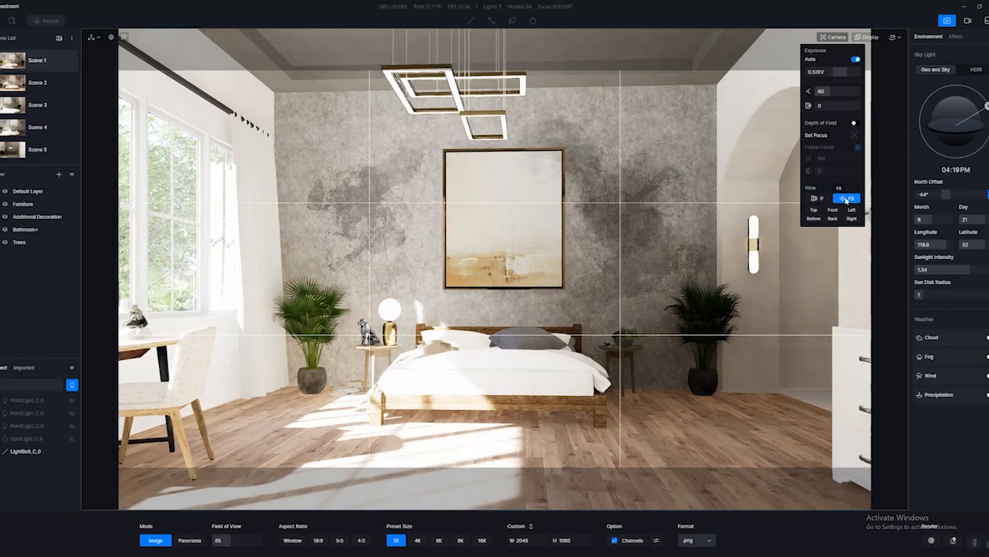
{"action": "left_click", "coordinate": [561, 278]}
{"action": "mouse_move", "coordinate": [561, 277]}
{"action": "middle_mouse_down"}
{"action": "mouse_move", "coordinate": [572, 274]}
{"action": "mouse_move", "coordinate": [561, 277]}
{"action": "middle_mouse_up"}
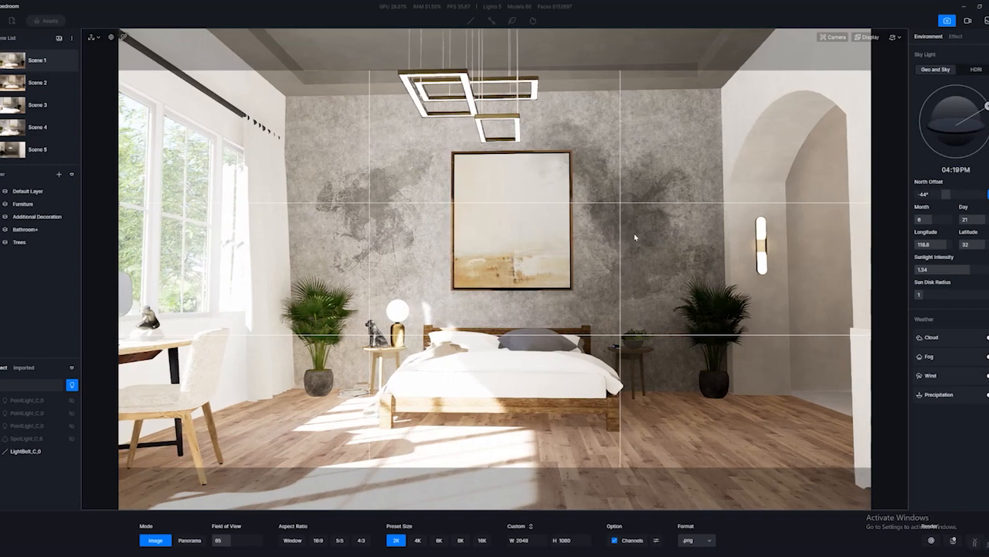
{"action": "left_click", "coordinate": [834, 37]}
{"action": "left_click", "coordinate": [846, 199]}
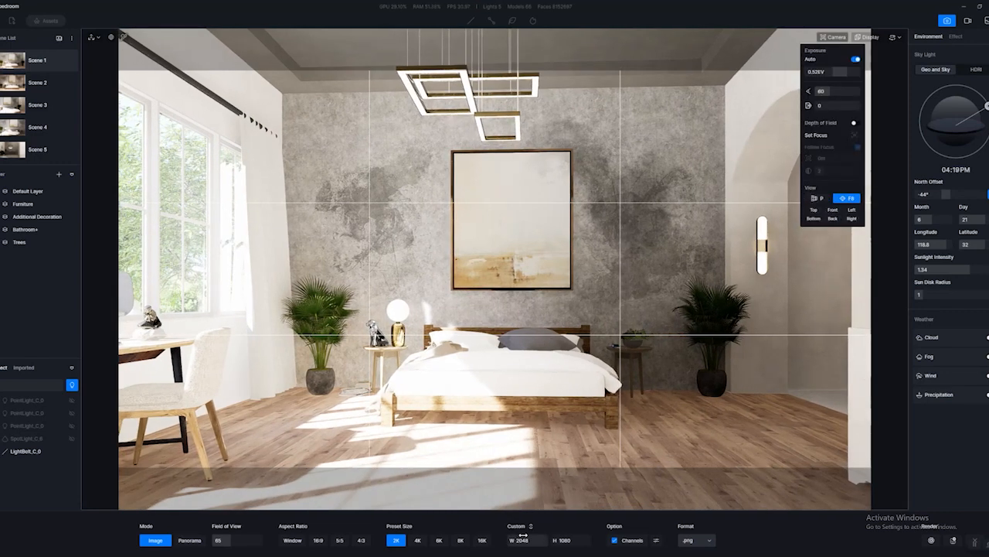
- Keep the 2K output size, turn off the extra channels and set the image format to JPG
{"action": "left_click", "coordinate": [396, 543]}
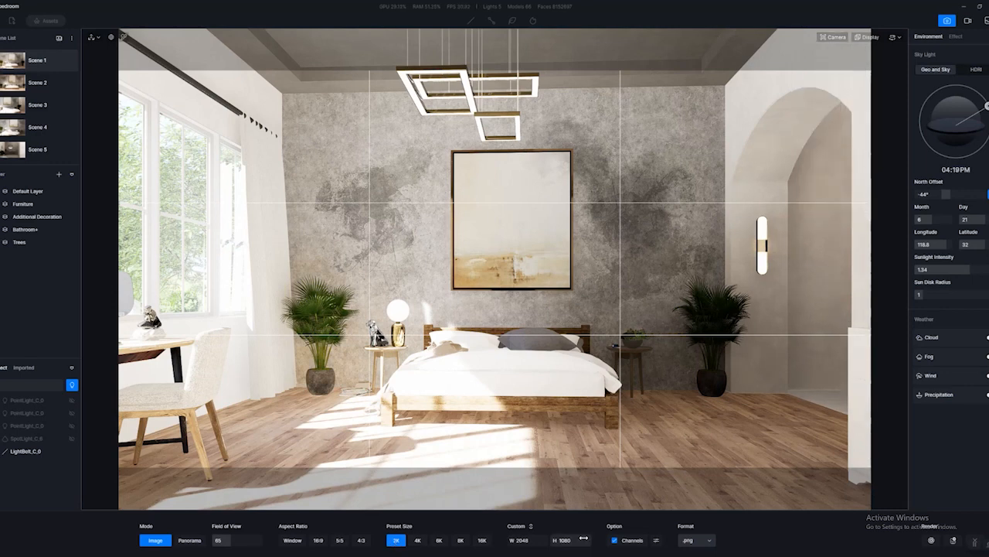
{"action": "left_click", "coordinate": [615, 541]}
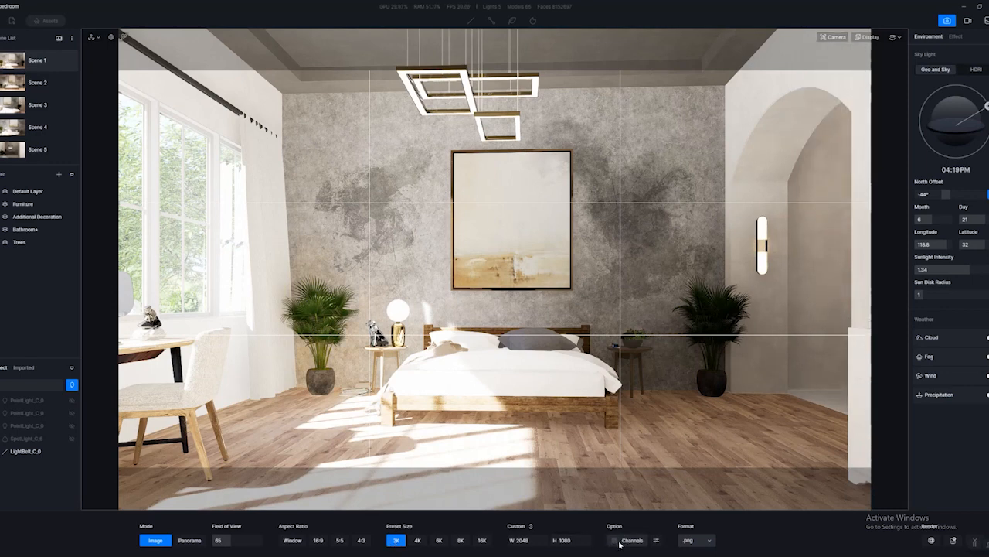
{"action": "left_click", "coordinate": [688, 541]}
{"action": "left_click", "coordinate": [680, 533]}
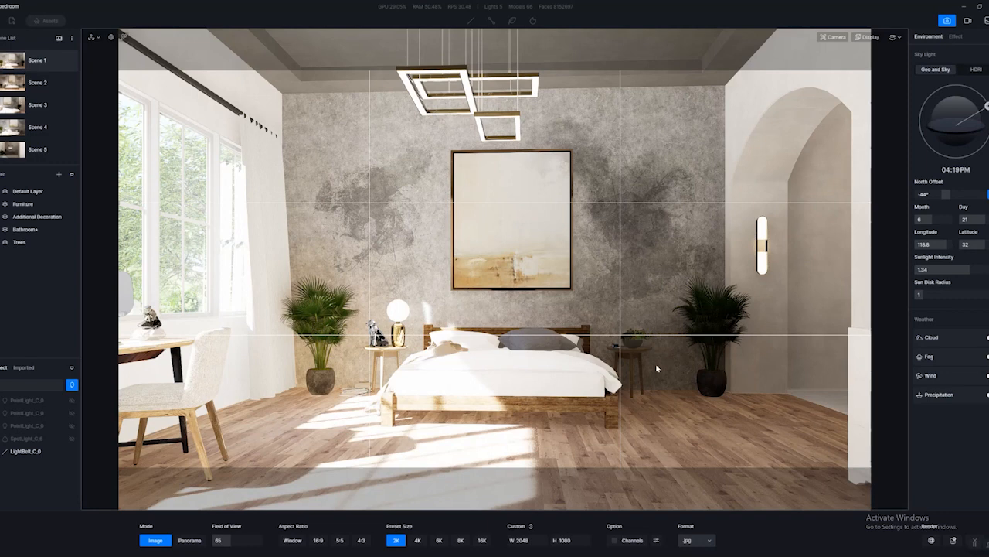
- Check the effect settings, then render the bedroom view and save the image in the Udemy Renders folder
{"action": "left_click", "coordinate": [957, 37]}
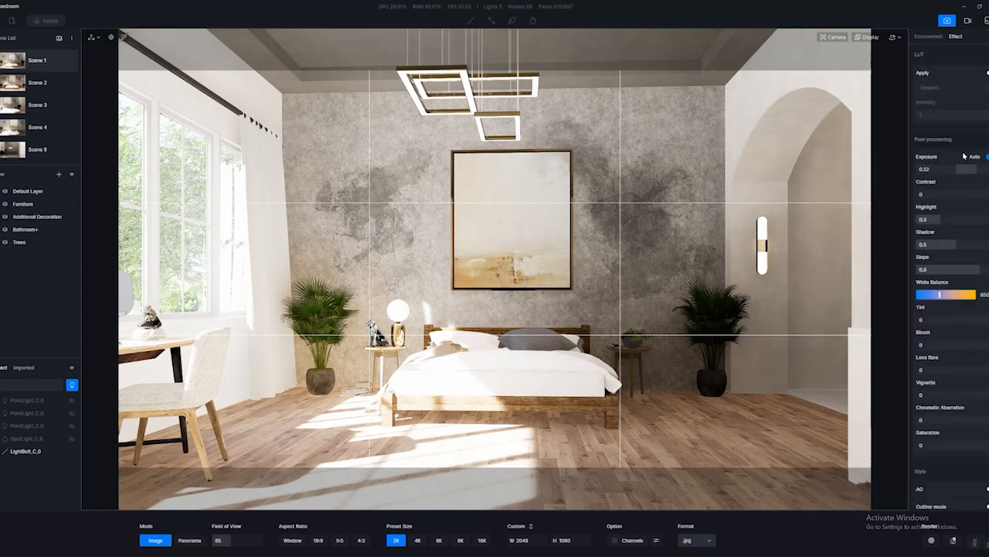
{"action": "left_click", "coordinate": [928, 37]}
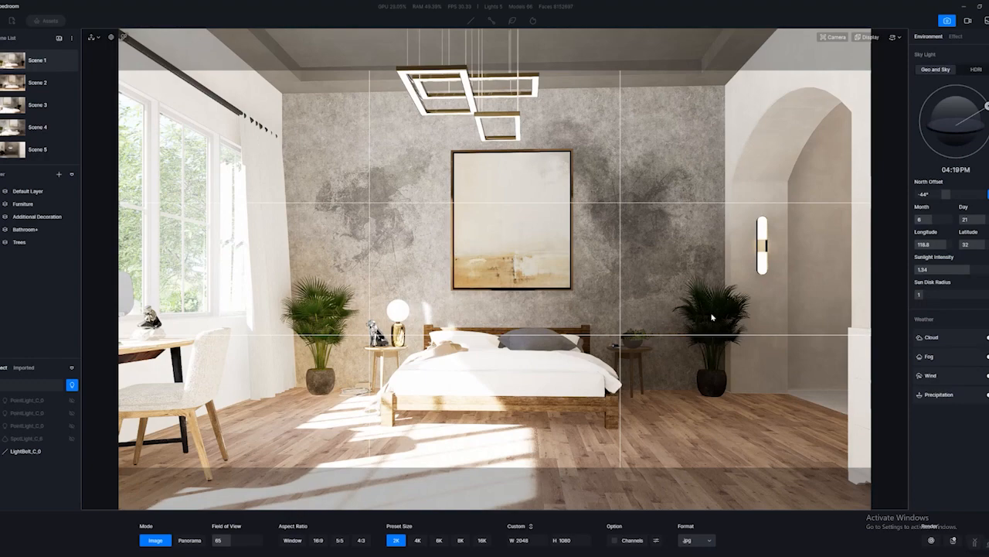
{"action": "left_click", "coordinate": [931, 539]}
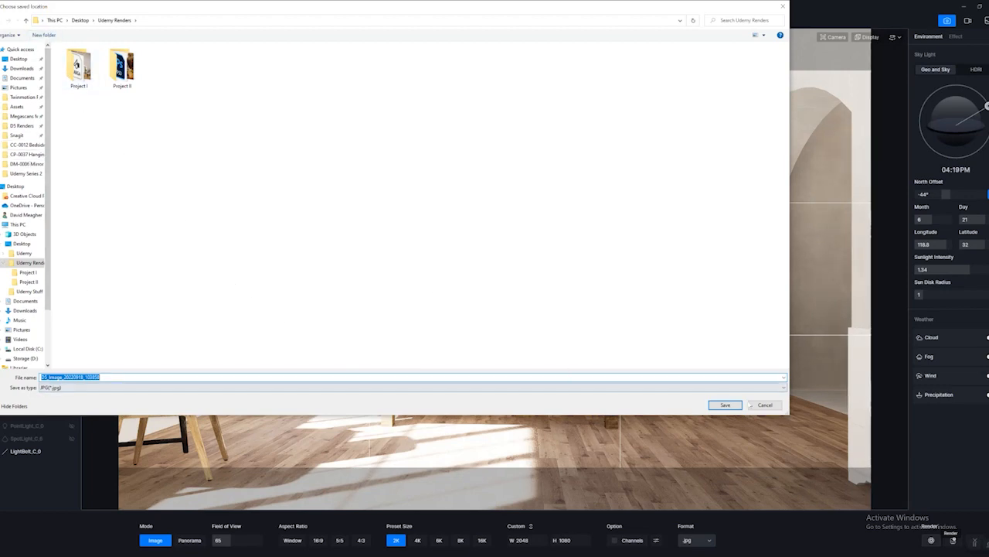
{"action": "left_click", "coordinate": [725, 404]}
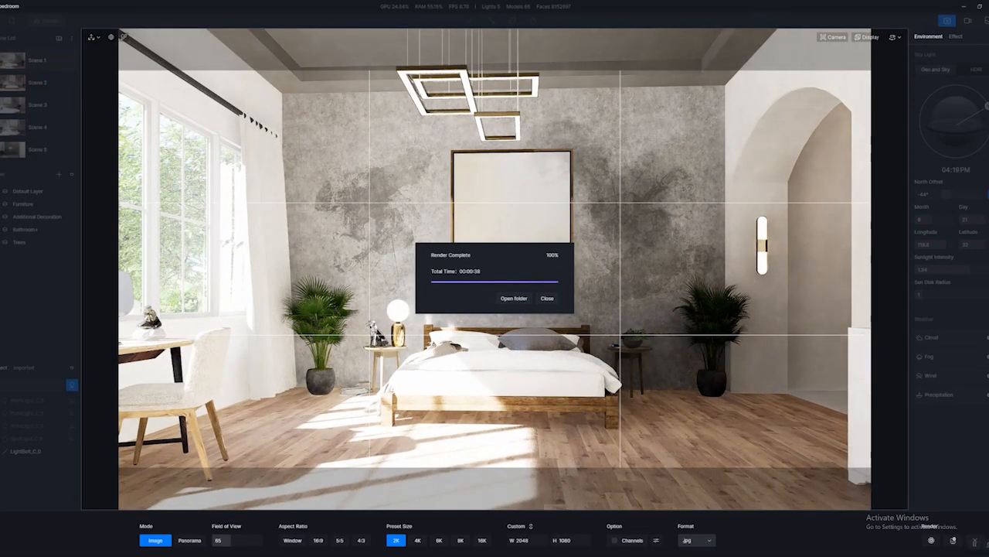
- Open the rendered bedroom image from its output folder, examine it up close, and close both the image and the render notice
{"action": "mouse_move", "coordinate": [234, 554]}
{"action": "left_click", "coordinate": [272, 538]}
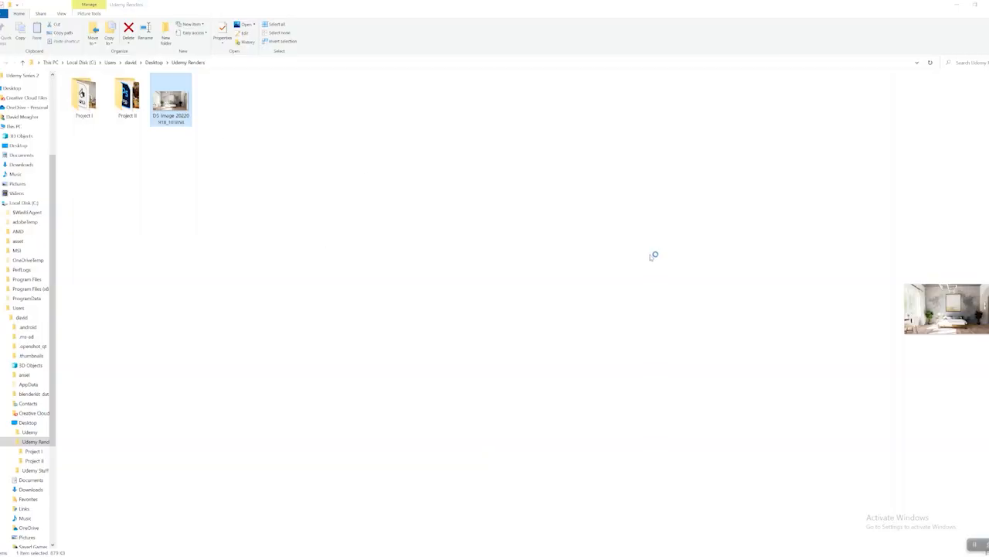
{"action": "key", "text": "Return"}
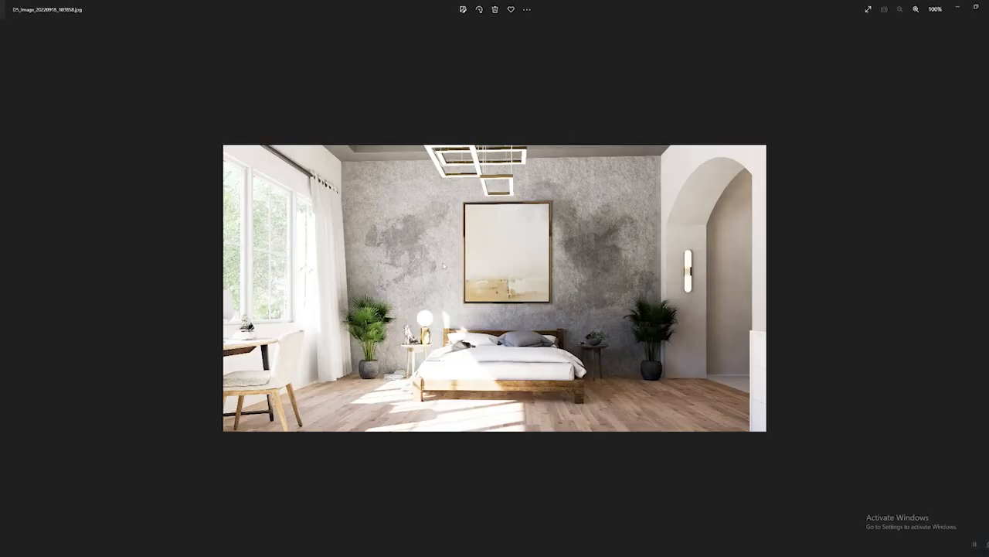
{"action": "scroll", "coordinate": [444, 266], "scroll_direction": "up", "scroll_amount": 3}
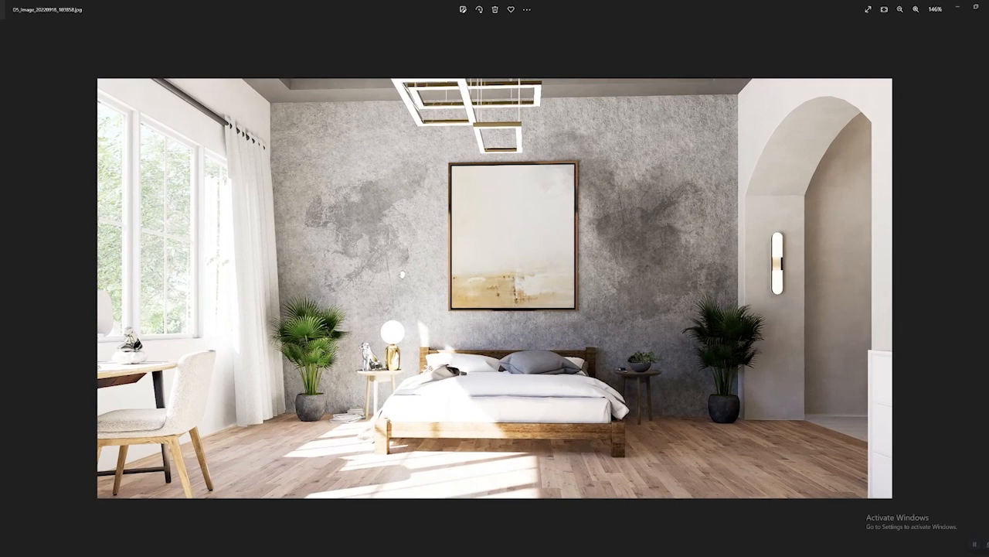
{"action": "scroll", "coordinate": [637, 233], "scroll_direction": "down", "scroll_amount": 2}
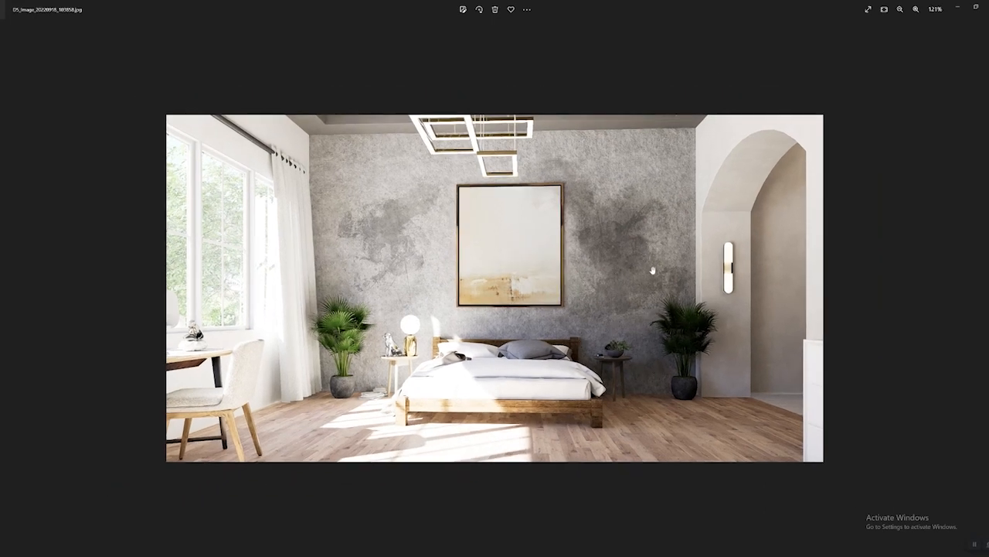
{"action": "scroll", "coordinate": [622, 272], "scroll_direction": "up", "scroll_amount": 1}
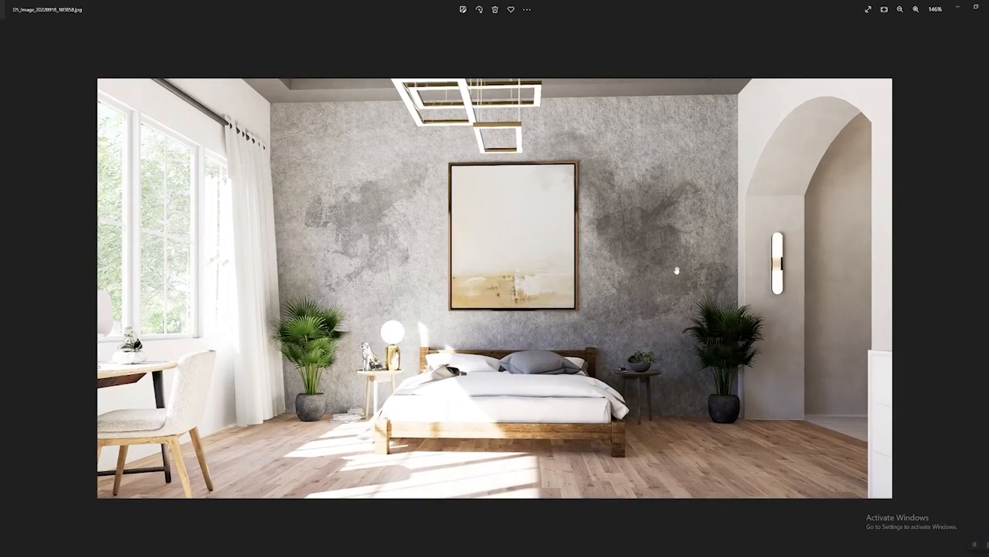
{"action": "left_click", "coordinate": [987, 4]}
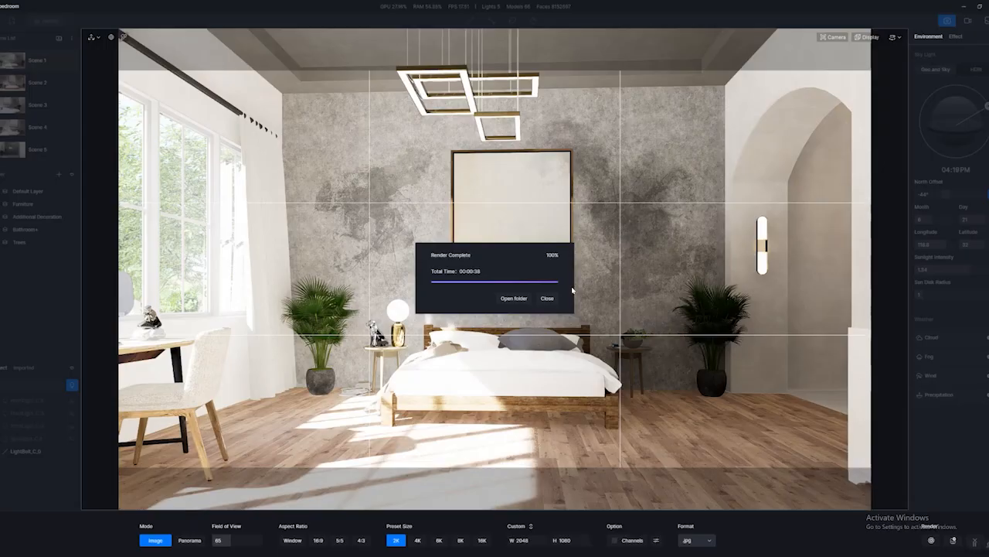
{"action": "left_click", "coordinate": [545, 299]}
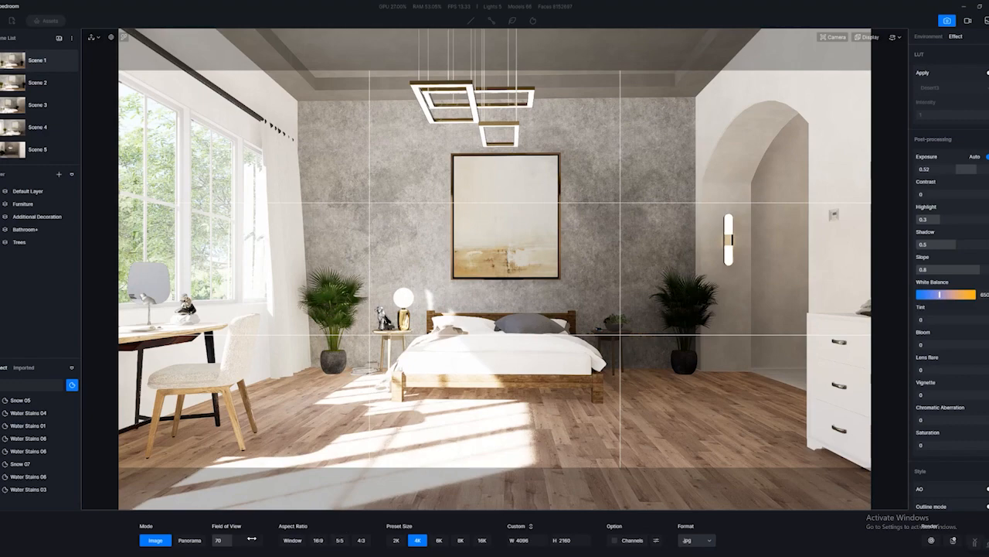
- Review Scenes 1 to 3 and the camera options, finishing on Scene 2
{"action": "left_click", "coordinate": [8, 82]}
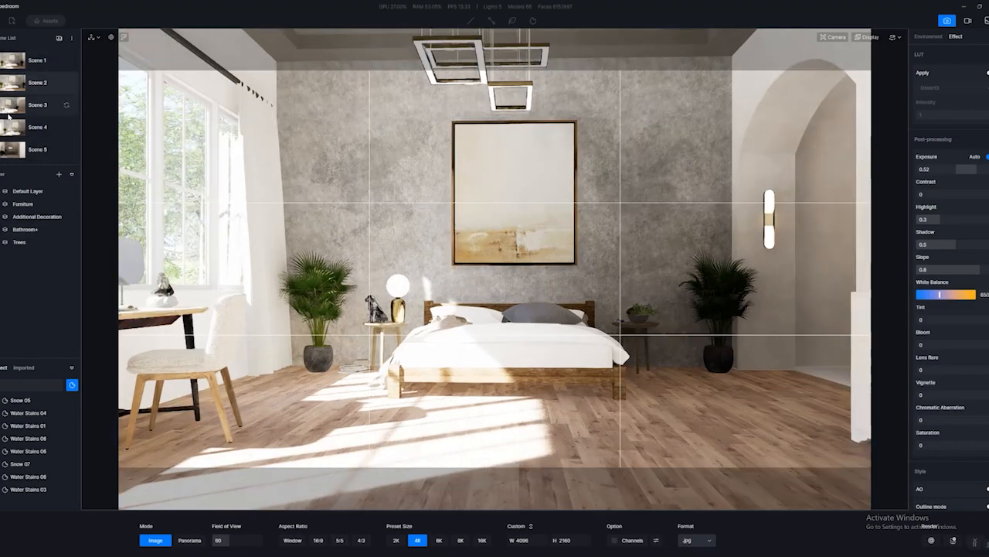
{"action": "left_click", "coordinate": [8, 112]}
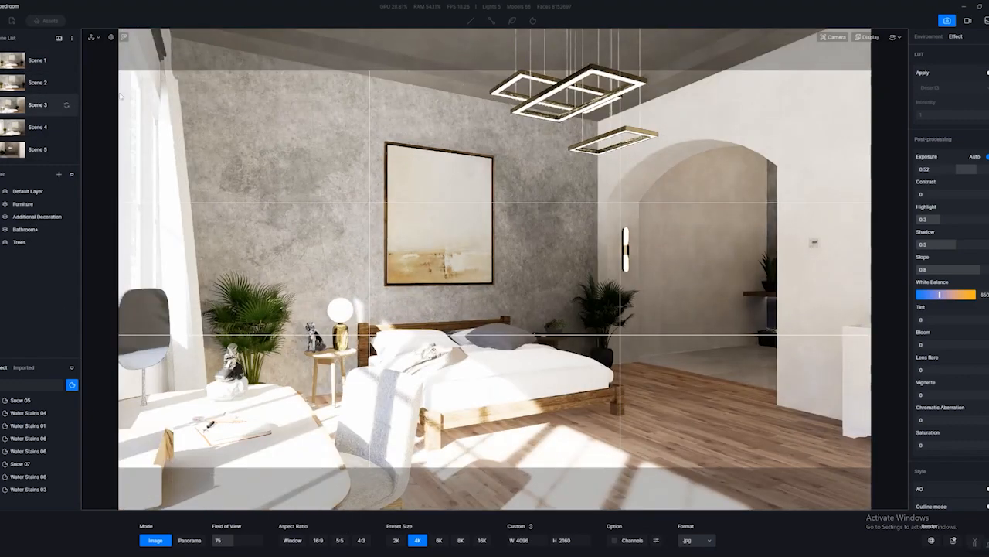
{"action": "left_click", "coordinate": [829, 38]}
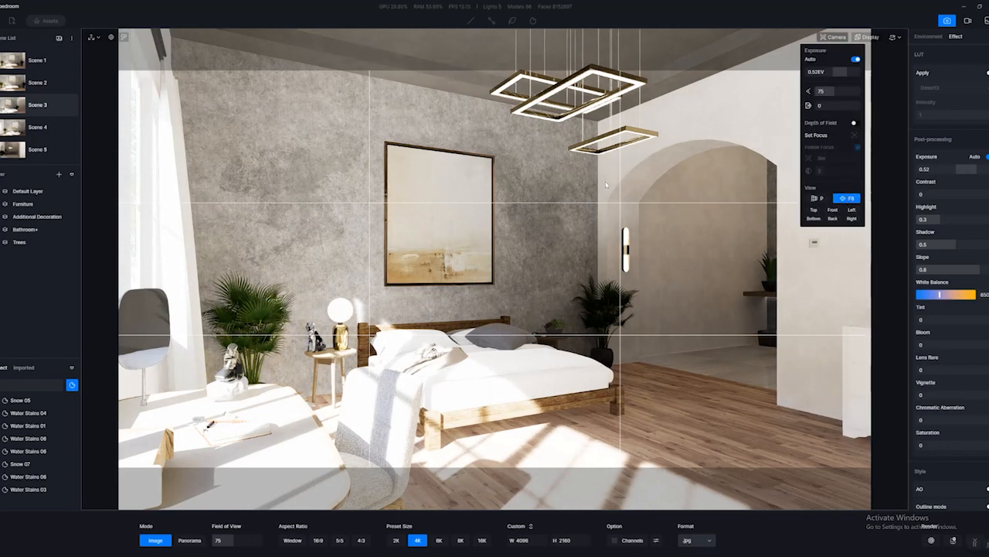
{"action": "left_click", "coordinate": [24, 60]}
{"action": "left_click", "coordinate": [19, 80]}
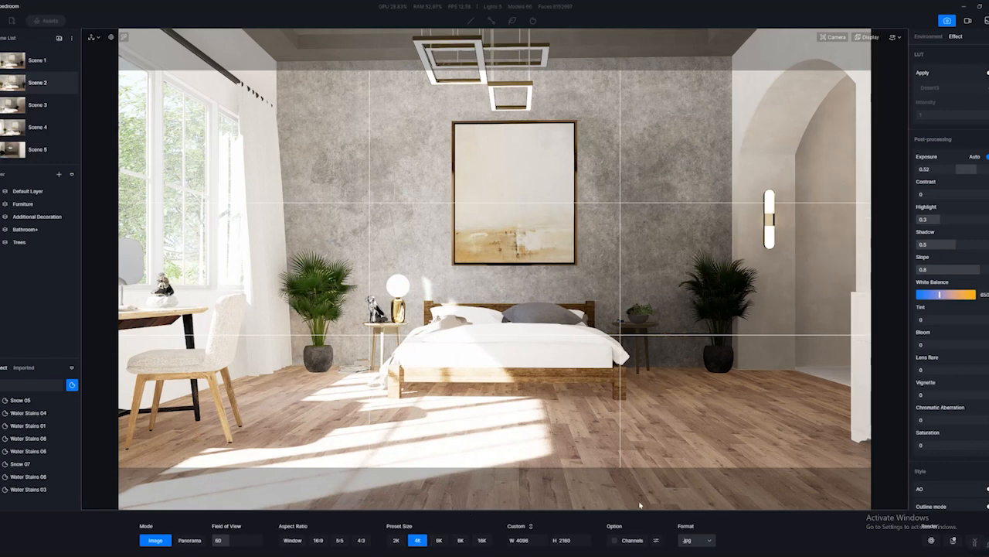
- Examine the render channel options with channels enabled, then turn channels off and set the image format to TGA
{"action": "left_click", "coordinate": [615, 541]}
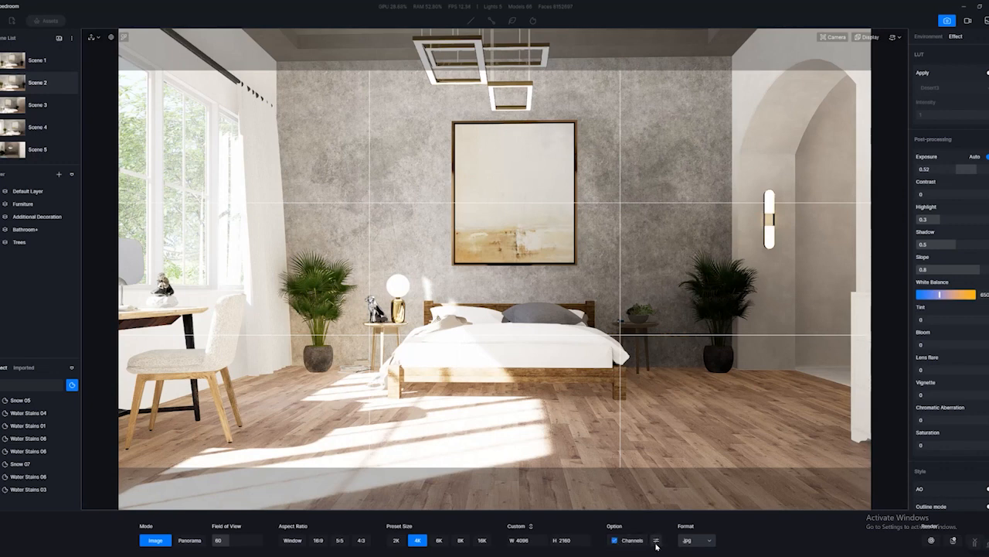
{"action": "left_click", "coordinate": [656, 541]}
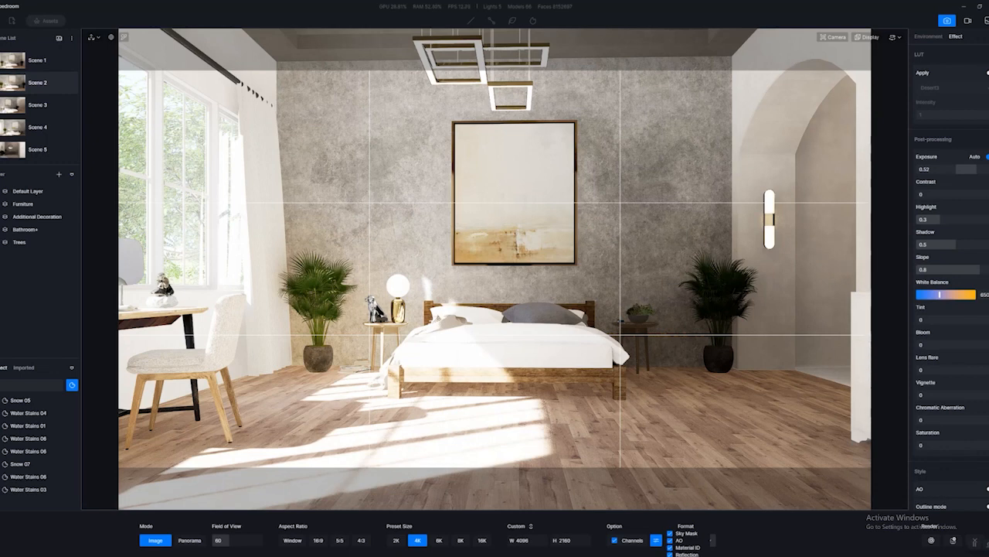
{"action": "left_click", "coordinate": [670, 534]}
{"action": "left_click", "coordinate": [783, 535]}
{"action": "left_click", "coordinate": [703, 543]}
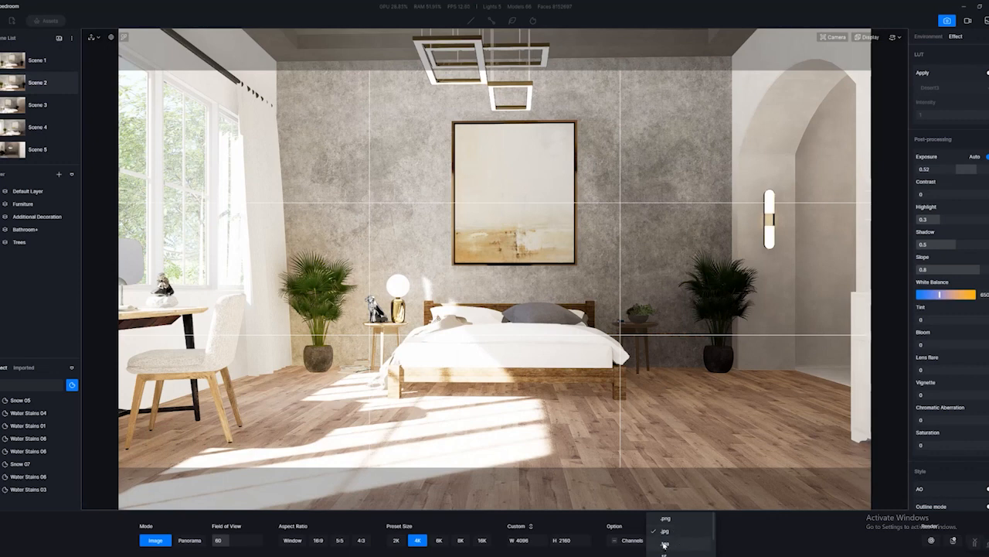
{"action": "left_click", "coordinate": [666, 543]}
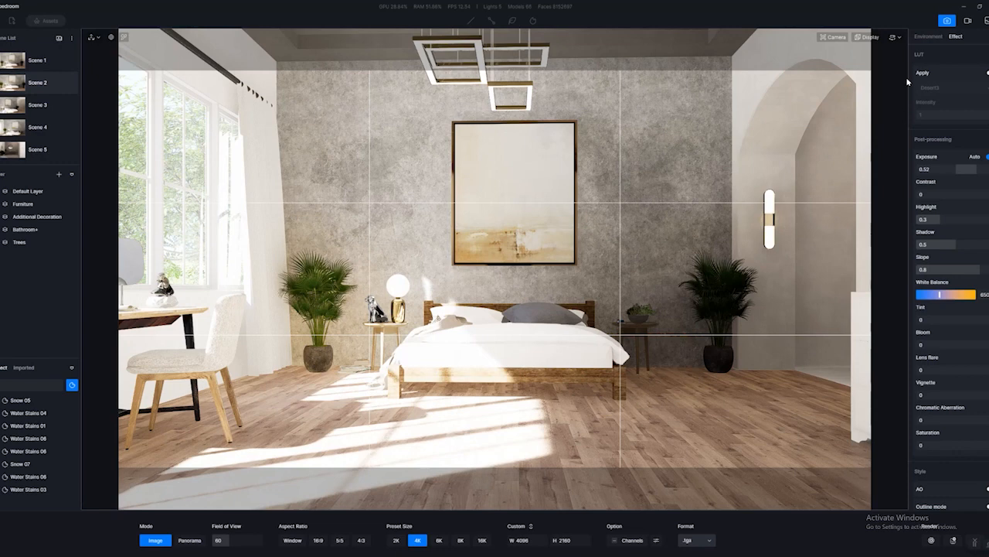
- Collapse the LUT settings, switch to Scene 1, and set its exposure to 0 with auto exposure off
{"action": "left_click", "coordinate": [918, 56]}
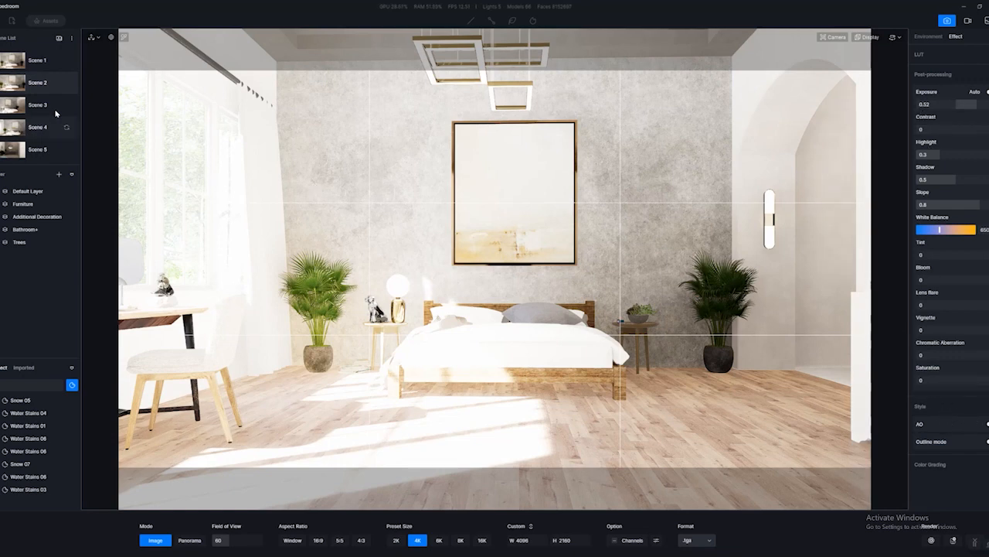
{"action": "left_click", "coordinate": [13, 58]}
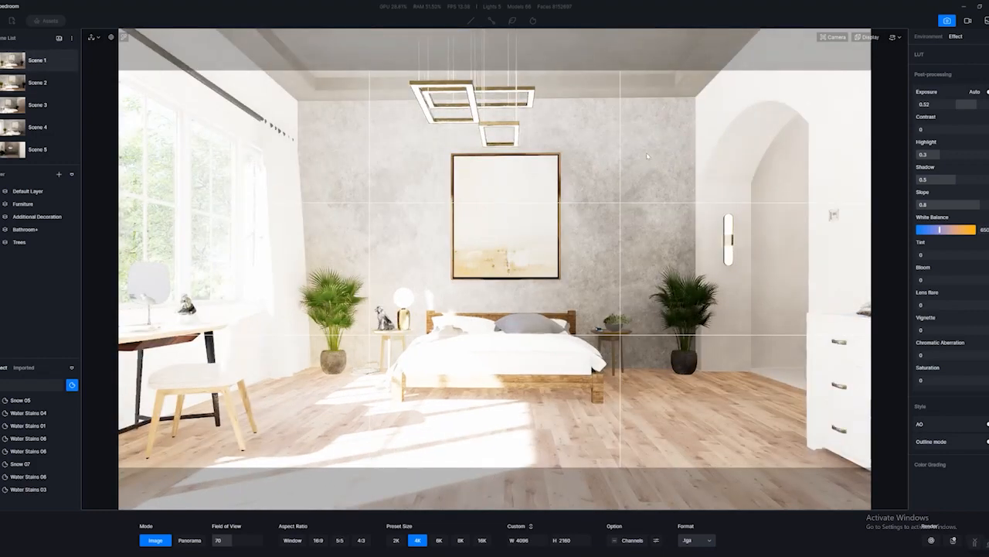
{"action": "left_click_drag", "start_coordinate": [976, 104], "coordinate": [958, 104]}
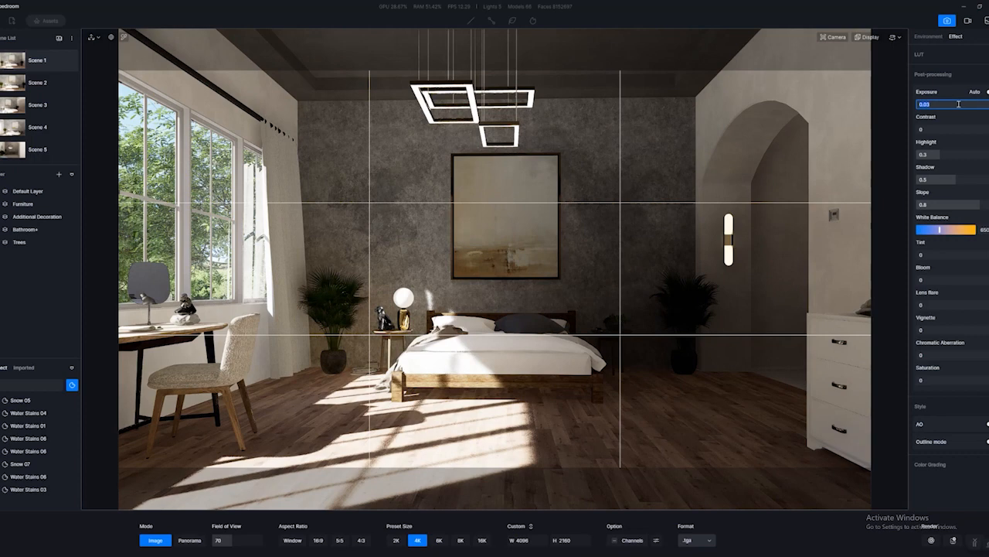
{"action": "type", "text": "0"}
{"action": "key", "text": "Return"}
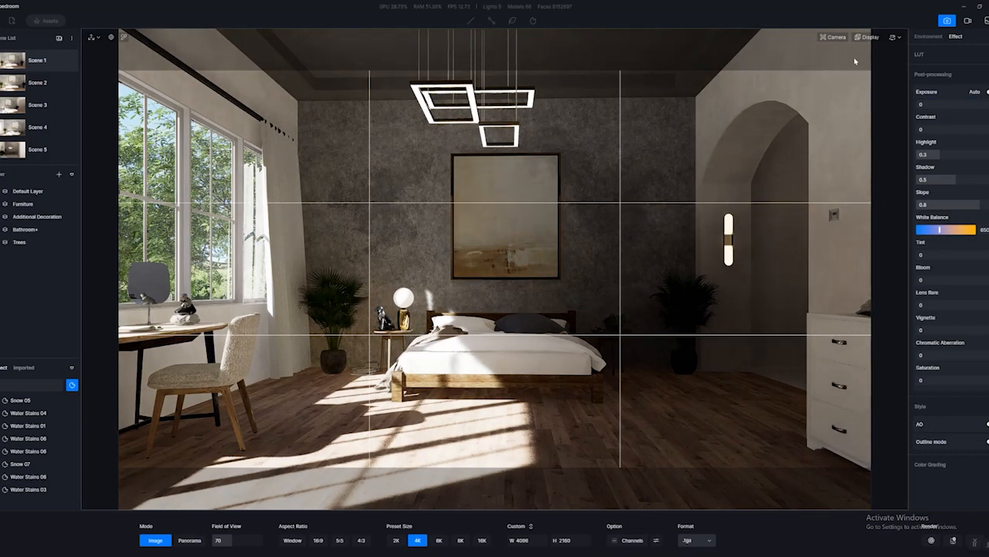
- Hide the composition grid in the viewport and set the Scene 1 exposure to 0.24
{"action": "left_click", "coordinate": [868, 38]}
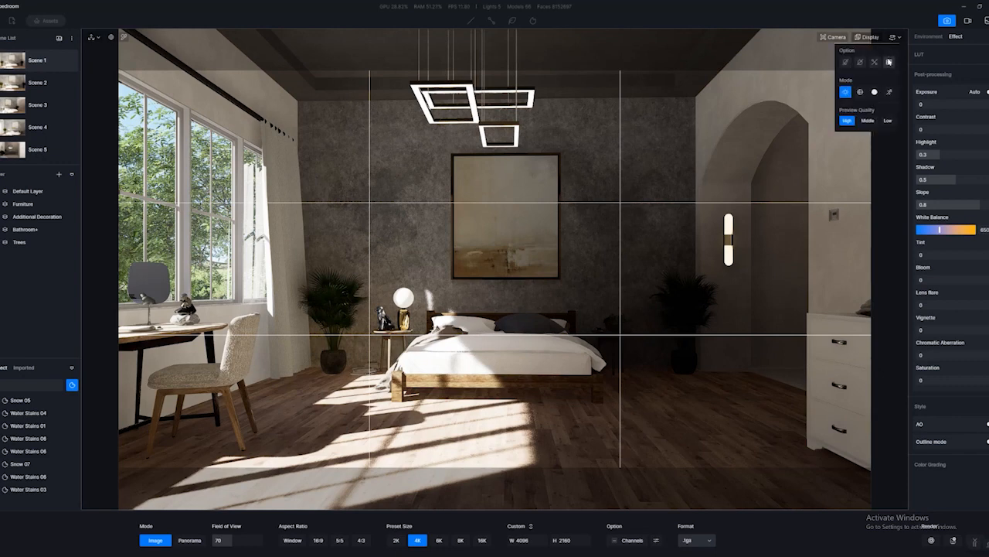
{"action": "left_click", "coordinate": [889, 62]}
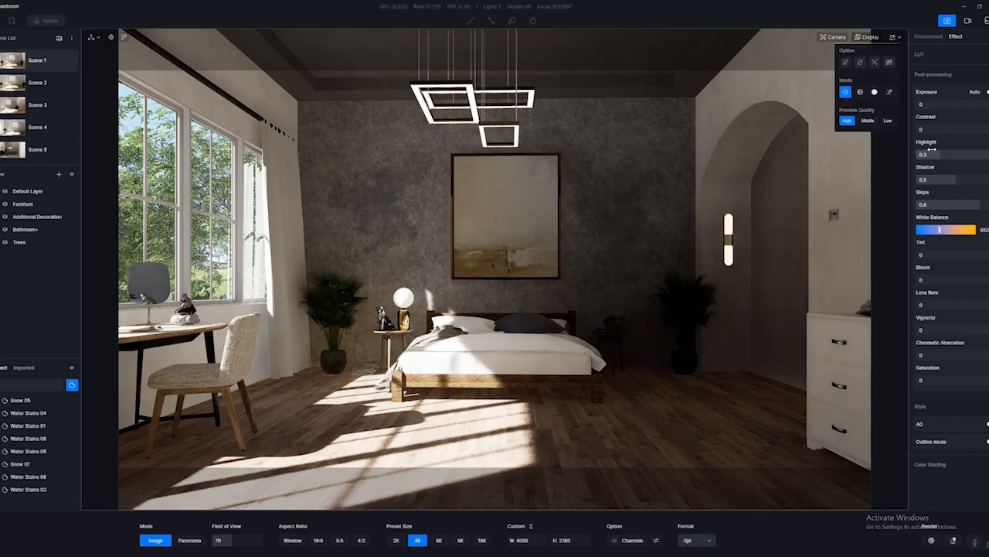
{"action": "left_click", "coordinate": [923, 105]}
{"action": "left_click_drag", "start_coordinate": [922, 105], "coordinate": [965, 106]}
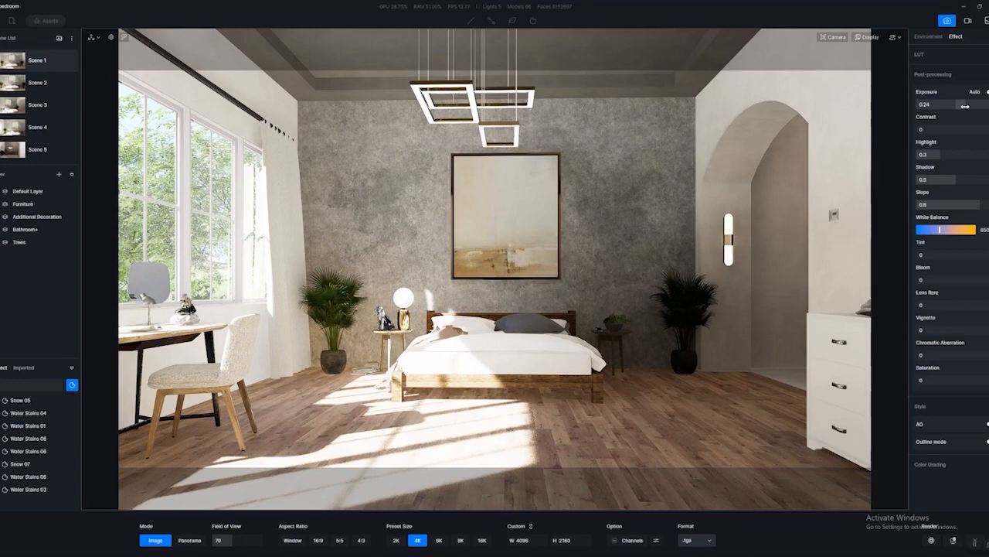
{"action": "left_click_drag", "start_coordinate": [965, 106], "coordinate": [965, 105]}
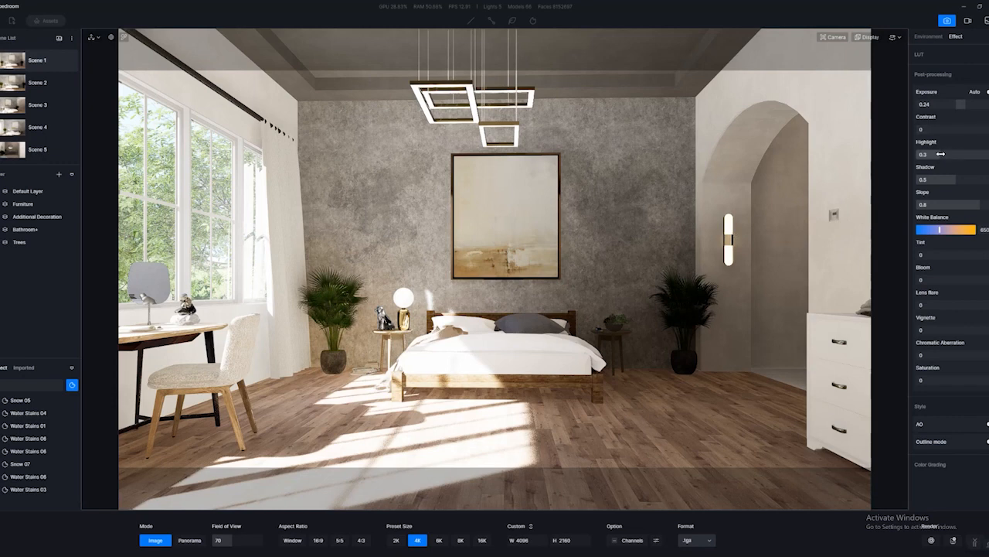
- Set the post-processing highlight to 0.72 and the slope to 0.8, try a shadow of 0.2, and raise the shadow
{"action": "left_click_drag", "start_coordinate": [940, 155], "coordinate": [973, 157]}
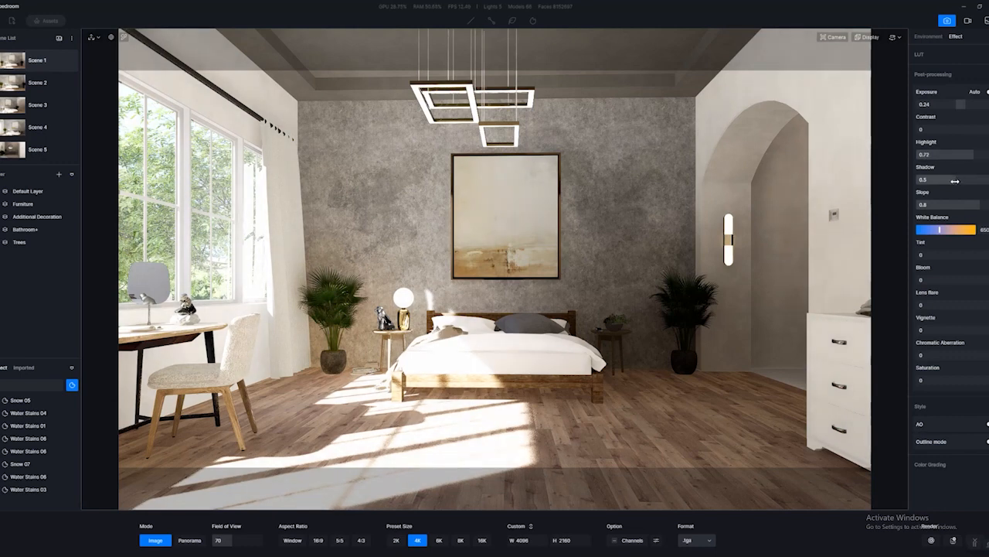
{"action": "left_click_drag", "start_coordinate": [958, 179], "coordinate": [965, 212]}
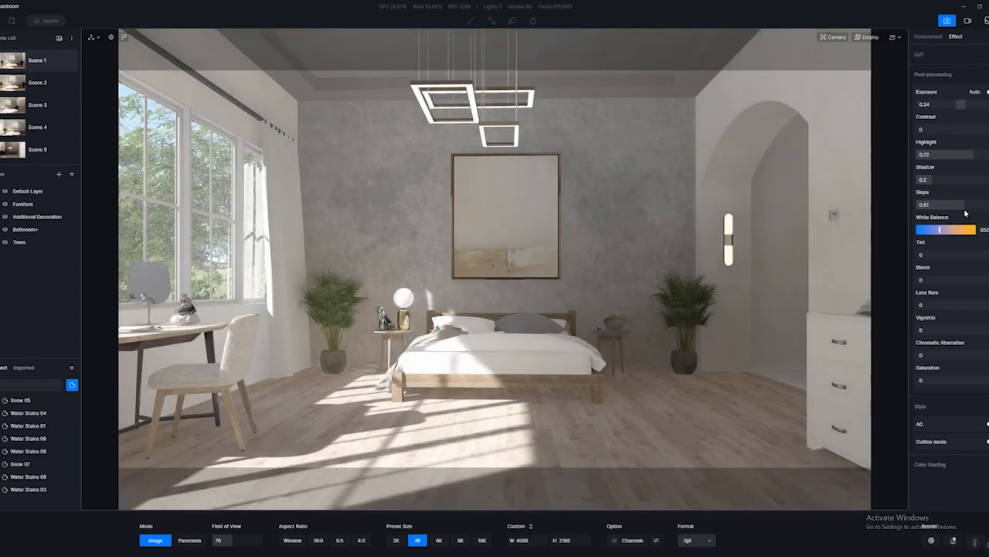
{"action": "left_click", "coordinate": [962, 205]}
{"action": "type", "text": "0."}
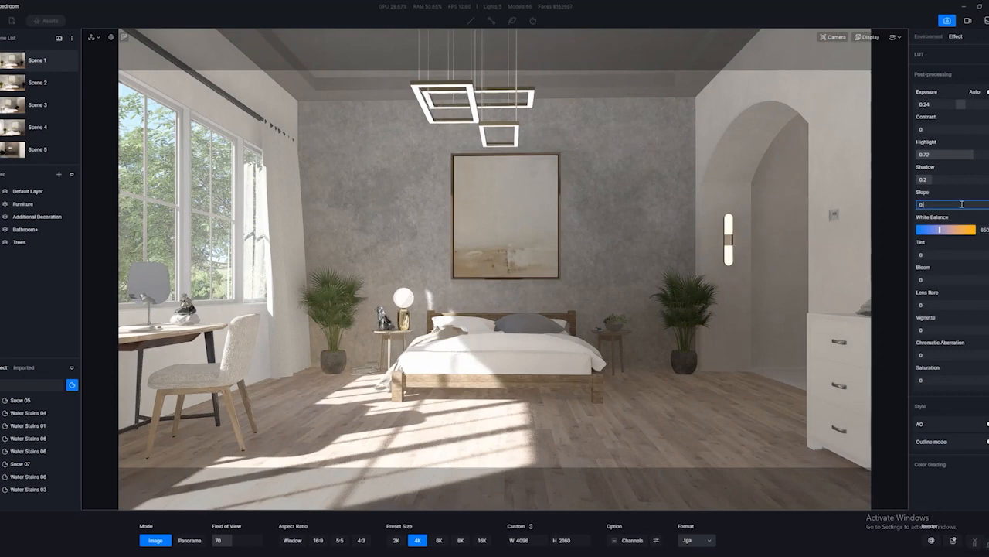
{"action": "type", "text": "8"}
{"action": "key", "text": "Return"}
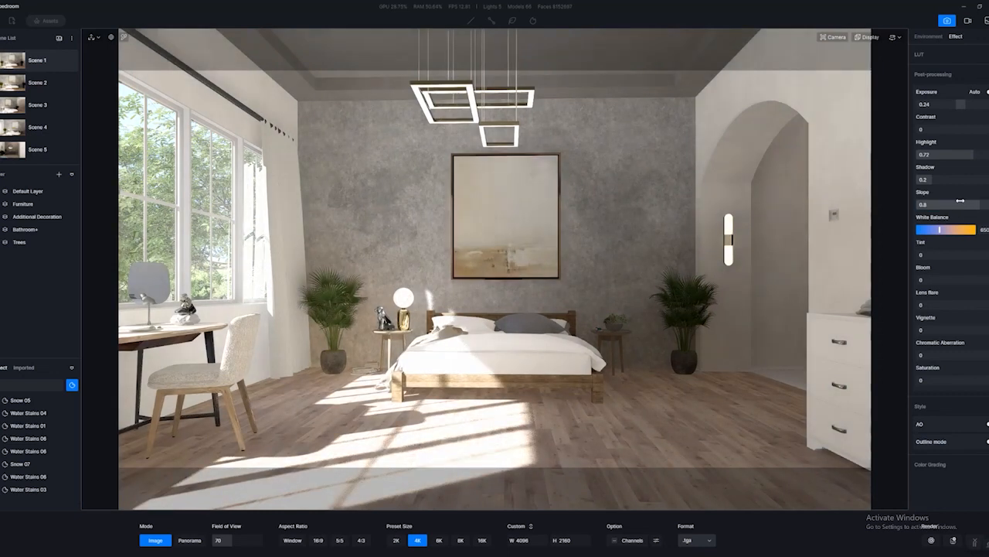
{"action": "left_click_drag", "start_coordinate": [934, 179], "coordinate": [967, 179]}
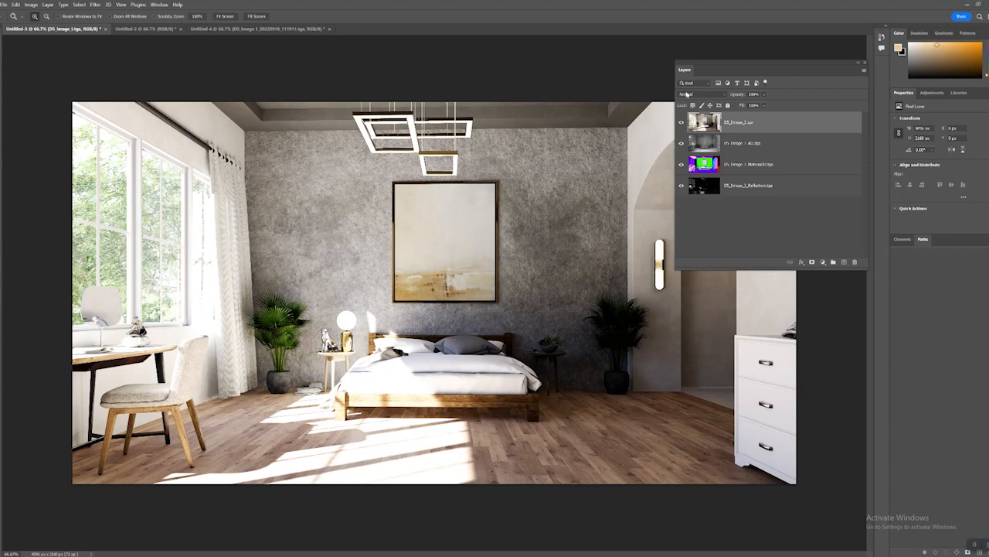
- Switch to Photoshop, review the Load Files into Stack script by browsing the Night Renders folder, and cancel without loading files
{"action": "left_click_drag", "start_coordinate": [686, 72], "coordinate": [794, 184]}
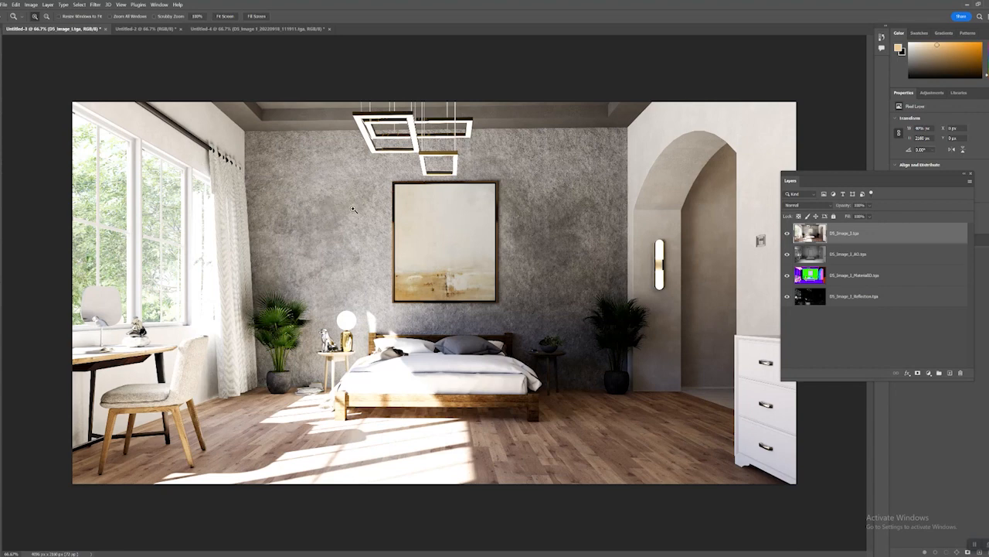
{"action": "left_click", "coordinate": [7, 5]}
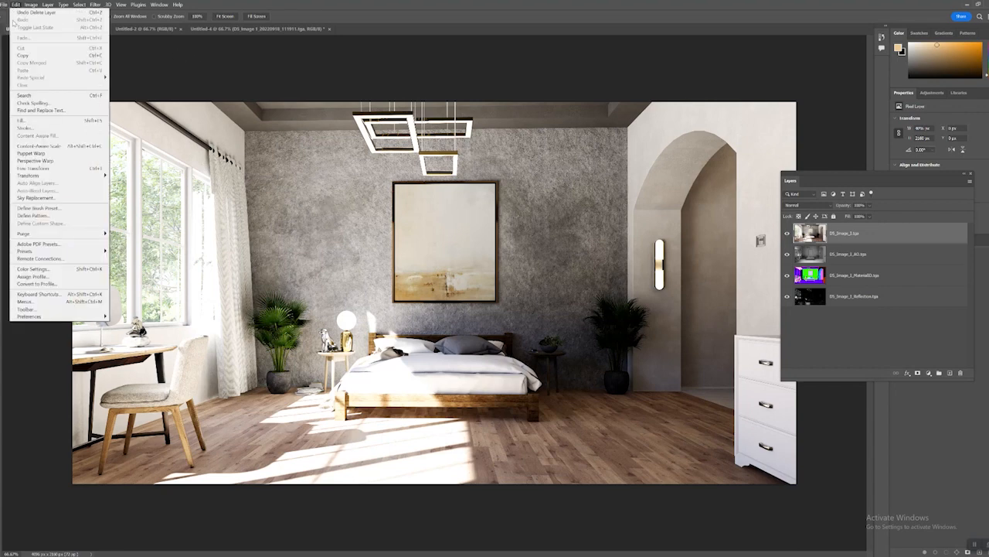
{"action": "left_click", "coordinate": [317, 57]}
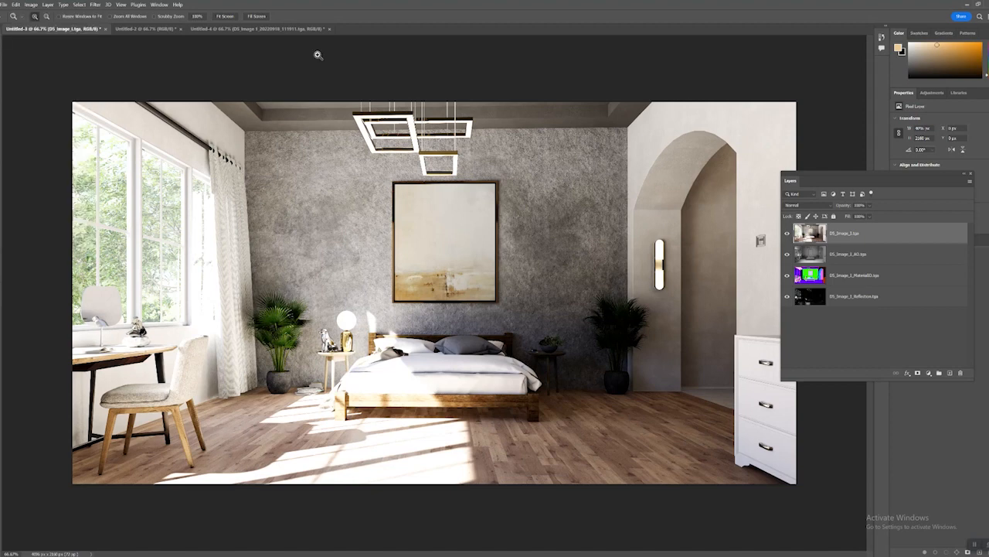
{"action": "left_click", "coordinate": [7, 11]}
{"action": "mouse_move", "coordinate": [36, 191]}
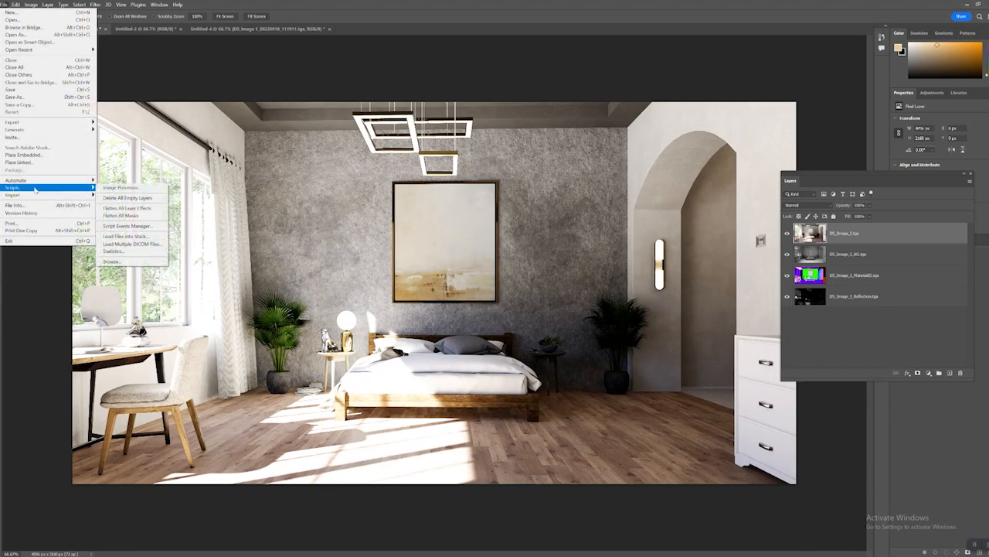
{"action": "left_click", "coordinate": [125, 236]}
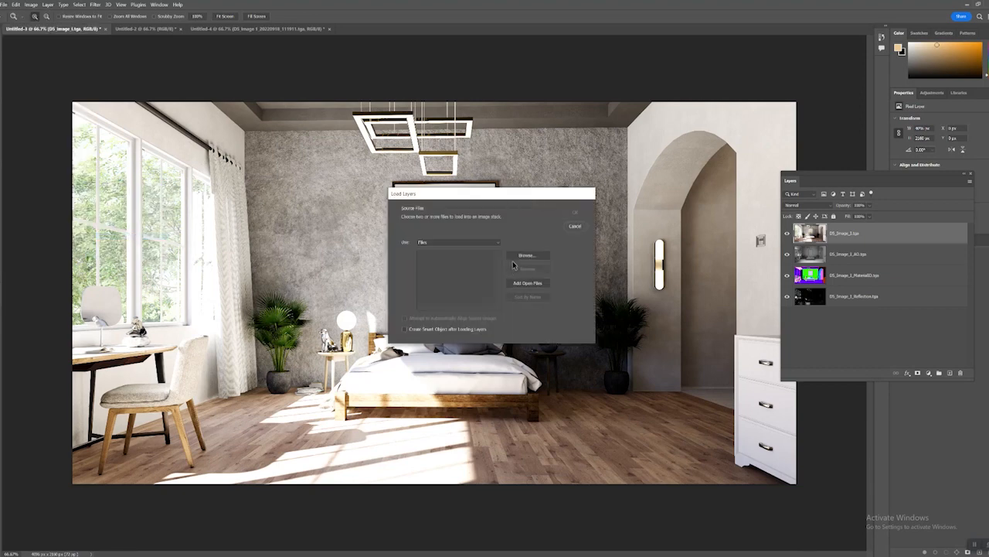
{"action": "left_click", "coordinate": [527, 255]}
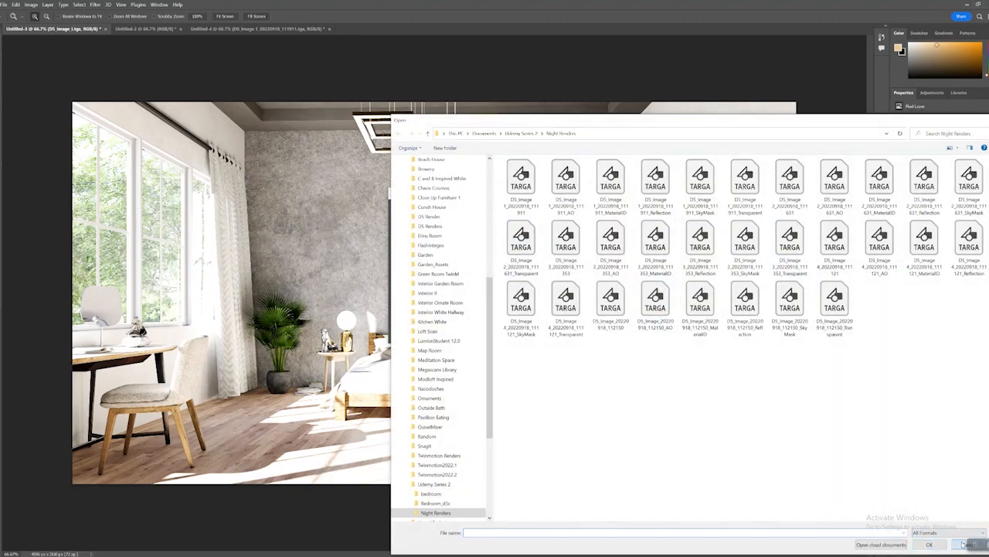
{"action": "left_click", "coordinate": [968, 544]}
{"action": "left_click", "coordinate": [575, 227]}
- Hide the AO, material ID and reflection layers, and toggle the base render layer off and back on
{"action": "left_click_drag", "start_coordinate": [791, 184], "coordinate": [597, 203]}
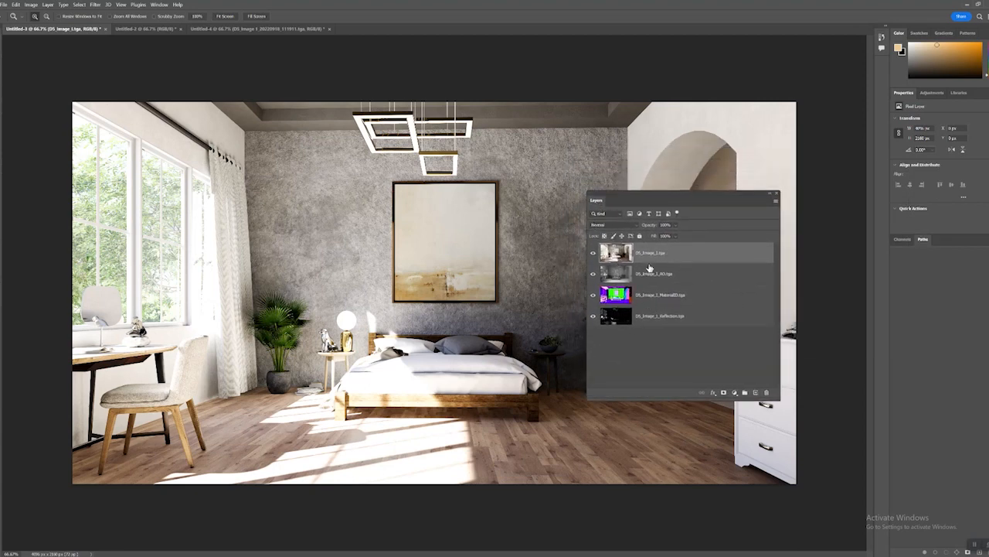
{"action": "left_click_drag", "start_coordinate": [594, 272], "coordinate": [598, 320]}
{"action": "left_click", "coordinate": [593, 252]}
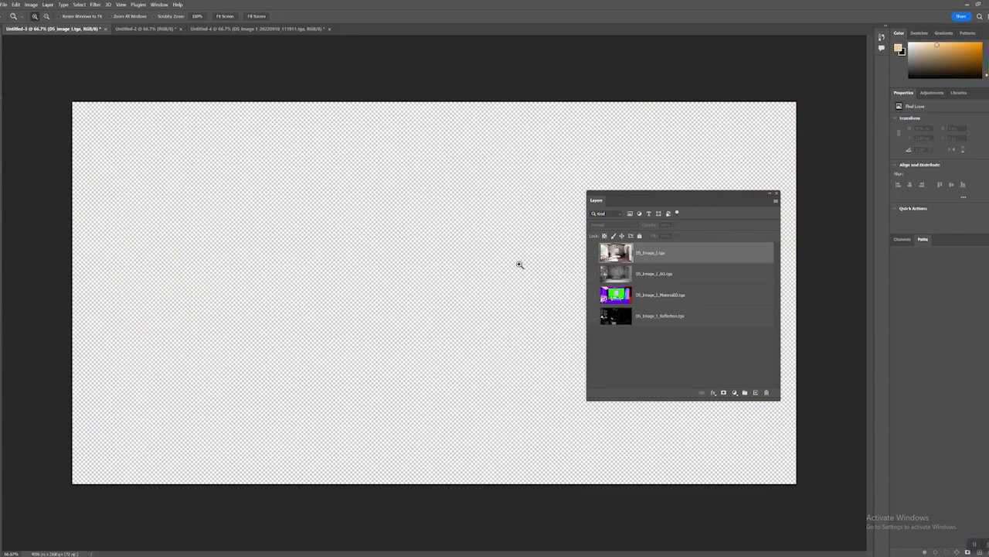
{"action": "left_click", "coordinate": [594, 253]}
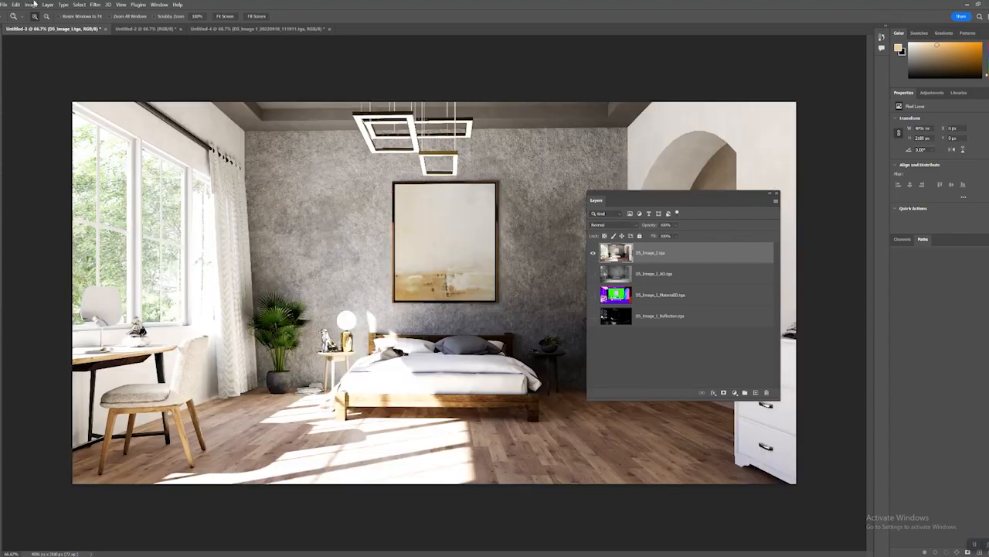
- Review the layered bathroom and night bedroom documents, and return to the daytime bedroom document
{"action": "left_click", "coordinate": [136, 29]}
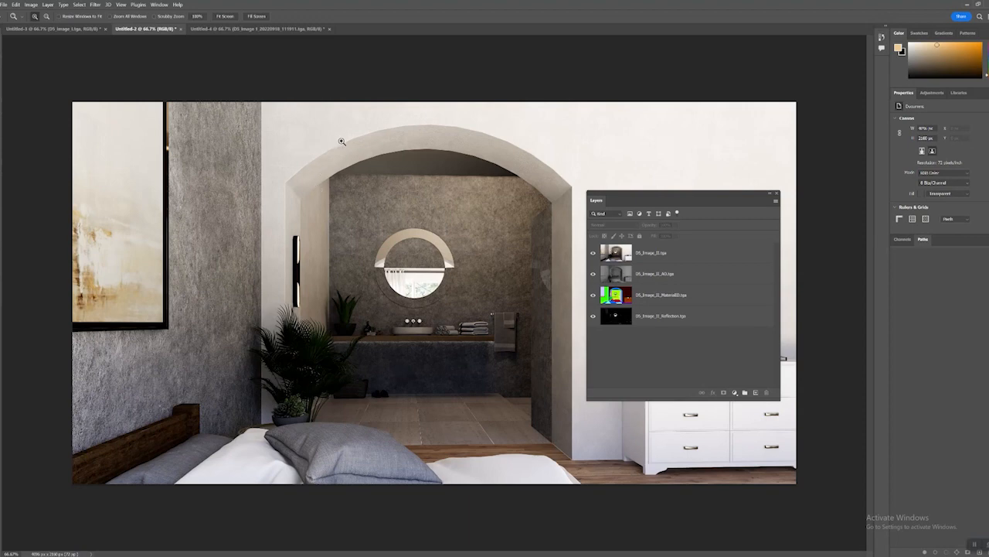
{"action": "left_click", "coordinate": [248, 29]}
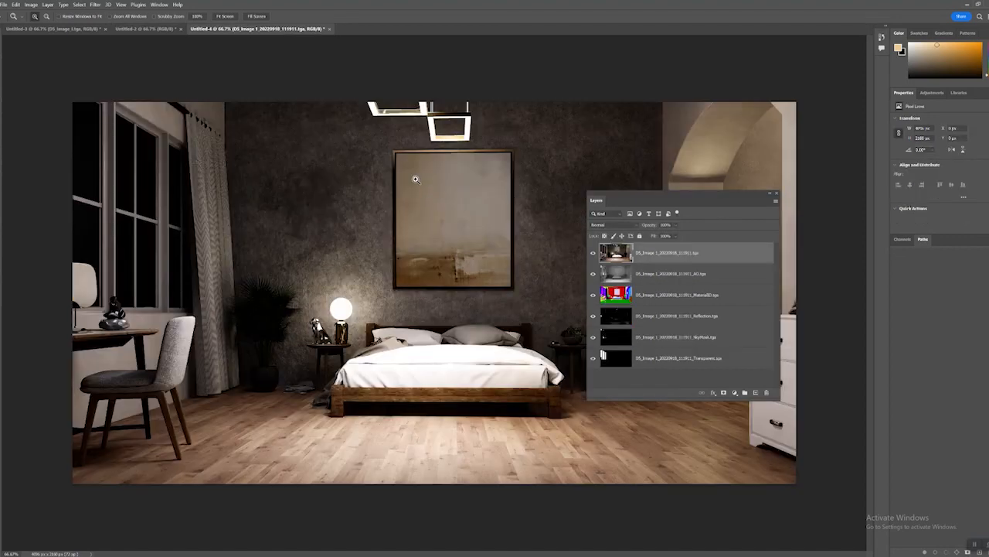
{"action": "left_click_drag", "start_coordinate": [602, 203], "coordinate": [772, 205]}
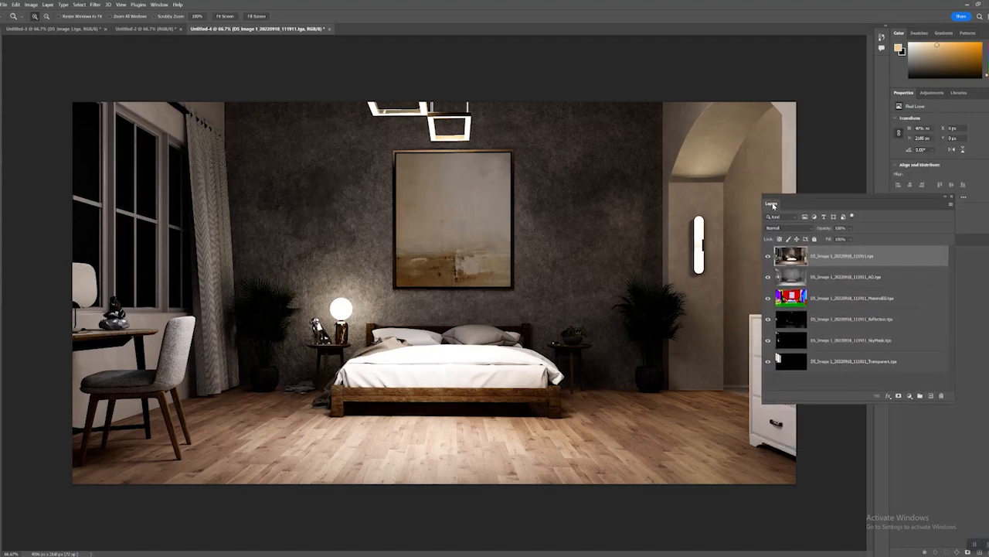
{"action": "left_click", "coordinate": [84, 29]}
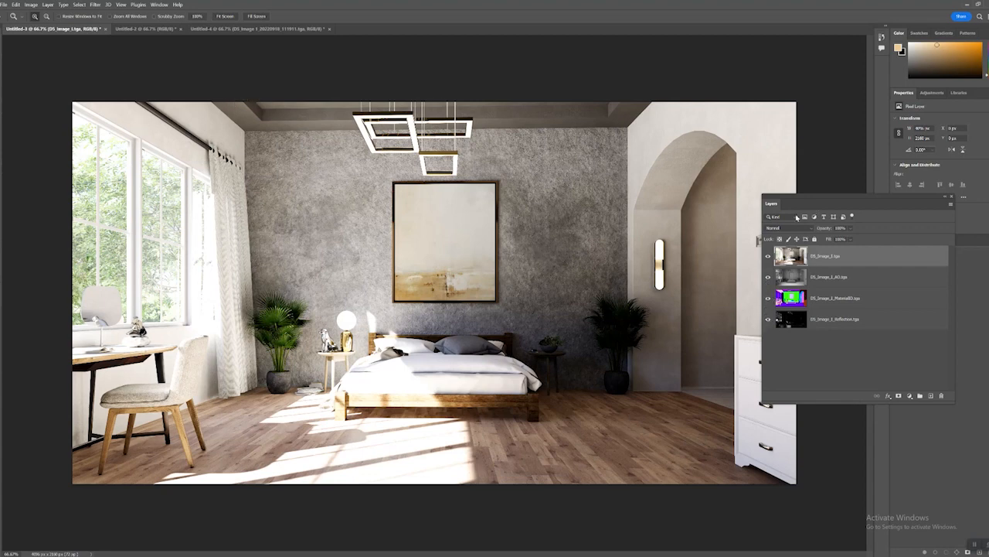
- Go through the AO, material ID and reflection layers, and move the AO layer above the base render
{"action": "left_click_drag", "start_coordinate": [780, 204], "coordinate": [754, 197]}
{"action": "left_click", "coordinate": [818, 271]}
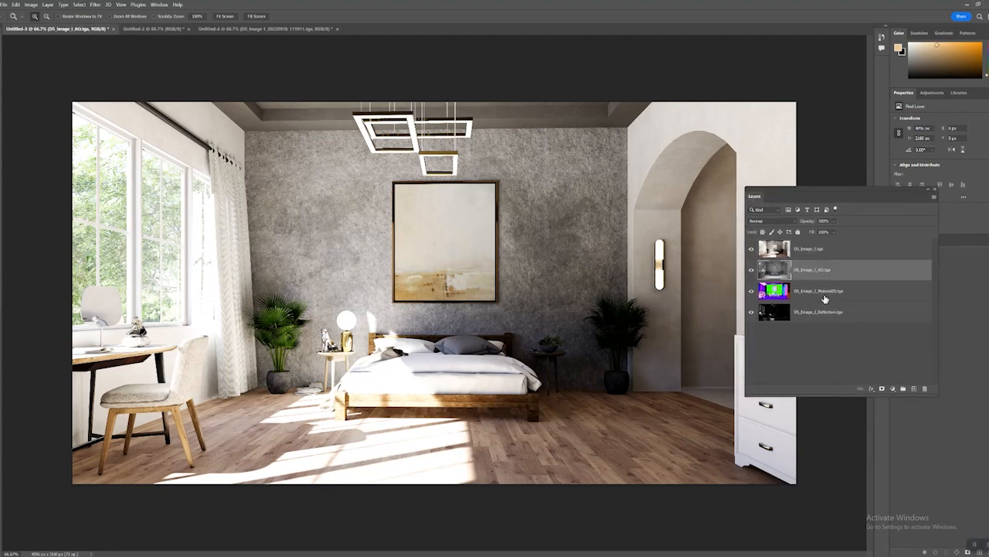
{"action": "left_click", "coordinate": [811, 297]}
{"action": "left_click", "coordinate": [817, 317]}
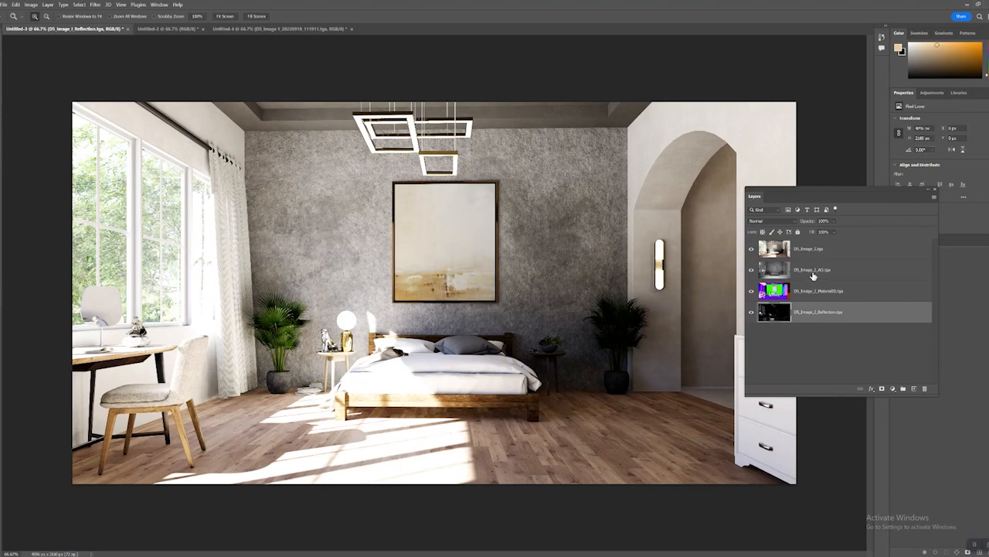
{"action": "left_click", "coordinate": [813, 273]}
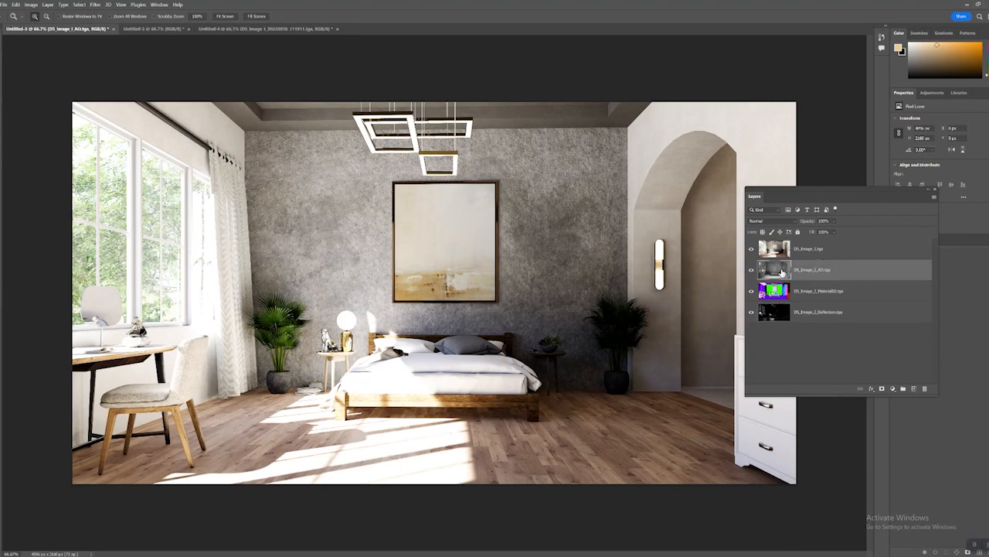
{"action": "left_click_drag", "start_coordinate": [775, 274], "coordinate": [781, 249]}
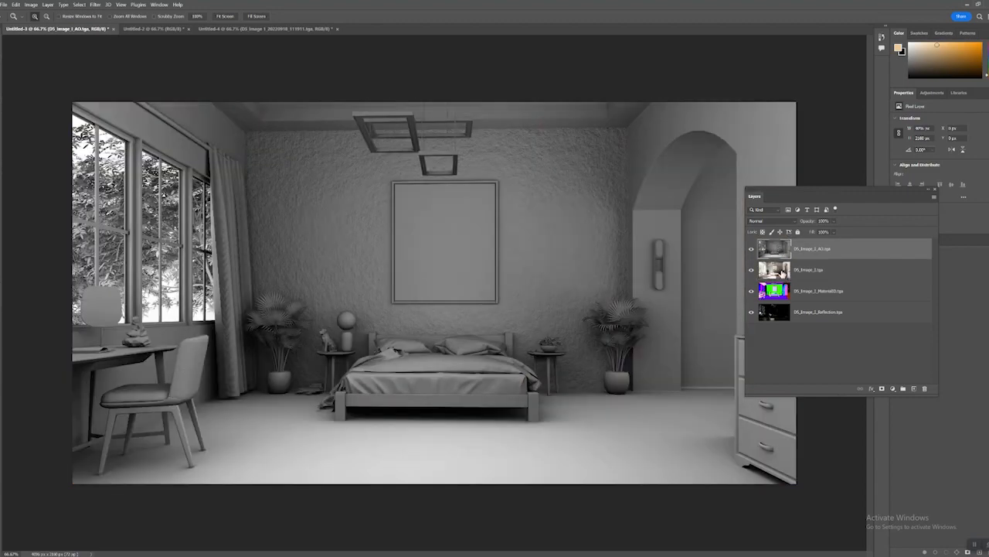
- Compare the image with the AO layer hidden and shown, and set the AO layer's blend mode to Overlay
{"action": "left_click", "coordinate": [752, 250]}
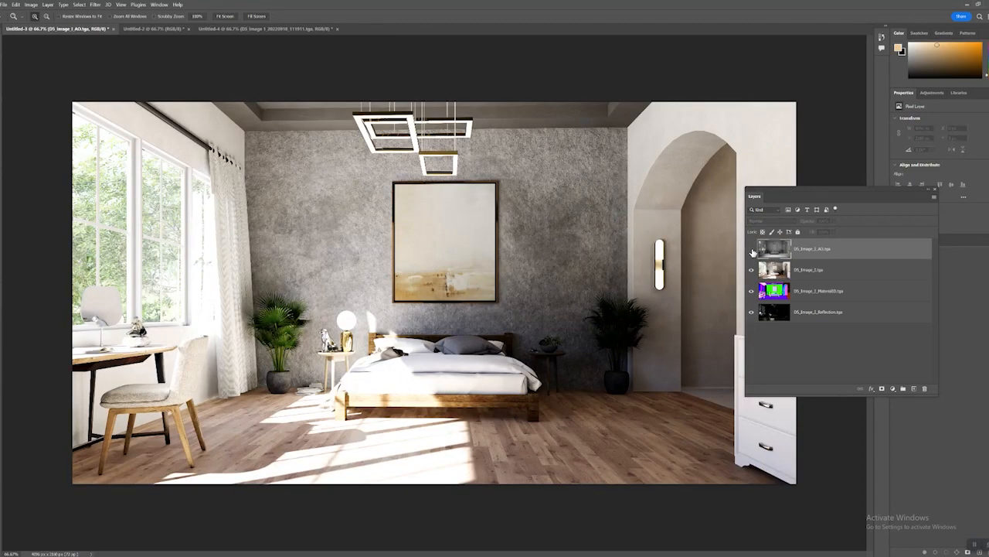
{"action": "left_click", "coordinate": [752, 250]}
{"action": "left_click", "coordinate": [752, 250]}
{"action": "left_click", "coordinate": [752, 250]}
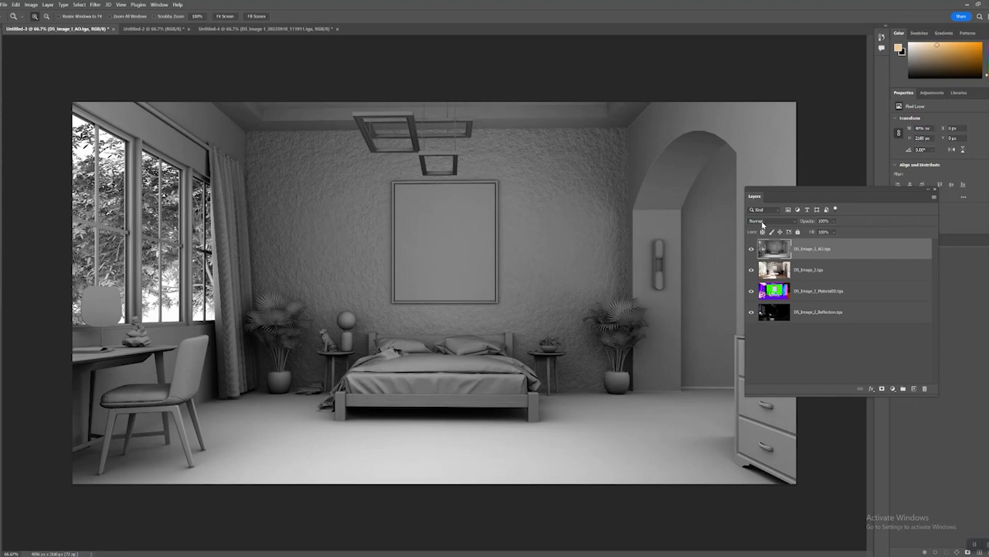
{"action": "left_click", "coordinate": [762, 222]}
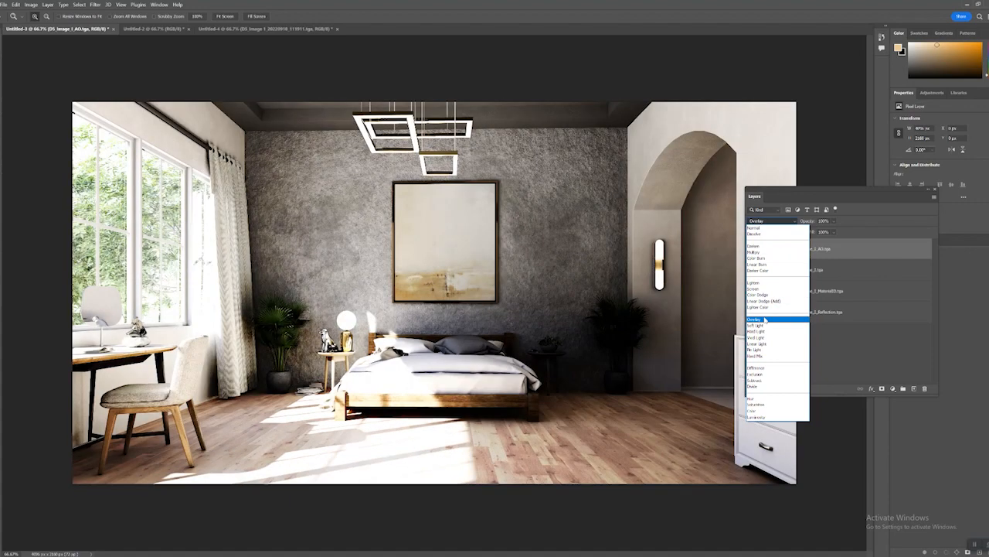
- Set the AO layer's blend mode to Overlay and compare the image with the layer hidden and shown
{"action": "left_click", "coordinate": [765, 319]}
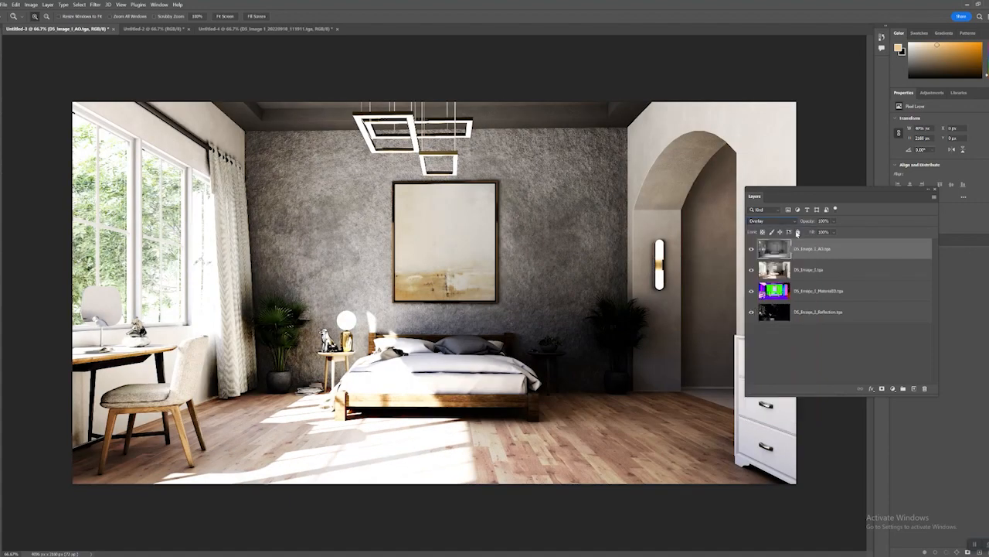
{"action": "left_click", "coordinate": [752, 251]}
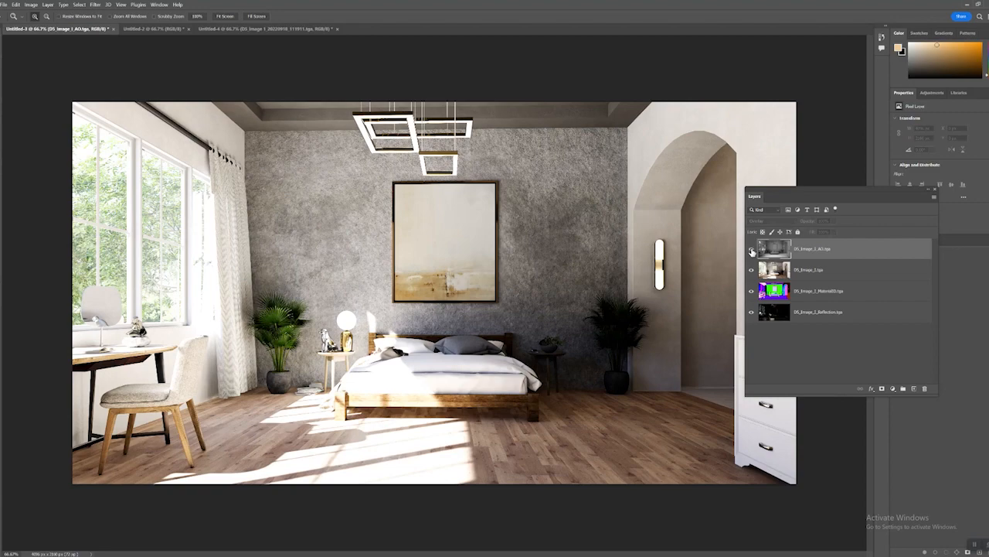
{"action": "left_click", "coordinate": [752, 251]}
{"action": "left_click", "coordinate": [752, 251]}
{"action": "left_click", "coordinate": [752, 250]}
{"action": "left_click", "coordinate": [752, 250]}
{"action": "left_click", "coordinate": [752, 250]}
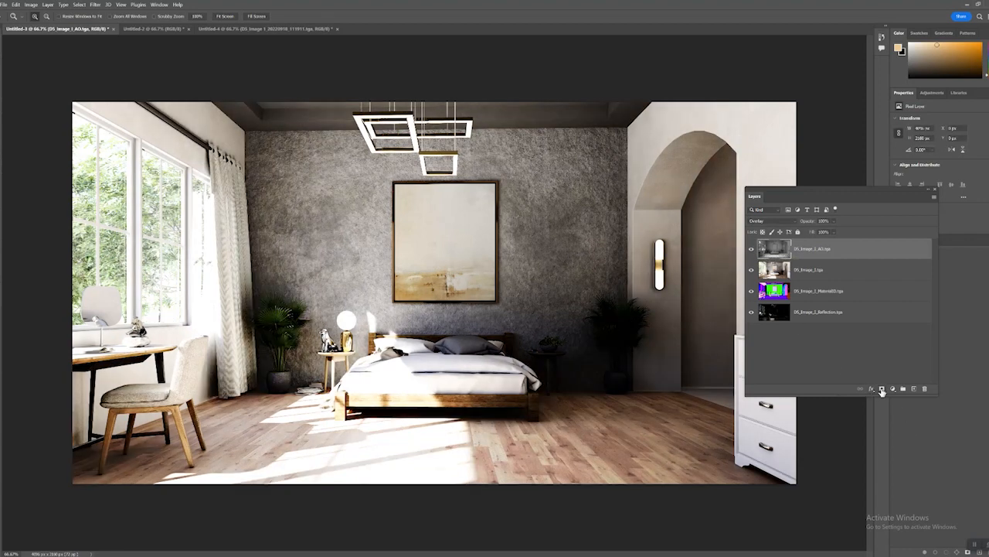
- Add a layer mask to the AO layer and paint the whole mask black with a very large soft brush
{"action": "left_click", "coordinate": [882, 389]}
{"action": "key", "text": "b"}
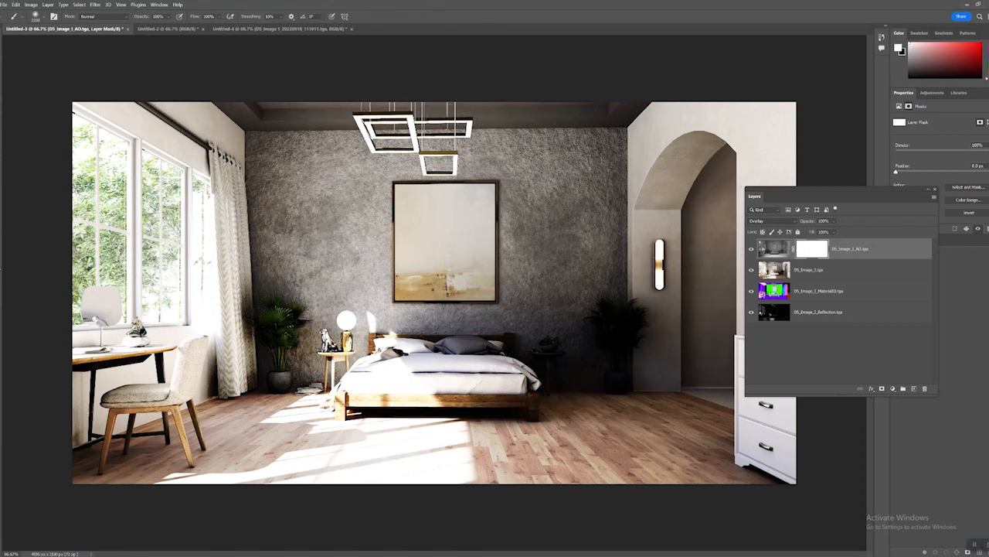
{"action": "left_click", "coordinate": [0, 298]}
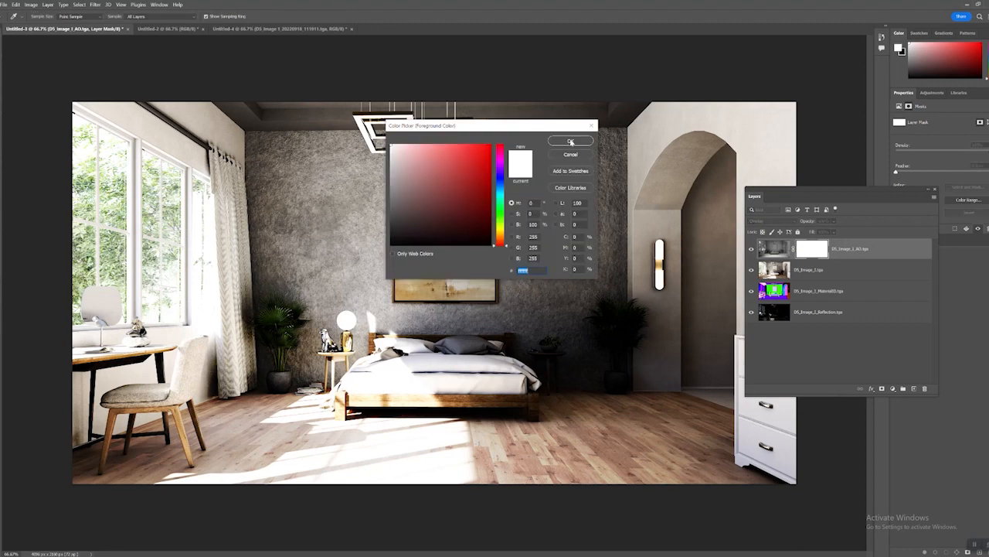
{"action": "left_click", "coordinate": [557, 143]}
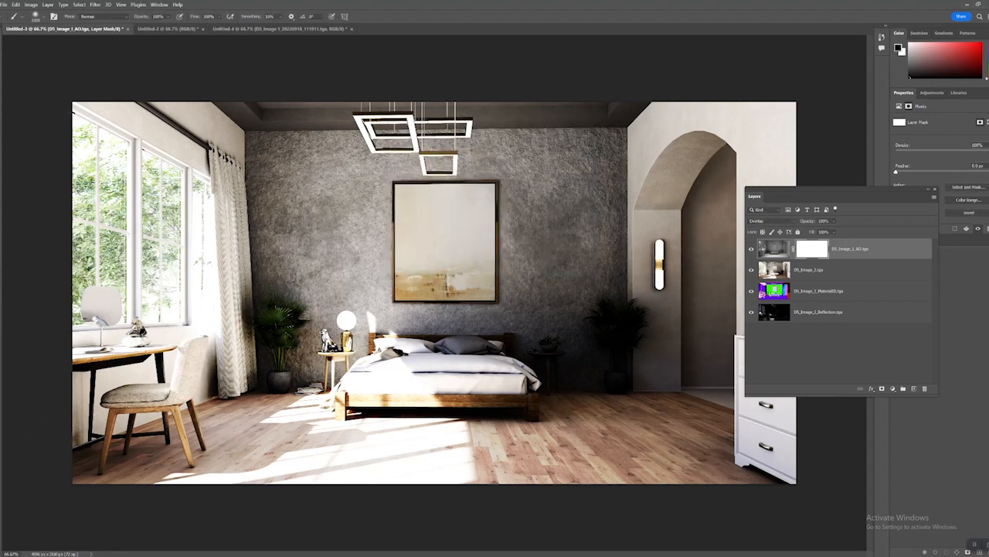
{"action": "left_click", "coordinate": [0, 272]}
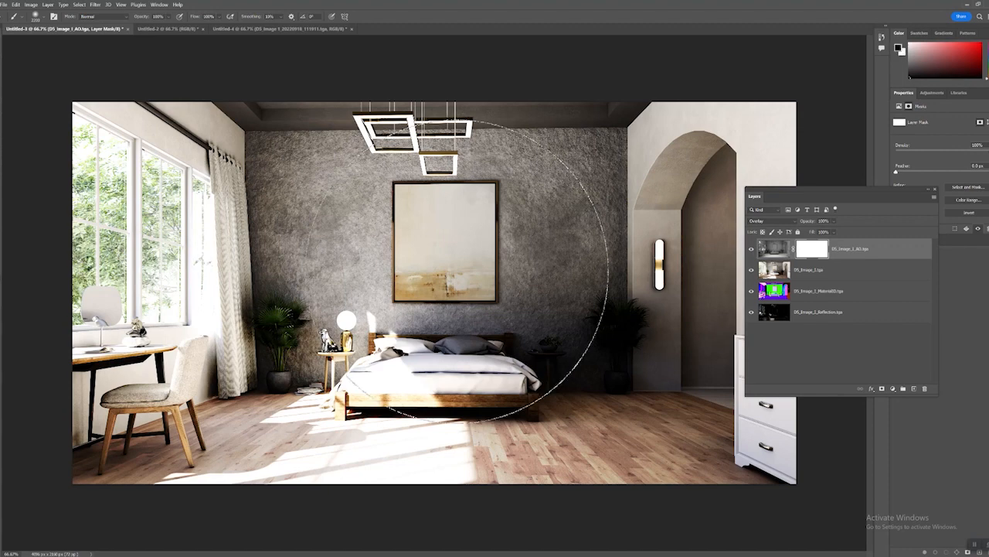
{"action": "mouse_move", "coordinate": [448, 297]}
{"action": "left_mouse_down"}
{"action": "mouse_move", "coordinate": [440, 311]}
{"action": "mouse_move", "coordinate": [480, 340]}
{"action": "mouse_move", "coordinate": [522, 349]}
{"action": "mouse_move", "coordinate": [583, 341]}
{"action": "mouse_move", "coordinate": [541, 331]}
{"action": "left_mouse_up"}
{"action": "mouse_move", "coordinate": [340, 383]}
{"action": "left_mouse_down"}
{"action": "mouse_move", "coordinate": [228, 407]}
{"action": "mouse_move", "coordinate": [327, 155]}
{"action": "left_mouse_up"}
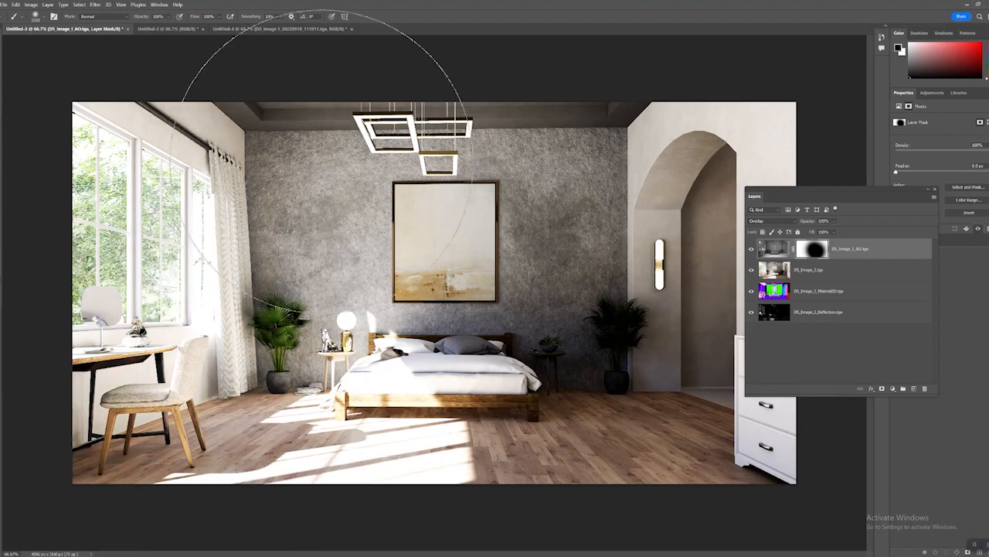
{"action": "mouse_move", "coordinate": [866, 190]}
{"action": "left_mouse_down"}
{"action": "mouse_move", "coordinate": [495, 271]}
{"action": "mouse_move", "coordinate": [157, 369]}
{"action": "mouse_move", "coordinate": [380, 198]}
{"action": "mouse_move", "coordinate": [246, 330]}
{"action": "left_mouse_up"}
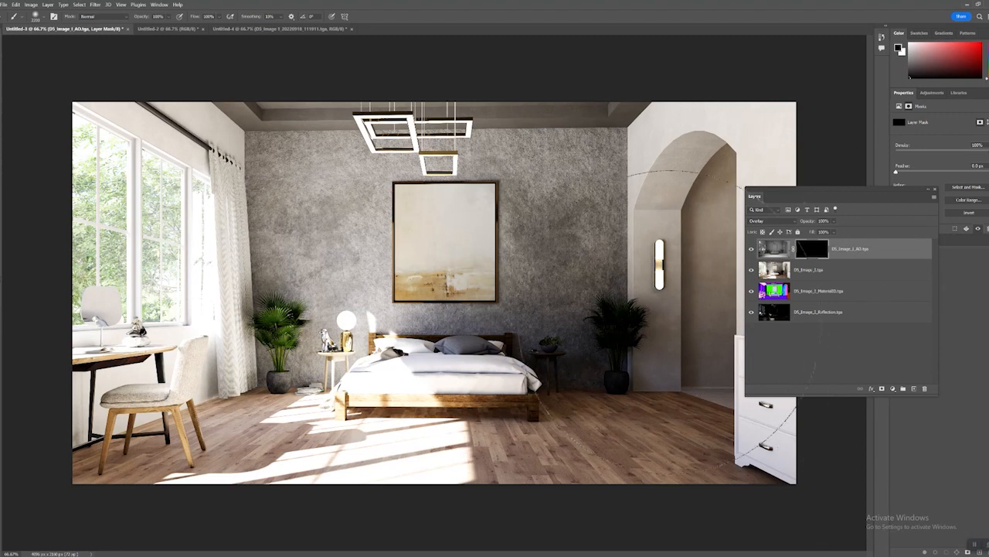
{"action": "key", "text": "z"}
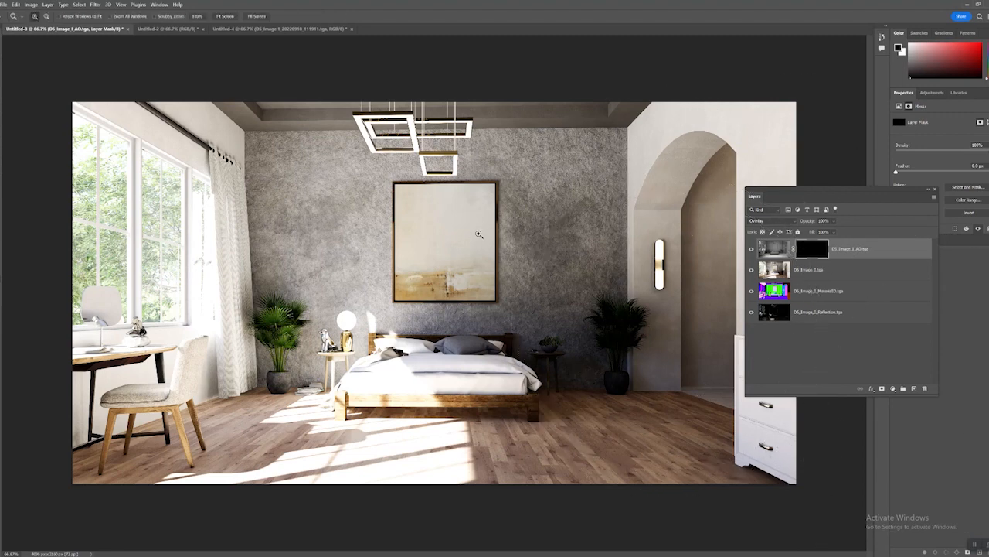
- Paint white at reduced brush opacity on the AO mask over the desk corner, the doorway side and the floor
{"action": "key", "text": "b"}
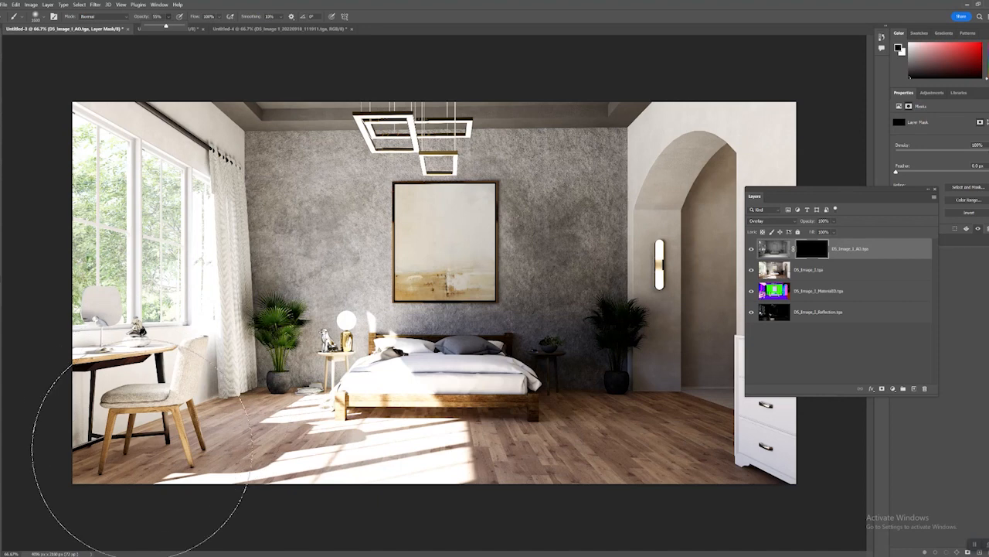
{"action": "key", "text": "x"}
{"action": "left_click", "coordinate": [133, 467]}
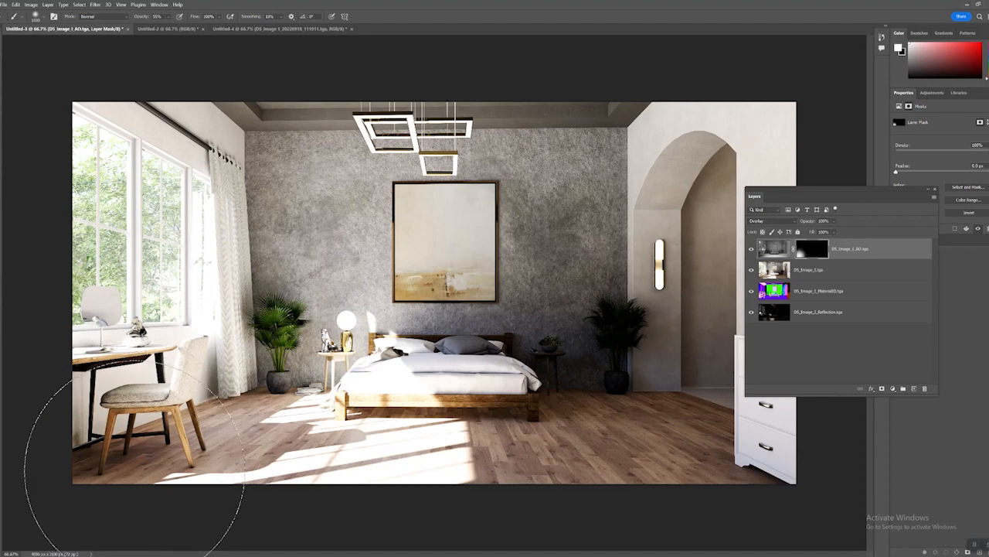
{"action": "left_click", "coordinate": [688, 402]}
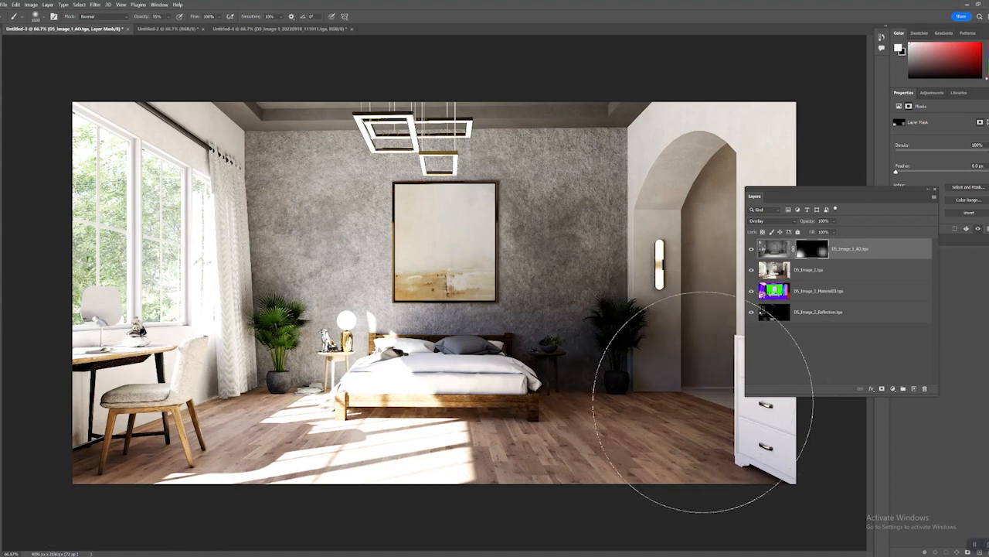
{"action": "left_click_drag", "start_coordinate": [755, 195], "coordinate": [888, 263]}
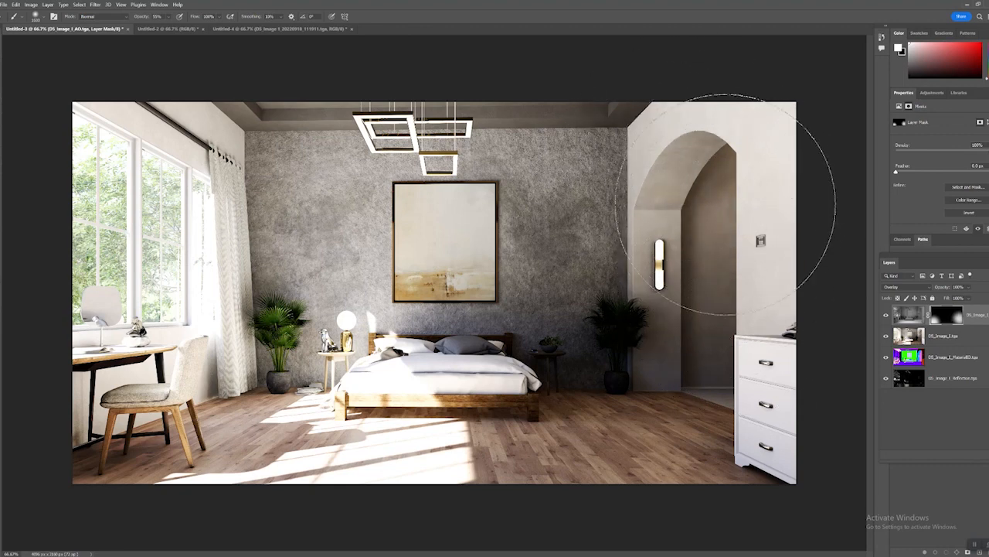
{"action": "left_click", "coordinate": [518, 484]}
{"action": "left_click", "coordinate": [464, 511]}
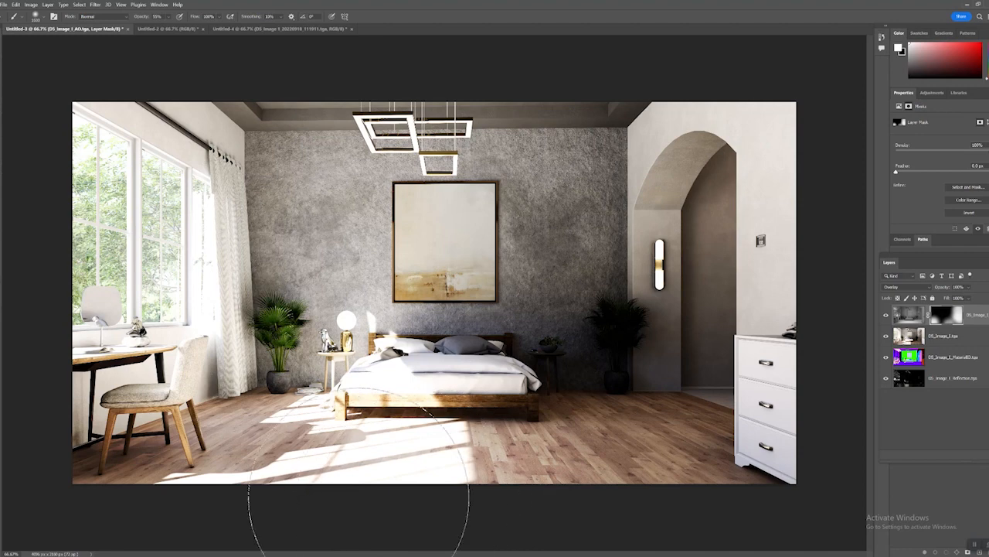
- Refine the AO mask with a smaller brush, alternating black and white around the bed, floor, curtains and ceiling
{"action": "key", "text": "x"}
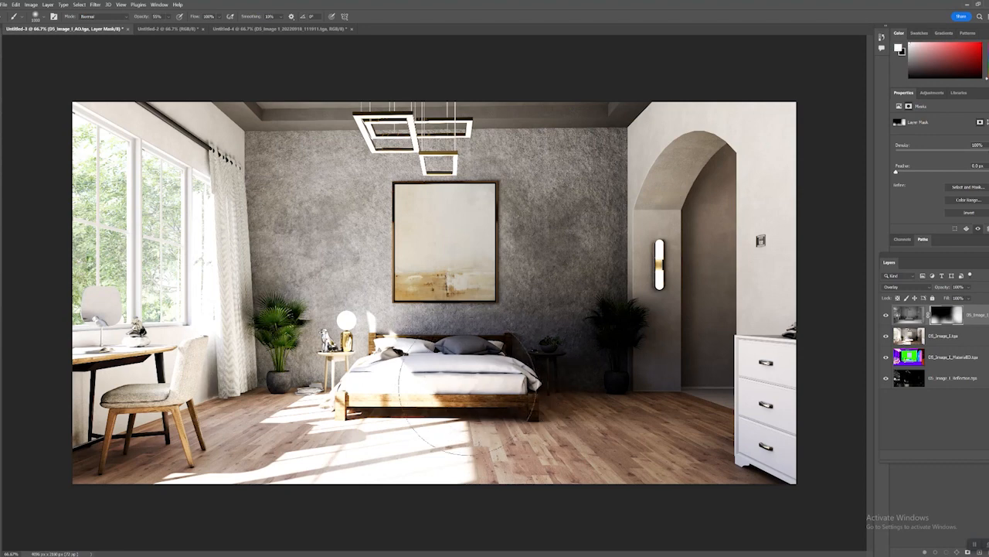
{"action": "key", "text": "x"}
{"action": "key", "text": "x"}
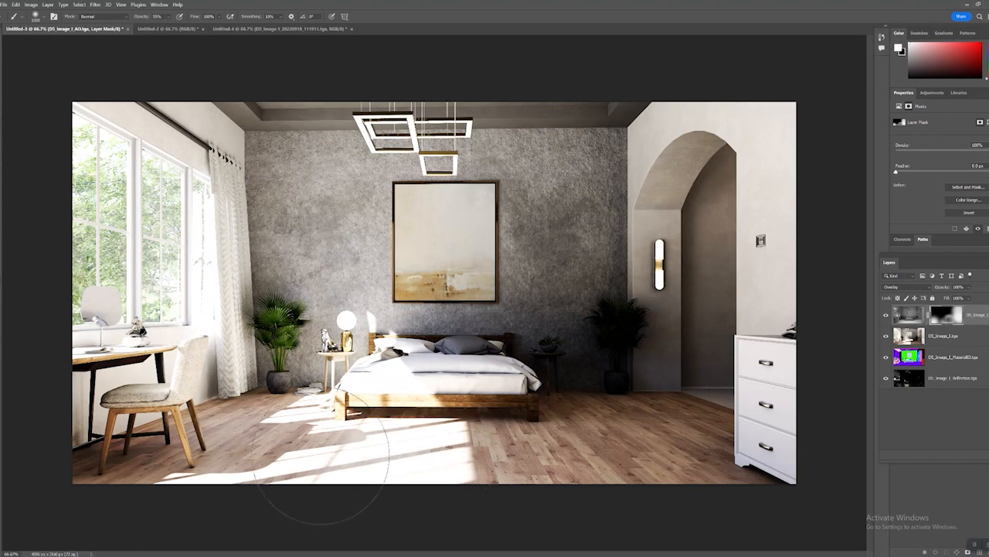
{"action": "key", "text": "x"}
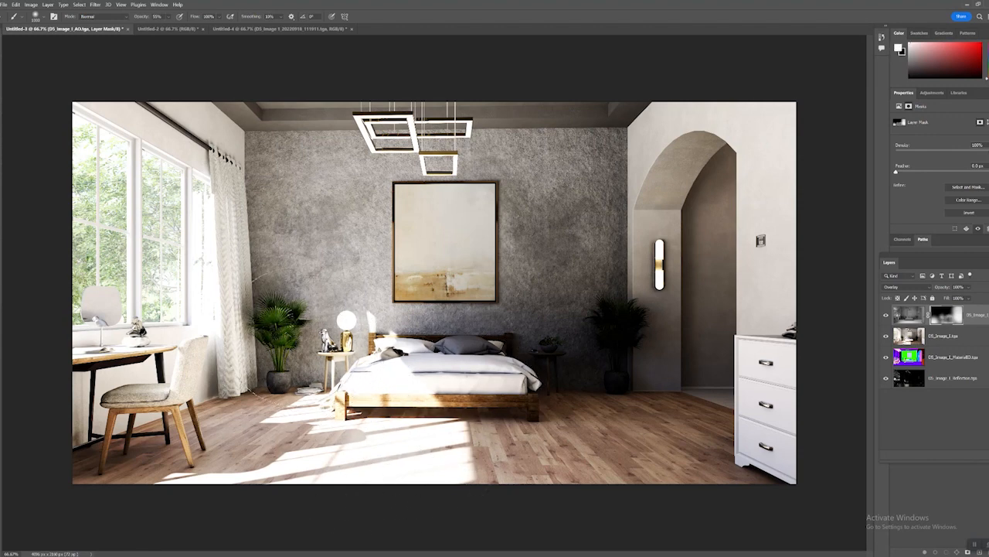
{"action": "key", "text": "x"}
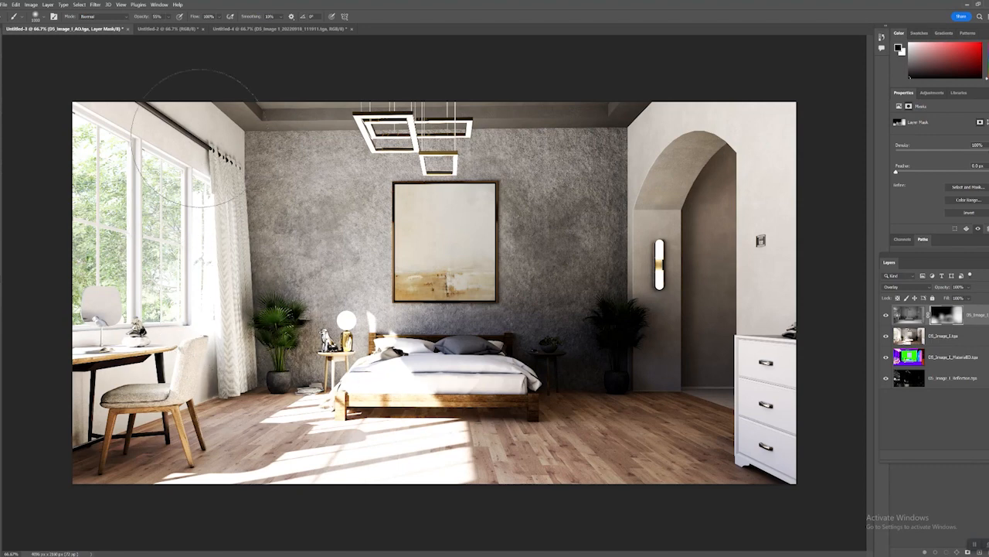
{"action": "left_click", "coordinate": [258, 118]}
{"action": "key", "text": "x"}
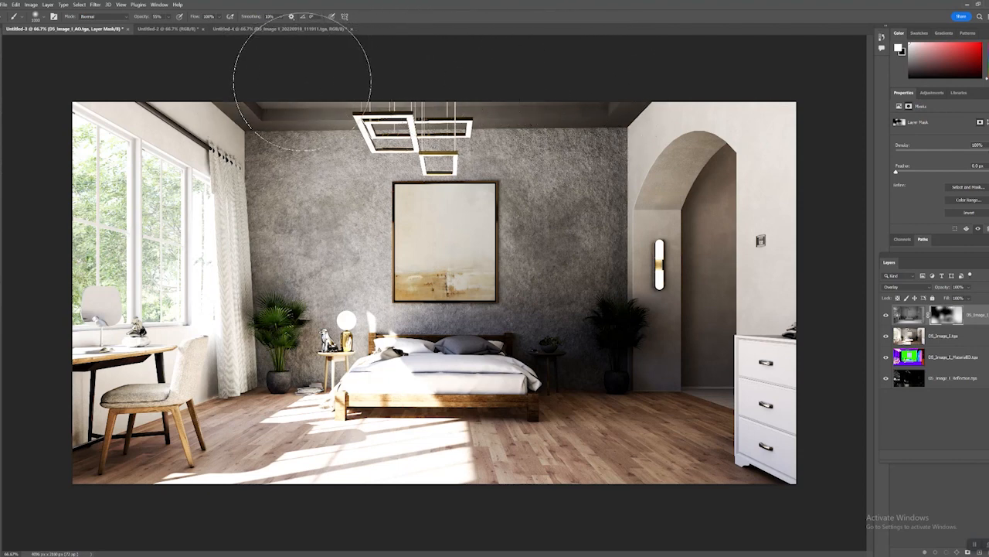
{"action": "key", "text": "x"}
{"action": "key", "text": "x"}
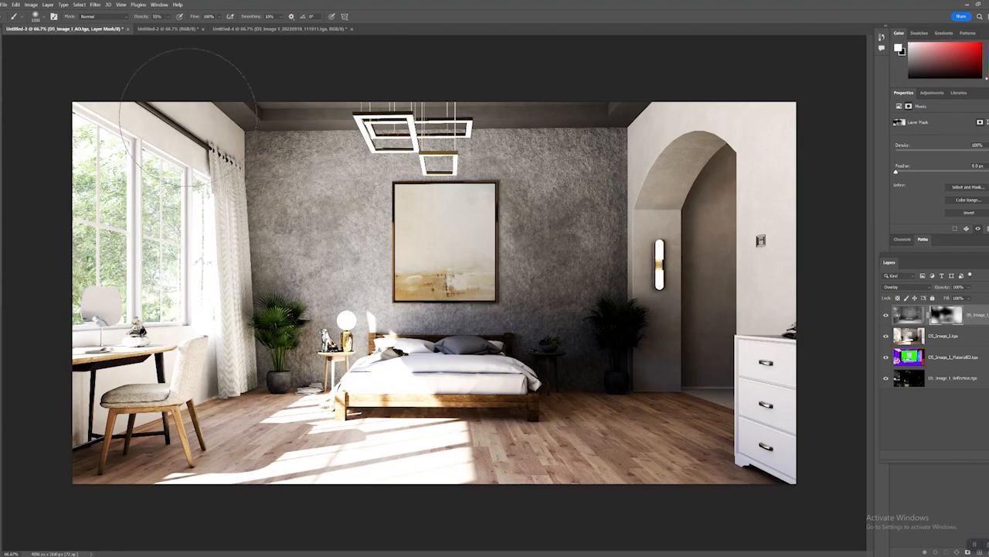
- Move the reflection layer to the top of the layer stack and set its blend mode to Lighten
{"action": "left_click_drag", "start_coordinate": [890, 263], "coordinate": [670, 223]}
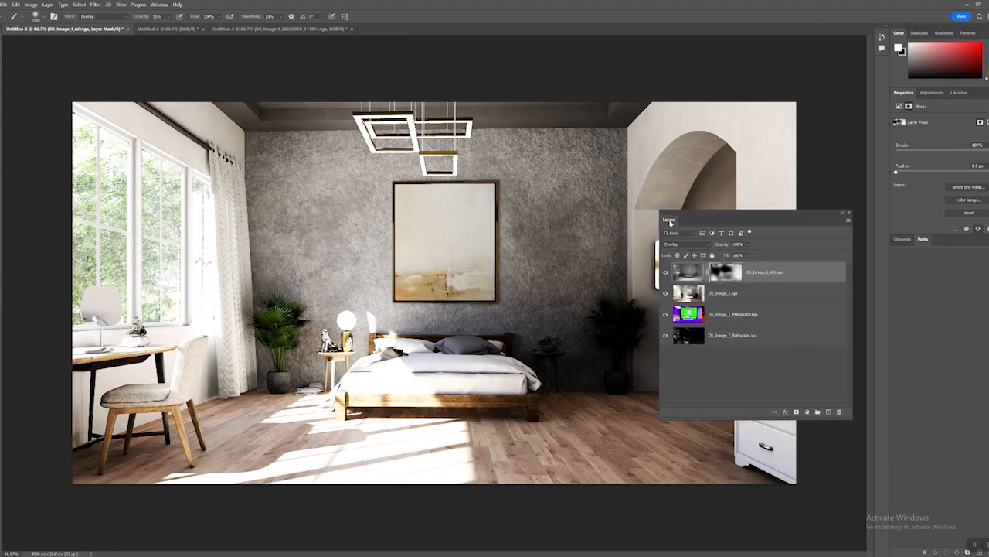
{"action": "left_click", "coordinate": [689, 335]}
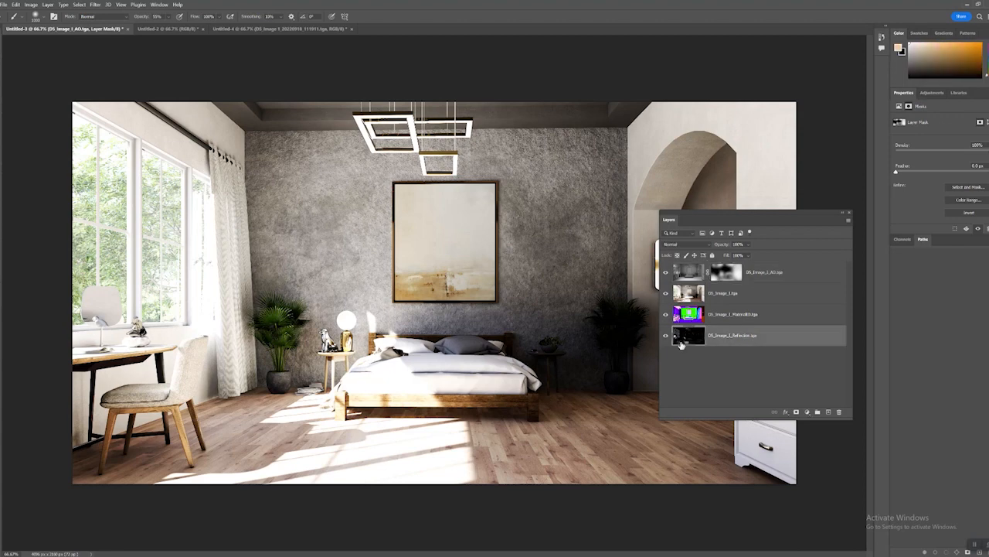
{"action": "left_click_drag", "start_coordinate": [683, 340], "coordinate": [684, 274]}
{"action": "left_click_drag", "start_coordinate": [668, 221], "coordinate": [764, 194]}
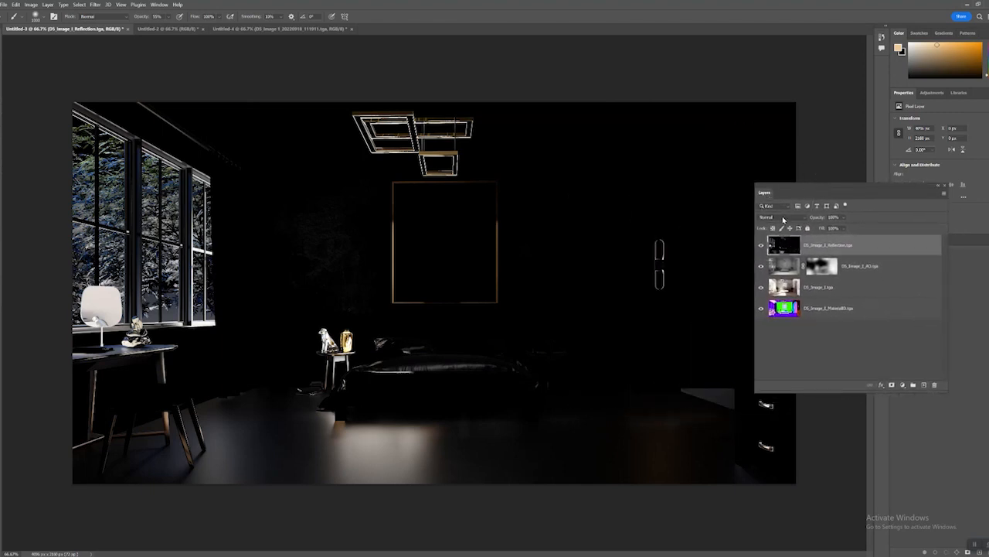
{"action": "left_click", "coordinate": [783, 218]}
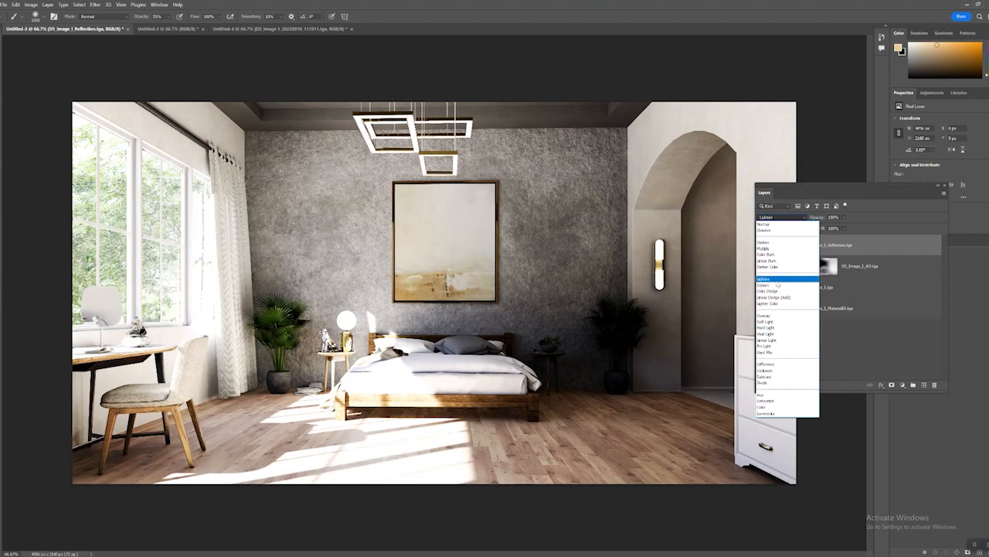
{"action": "left_click", "coordinate": [778, 279]}
- Add a layer mask to the reflection layer, invert it and paint out its remaining areas in black
{"action": "left_click", "coordinate": [892, 385]}
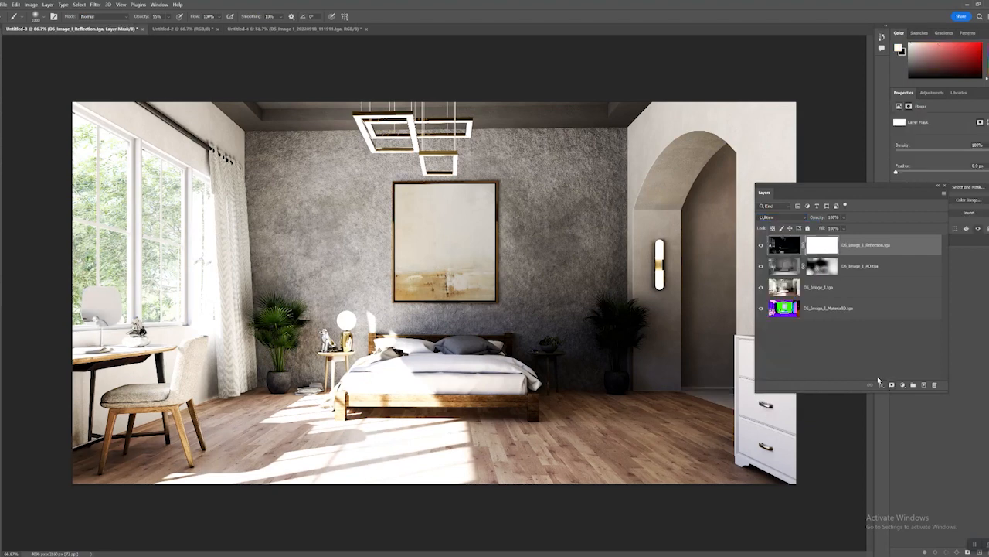
{"action": "key", "text": "x"}
{"action": "mouse_move", "coordinate": [176, 329]}
{"action": "left_mouse_down"}
{"action": "mouse_move", "coordinate": [208, 413]}
{"action": "mouse_move", "coordinate": [173, 350]}
{"action": "left_mouse_up"}
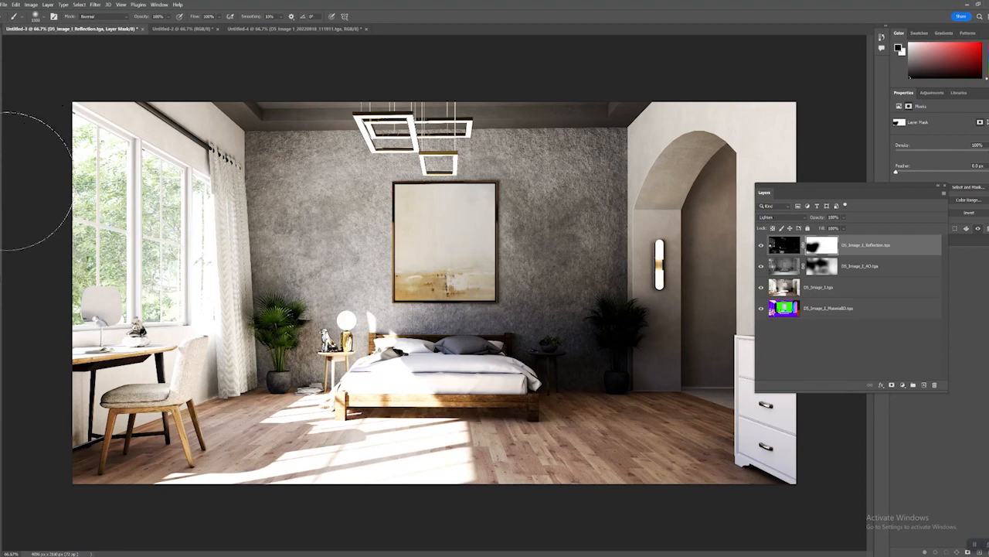
{"action": "key", "text": "ctrl+i"}
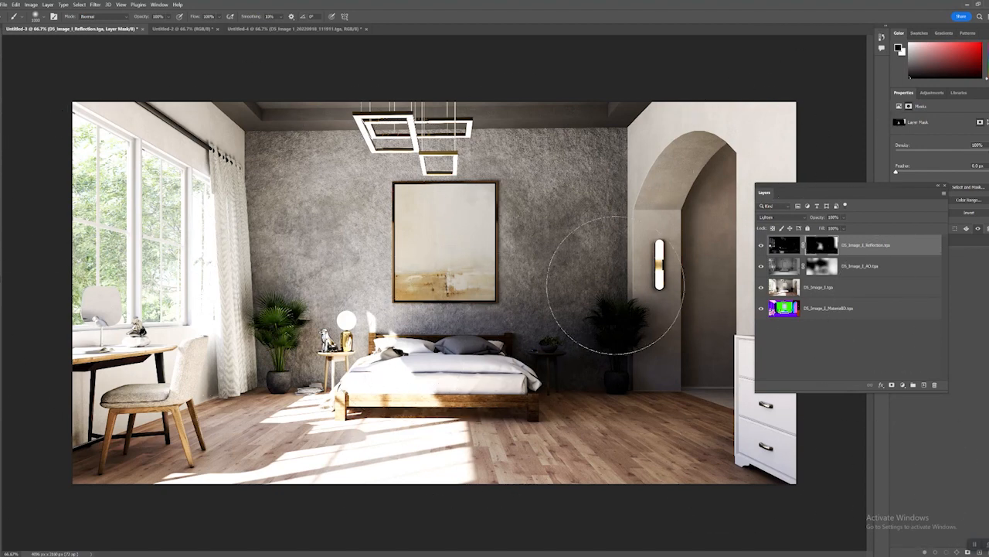
{"action": "mouse_move", "coordinate": [11, 466]}
{"action": "left_mouse_down"}
{"action": "mouse_move", "coordinate": [853, 462]}
{"action": "mouse_move", "coordinate": [0, 241]}
{"action": "mouse_move", "coordinate": [623, 271]}
{"action": "left_mouse_up"}
{"action": "key", "text": "x"}
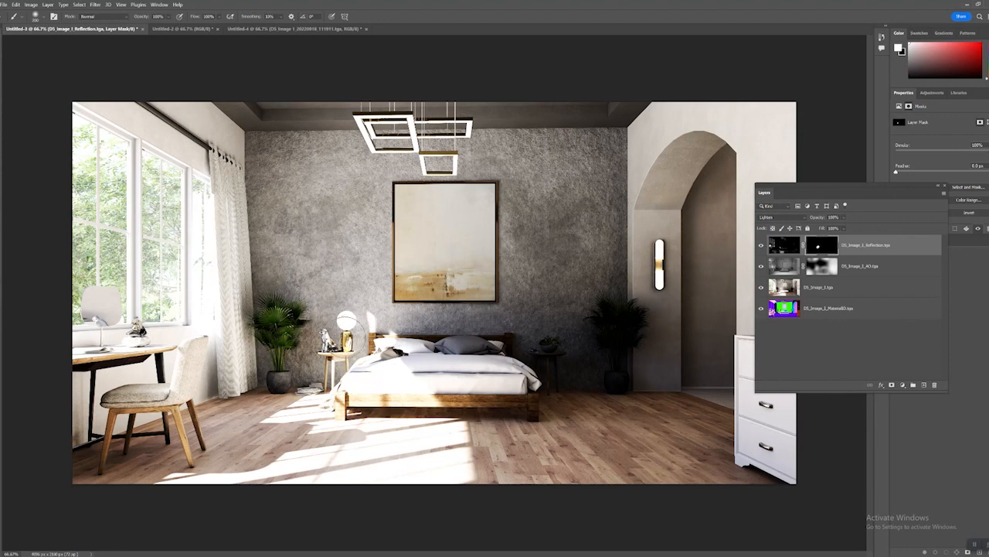
- Disable the reflection layer's mask to compare the full effect, and re-enable it
{"action": "right_click", "coordinate": [827, 247]}
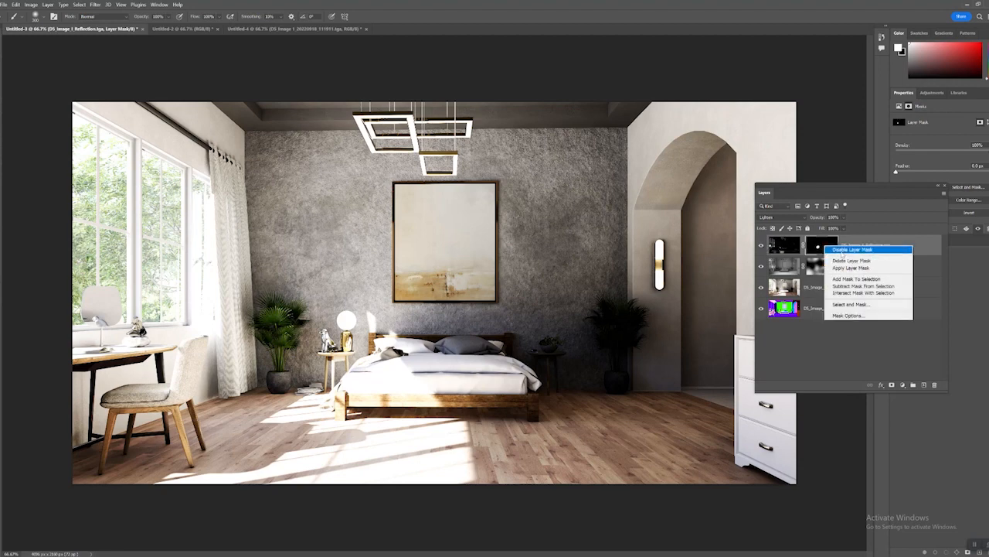
{"action": "left_click", "coordinate": [842, 251]}
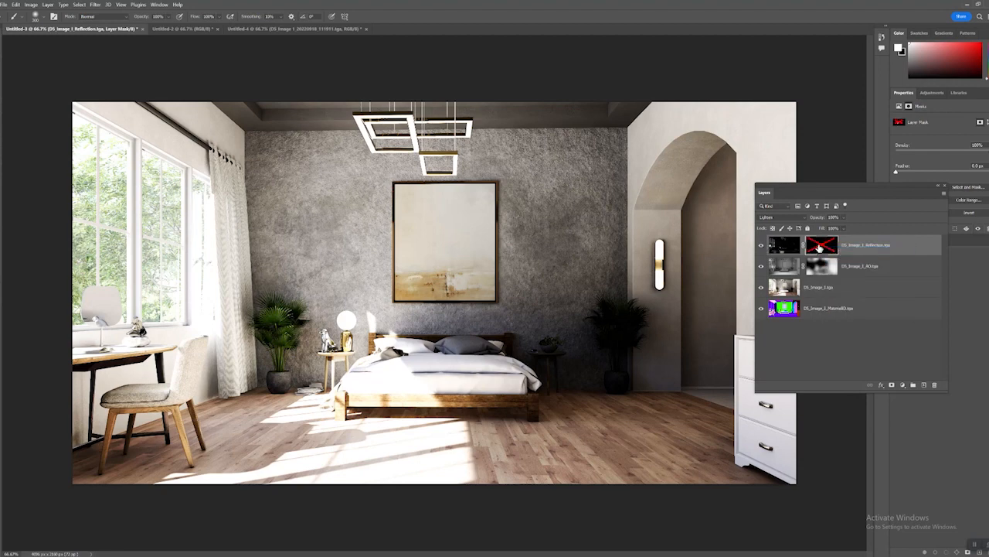
{"action": "left_click", "coordinate": [819, 248], "text": "shift"}
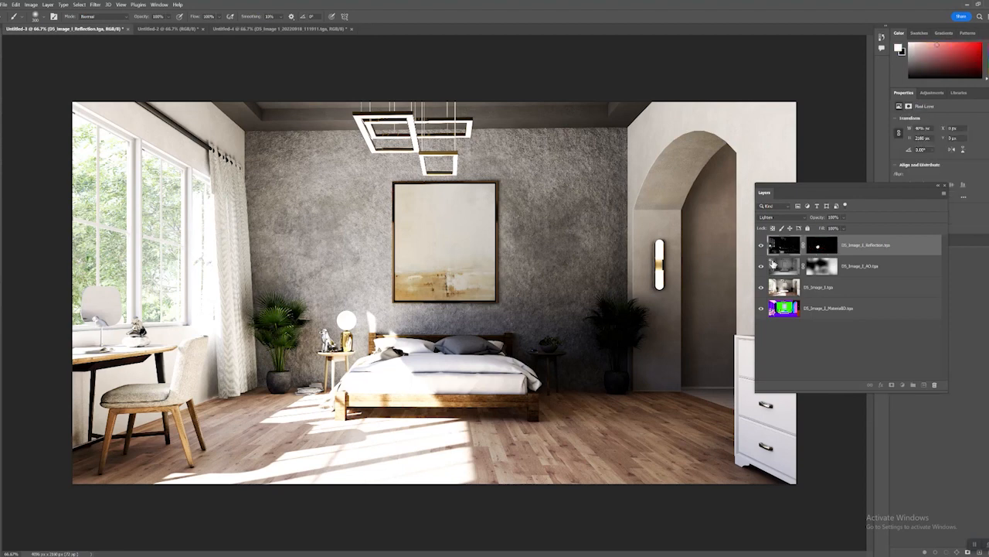
- Paint white on the reflection layer's mask over the chair, desk, bedside table and bed
{"action": "mouse_move", "coordinate": [145, 405]}
{"action": "left_mouse_down"}
{"action": "mouse_move", "coordinate": [140, 456]}
{"action": "mouse_move", "coordinate": [94, 450]}
{"action": "left_mouse_up"}
{"action": "mouse_move", "coordinate": [121, 378]}
{"action": "left_mouse_down"}
{"action": "mouse_move", "coordinate": [136, 345]}
{"action": "mouse_move", "coordinate": [188, 367]}
{"action": "mouse_move", "coordinate": [216, 345]}
{"action": "left_mouse_up"}
{"action": "mouse_move", "coordinate": [286, 361]}
{"action": "left_mouse_down"}
{"action": "mouse_move", "coordinate": [274, 378]}
{"action": "mouse_move", "coordinate": [280, 340]}
{"action": "mouse_move", "coordinate": [282, 364]}
{"action": "mouse_move", "coordinate": [276, 344]}
{"action": "mouse_move", "coordinate": [495, 380]}
{"action": "mouse_move", "coordinate": [471, 363]}
{"action": "left_mouse_up"}
{"action": "key", "text": "x"}
{"action": "key", "text": "x"}
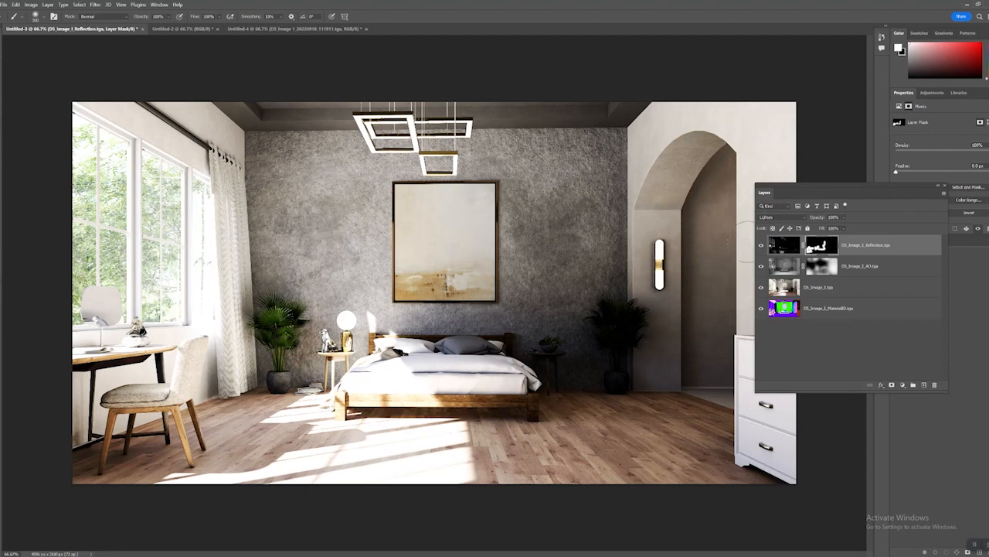
- Compare the reflection layer with its mask disabled and visibility toggled, keep the Lighten blend mode, and re-enable the mask
{"action": "right_click", "coordinate": [824, 242]}
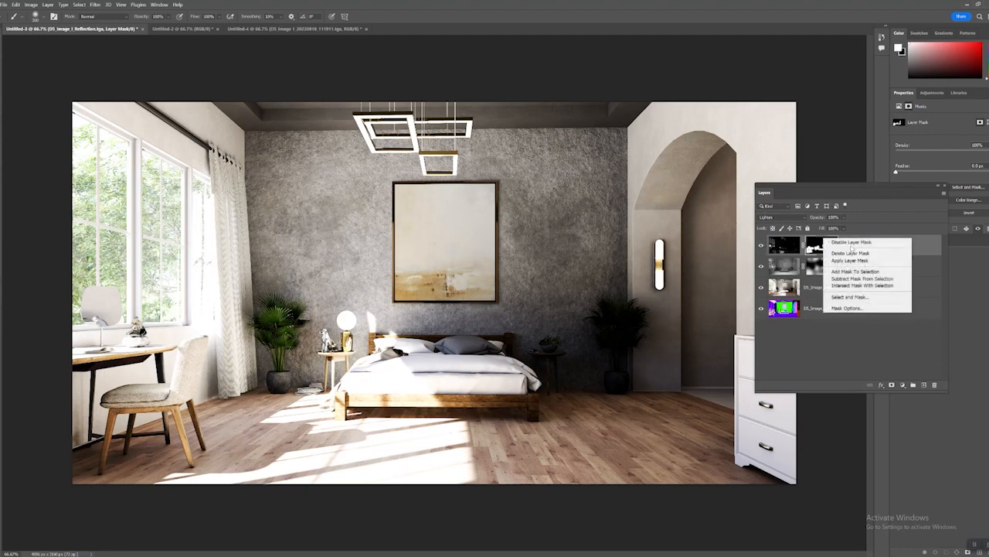
{"action": "left_click", "coordinate": [851, 242]}
{"action": "left_click", "coordinate": [782, 246]}
{"action": "left_click", "coordinate": [760, 245]}
{"action": "left_click", "coordinate": [761, 245]}
{"action": "left_click", "coordinate": [785, 218]}
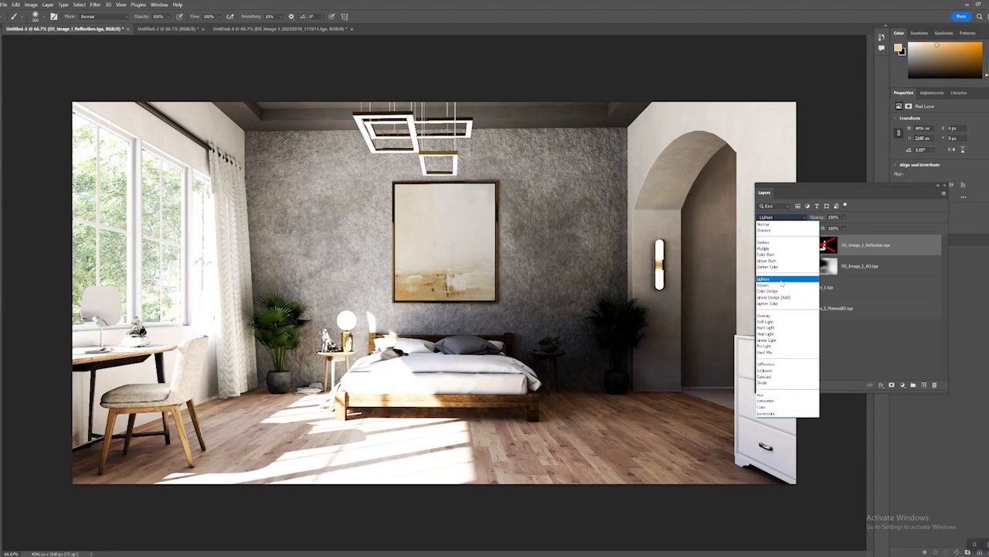
{"action": "left_click", "coordinate": [782, 281]}
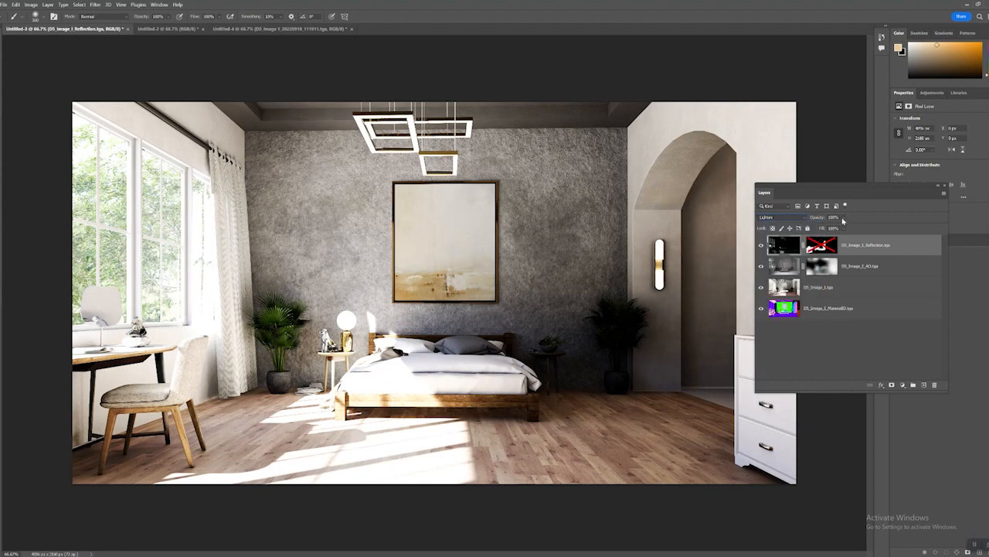
{"action": "left_click", "coordinate": [823, 245], "text": "shift"}
- Lower the reflection layer's opacity to 94% and duplicate the layer
{"action": "left_click", "coordinate": [843, 218]}
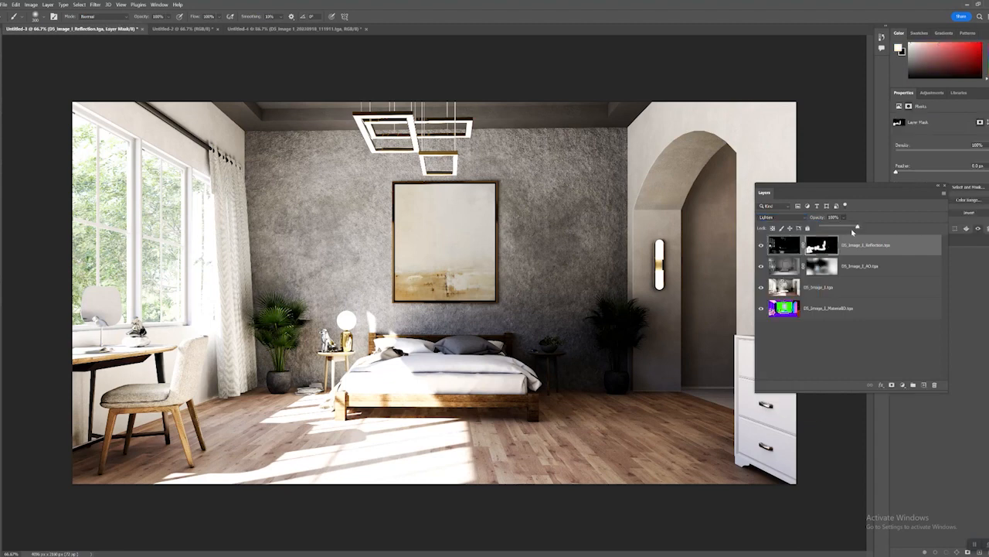
{"action": "right_click", "coordinate": [872, 240]}
{"action": "left_click", "coordinate": [909, 248]}
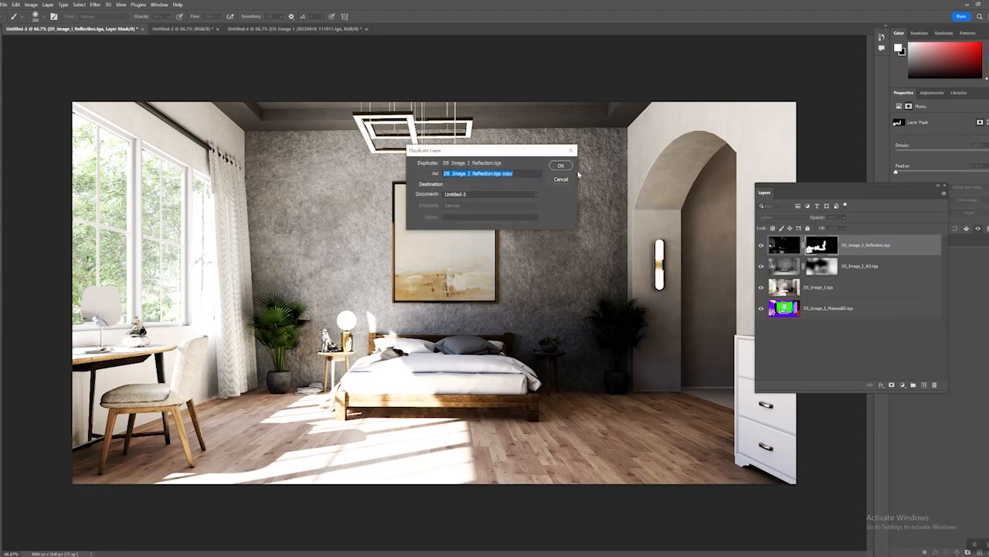
{"action": "left_click", "coordinate": [561, 166]}
- Set the duplicated reflection layer's blend mode to Screen and toggle its visibility to compare the effect
{"action": "left_click", "coordinate": [781, 217]}
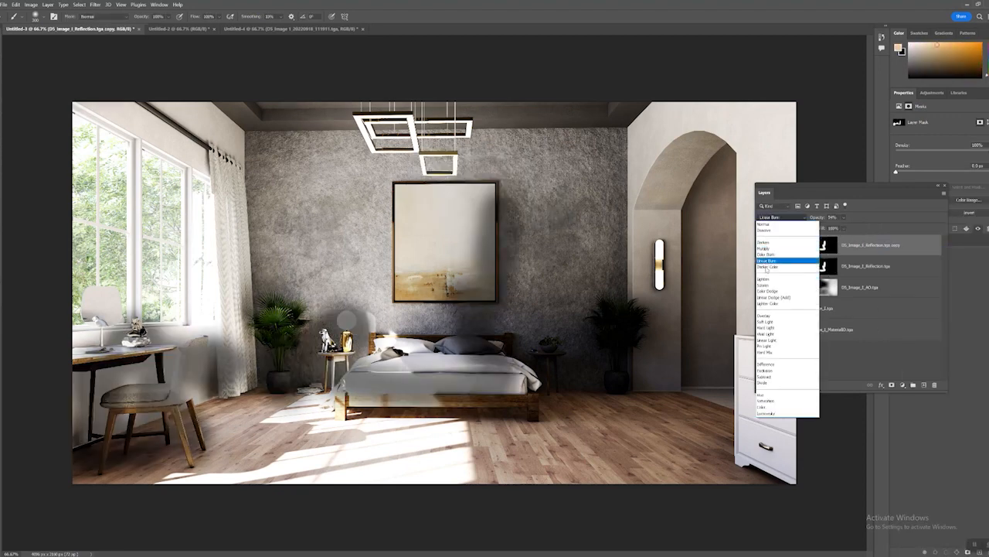
{"action": "left_click", "coordinate": [762, 285]}
{"action": "left_click", "coordinate": [762, 247]}
{"action": "left_click", "coordinate": [763, 248]}
{"action": "left_click", "coordinate": [762, 247]}
{"action": "left_click", "coordinate": [762, 247]}
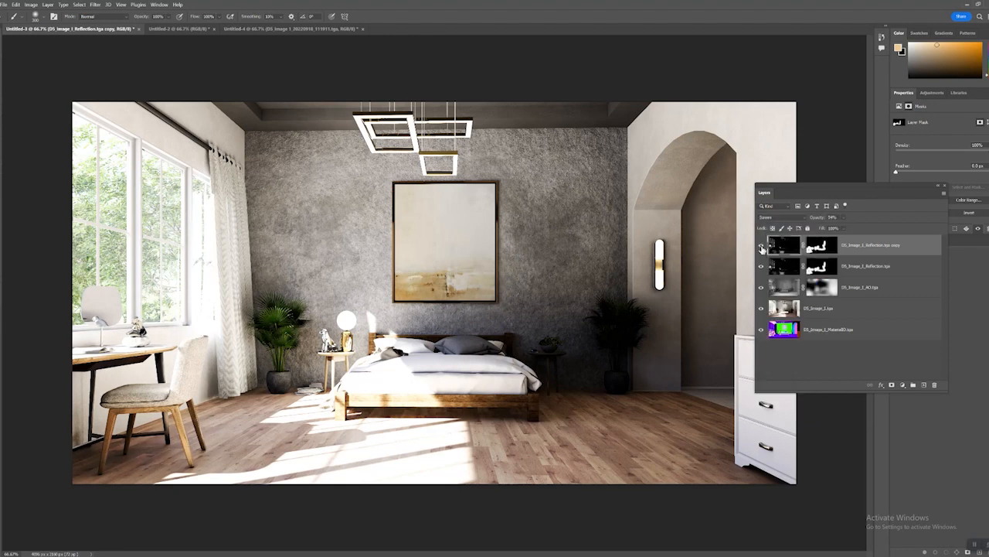
{"action": "left_click", "coordinate": [762, 249]}
{"action": "left_click", "coordinate": [762, 249]}
{"action": "left_click", "coordinate": [780, 266]}
{"action": "left_click", "coordinate": [780, 266]}
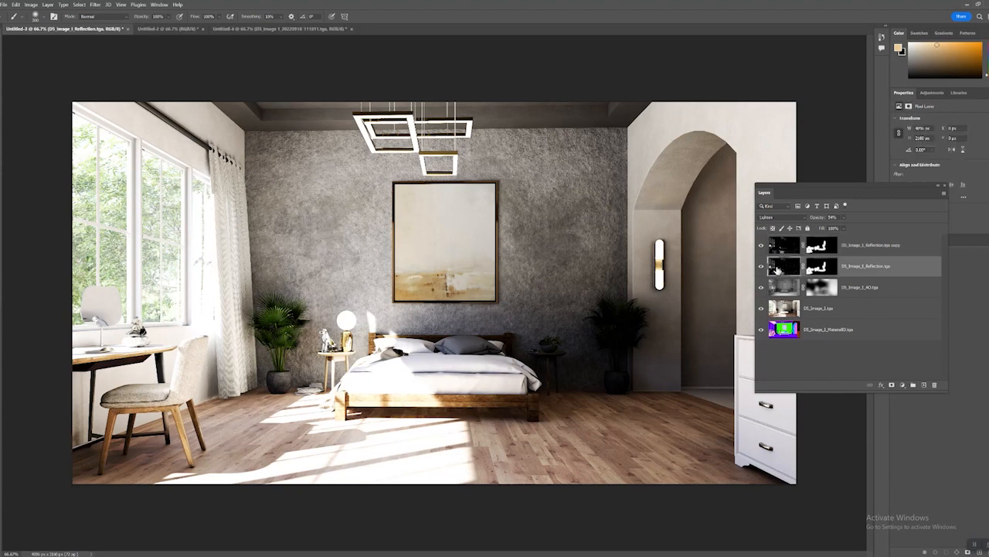
- Duplicate all five layers in the stack and merge the duplicates into a single layer
{"action": "left_click", "coordinate": [785, 240]}
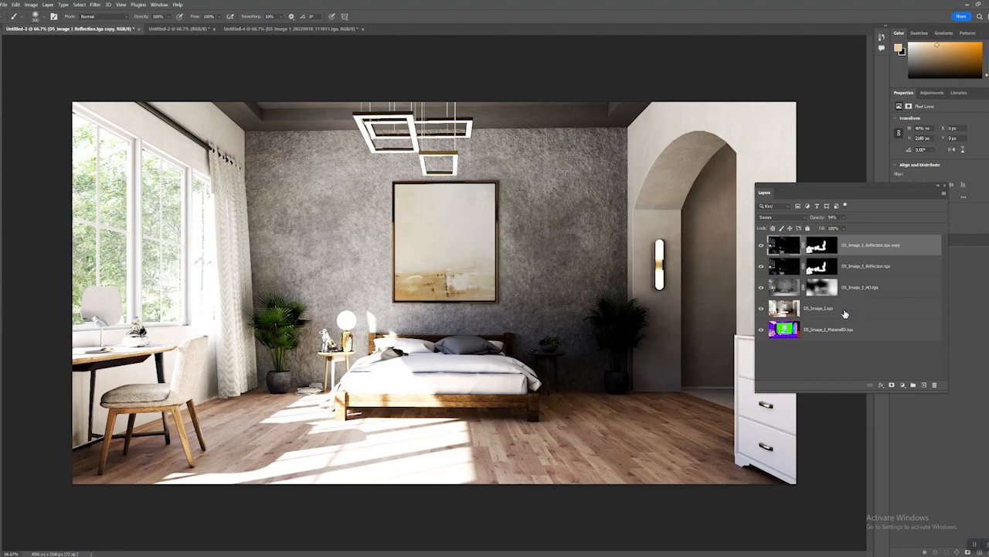
{"action": "left_click", "coordinate": [879, 337], "text": "shift"}
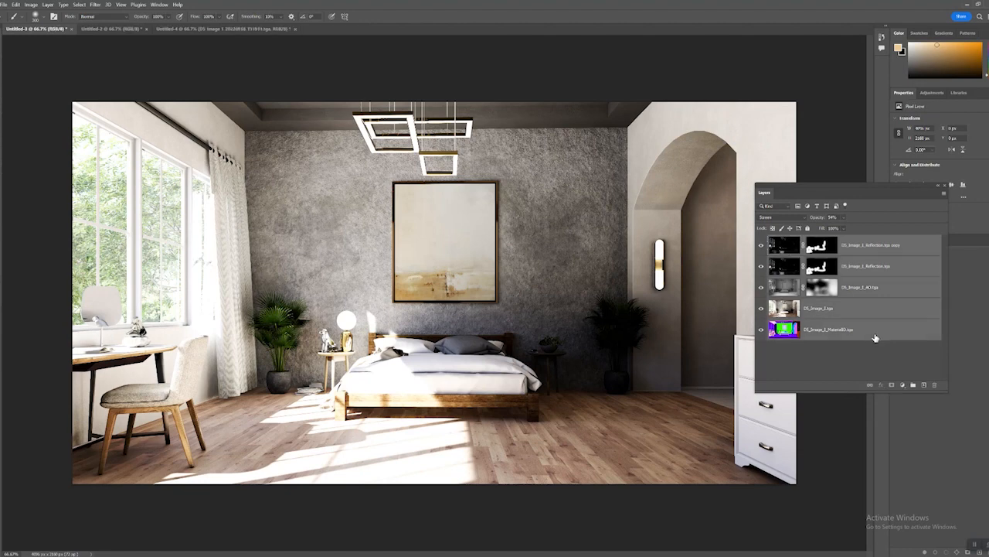
{"action": "right_click", "coordinate": [899, 261]}
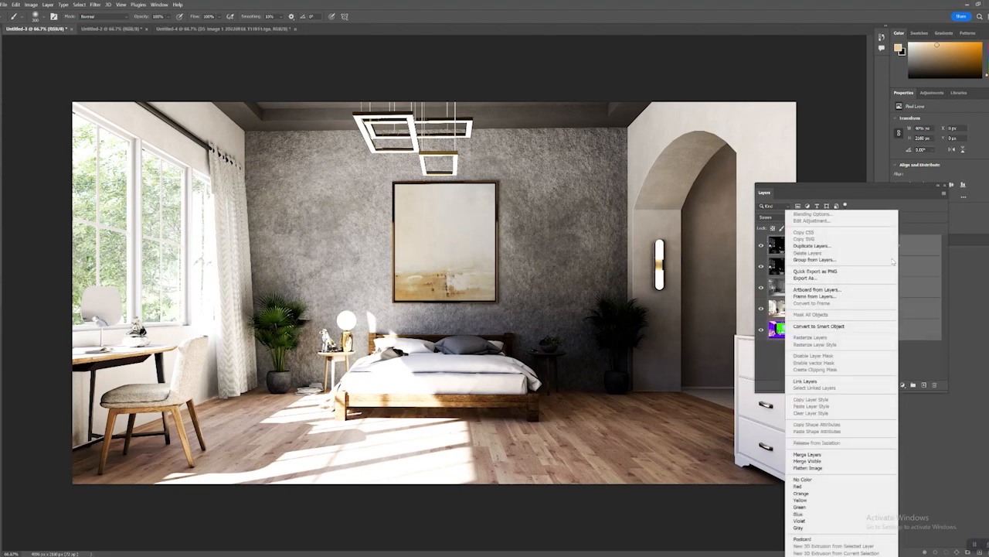
{"action": "left_click", "coordinate": [850, 249]}
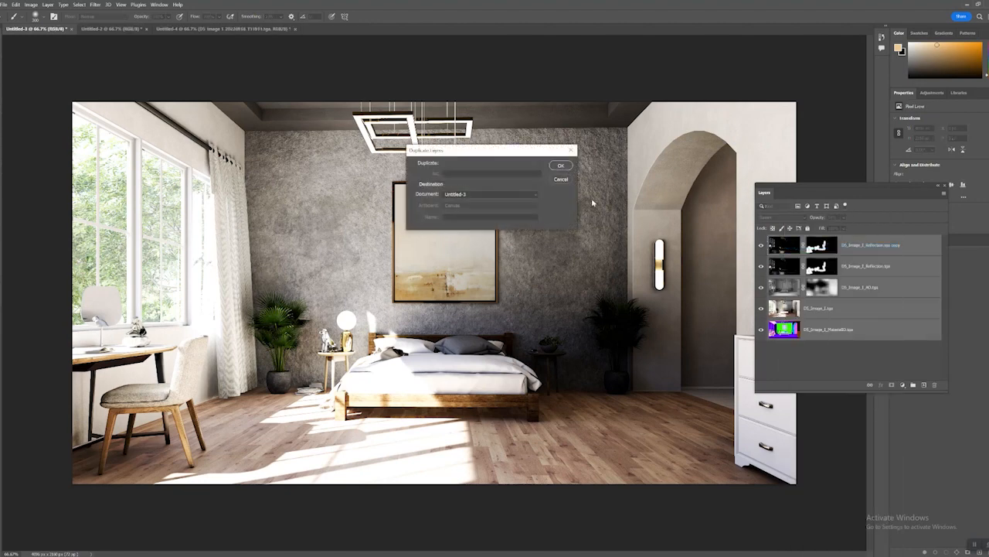
{"action": "left_click", "coordinate": [564, 166]}
{"action": "right_click", "coordinate": [886, 245]}
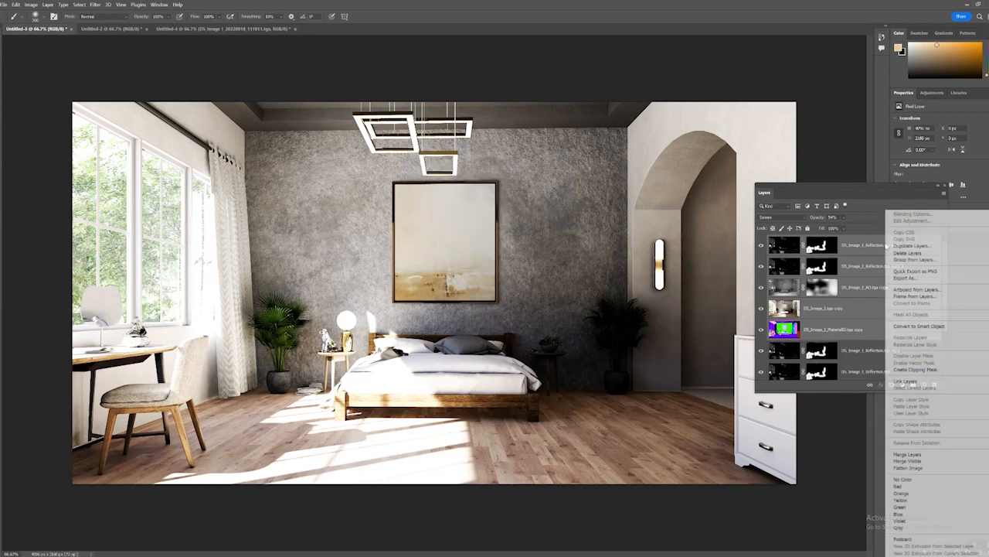
{"action": "left_click", "coordinate": [907, 455]}
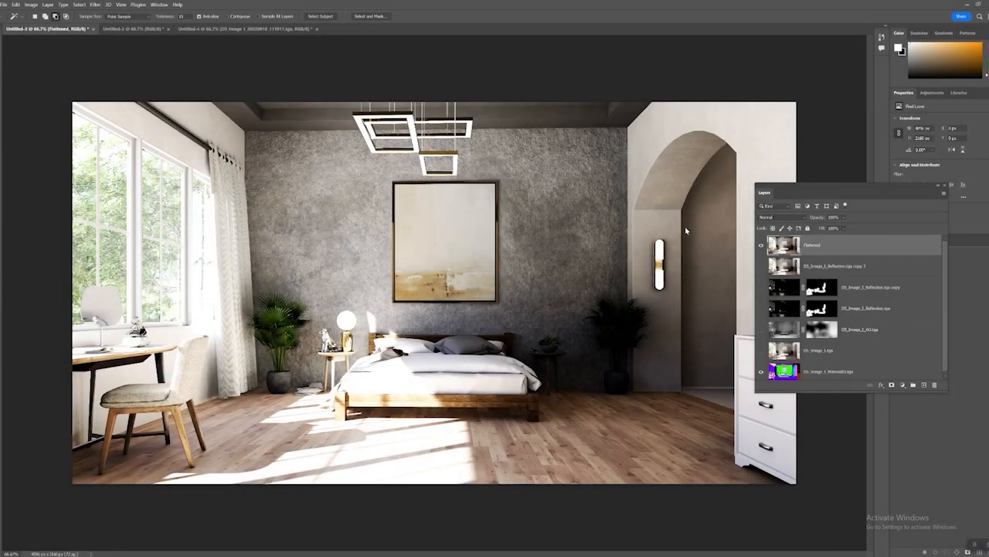
- Move the MaterialID layer to the top of the stack and select the lamp globe, pendant and wall light surfaces by their ID colours
{"action": "left_click_drag", "start_coordinate": [760, 194], "coordinate": [740, 170]}
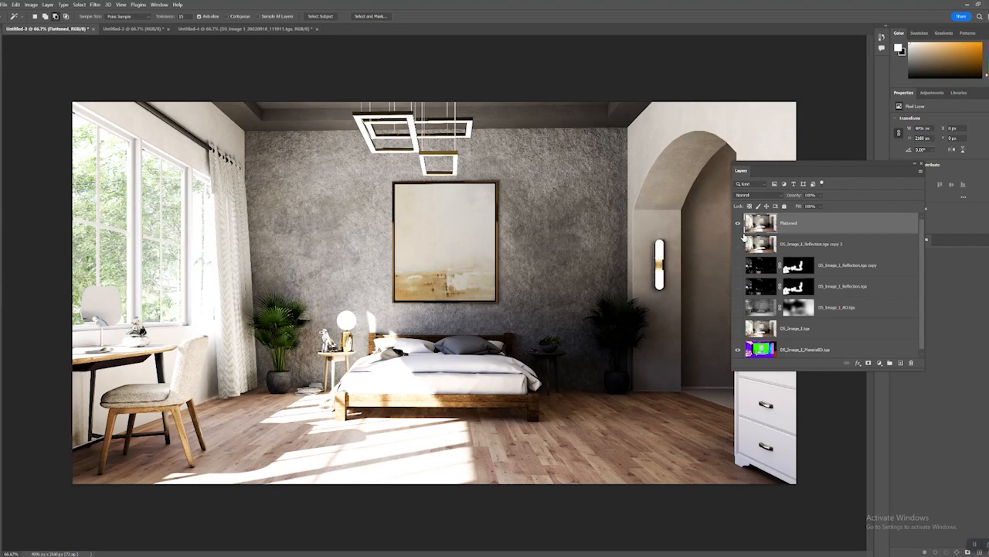
{"action": "left_click", "coordinate": [782, 348]}
{"action": "left_click_drag", "start_coordinate": [782, 348], "coordinate": [774, 233]}
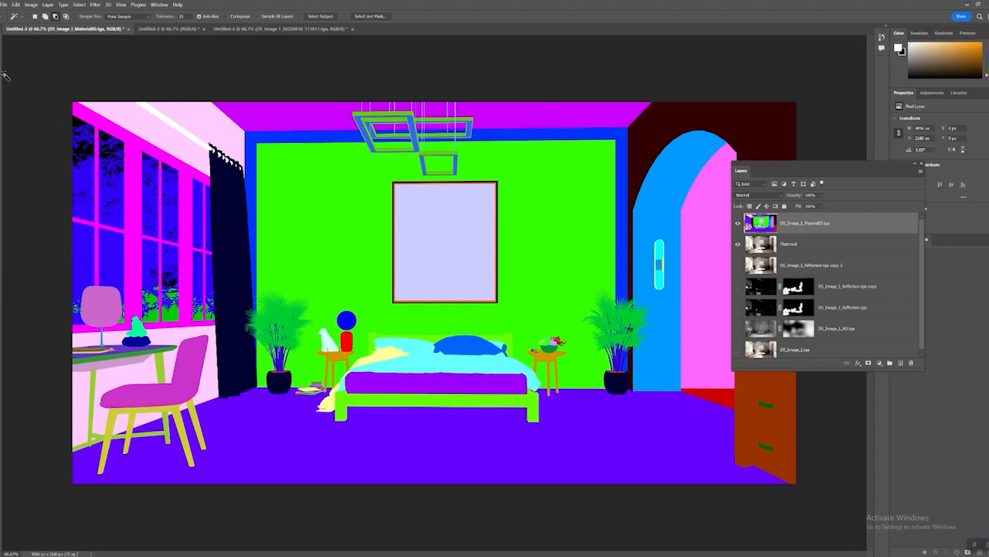
{"action": "left_click", "coordinate": [348, 322]}
{"action": "left_click", "coordinate": [415, 134], "text": "shift"}
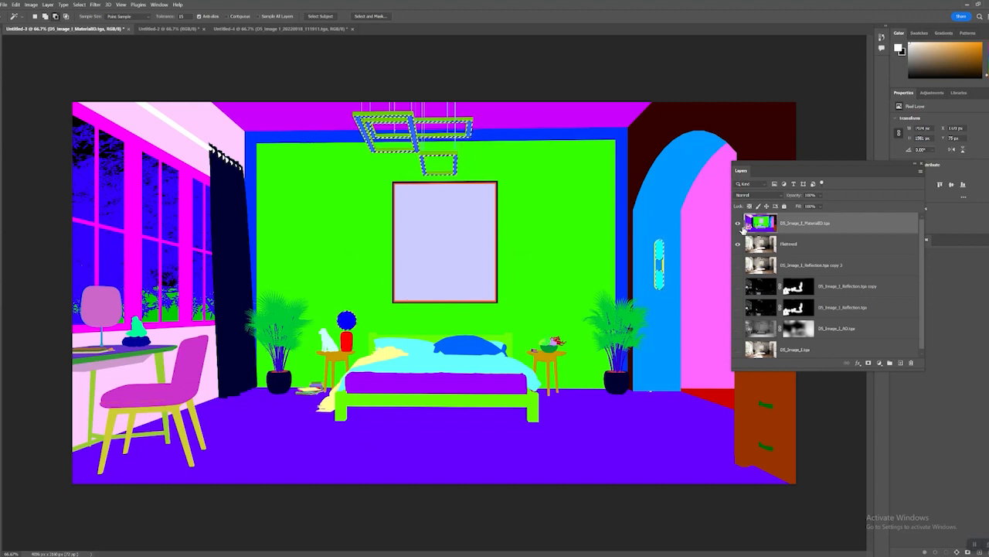
- Move the MaterialID layer below Flattened and copy the selected light surfaces from Flattened onto a new layer
{"action": "left_click_drag", "start_coordinate": [765, 228], "coordinate": [759, 259]}
{"action": "left_click", "coordinate": [759, 226]}
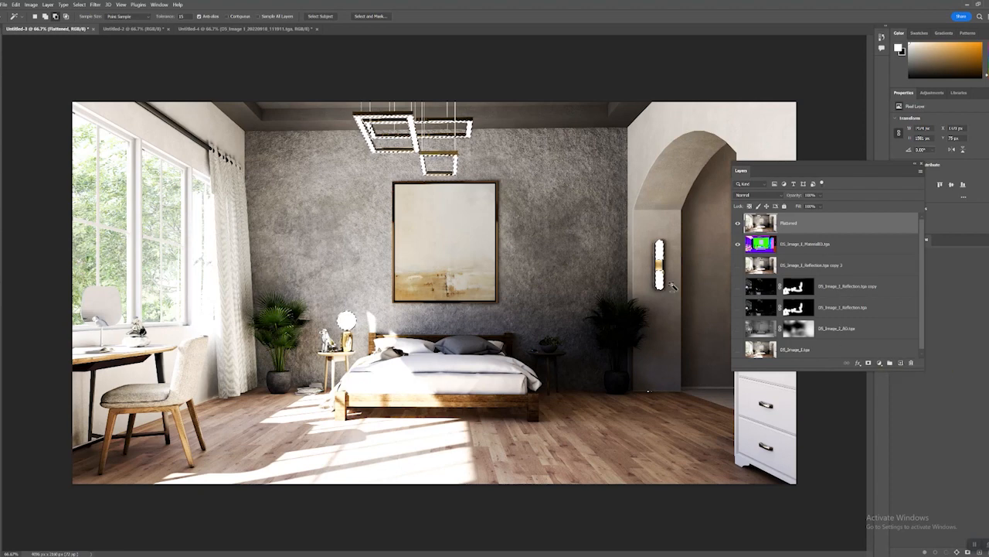
{"action": "key", "text": "ctrl+j"}
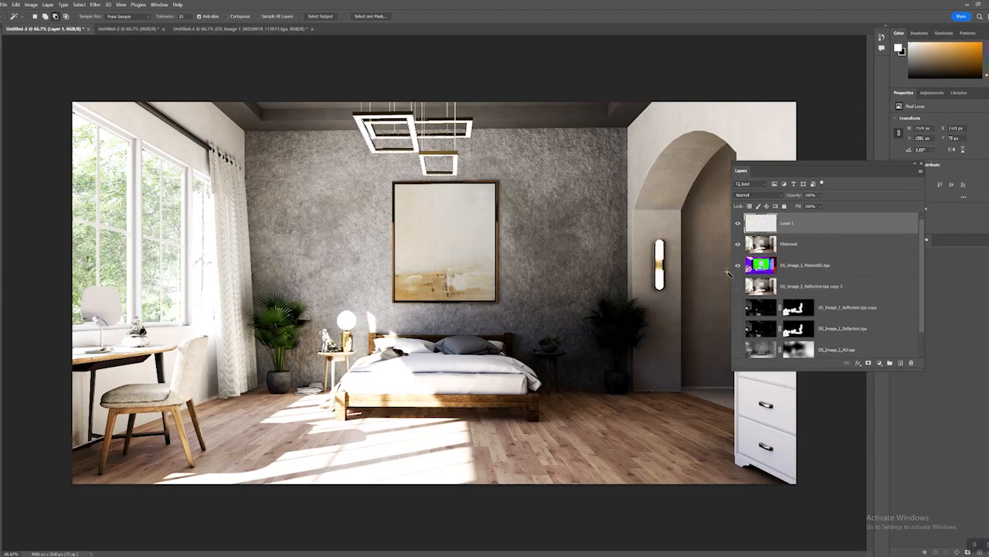
- Inspect the copied lights up close by toggling the new layer and isolating it from the layers beneath
{"action": "left_click", "coordinate": [751, 225], "text": "alt"}
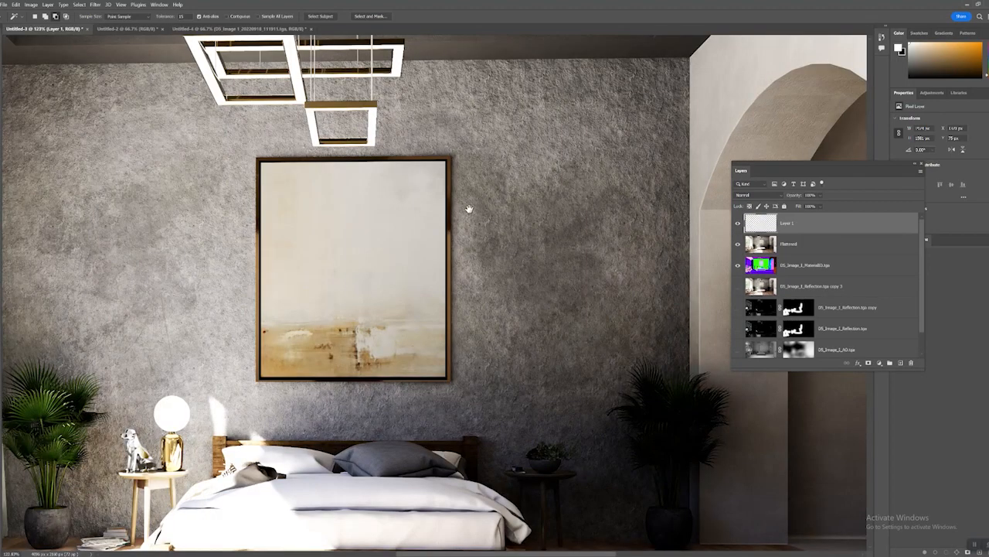
{"action": "left_click_drag", "start_coordinate": [474, 158], "coordinate": [555, 264]}
{"action": "left_click", "coordinate": [737, 223]}
{"action": "left_click", "coordinate": [738, 223]}
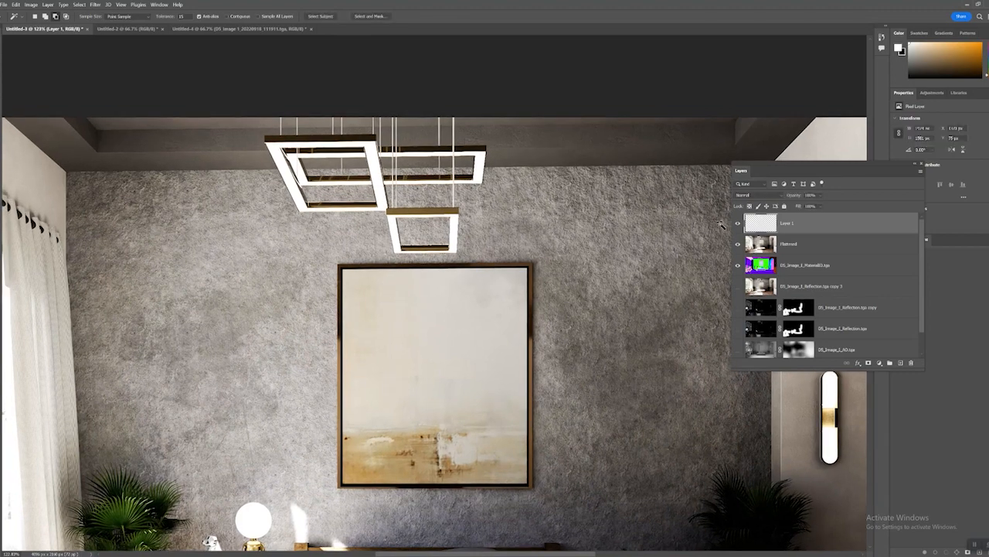
{"action": "left_click_drag", "start_coordinate": [738, 244], "coordinate": [737, 267]}
{"action": "left_click_drag", "start_coordinate": [417, 342], "coordinate": [507, 358]}
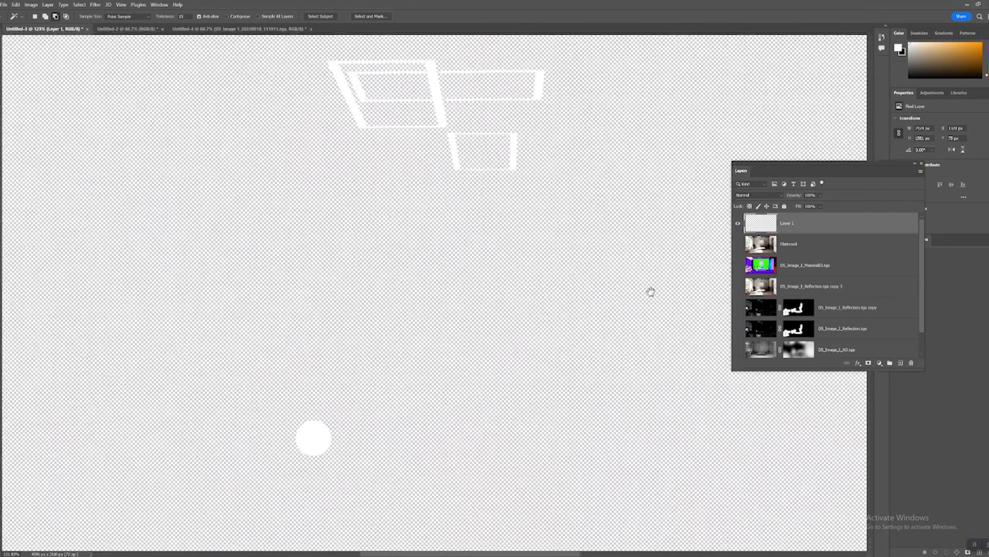
{"action": "left_click", "coordinate": [738, 244]}
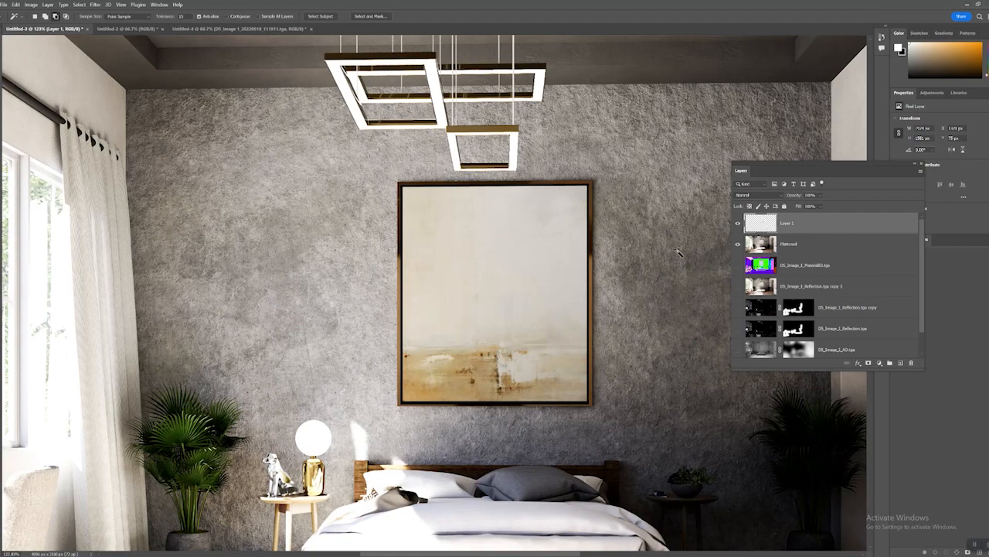
{"action": "key", "text": "ctrl+z"}
{"action": "key", "text": "ctrl+shift+z"}
- Reselect the light surfaces by colour on the MaterialID layer, and return to the copied lights layer with Flattened shown
{"action": "left_click", "coordinate": [738, 224]}
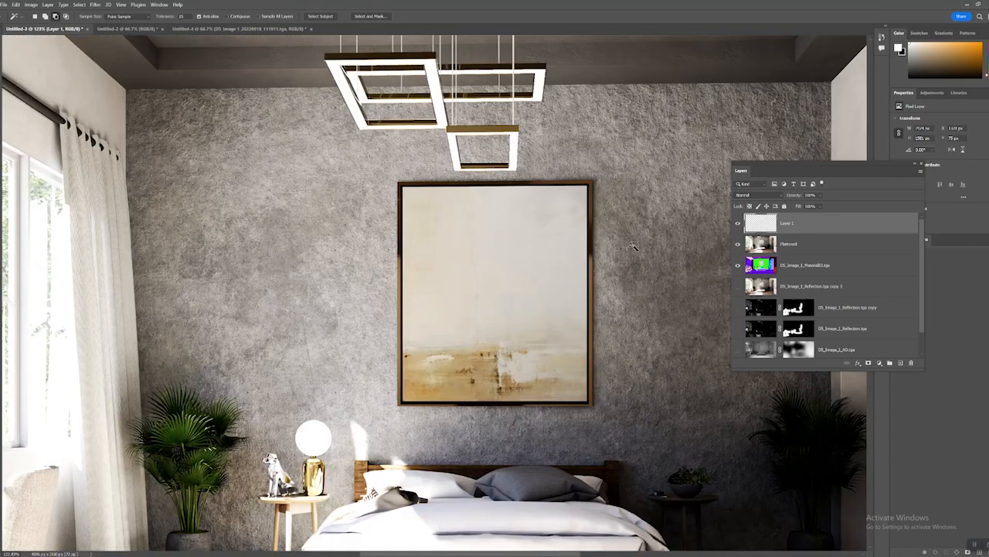
{"action": "left_click", "coordinate": [737, 245]}
{"action": "left_click", "coordinate": [754, 268]}
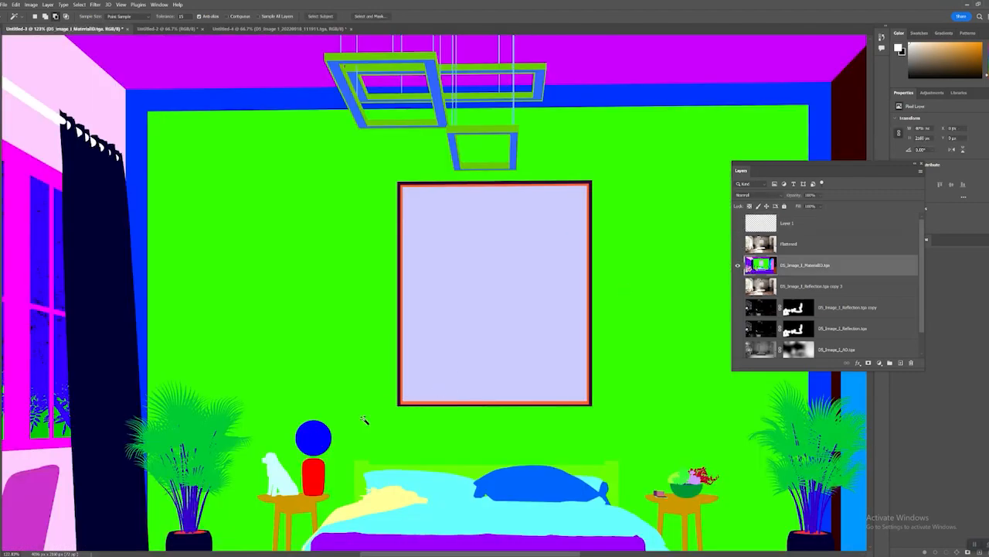
{"action": "left_click", "coordinate": [311, 444]}
{"action": "left_click", "coordinate": [443, 114]}
{"action": "scroll", "coordinate": [464, 155], "scroll_direction": "right", "scroll_amount": 8}
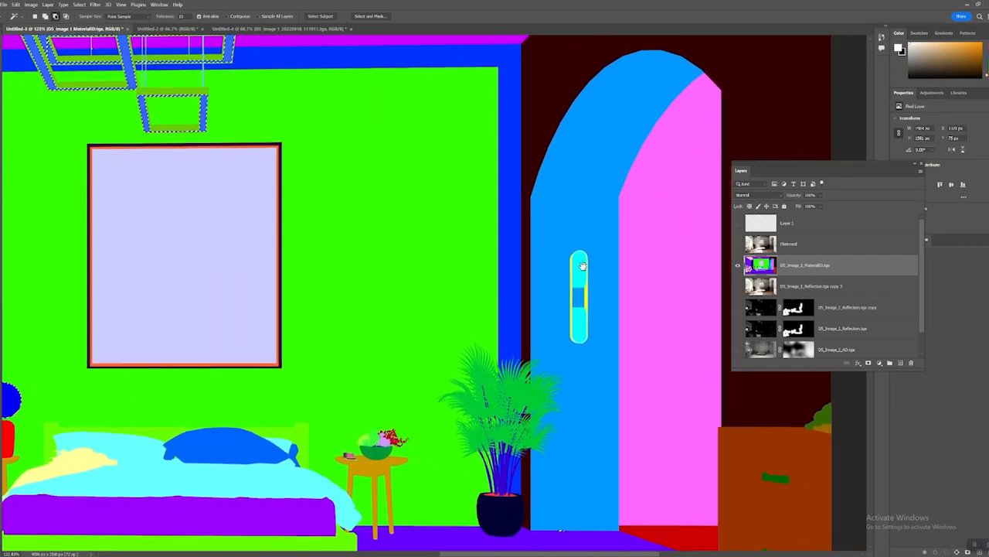
{"action": "left_click_drag", "start_coordinate": [439, 220], "coordinate": [608, 261]}
{"action": "left_click", "coordinate": [737, 244]}
{"action": "left_click", "coordinate": [737, 223]}
{"action": "left_click", "coordinate": [765, 224]}
{"action": "left_click_drag", "start_coordinate": [402, 266], "coordinate": [514, 302]}
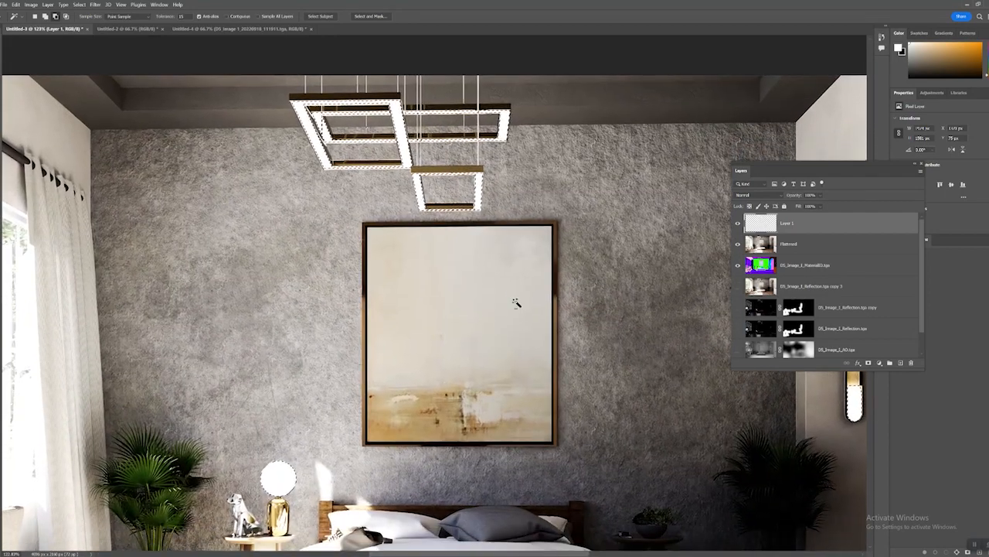
- Add an Outer Glow effect to the copied lights layer and set its colour to pale peach #f3d7c0
{"action": "left_click", "coordinate": [858, 364]}
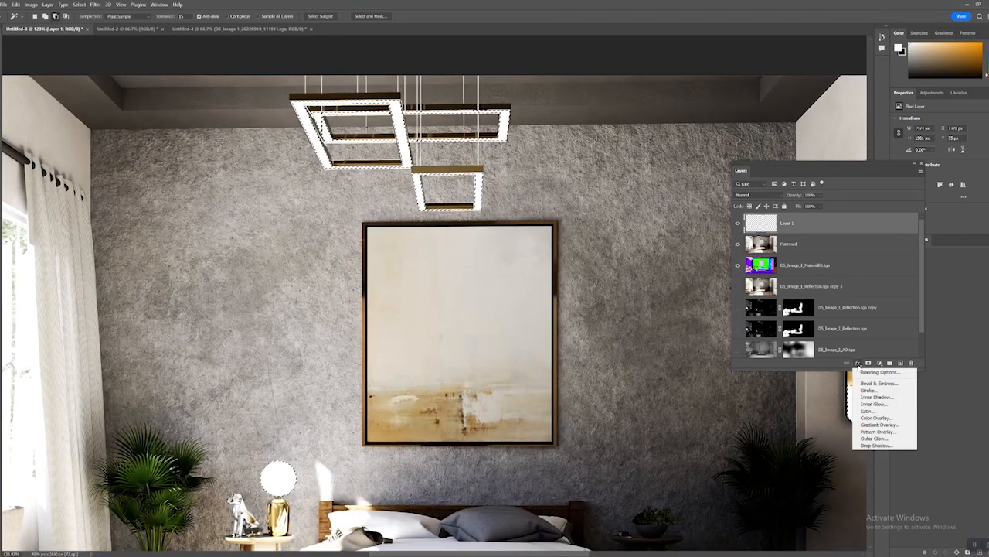
{"action": "left_click", "coordinate": [875, 438]}
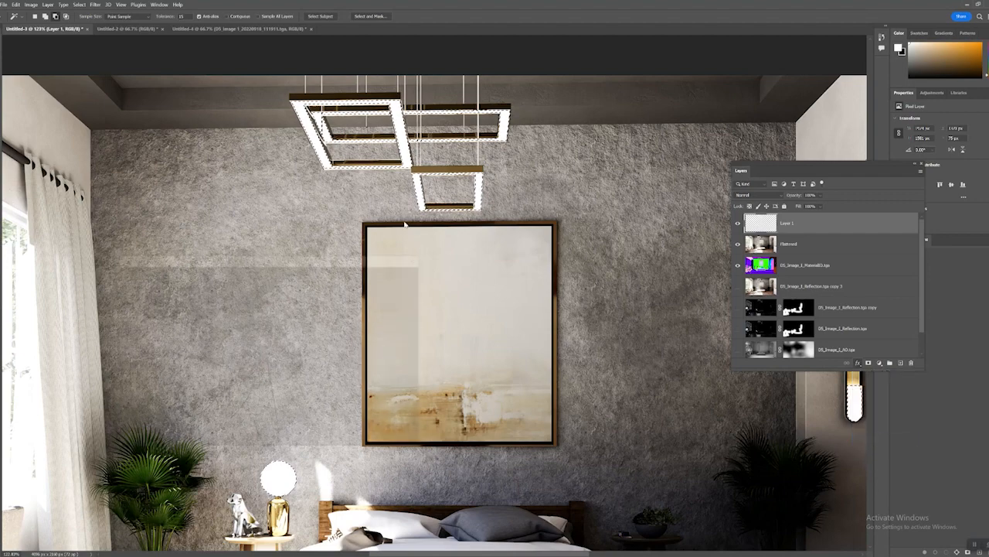
{"action": "left_click_drag", "start_coordinate": [336, 261], "coordinate": [468, 248]}
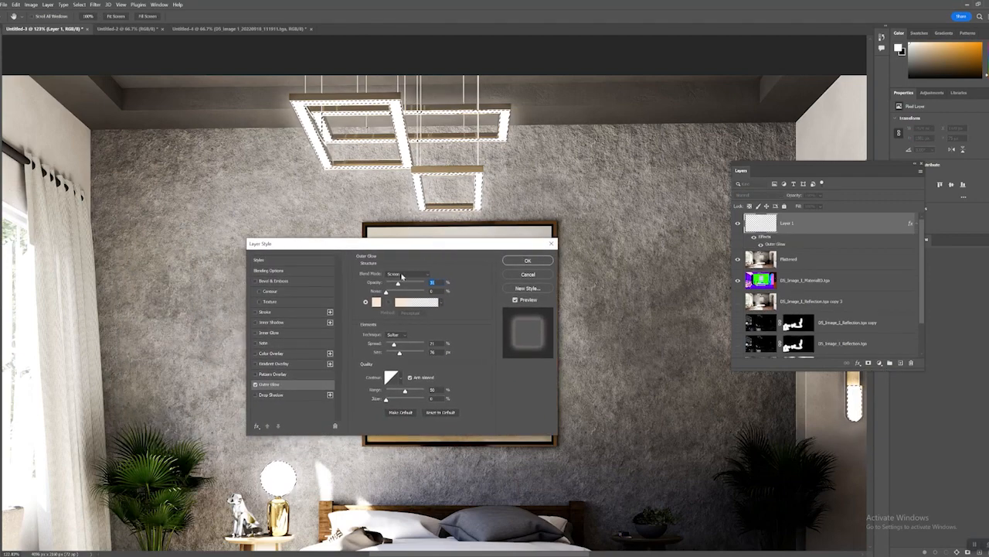
{"action": "left_click", "coordinate": [378, 302]}
{"action": "left_click", "coordinate": [408, 150]}
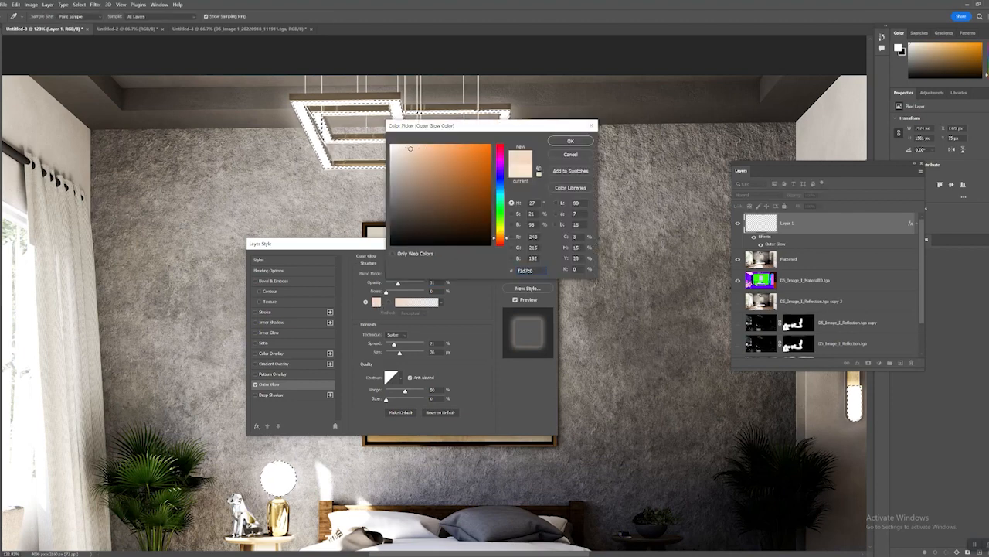
{"action": "left_click", "coordinate": [569, 142]}
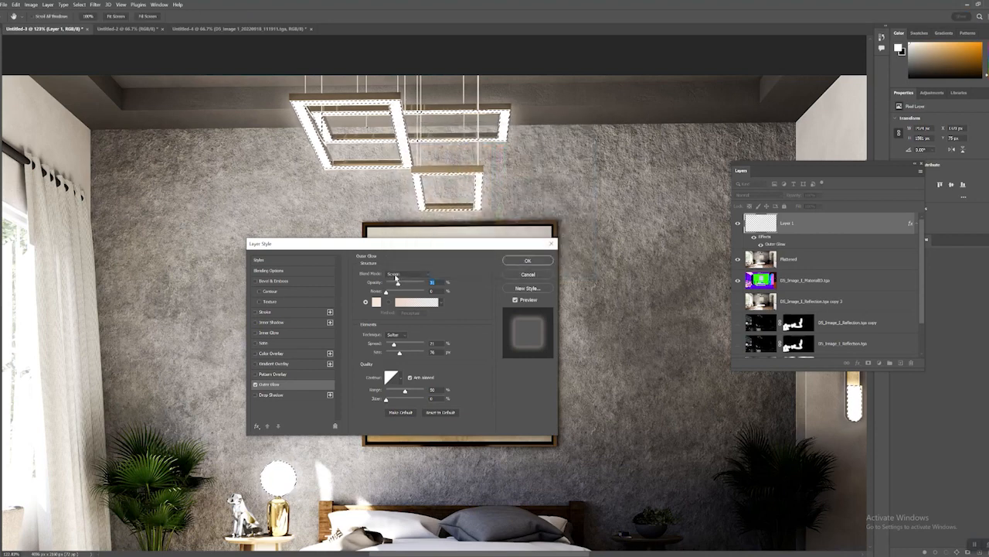
- Set the outer glow's opacity to 30% and reduce its size, apply the effect, and clear the selection
{"action": "mouse_move", "coordinate": [396, 284]}
{"action": "left_mouse_down"}
{"action": "mouse_move", "coordinate": [422, 285]}
{"action": "mouse_move", "coordinate": [400, 285]}
{"action": "left_mouse_up"}
{"action": "mouse_move", "coordinate": [399, 353]}
{"action": "left_mouse_down"}
{"action": "mouse_move", "coordinate": [424, 354]}
{"action": "mouse_move", "coordinate": [401, 354]}
{"action": "left_mouse_up"}
{"action": "left_click_drag", "start_coordinate": [393, 353], "coordinate": [398, 353]}
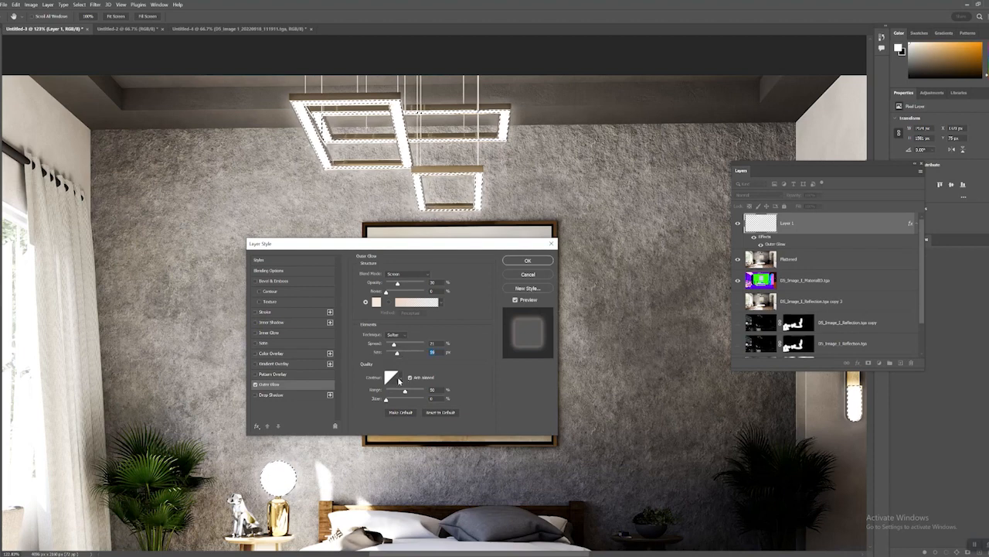
{"action": "left_click", "coordinate": [528, 261]}
{"action": "key", "text": "ctrl+d"}
- Examine the glow around the bedside lamp up close and against the whole render
{"action": "key", "text": "z"}
{"action": "left_click", "coordinate": [335, 381]}
{"action": "left_click_drag", "start_coordinate": [301, 410], "coordinate": [347, 170]}
{"action": "left_click_drag", "start_coordinate": [281, 455], "coordinate": [316, 342]}
{"action": "key", "text": "w"}
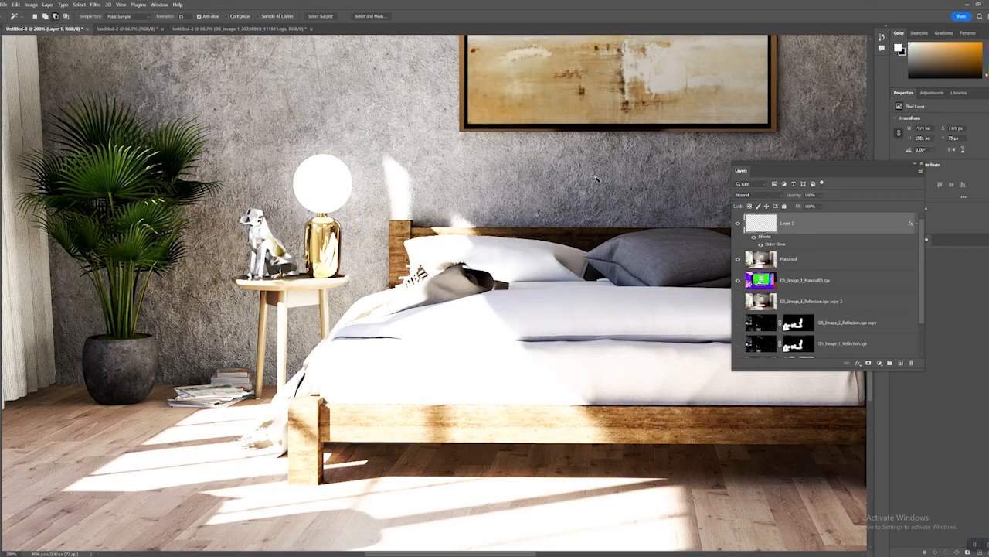
{"action": "left_click_drag", "start_coordinate": [557, 169], "coordinate": [596, 278]}
{"action": "key", "text": "z"}
{"action": "left_click", "coordinate": [598, 263], "text": "alt"}
{"action": "left_click", "coordinate": [598, 261], "text": "alt"}
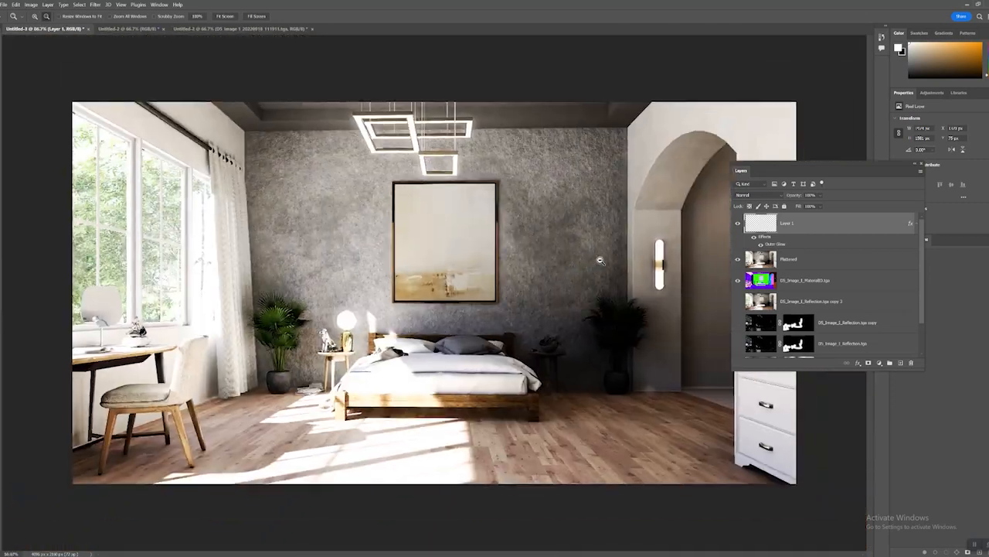
- Compare the render with and without the outer glow by toggling the visibility of Layer 1
{"action": "left_click", "coordinate": [739, 224]}
{"action": "left_click", "coordinate": [739, 224]}
{"action": "left_click", "coordinate": [739, 224]}
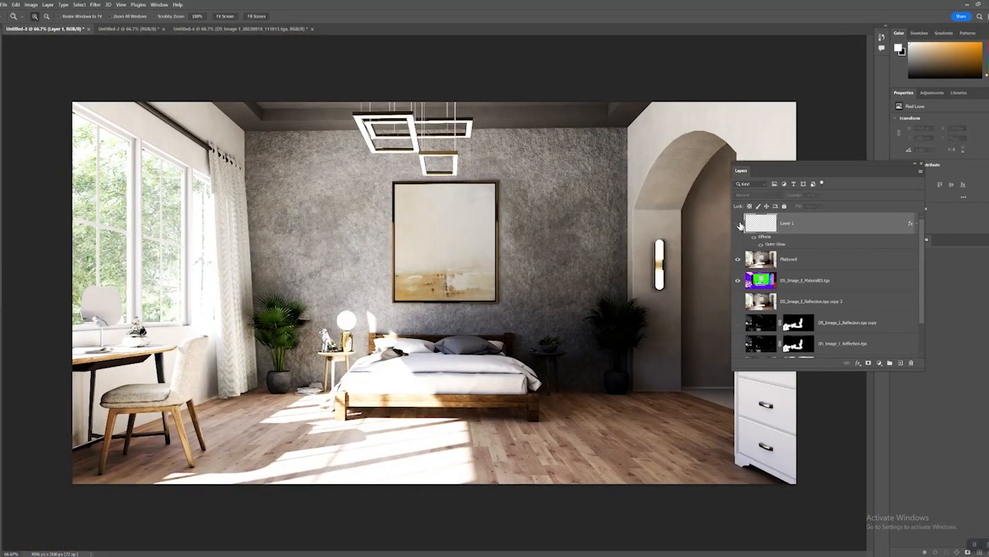
{"action": "left_click", "coordinate": [739, 224]}
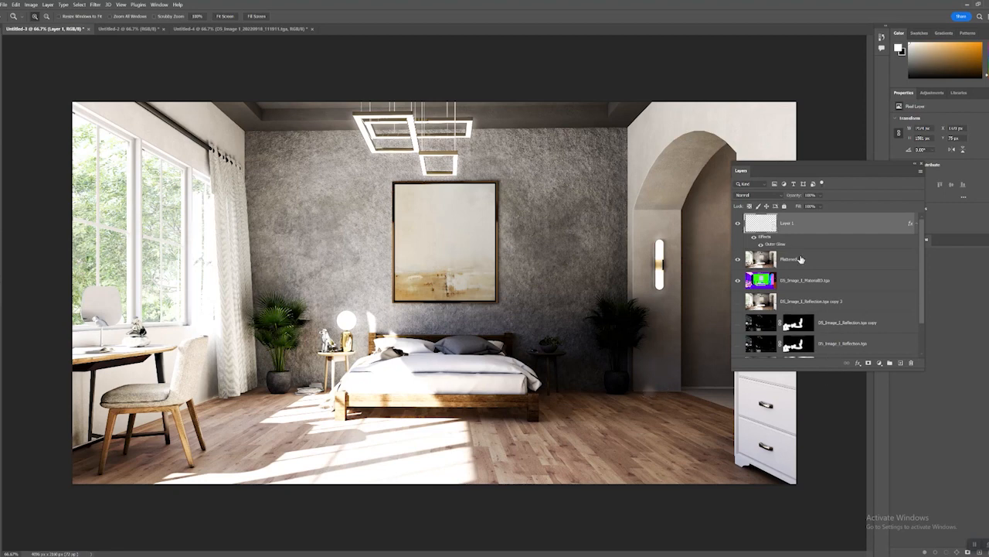
- Add a layer mask to Layer 1 and brush black on it over the dark plant and floor beside the archway
{"action": "left_click", "coordinate": [868, 362]}
{"action": "key", "text": "b"}
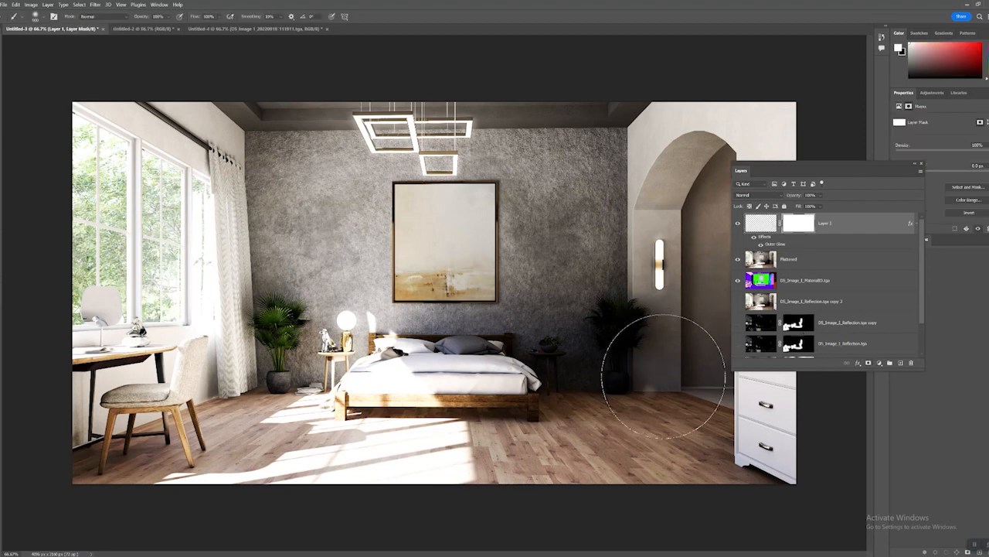
{"action": "key", "text": "x"}
{"action": "left_click", "coordinate": [638, 401]}
{"action": "mouse_move", "coordinate": [638, 400]}
{"action": "left_mouse_down"}
{"action": "mouse_move", "coordinate": [626, 402]}
{"action": "mouse_move", "coordinate": [626, 387]}
{"action": "mouse_move", "coordinate": [641, 364]}
{"action": "mouse_move", "coordinate": [687, 331]}
{"action": "left_mouse_up"}
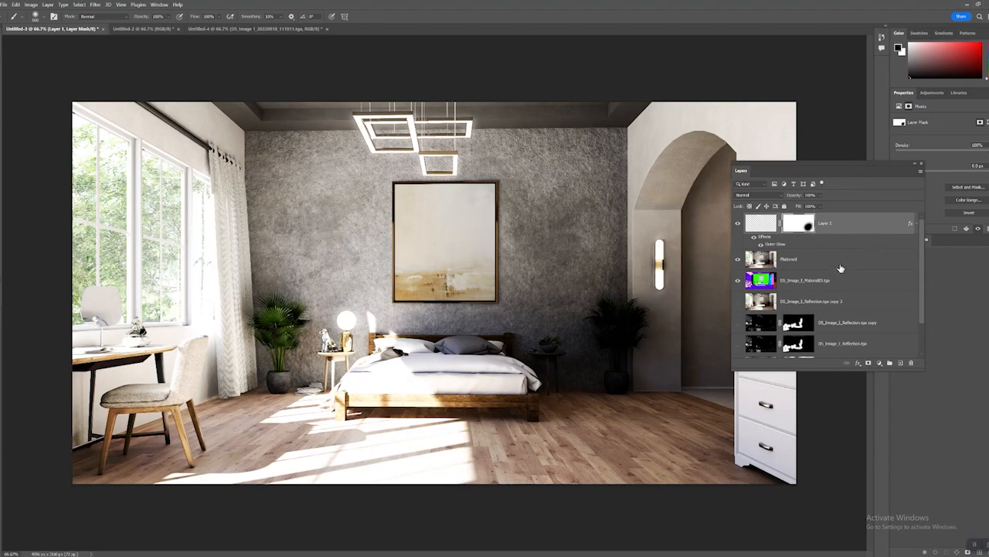
- Duplicate Layer 1 and Flattened together with both visible, and merge the two copies into one layer
{"action": "left_click", "coordinate": [739, 224]}
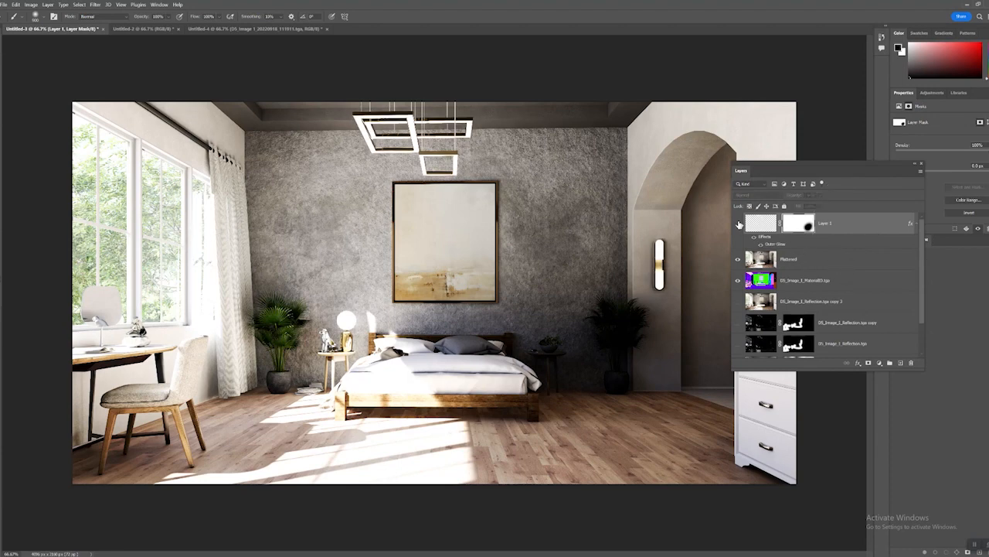
{"action": "left_click", "coordinate": [800, 266]}
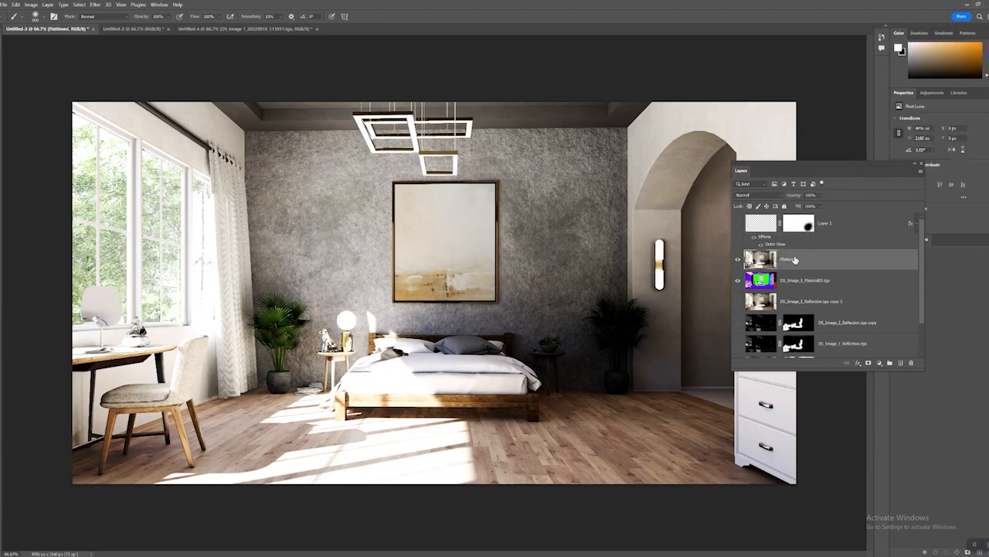
{"action": "scroll", "coordinate": [811, 310], "scroll_direction": "down", "scroll_amount": 2}
{"action": "scroll", "coordinate": [796, 309], "scroll_direction": "up", "scroll_amount": 2}
{"action": "left_click", "coordinate": [738, 223]}
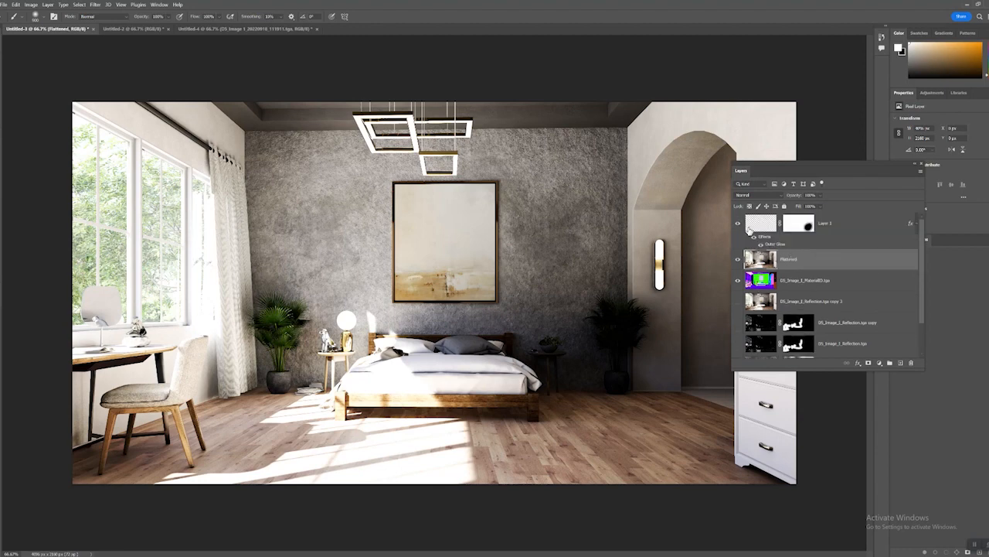
{"action": "left_click", "coordinate": [844, 224], "text": "ctrl"}
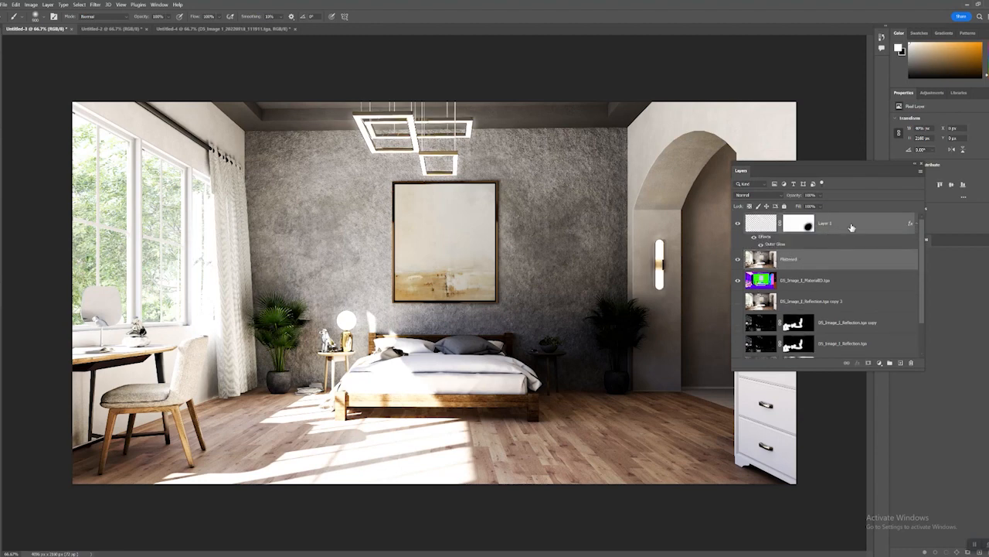
{"action": "right_click", "coordinate": [851, 225]}
{"action": "left_click", "coordinate": [866, 244]}
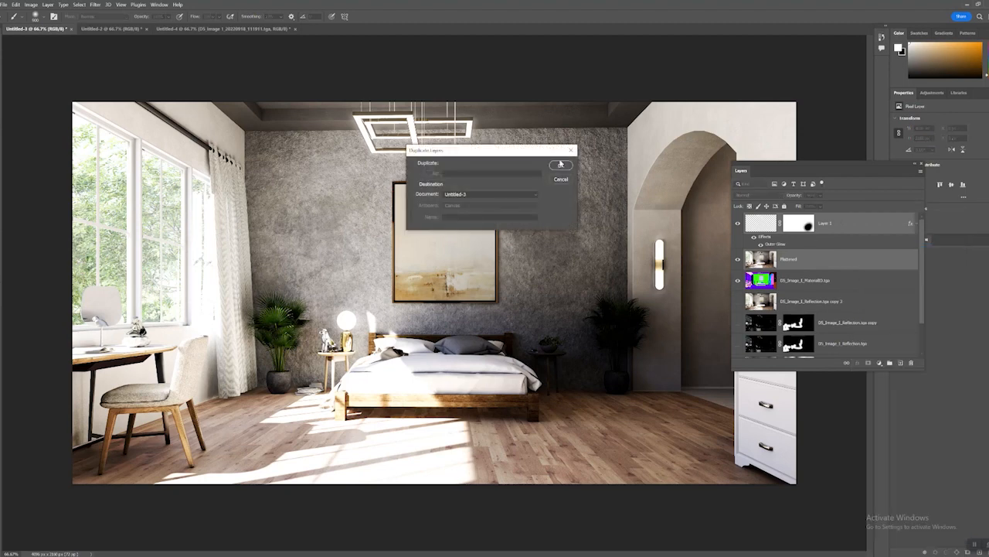
{"action": "key", "text": "Return"}
{"action": "right_click", "coordinate": [851, 226]}
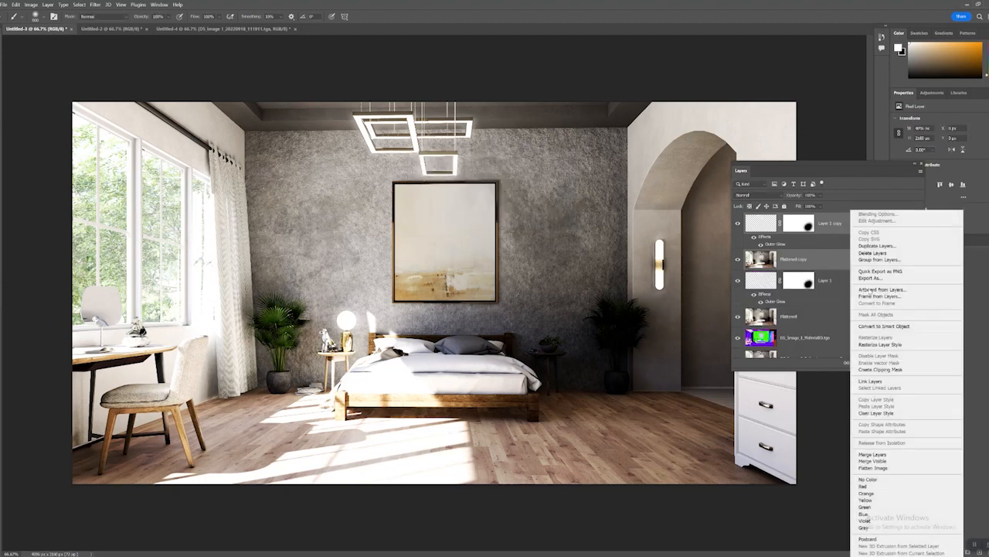
{"action": "left_click", "coordinate": [881, 455]}
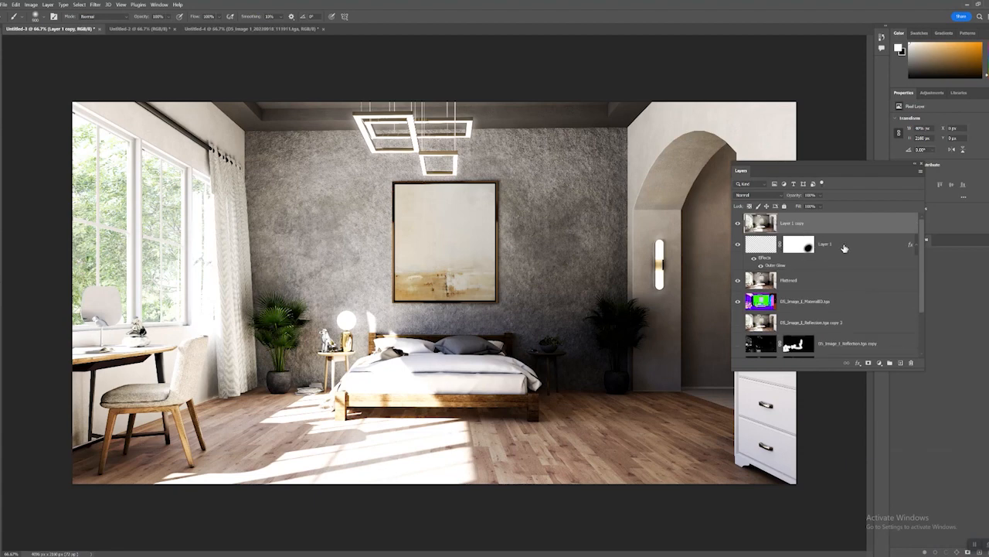
- Group all layers below the merged copy, from Layer 1 down to the base render
{"action": "left_click", "coordinate": [845, 248]}
{"action": "scroll", "coordinate": [845, 248], "scroll_direction": "down", "scroll_amount": 3}
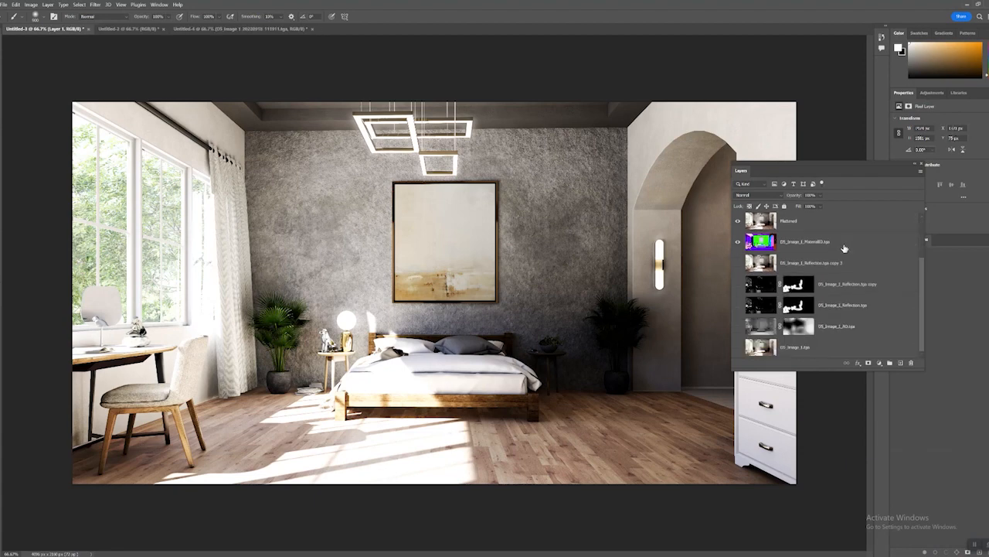
{"action": "left_click", "coordinate": [839, 352], "text": "shift"}
{"action": "scroll", "coordinate": [840, 352], "scroll_direction": "up", "scroll_amount": 3}
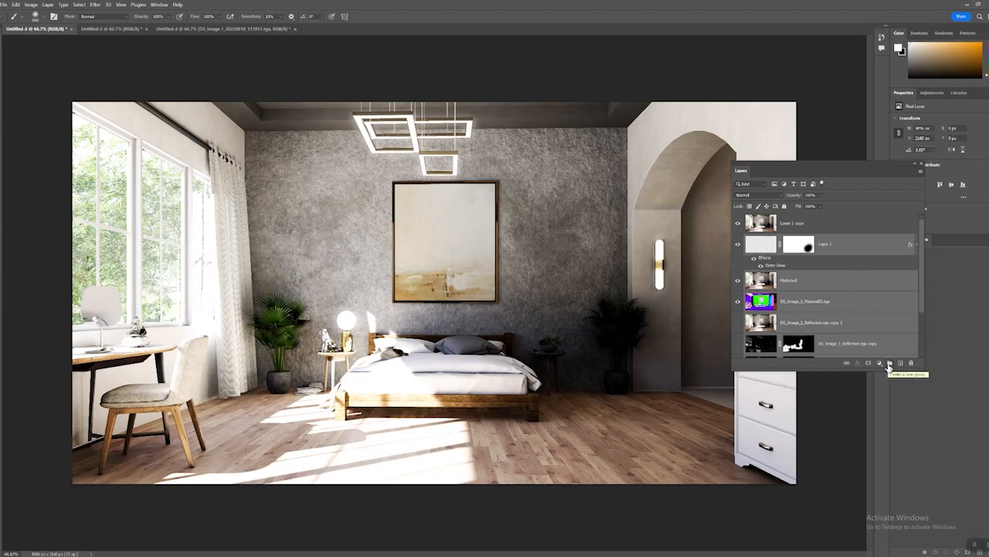
{"action": "left_click", "coordinate": [889, 363]}
- Check the new group by toggling its visibility and looking through the layers inside it
{"action": "left_click", "coordinate": [738, 240]}
{"action": "left_click", "coordinate": [738, 240]}
{"action": "left_click", "coordinate": [738, 240]}
{"action": "left_click", "coordinate": [738, 239]}
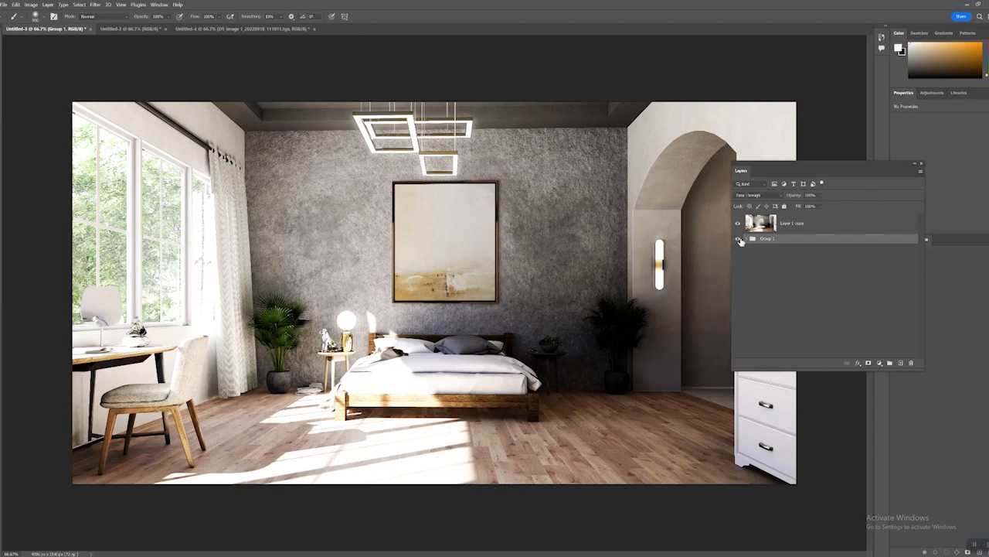
{"action": "left_click", "coordinate": [747, 239]}
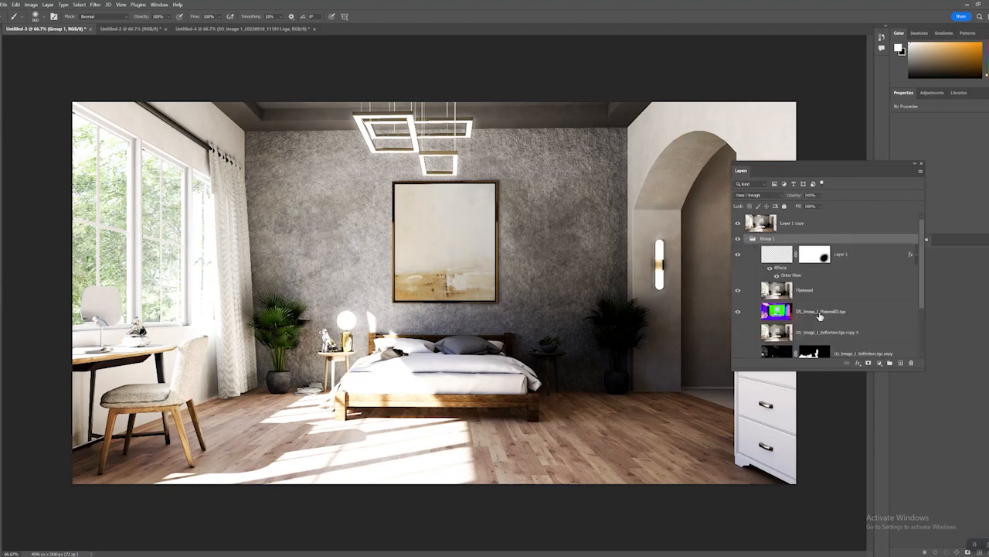
{"action": "left_click", "coordinate": [829, 314]}
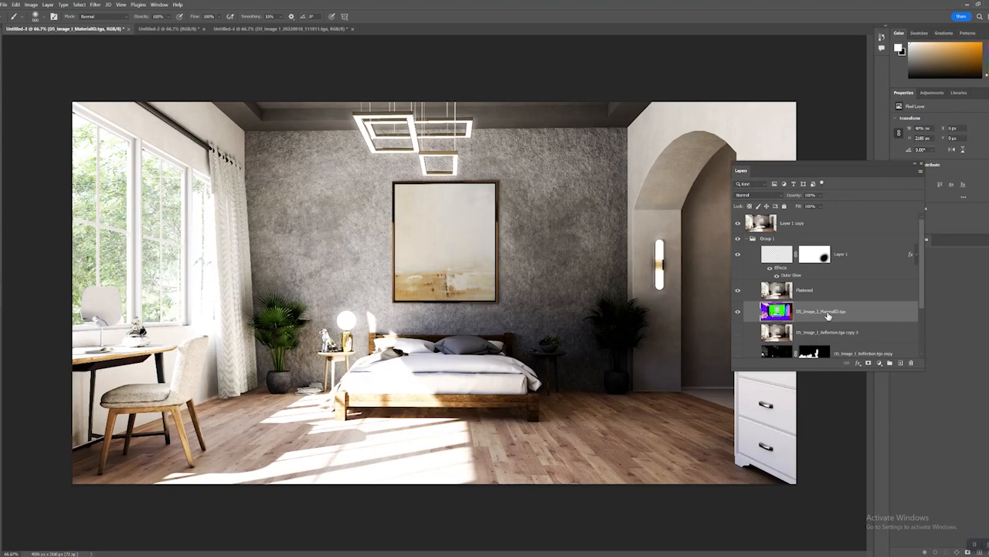
{"action": "left_click", "coordinate": [746, 239]}
- Duplicate the merged Layer 1 copy and open the Camera Raw filter on the duplicate
{"action": "left_click", "coordinate": [804, 224]}
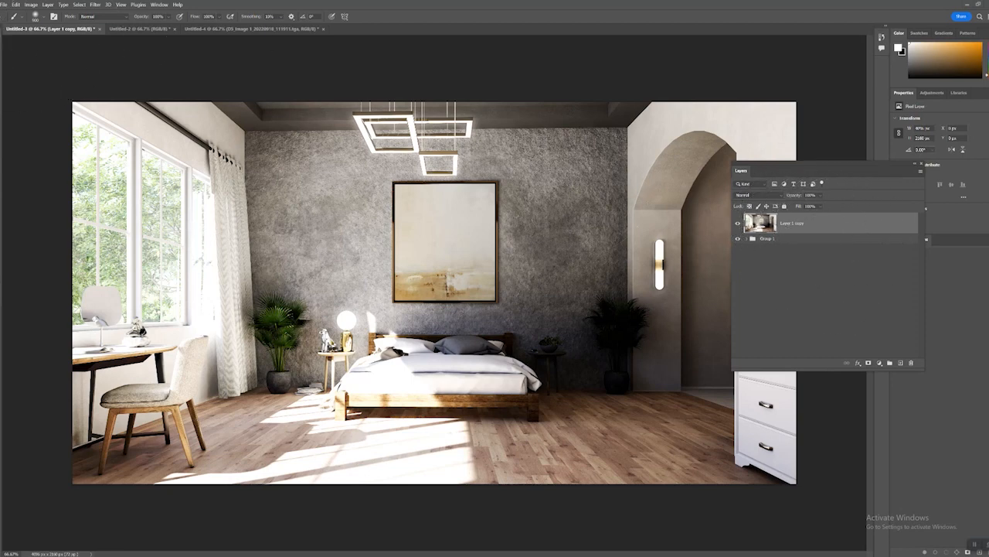
{"action": "right_click", "coordinate": [814, 222]}
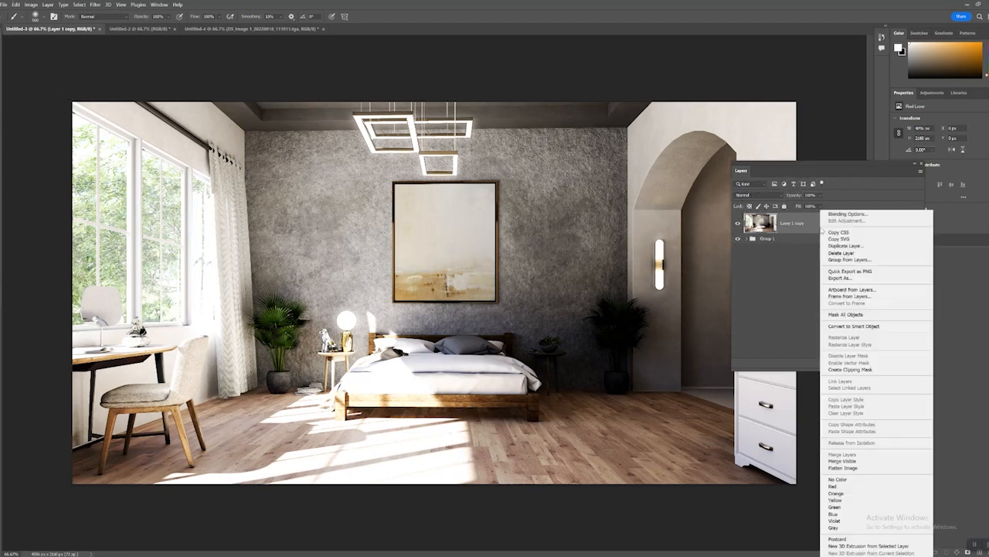
{"action": "left_click", "coordinate": [850, 244]}
{"action": "left_click", "coordinate": [562, 166]}
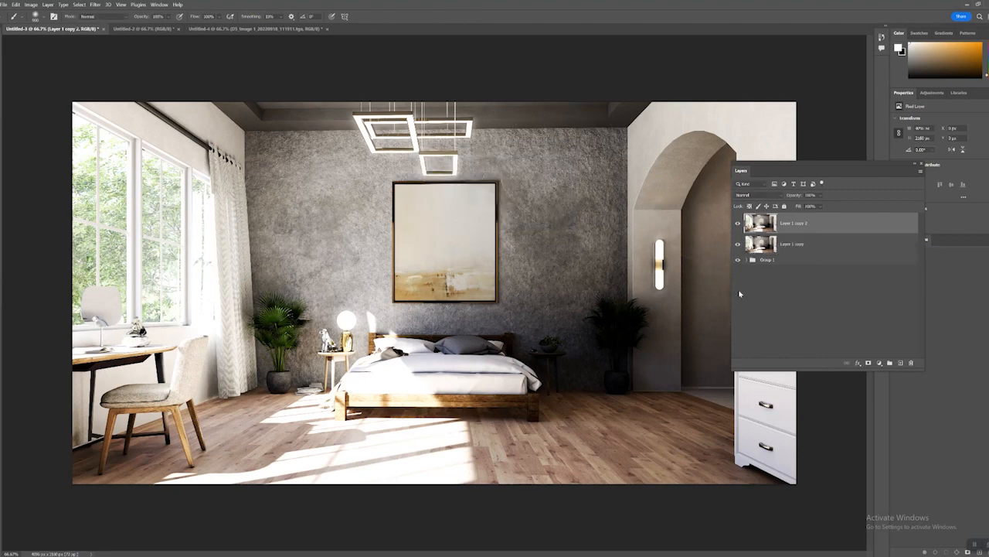
{"action": "left_click", "coordinate": [94, 4]}
{"action": "left_click", "coordinate": [122, 59]}
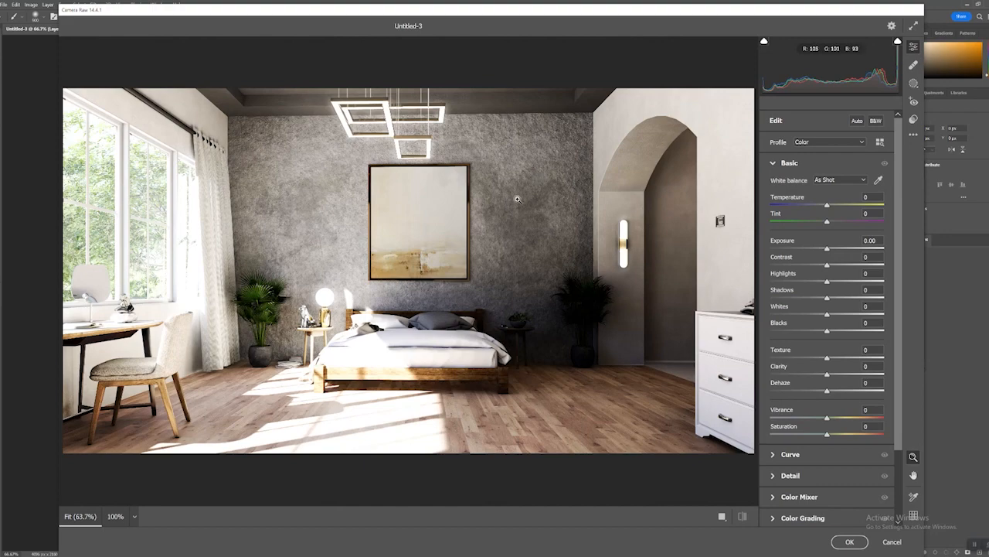
{"action": "left_click", "coordinate": [536, 181]}
{"action": "left_click", "coordinate": [391, 222], "text": "alt"}
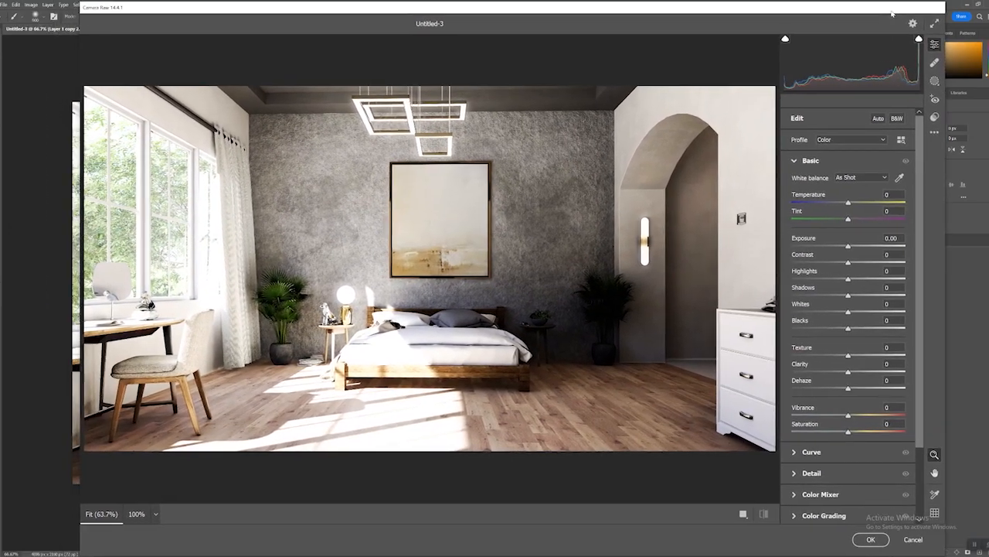
{"action": "scroll", "coordinate": [802, 287], "scroll_direction": "down", "scroll_amount": 3}
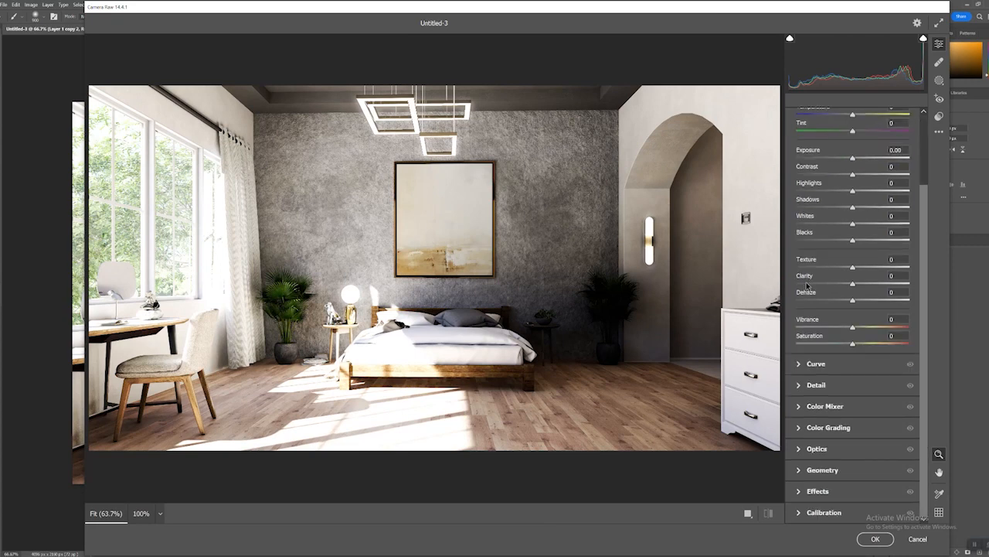
{"action": "scroll", "coordinate": [796, 330], "scroll_direction": "up", "scroll_amount": 3}
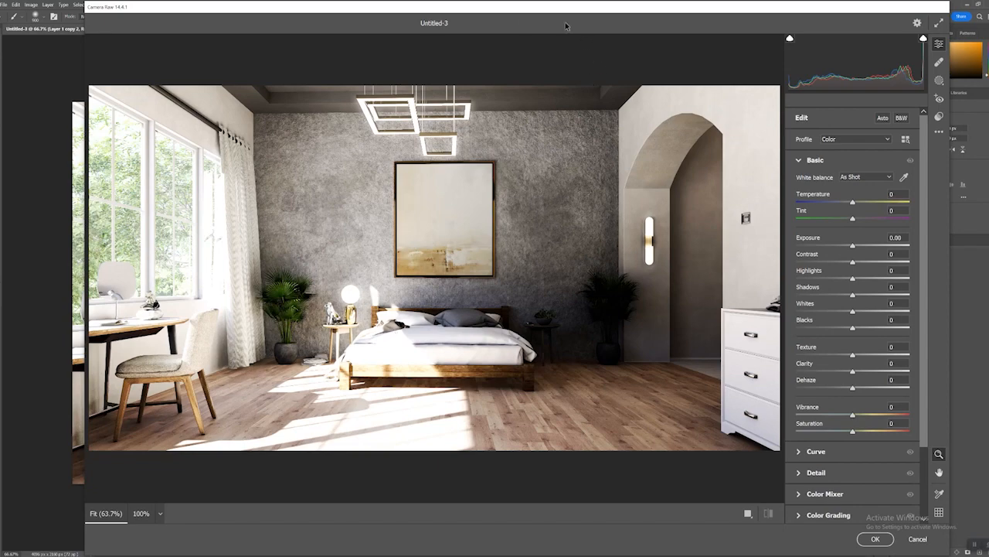
{"action": "left_click_drag", "start_coordinate": [510, 6], "coordinate": [488, 135]}
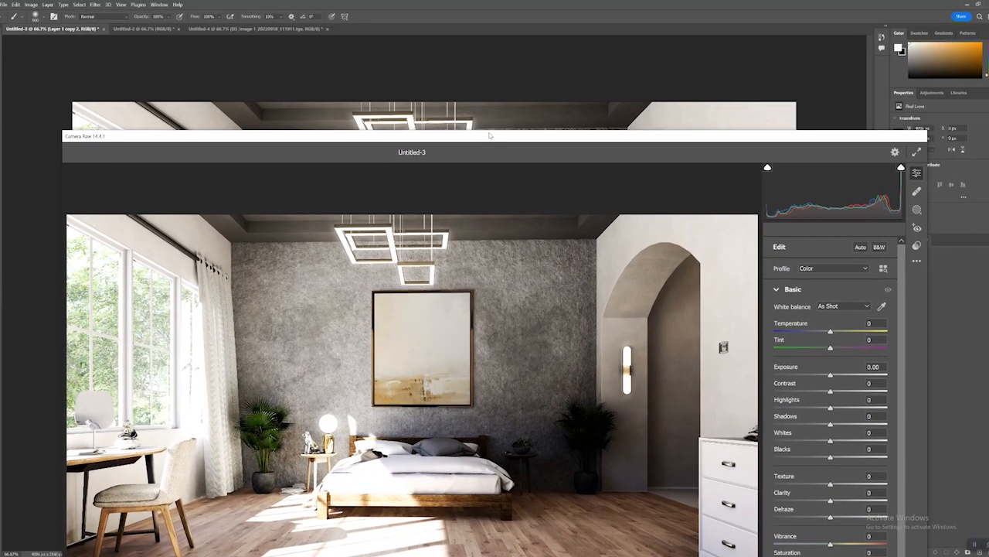
{"action": "left_click_drag", "start_coordinate": [456, 140], "coordinate": [475, 10]}
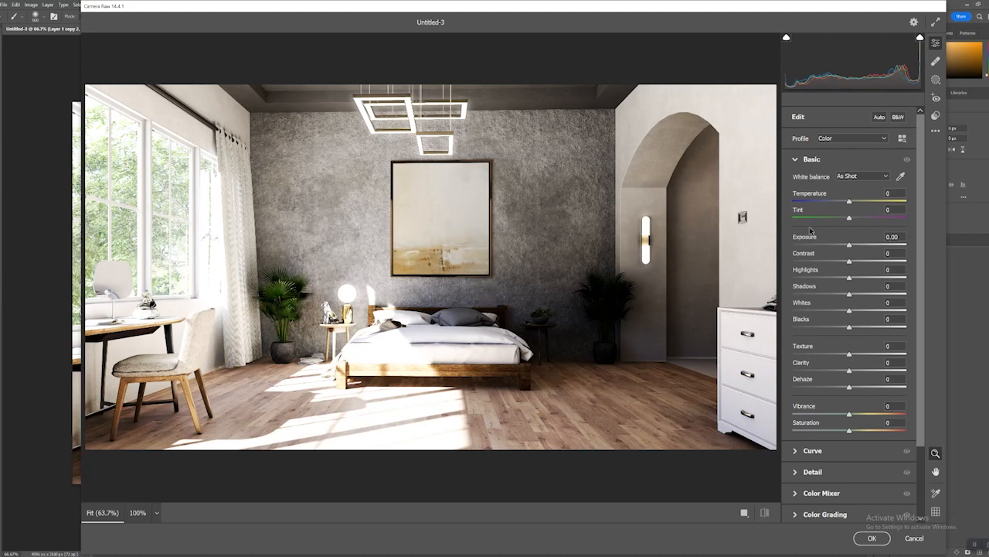
- Warm the render with a temperature of +7 and raise its exposure to +0.25
{"action": "left_click_drag", "start_coordinate": [849, 202], "coordinate": [855, 205]}
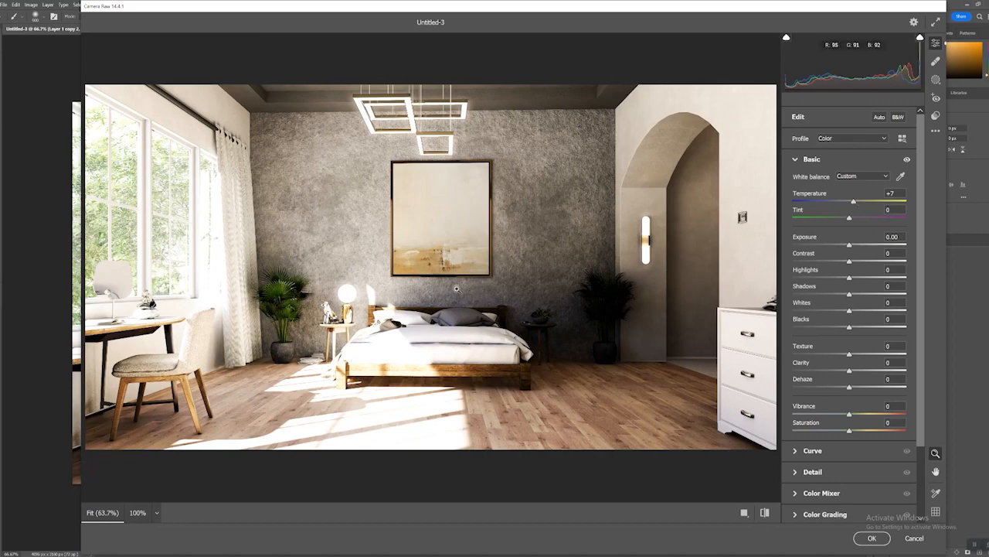
{"action": "left_click", "coordinate": [302, 322]}
{"action": "mouse_move", "coordinate": [577, 255]}
{"action": "left_mouse_down"}
{"action": "mouse_move", "coordinate": [404, 327]}
{"action": "mouse_move", "coordinate": [408, 291]}
{"action": "mouse_move", "coordinate": [432, 293]}
{"action": "left_mouse_up"}
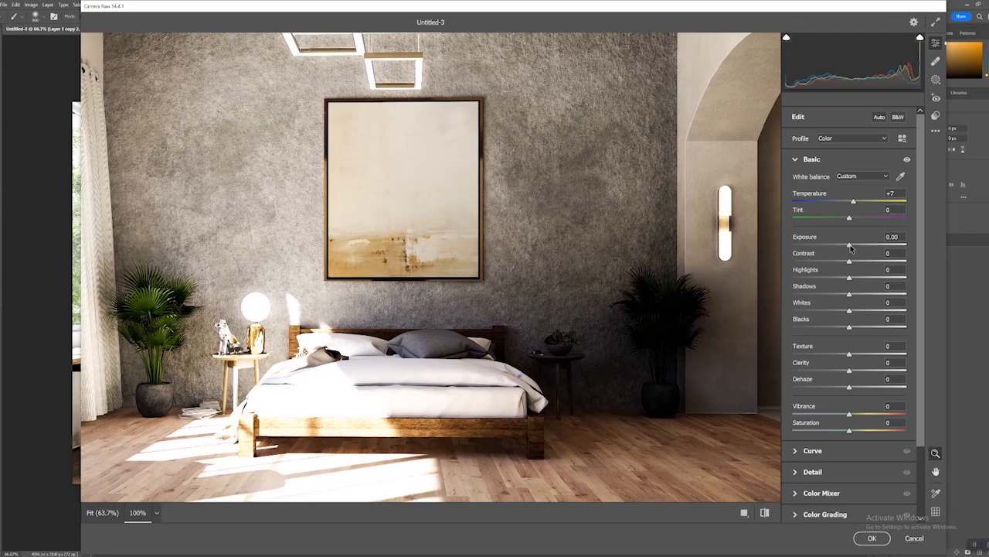
{"action": "left_click_drag", "start_coordinate": [850, 247], "coordinate": [854, 247]}
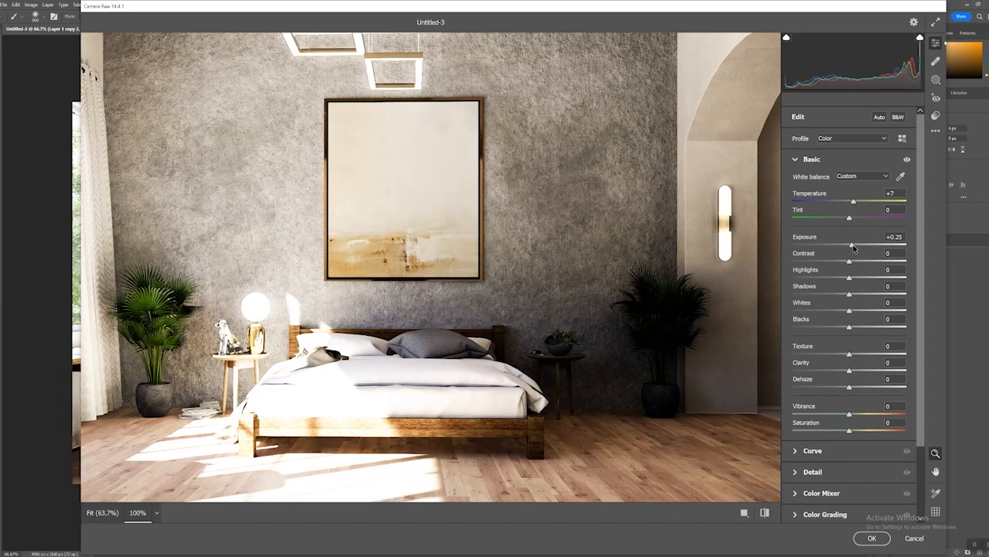
- Lower the render's contrast to -22 and its highlights to -36
{"action": "mouse_move", "coordinate": [487, 299]}
{"action": "left_mouse_down"}
{"action": "mouse_move", "coordinate": [643, 244]}
{"action": "mouse_move", "coordinate": [669, 325]}
{"action": "mouse_move", "coordinate": [302, 343]}
{"action": "mouse_move", "coordinate": [479, 301]}
{"action": "mouse_move", "coordinate": [537, 302]}
{"action": "mouse_move", "coordinate": [493, 268]}
{"action": "left_mouse_up"}
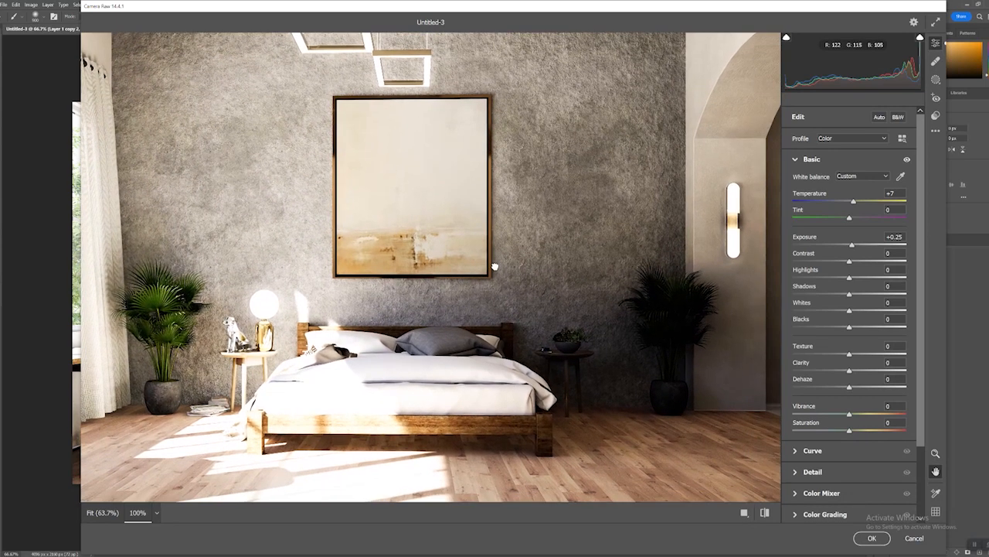
{"action": "key", "text": "z"}
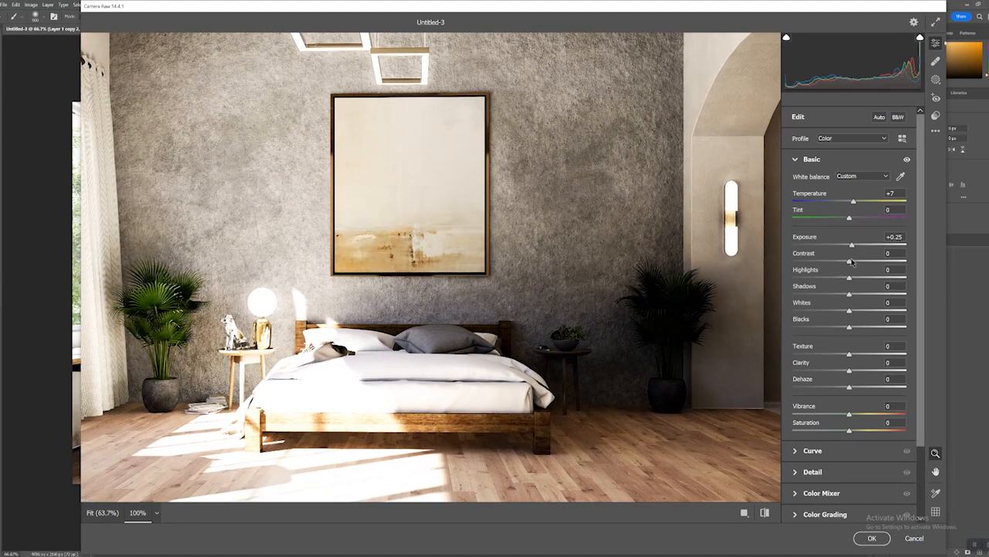
{"action": "left_click_drag", "start_coordinate": [850, 263], "coordinate": [829, 283]}
{"action": "left_click", "coordinate": [524, 282], "text": "alt"}
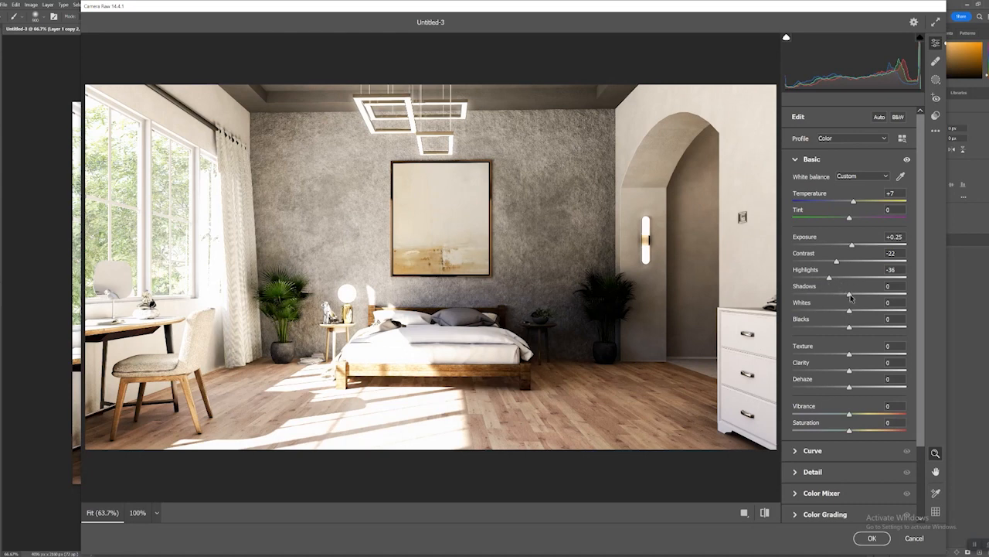
- Set shadows to +24, whites to +26, blacks to +36 and vibrance to +14
{"action": "mouse_move", "coordinate": [848, 295]}
{"action": "left_mouse_down"}
{"action": "mouse_move", "coordinate": [828, 296]}
{"action": "mouse_move", "coordinate": [864, 296]}
{"action": "left_mouse_up"}
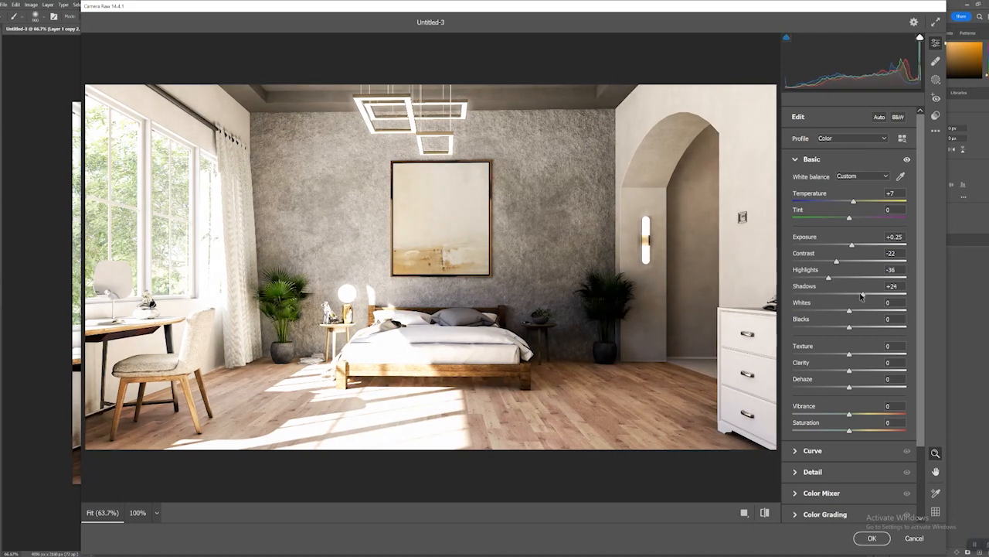
{"action": "left_click_drag", "start_coordinate": [850, 310], "coordinate": [868, 327]}
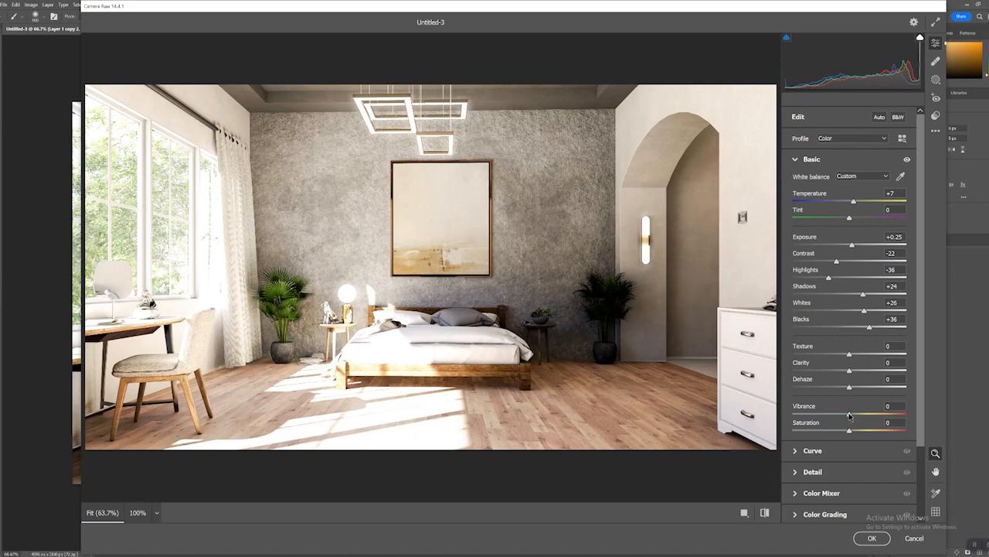
{"action": "mouse_move", "coordinate": [848, 416]}
{"action": "left_mouse_down"}
{"action": "mouse_move", "coordinate": [869, 416]}
{"action": "mouse_move", "coordinate": [814, 415]}
{"action": "mouse_move", "coordinate": [857, 416]}
{"action": "left_mouse_up"}
- Open the Color Mixer adjustments and compare the HSL and Color modes, ending in Color mode
{"action": "scroll", "coordinate": [845, 386], "scroll_direction": "down", "scroll_amount": 3}
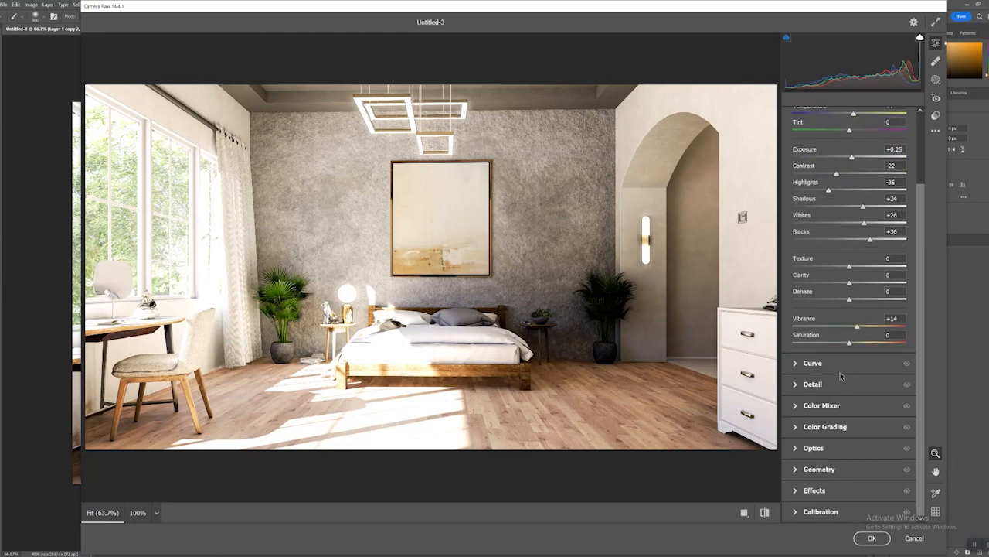
{"action": "left_click", "coordinate": [808, 384]}
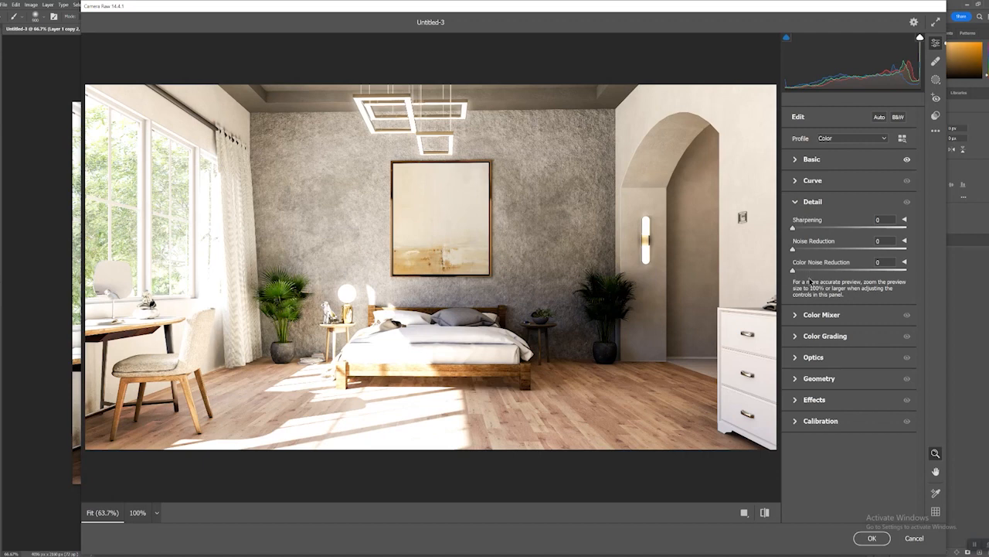
{"action": "left_click", "coordinate": [815, 313]}
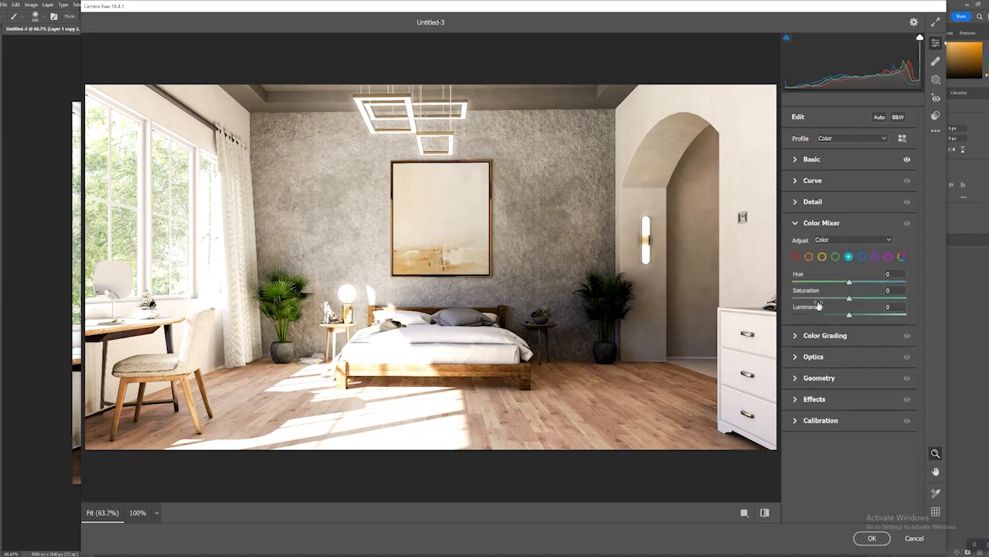
{"action": "left_click", "coordinate": [824, 241]}
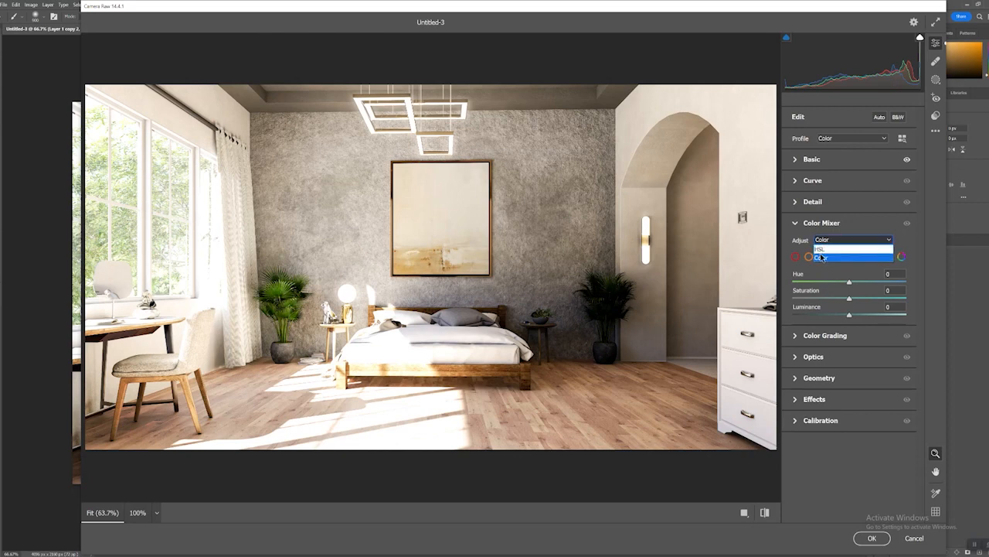
{"action": "left_click", "coordinate": [826, 244]}
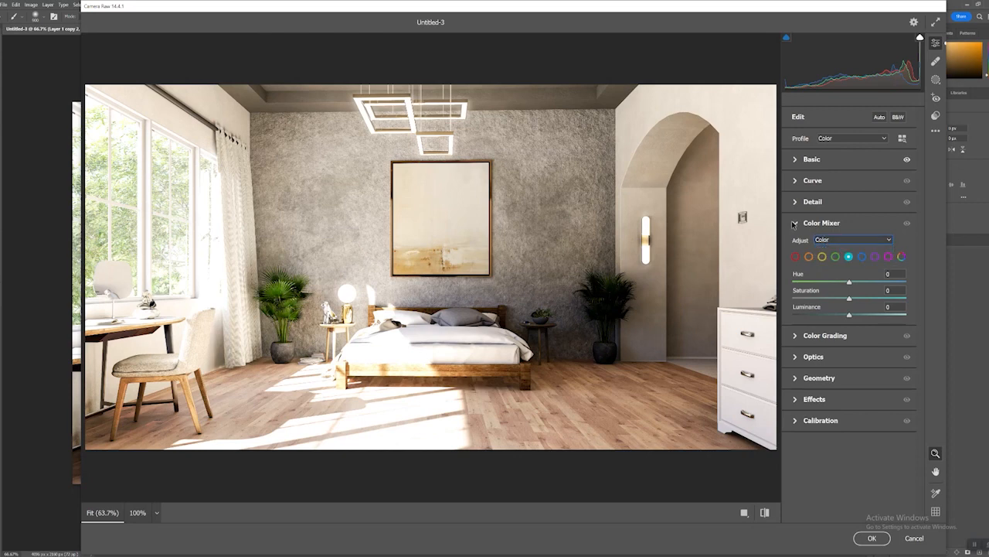
{"action": "left_click", "coordinate": [830, 241]}
{"action": "left_click", "coordinate": [820, 248]}
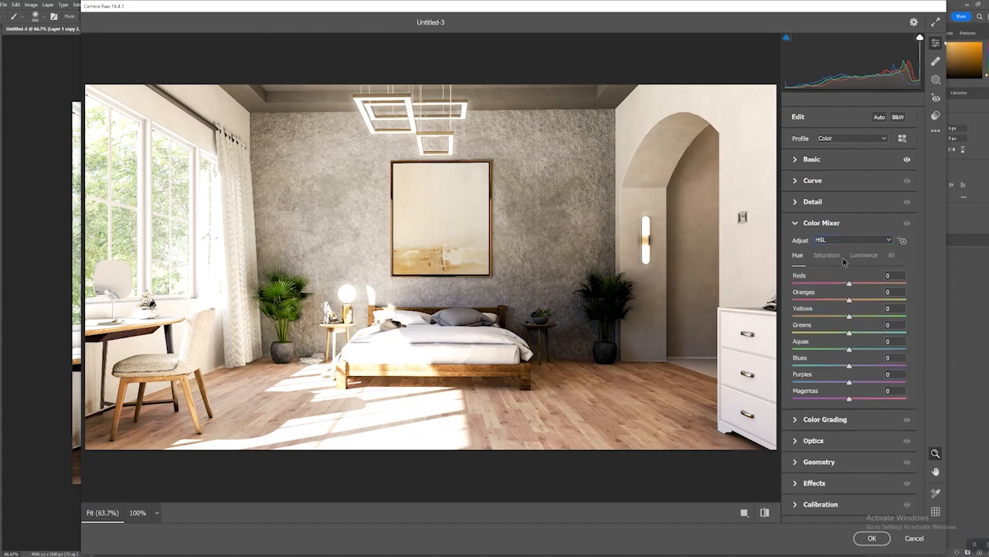
{"action": "left_click", "coordinate": [834, 239]}
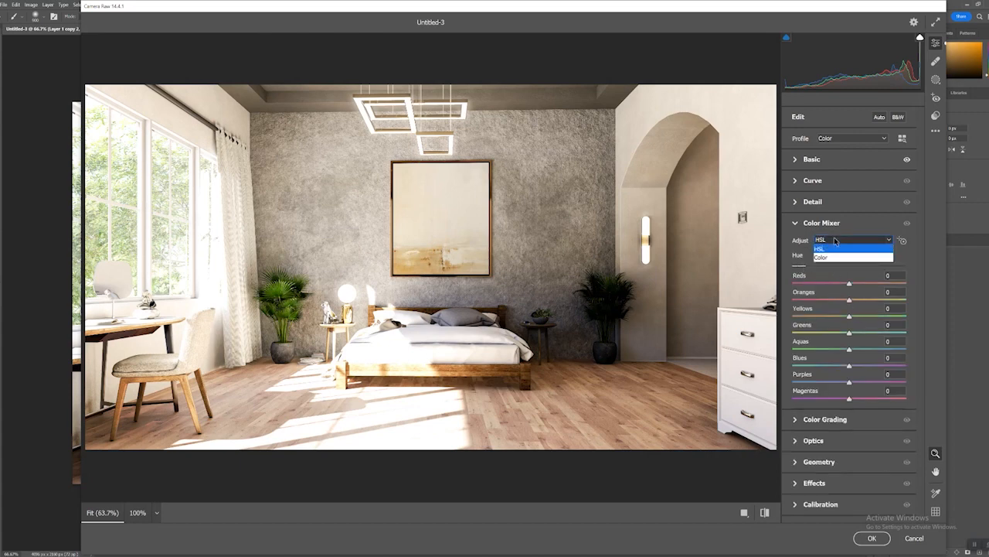
{"action": "left_click", "coordinate": [831, 257]}
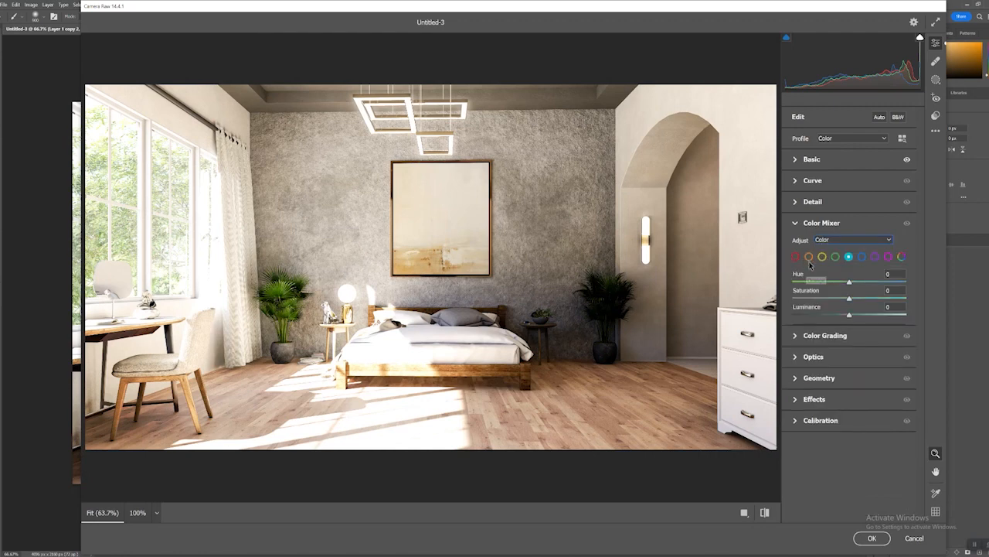
- Raise the yellows' saturation to +29 in the Color Mixer and inspect the bedside lamp and bed up close
{"action": "left_click", "coordinate": [821, 256]}
{"action": "mouse_move", "coordinate": [851, 302]}
{"action": "left_mouse_down"}
{"action": "mouse_move", "coordinate": [891, 301]}
{"action": "mouse_move", "coordinate": [858, 300]}
{"action": "mouse_move", "coordinate": [868, 299]}
{"action": "left_mouse_up"}
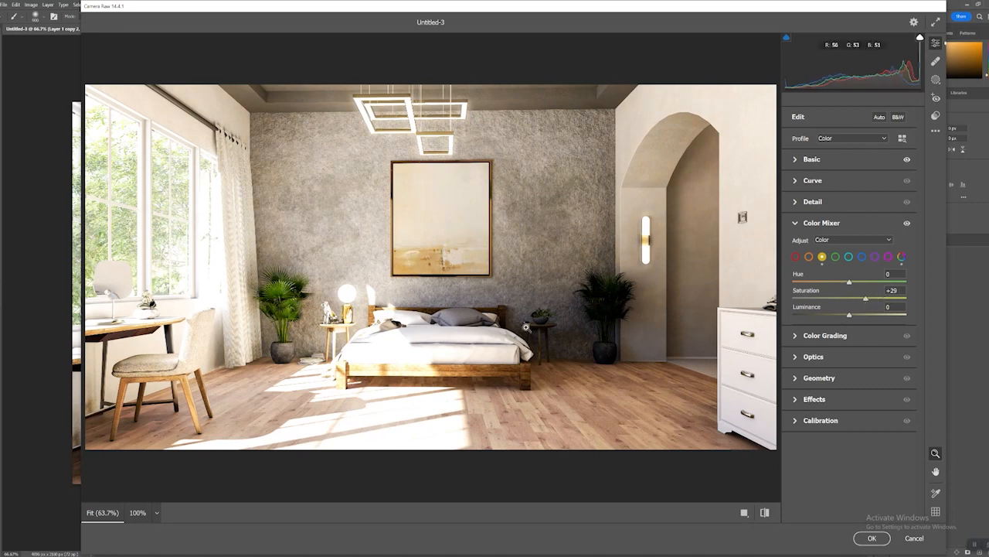
{"action": "scroll", "coordinate": [337, 315], "scroll_direction": "up", "scroll_amount": 2, "text": "alt"}
{"action": "scroll", "coordinate": [340, 314], "scroll_direction": "down", "scroll_amount": 1, "text": "alt"}
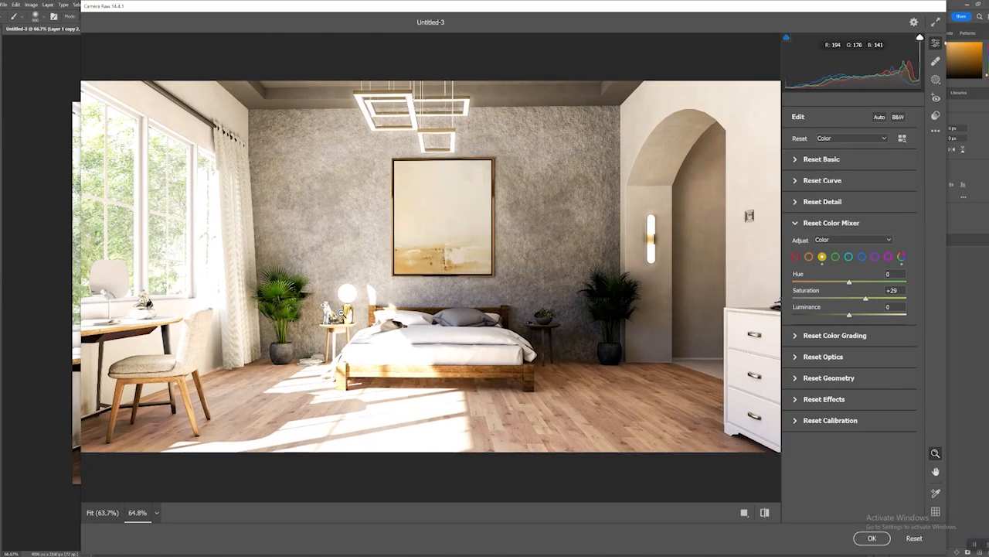
{"action": "scroll", "coordinate": [340, 312], "scroll_direction": "up", "scroll_amount": 1, "text": "alt"}
{"action": "scroll", "coordinate": [347, 291], "scroll_direction": "down", "scroll_amount": 1, "text": "alt"}
{"action": "scroll", "coordinate": [348, 290], "scroll_direction": "up", "scroll_amount": 6, "text": "alt"}
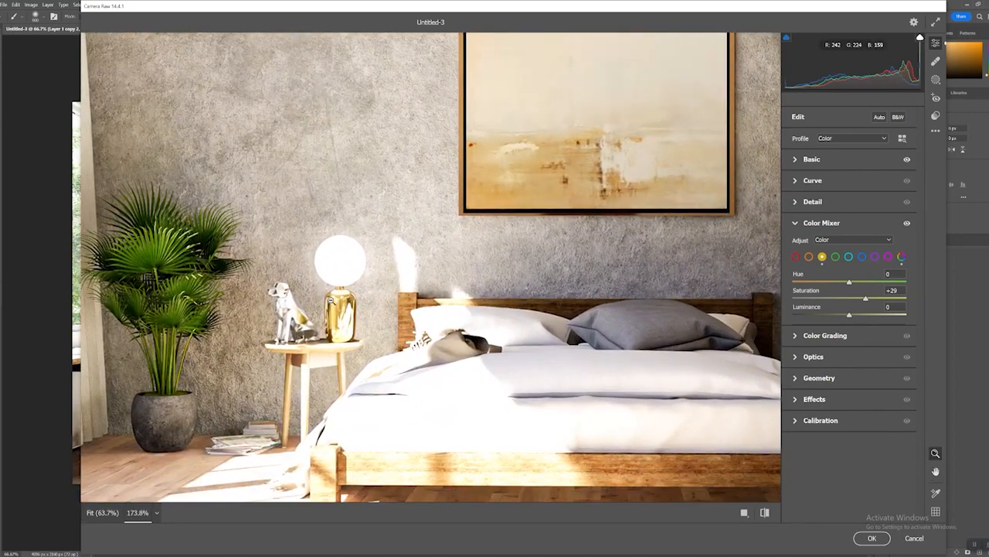
{"action": "key", "text": "space"}
{"action": "left_click_drag", "start_coordinate": [371, 310], "coordinate": [338, 288]}
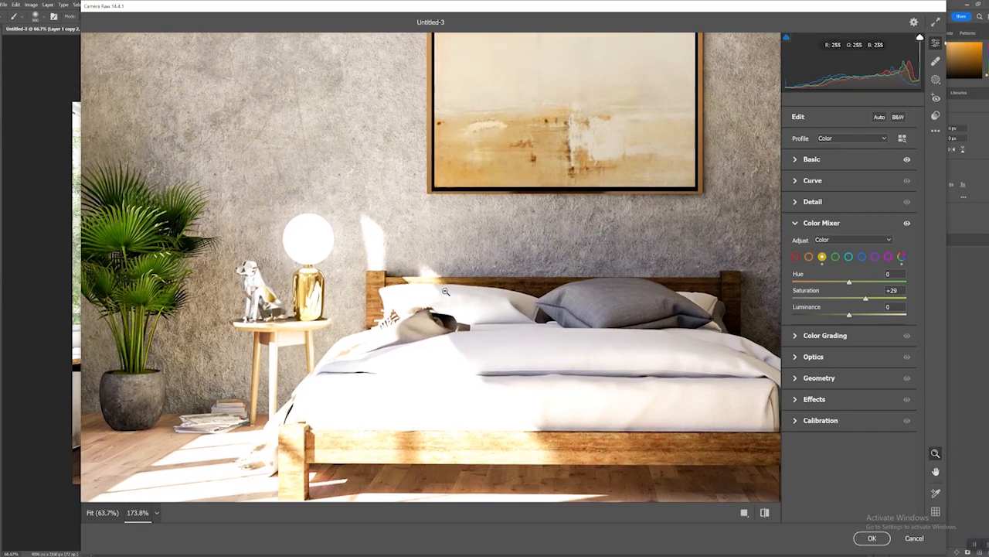
- Lower the yellows' luminance to -33 and return the preview to the whole render
{"action": "left_click_drag", "start_coordinate": [849, 317], "coordinate": [832, 318]}
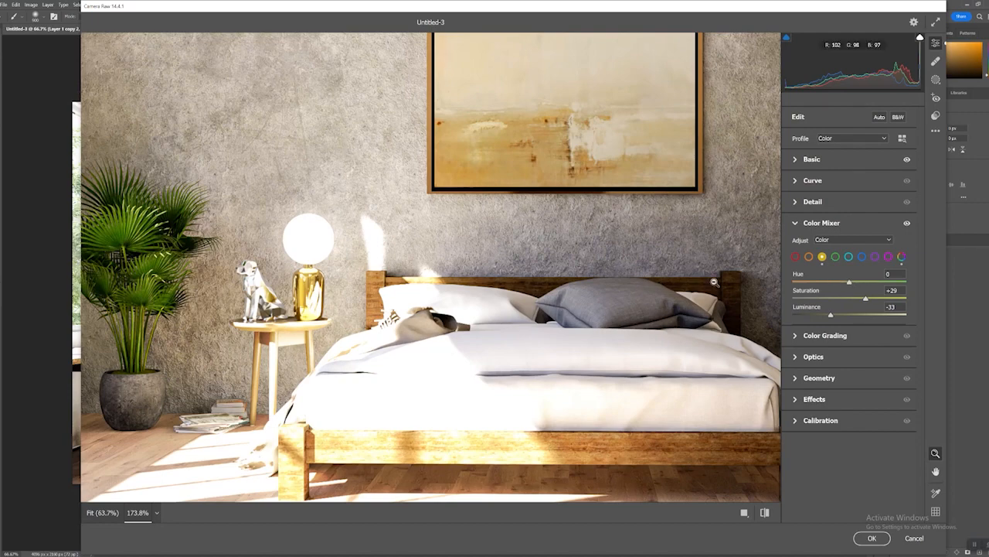
{"action": "left_click_drag", "start_coordinate": [645, 295], "coordinate": [575, 347]}
{"action": "left_click", "coordinate": [575, 348], "text": "alt"}
{"action": "left_click", "coordinate": [406, 325]}
{"action": "left_click", "coordinate": [528, 252], "text": "alt"}
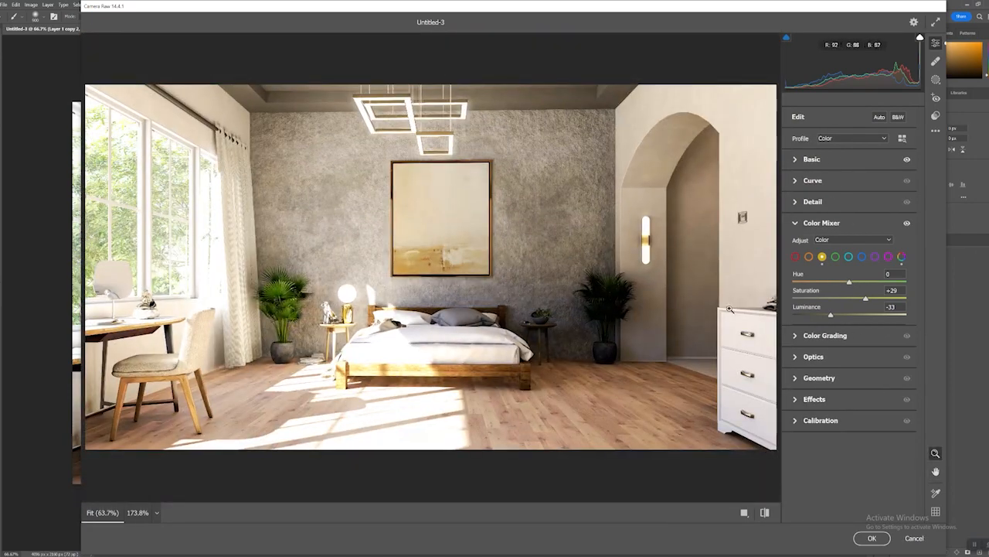
- Set the greens' saturation to -32 and luminance to +25, and adjust the blues in the Color Mixer
{"action": "left_click", "coordinate": [808, 256]}
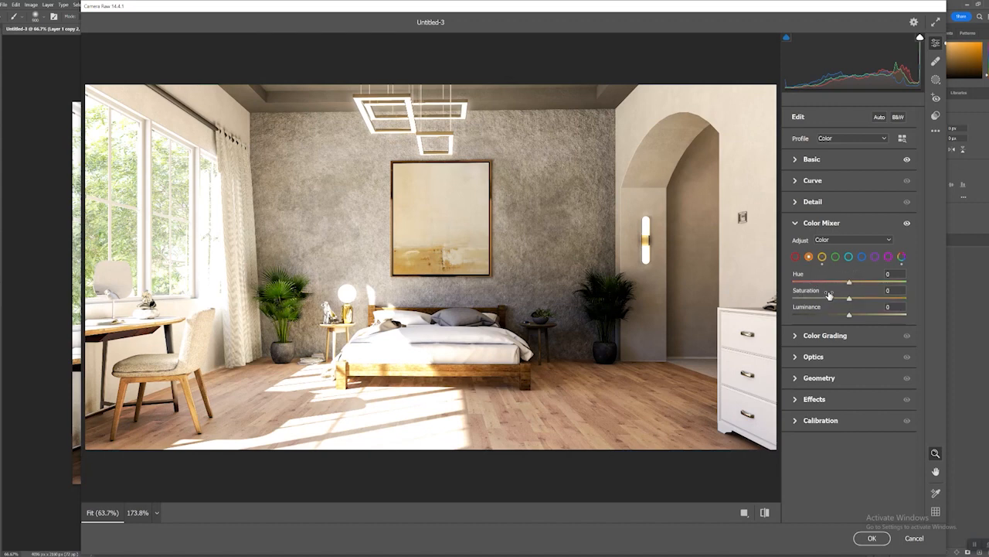
{"action": "left_click", "coordinate": [835, 256]}
{"action": "left_click_drag", "start_coordinate": [850, 300], "coordinate": [866, 317]}
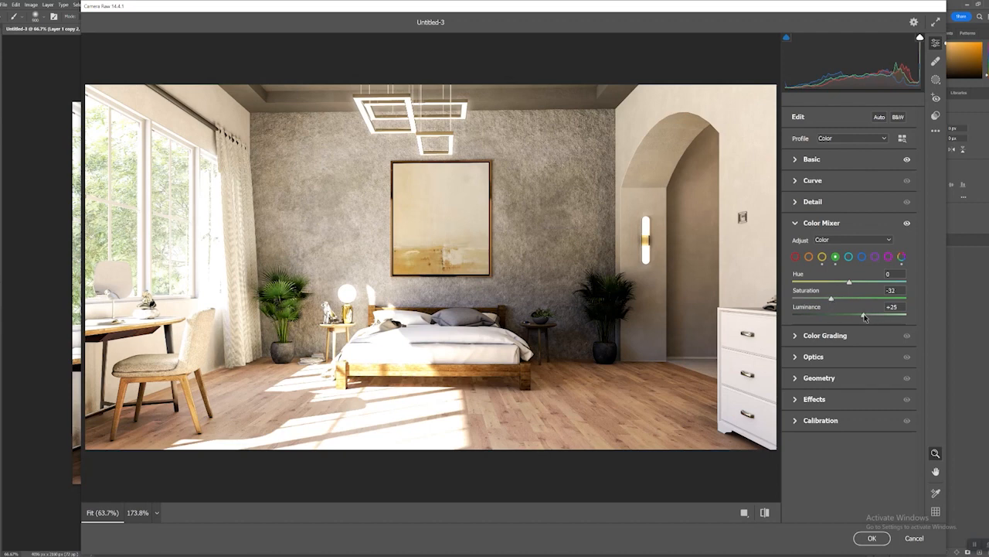
{"action": "left_click", "coordinate": [862, 258]}
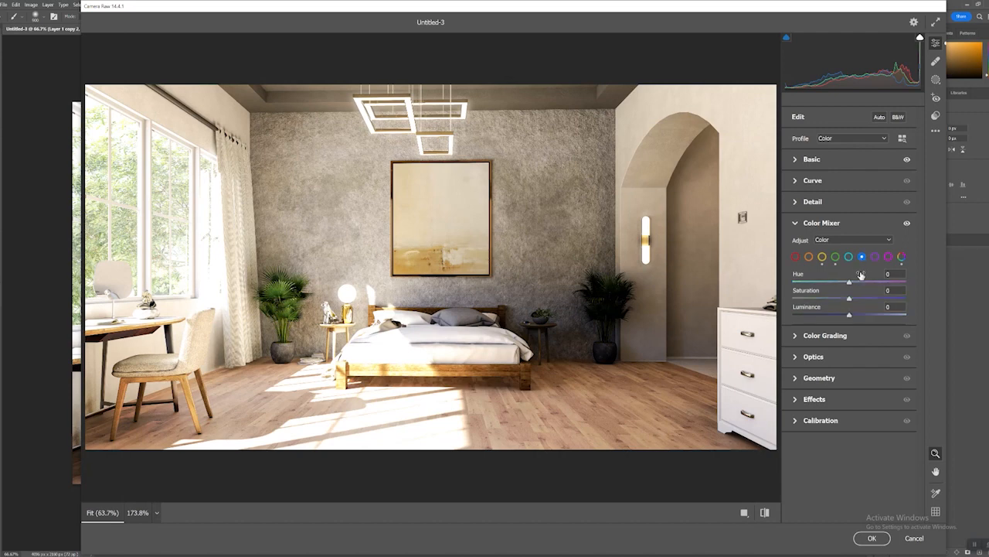
{"action": "left_click_drag", "start_coordinate": [852, 301], "coordinate": [887, 323]}
- Look through the Color Grading, Optics, Geometry and Effects settings, and apply the Camera Raw filter to the layer
{"action": "left_click", "coordinate": [804, 336]}
{"action": "scroll", "coordinate": [819, 402], "scroll_direction": "down", "scroll_amount": 2}
{"action": "left_click", "coordinate": [816, 446]}
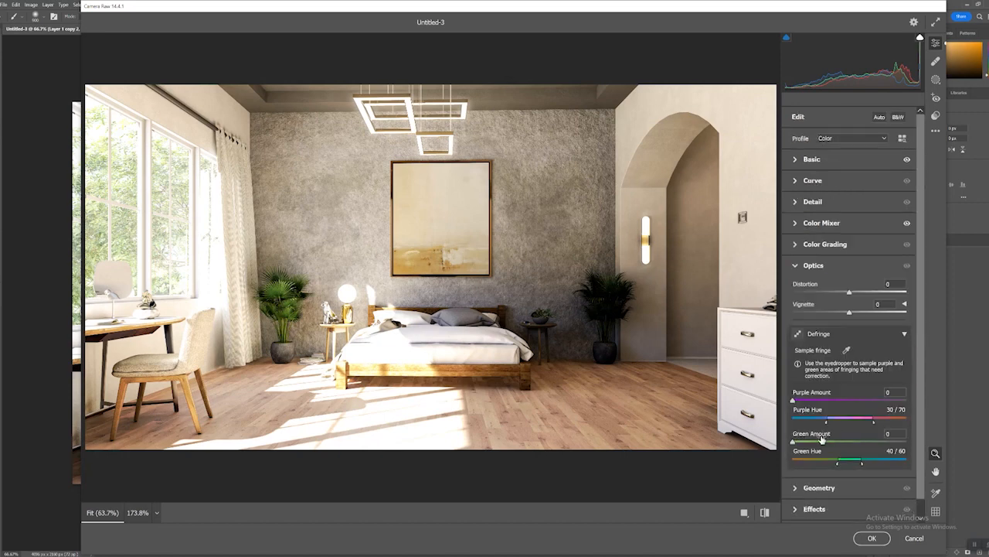
{"action": "scroll", "coordinate": [828, 358], "scroll_direction": "down", "scroll_amount": 1}
{"action": "left_click", "coordinate": [823, 472]}
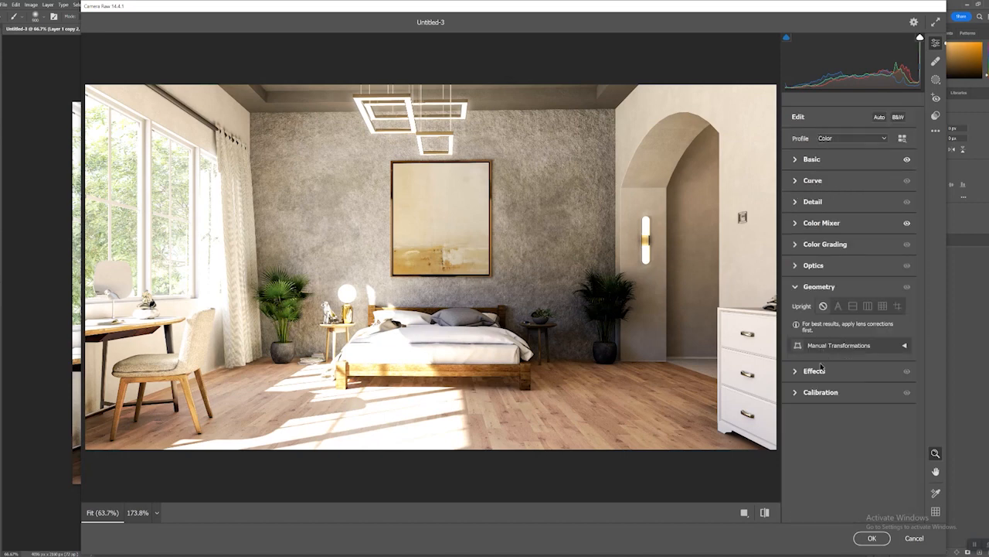
{"action": "left_click", "coordinate": [830, 367]}
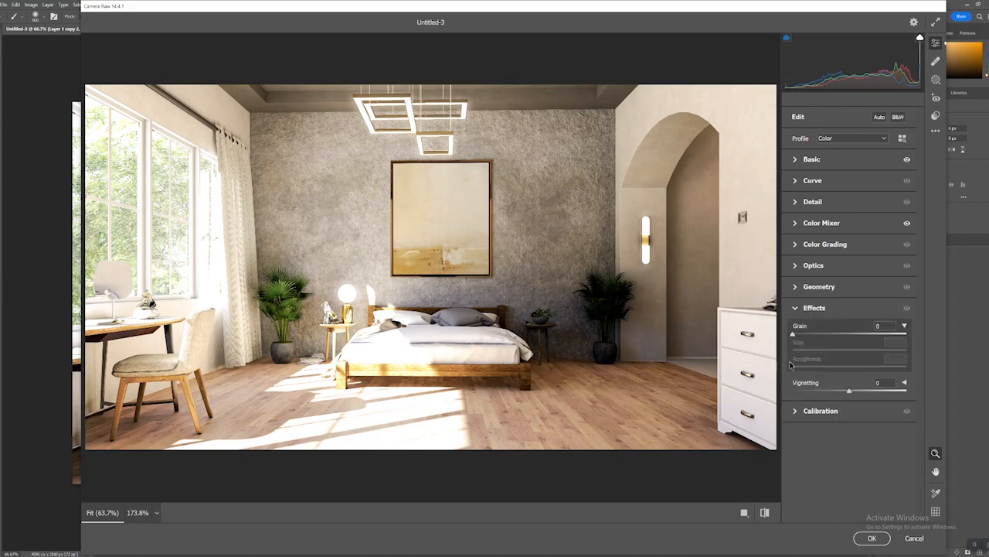
{"action": "left_click", "coordinate": [871, 539]}
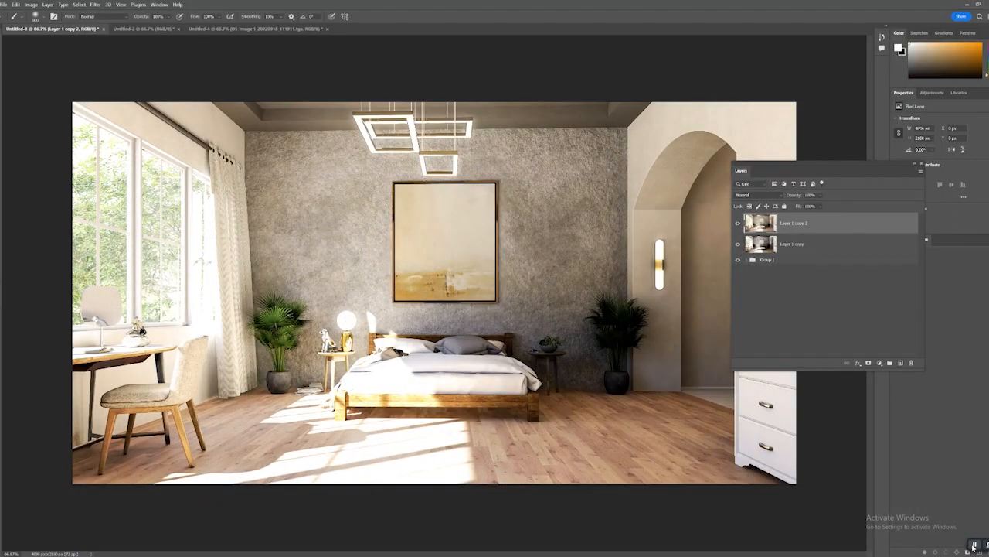
- Toggle the visibility of Layer 1 copy 2 repeatedly to compare the render before and after grading
{"action": "left_click", "coordinate": [739, 223]}
{"action": "left_click", "coordinate": [738, 223]}
{"action": "left_click", "coordinate": [739, 224]}
{"action": "left_click", "coordinate": [738, 224]}
{"action": "left_click", "coordinate": [738, 223]}
{"action": "left_click", "coordinate": [738, 223]}
{"action": "left_click", "coordinate": [738, 223]}
{"action": "left_click", "coordinate": [738, 223]}
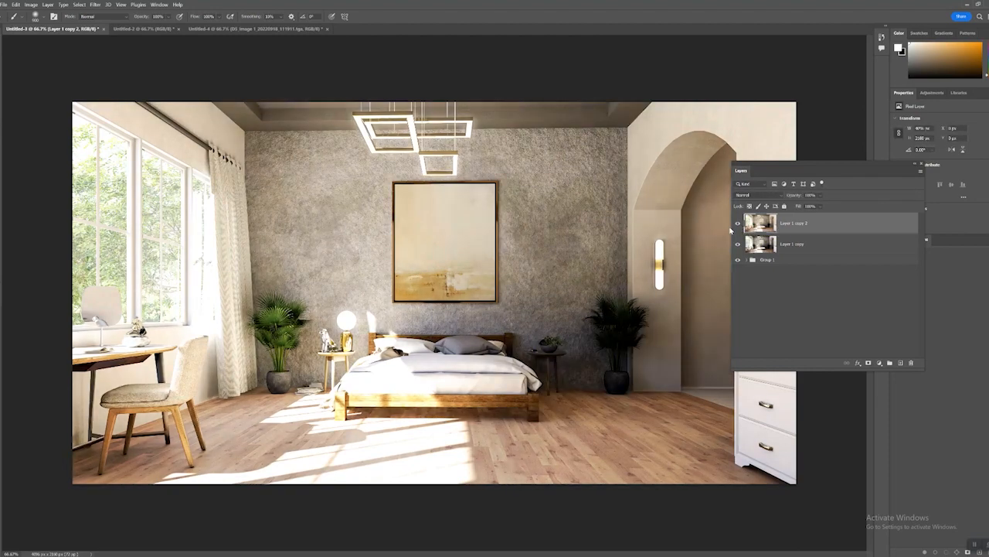
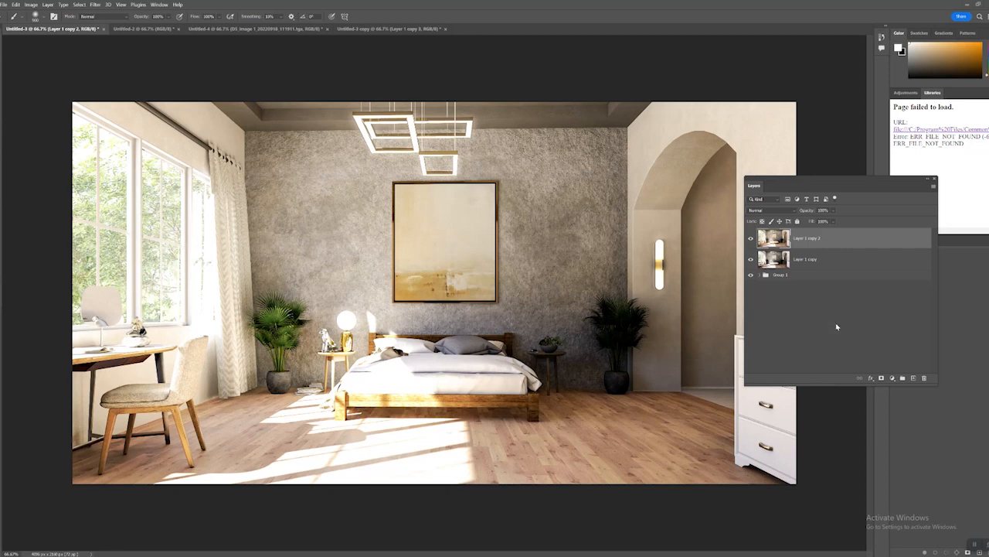
- Add a Curves adjustment layer above Layer 1 copy 2, try its automatic correction and undo that correction
{"action": "left_click", "coordinate": [893, 378]}
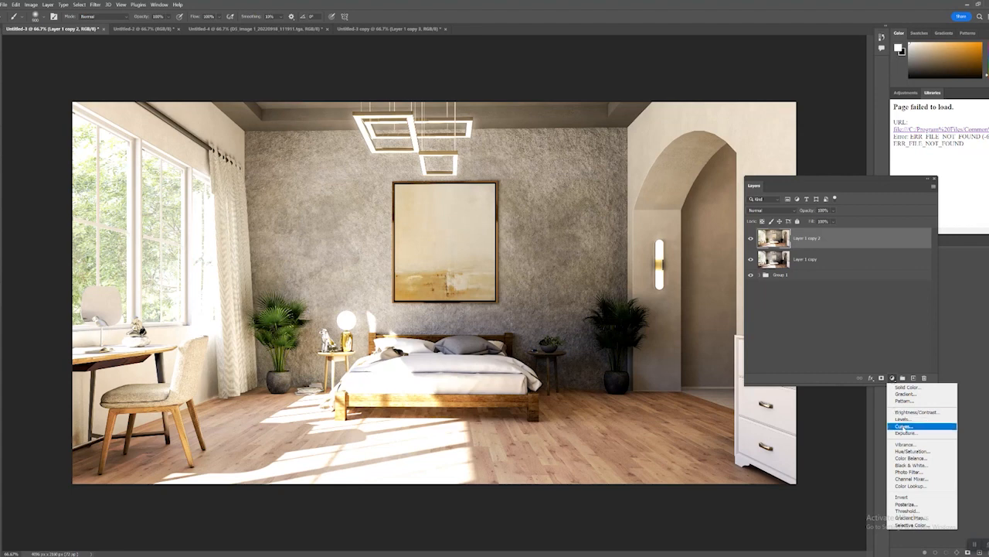
{"action": "left_click", "coordinate": [903, 426]}
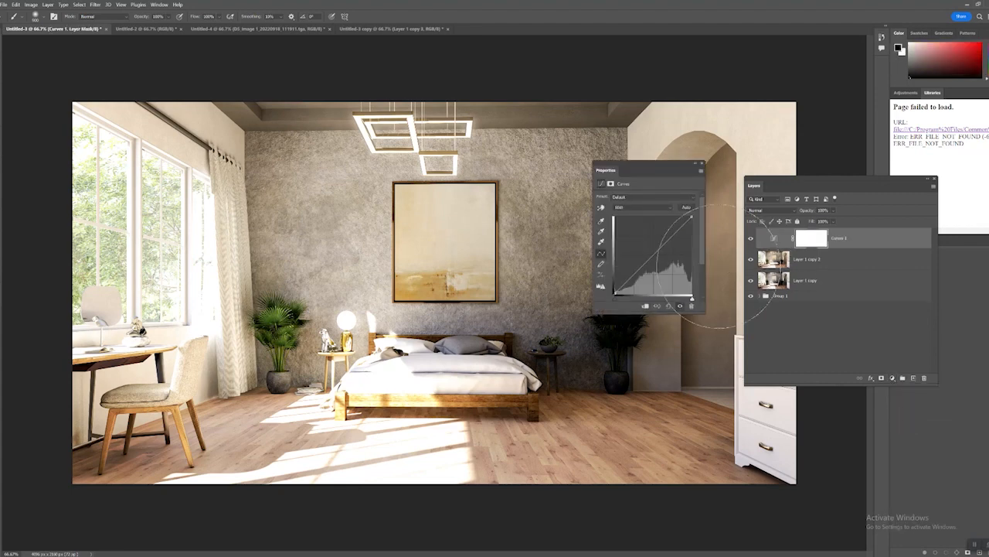
{"action": "left_click", "coordinate": [685, 207]}
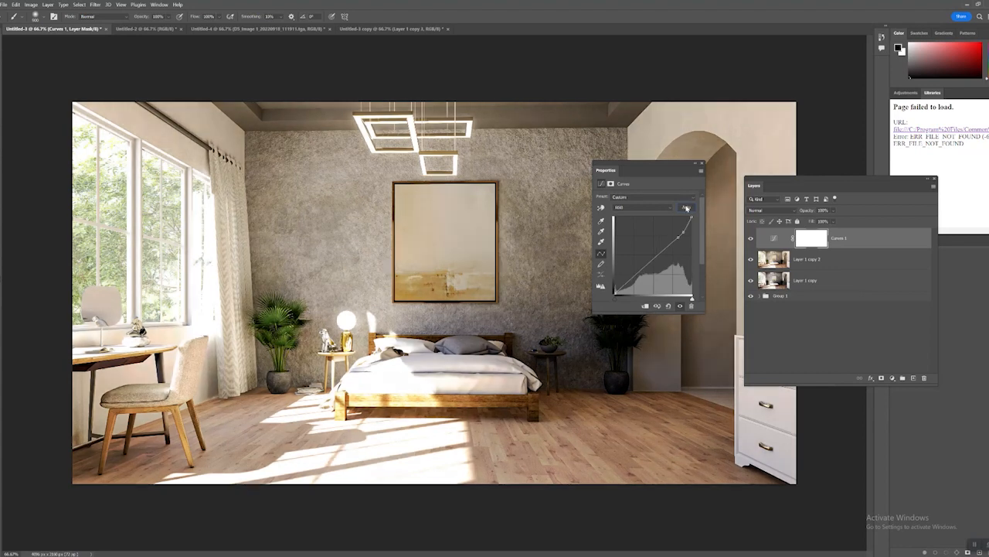
{"action": "key", "text": "ctrl+z"}
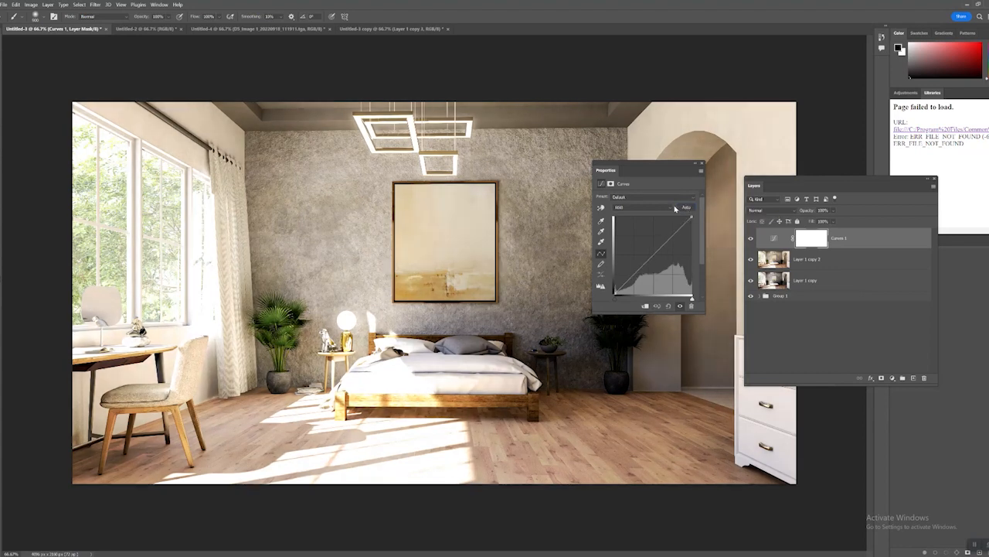
- Raise the Blue channel curve slightly in the darker tones of the Curves adjustment
{"action": "left_click", "coordinate": [634, 196]}
{"action": "left_click", "coordinate": [635, 192]}
{"action": "left_click", "coordinate": [633, 208]}
{"action": "left_click", "coordinate": [619, 232]}
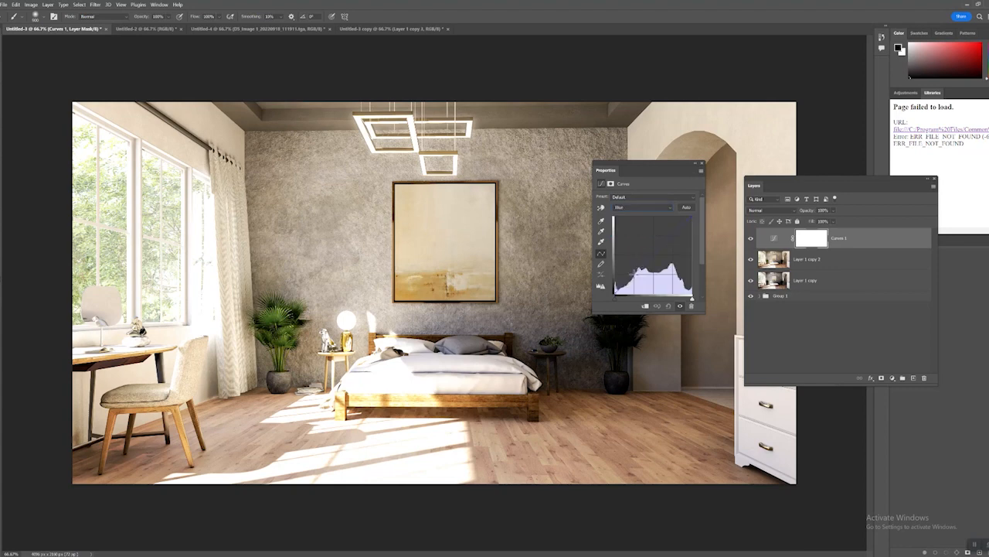
{"action": "left_click_drag", "start_coordinate": [638, 270], "coordinate": [634, 268]}
- Merge the Curves adjustment down into Layer 1 copy 2 and close its properties
{"action": "right_click", "coordinate": [868, 244]}
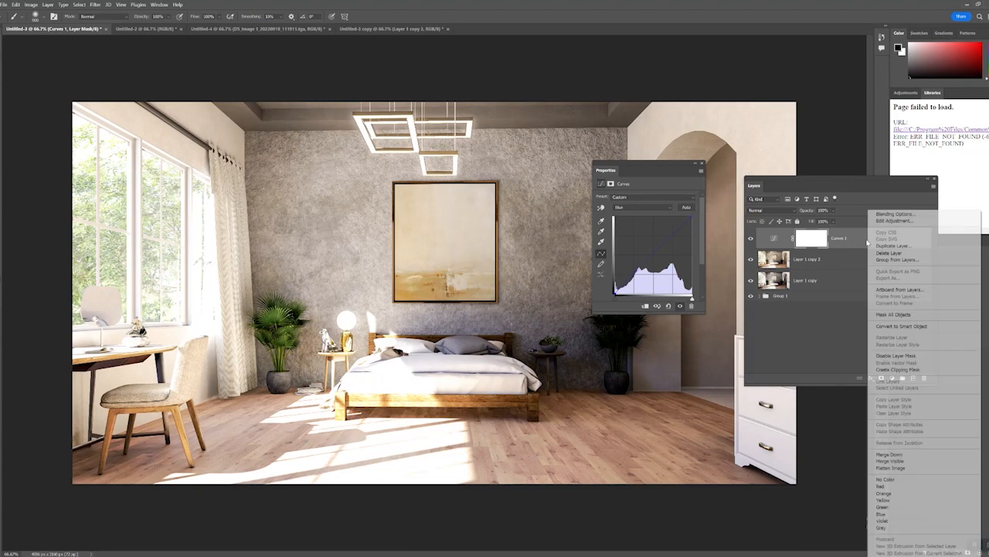
{"action": "left_click", "coordinate": [910, 456]}
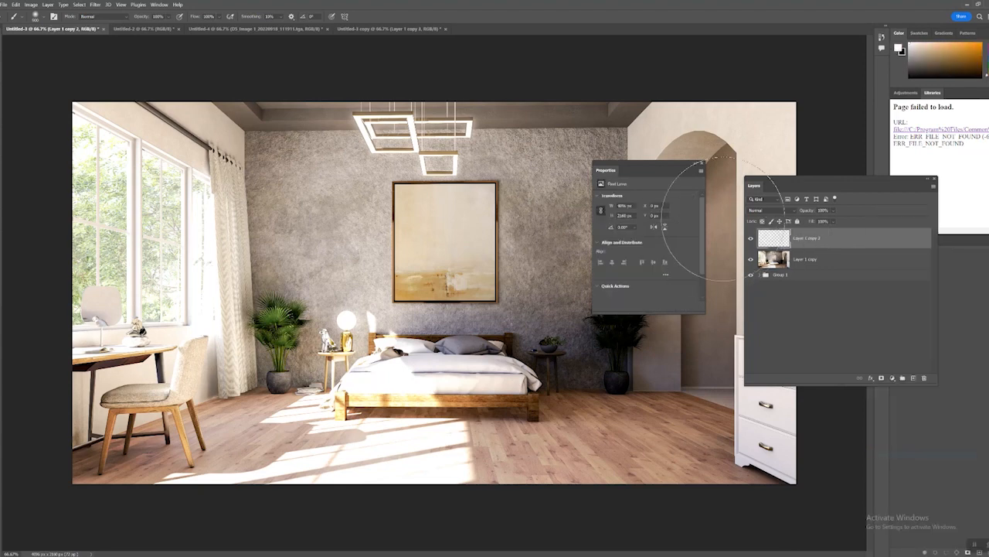
{"action": "left_click", "coordinate": [703, 164]}
- Duplicate Layer 1 copy 2 as Layer 1 copy 3 within the same document
{"action": "right_click", "coordinate": [834, 241]}
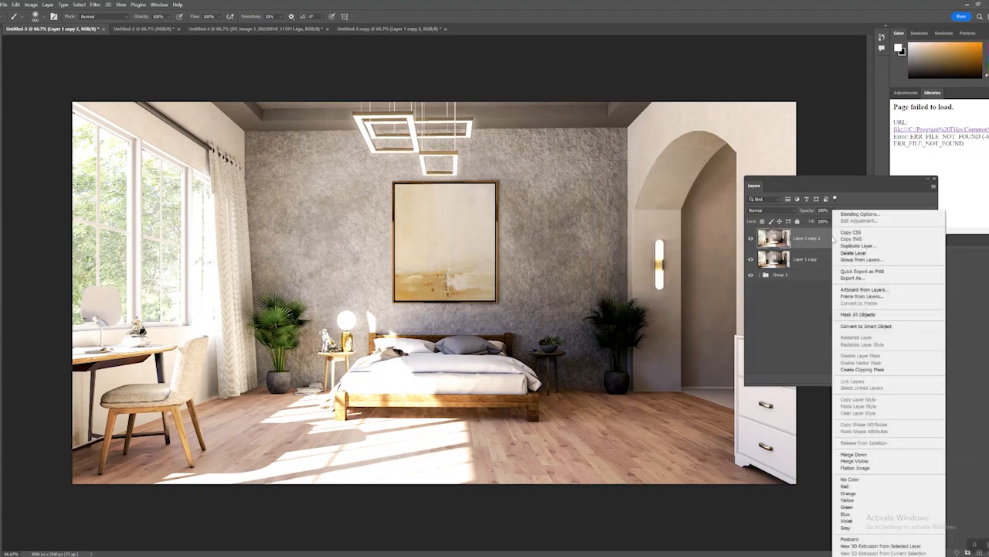
{"action": "left_click", "coordinate": [852, 246]}
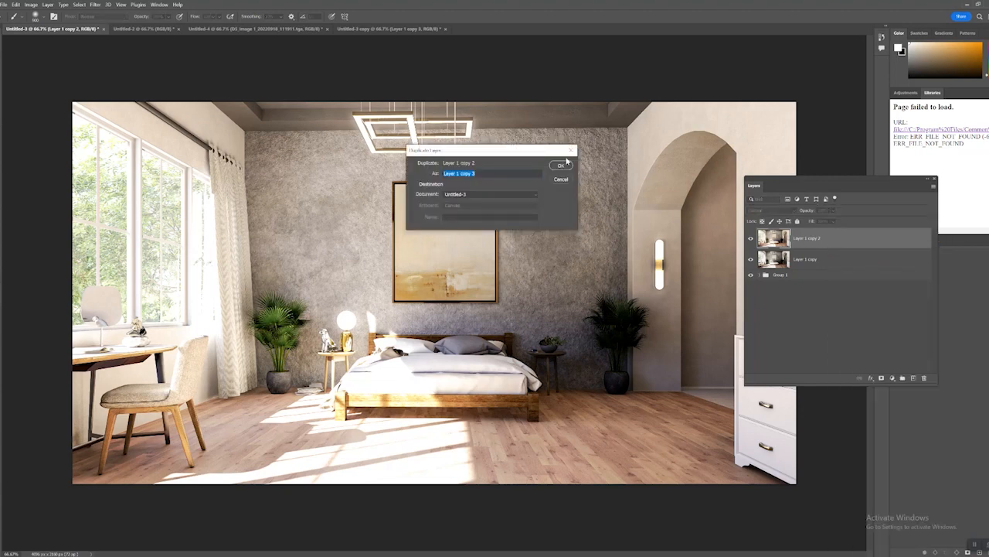
{"action": "left_click", "coordinate": [563, 166]}
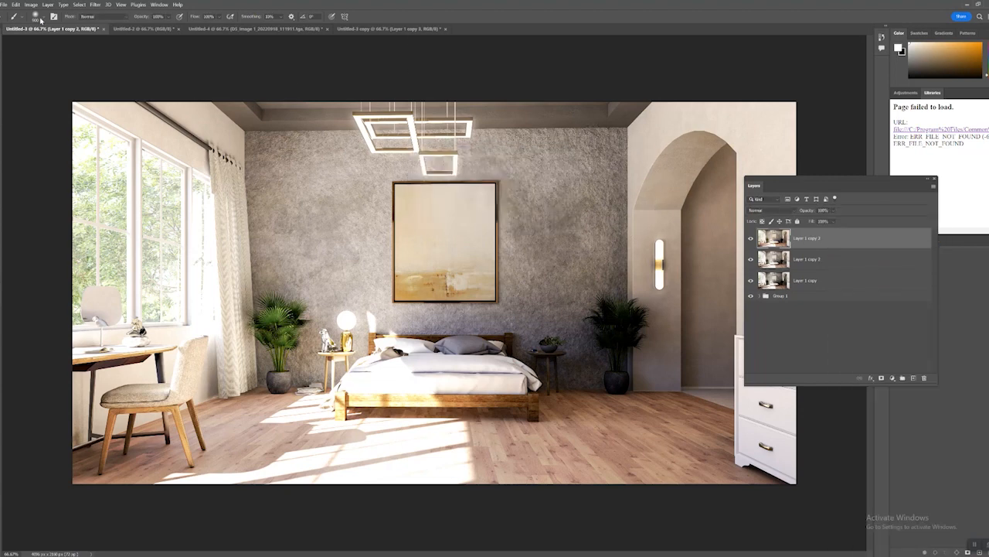
- Apply a High Pass filter with a 1.4-pixel radius to Layer 1 copy 3 and blend it in Overlay mode
{"action": "left_click", "coordinate": [96, 4]}
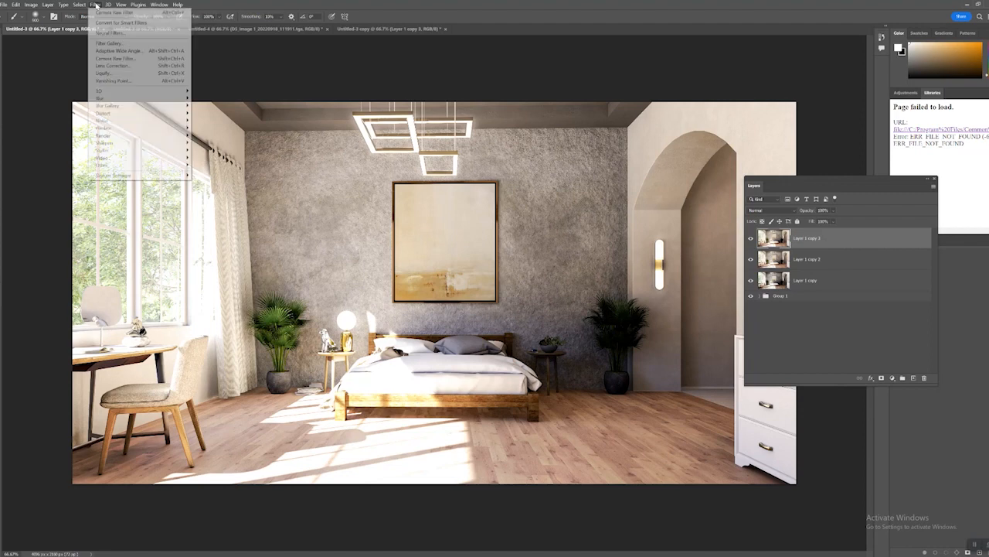
{"action": "mouse_move", "coordinate": [129, 166]}
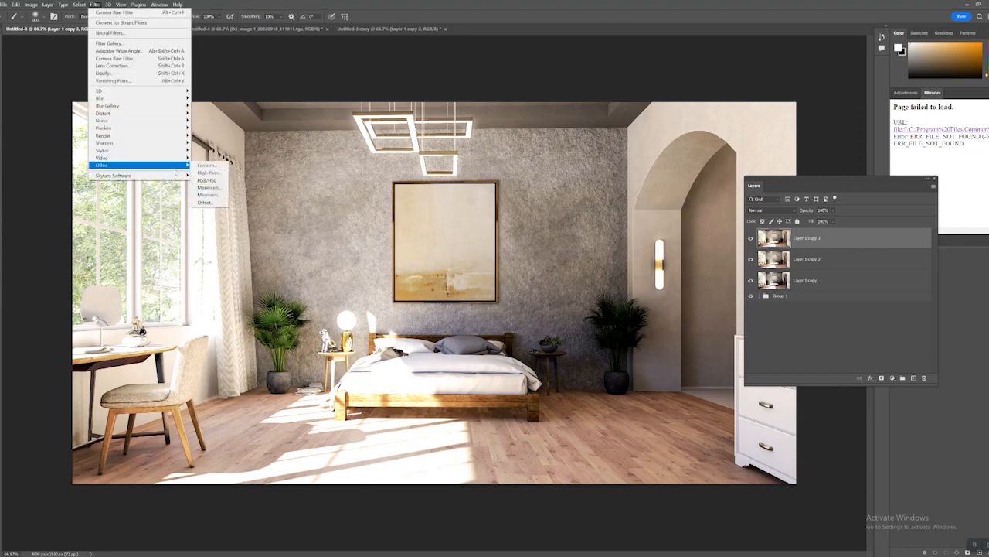
{"action": "left_click", "coordinate": [207, 173]}
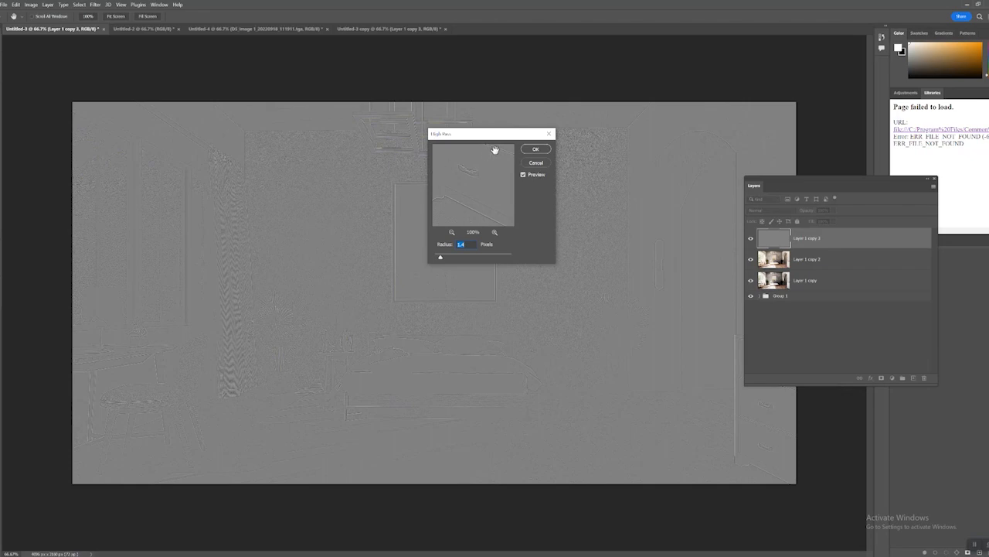
{"action": "left_click", "coordinate": [533, 149]}
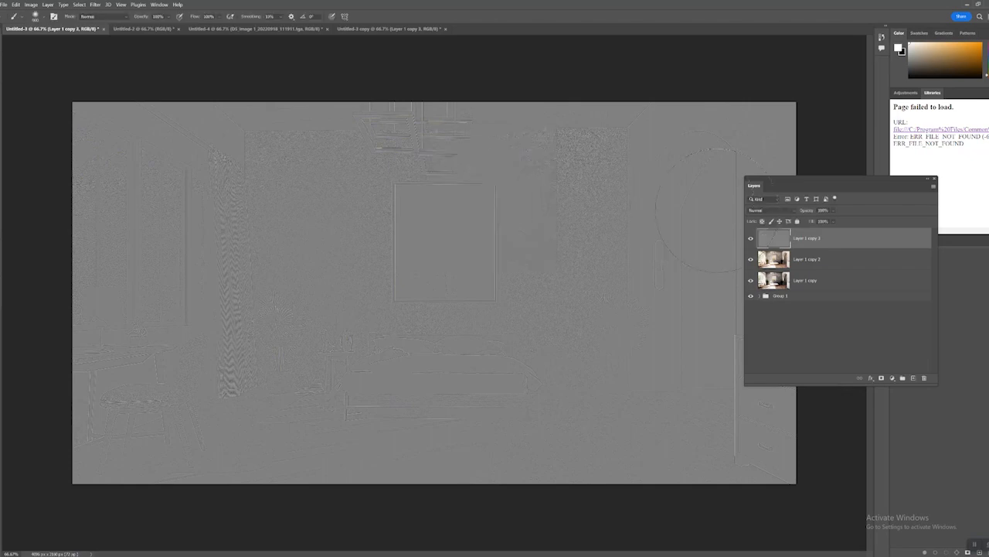
{"action": "left_click", "coordinate": [769, 211]}
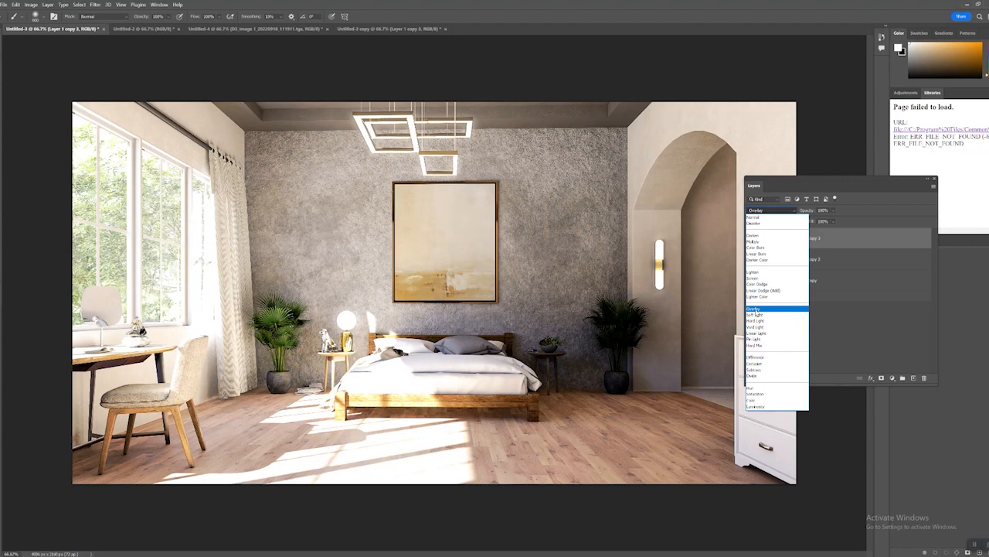
{"action": "left_click", "coordinate": [756, 310]}
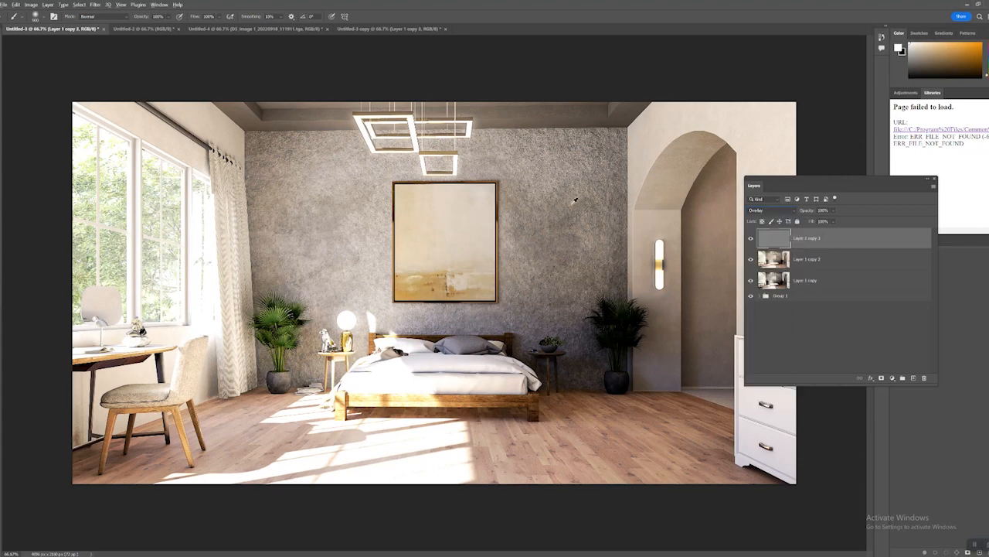
- Compare the render with and without the High Pass layer, both close up on the wall and in full view
{"action": "key", "text": "z"}
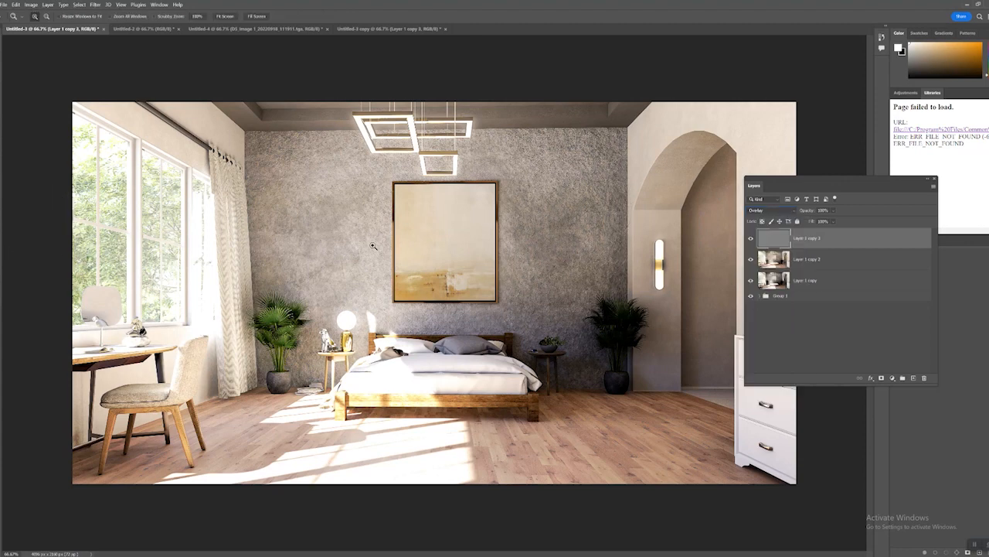
{"action": "left_click_drag", "start_coordinate": [556, 245], "coordinate": [557, 245]}
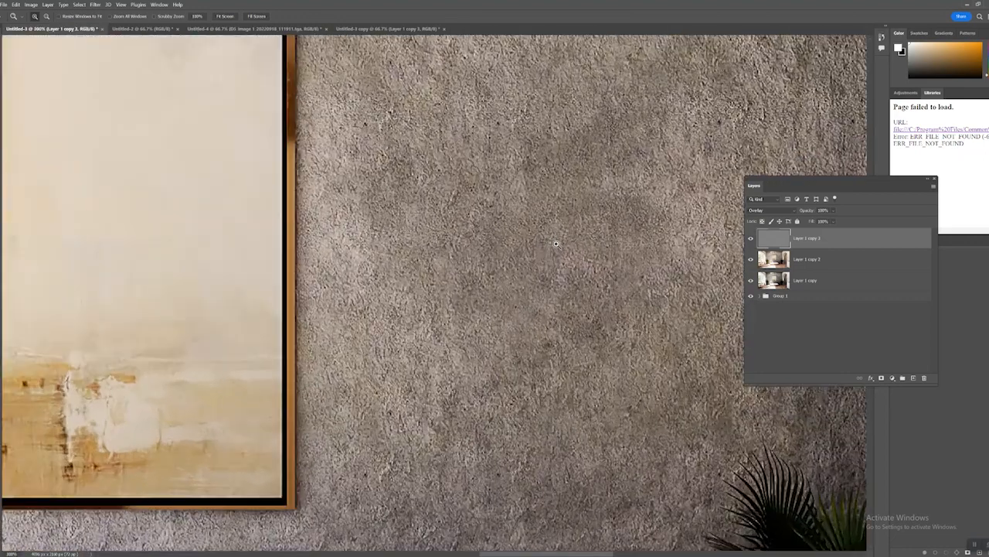
{"action": "left_click", "coordinate": [750, 241]}
{"action": "left_click", "coordinate": [750, 241]}
{"action": "left_click", "coordinate": [751, 240]}
{"action": "left_click", "coordinate": [750, 240]}
{"action": "left_click_drag", "start_coordinate": [372, 346], "coordinate": [510, 124]}
{"action": "left_click_drag", "start_coordinate": [281, 483], "coordinate": [480, 256]}
{"action": "left_click", "coordinate": [458, 272], "text": "alt"}
{"action": "left_click", "coordinate": [457, 272], "text": "alt"}
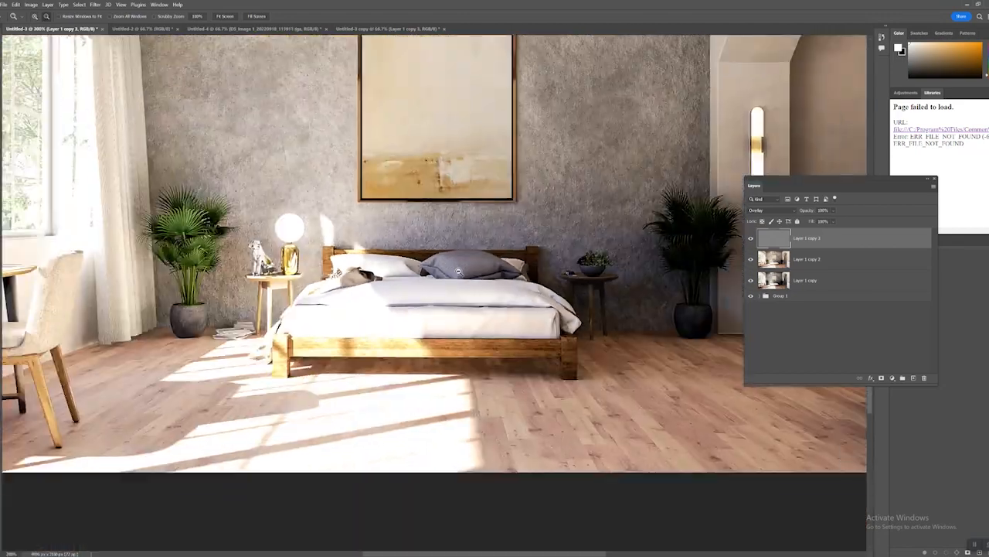
{"action": "left_click", "coordinate": [457, 272], "text": "alt"}
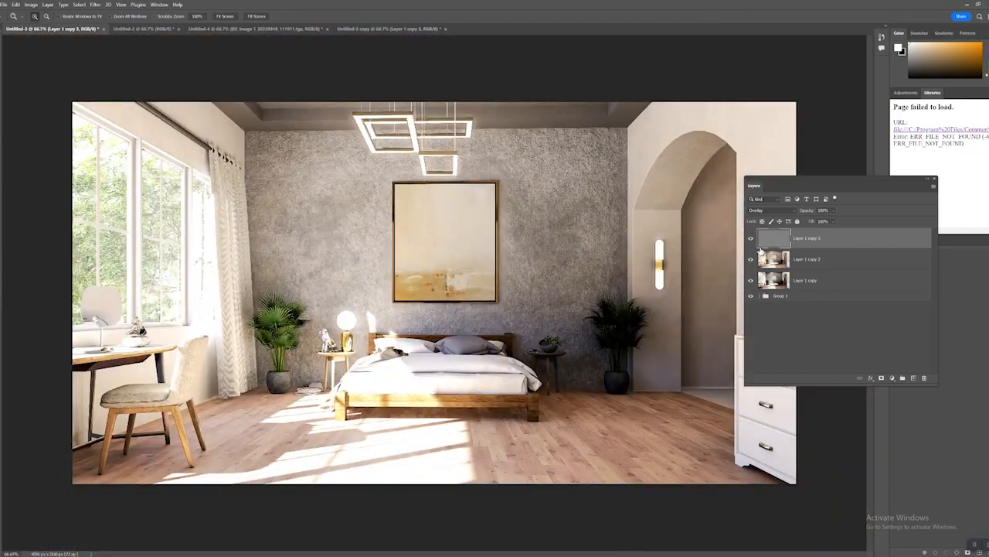
{"action": "left_click", "coordinate": [751, 242]}
{"action": "left_click", "coordinate": [750, 241]}
{"action": "left_click", "coordinate": [750, 241]}
{"action": "left_click", "coordinate": [750, 241]}
- Merge the High Pass layer down into Layer 1 copy 2 and duplicate the merged layer as Layer 1 copy 3
{"action": "right_click", "coordinate": [835, 241]}
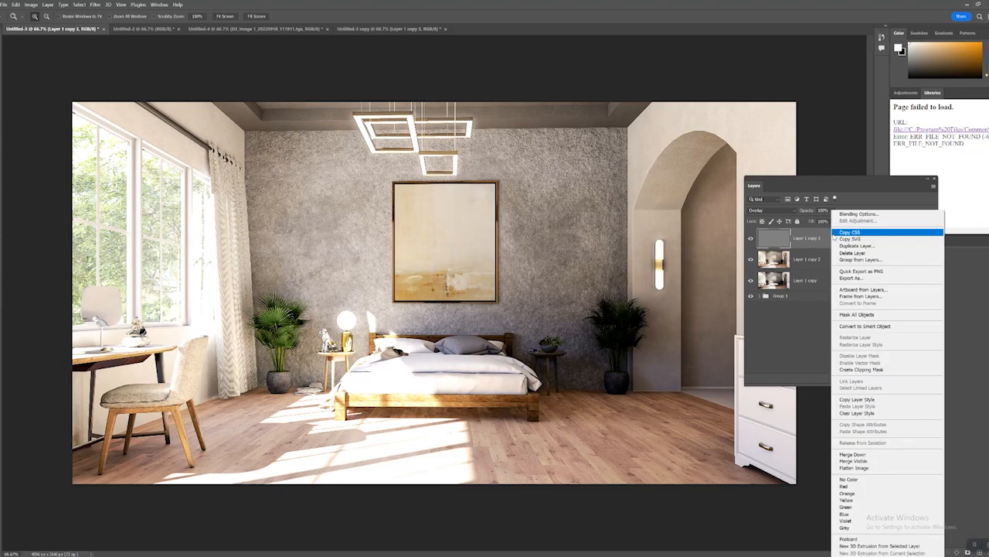
{"action": "left_click", "coordinate": [878, 454]}
{"action": "right_click", "coordinate": [773, 238]}
{"action": "right_click", "coordinate": [892, 237]}
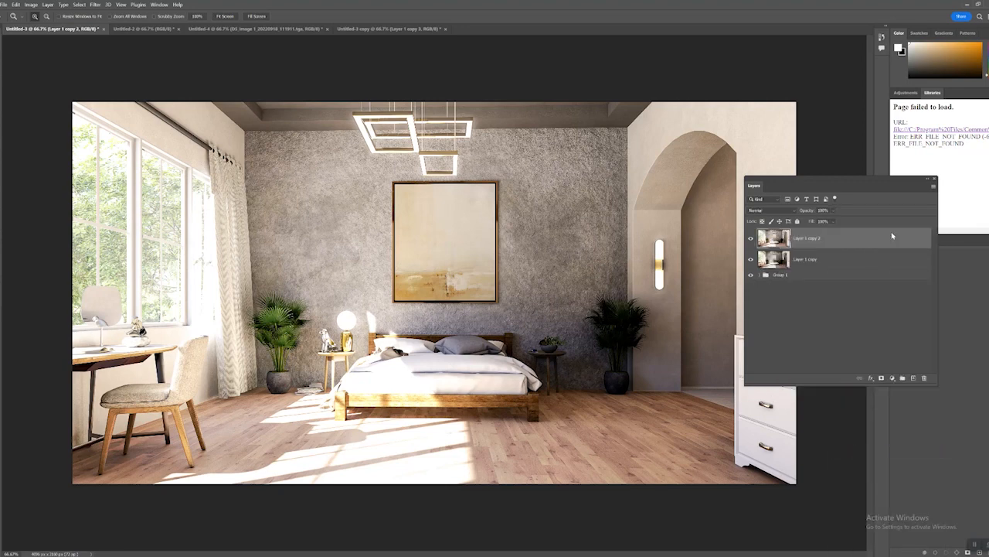
{"action": "left_click", "coordinate": [831, 248]}
{"action": "left_click", "coordinate": [562, 165]}
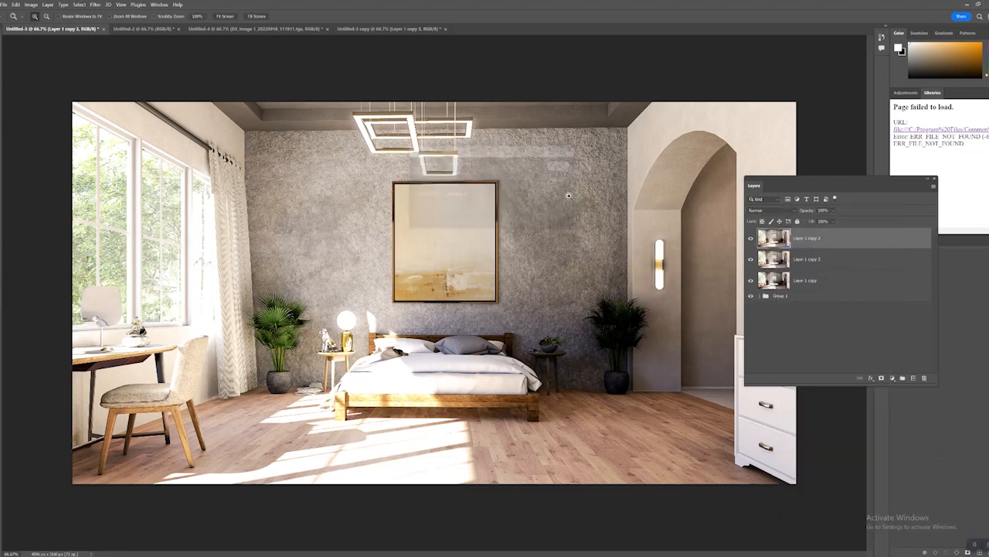
- Apply the Add Noise filter to Layer 1 copy 3 with an amount of 1.83% and uniform distribution
{"action": "left_click", "coordinate": [94, 4]}
{"action": "mouse_move", "coordinate": [124, 122]}
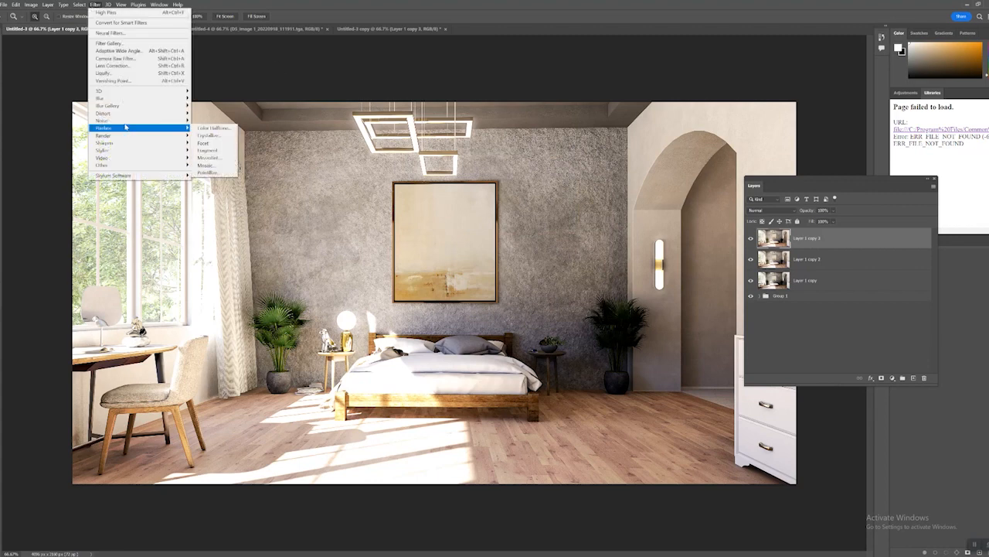
{"action": "left_click", "coordinate": [208, 121]}
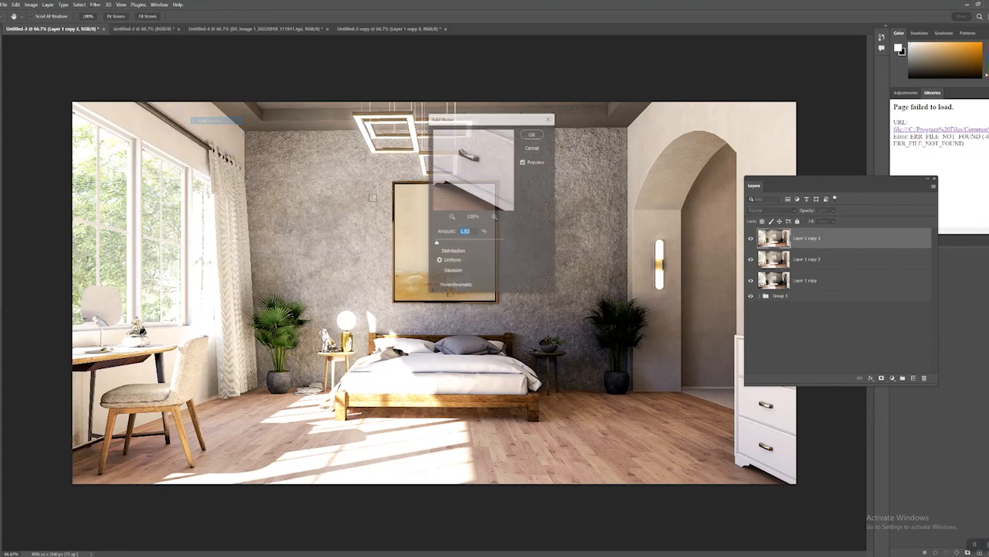
{"action": "left_click", "coordinate": [530, 135]}
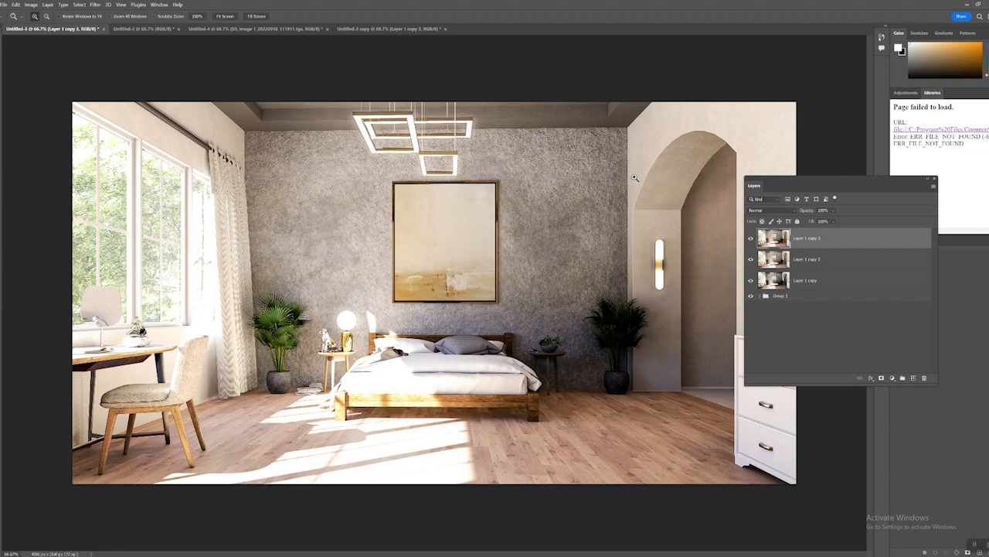
- Duplicate the noise-filtered Layer 1 copy 3 as Layer 1 copy 4
{"action": "right_click", "coordinate": [833, 240]}
{"action": "left_click", "coordinate": [872, 244]}
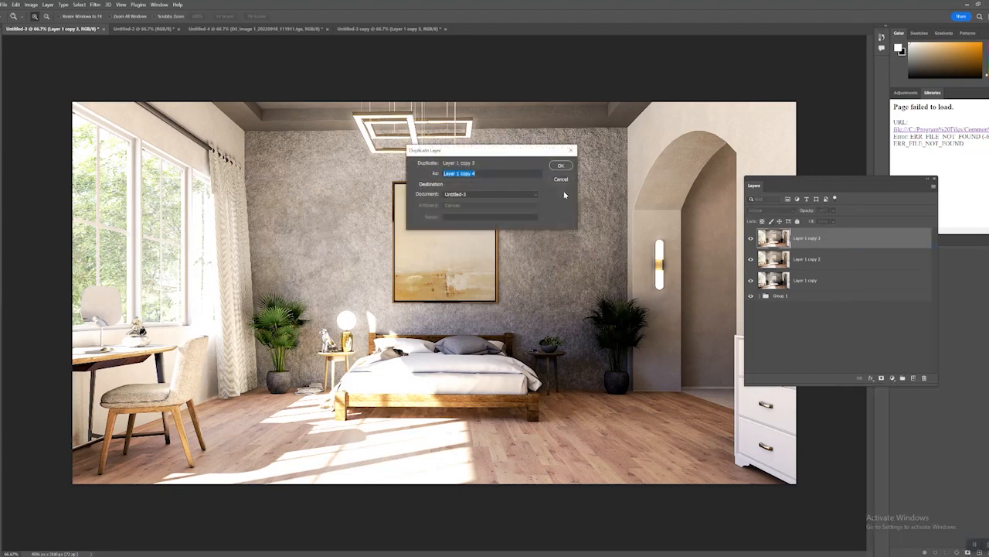
{"action": "left_click", "coordinate": [561, 166]}
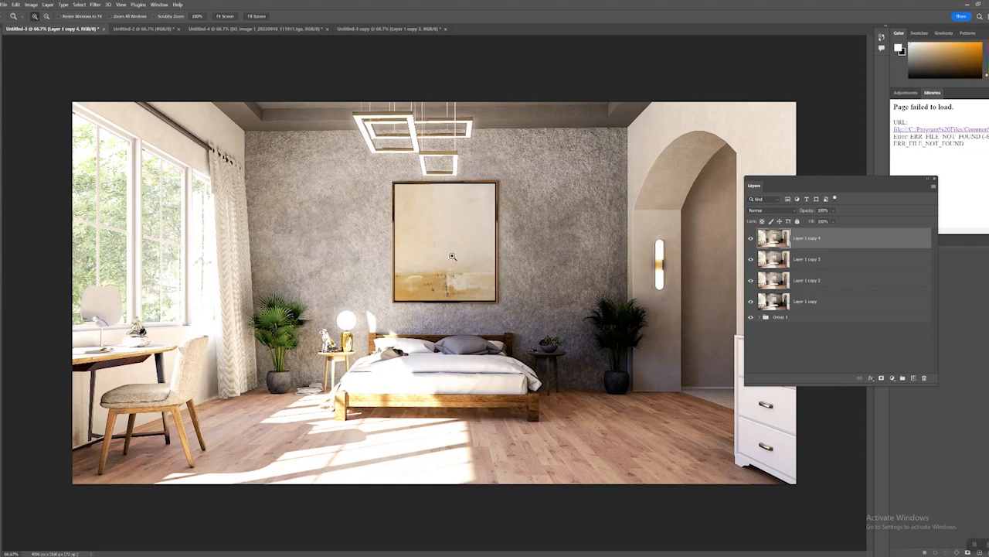
- Duplicate Layer 1 copy 4 and name the new top layer Blur
{"action": "right_click", "coordinate": [806, 239]}
{"action": "left_click", "coordinate": [833, 246]}
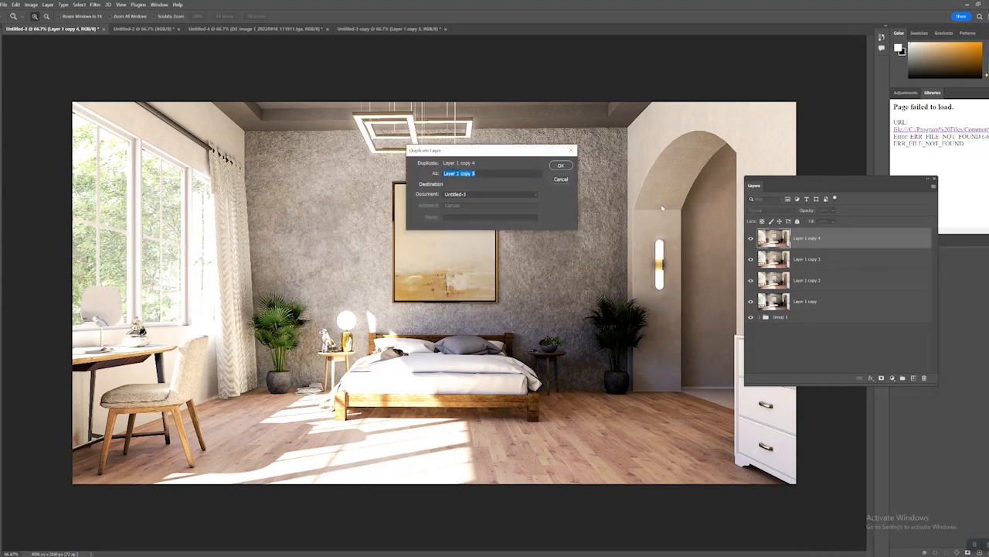
{"action": "left_click", "coordinate": [566, 167]}
{"action": "key", "text": "BackSpace"}
{"action": "key", "text": "Return"}
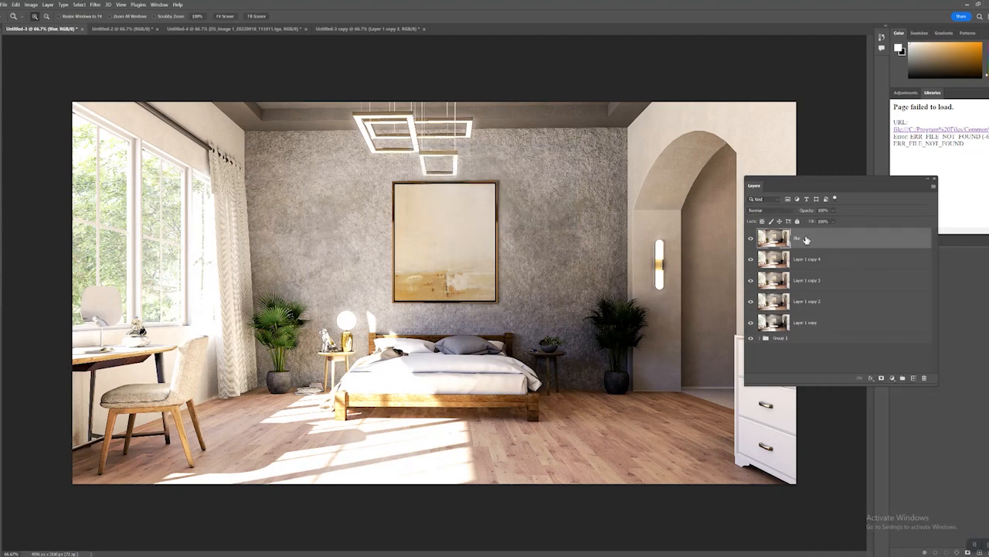
- Apply a Gaussian Blur with a 4.5-pixel radius to the Blur layer and add a layer mask to it
{"action": "left_click", "coordinate": [95, 4]}
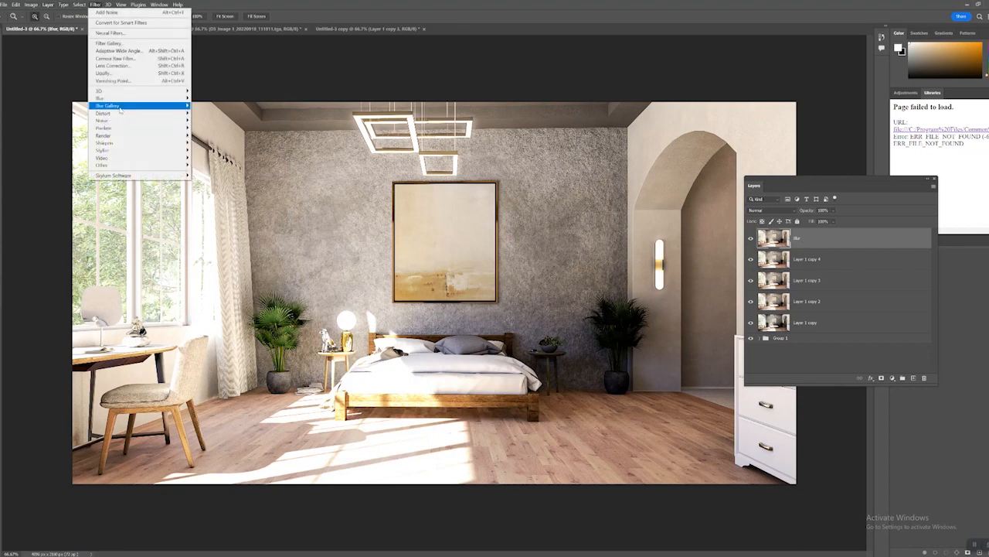
{"action": "mouse_move", "coordinate": [177, 101]}
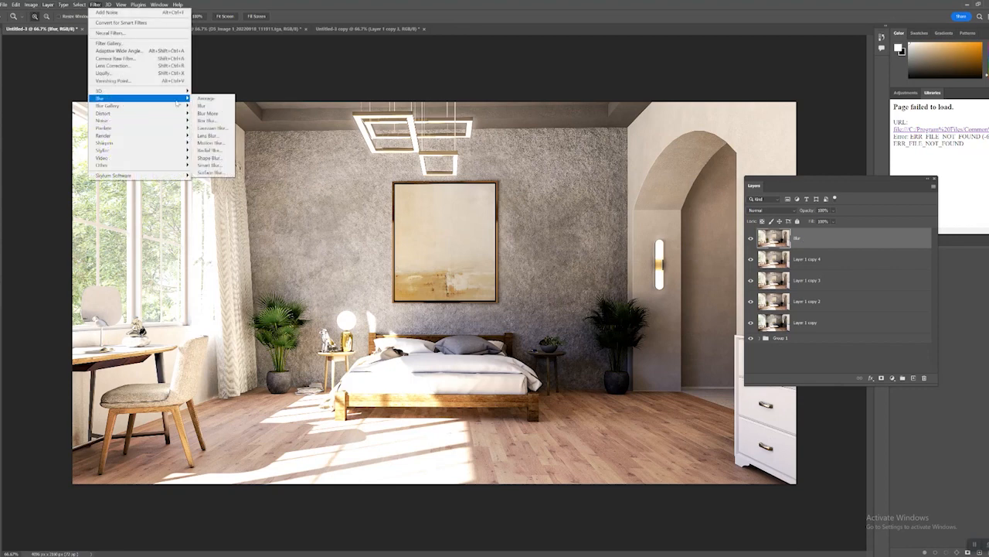
{"action": "left_click", "coordinate": [211, 128]}
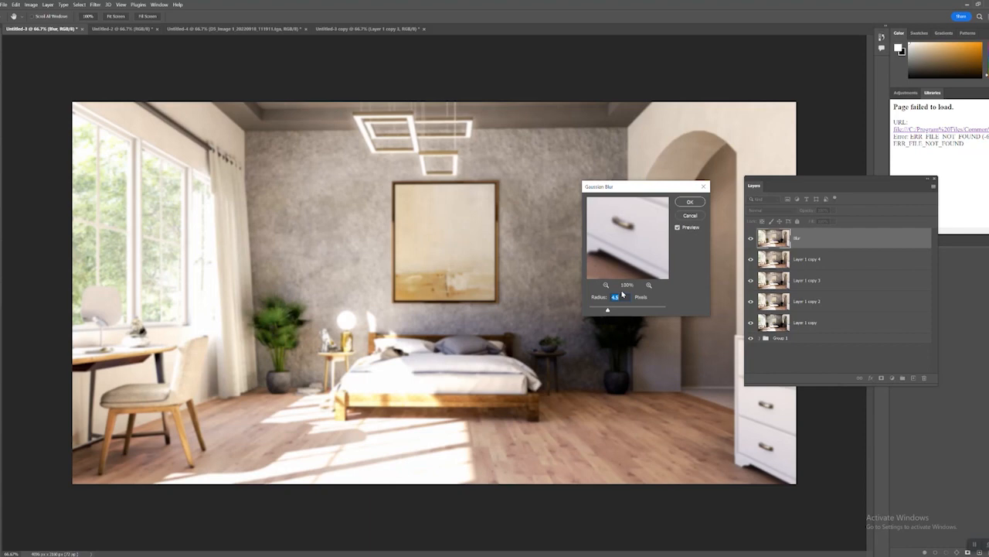
{"action": "left_click", "coordinate": [690, 204]}
{"action": "left_click", "coordinate": [882, 378]}
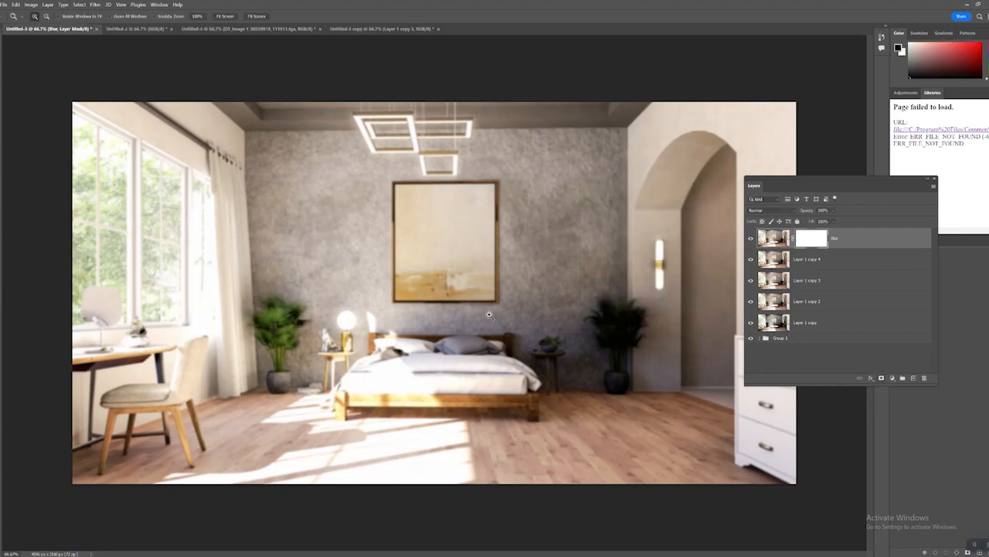
- Paint black on the Blur layer's mask over the bed and central room area with an enlarged, reduced-opacity brush
{"action": "key", "text": "b"}
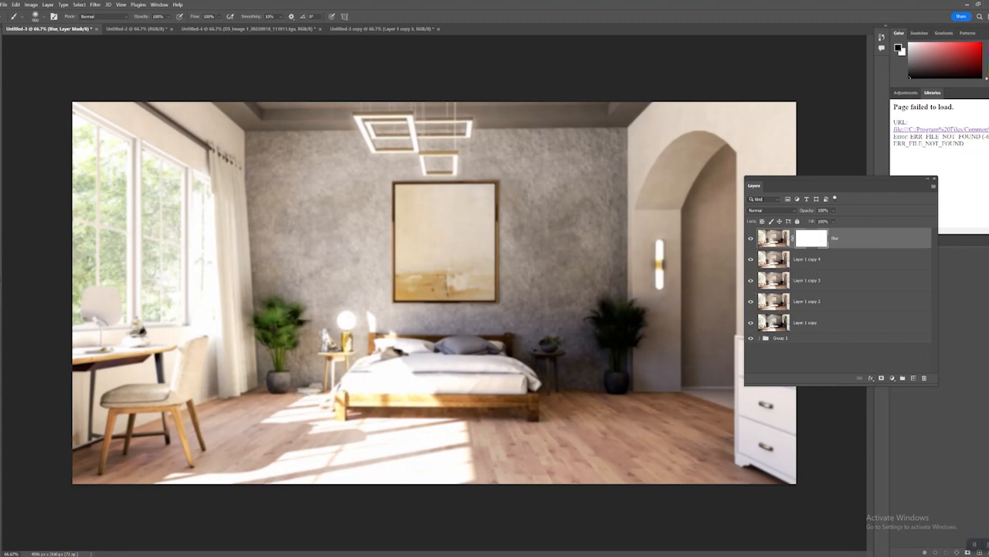
{"action": "key", "text": "bracketright"}
{"action": "key", "text": "bracketright"}
{"action": "key", "text": "bracketright"}
{"action": "key", "text": "bracketright"}
{"action": "key", "text": "bracketright"}
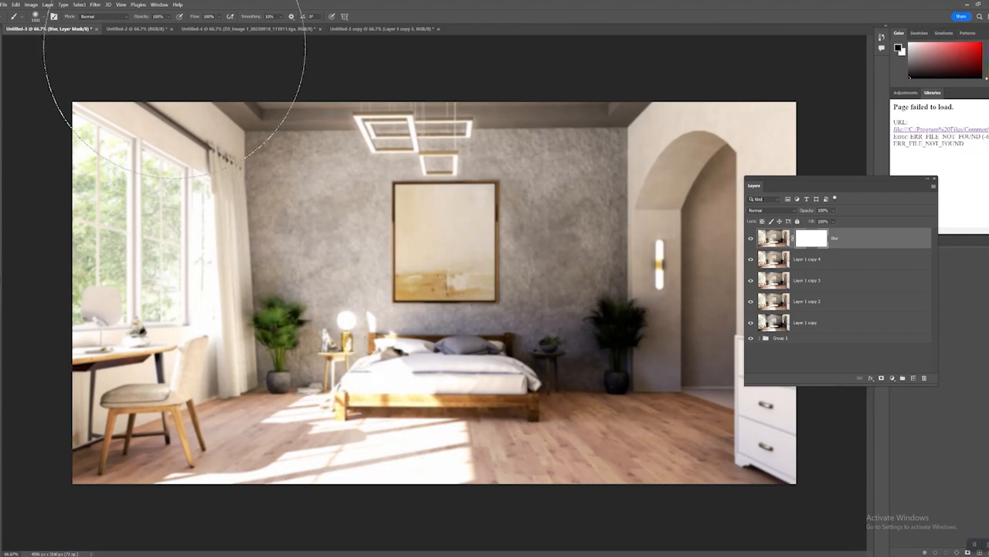
{"action": "left_click", "coordinate": [167, 16]}
{"action": "left_click_drag", "start_coordinate": [186, 28], "coordinate": [175, 28]}
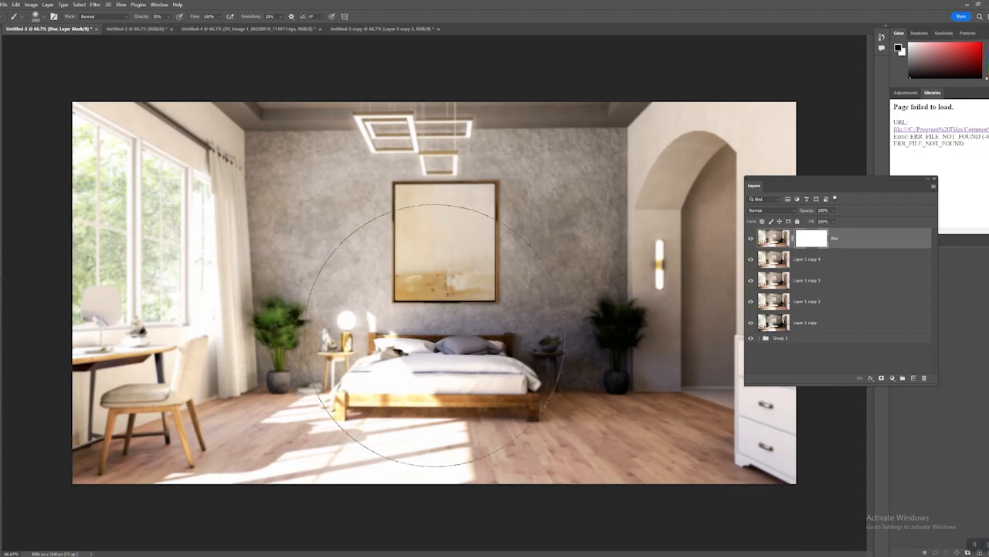
{"action": "left_click_drag", "start_coordinate": [447, 335], "coordinate": [472, 336]}
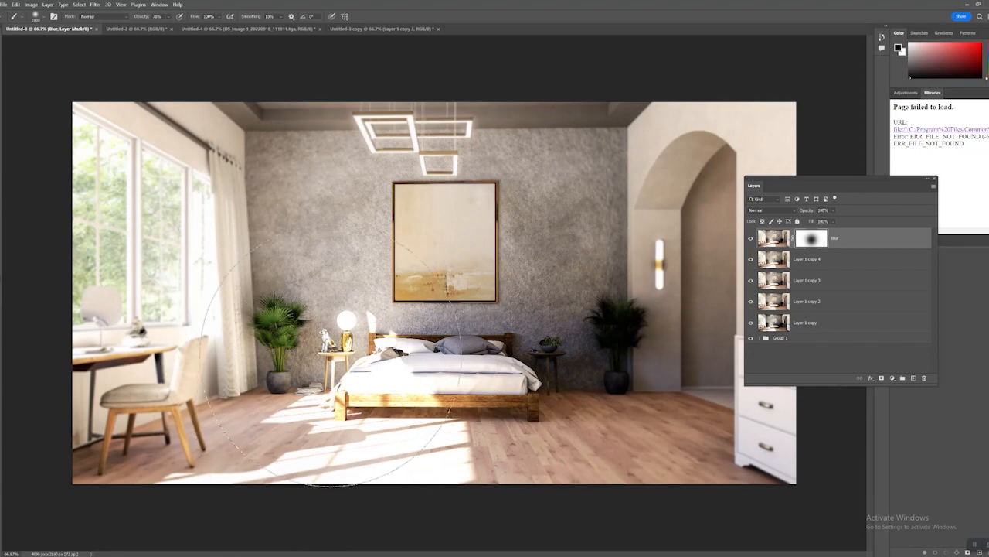
{"action": "mouse_move", "coordinate": [493, 253]}
{"action": "left_mouse_down"}
{"action": "mouse_move", "coordinate": [543, 235]}
{"action": "mouse_move", "coordinate": [589, 387]}
{"action": "left_mouse_up"}
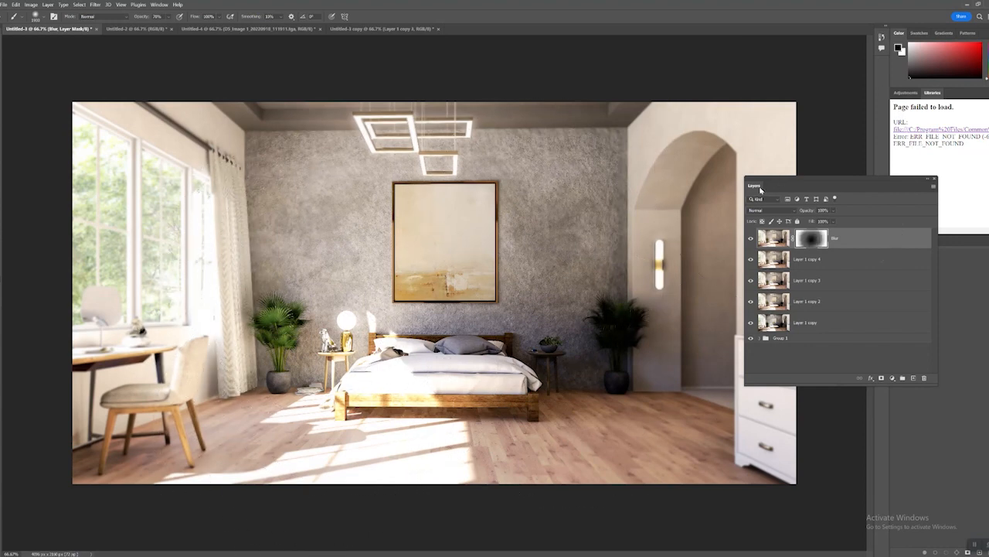
- Move the layer list off the image and extend the mask's black painting across the rear wall and plant beside the curtain
{"action": "left_click_drag", "start_coordinate": [761, 188], "coordinate": [849, 236]}
{"action": "mouse_move", "coordinate": [547, 278]}
{"action": "left_mouse_down"}
{"action": "mouse_move", "coordinate": [492, 238]}
{"action": "mouse_move", "coordinate": [372, 249]}
{"action": "left_mouse_up"}
{"action": "mouse_move", "coordinate": [317, 201]}
{"action": "left_mouse_down"}
{"action": "mouse_move", "coordinate": [291, 141]}
{"action": "mouse_move", "coordinate": [316, 362]}
{"action": "mouse_move", "coordinate": [200, 462]}
{"action": "mouse_move", "coordinate": [285, 354]}
{"action": "left_mouse_up"}
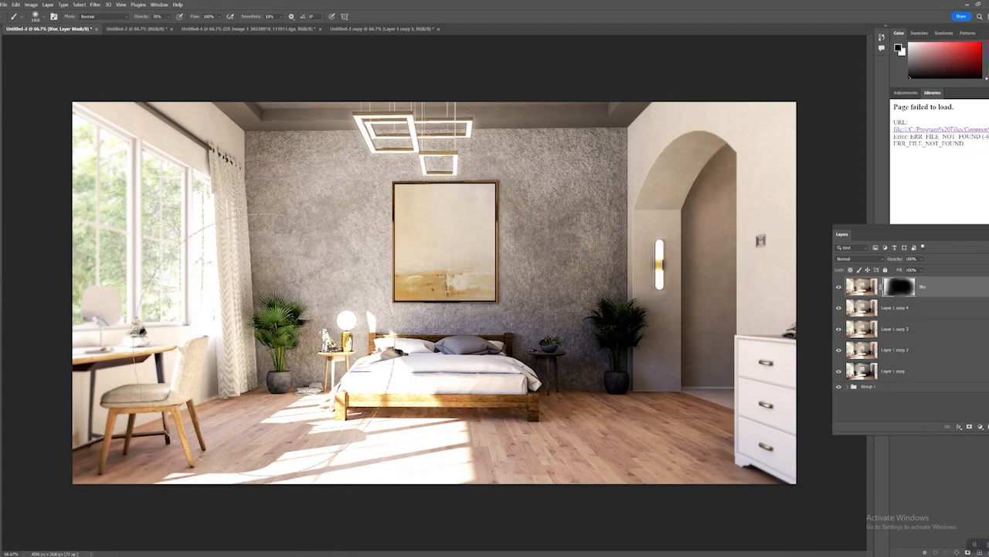
- Refine the Blur layer's mask over the floor and room edges with a smaller brush, alternating between white and black
{"action": "key", "text": "x"}
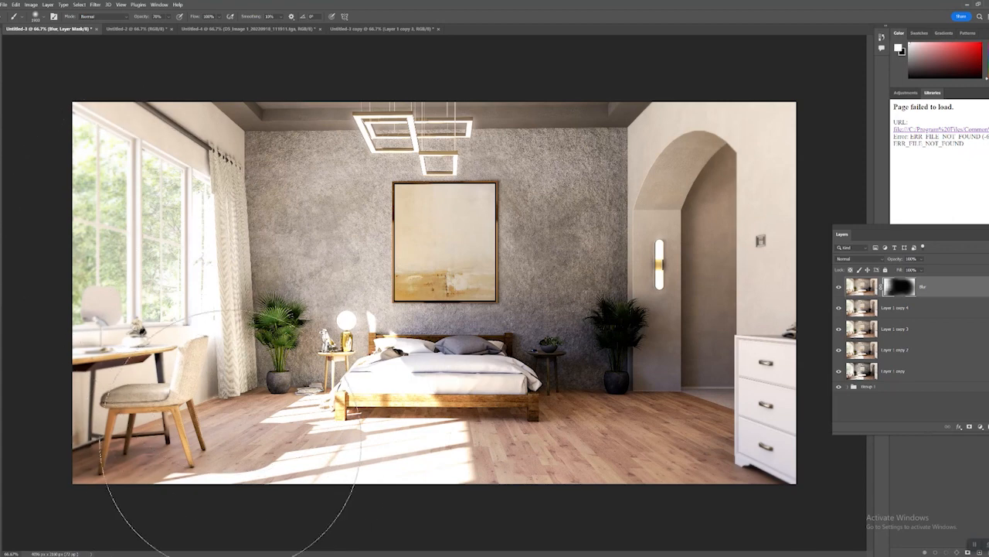
{"action": "key", "text": "bracketleft"}
{"action": "key", "text": "bracketleft"}
{"action": "key", "text": "bracketleft"}
{"action": "key", "text": "bracketleft"}
{"action": "key", "text": "bracketleft"}
{"action": "key", "text": "bracketleft"}
{"action": "key", "text": "bracketleft"}
{"action": "key", "text": "bracketleft"}
{"action": "key", "text": "x"}
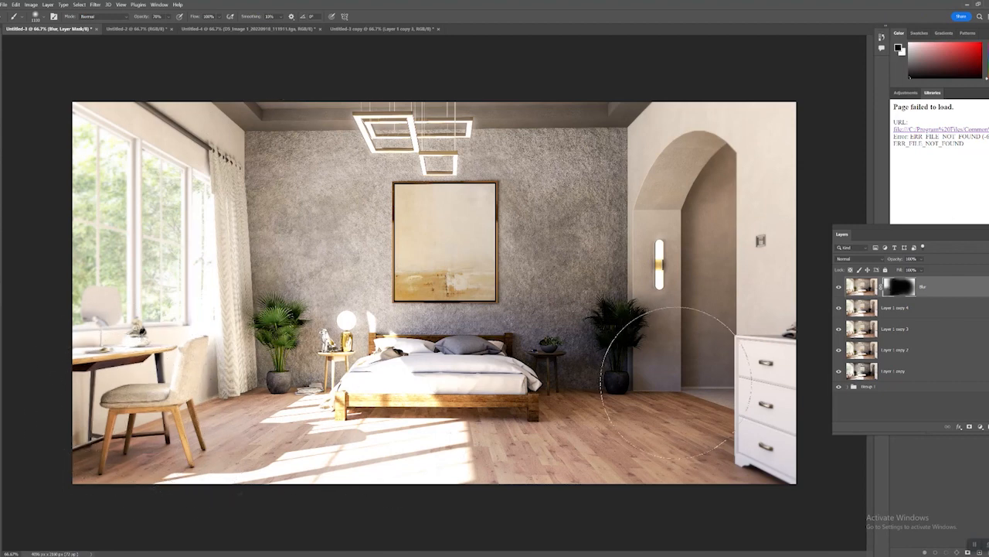
{"action": "key", "text": "x"}
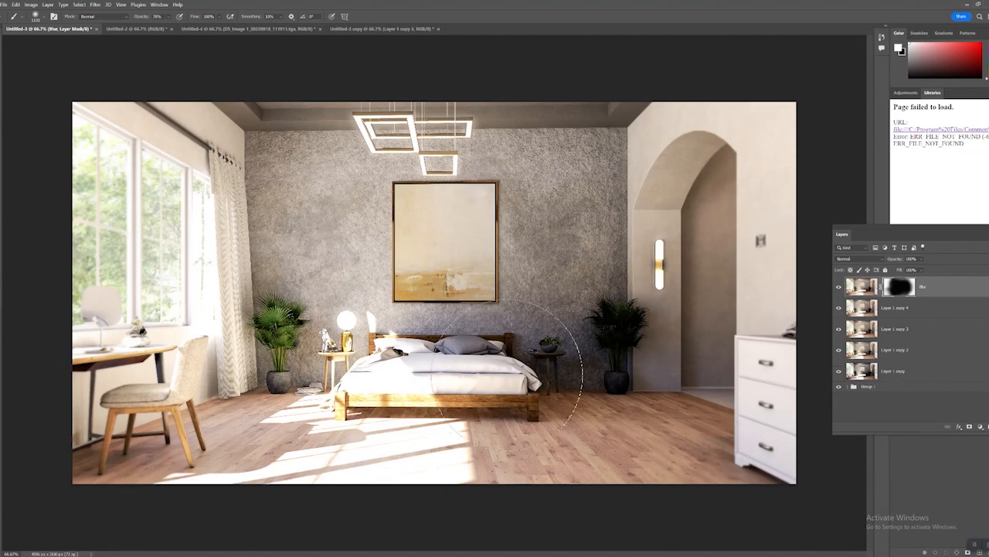
- Lower the Blur layer's opacity to about 41% and merge it down into Layer 1 copy 4
{"action": "left_click_drag", "start_coordinate": [842, 234], "coordinate": [699, 198]}
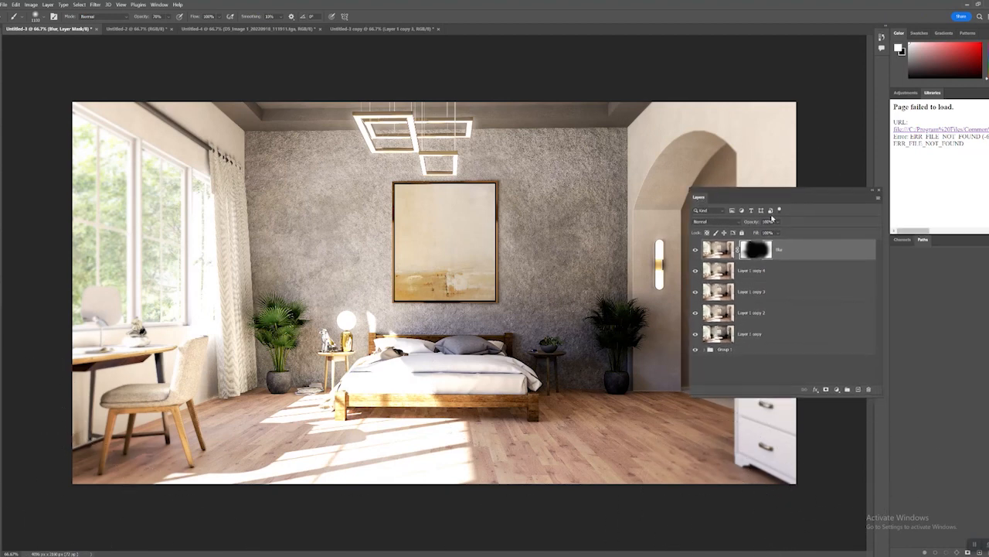
{"action": "left_click", "coordinate": [778, 233]}
{"action": "left_click_drag", "start_coordinate": [731, 198], "coordinate": [793, 180]}
{"action": "right_click", "coordinate": [877, 229]}
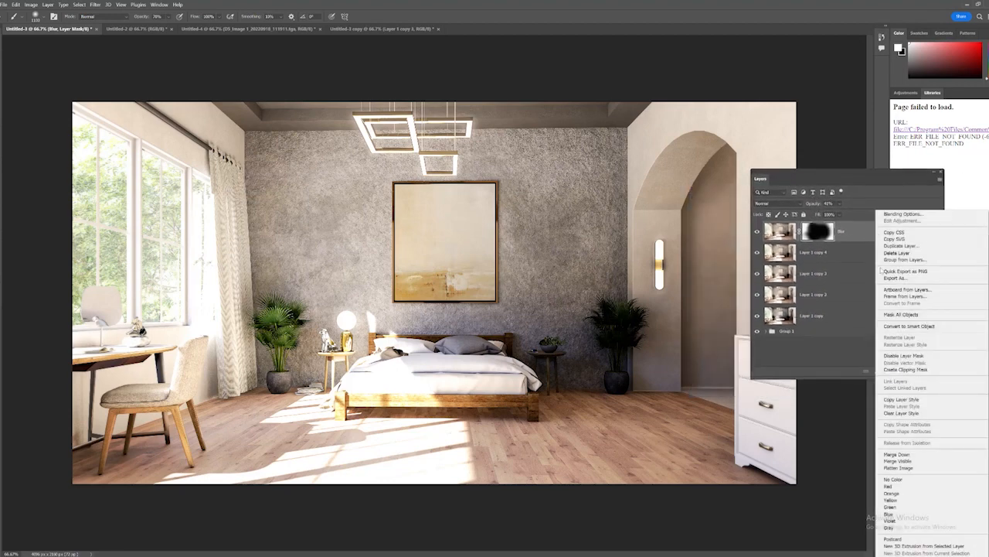
{"action": "left_click", "coordinate": [921, 454]}
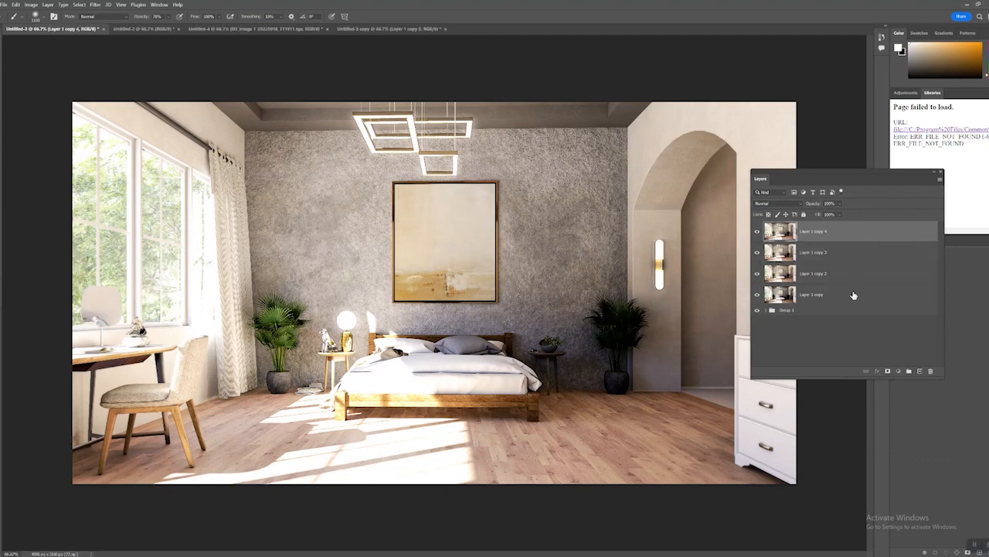
- Duplicate the four Layer 1 copies together, merge the duplicates into one layer and name it Final
{"action": "left_click", "coordinate": [854, 296], "text": "shift"}
{"action": "right_click", "coordinate": [866, 236]}
{"action": "left_click", "coordinate": [888, 246]}
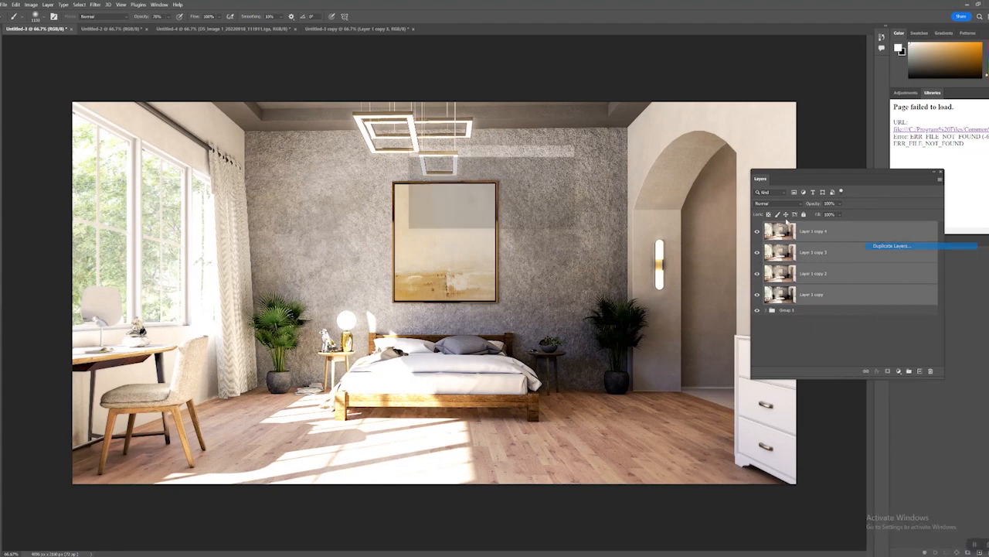
{"action": "left_click", "coordinate": [570, 170]}
{"action": "right_click", "coordinate": [868, 231]}
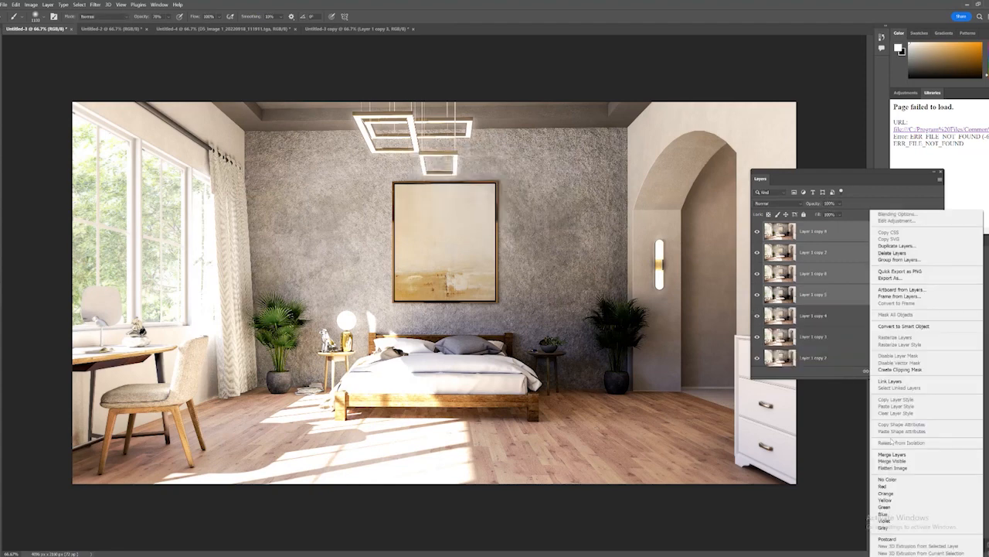
{"action": "left_click", "coordinate": [892, 454]}
{"action": "double_click", "coordinate": [812, 230]}
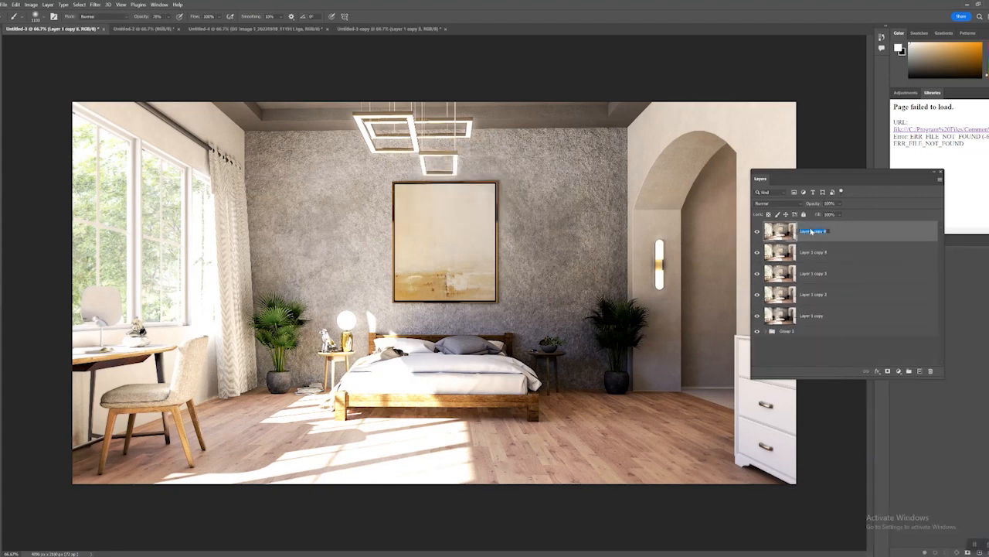
{"action": "key", "text": "BackSpace"}
{"action": "type", "text": "Final"}
{"action": "key", "text": "Return"}
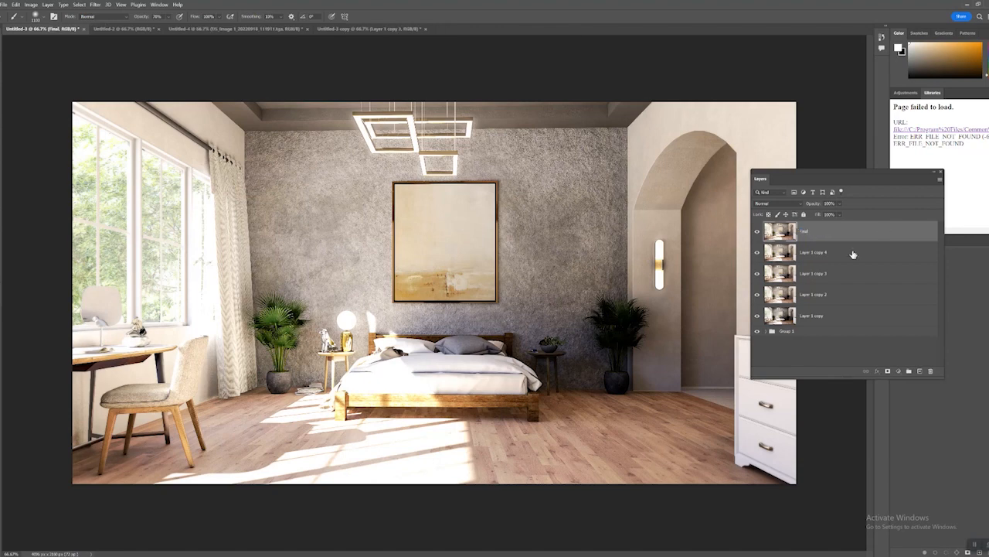
- Group the four Layer 1 copies beneath the Final layer
{"action": "left_click", "coordinate": [854, 253]}
{"action": "left_click", "coordinate": [845, 317], "text": "shift"}
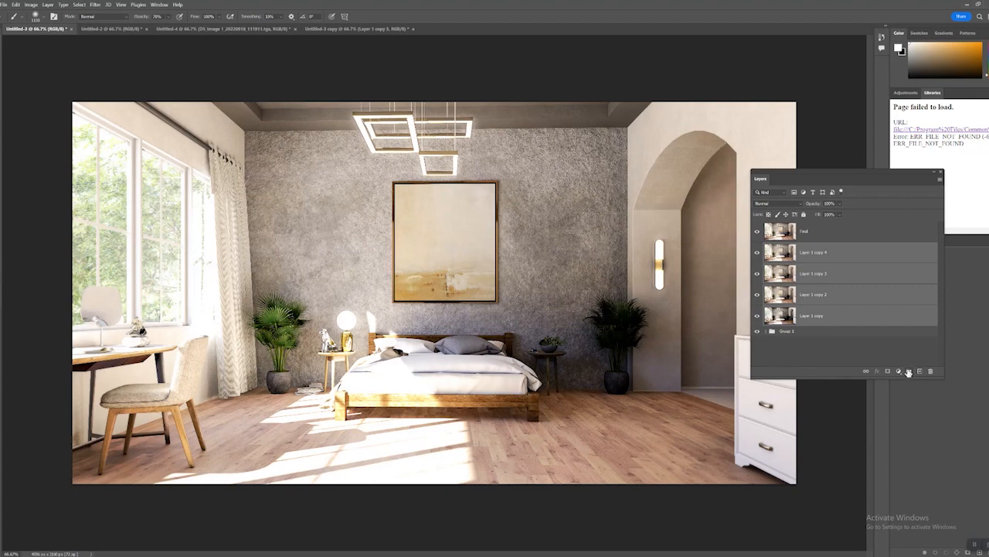
{"action": "left_click", "coordinate": [909, 372]}
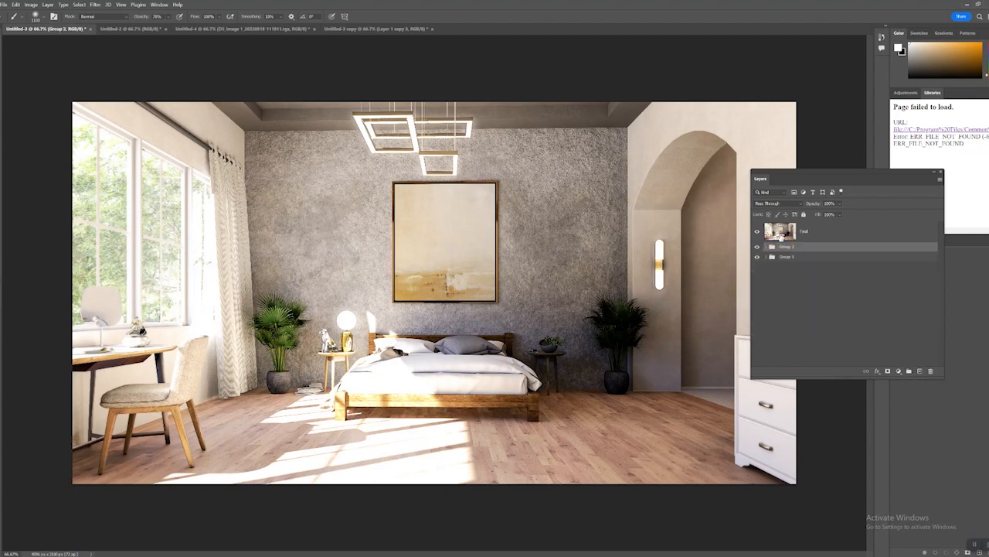
- Inspect the Final layer up close and duplicate it with the default name
{"action": "left_click", "coordinate": [782, 237]}
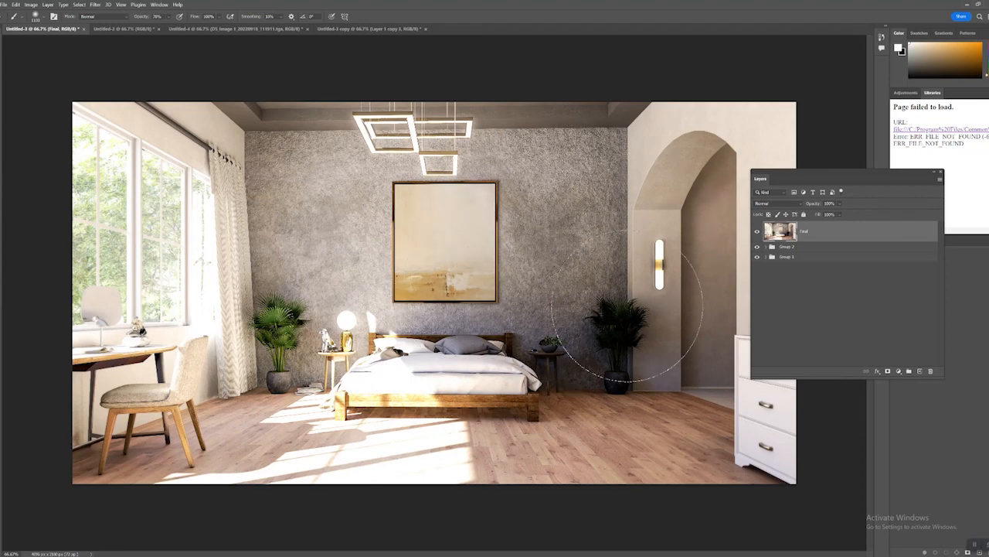
{"action": "key", "text": "z"}
{"action": "left_click", "coordinate": [439, 286]}
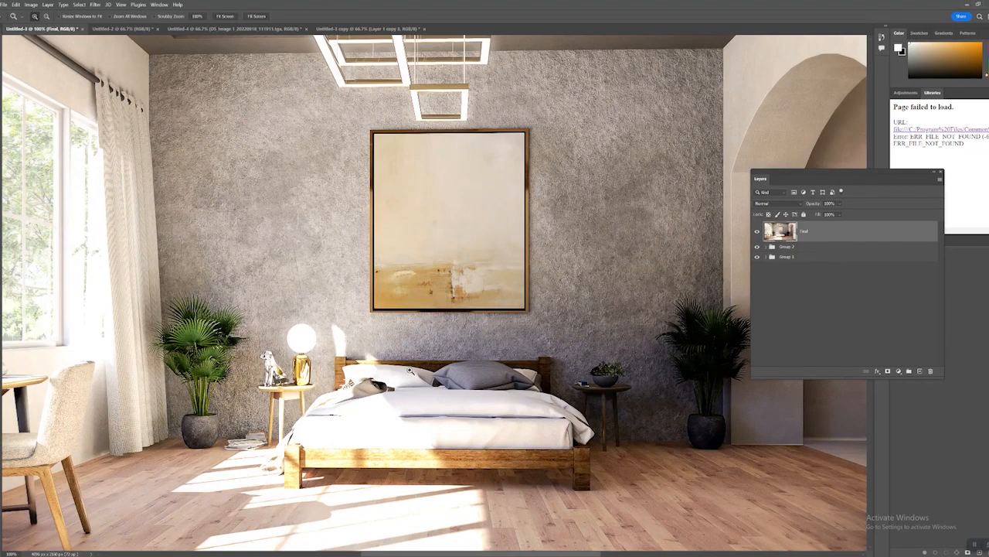
{"action": "left_click", "coordinate": [452, 340], "text": "alt"}
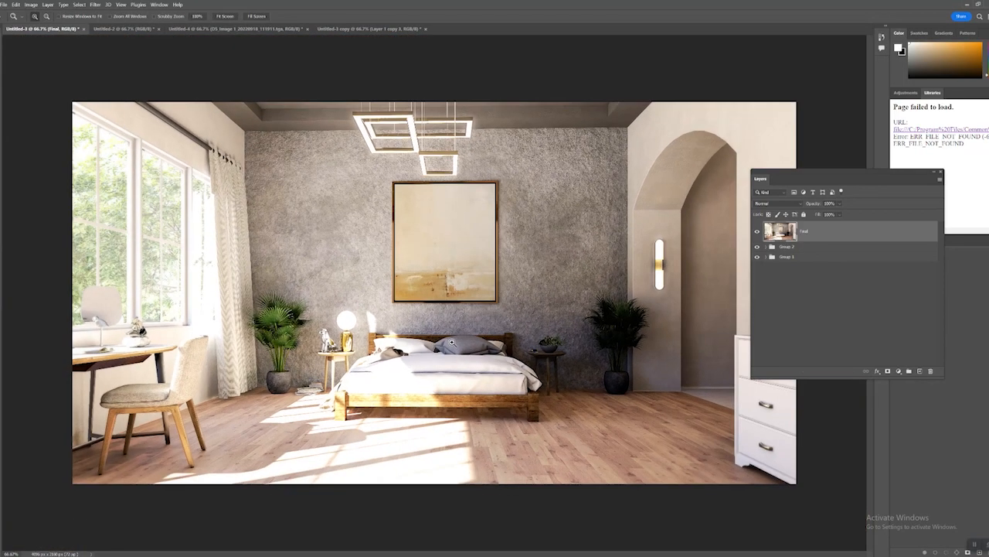
{"action": "right_click", "coordinate": [810, 244]}
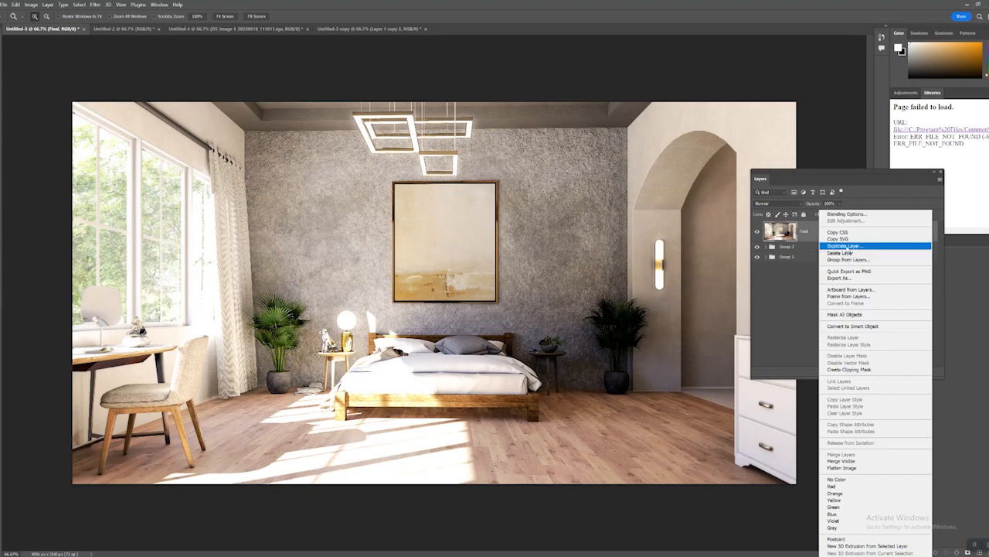
{"action": "left_click", "coordinate": [846, 248]}
{"action": "left_click", "coordinate": [562, 165]}
- Start a custom Lens Correction on the Final copy layer and set Remove Distortion to 1
{"action": "left_click", "coordinate": [95, 5]}
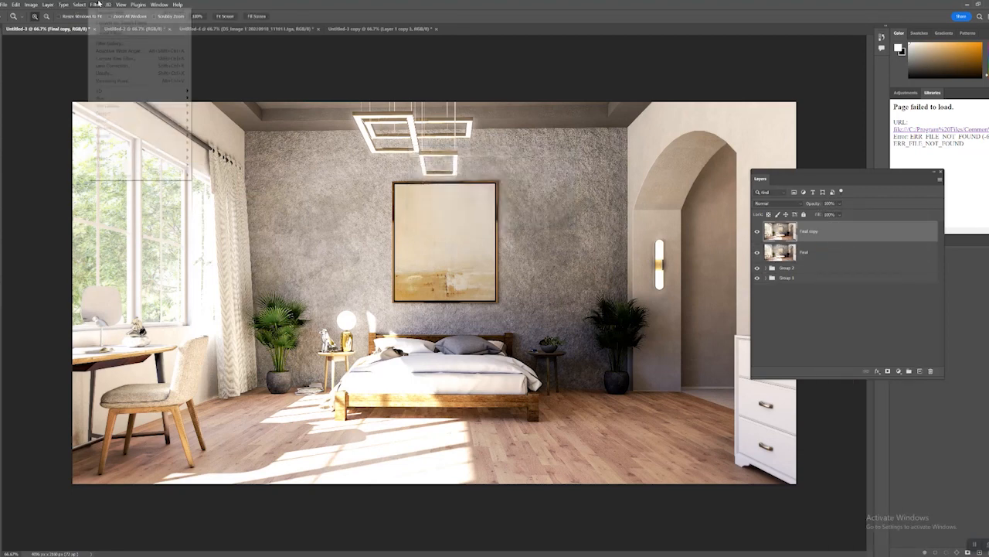
{"action": "left_click", "coordinate": [143, 66]}
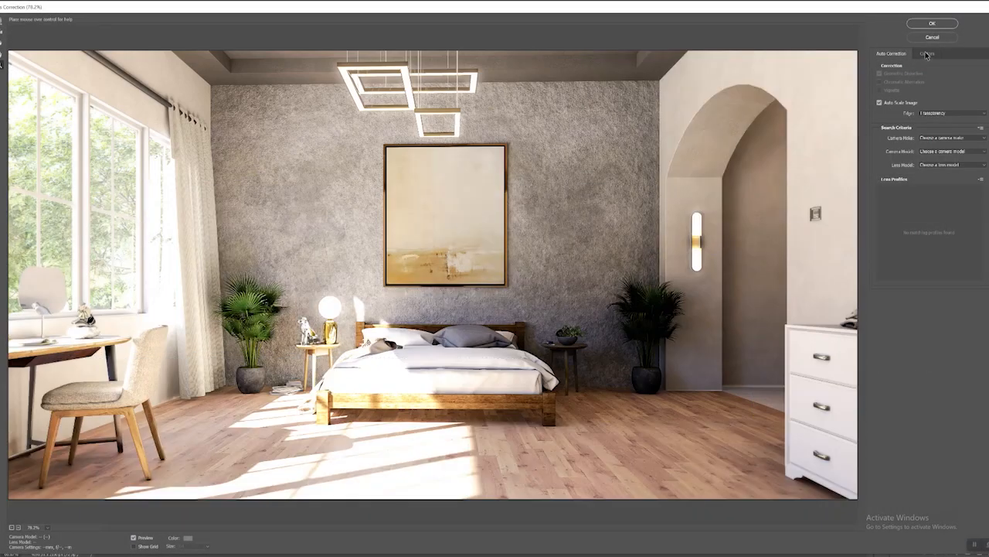
{"action": "left_click", "coordinate": [927, 54]}
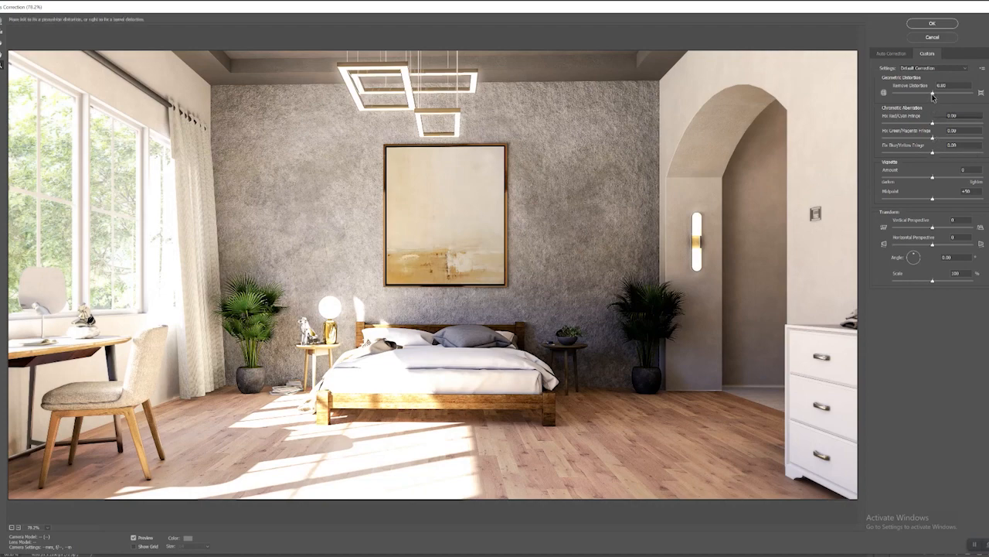
{"action": "left_click_drag", "start_coordinate": [933, 94], "coordinate": [917, 93]}
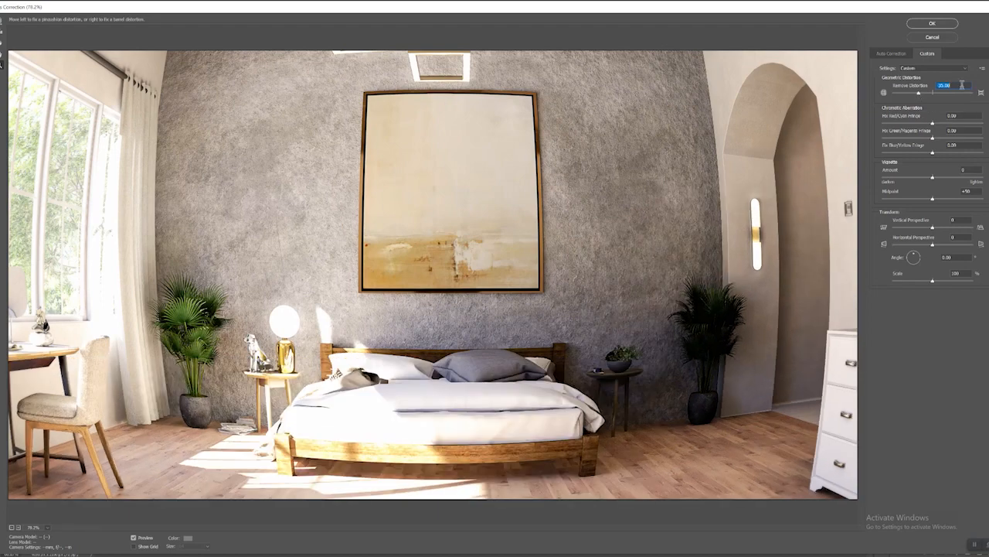
{"action": "type", "text": "1"}
{"action": "key", "text": "Tab"}
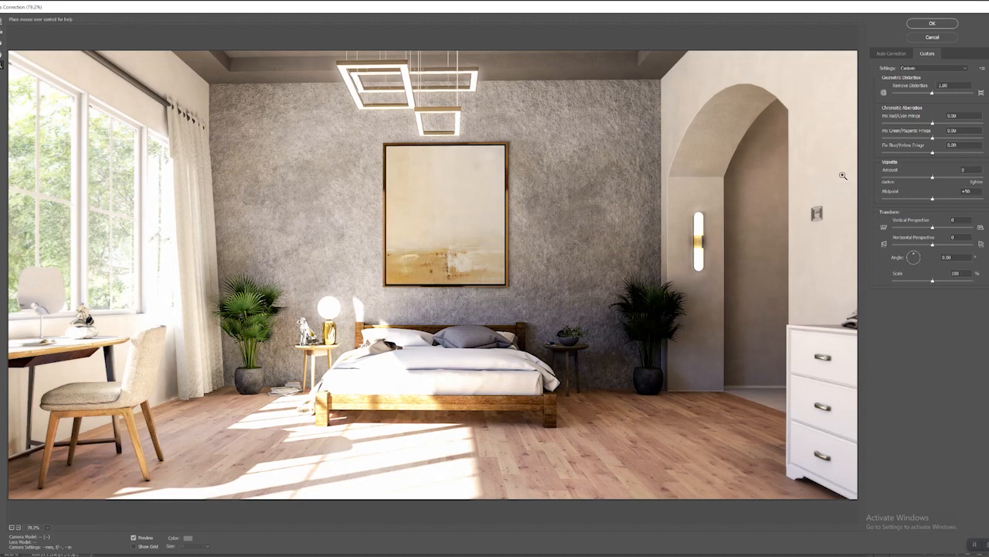
- Set the vignette amount to -37, shift the blue/yellow fringe to a negative value while checking the bed area, and apply the Lens Correction
{"action": "left_click_drag", "start_coordinate": [933, 178], "coordinate": [915, 179]}
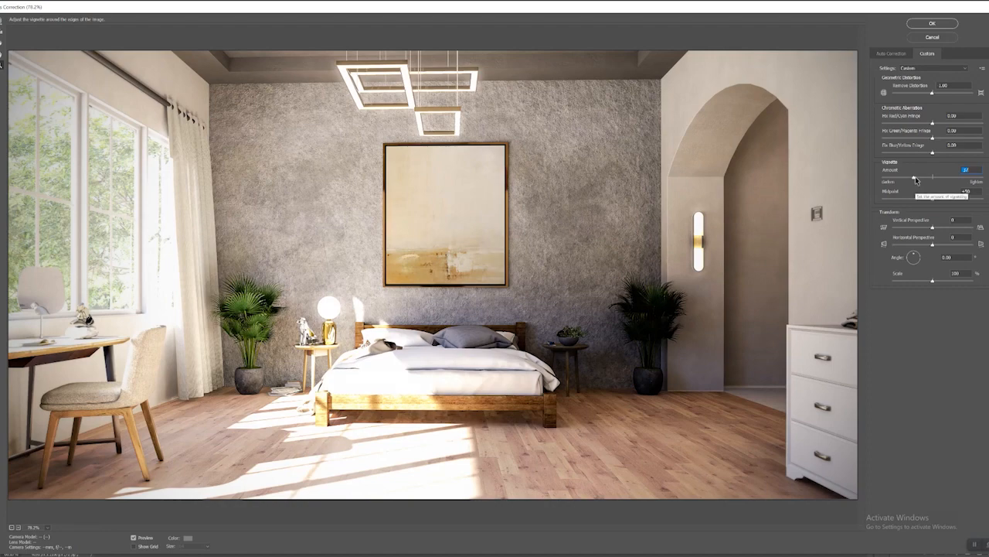
{"action": "left_click", "coordinate": [338, 346]}
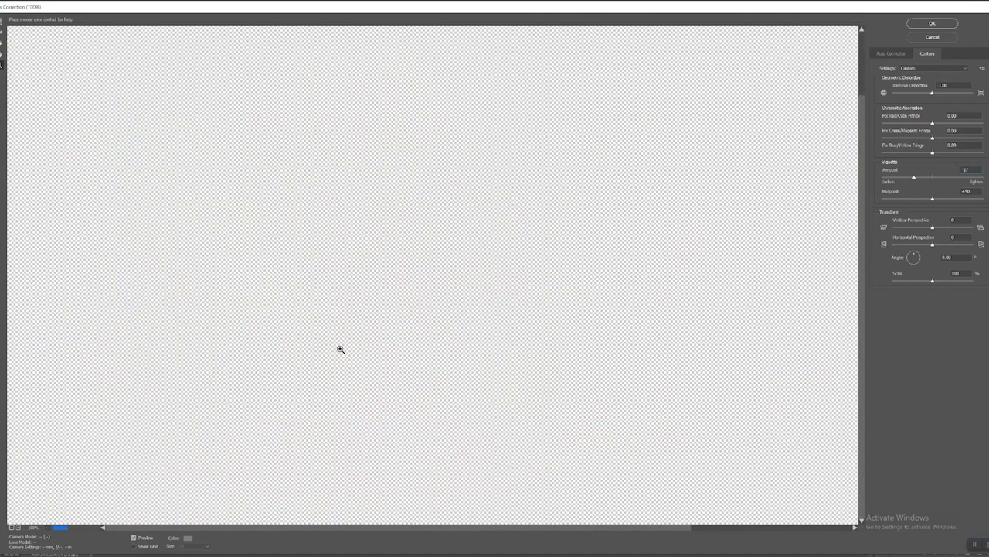
{"action": "left_click", "coordinate": [533, 234]}
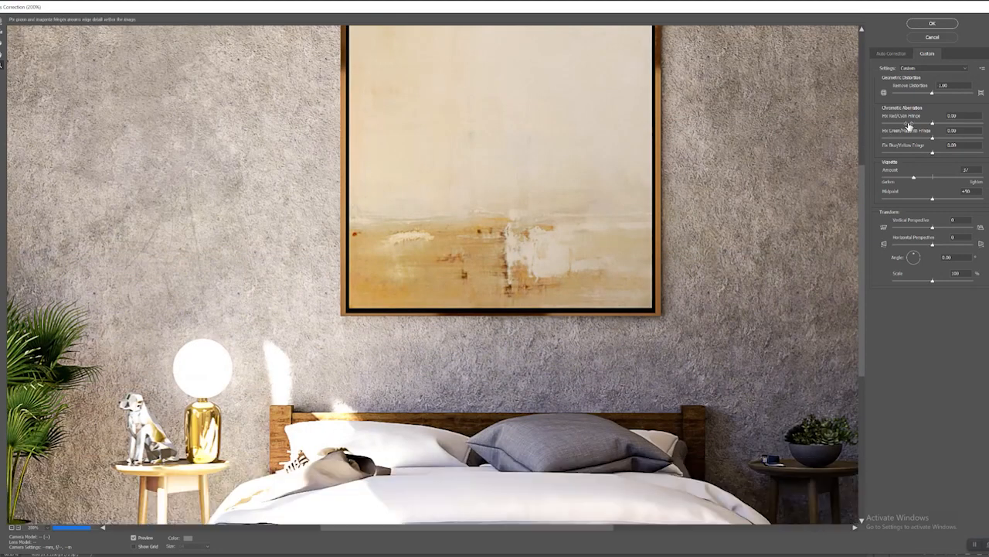
{"action": "left_click_drag", "start_coordinate": [518, 334], "coordinate": [576, 255]}
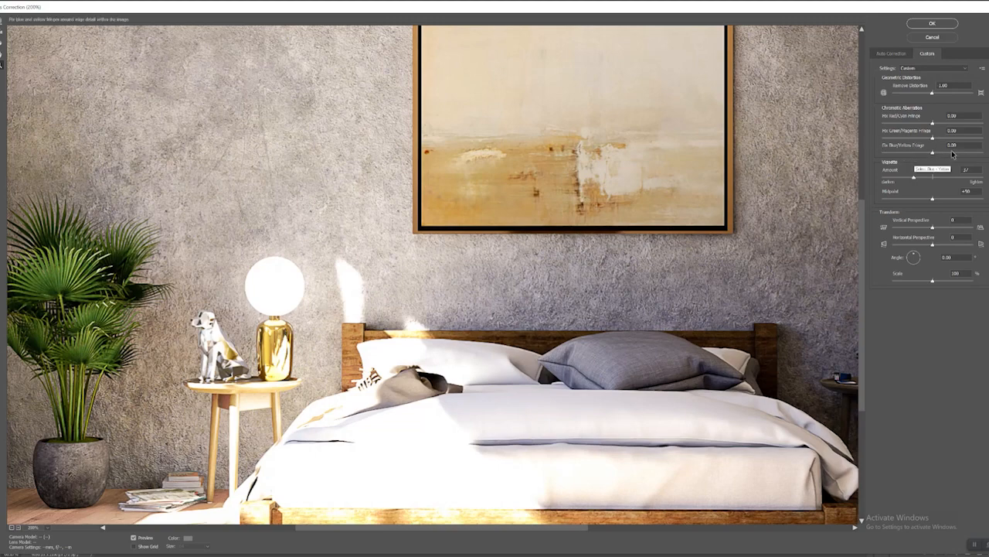
{"action": "left_click", "coordinate": [961, 154]}
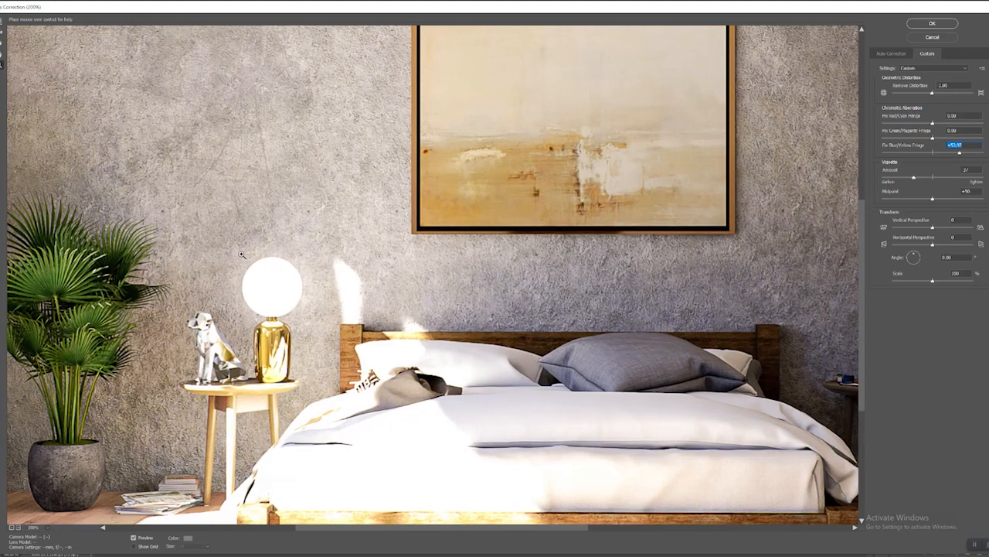
{"action": "left_click", "coordinate": [909, 154]}
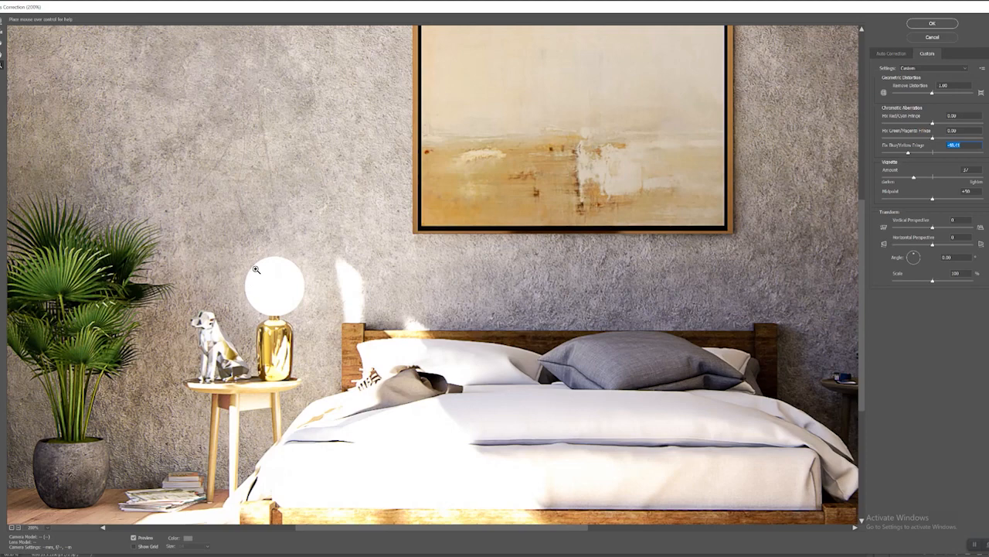
{"action": "left_click", "coordinate": [539, 248], "text": "alt"}
{"action": "left_click", "coordinate": [534, 246], "text": "alt"}
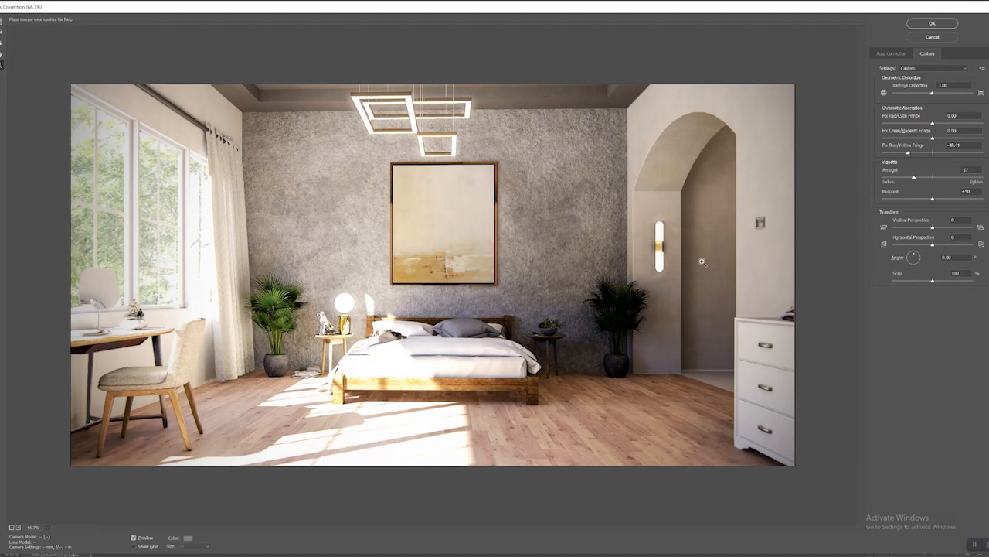
{"action": "left_click", "coordinate": [937, 24]}
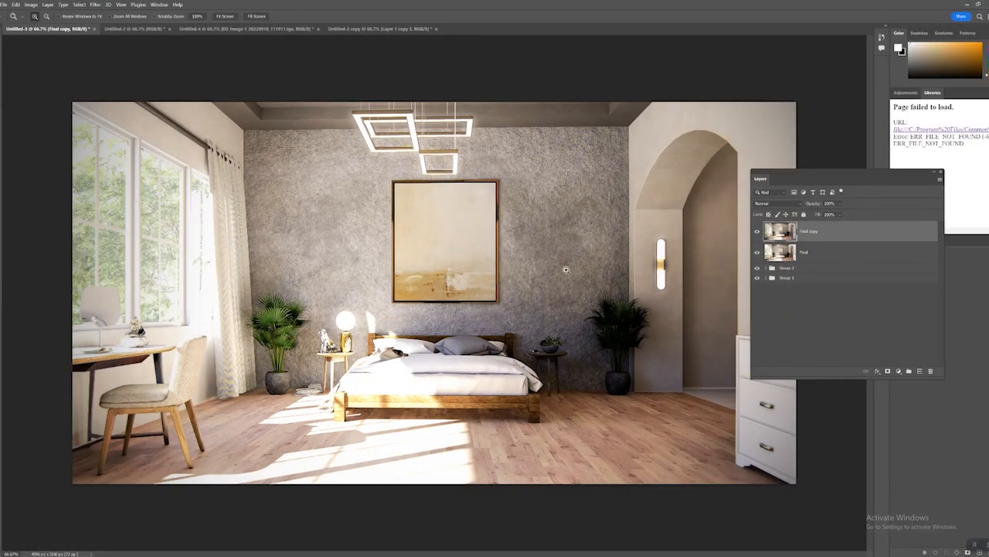
{"action": "left_click", "coordinate": [494, 276]}
{"action": "key", "text": "ctrl+0"}
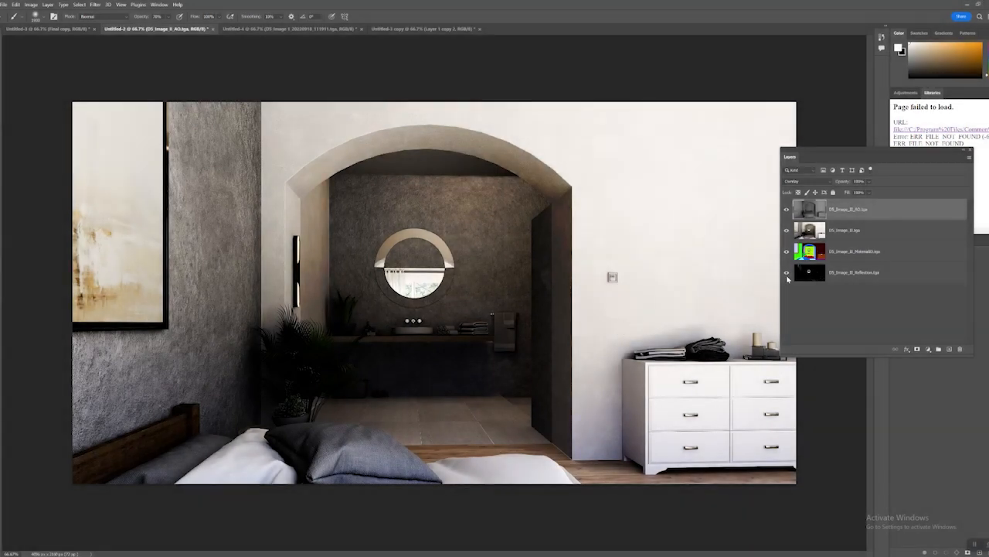
- In the Untitled-2 document, compare blend modes for the D5_Image_II_AO.tga layer and choose Overlay
{"action": "left_click_drag", "start_coordinate": [865, 214], "coordinate": [810, 212]}
{"action": "left_click", "coordinate": [794, 183]}
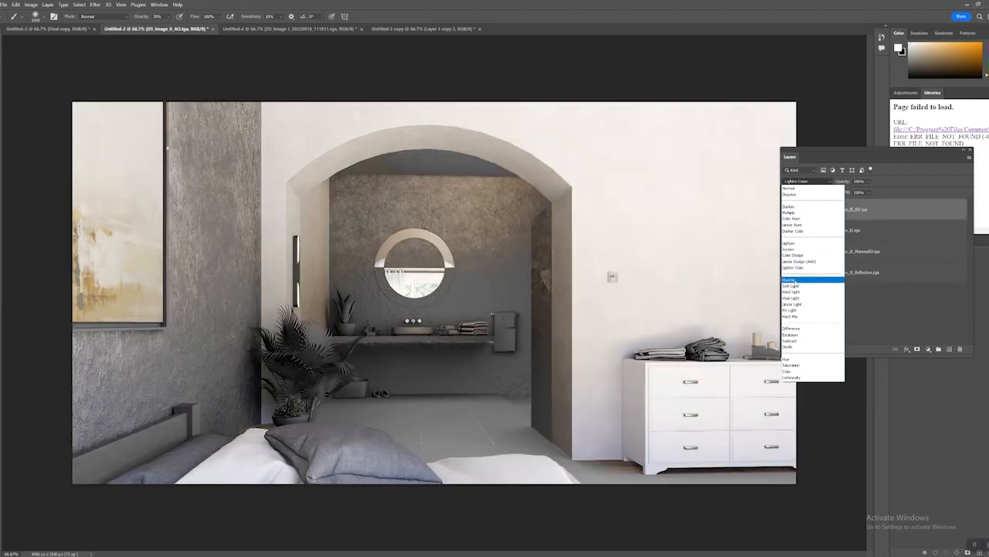
{"action": "left_click", "coordinate": [801, 276]}
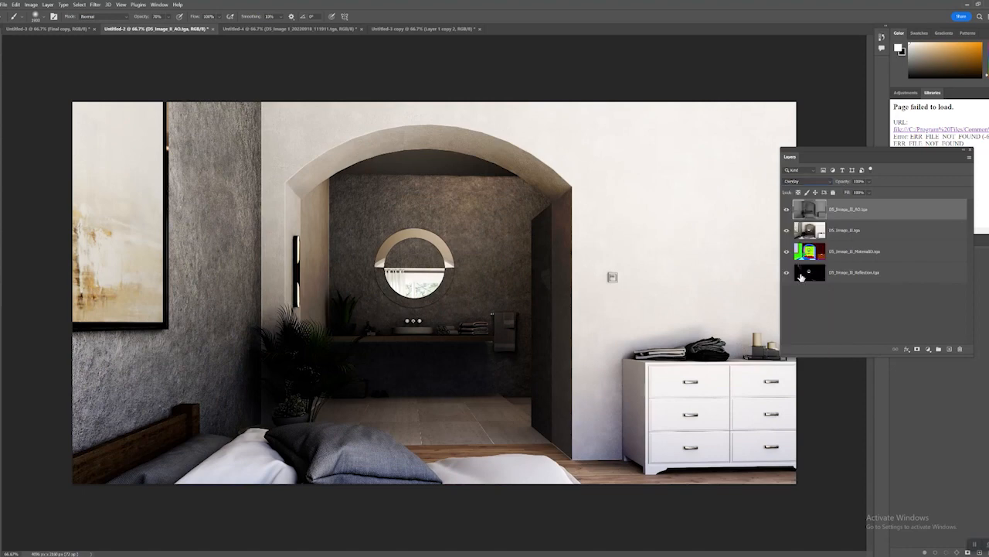
- Mask the AO layer, paint black over the archway and bathroom to lift its dark shading, and compare with the layer hidden
{"action": "left_click", "coordinate": [916, 350]}
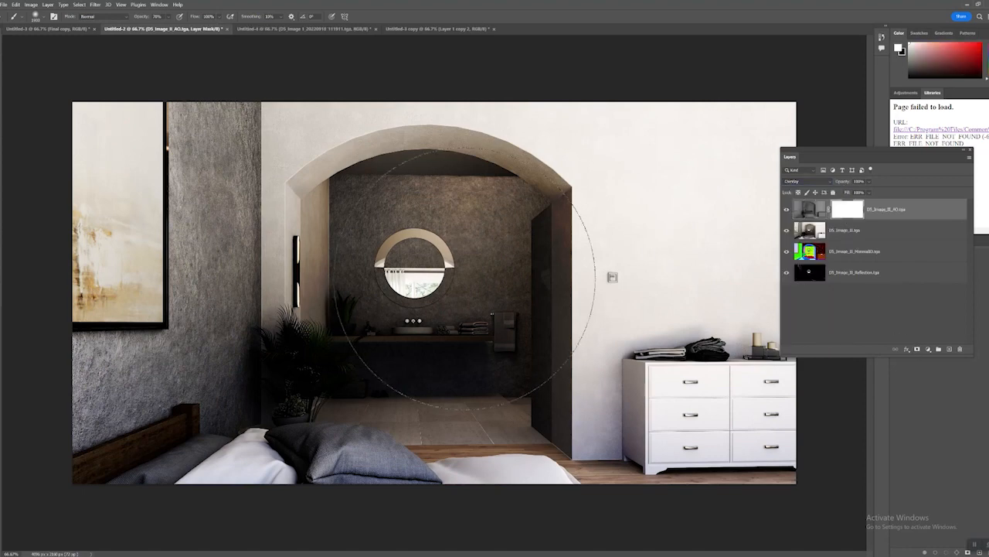
{"action": "key", "text": "x"}
{"action": "mouse_move", "coordinate": [484, 286]}
{"action": "left_mouse_down"}
{"action": "mouse_move", "coordinate": [382, 302]}
{"action": "mouse_move", "coordinate": [386, 347]}
{"action": "mouse_move", "coordinate": [404, 377]}
{"action": "mouse_move", "coordinate": [377, 311]}
{"action": "mouse_move", "coordinate": [375, 349]}
{"action": "mouse_move", "coordinate": [430, 330]}
{"action": "mouse_move", "coordinate": [323, 251]}
{"action": "mouse_move", "coordinate": [392, 390]}
{"action": "mouse_move", "coordinate": [445, 309]}
{"action": "mouse_move", "coordinate": [453, 332]}
{"action": "mouse_move", "coordinate": [416, 314]}
{"action": "left_mouse_up"}
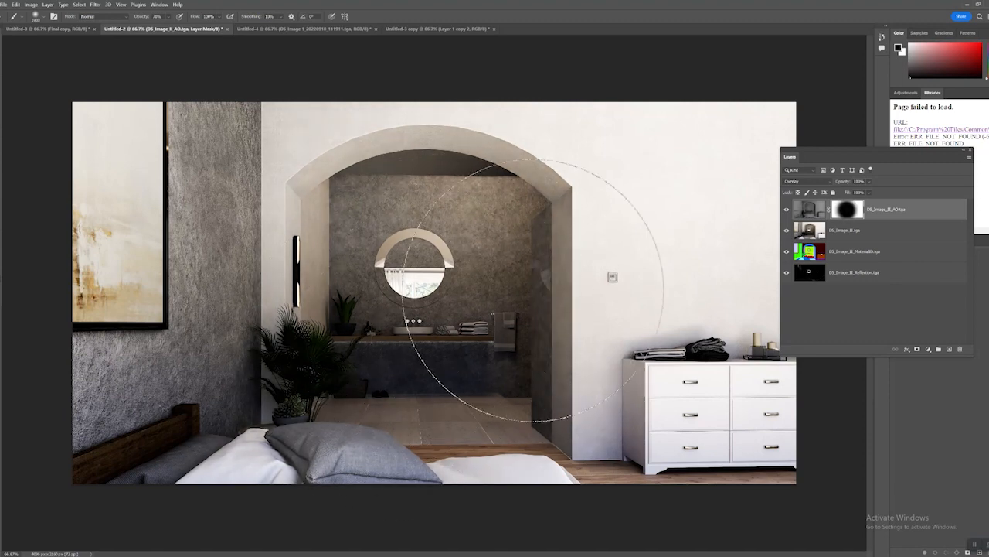
{"action": "left_click", "coordinate": [786, 209]}
{"action": "left_click", "coordinate": [787, 208]}
{"action": "left_click", "coordinate": [787, 209]}
{"action": "left_click", "coordinate": [787, 208]}
{"action": "left_click", "coordinate": [787, 209]}
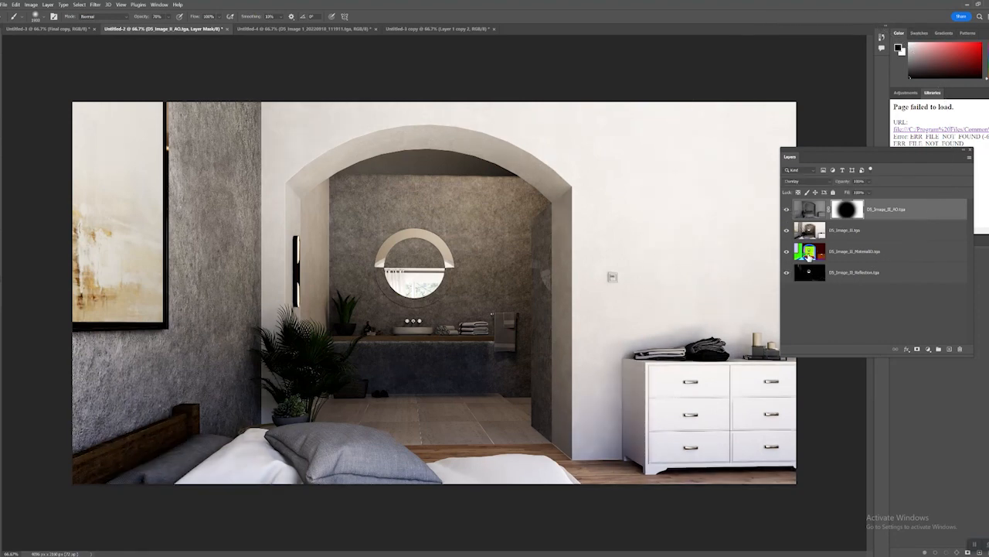
- Move the D5_Image_II_Reflection.tga layer to the top of the layer stack and set its blend mode to Screen
{"action": "left_click", "coordinate": [811, 235]}
{"action": "left_click_drag", "start_coordinate": [811, 275], "coordinate": [809, 206]}
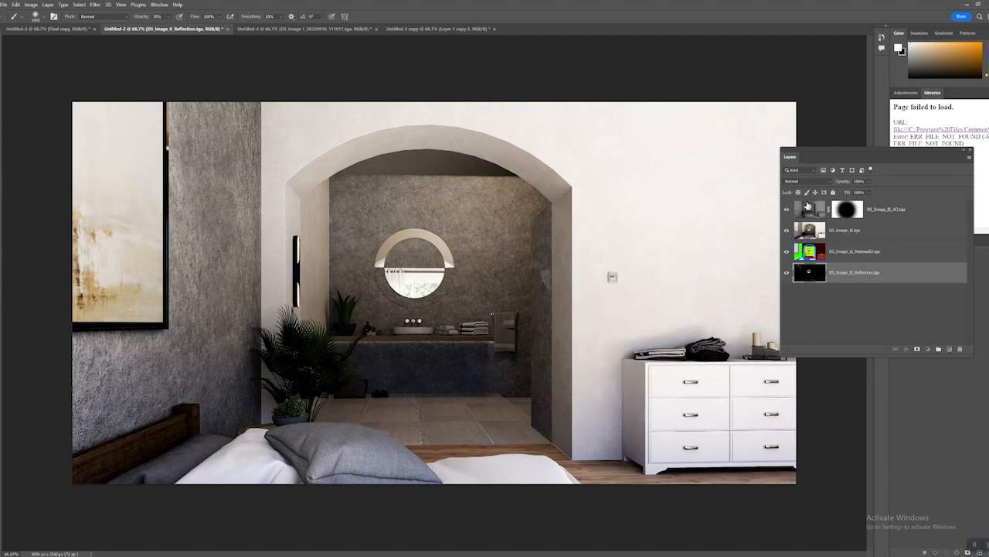
{"action": "left_click_drag", "start_coordinate": [810, 271], "coordinate": [809, 197]}
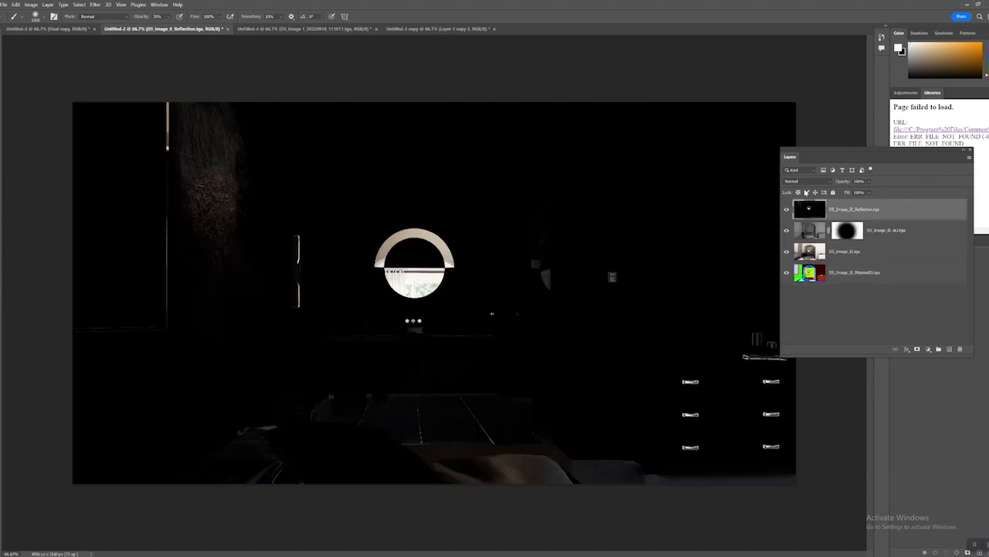
{"action": "left_click", "coordinate": [802, 183]}
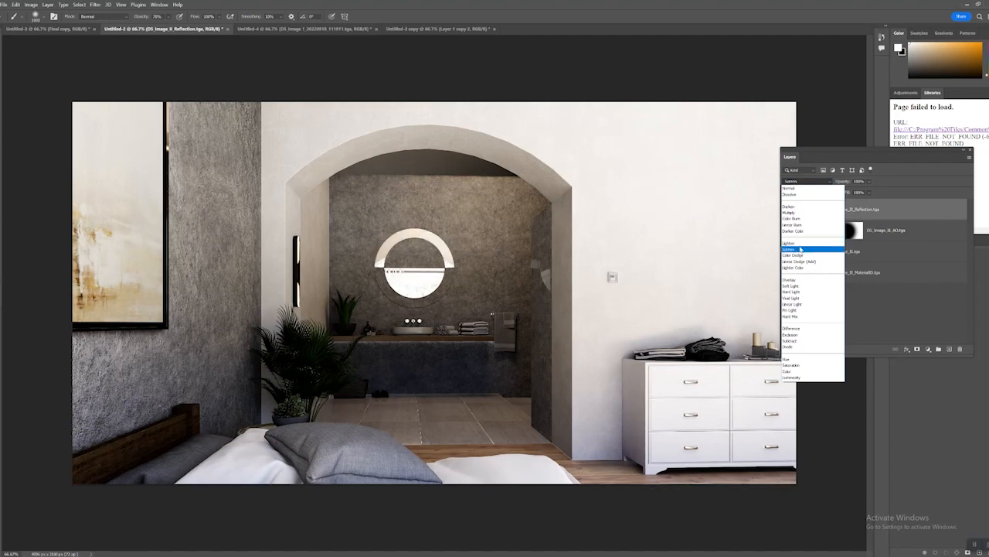
{"action": "left_click", "coordinate": [796, 249]}
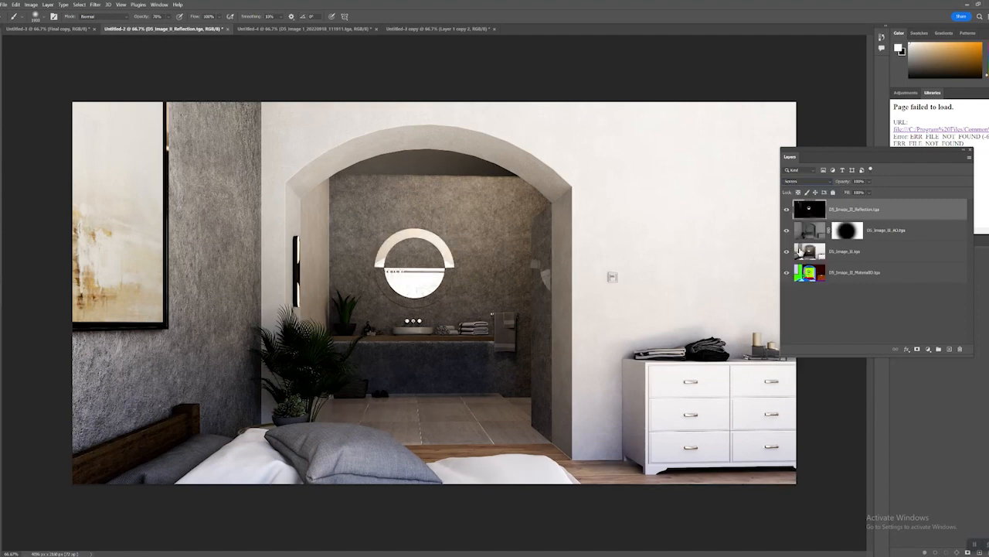
- Set the reflection layer's opacity to 99%, duplicate the layer, and set the copy's blend mode to Lighten
{"action": "left_click", "coordinate": [870, 181]}
{"action": "right_click", "coordinate": [885, 206]}
{"action": "left_click", "coordinate": [908, 240]}
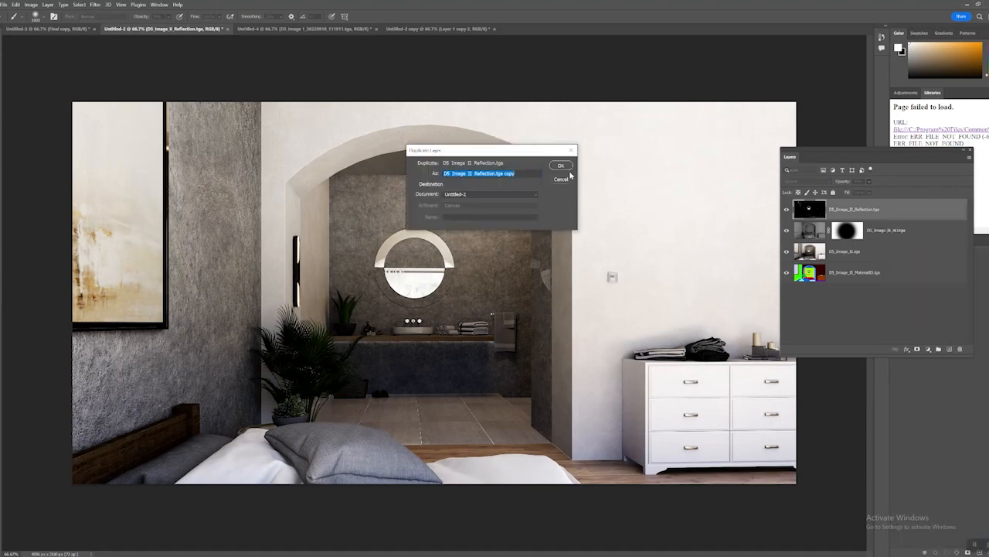
{"action": "left_click", "coordinate": [562, 165]}
{"action": "left_click", "coordinate": [800, 181]}
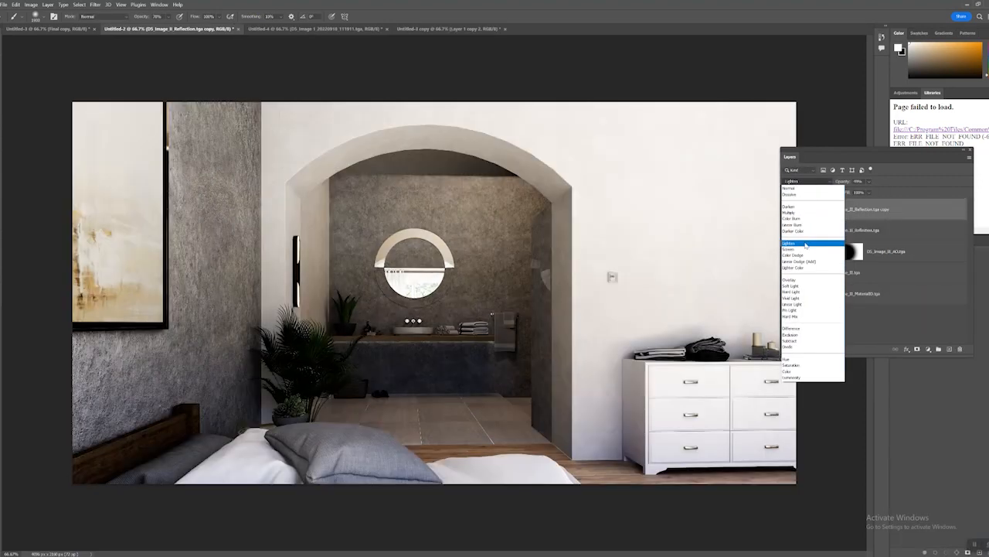
{"action": "left_click", "coordinate": [805, 244]}
- Duplicate both reflection layers, the AO layer and the D5_Image_II.tga layer together, and merge the duplicates into a single layer
{"action": "left_click", "coordinate": [885, 272], "text": "shift"}
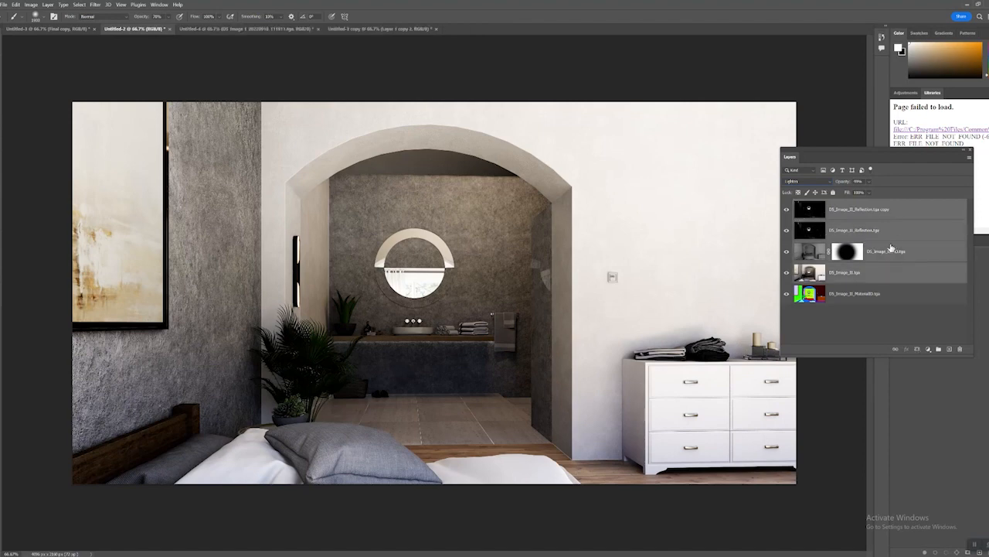
{"action": "right_click", "coordinate": [908, 210]}
{"action": "left_click", "coordinate": [918, 255]}
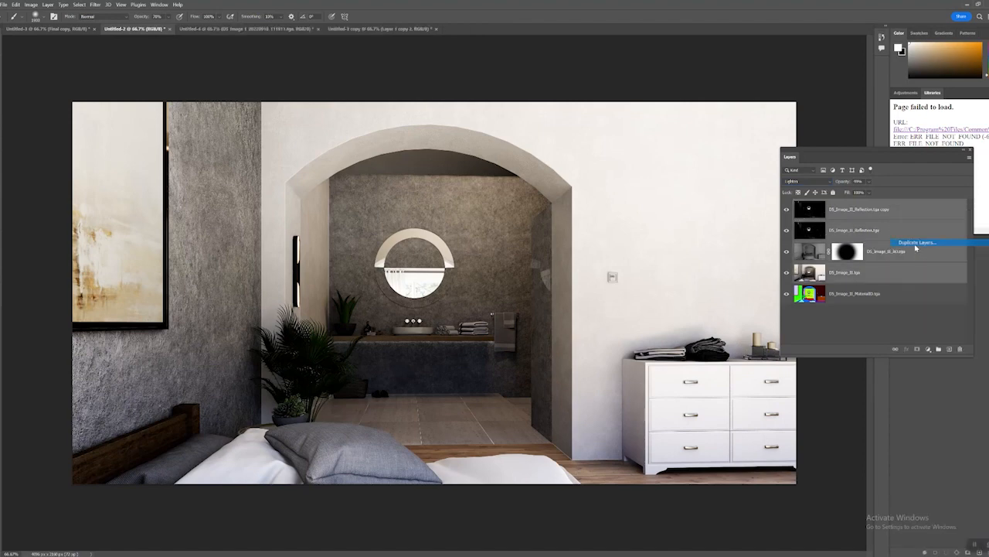
{"action": "left_click", "coordinate": [561, 166]}
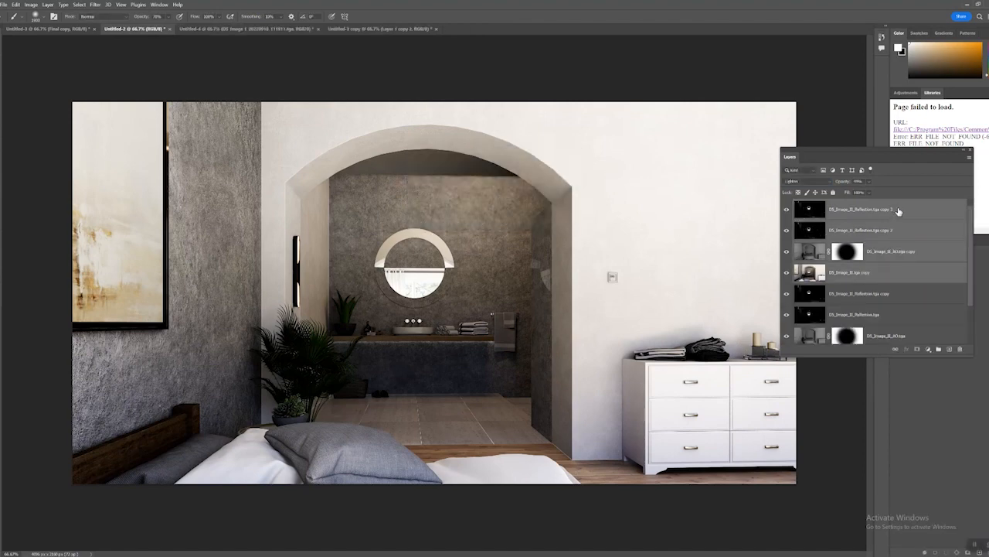
{"action": "right_click", "coordinate": [896, 210]}
{"action": "left_click", "coordinate": [913, 453]}
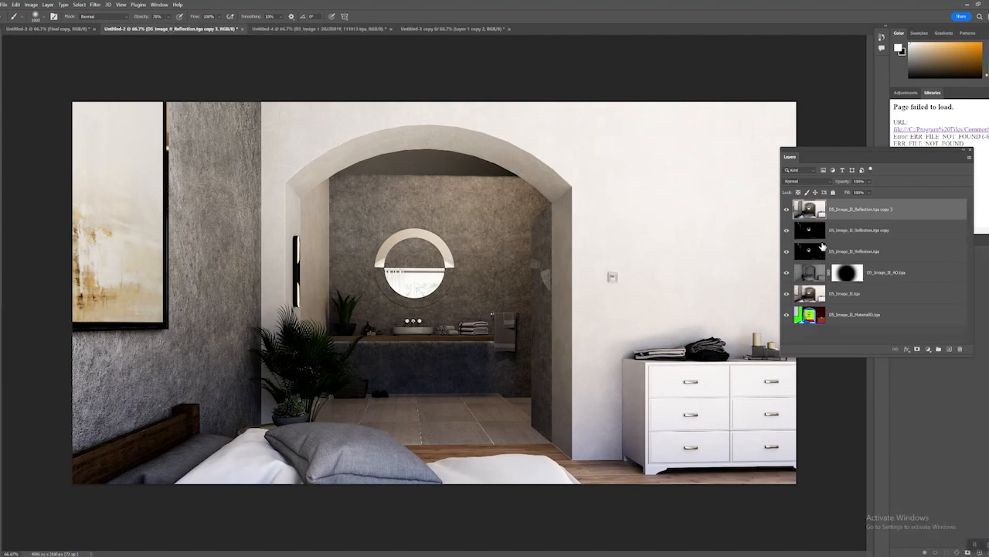
- Group the original reflection, AO and render layers, and place the group beneath the MaterialID layer
{"action": "left_click", "coordinate": [850, 230]}
{"action": "left_click", "coordinate": [861, 299], "text": "shift"}
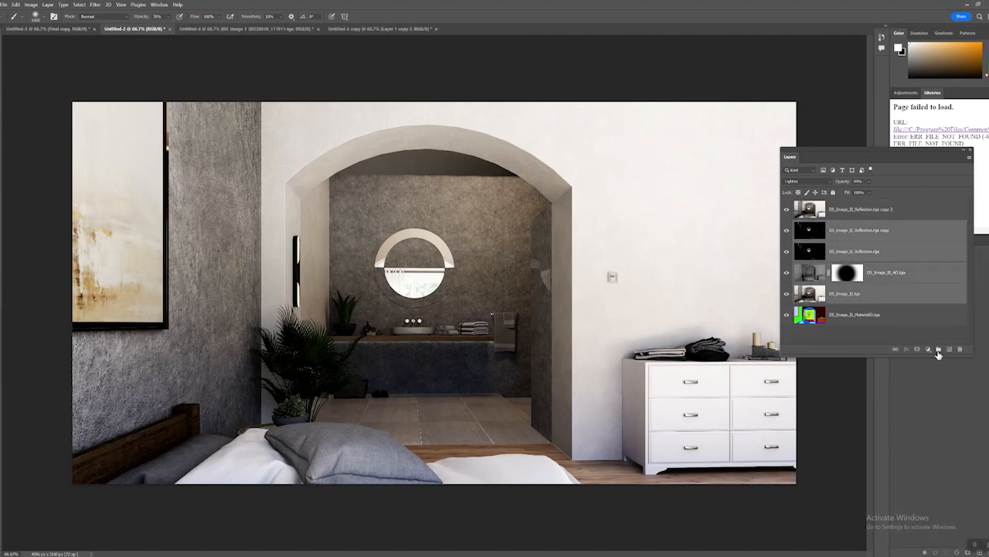
{"action": "left_click", "coordinate": [938, 350]}
{"action": "left_click_drag", "start_coordinate": [813, 243], "coordinate": [810, 219]}
{"action": "left_click", "coordinate": [809, 213]}
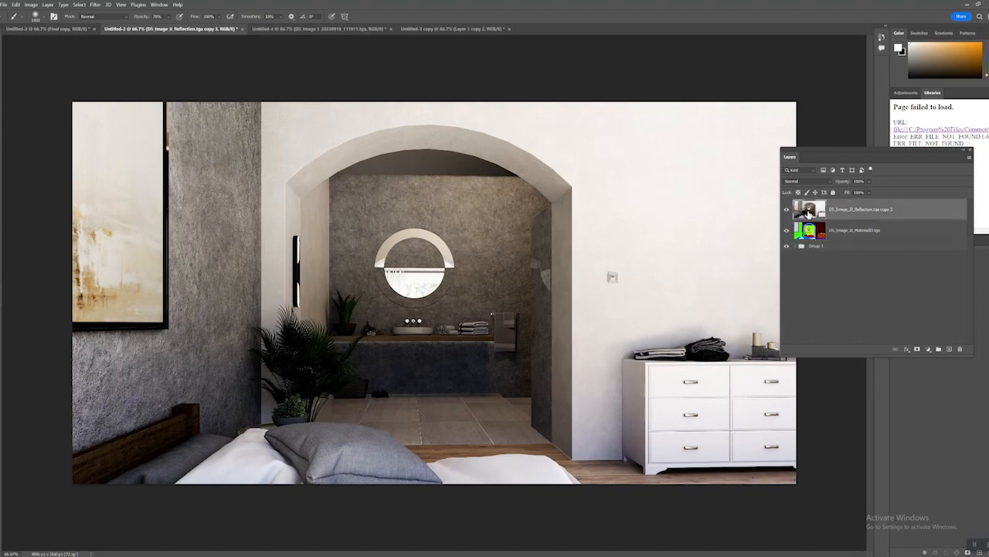
- Duplicate the merged layer and start the Camera Raw Filter on the copy
{"action": "right_click", "coordinate": [862, 213]}
{"action": "left_click", "coordinate": [873, 246]}
{"action": "left_click", "coordinate": [560, 166]}
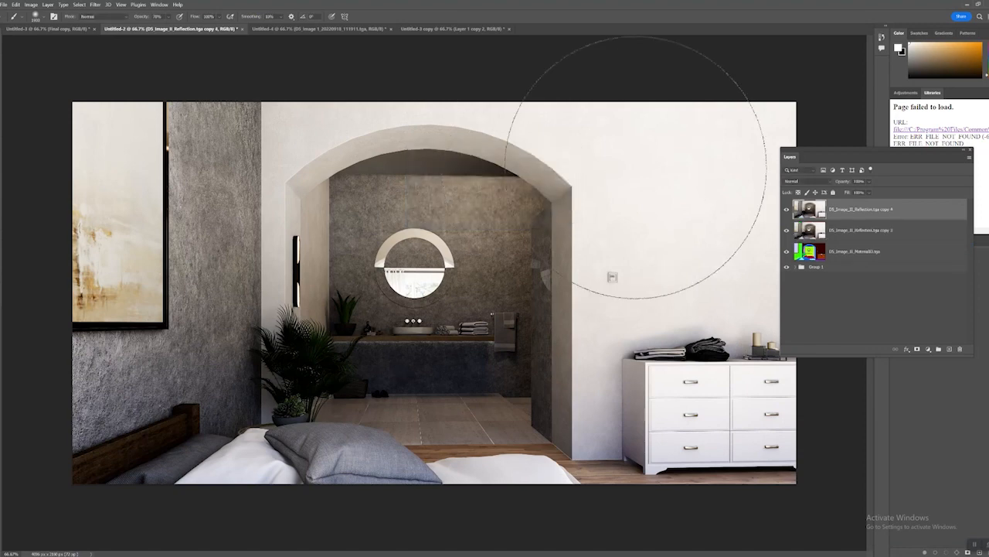
{"action": "left_click", "coordinate": [95, 5]}
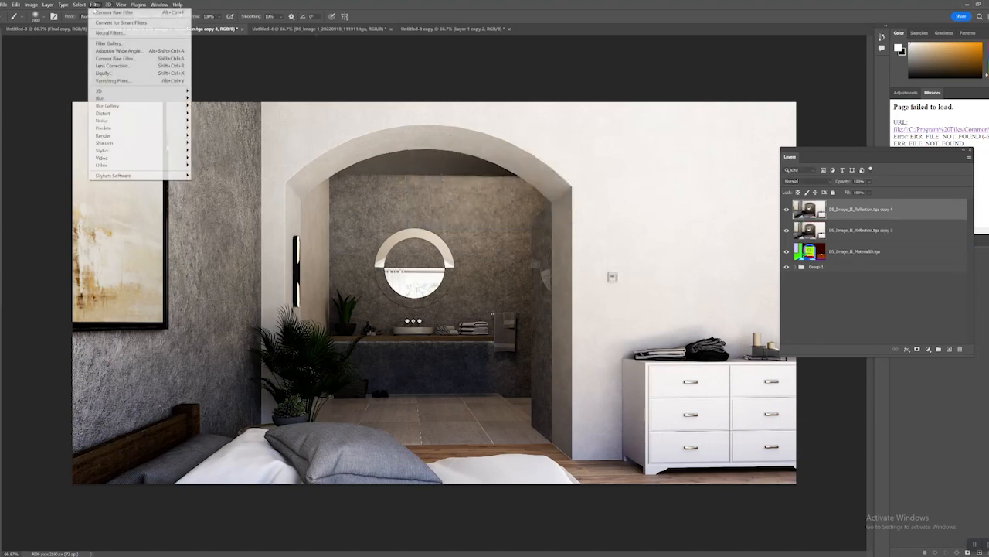
{"action": "left_click", "coordinate": [124, 59]}
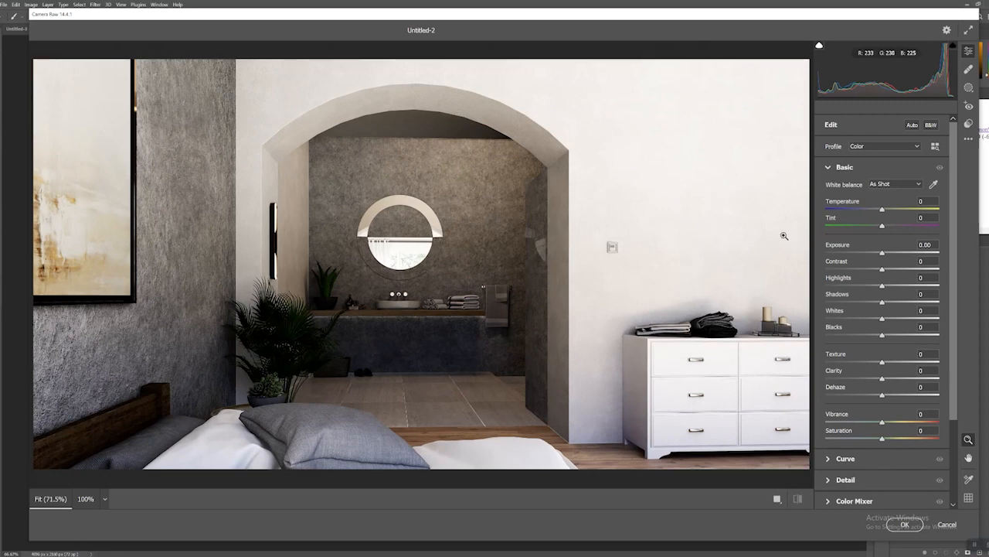
- Set Temperature to +4, Exposure to +0.20, Contrast to +21, Highlights to -44, Shadows to +25, Whites to -12 and Blacks to +69
{"action": "left_click_drag", "start_coordinate": [882, 211], "coordinate": [885, 214]}
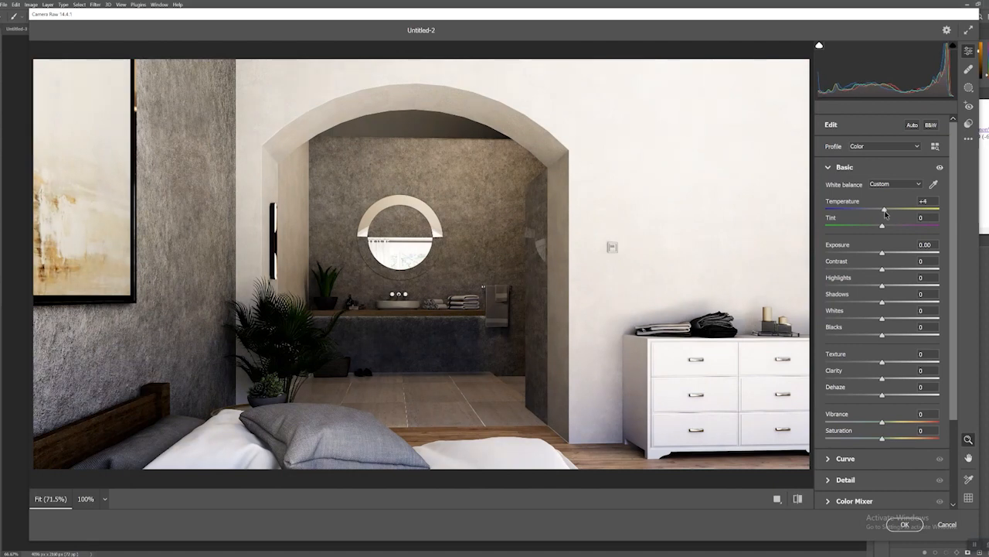
{"action": "left_click_drag", "start_coordinate": [881, 254], "coordinate": [884, 254]}
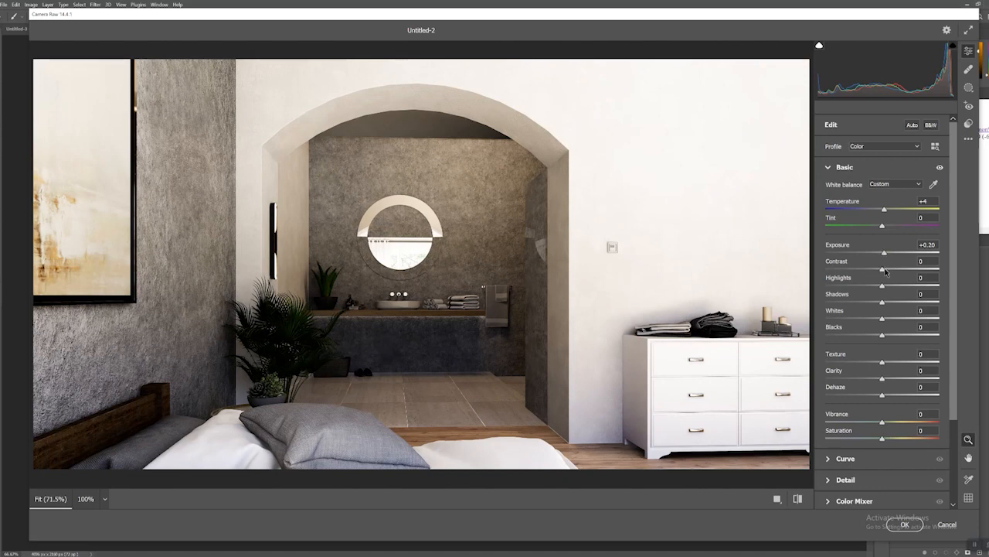
{"action": "mouse_move", "coordinate": [881, 270]}
{"action": "left_mouse_down"}
{"action": "mouse_move", "coordinate": [838, 272]}
{"action": "mouse_move", "coordinate": [893, 271]}
{"action": "left_mouse_up"}
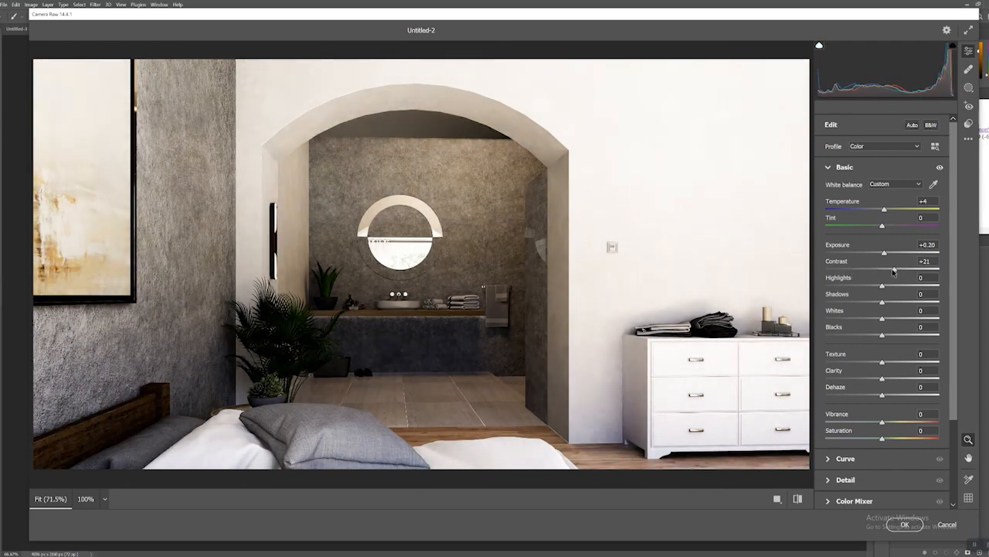
{"action": "left_click_drag", "start_coordinate": [883, 286], "coordinate": [901, 304]}
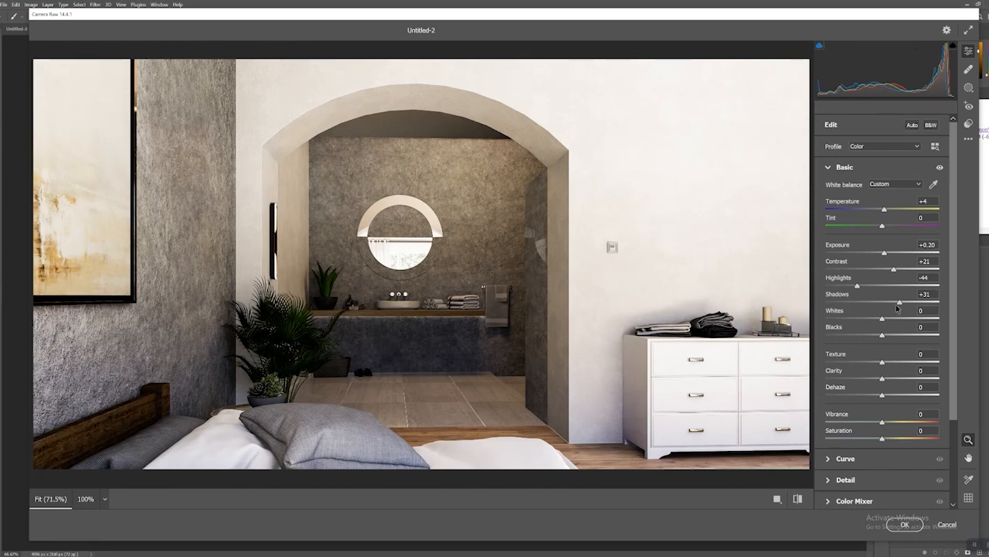
{"action": "left_click_drag", "start_coordinate": [899, 304], "coordinate": [921, 337]}
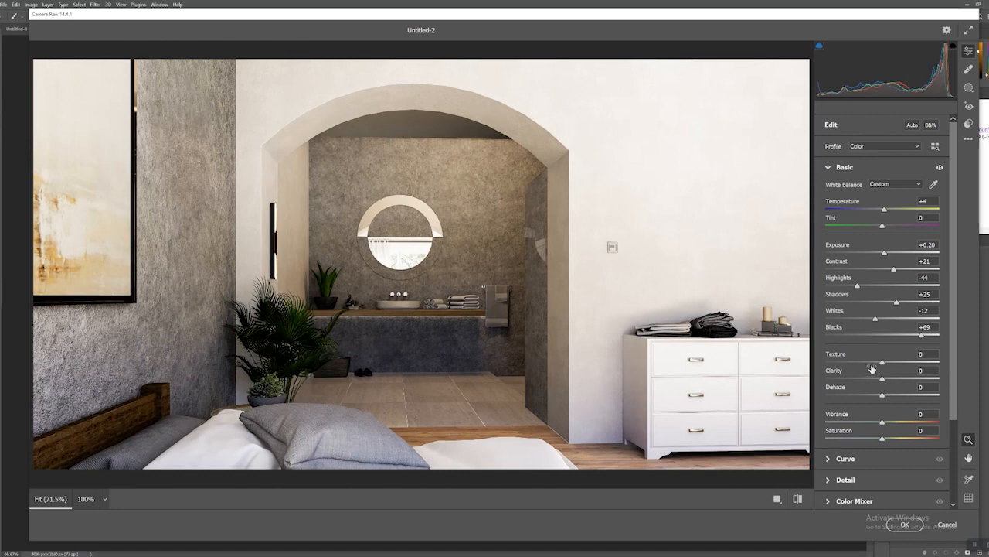
- Set Texture to +19, Clarity to +11, Dehaze to -2 and Vibrance to +20
{"action": "left_click_drag", "start_coordinate": [883, 361], "coordinate": [889, 361]}
{"action": "left_click_drag", "start_coordinate": [882, 378], "coordinate": [893, 380]}
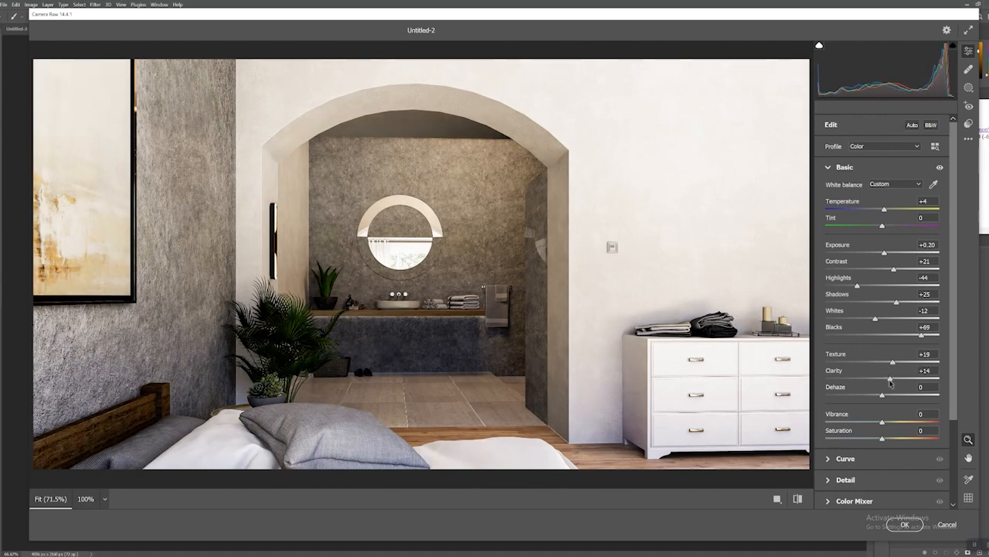
{"action": "left_click_drag", "start_coordinate": [891, 381], "coordinate": [889, 380]}
{"action": "left_click_drag", "start_coordinate": [883, 395], "coordinate": [871, 395]}
{"action": "left_click_drag", "start_coordinate": [864, 396], "coordinate": [887, 396]}
{"action": "scroll", "coordinate": [882, 396], "scroll_direction": "down", "scroll_amount": 3}
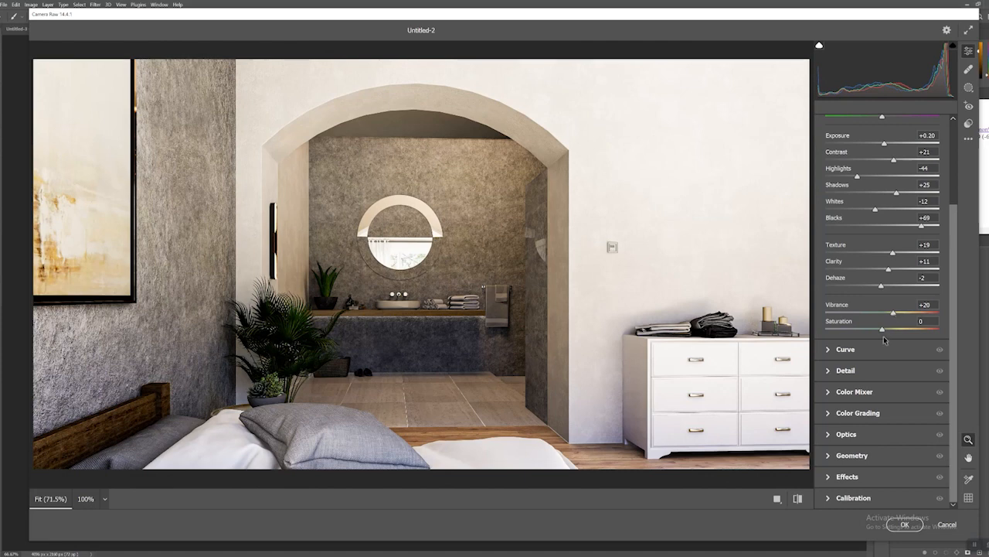
- Check the Curve and Detail settings, and in the Color Mixer set the oranges to saturation +36 and luminance +21
{"action": "left_click", "coordinate": [855, 349]}
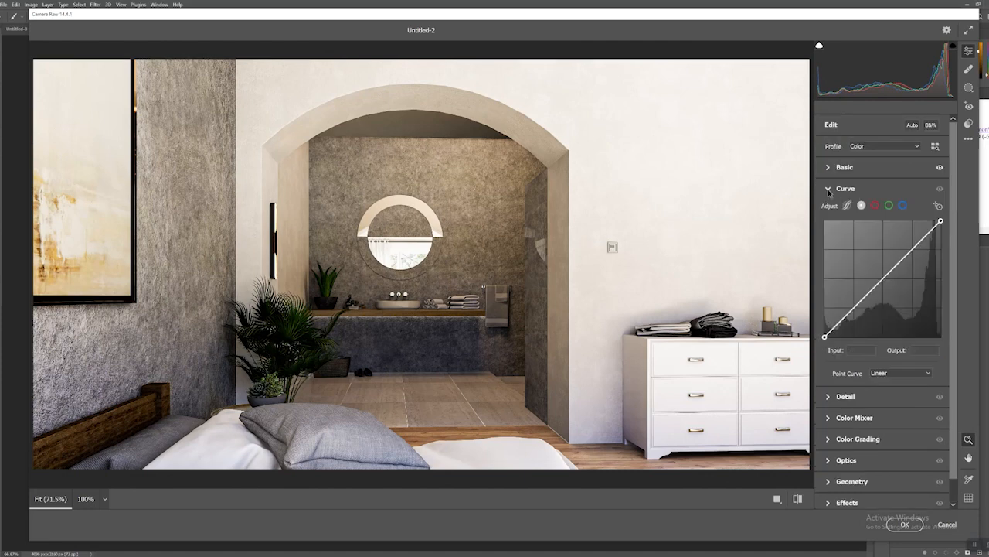
{"action": "left_click", "coordinate": [828, 189]}
{"action": "left_click", "coordinate": [830, 211]}
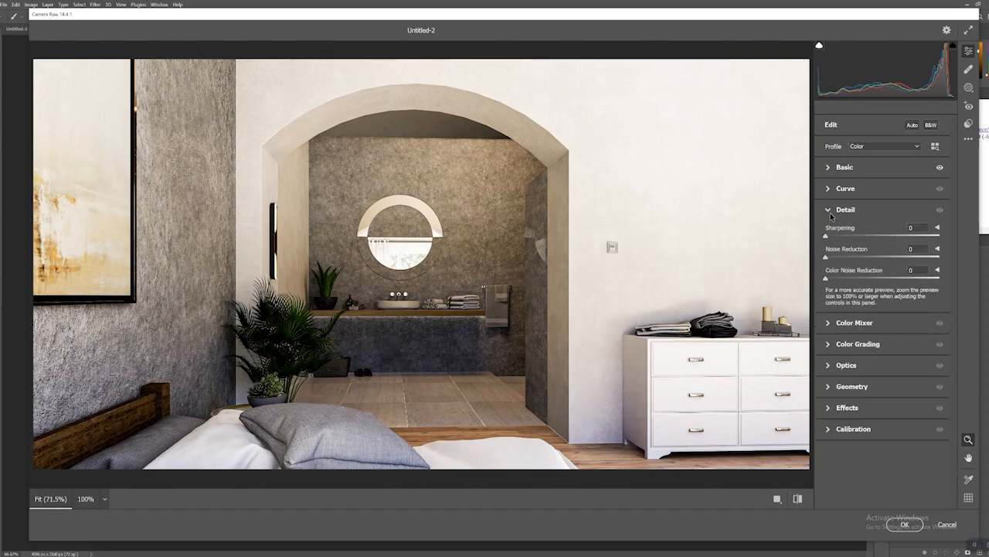
{"action": "left_click", "coordinate": [829, 210]}
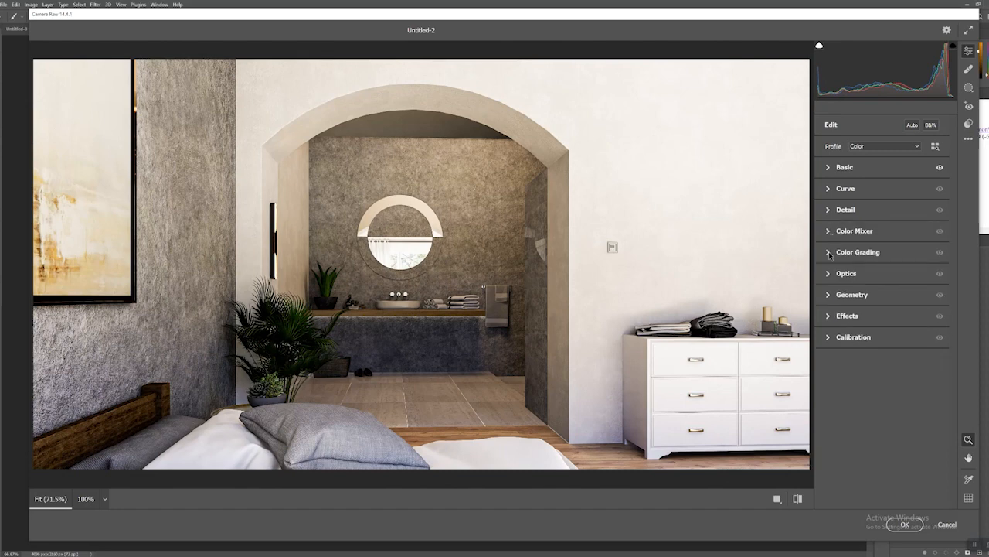
{"action": "left_click", "coordinate": [829, 253]}
{"action": "left_click", "coordinate": [829, 231]}
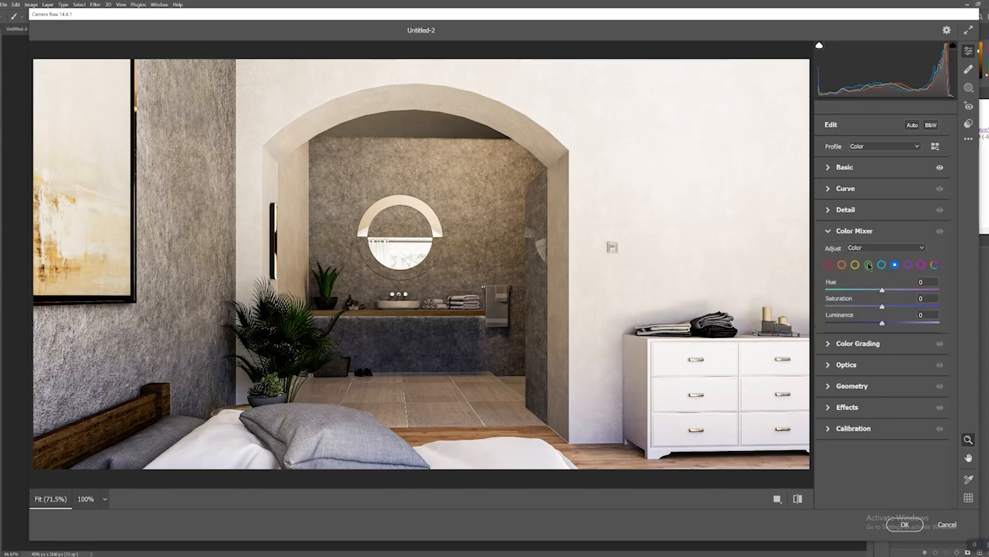
{"action": "left_click", "coordinate": [843, 265]}
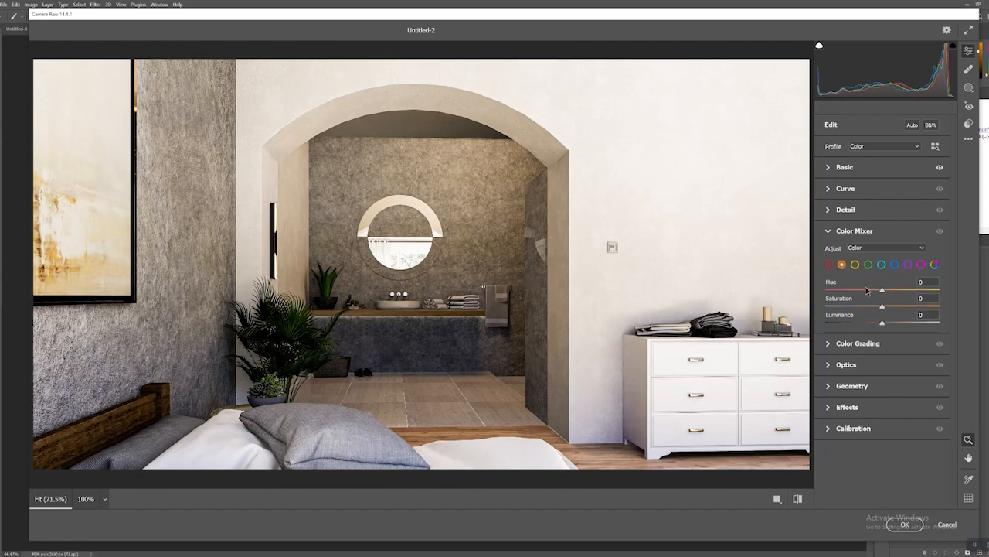
{"action": "mouse_move", "coordinate": [884, 308]}
{"action": "left_mouse_down"}
{"action": "mouse_move", "coordinate": [895, 308]}
{"action": "mouse_move", "coordinate": [877, 322]}
{"action": "mouse_move", "coordinate": [893, 324]}
{"action": "left_mouse_up"}
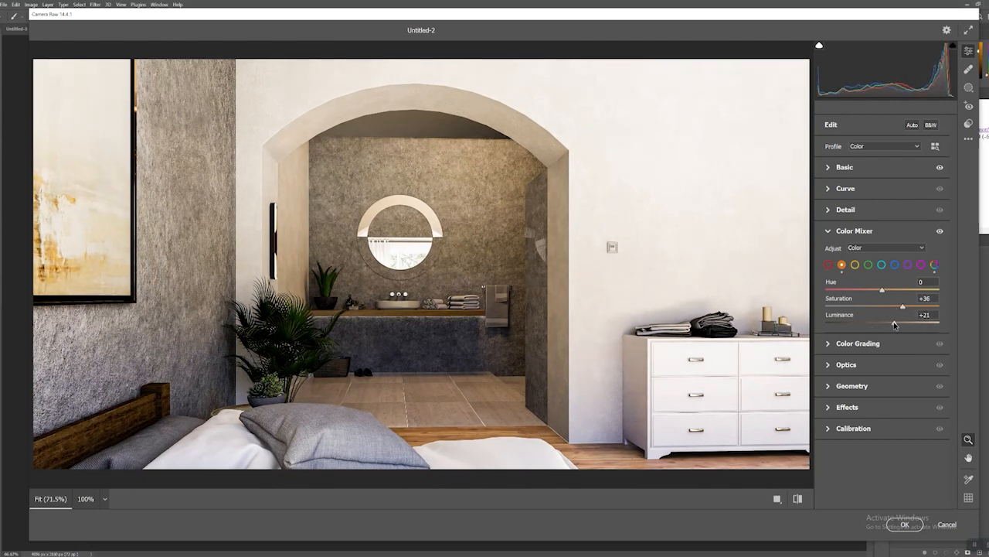
- Raise the aqua saturation in the Color Mixer, and set the greens to hue +1, saturation -17 and luminance +100
{"action": "left_click", "coordinate": [883, 265]}
{"action": "left_click_drag", "start_coordinate": [882, 307], "coordinate": [902, 307]}
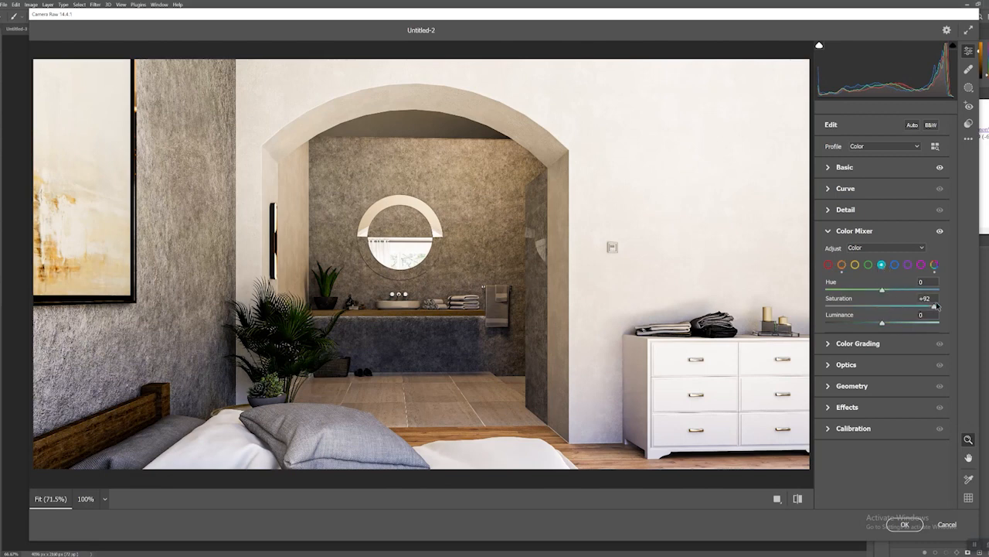
{"action": "left_click_drag", "start_coordinate": [881, 326], "coordinate": [916, 307]}
{"action": "left_click", "coordinate": [868, 264]}
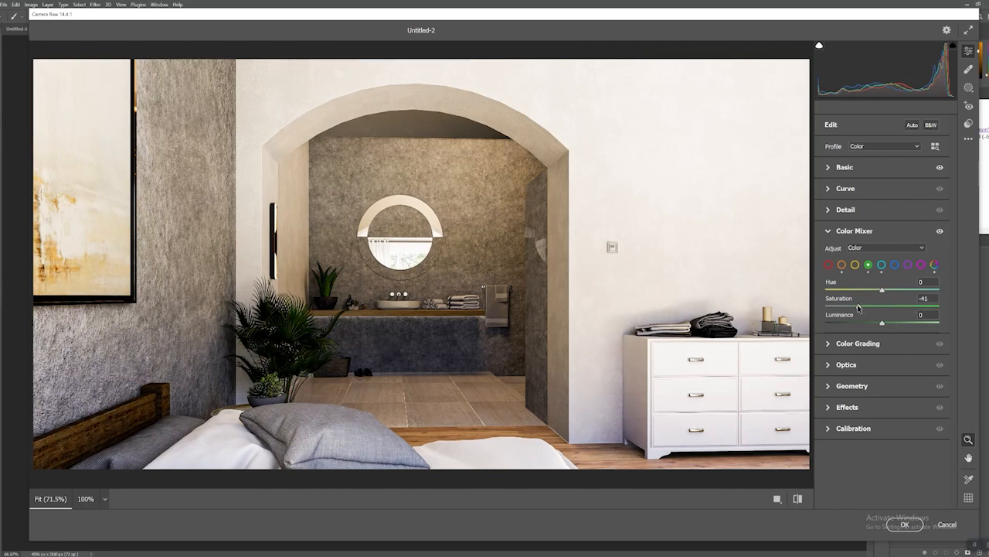
{"action": "left_click_drag", "start_coordinate": [883, 325], "coordinate": [946, 320]}
{"action": "mouse_move", "coordinate": [884, 292]}
{"action": "left_mouse_down"}
{"action": "mouse_move", "coordinate": [894, 292]}
{"action": "mouse_move", "coordinate": [885, 292]}
{"action": "left_mouse_up"}
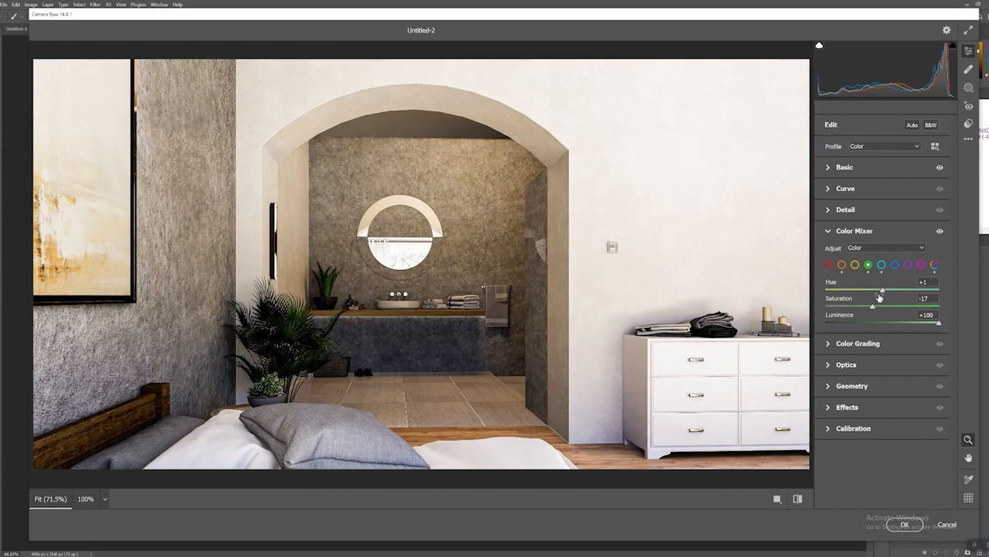
- Check the Optics settings, apply the Camera Raw adjustments, and compare the render with the graded layer hidden and shown
{"action": "left_click", "coordinate": [851, 365]}
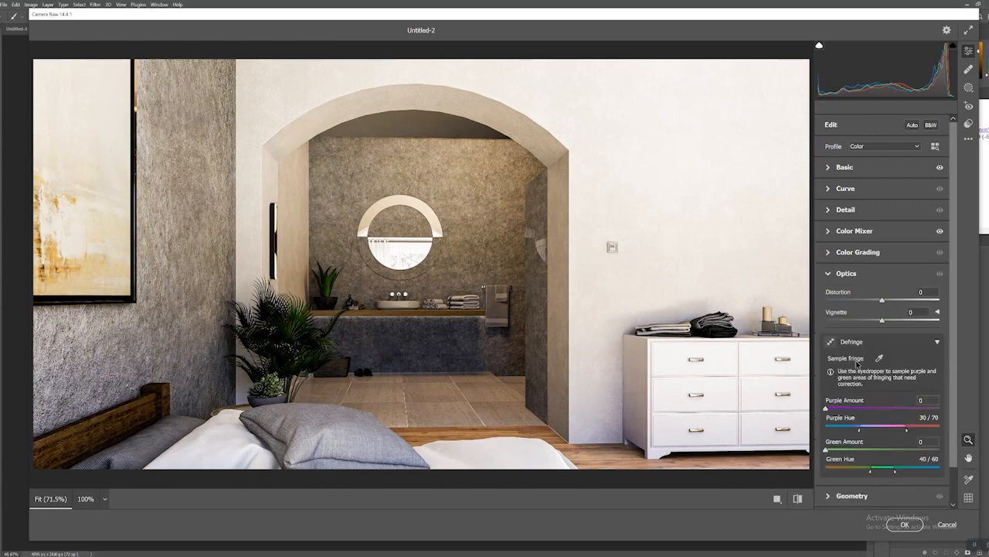
{"action": "left_click", "coordinate": [846, 273]}
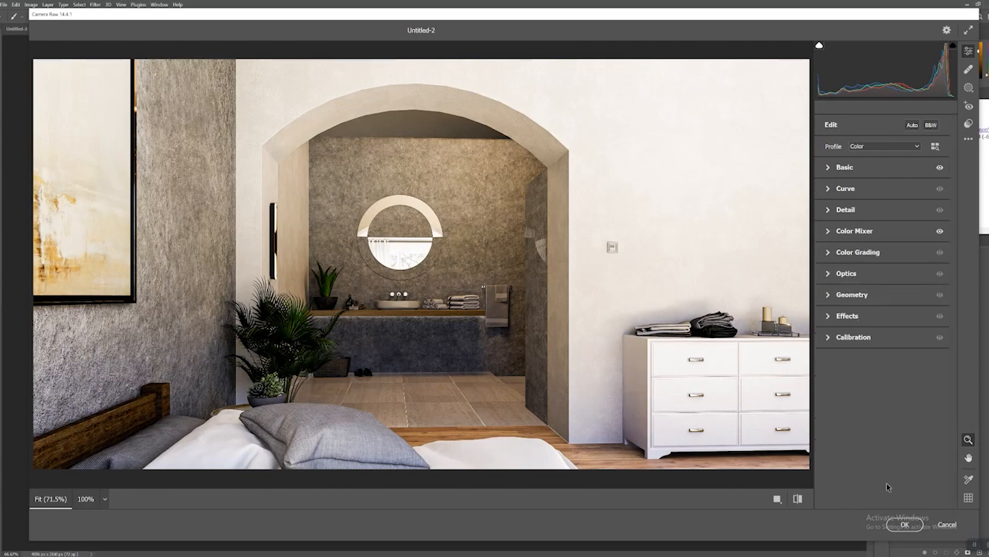
{"action": "left_click", "coordinate": [908, 524]}
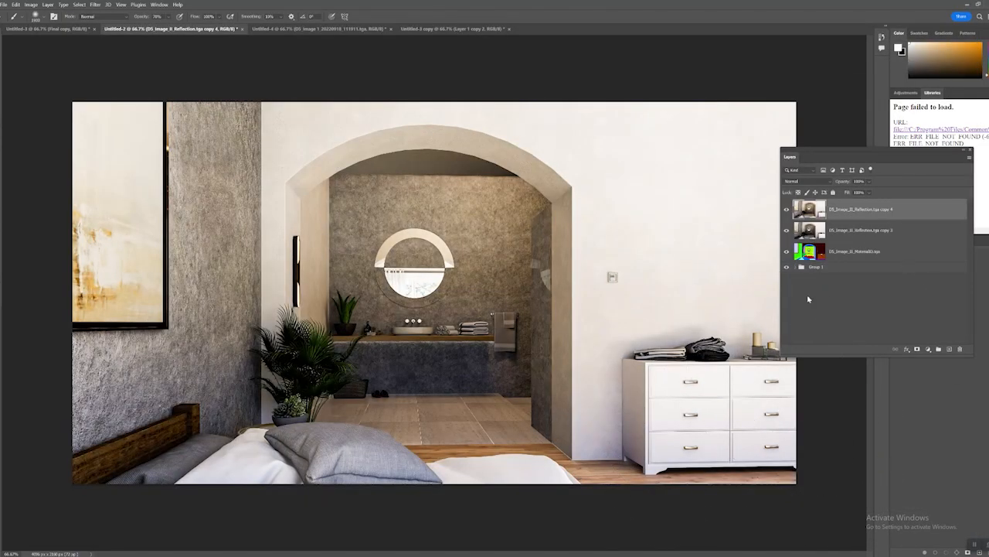
{"action": "left_click", "coordinate": [787, 210]}
{"action": "left_click", "coordinate": [787, 210]}
{"action": "left_click", "coordinate": [787, 210]}
{"action": "left_click", "coordinate": [786, 210]}
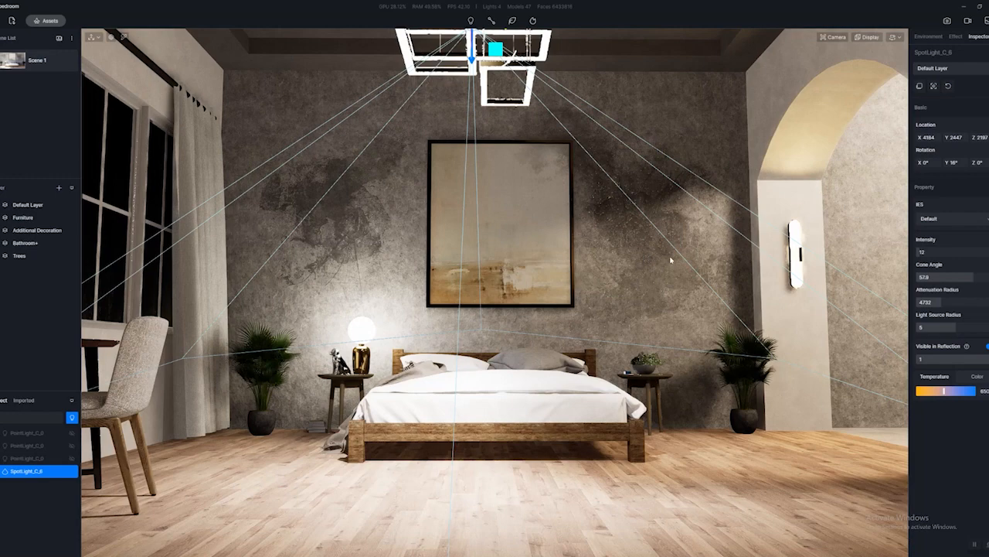
- Set the sun position to 09:02 PM in the sky settings while checking the darkness outside the bedroom
{"action": "left_click", "coordinate": [928, 36]}
{"action": "right_click_drag", "start_coordinate": [631, 296], "coordinate": [631, 315]}
{"action": "key", "text": "a"}
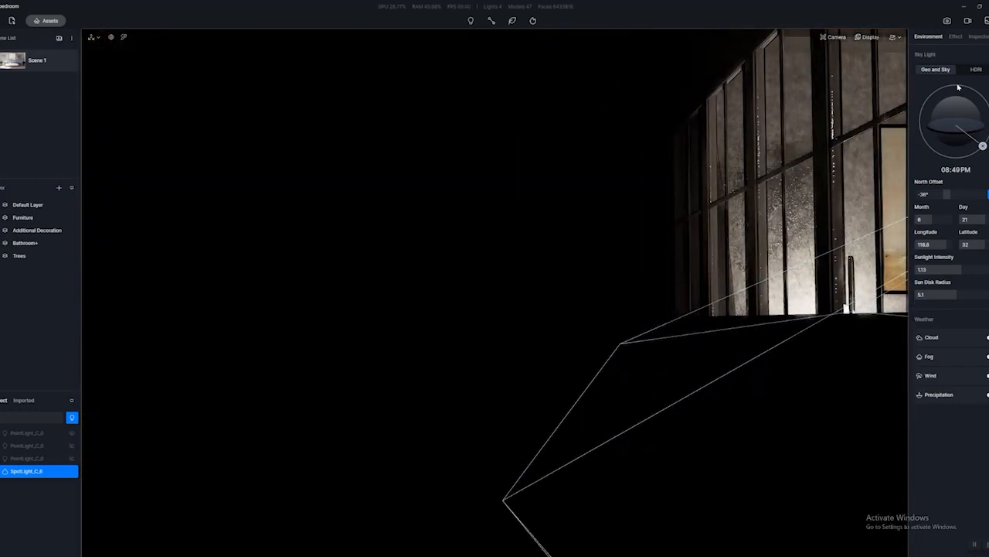
{"action": "mouse_move", "coordinate": [983, 147]}
{"action": "left_mouse_down"}
{"action": "mouse_move", "coordinate": [975, 154]}
{"action": "mouse_move", "coordinate": [987, 151]}
{"action": "left_mouse_up"}
{"action": "right_click_drag", "start_coordinate": [636, 258], "coordinate": [568, 254]}
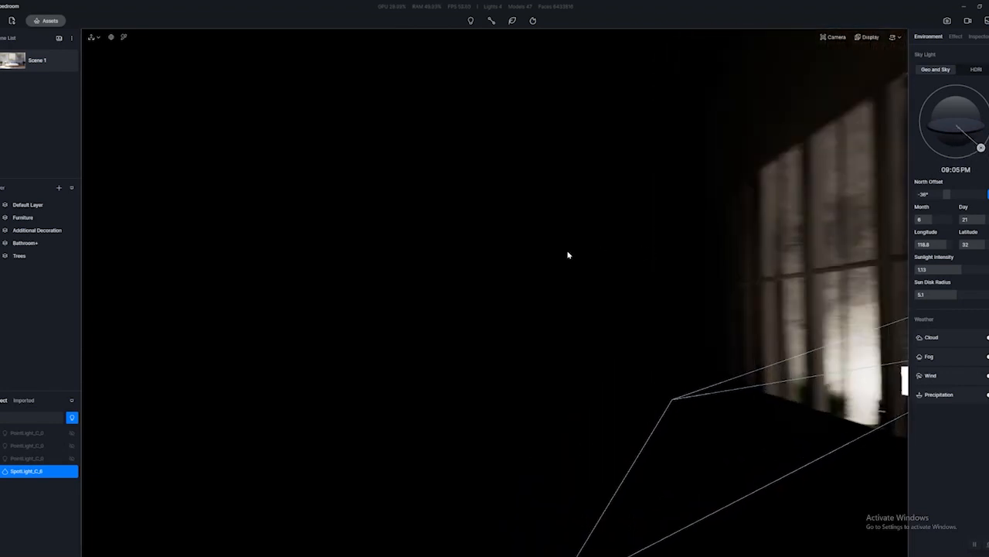
{"action": "mouse_move", "coordinate": [983, 150]}
{"action": "left_mouse_down"}
{"action": "mouse_move", "coordinate": [987, 133]}
{"action": "mouse_move", "coordinate": [982, 146]}
{"action": "left_mouse_up"}
{"action": "mouse_move", "coordinate": [655, 258]}
{"action": "right_mouse_down"}
{"action": "mouse_move", "coordinate": [720, 258]}
{"action": "mouse_move", "coordinate": [701, 260]}
{"action": "right_mouse_up"}
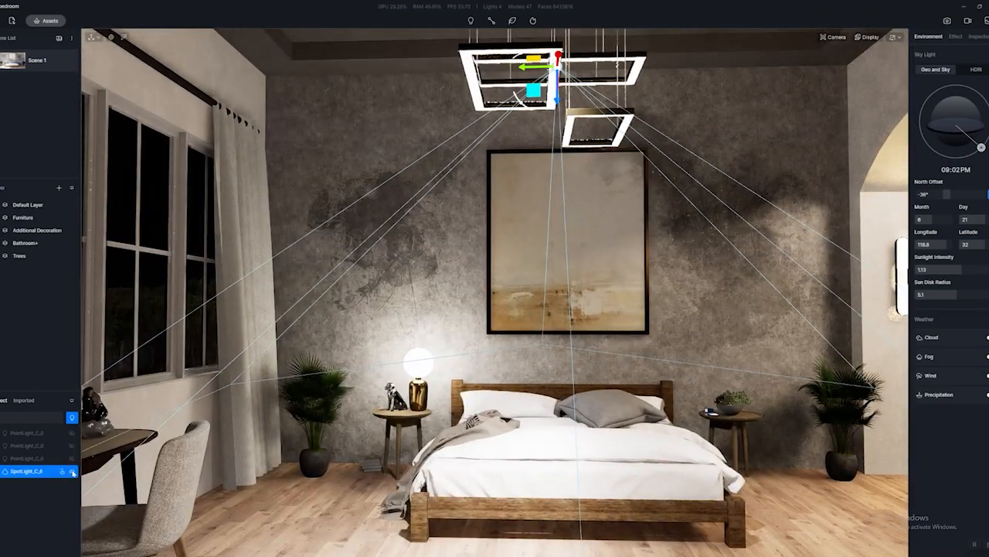
- Hide the chandelier's spotlight and look closely at the glowing lamp on the bedside table
{"action": "left_click", "coordinate": [72, 473]}
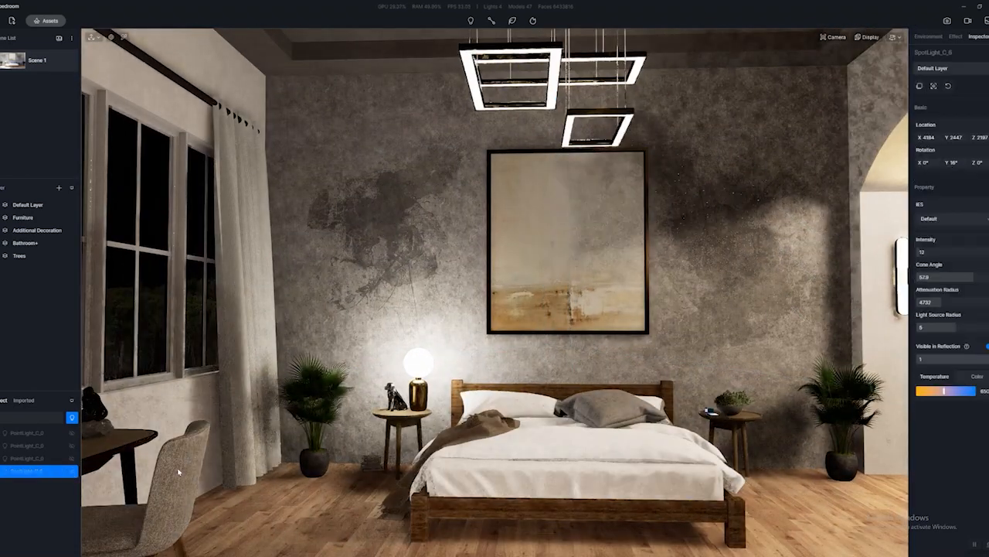
{"action": "right_click_drag", "start_coordinate": [433, 351], "coordinate": [560, 408]}
{"action": "right_click_drag", "start_coordinate": [595, 356], "coordinate": [448, 309]}
{"action": "key", "text": "w"}
{"action": "right_click_drag", "start_coordinate": [556, 421], "coordinate": [476, 425]}
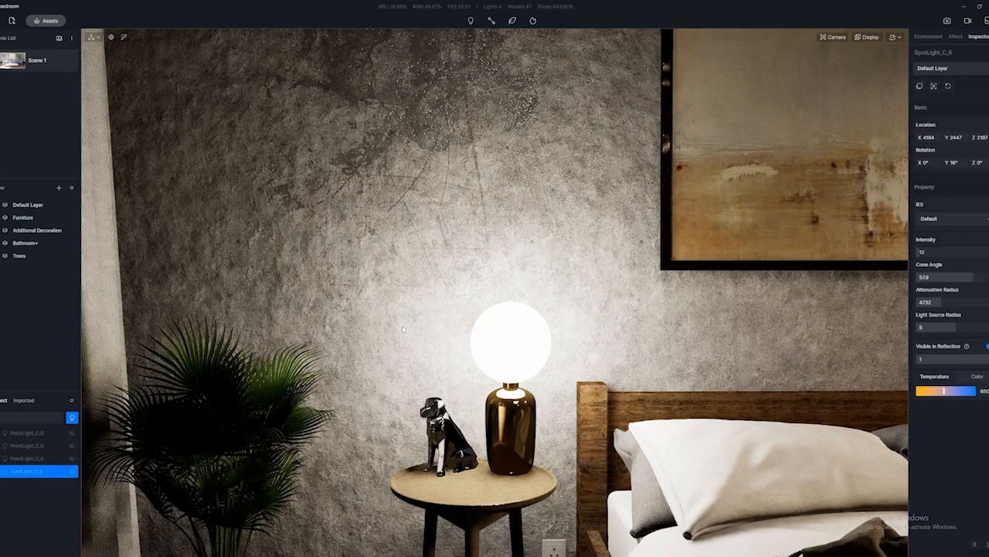
- Browse the Chandeliers category under Lamps in the online model library
{"action": "key", "text": "m"}
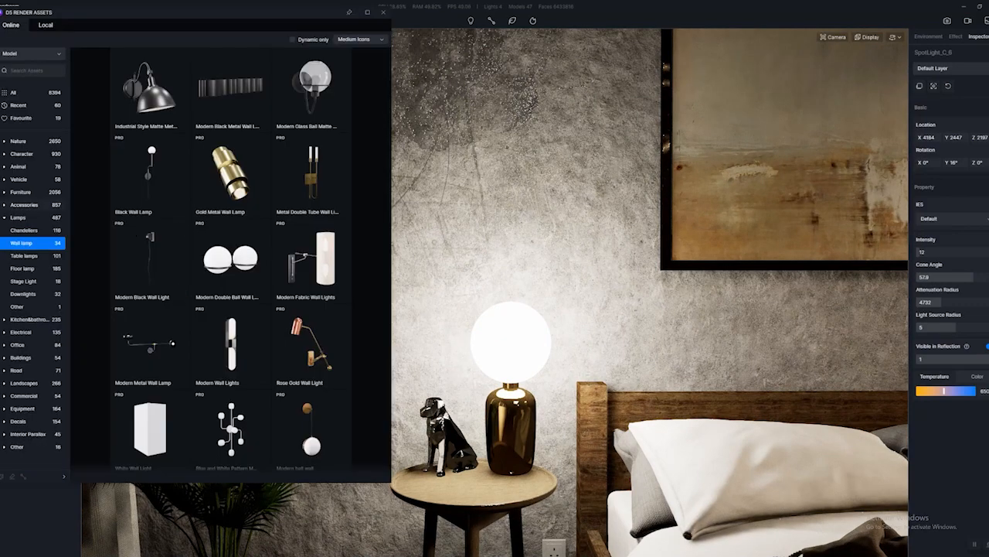
{"action": "left_click", "coordinate": [19, 220]}
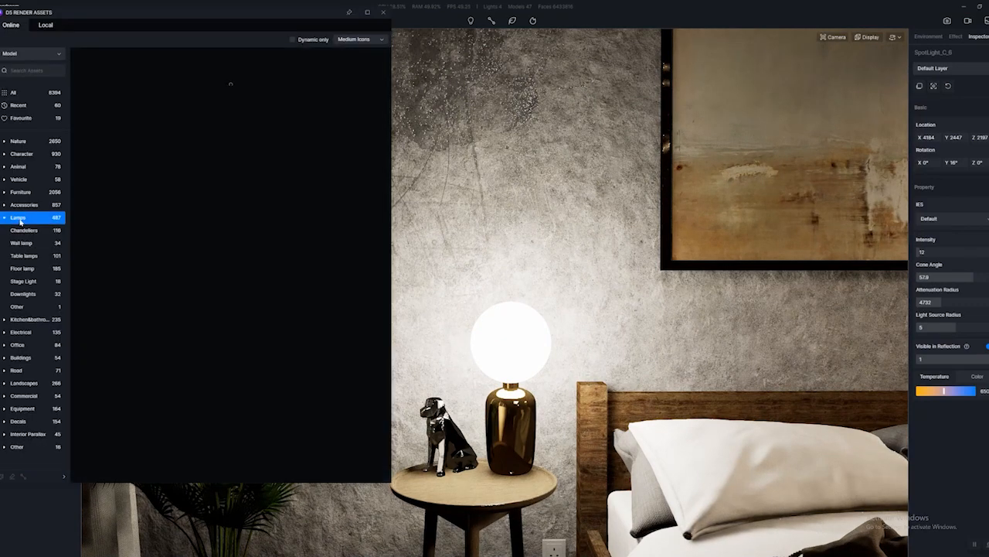
{"action": "left_click", "coordinate": [23, 230]}
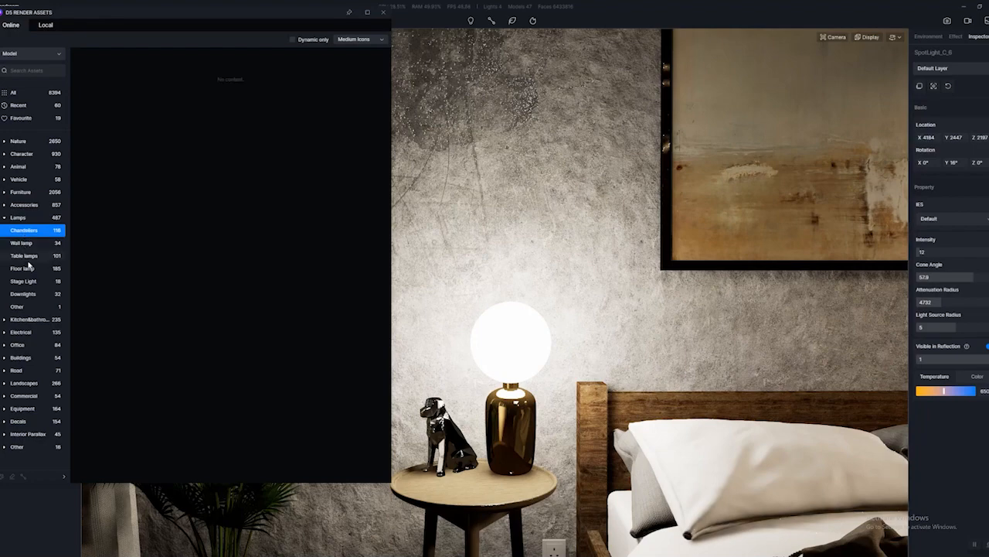
{"action": "right_click_drag", "start_coordinate": [559, 346], "coordinate": [562, 395]}
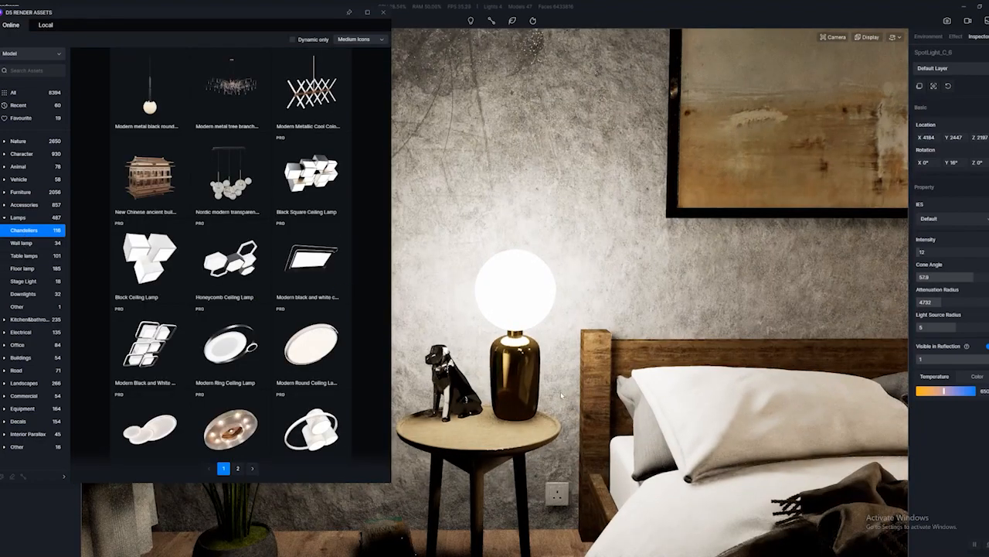
{"action": "key", "text": "Escape"}
- Find the round ceiling lamp in the bathroom and select its glowing material to check the emissive settings
{"action": "scroll", "coordinate": [516, 371], "scroll_direction": "up", "scroll_amount": 2}
{"action": "right_click_drag", "start_coordinate": [515, 310], "coordinate": [929, 424]}
{"action": "right_click_drag", "start_coordinate": [654, 357], "coordinate": [832, 354]}
{"action": "right_click_drag", "start_coordinate": [689, 356], "coordinate": [228, 287]}
{"action": "scroll", "coordinate": [620, 329], "scroll_direction": "up", "scroll_amount": 5}
{"action": "scroll", "coordinate": [697, 324], "scroll_direction": "up", "scroll_amount": 5}
{"action": "right_click_drag", "start_coordinate": [593, 327], "coordinate": [974, 379]}
{"action": "right_click_drag", "start_coordinate": [555, 360], "coordinate": [611, 209]}
{"action": "scroll", "coordinate": [402, 359], "scroll_direction": "up", "scroll_amount": 5}
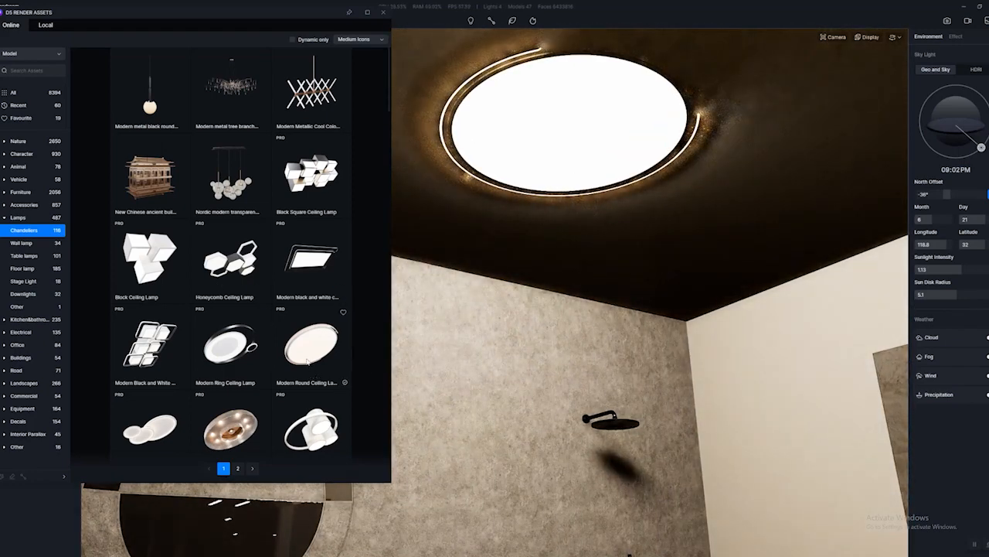
{"action": "left_click", "coordinate": [586, 113]}
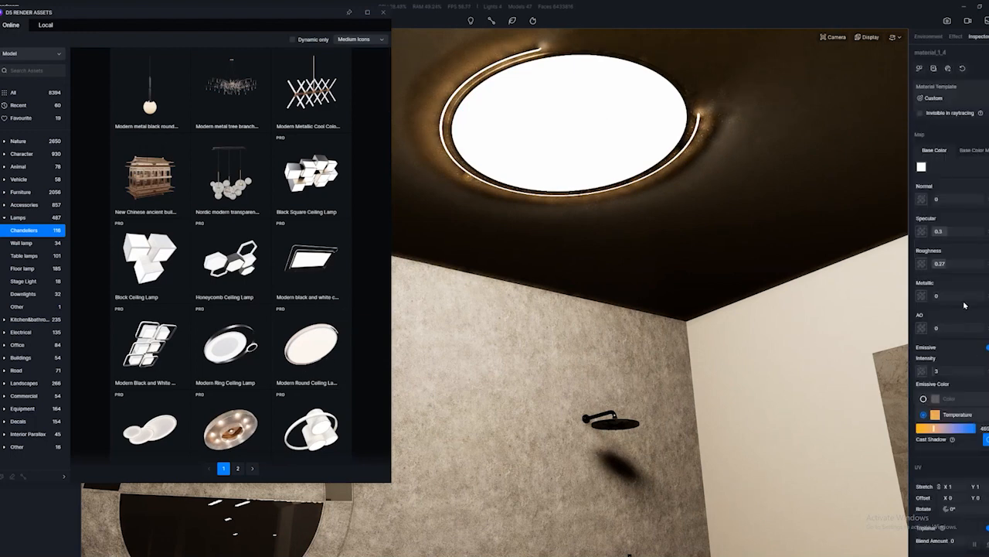
- Check the emissive settings of the square hanging chandelier's glowing material and close the asset library
{"action": "right_click_drag", "start_coordinate": [792, 363], "coordinate": [148, 421]}
{"action": "mouse_move", "coordinate": [545, 387]}
{"action": "right_mouse_down"}
{"action": "mouse_move", "coordinate": [490, 382]}
{"action": "mouse_move", "coordinate": [540, 375]}
{"action": "mouse_move", "coordinate": [514, 368]}
{"action": "mouse_move", "coordinate": [527, 183]}
{"action": "right_mouse_up"}
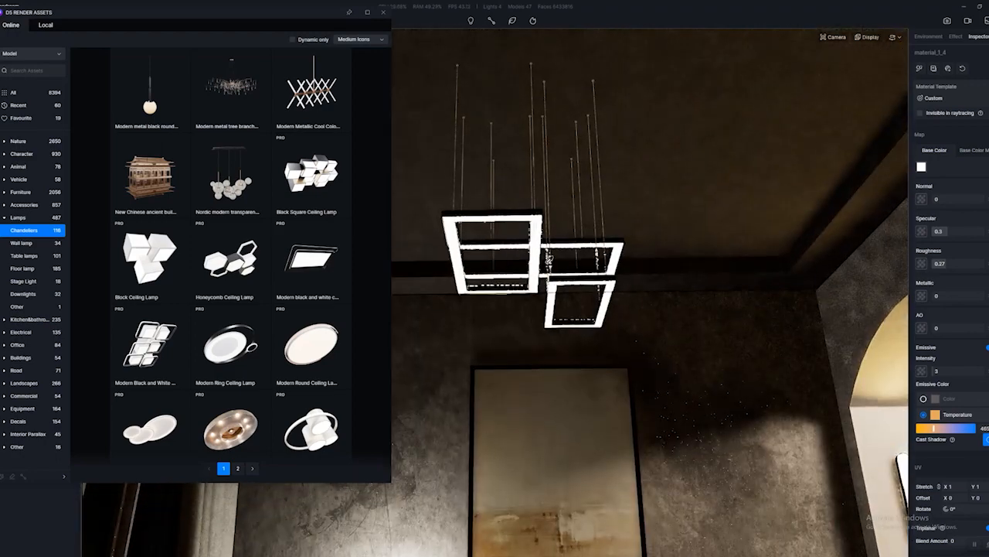
{"action": "left_click", "coordinate": [535, 246]}
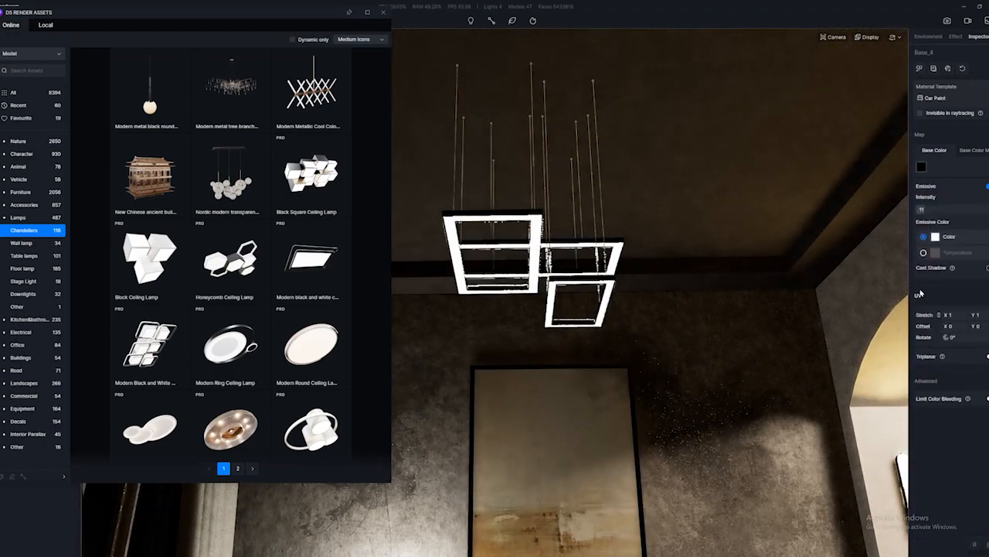
{"action": "right_click_drag", "start_coordinate": [702, 313], "coordinate": [701, 383]}
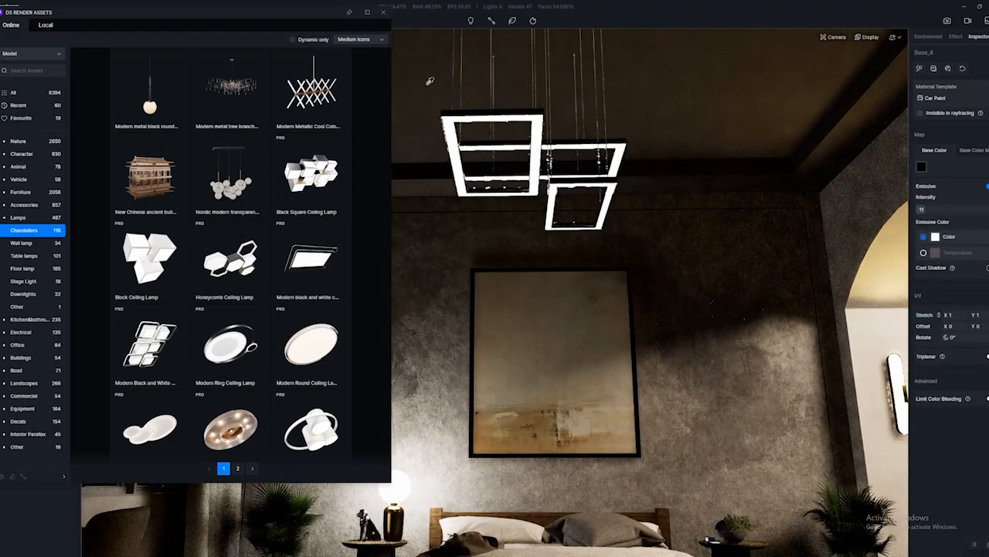
{"action": "left_click", "coordinate": [383, 11]}
{"action": "right_click_drag", "start_coordinate": [655, 295], "coordinate": [643, 407]}
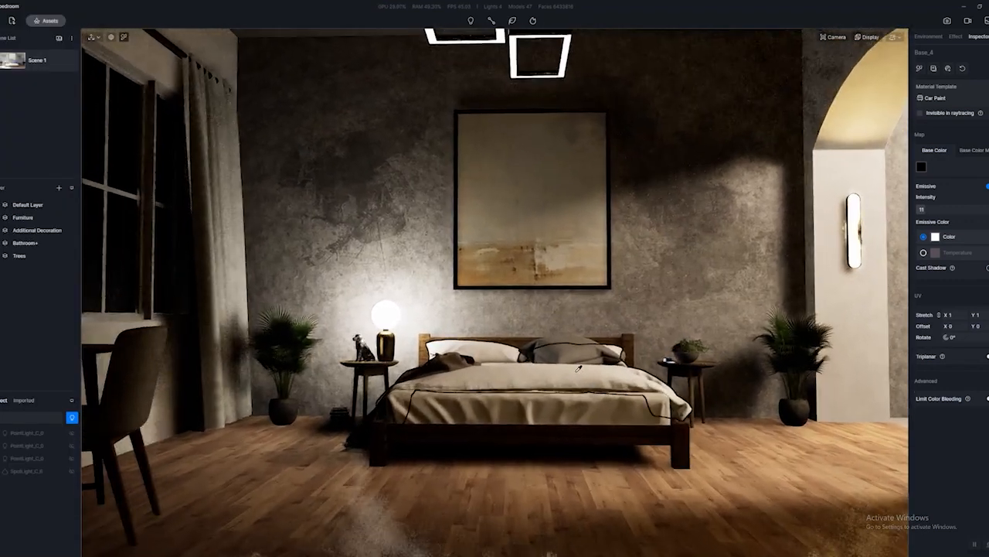
- Review the available light types, and switch the object list filter to all objects and back to lights
{"action": "scroll", "coordinate": [579, 369], "scroll_direction": "down", "scroll_amount": 1}
{"action": "right_click_drag", "start_coordinate": [579, 367], "coordinate": [570, 330]}
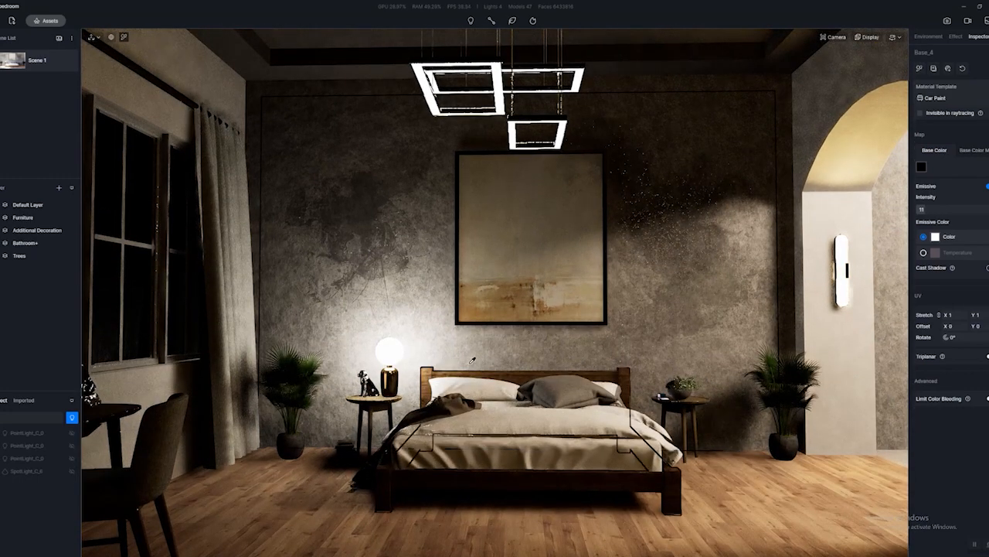
{"action": "left_click", "coordinate": [470, 22]}
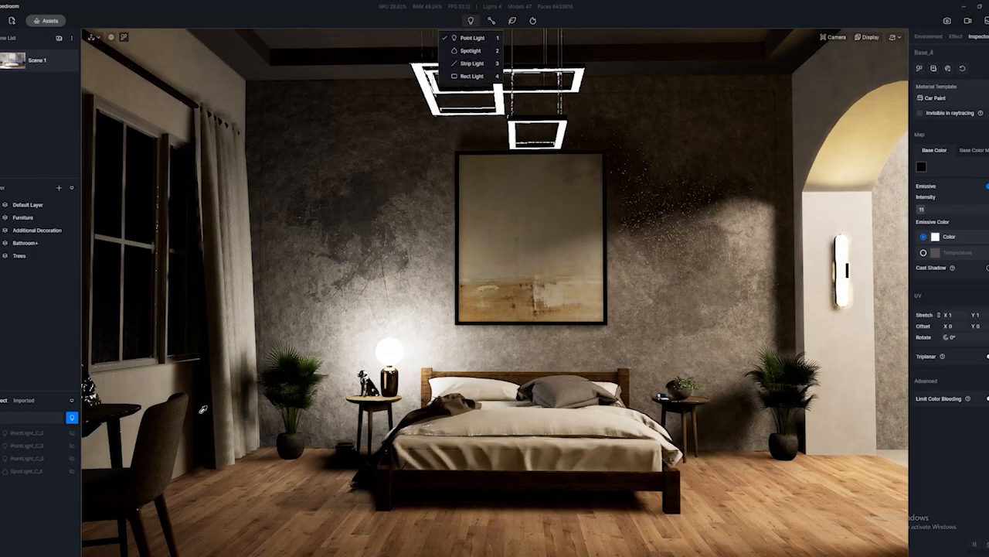
{"action": "scroll", "coordinate": [61, 446], "scroll_direction": "up", "scroll_amount": 2}
{"action": "scroll", "coordinate": [72, 479], "scroll_direction": "down", "scroll_amount": 1}
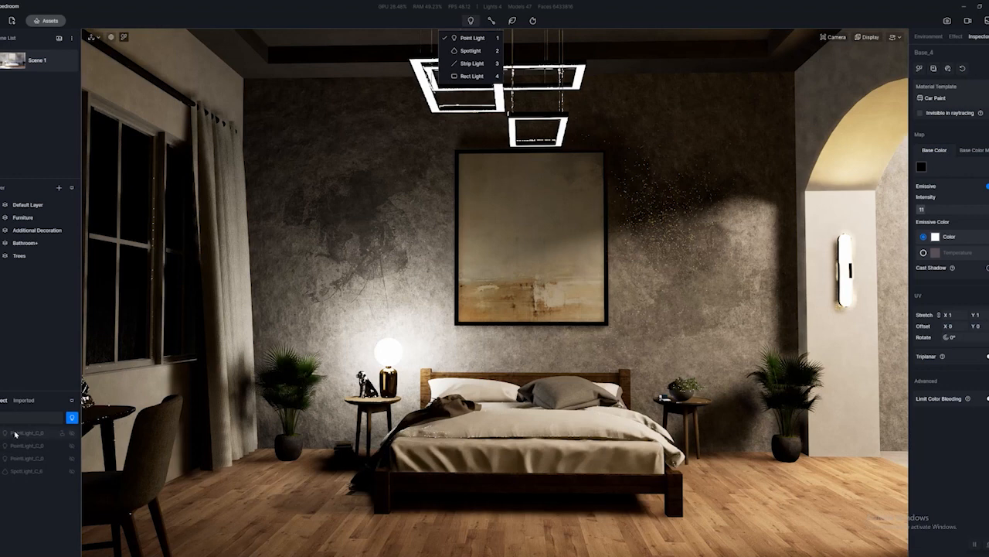
{"action": "left_click", "coordinate": [73, 418]}
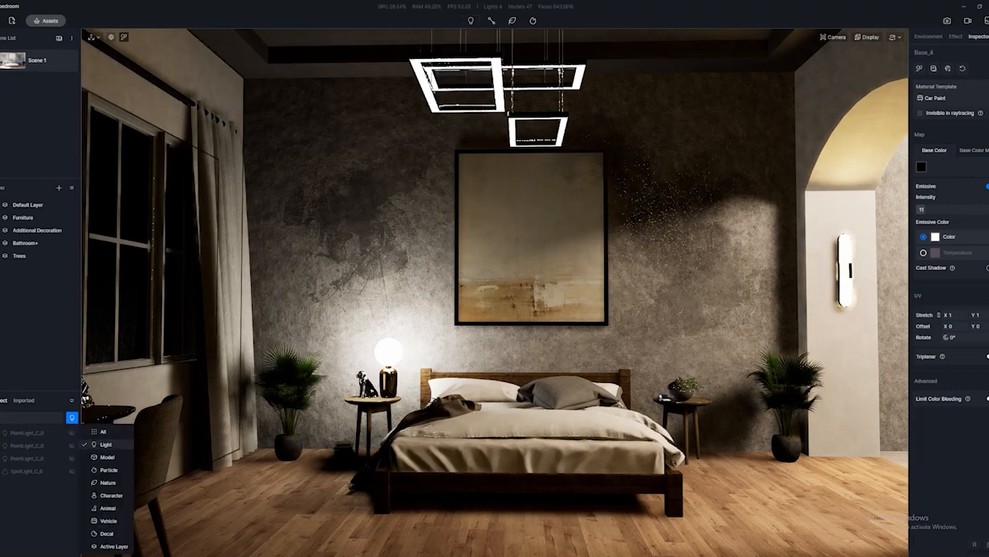
{"action": "left_click", "coordinate": [73, 419]}
{"action": "left_click", "coordinate": [72, 418]}
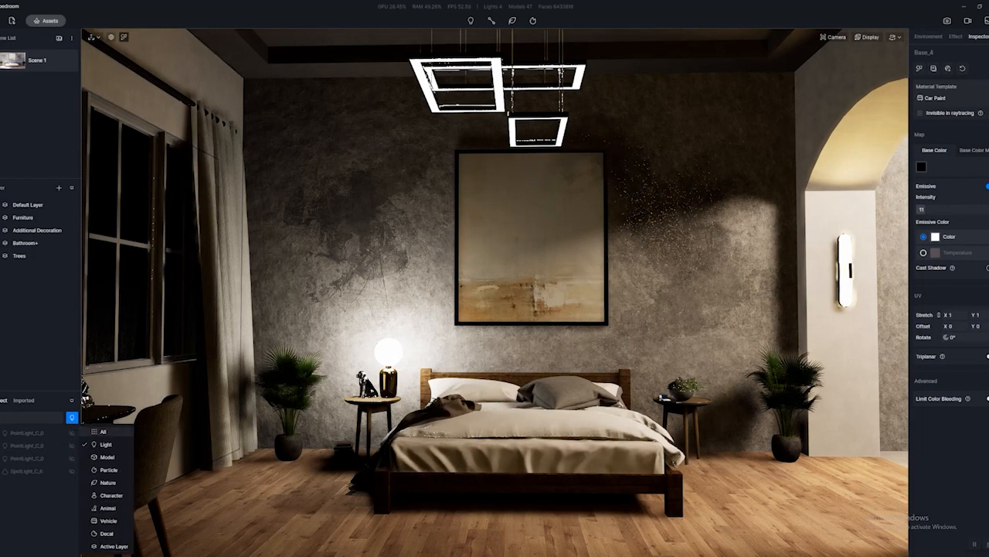
{"action": "left_click", "coordinate": [101, 431]}
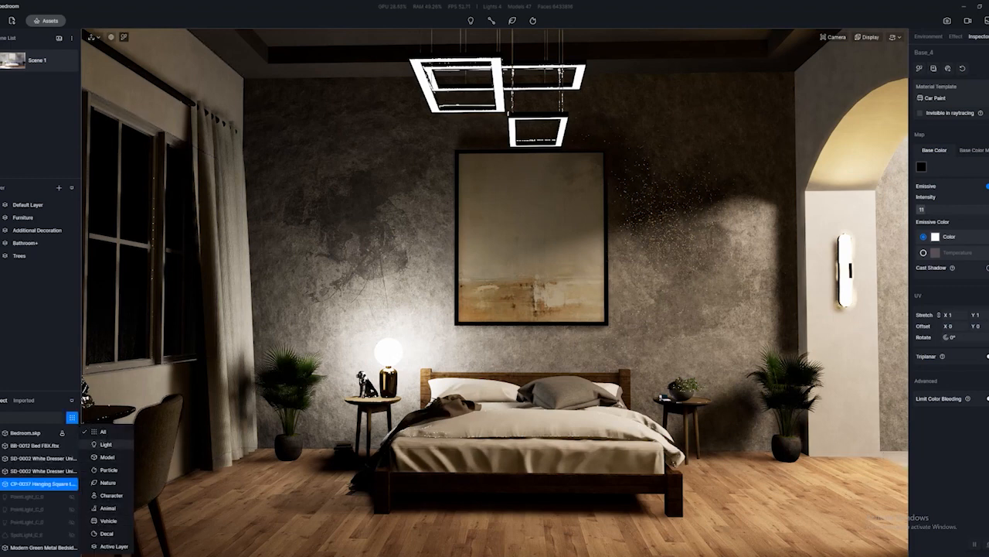
{"action": "left_click", "coordinate": [116, 445]}
{"action": "scroll", "coordinate": [118, 446], "scroll_direction": "down", "scroll_amount": 2}
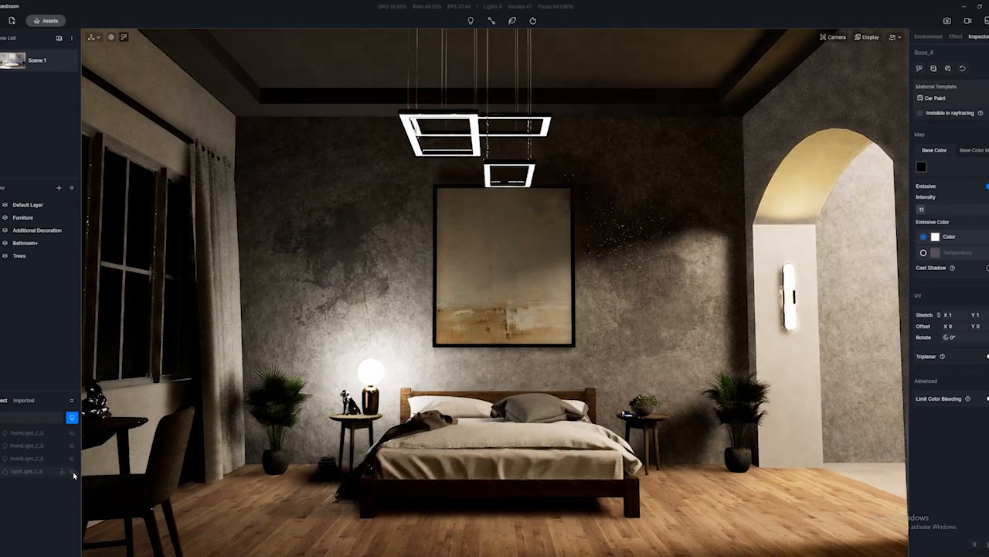
- Show the chandelier's spotlight again and set its intensity to 13.5, cone angle to 46.4 and attenuation radius to 4282
{"action": "left_click", "coordinate": [26, 471]}
{"action": "key", "text": "q"}
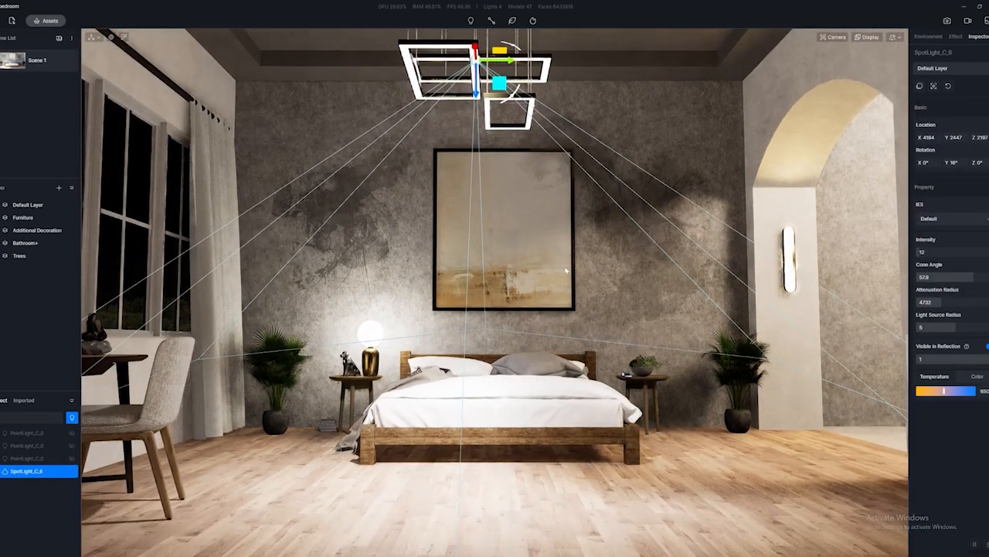
{"action": "left_click", "coordinate": [937, 222]}
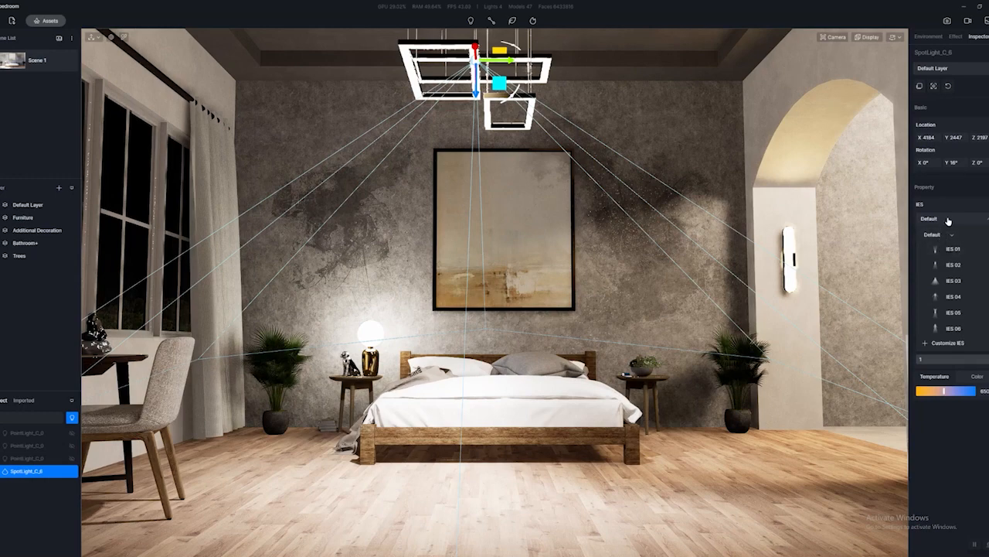
{"action": "left_click", "coordinate": [949, 221]}
{"action": "left_click_drag", "start_coordinate": [926, 252], "coordinate": [938, 303]}
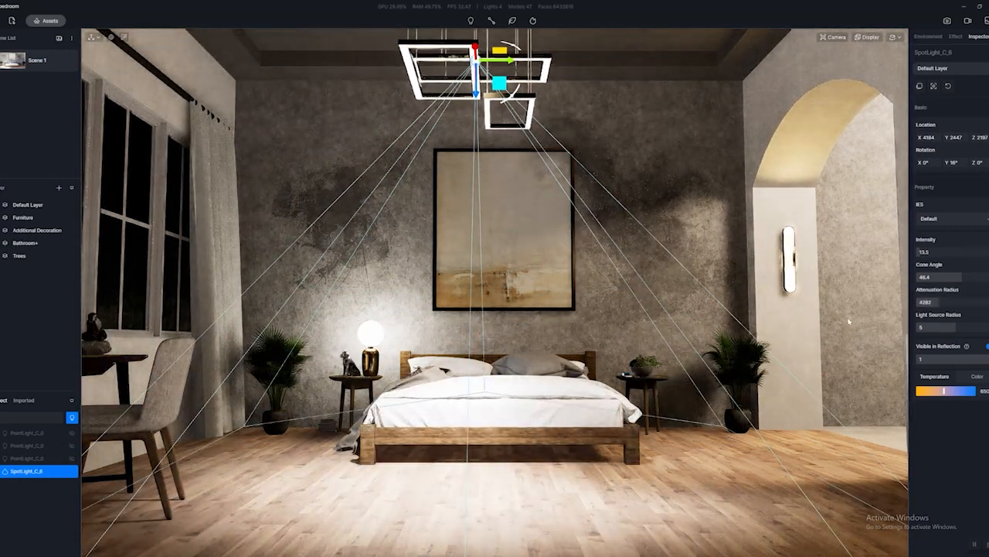
- Examine the spotlight's effect on the bed, floor and walls from several distances and angles
{"action": "right_click_drag", "start_coordinate": [848, 322], "coordinate": [833, 342]}
{"action": "key", "text": "s"}
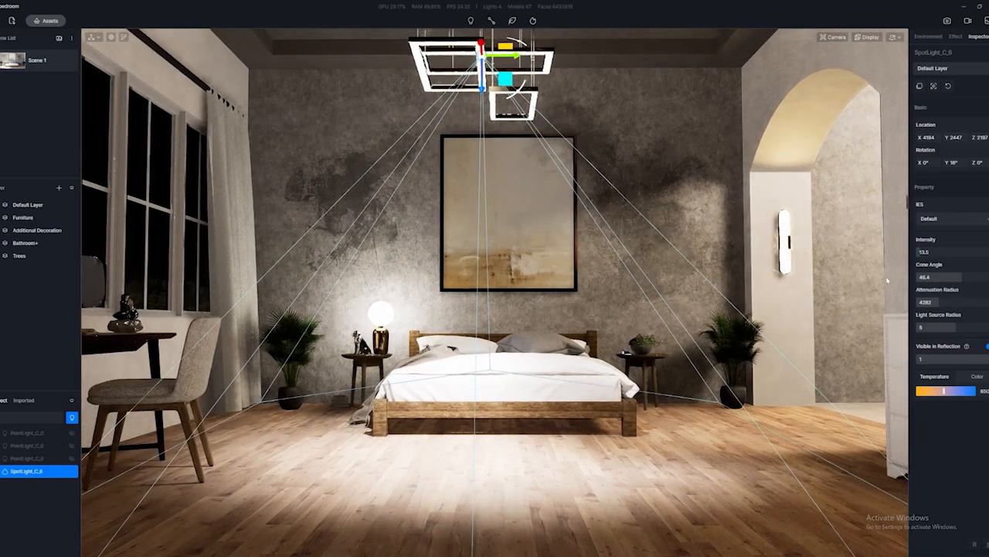
{"action": "right_click_drag", "start_coordinate": [527, 392], "coordinate": [443, 420]}
{"action": "key", "text": "w"}
{"action": "key", "text": "w"}
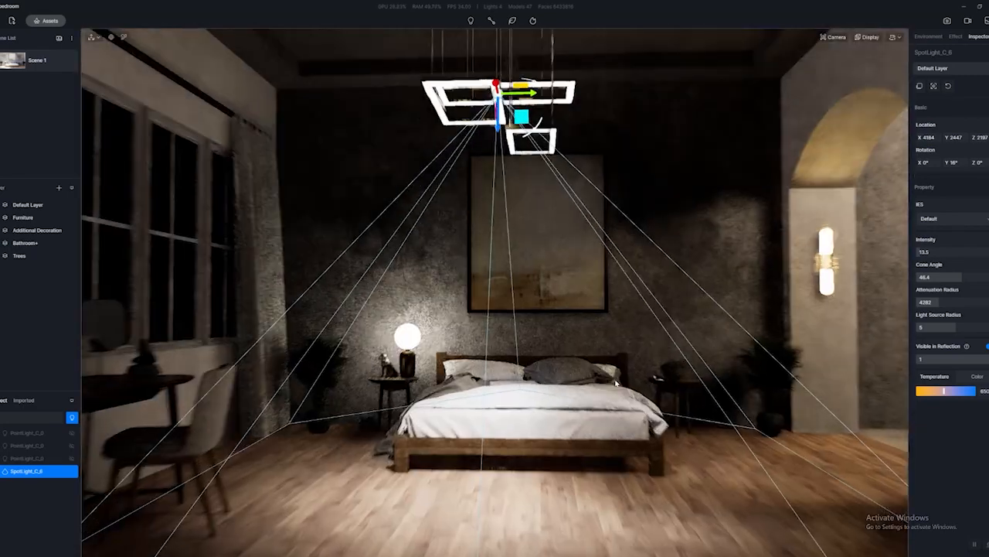
{"action": "key", "text": "w"}
{"action": "mouse_move", "coordinate": [617, 383]}
{"action": "right_mouse_down"}
{"action": "mouse_move", "coordinate": [616, 391]}
{"action": "mouse_move", "coordinate": [593, 375]}
{"action": "mouse_move", "coordinate": [624, 367]}
{"action": "right_mouse_up"}
{"action": "key", "text": "a"}
{"action": "key", "text": "d"}
{"action": "key", "text": "q"}
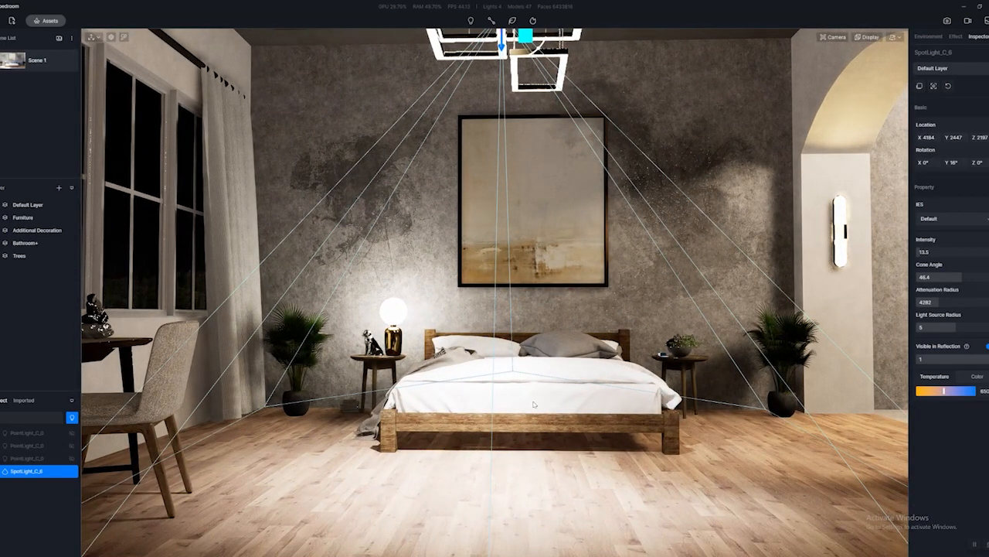
{"action": "scroll", "coordinate": [546, 374], "scroll_direction": "down", "scroll_amount": 2}
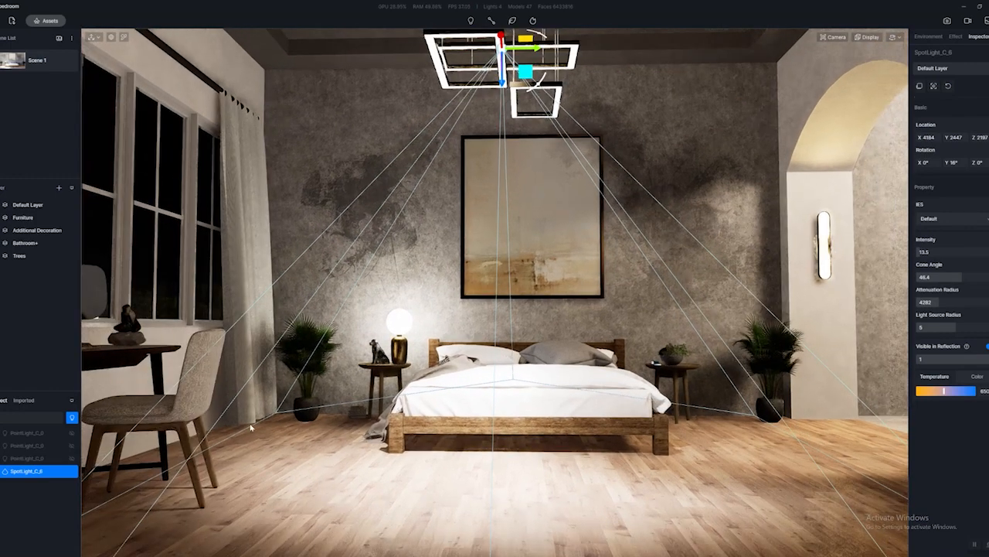
- Make the three hidden point lights visible in the bedroom
{"action": "left_click", "coordinate": [72, 458]}
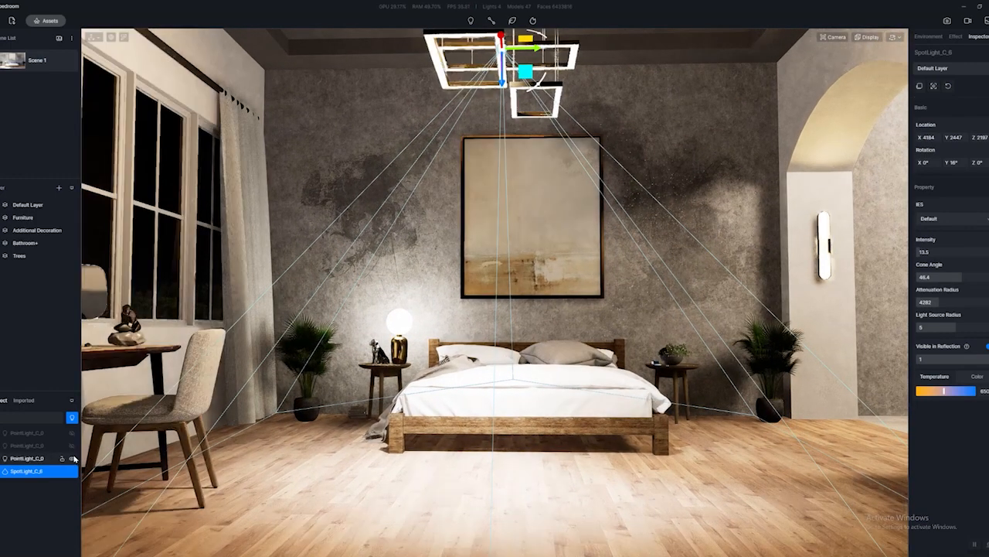
{"action": "left_click", "coordinate": [72, 445]}
{"action": "left_click", "coordinate": [72, 434]}
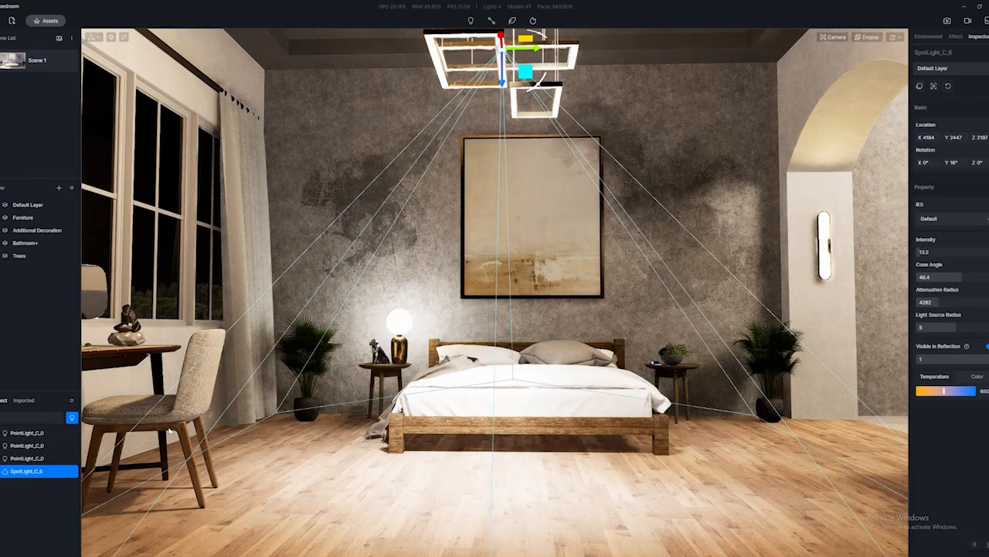
- Place a new point light on the bedroom floor in front of the bed
{"action": "key", "text": "e"}
{"action": "right_click_drag", "start_coordinate": [607, 324], "coordinate": [580, 495]}
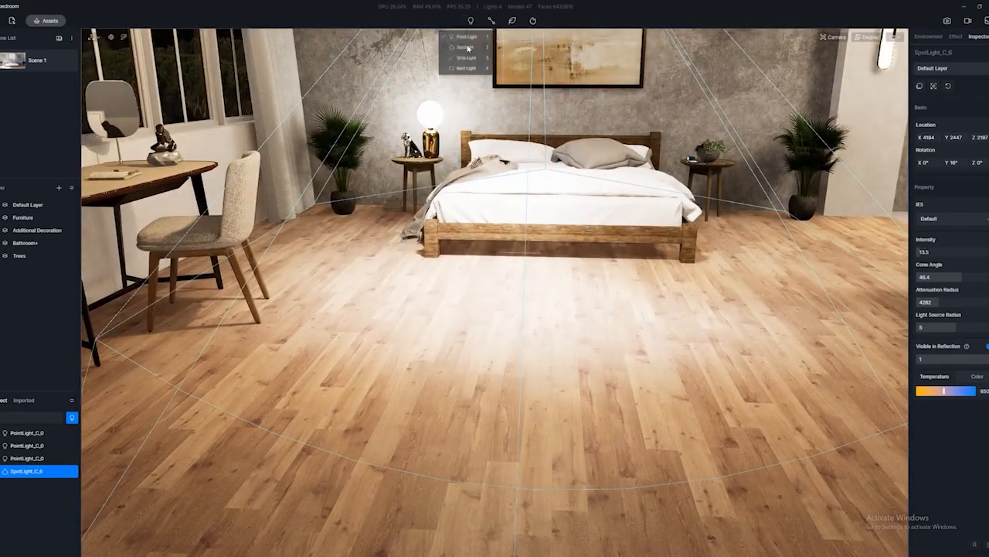
{"action": "left_click", "coordinate": [472, 38]}
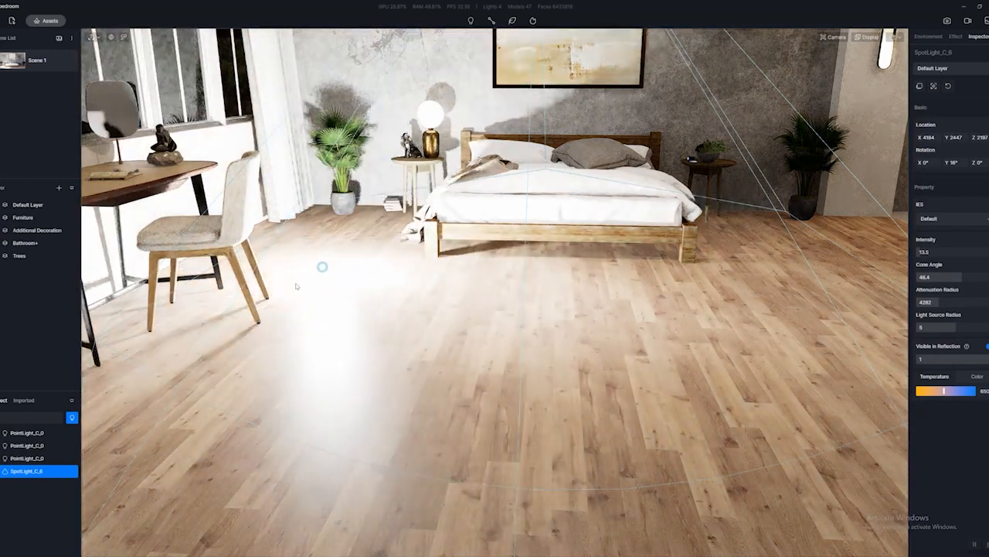
{"action": "left_click", "coordinate": [390, 376]}
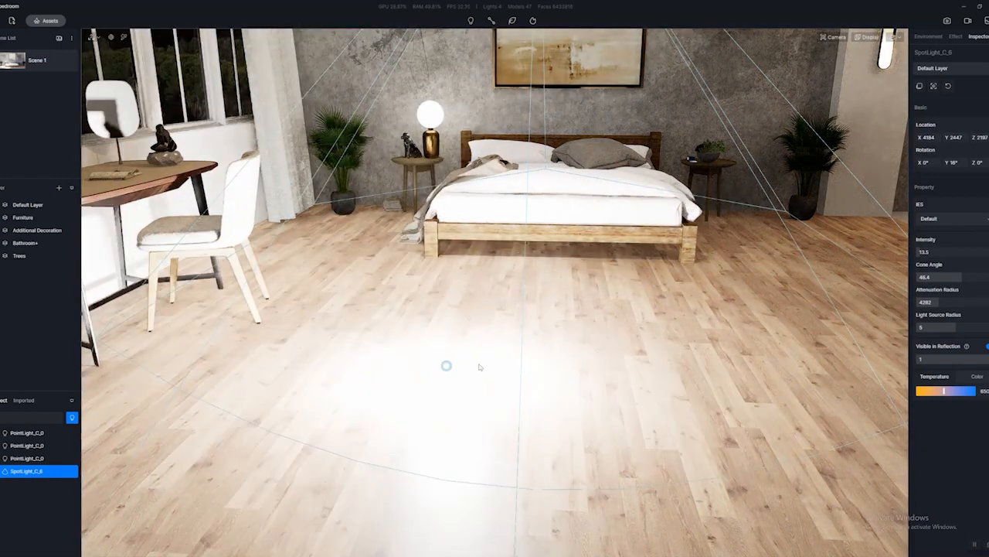
{"action": "left_click", "coordinate": [452, 368]}
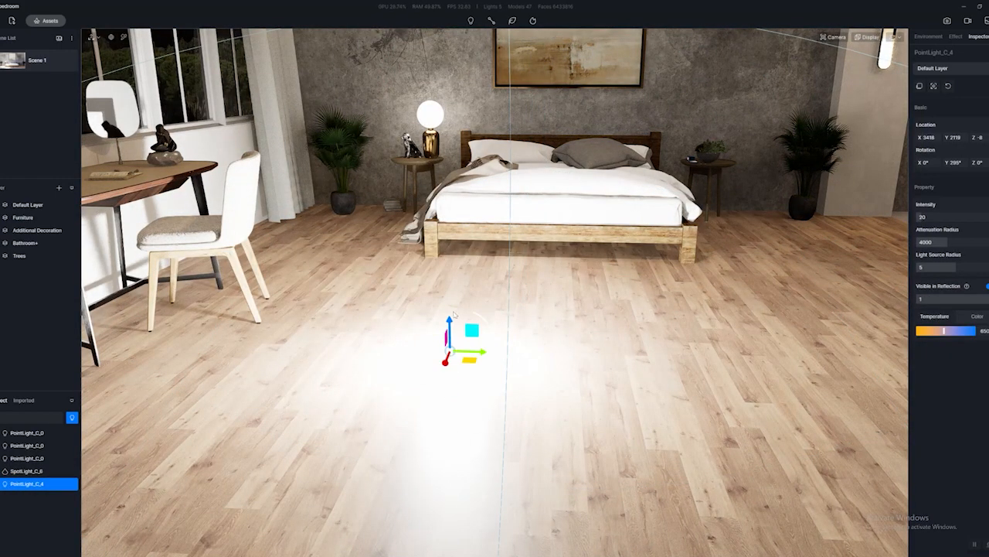
- Raise the new point light to a height of about 1700 and set its colour to pure red
{"action": "left_click_drag", "start_coordinate": [454, 320], "coordinate": [459, 71]}
{"action": "right_click_drag", "start_coordinate": [459, 179], "coordinate": [469, 241]}
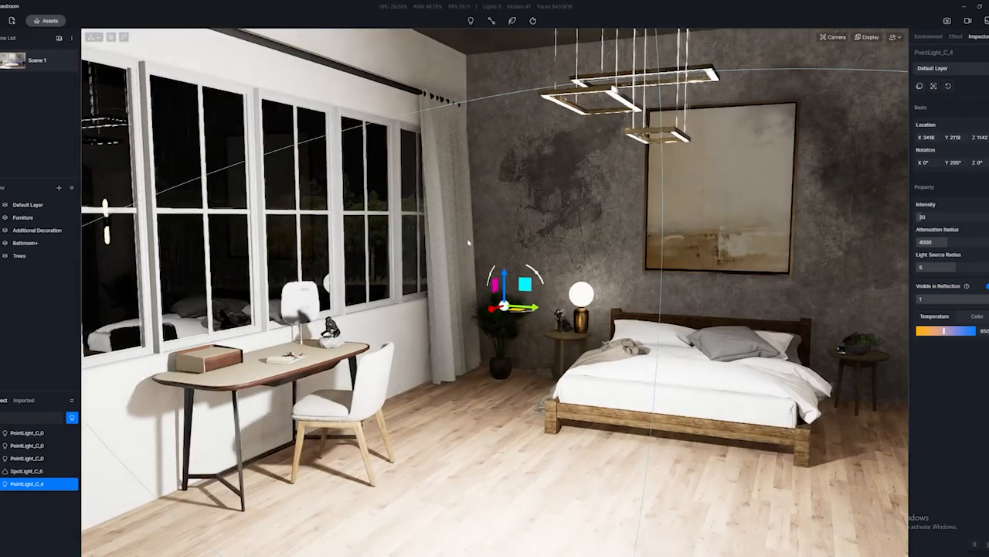
{"action": "left_click", "coordinate": [977, 316]}
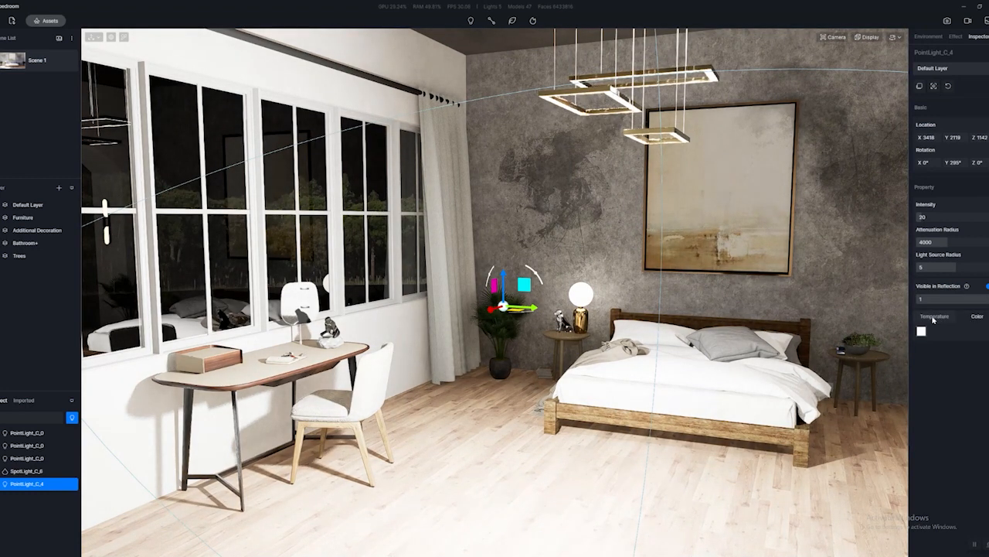
{"action": "left_click", "coordinate": [935, 317]}
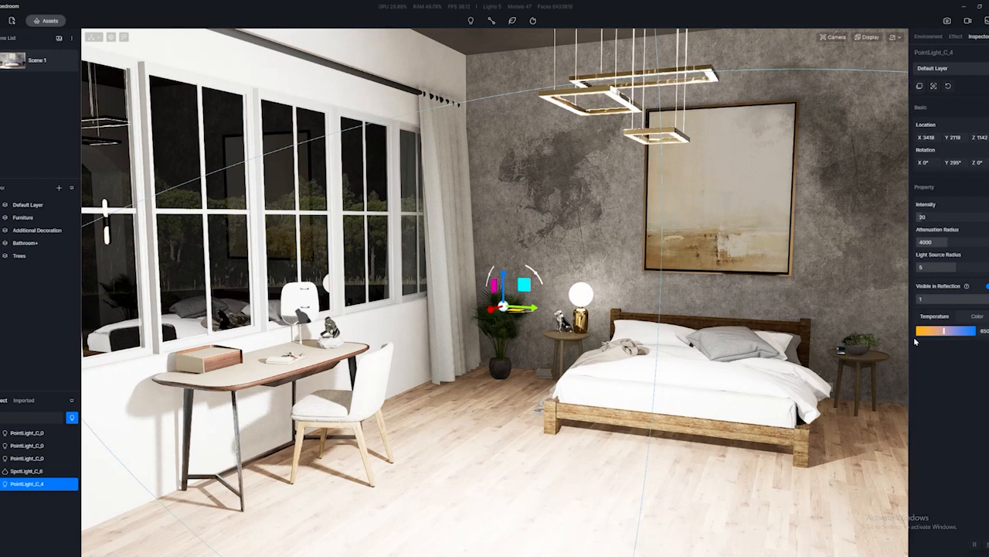
{"action": "left_click", "coordinate": [975, 317]}
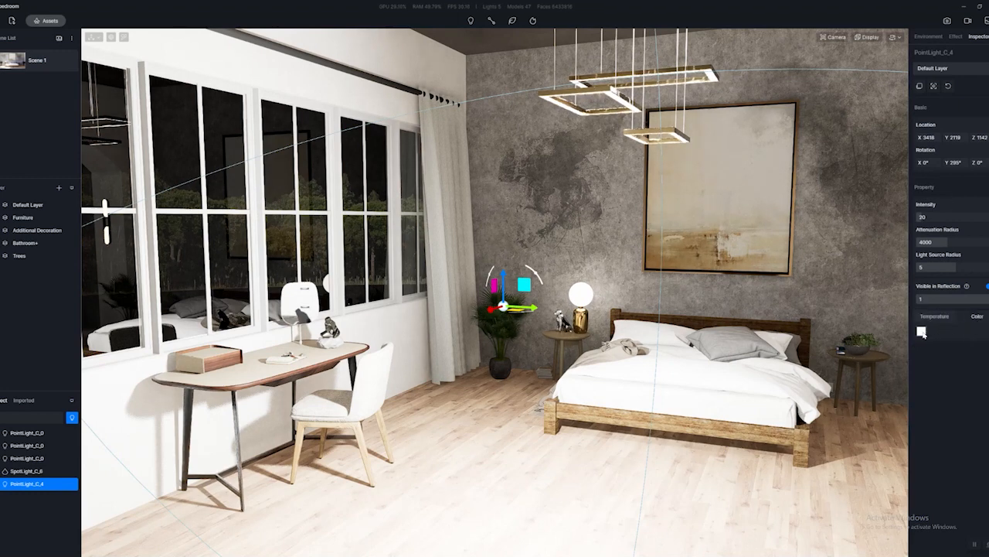
{"action": "left_click", "coordinate": [922, 331]}
{"action": "left_click_drag", "start_coordinate": [962, 370], "coordinate": [988, 359]}
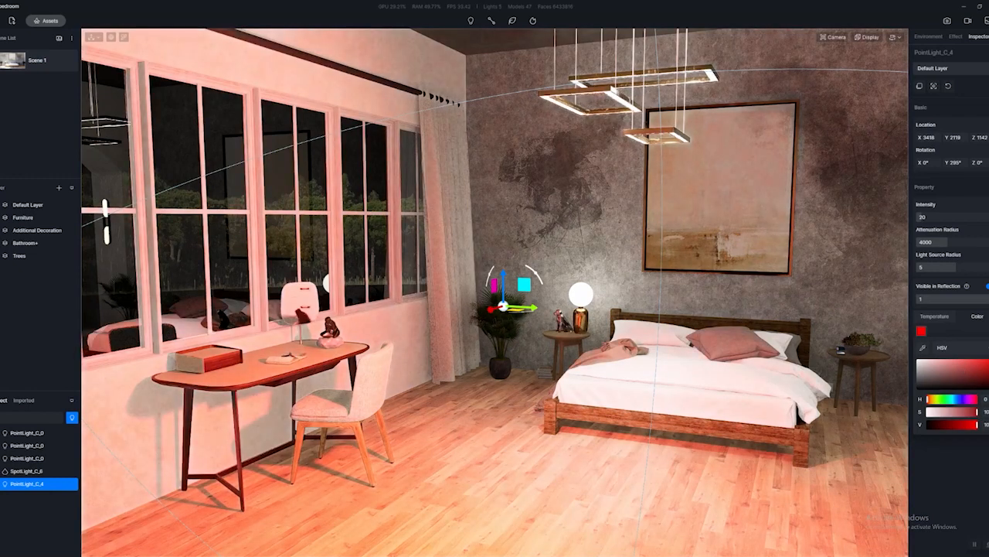
{"action": "mouse_move", "coordinate": [765, 348]}
{"action": "right_mouse_down"}
{"action": "mouse_move", "coordinate": [809, 341]}
{"action": "mouse_move", "coordinate": [782, 338]}
{"action": "right_mouse_up"}
{"action": "scroll", "coordinate": [528, 339], "scroll_direction": "up", "scroll_amount": 1}
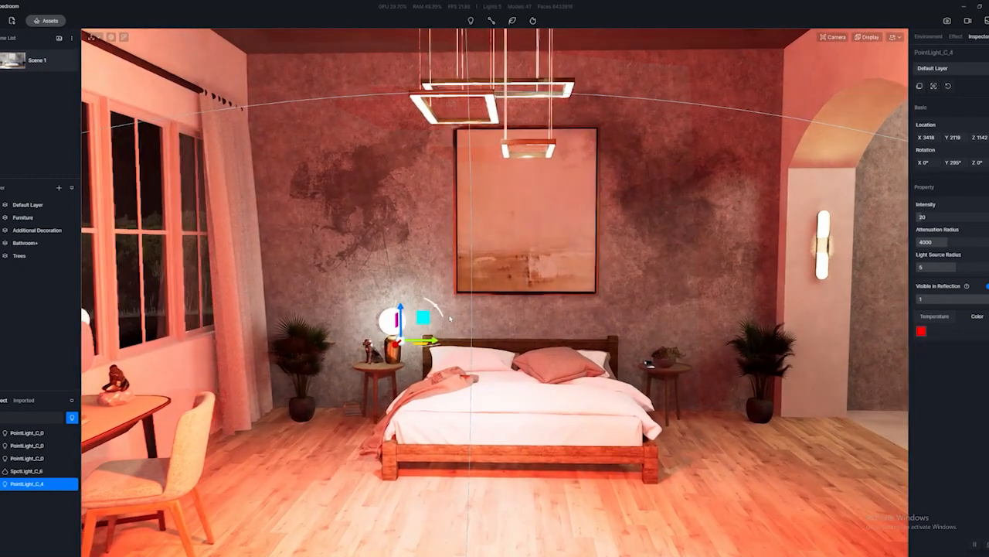
{"action": "mouse_move", "coordinate": [400, 309]}
{"action": "left_mouse_down"}
{"action": "mouse_move", "coordinate": [406, 165]}
{"action": "mouse_move", "coordinate": [414, 461]}
{"action": "mouse_move", "coordinate": [400, 177]}
{"action": "left_mouse_up"}
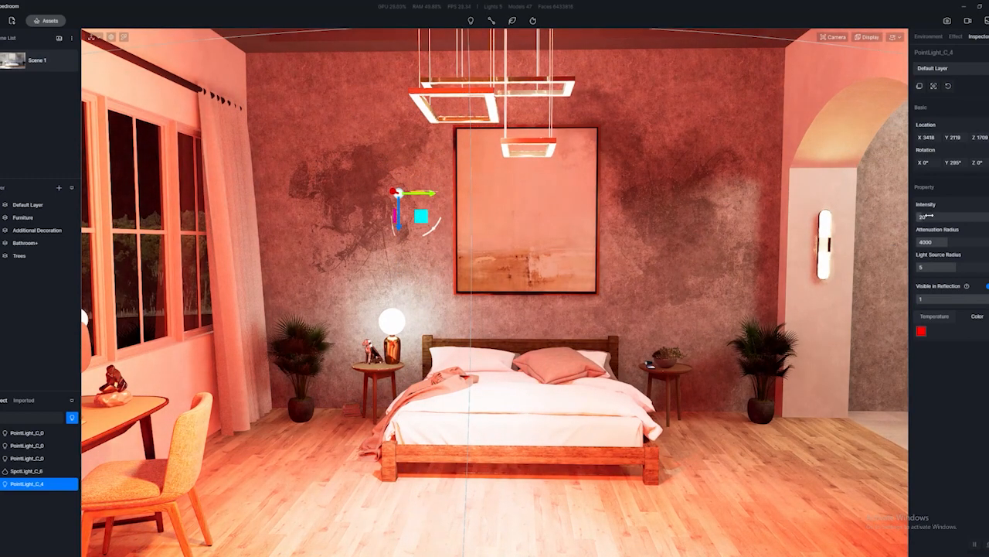
- Test the red point light at attenuation radius 2481 and intensity 18, and delete it
{"action": "left_click_drag", "start_coordinate": [946, 243], "coordinate": [919, 243]}
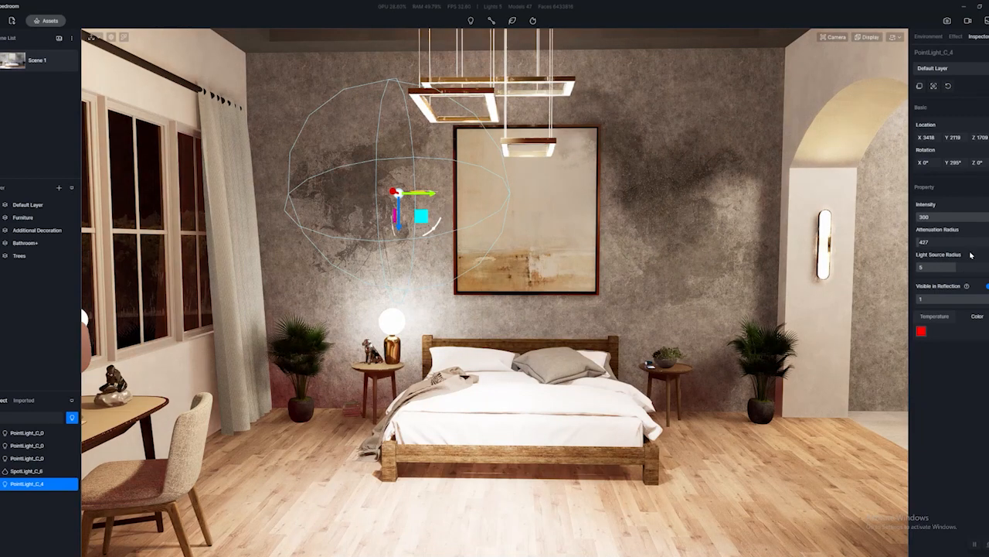
{"action": "left_click_drag", "start_coordinate": [923, 241], "coordinate": [963, 242]}
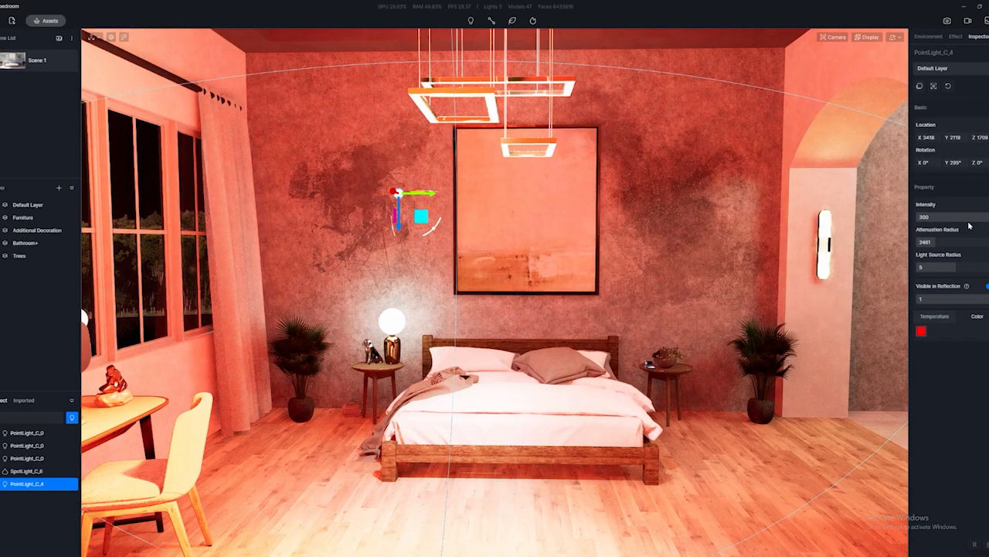
{"action": "left_click_drag", "start_coordinate": [959, 218], "coordinate": [921, 217]}
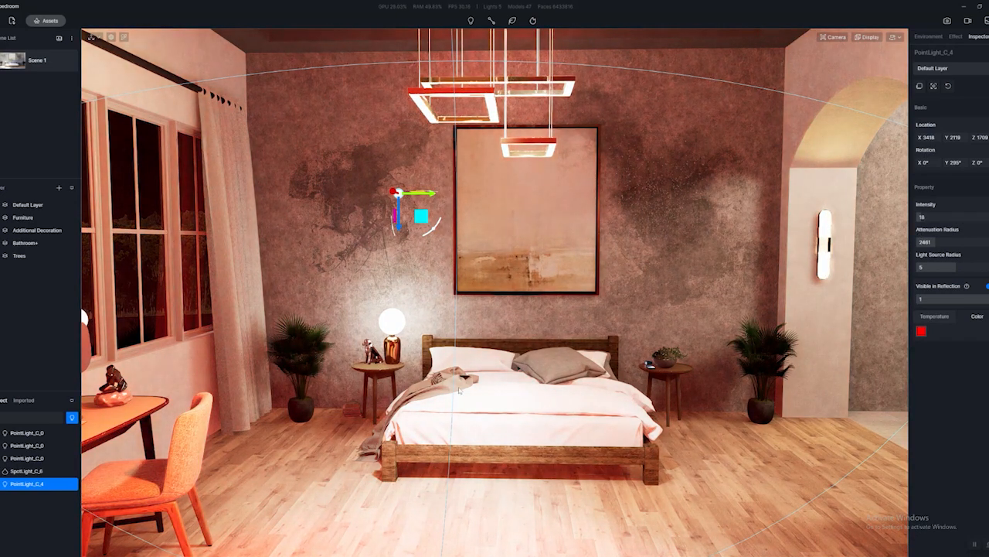
{"action": "key", "text": "Delete"}
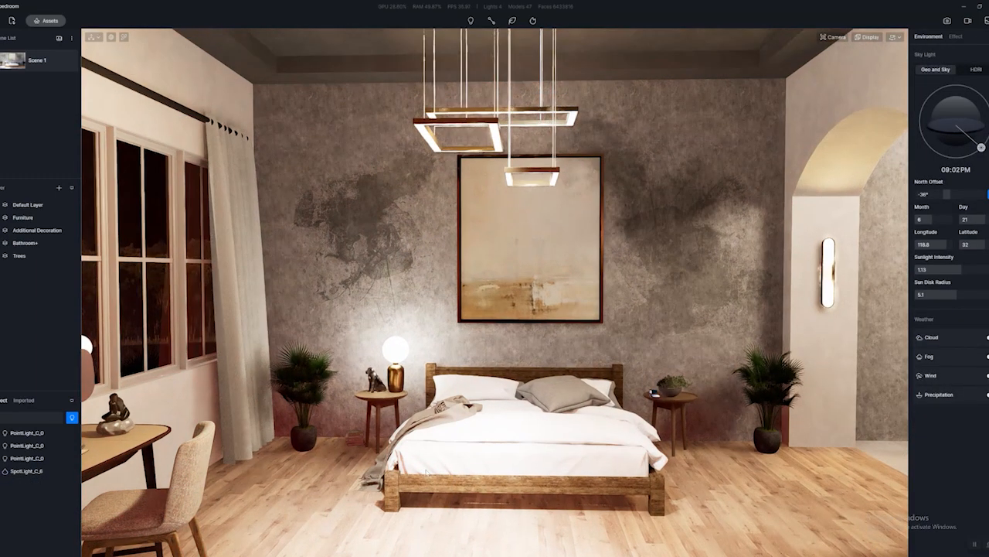
- Select the three chandelier point lights together and examine their shared settings and reach in the room
{"action": "left_click", "coordinate": [28, 435]}
{"action": "left_click", "coordinate": [28, 459], "text": "shift"}
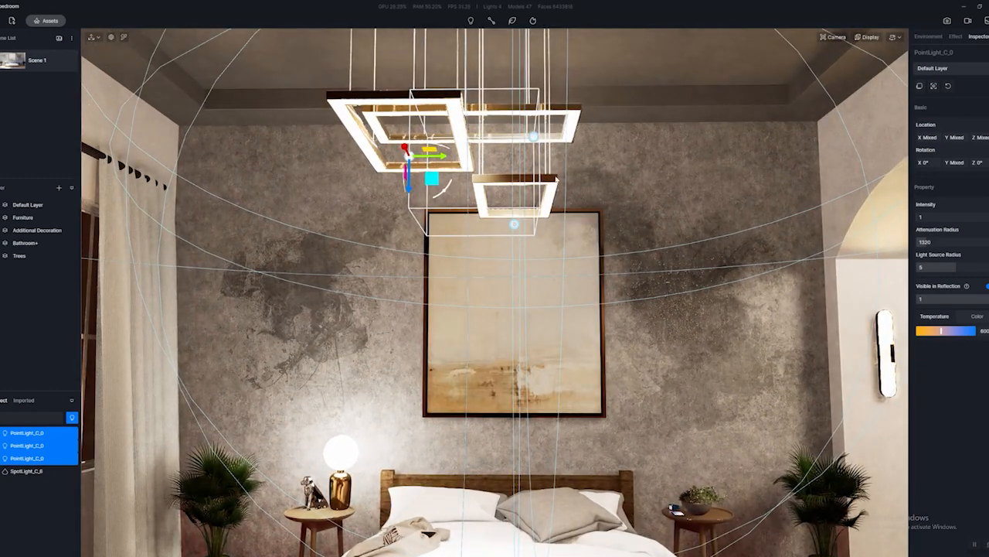
{"action": "right_click_drag", "start_coordinate": [476, 267], "coordinate": [476, 297]}
{"action": "scroll", "coordinate": [476, 297], "scroll_direction": "down", "scroll_amount": 3}
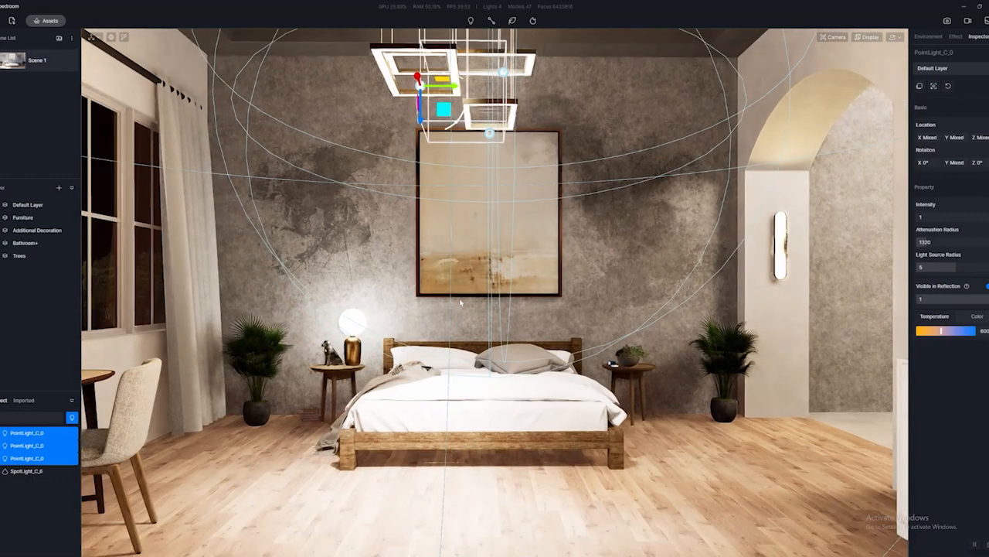
{"action": "scroll", "coordinate": [564, 269], "scroll_direction": "up", "scroll_amount": 1}
{"action": "middle_click_drag", "start_coordinate": [564, 269], "coordinate": [564, 247]}
{"action": "scroll", "coordinate": [565, 247], "scroll_direction": "down", "scroll_amount": 1}
- Try an attenuation radius of 1022 on the point light below the lowest chandelier frame
{"action": "left_click", "coordinate": [45, 433]}
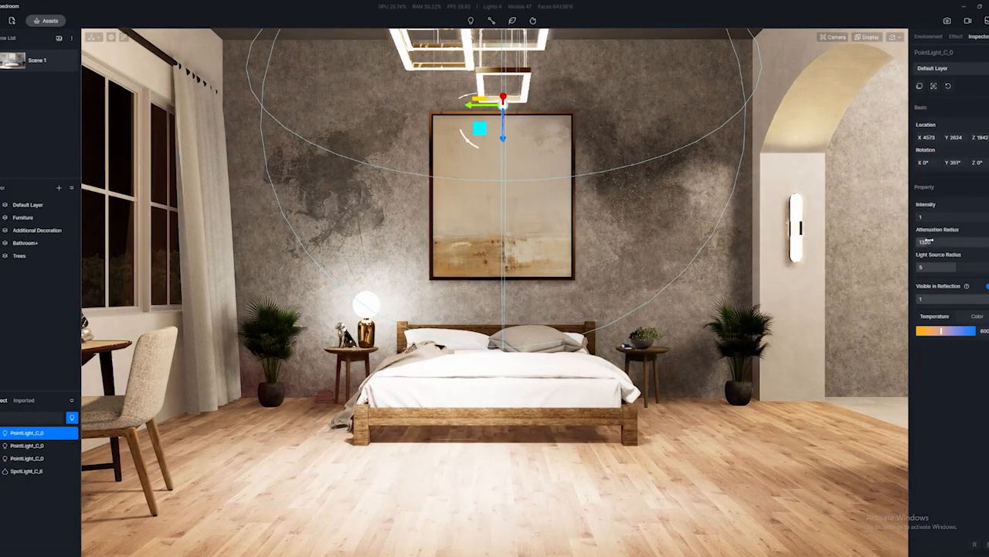
{"action": "left_click_drag", "start_coordinate": [928, 241], "coordinate": [924, 241]}
{"action": "right_click_drag", "start_coordinate": [670, 239], "coordinate": [660, 165]}
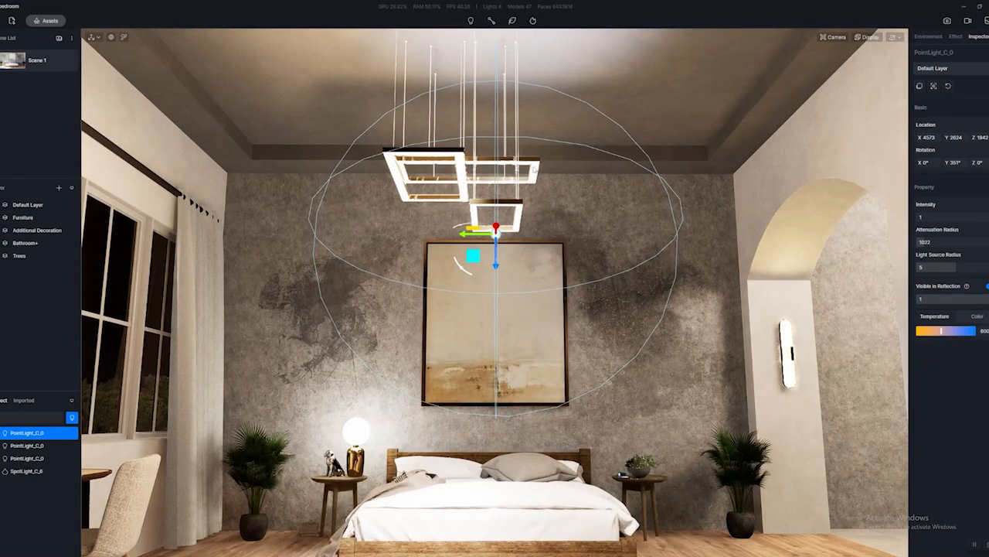
{"action": "key", "text": "Escape"}
- Set the attenuation radius of the point light in the largest chandelier frame to 3582
{"action": "left_click", "coordinate": [72, 433]}
{"action": "left_click", "coordinate": [29, 446]}
{"action": "left_click", "coordinate": [7, 459]}
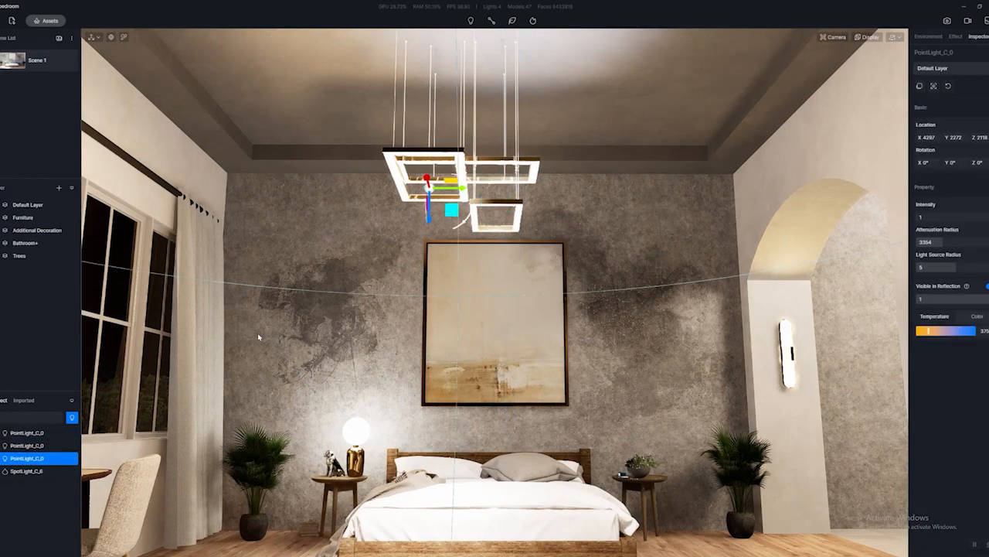
{"action": "right_click_drag", "start_coordinate": [576, 283], "coordinate": [516, 332]}
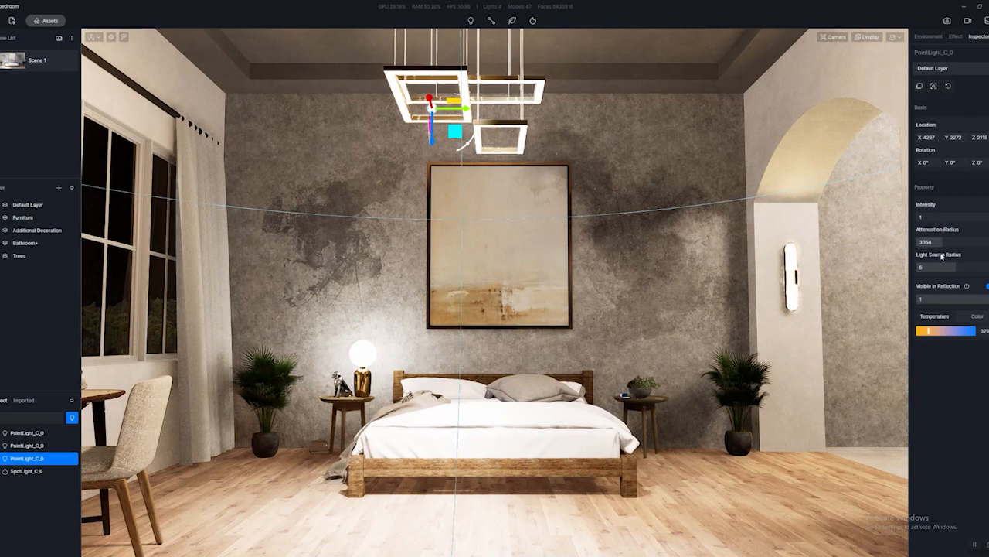
{"action": "mouse_move", "coordinate": [941, 243]}
{"action": "left_mouse_down"}
{"action": "mouse_move", "coordinate": [922, 242]}
{"action": "mouse_move", "coordinate": [944, 242]}
{"action": "left_mouse_up"}
{"action": "right_click_drag", "start_coordinate": [645, 283], "coordinate": [649, 302]}
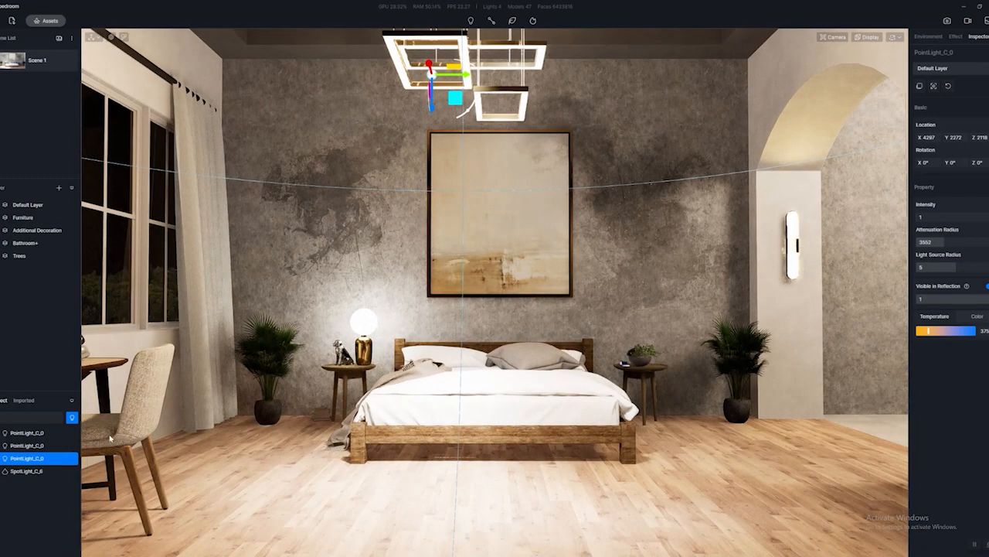
- Test the rear chandelier frame's point light at intensity 111 with temperatures from 1700 K to about 6800 K
{"action": "left_click", "coordinate": [28, 446]}
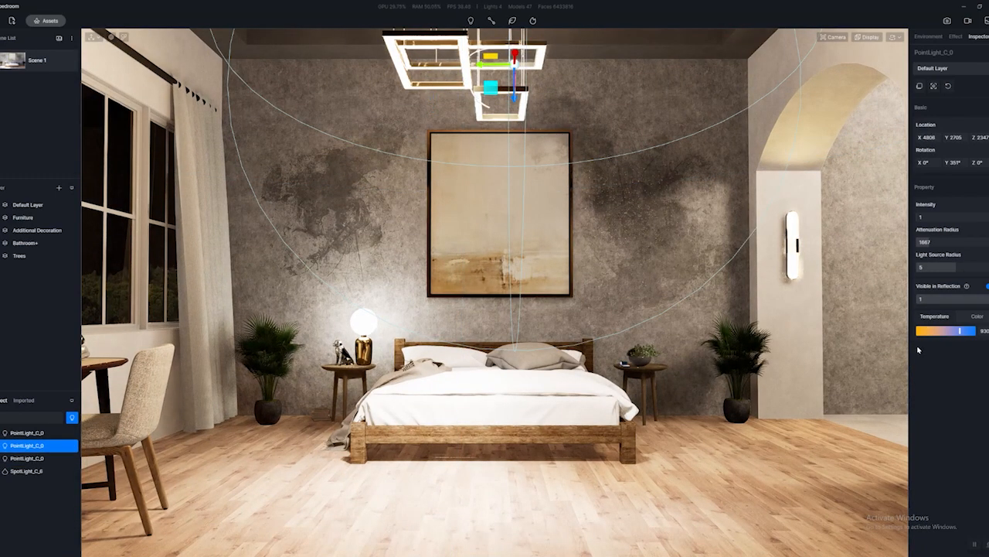
{"action": "left_click_drag", "start_coordinate": [958, 330], "coordinate": [926, 331]}
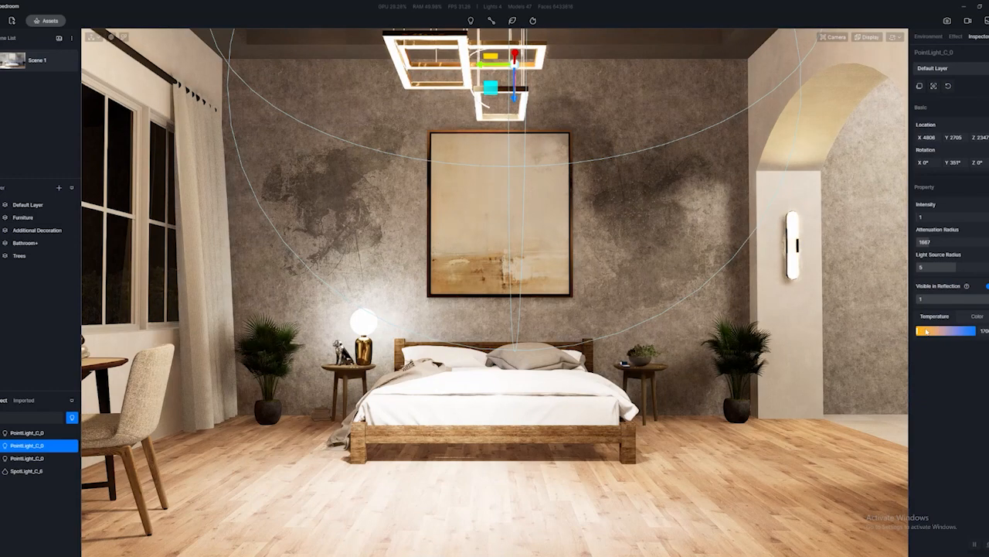
{"action": "left_click_drag", "start_coordinate": [926, 218], "coordinate": [955, 254]}
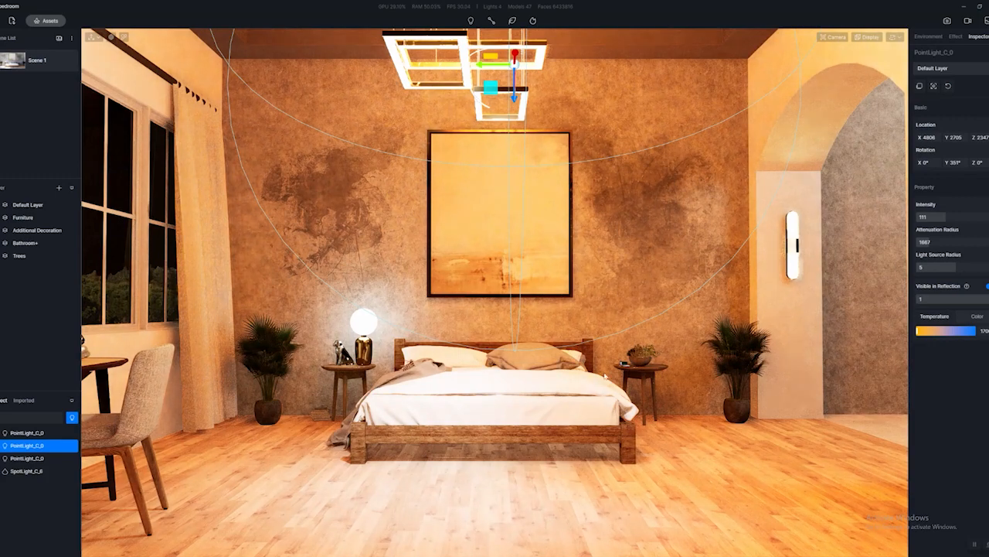
{"action": "left_click_drag", "start_coordinate": [950, 331], "coordinate": [980, 331]}
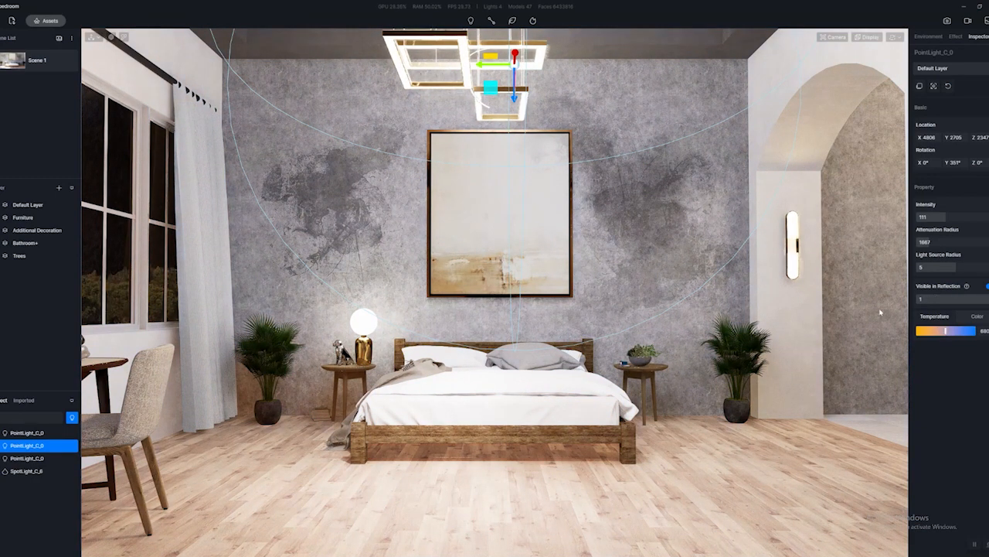
- Set the rear chandelier point light to a temperature of about 9300 K, intensity 3 and attenuation radius 2510
{"action": "left_click_drag", "start_coordinate": [956, 331], "coordinate": [960, 331]}
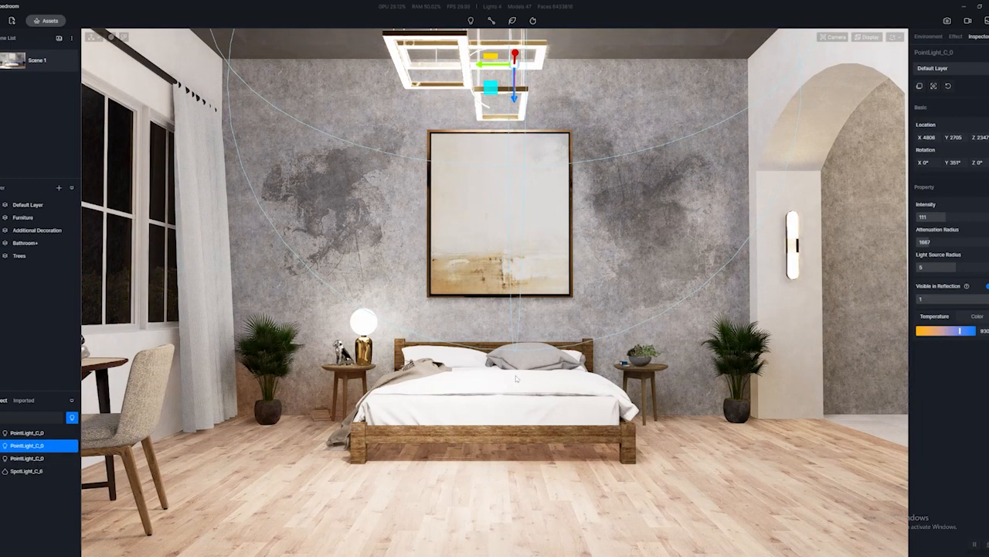
{"action": "left_click_drag", "start_coordinate": [939, 216], "coordinate": [922, 217]}
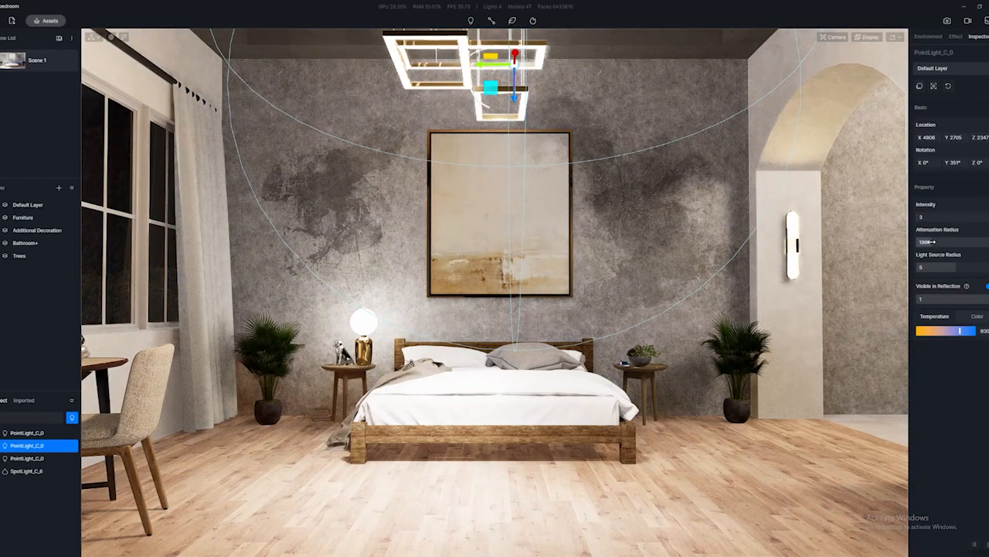
{"action": "left_click_drag", "start_coordinate": [930, 242], "coordinate": [936, 242]}
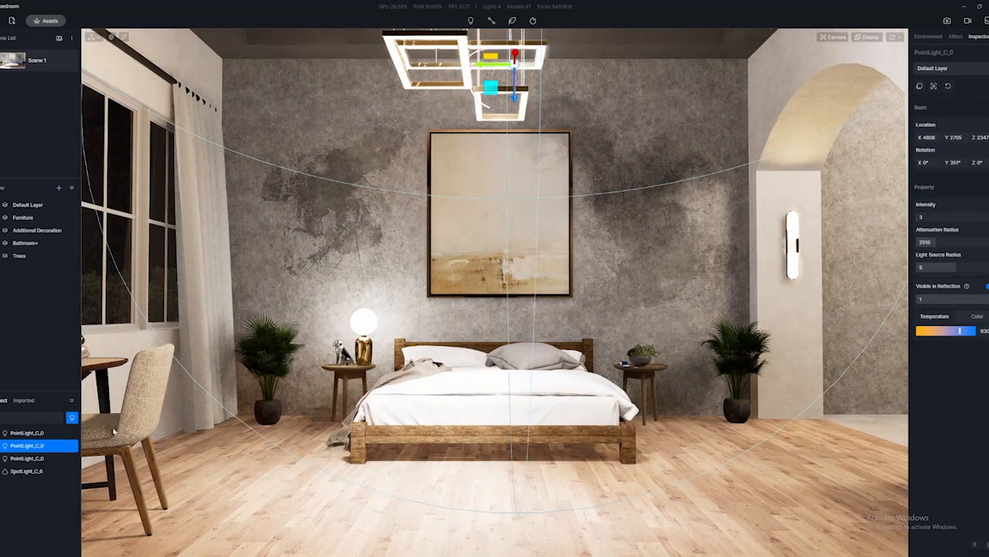
- Set the lowest chandelier point light to intensity 13.5, temperature about 4850 K and attenuation radius 1320
{"action": "left_click", "coordinate": [28, 433]}
{"action": "left_click_drag", "start_coordinate": [922, 217], "coordinate": [927, 217]}
{"action": "left_click_drag", "start_coordinate": [942, 331], "coordinate": [933, 331]}
{"action": "left_click_drag", "start_coordinate": [925, 242], "coordinate": [925, 242]}
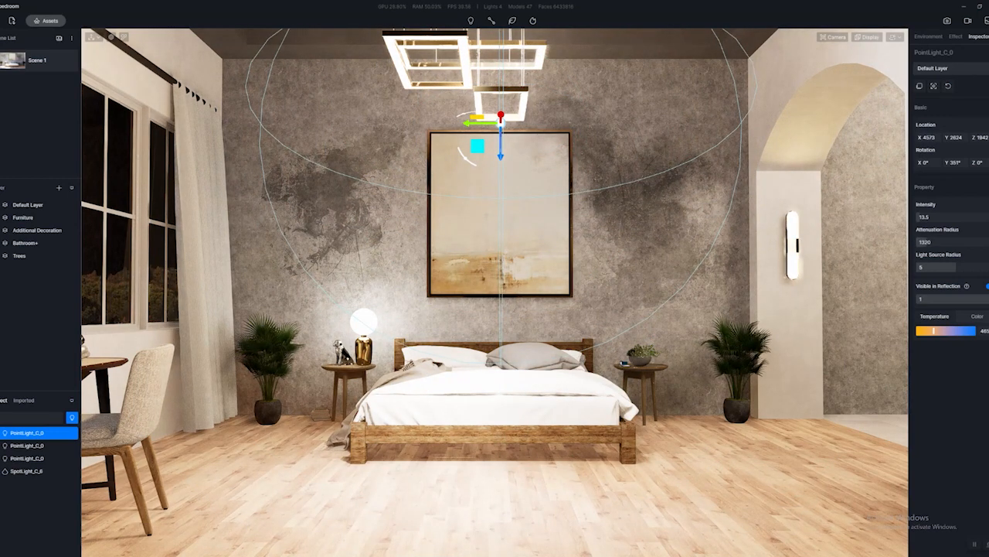
- Set the post-processing exposure to 0.52 and turn on auto exposure
{"action": "left_click", "coordinate": [954, 38]}
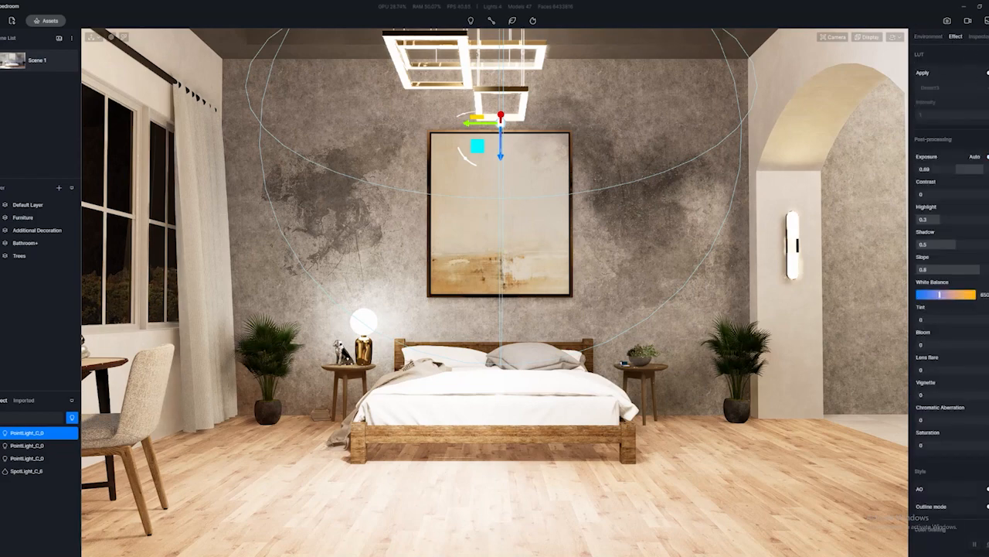
{"action": "left_click_drag", "start_coordinate": [978, 170], "coordinate": [976, 170]}
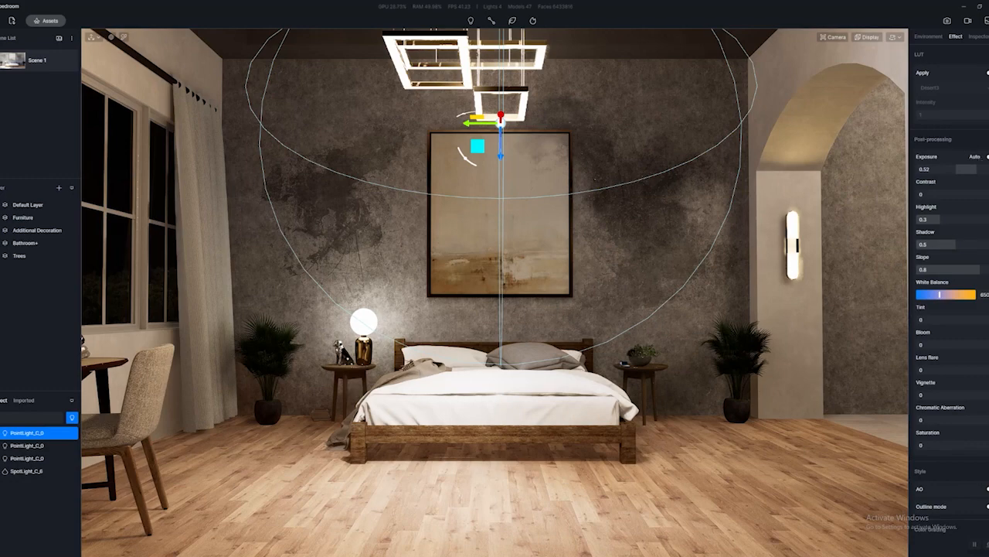
{"action": "left_click", "coordinate": [987, 157]}
{"action": "right_click_drag", "start_coordinate": [643, 283], "coordinate": [644, 291]}
{"action": "scroll", "coordinate": [644, 290], "scroll_direction": "down", "scroll_amount": 1}
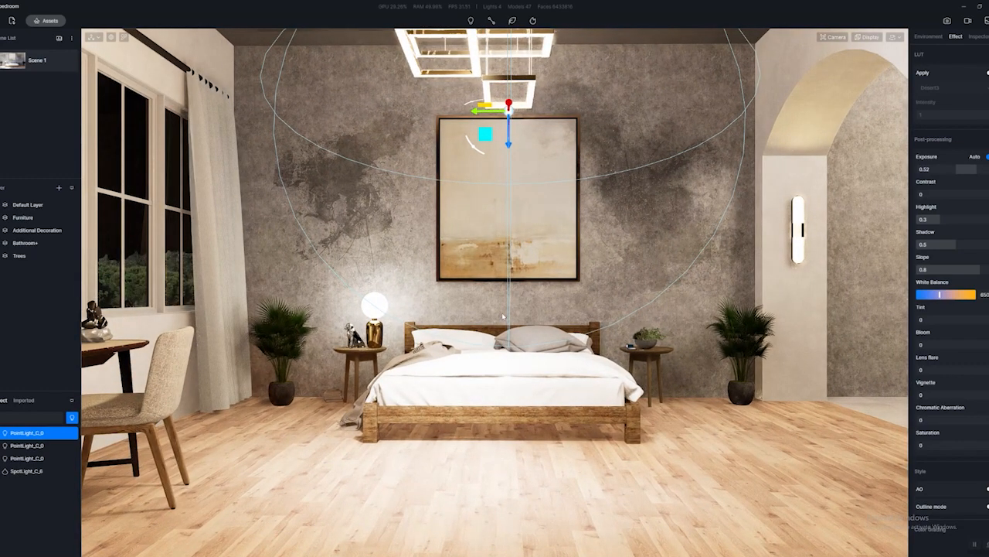
- Examine the night surroundings outside the bedroom windows and the current sky settings
{"action": "left_click", "coordinate": [928, 37]}
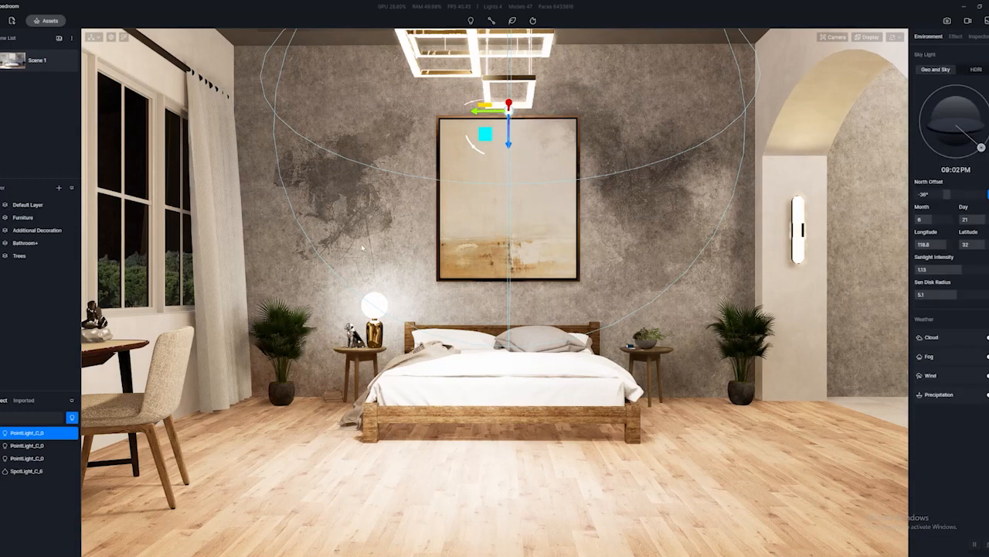
{"action": "key", "text": "a"}
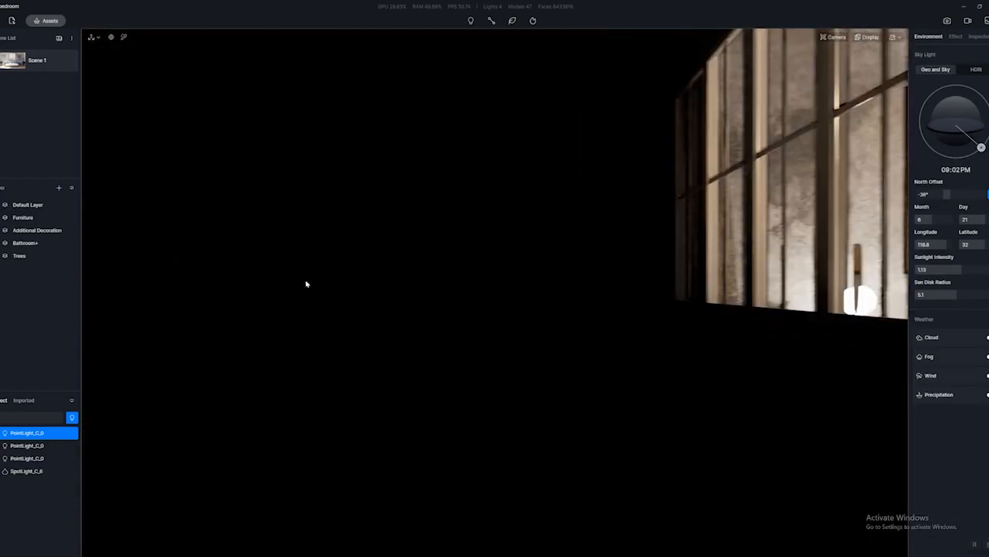
{"action": "right_click_drag", "start_coordinate": [306, 284], "coordinate": [507, 263]}
{"action": "mouse_move", "coordinate": [334, 262]}
{"action": "right_mouse_down"}
{"action": "mouse_move", "coordinate": [333, 238]}
{"action": "mouse_move", "coordinate": [652, 276]}
{"action": "mouse_move", "coordinate": [681, 261]}
{"action": "right_mouse_up"}
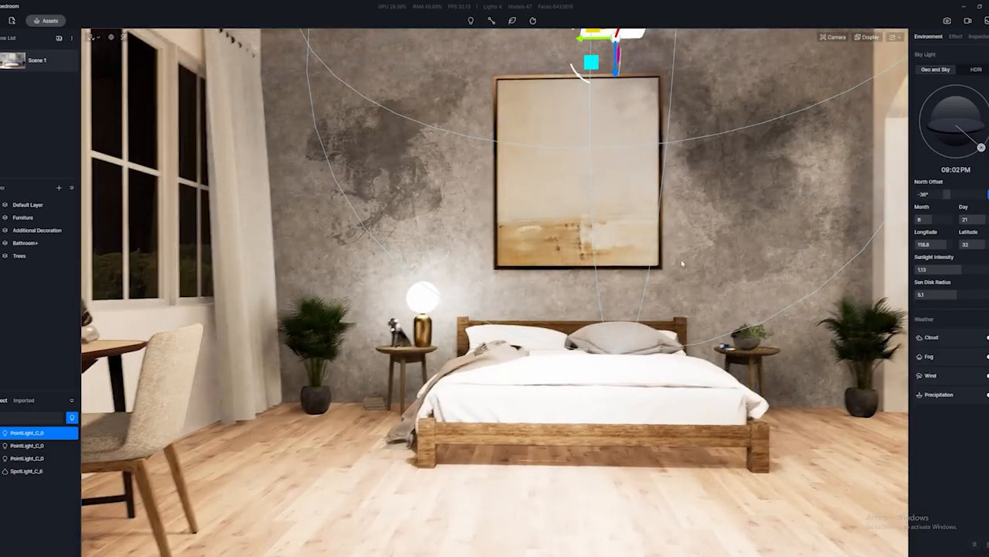
{"action": "scroll", "coordinate": [631, 267], "scroll_direction": "down", "scroll_amount": 2}
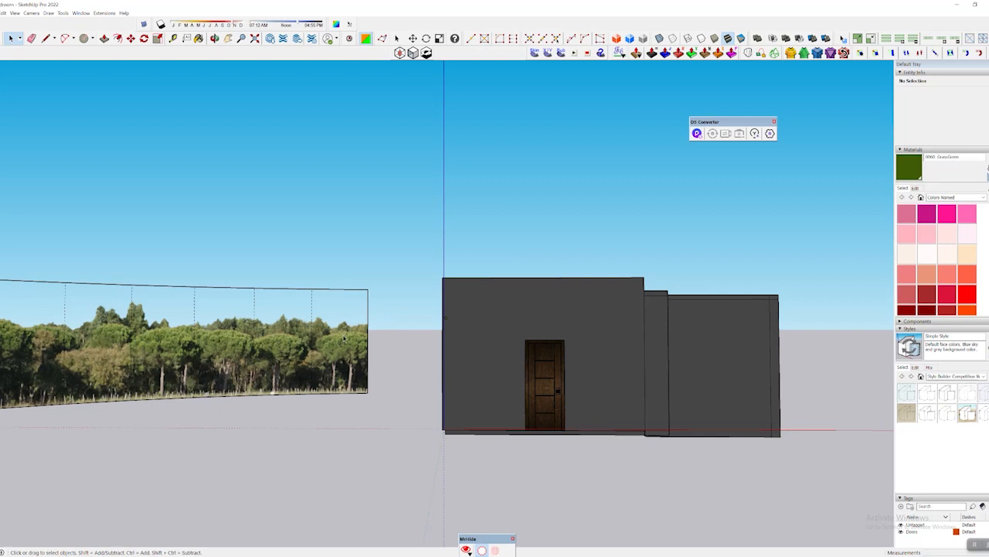
- Switch to SketchUp and remove the forest background component beside the house
{"action": "left_click", "coordinate": [278, 357]}
{"action": "scroll", "coordinate": [278, 358], "scroll_direction": "down", "scroll_amount": 2}
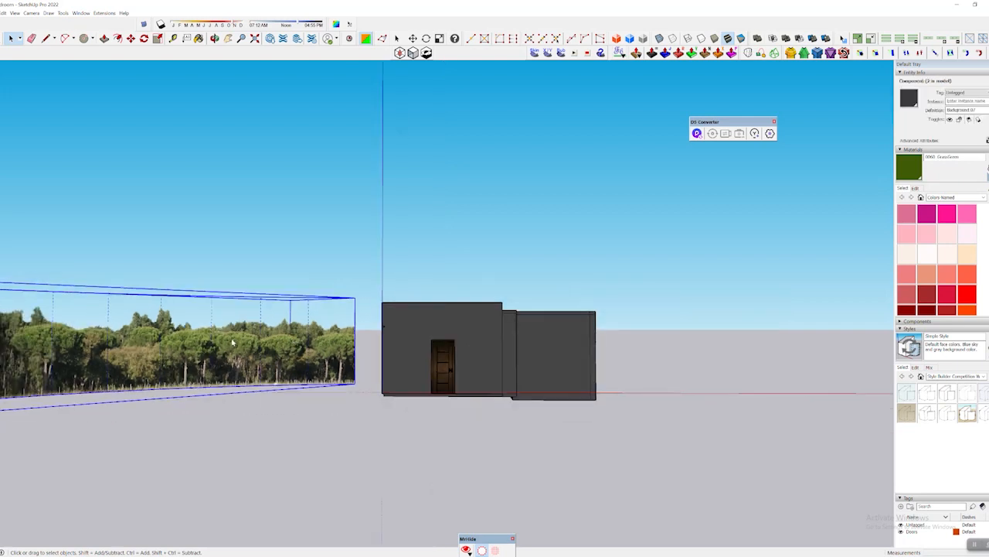
{"action": "right_click", "coordinate": [233, 63]}
{"action": "left_click", "coordinate": [249, 83]}
{"action": "scroll", "coordinate": [585, 276], "scroll_direction": "up", "scroll_amount": 5}
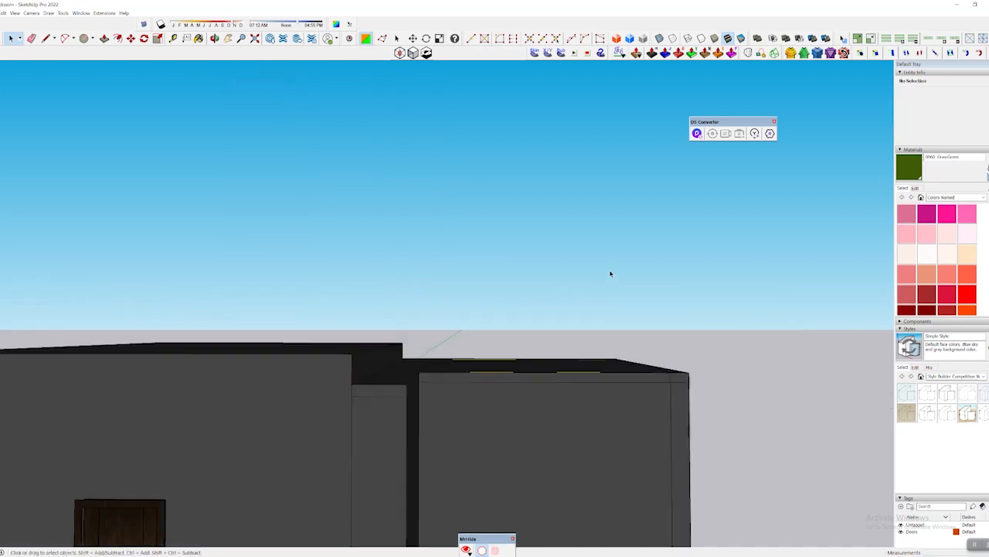
- Switch back to D5 Render, check the view outside the windows, and return to the Scene 1 view
{"action": "key", "text": "alt+Tab"}
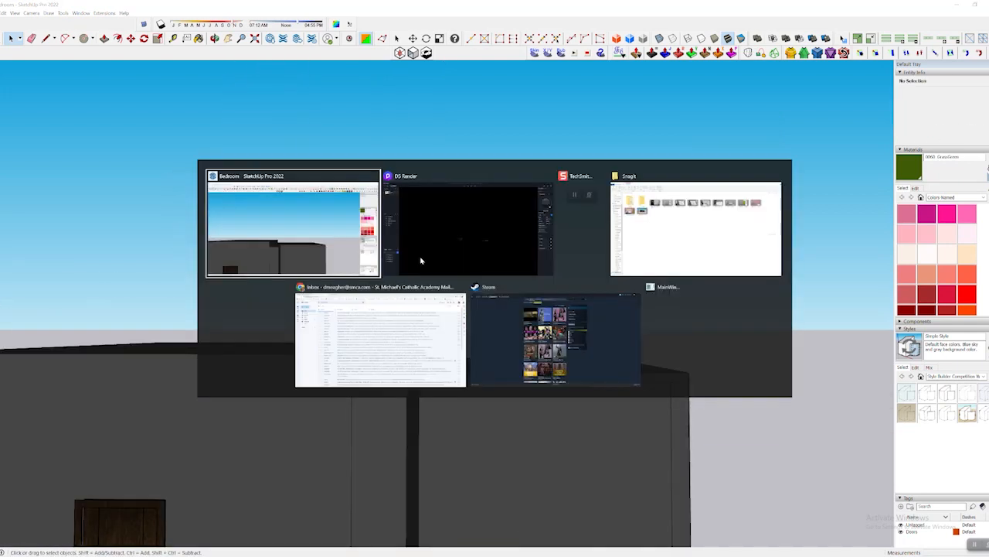
{"action": "left_click", "coordinate": [421, 261]}
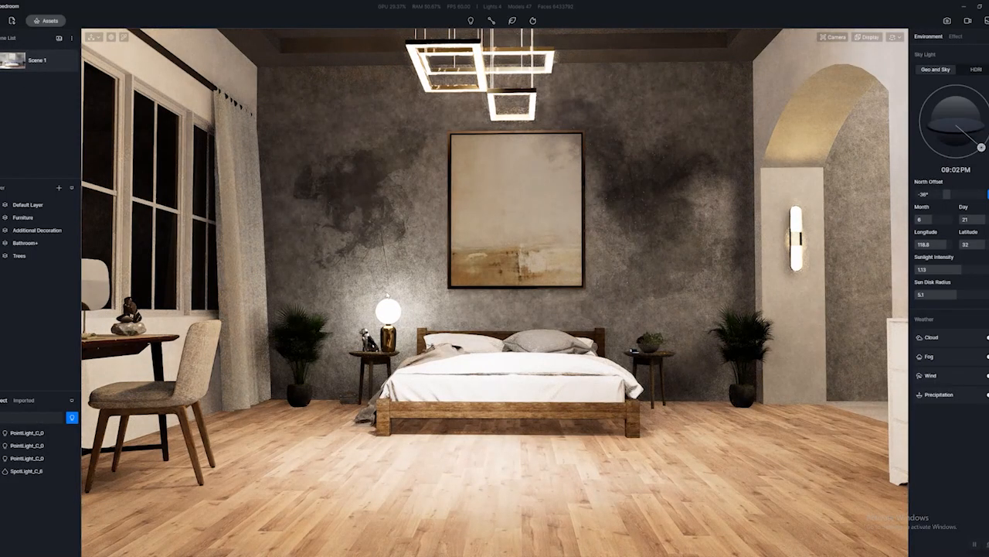
{"action": "right_click_drag", "start_coordinate": [279, 300], "coordinate": [483, 320]}
{"action": "scroll", "coordinate": [349, 313], "scroll_direction": "up", "scroll_amount": 5}
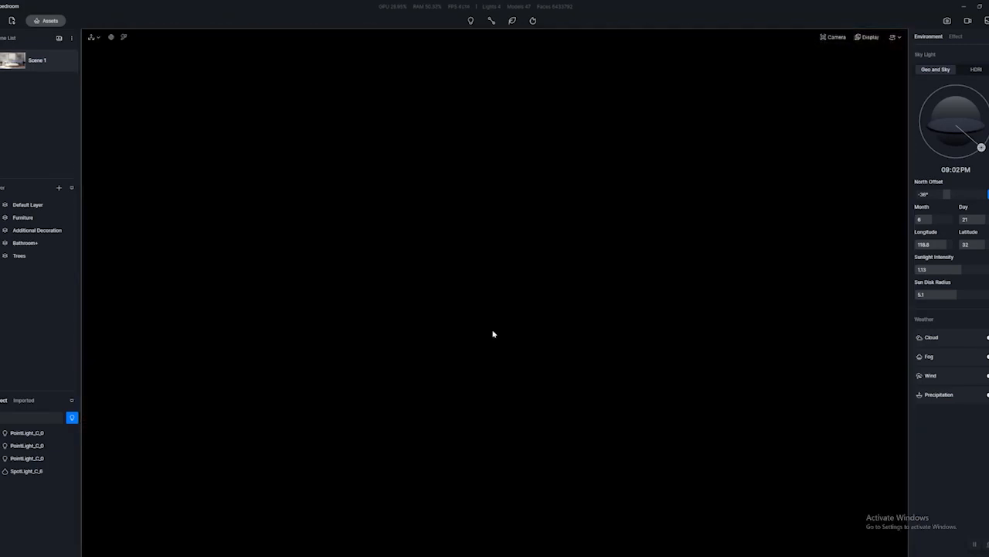
{"action": "scroll", "coordinate": [493, 334], "scroll_direction": "down", "scroll_amount": 5}
{"action": "middle_click_drag", "start_coordinate": [491, 333], "coordinate": [506, 320]}
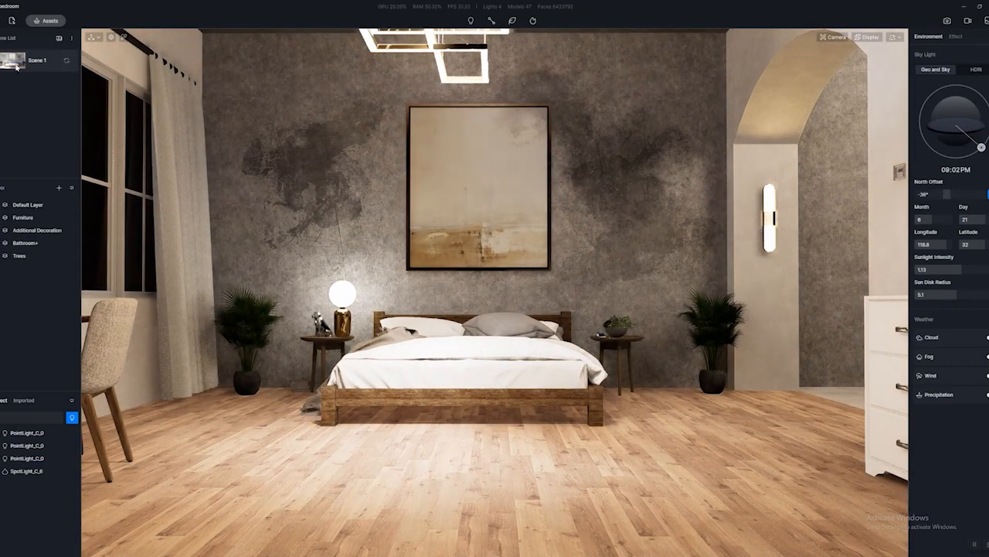
{"action": "left_click", "coordinate": [14, 63]}
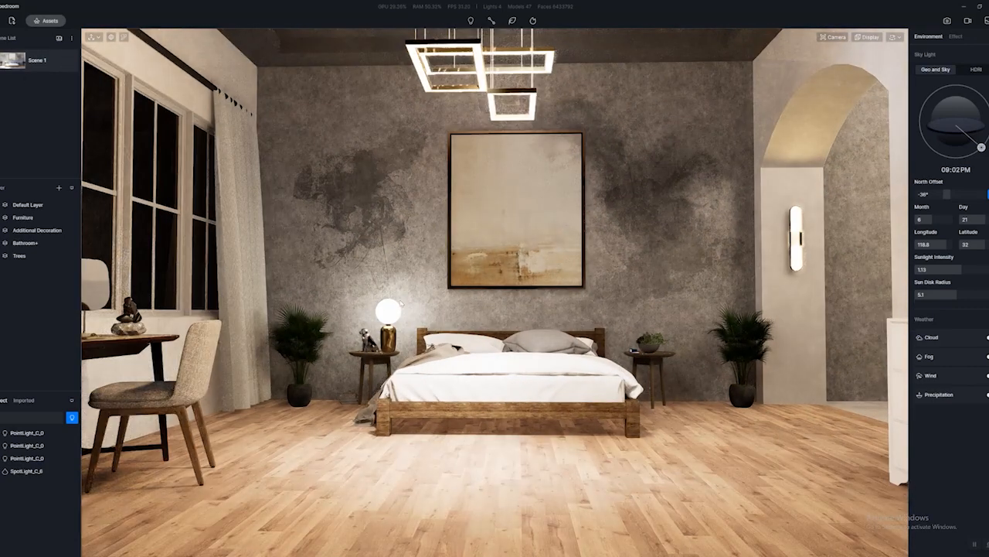